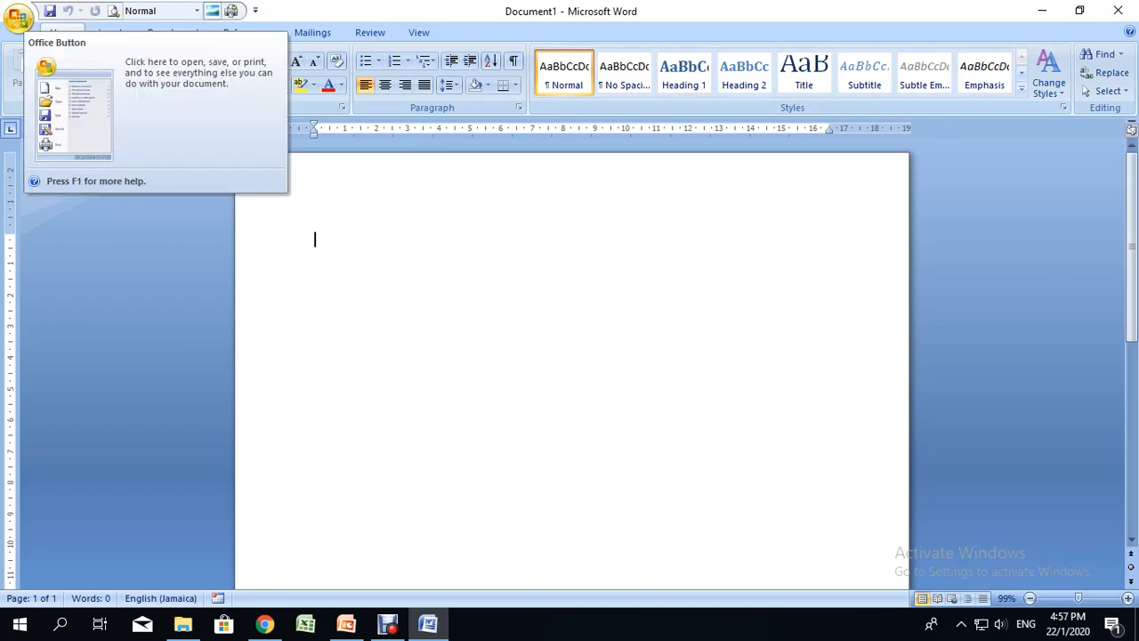
- Turn on the option to show the Developer tab in the Ribbon
left_click(18, 17)
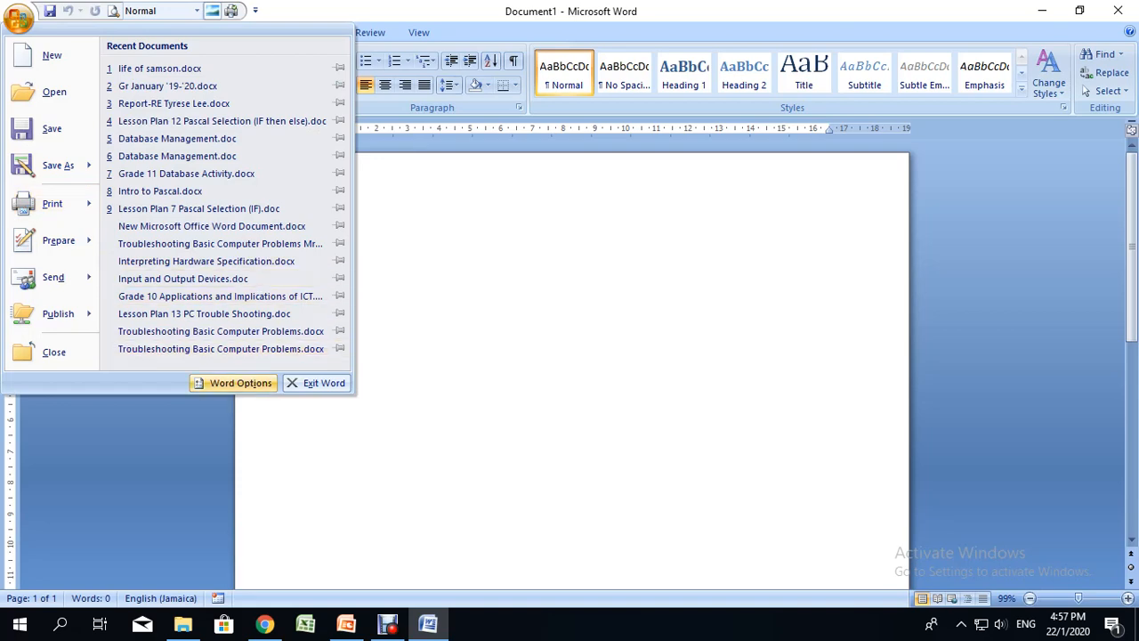
left_click(238, 382)
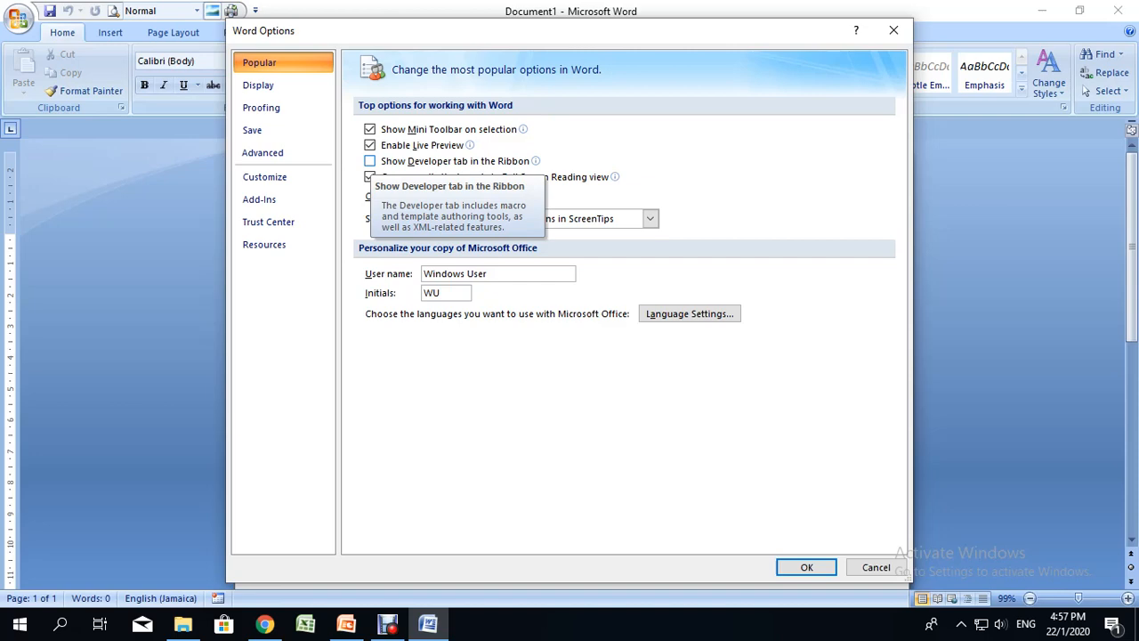
left_click(370, 161)
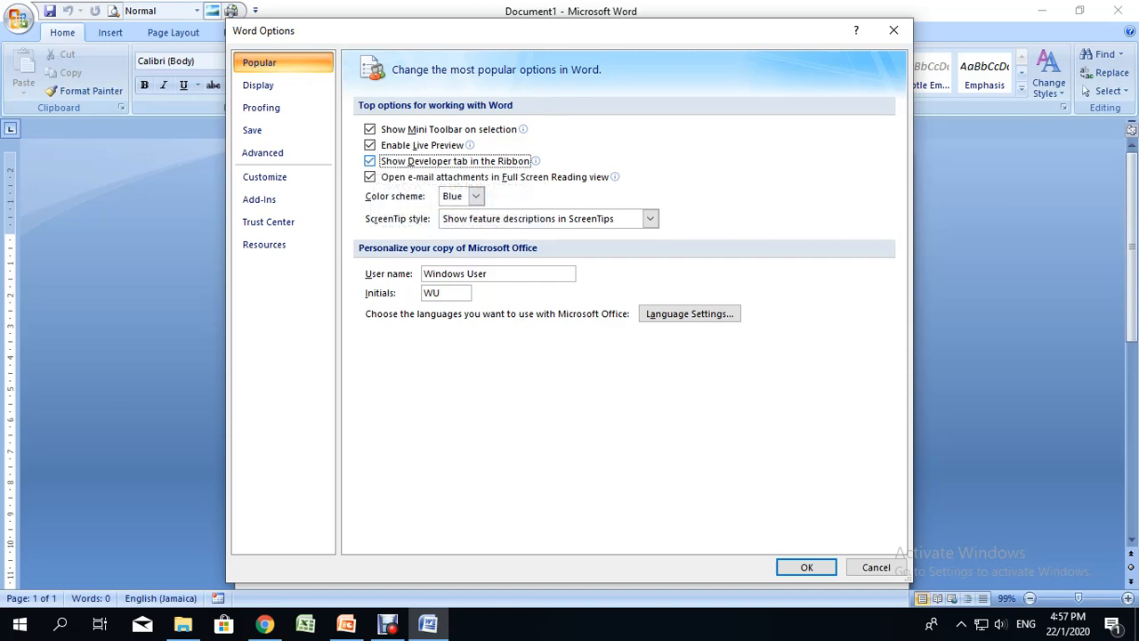
key("Return")
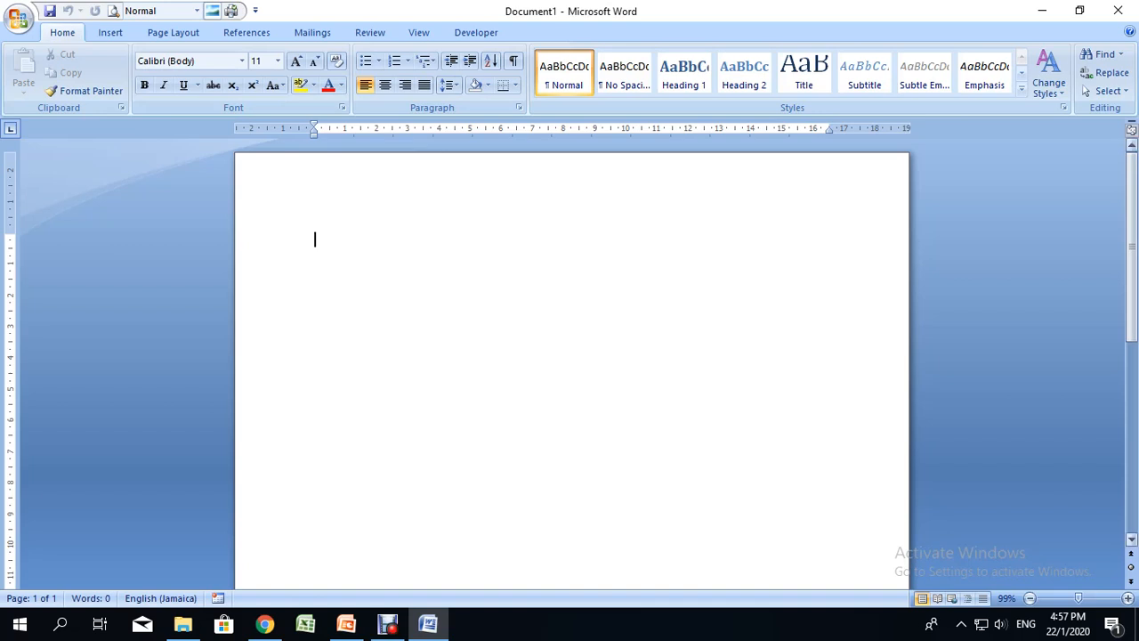
- Set the whole document to single line spacing with 0 pt after and no added space between paragraphs of the same style
key("ctrl+a")
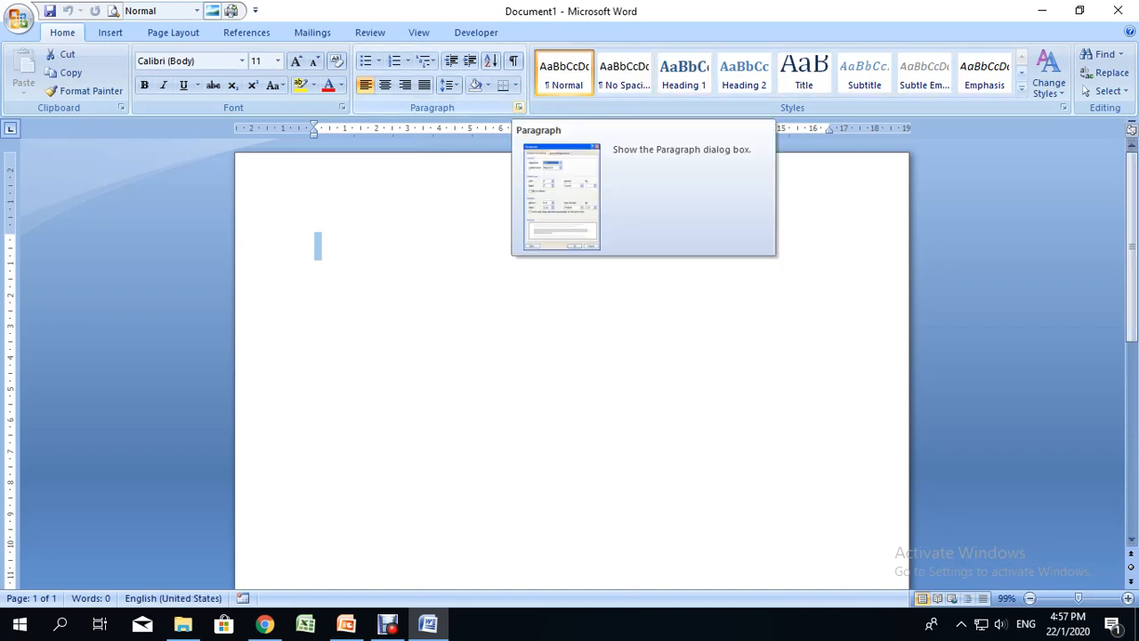
left_click(518, 107)
left_click_drag(666, 165, 665, 56)
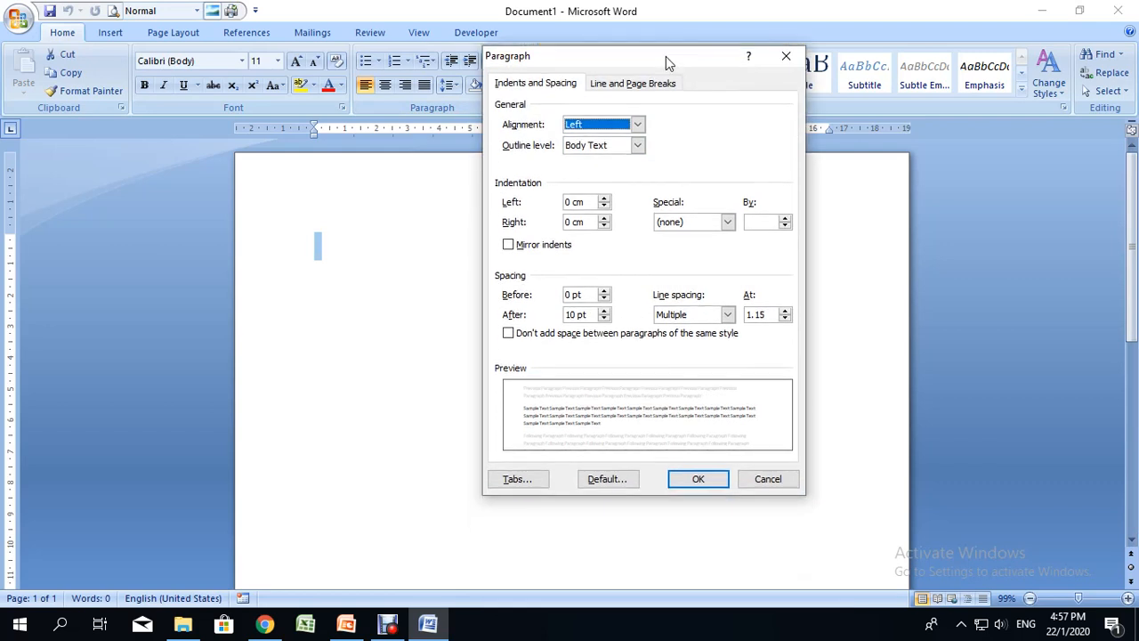
left_click(728, 314)
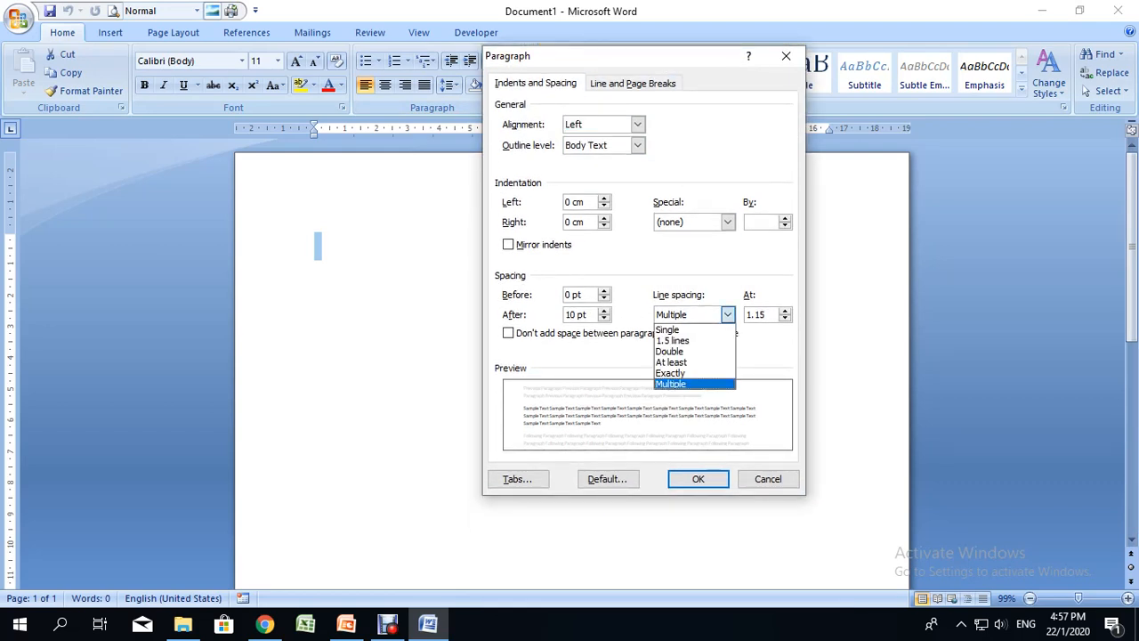
left_click(669, 330)
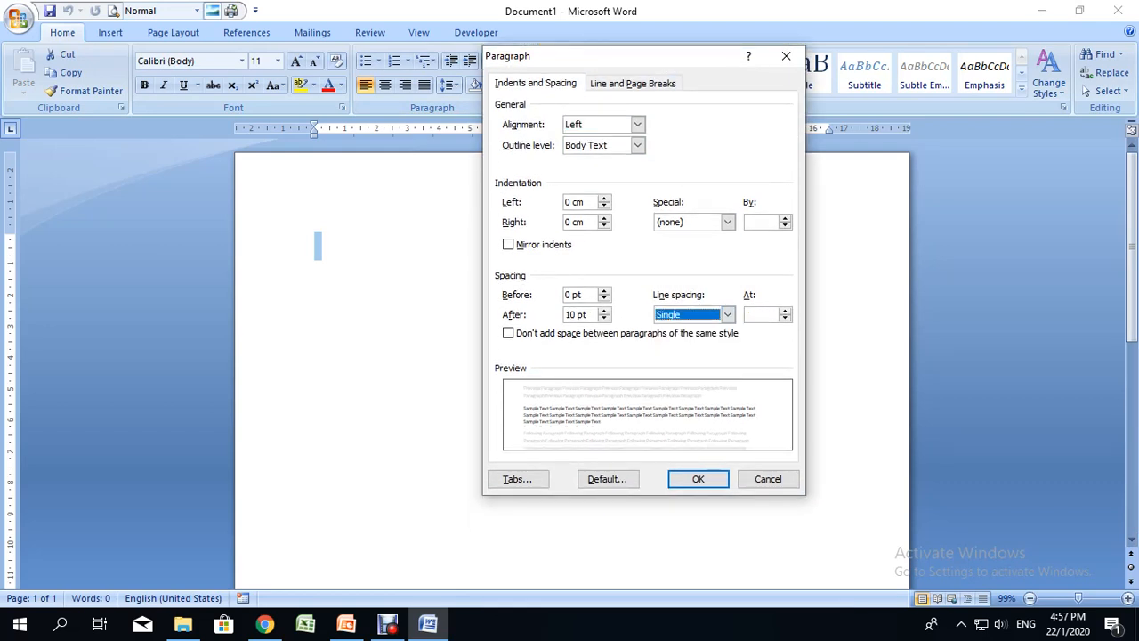
left_click(604, 319)
left_click(604, 318)
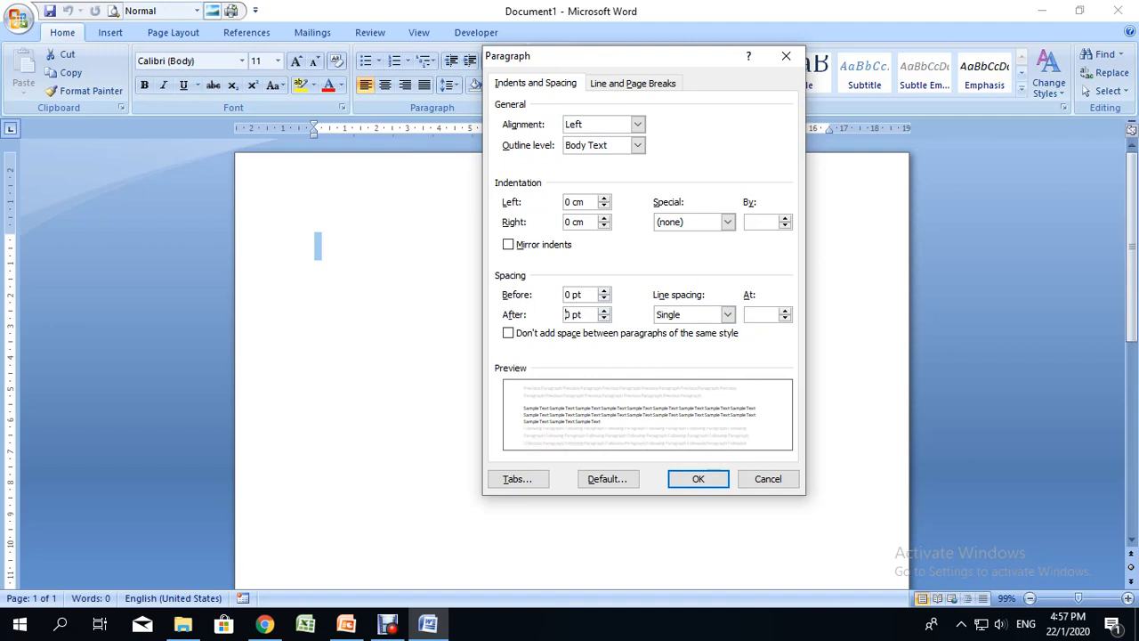
left_click(508, 333)
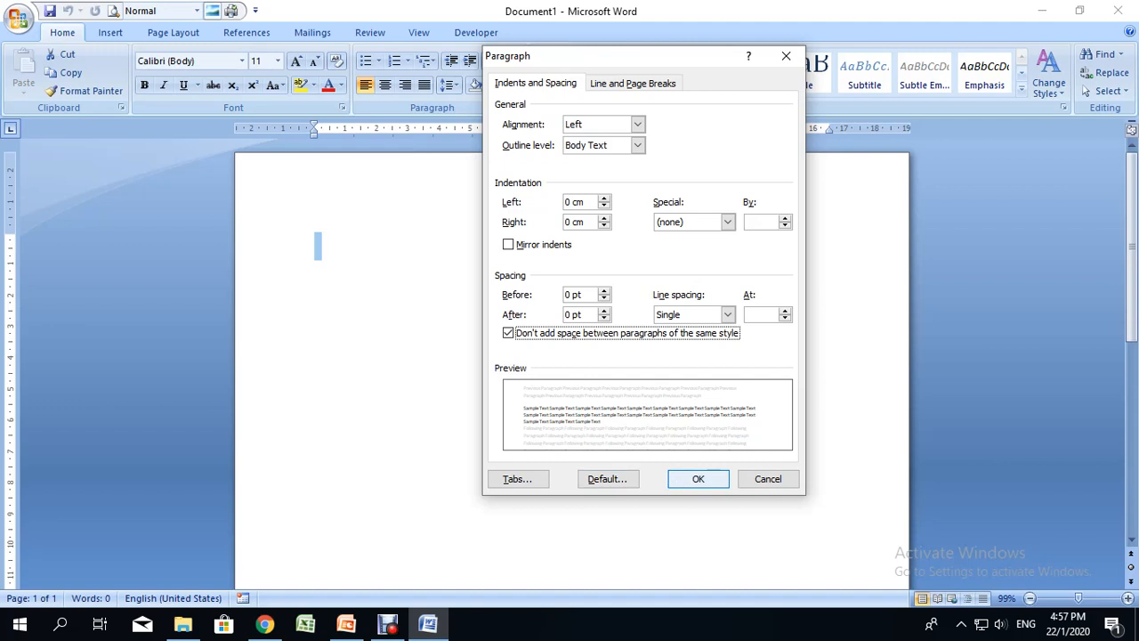
left_click(699, 479)
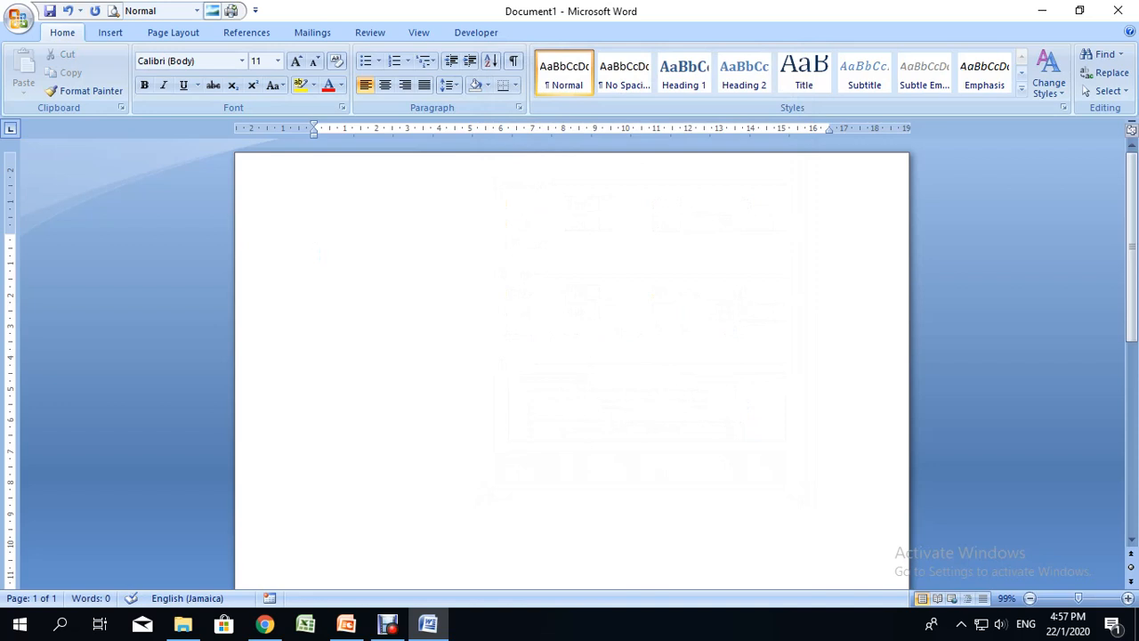
- Apply the Narrow page margins to the document
left_click(173, 32)
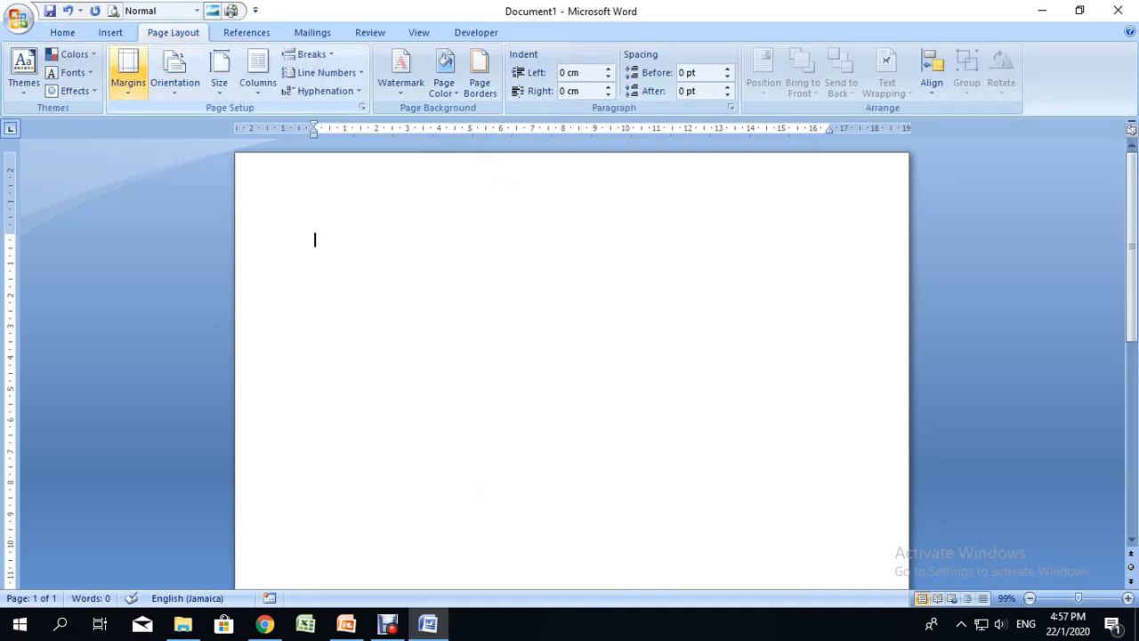
left_click(128, 71)
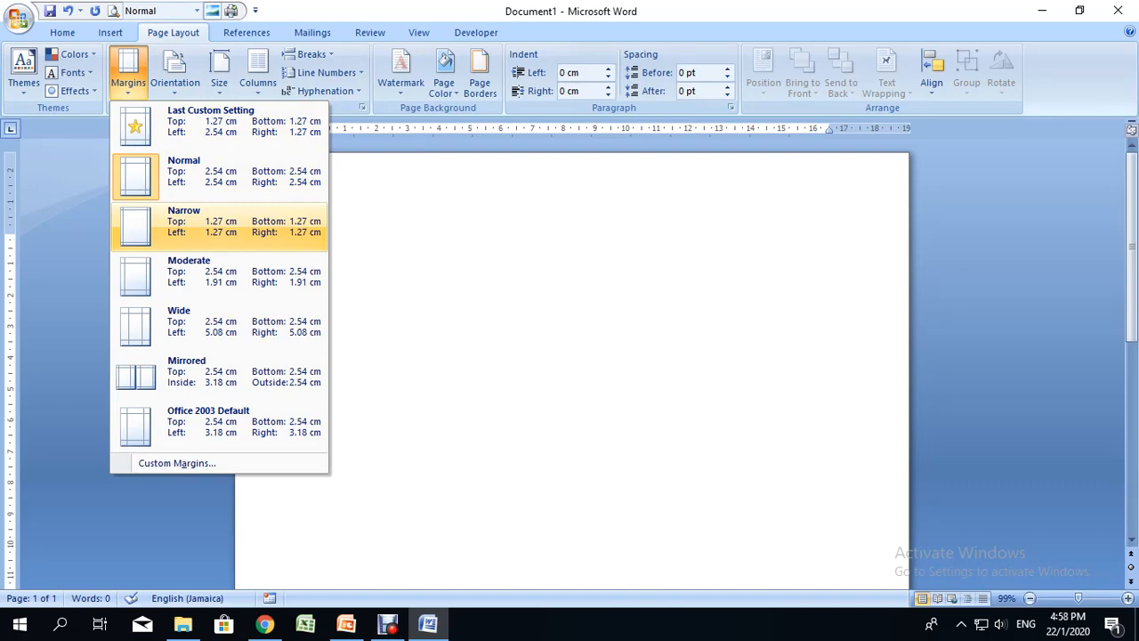
left_click(222, 221)
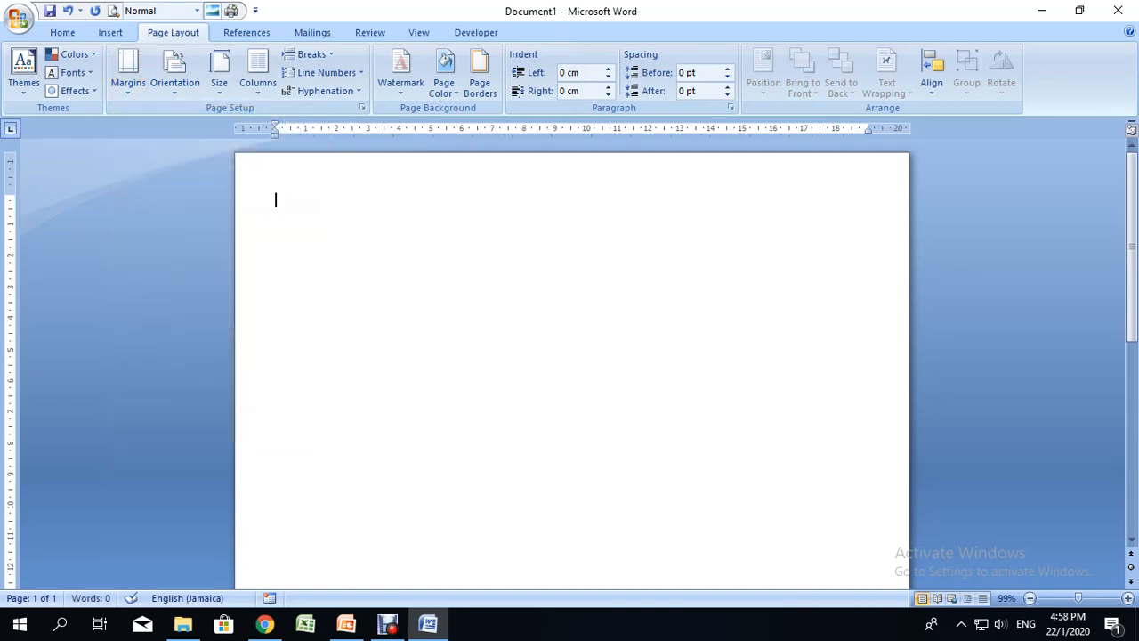
- Enter the centred title "Student Registration Form" and, after a blank line, the left-aligned heading "Personal Data"
key("ctrl+e")
type("Student Registration Form")
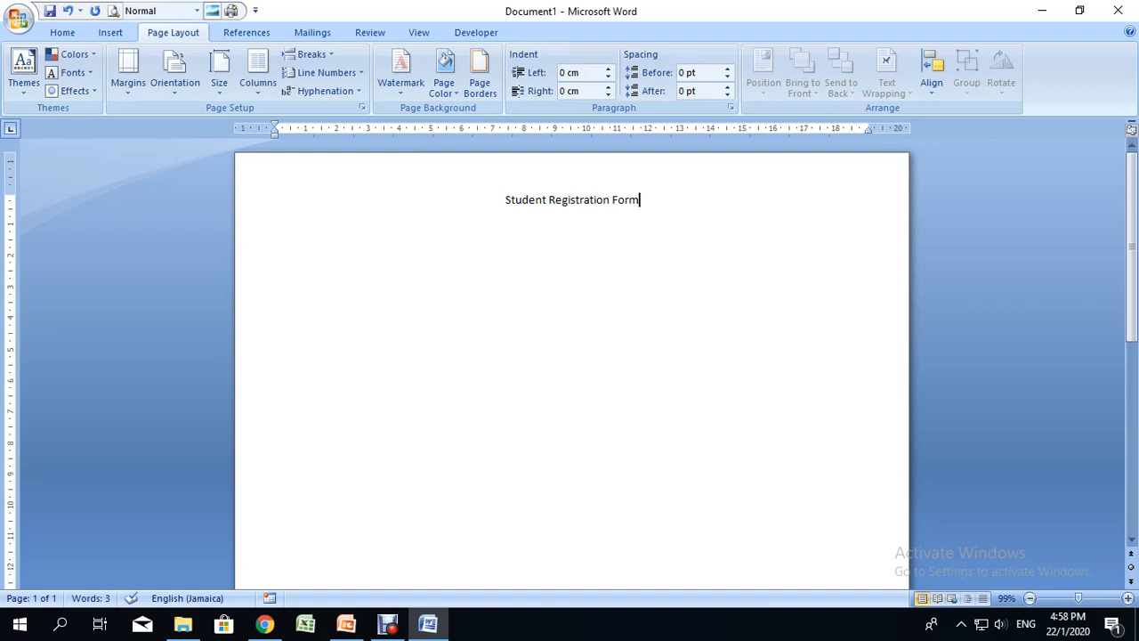
key("Return")
key("Return")
key("ctrl+l")
type("Personal Data")
key("Return")
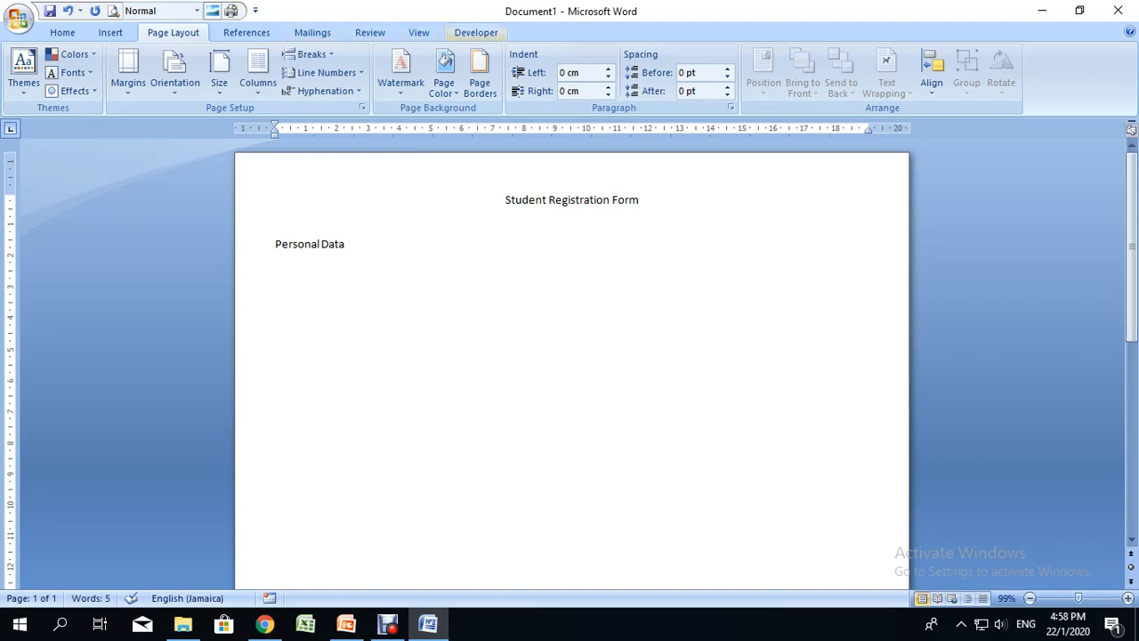
- Insert an ActiveX label below the Personal Data heading and set its caption to "First Name"
left_click(476, 32)
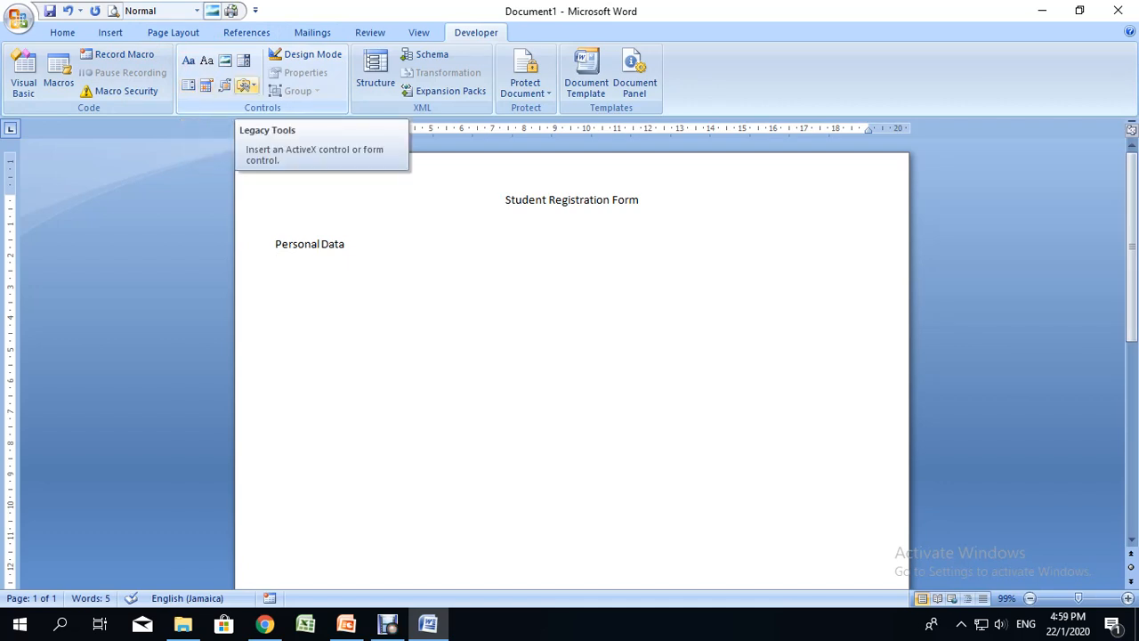
left_click(244, 85)
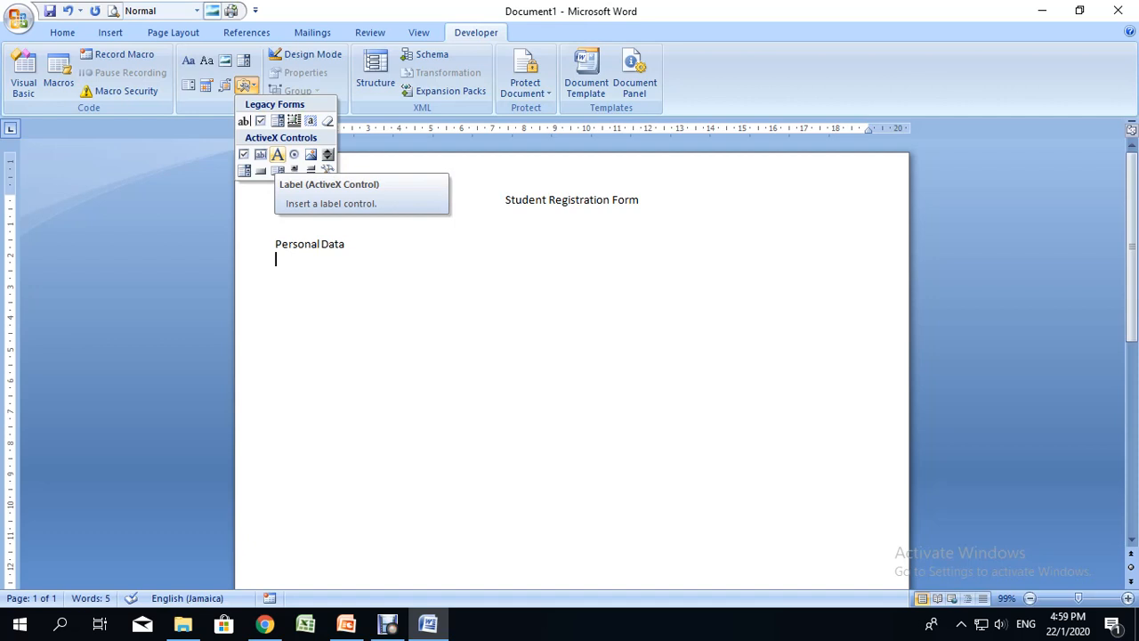
left_click(277, 154)
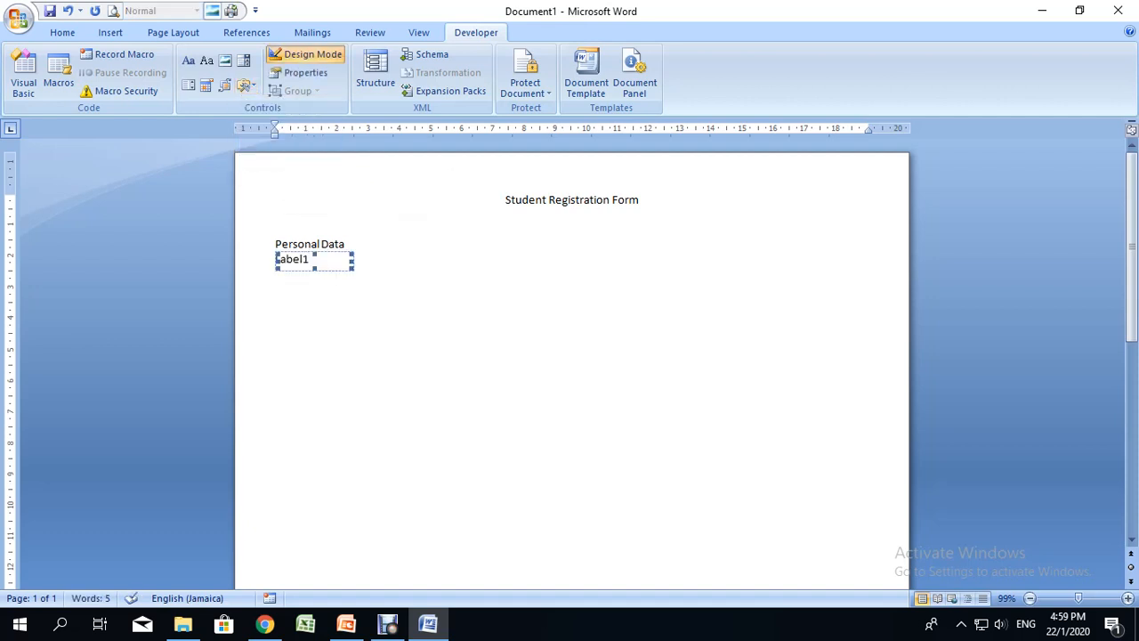
right_click(302, 259)
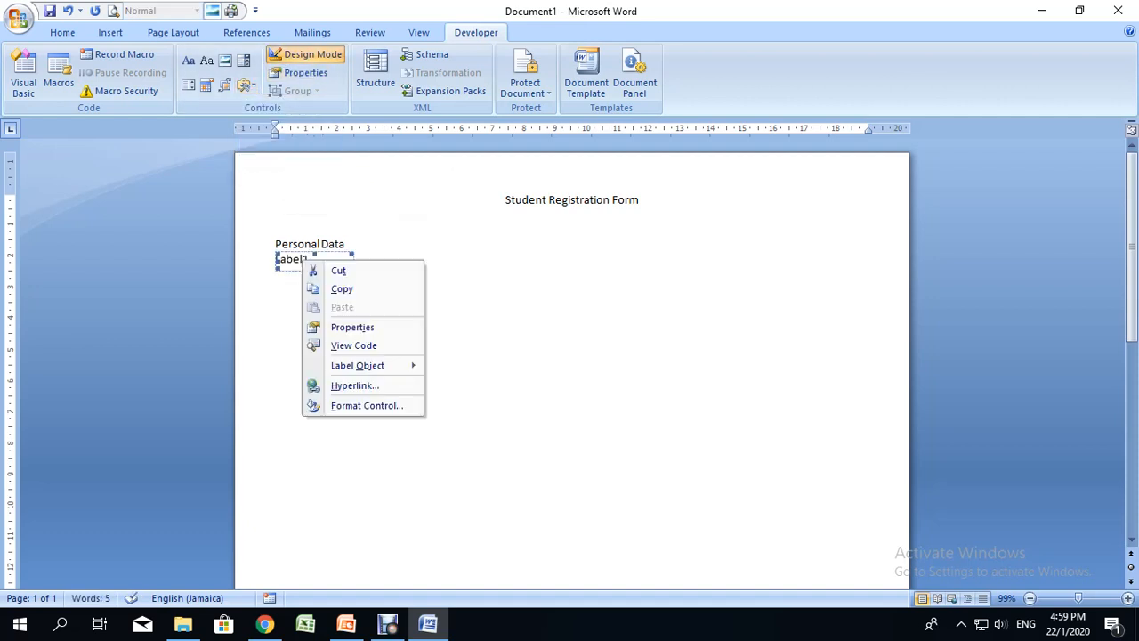
key("Escape")
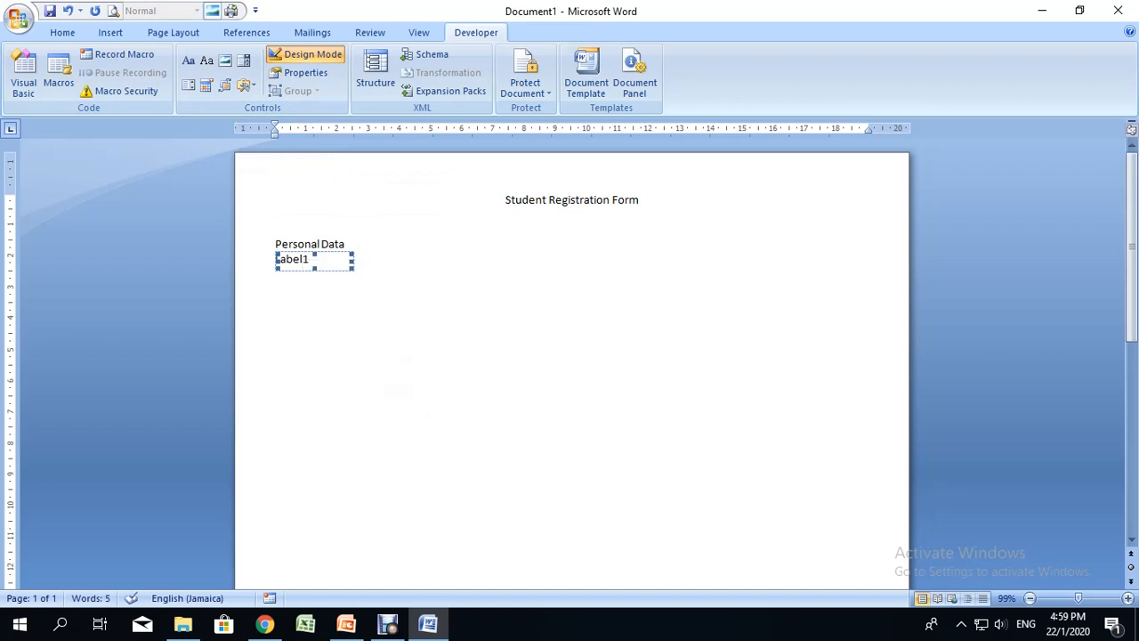
left_click(305, 72)
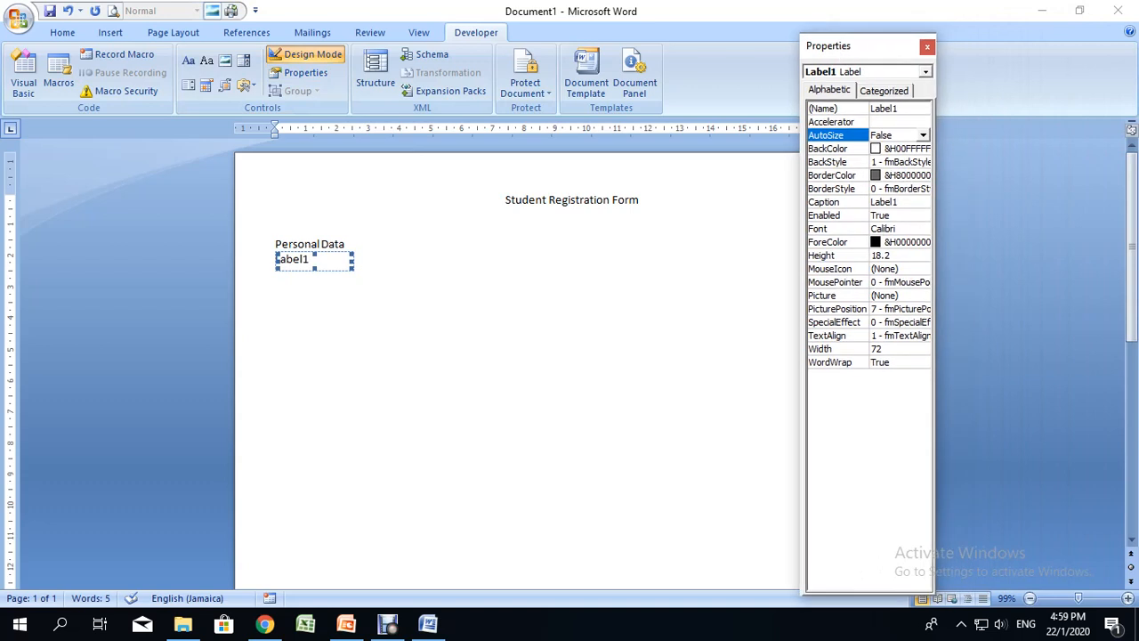
left_click(898, 202)
left_click_drag(898, 202, 872, 202)
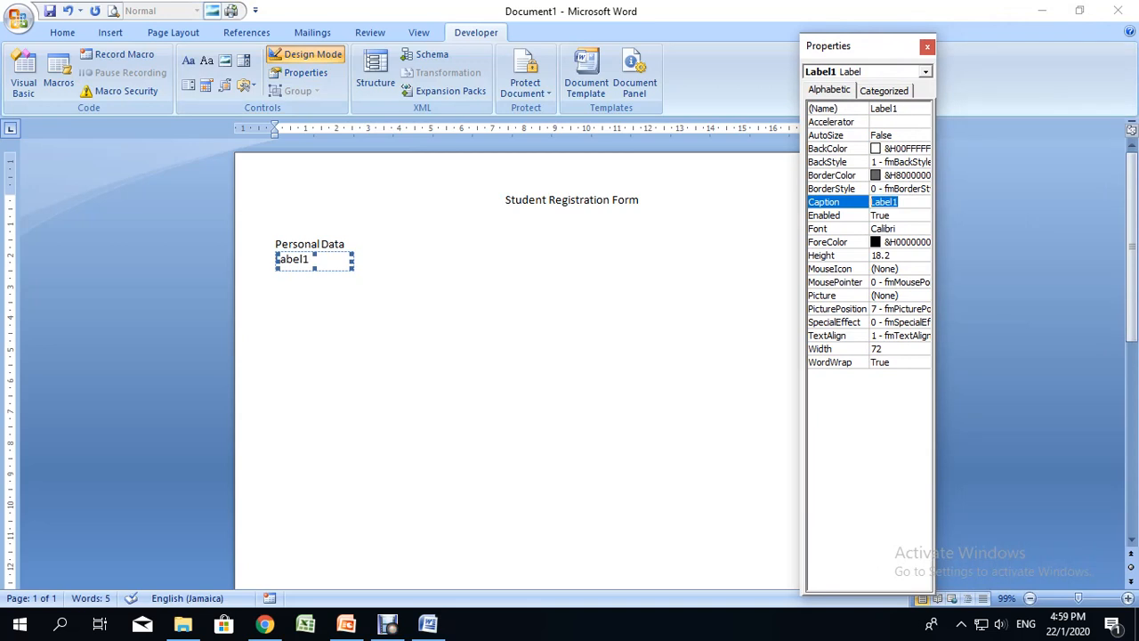
type("First Name")
key("Return")
- Insert a second ActiveX label on the same line, spaced after First Name, with the caption "Middle Name"
left_click(394, 264)
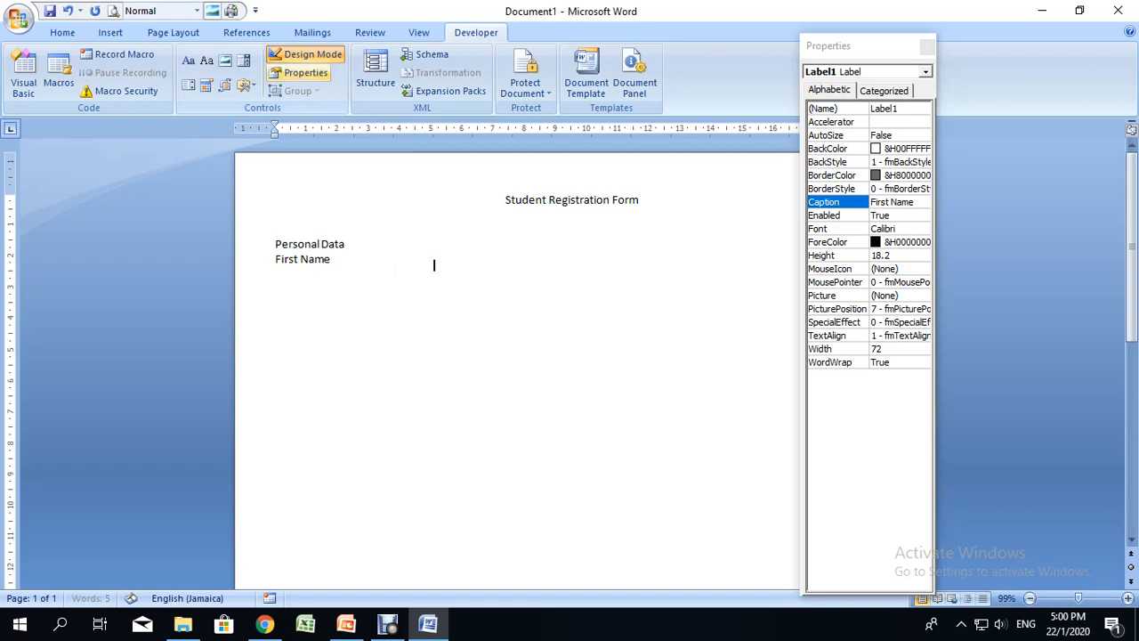
left_click(244, 85)
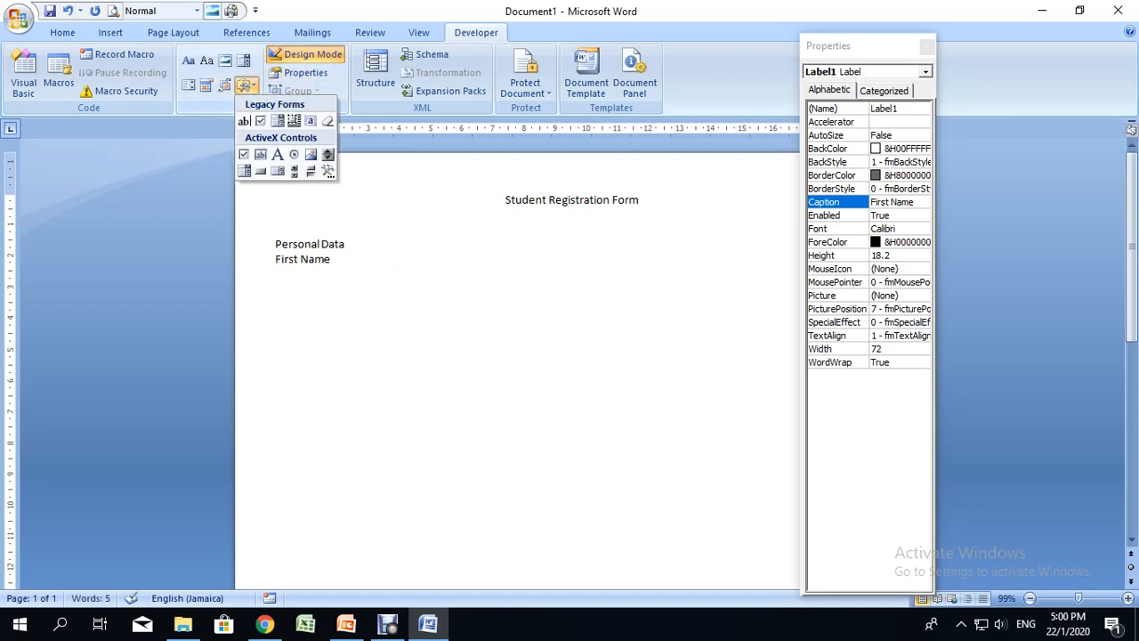
left_click(276, 154)
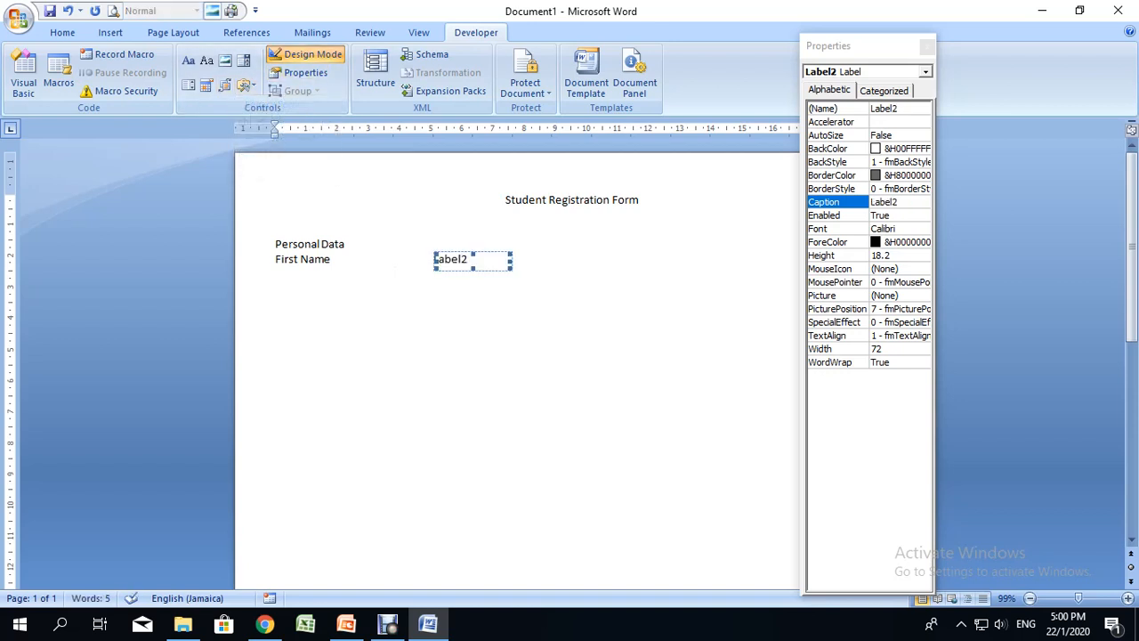
left_click_drag(899, 202, 870, 202)
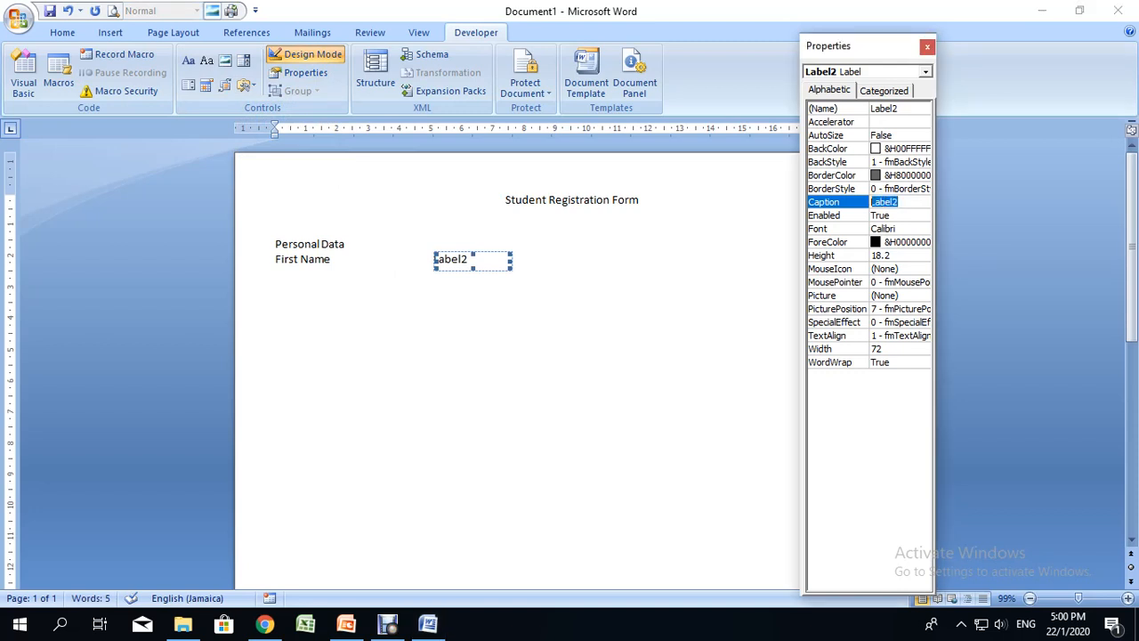
type("Mi")
type("e Name")
left_click(472, 260)
key("Delete")
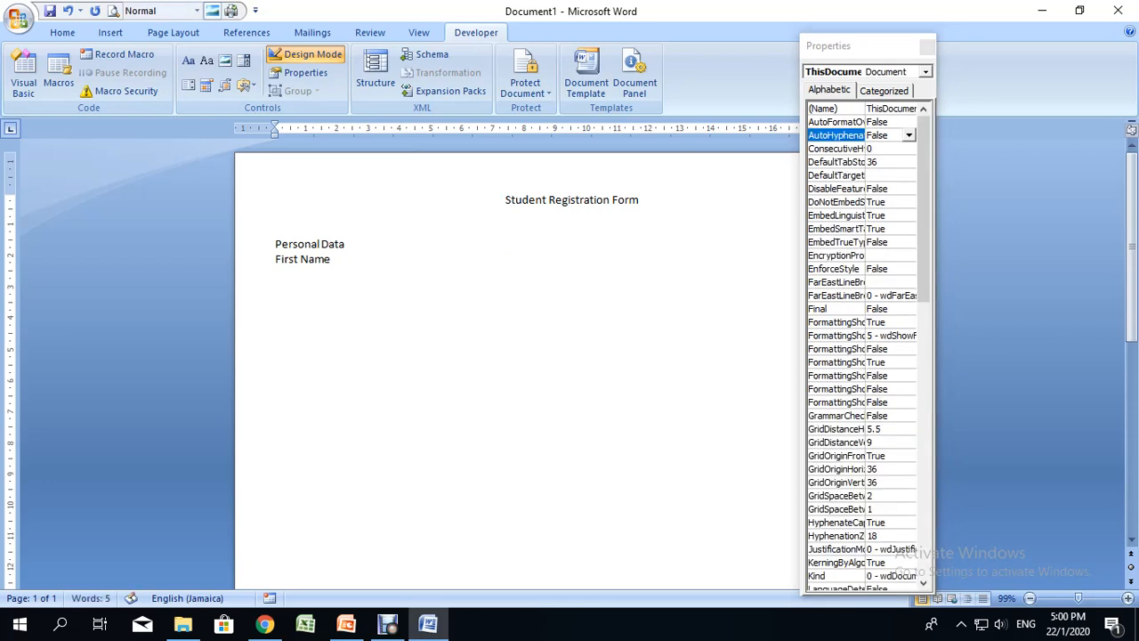
key("ctrl+z")
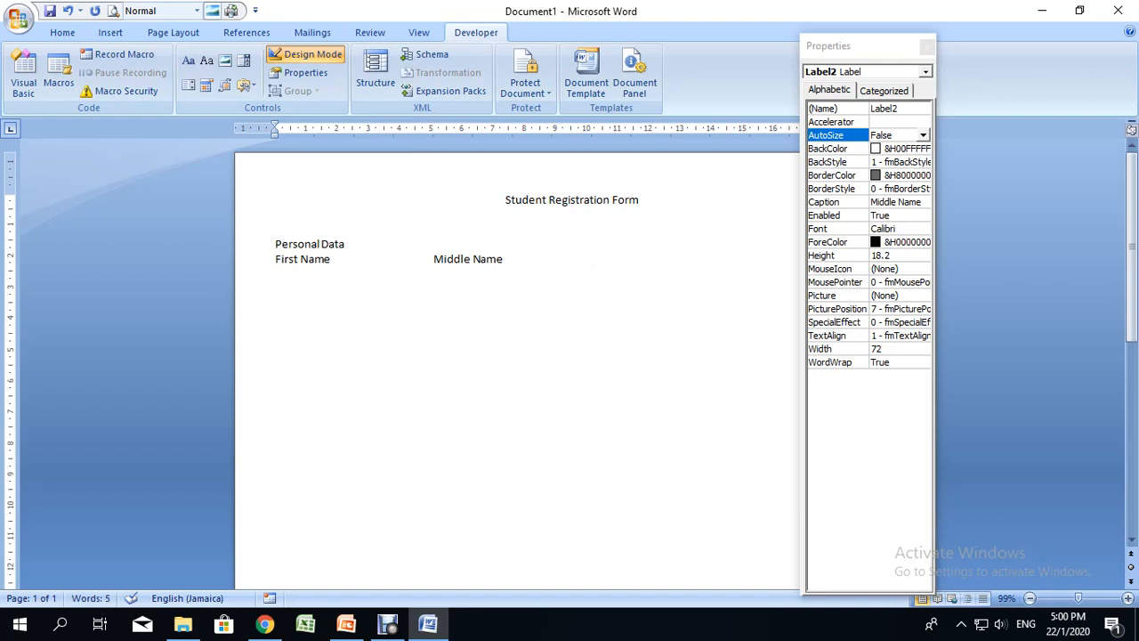
- Insert a third ActiveX label after Middle Name, caption it "Last Name", and move the Properties window off the page
left_click(244, 85)
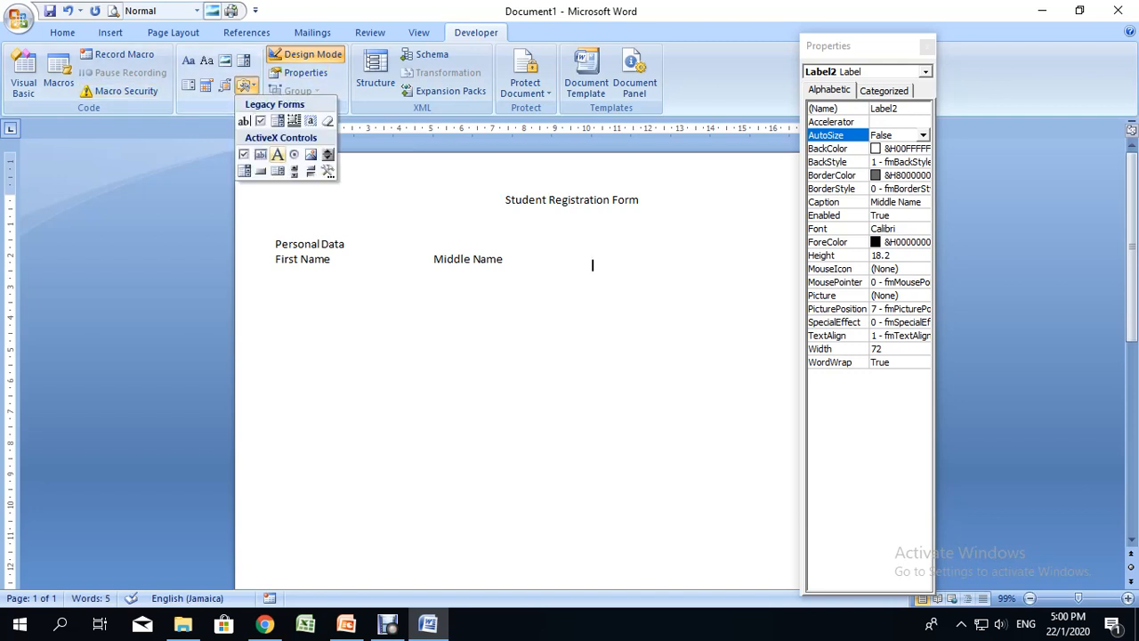
left_click(277, 153)
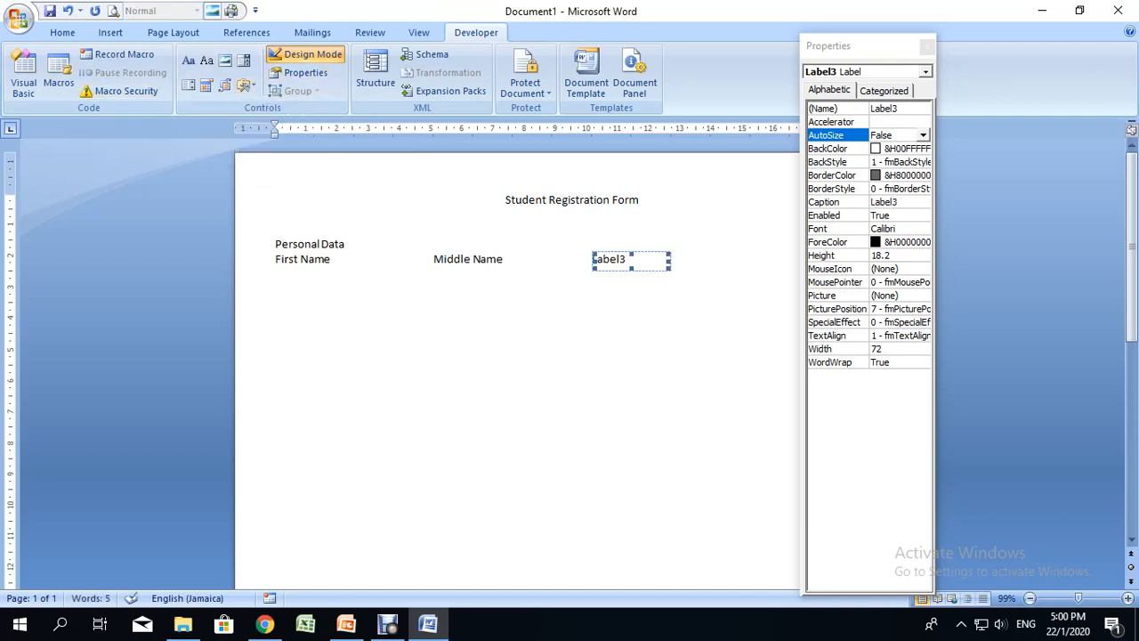
left_click(835, 202)
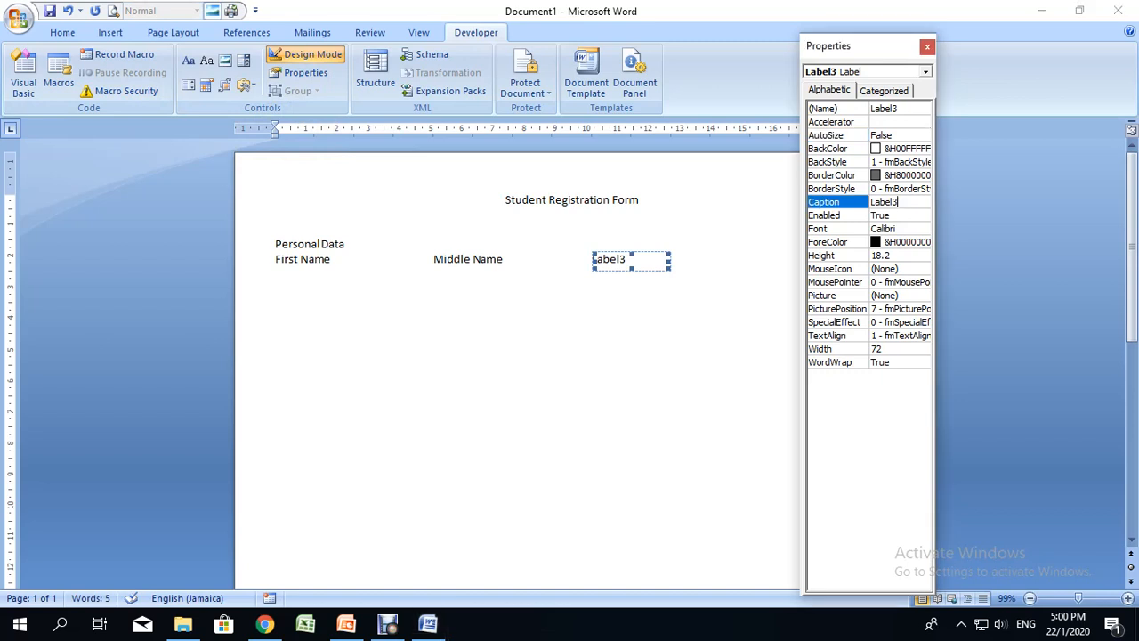
left_click_drag(897, 202, 872, 202)
type("Last Name")
key("Return")
left_click_drag(862, 48, 1061, 55)
left_click(628, 264)
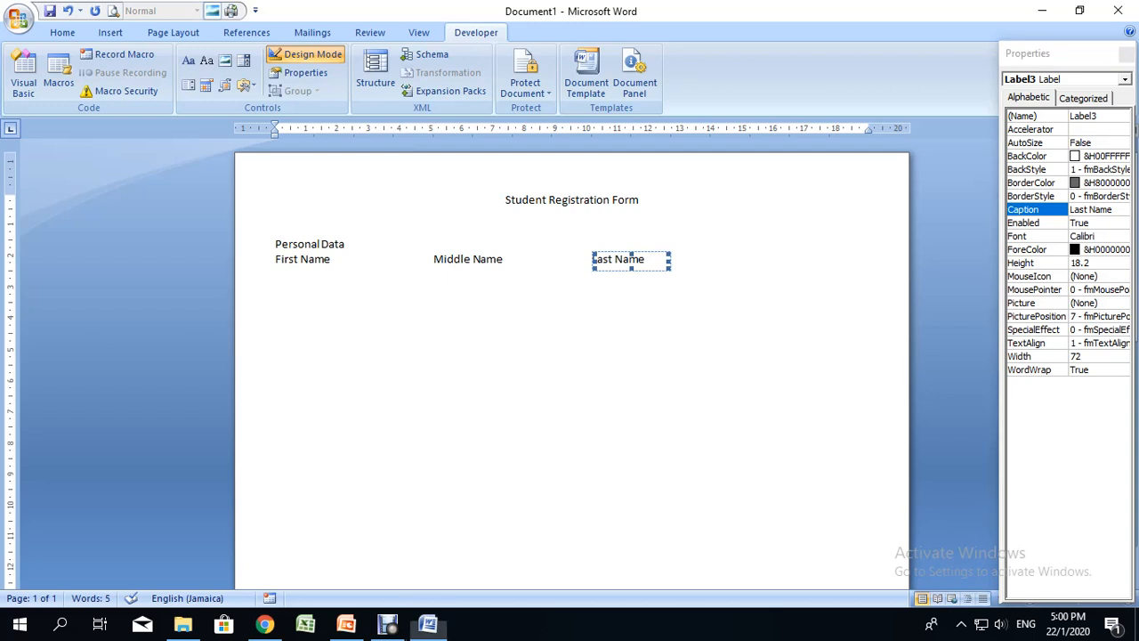
- Insert a fourth ActiveX label on the same line, spaced two tab stops after Last Name, with the caption "Gender"
left_click(672, 265)
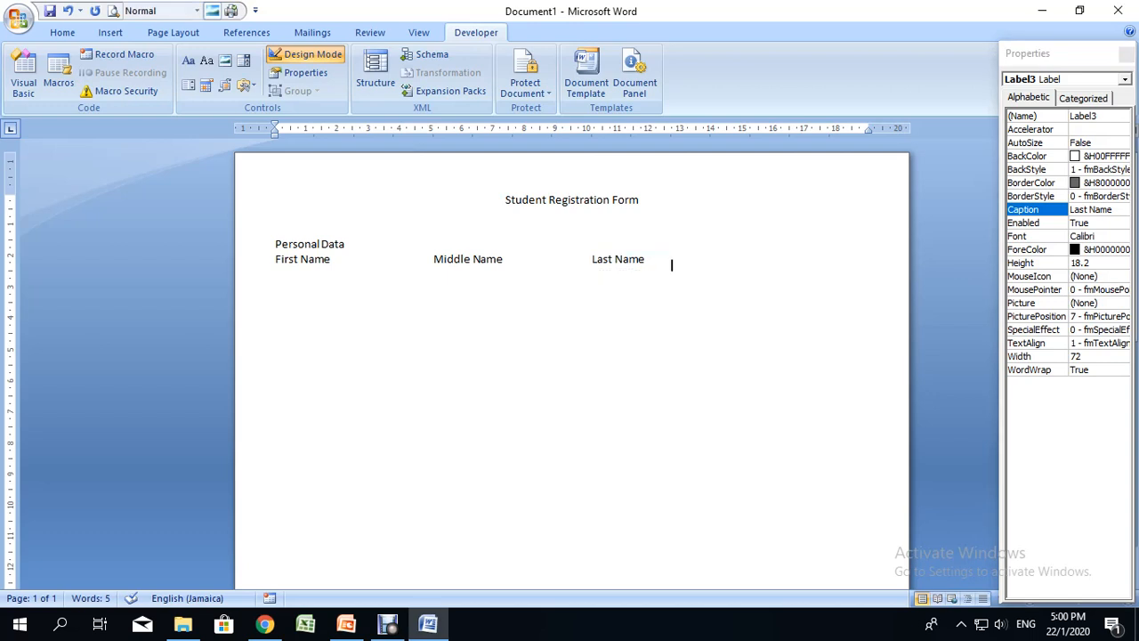
key("Tab")
key("Tab")
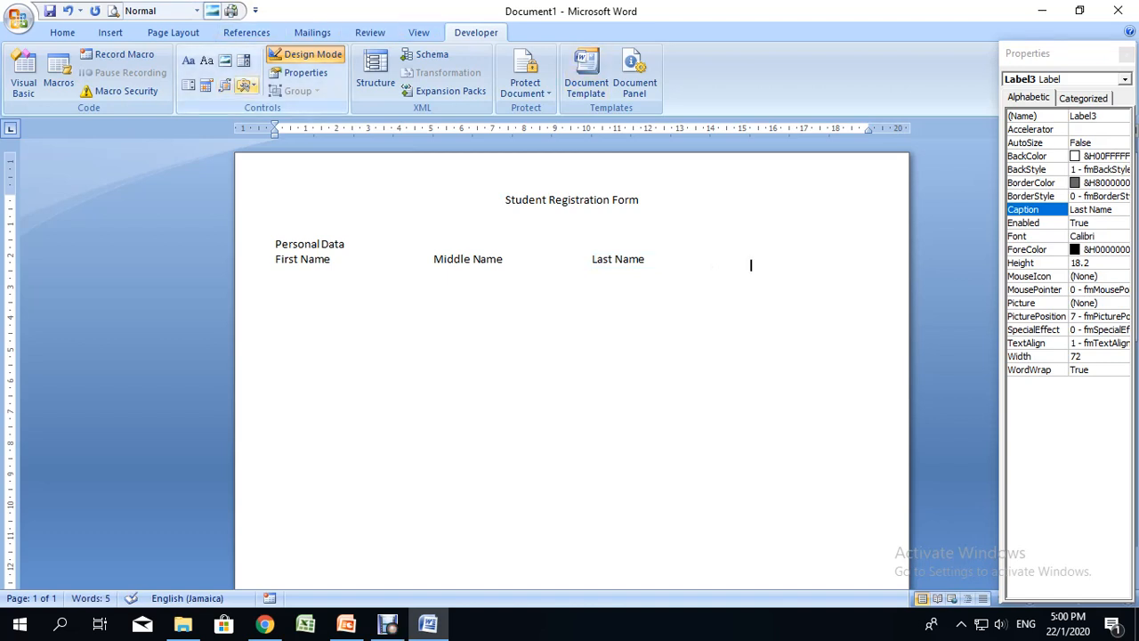
left_click(243, 84)
left_click(256, 170)
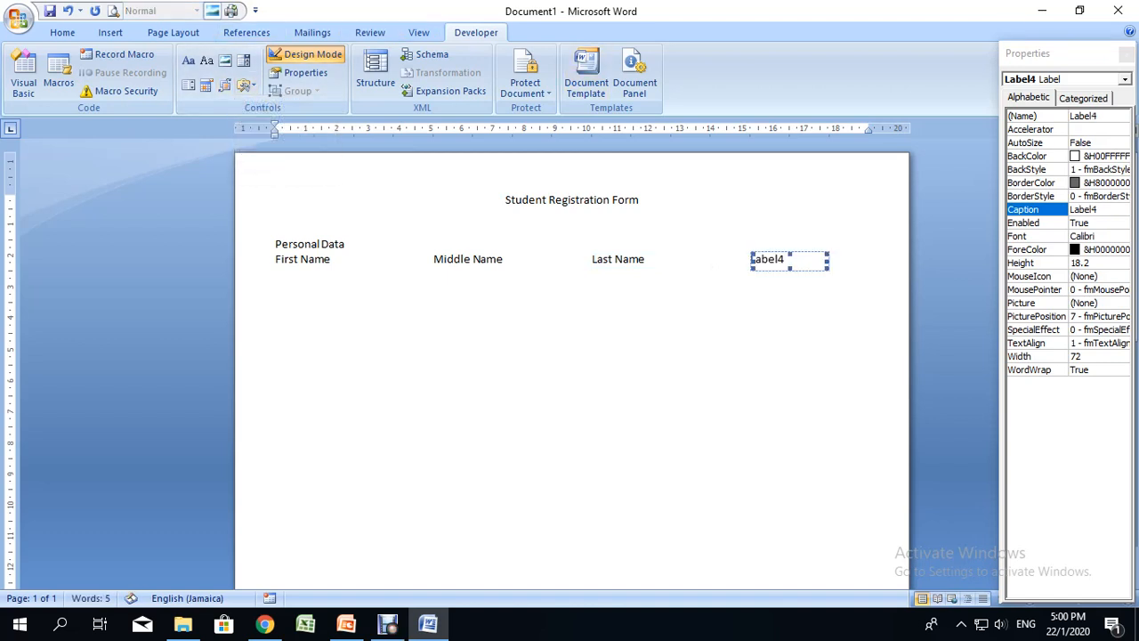
left_click_drag(1100, 209, 1068, 209)
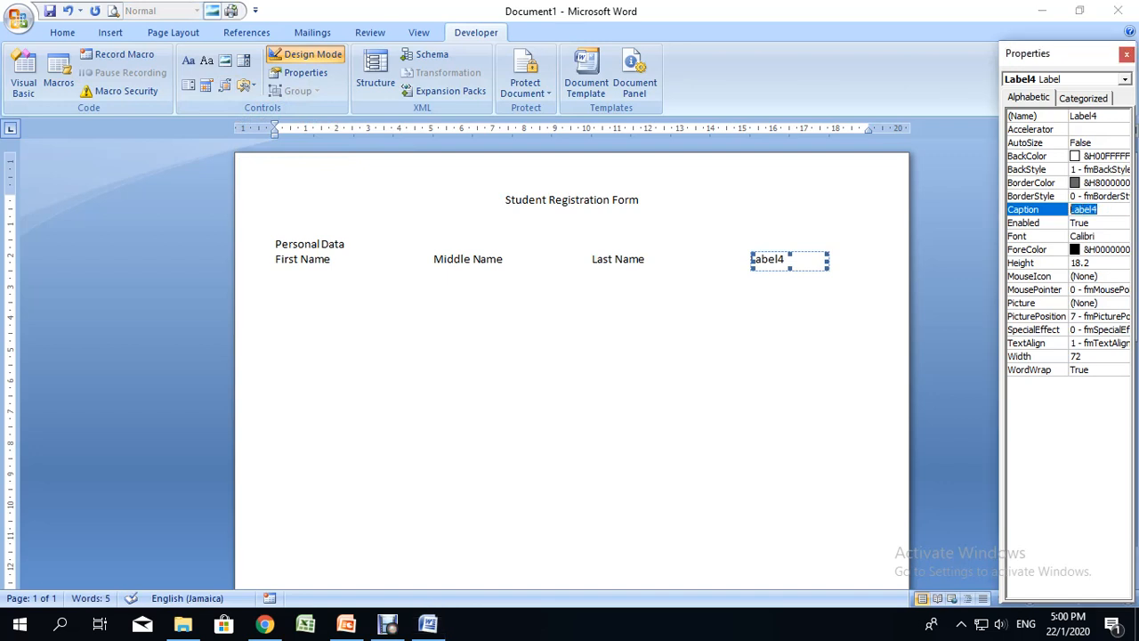
type("Gender")
left_click(639, 201)
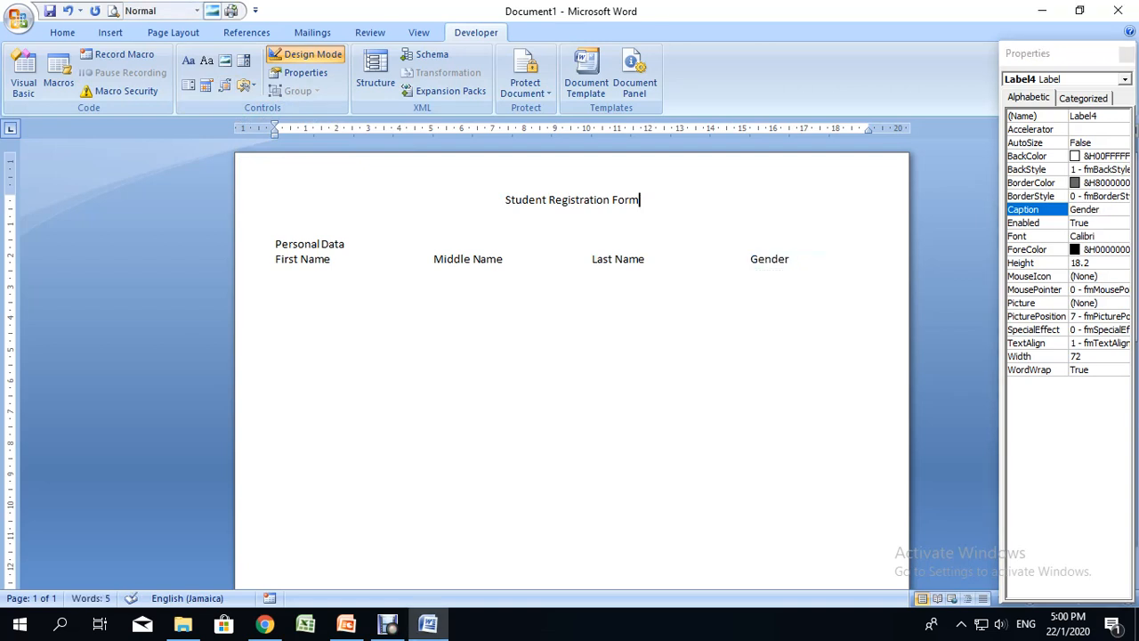
left_click(473, 258)
left_click(631, 261)
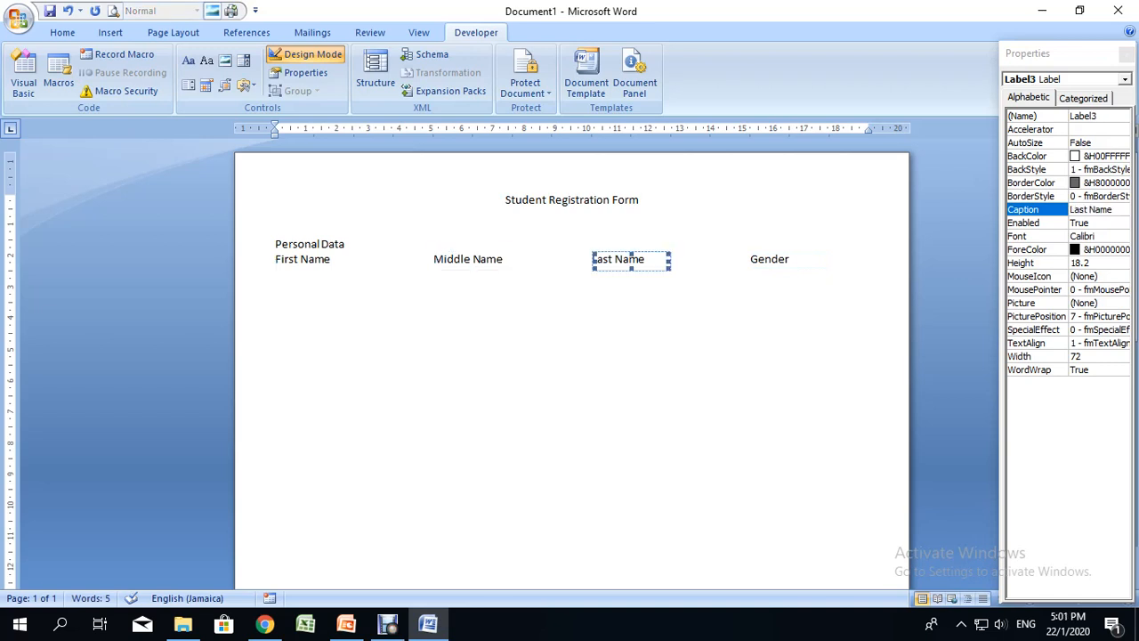
left_click(345, 244)
left_click(788, 260)
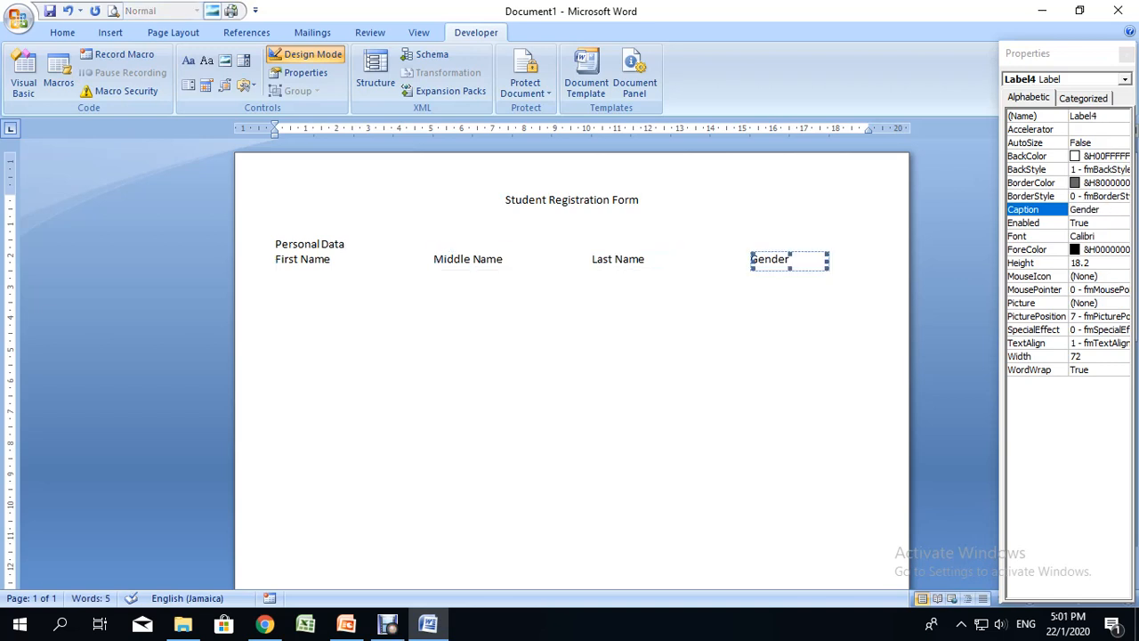
- Insert an ActiveX text box on a new line below First Name and widen it to about 113
left_click(830, 265)
key("Return")
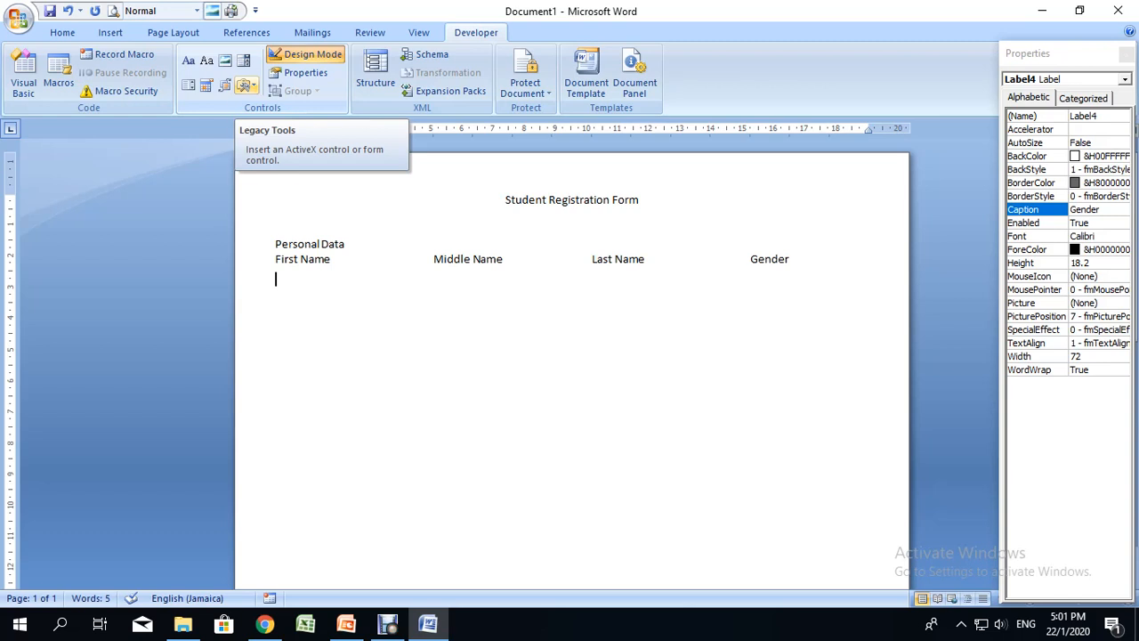
left_click(244, 84)
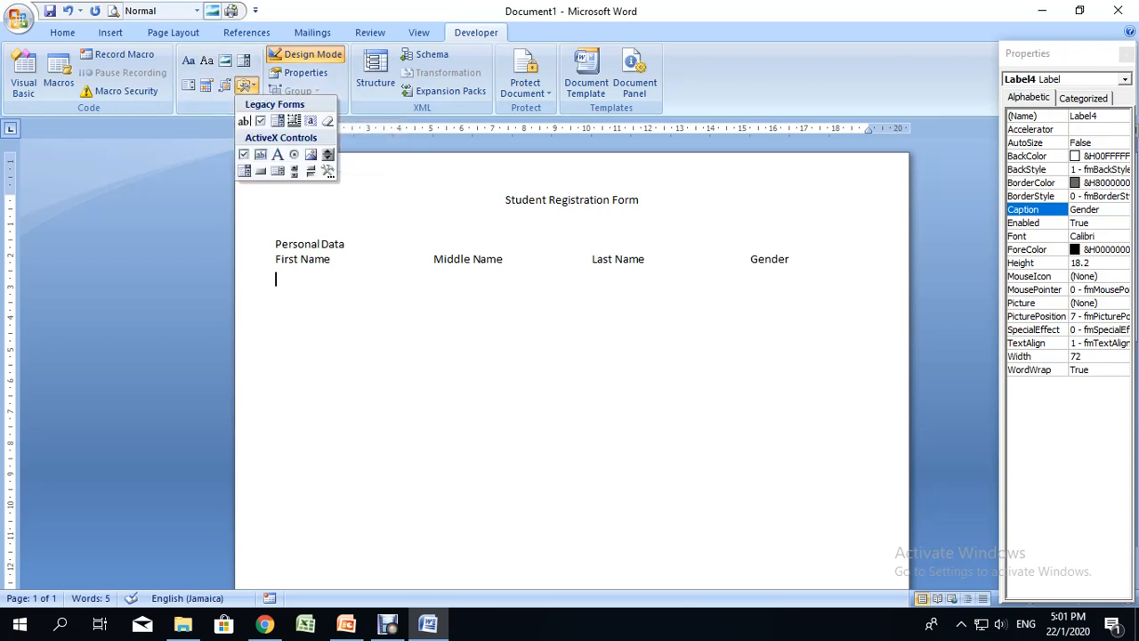
left_click(244, 171)
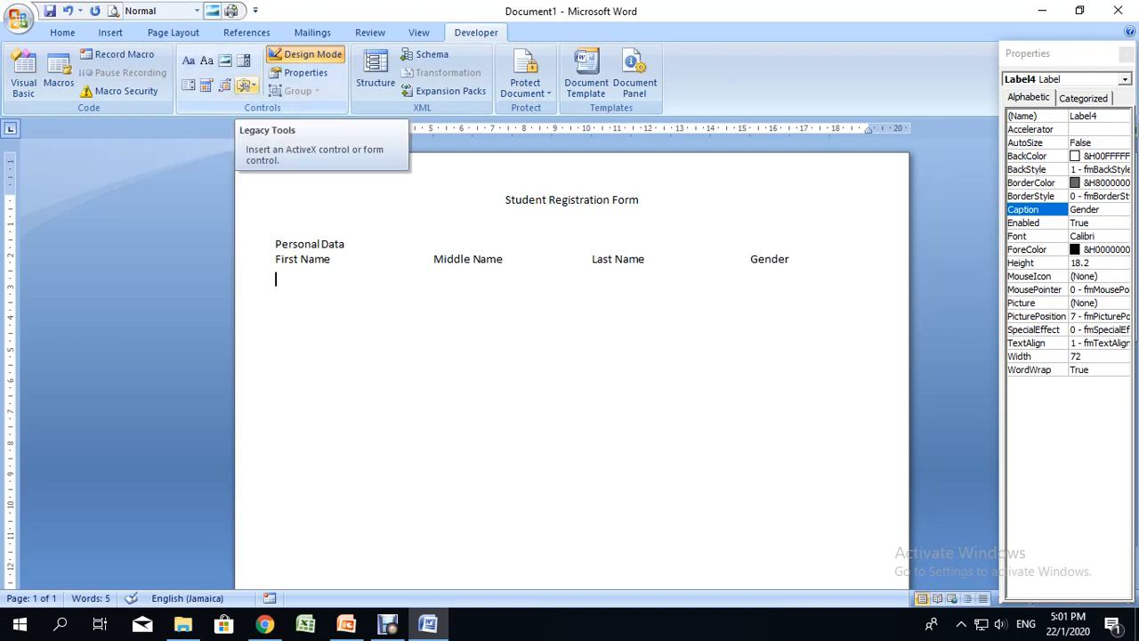
left_click(245, 86)
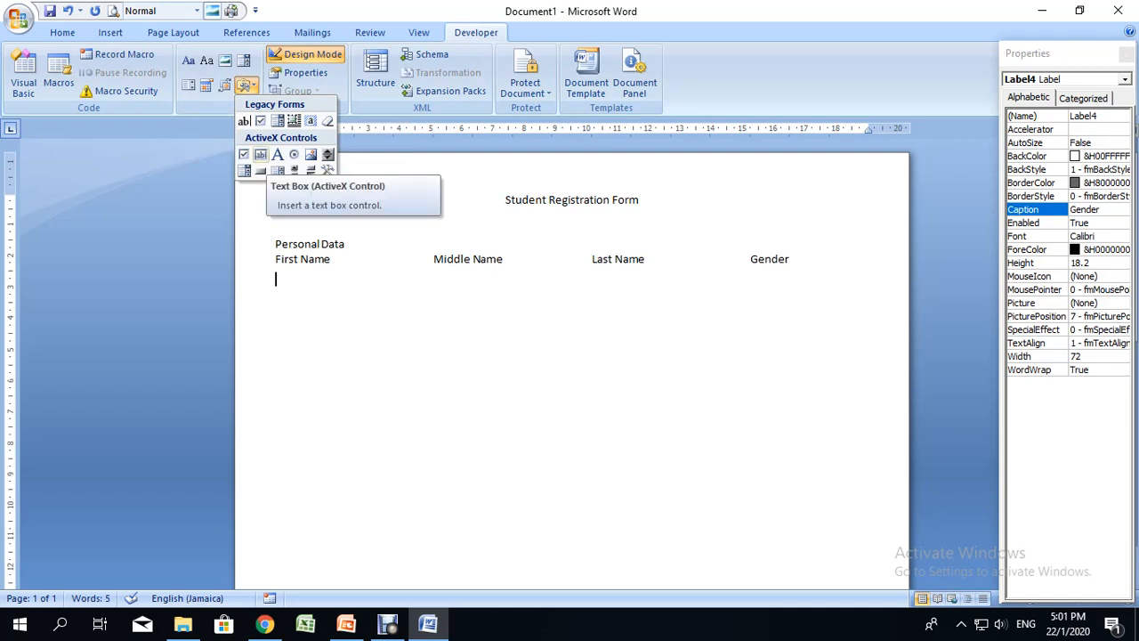
left_click(260, 154)
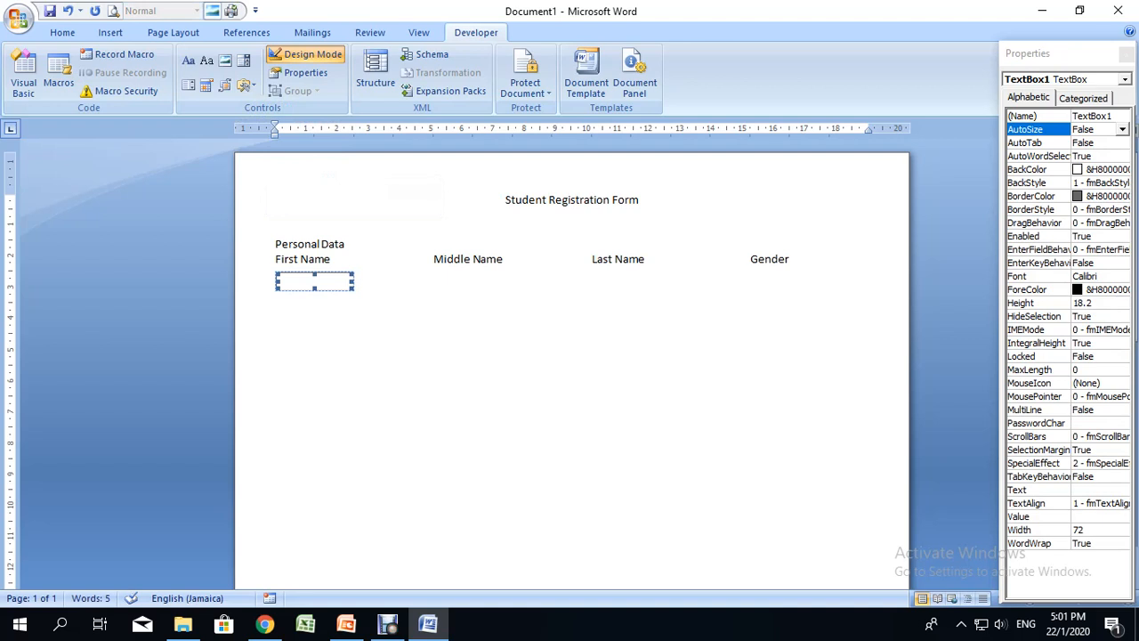
left_click_drag(366, 281, 399, 282)
- Set the First Name text box's MaxLength to 15 and its ForeColor to the system Highlight colour
left_click(1037, 370)
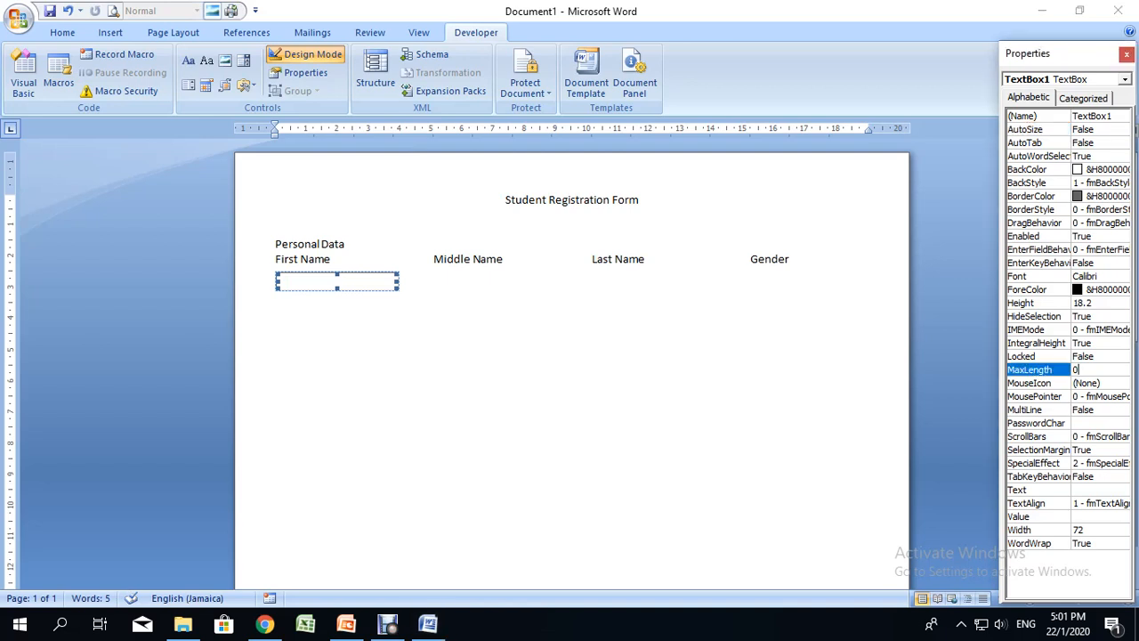
double_click(1076, 370)
type("15")
left_click(1039, 290)
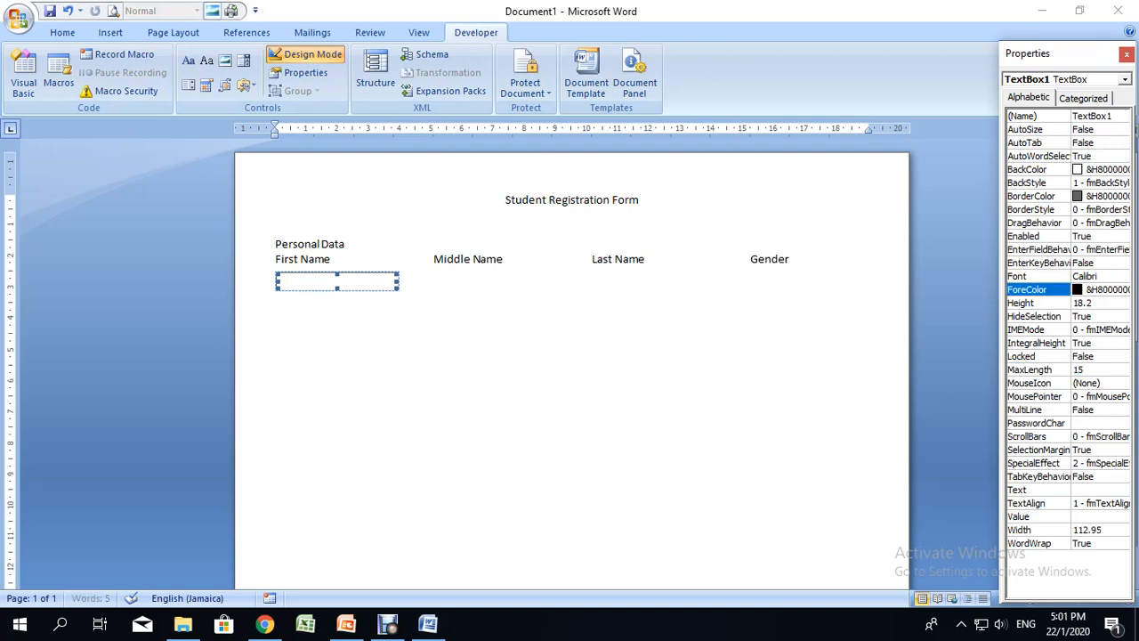
left_click(1122, 289)
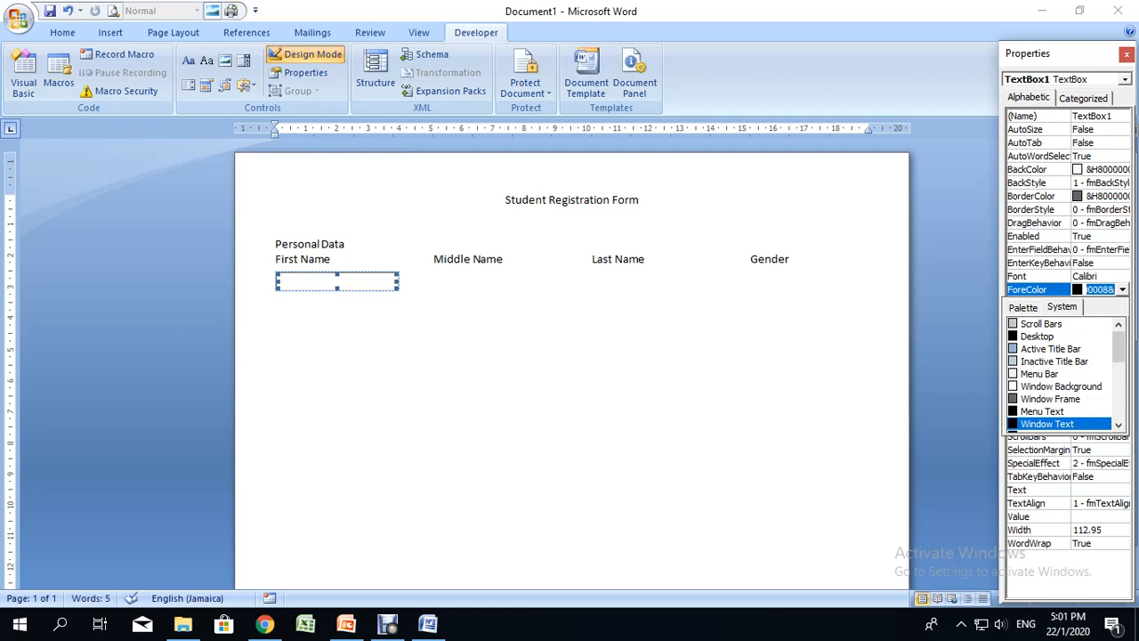
left_click_drag(1119, 347, 1119, 383)
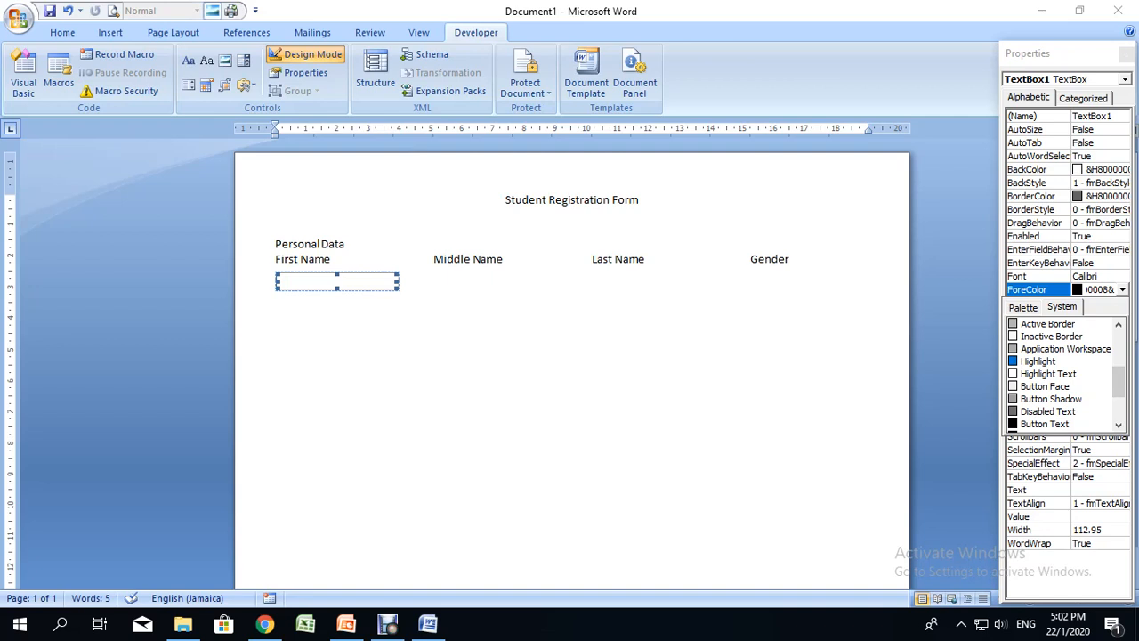
left_click(1039, 361)
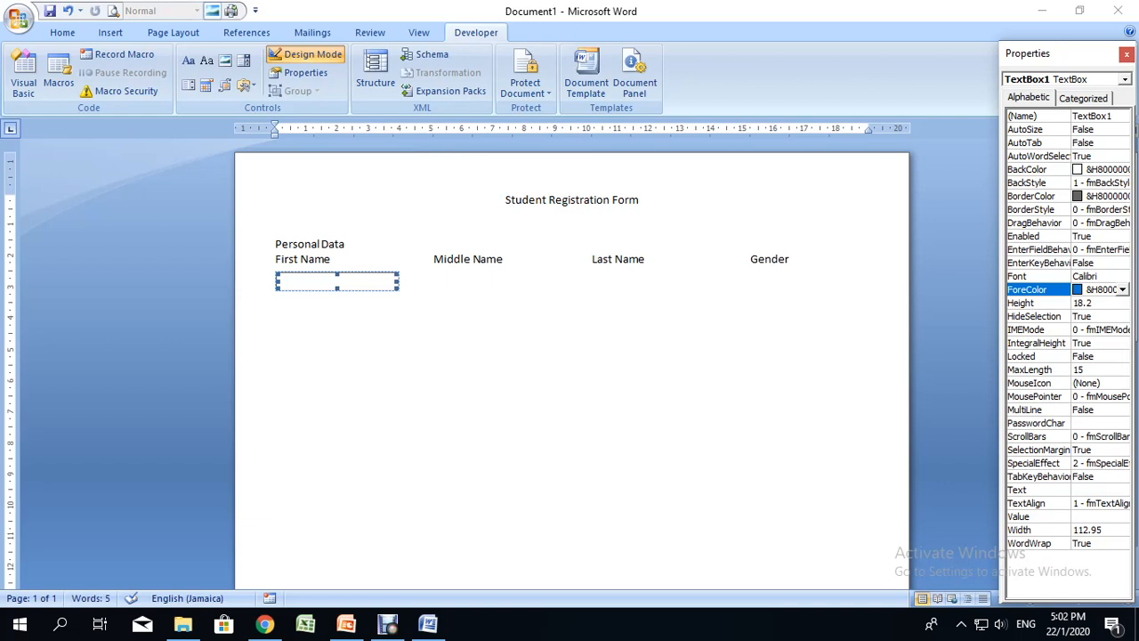
- Insert an ActiveX text box about 124 wide below Middle Name and set its ForeColor to the system Highlight colour
left_click(400, 285)
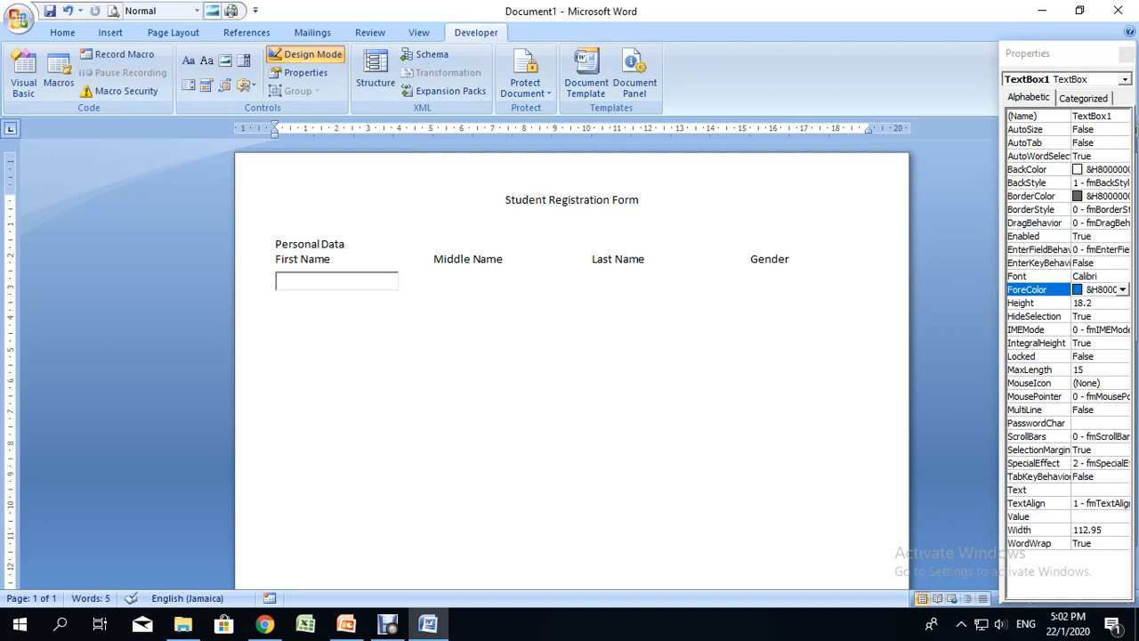
key("Tab")
left_click(244, 85)
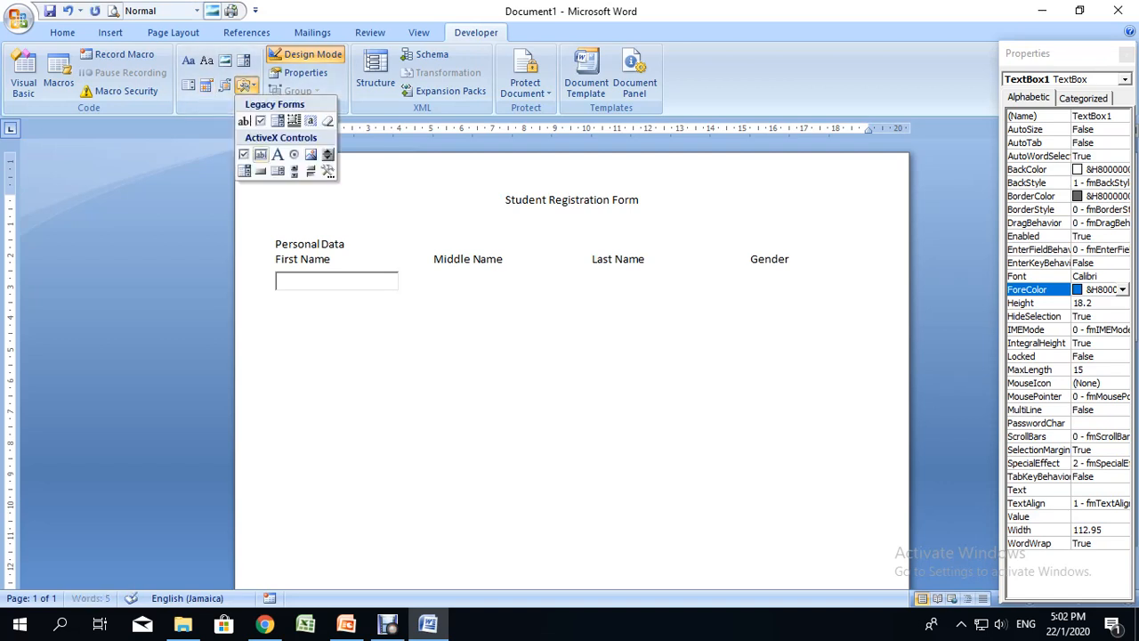
left_click(260, 154)
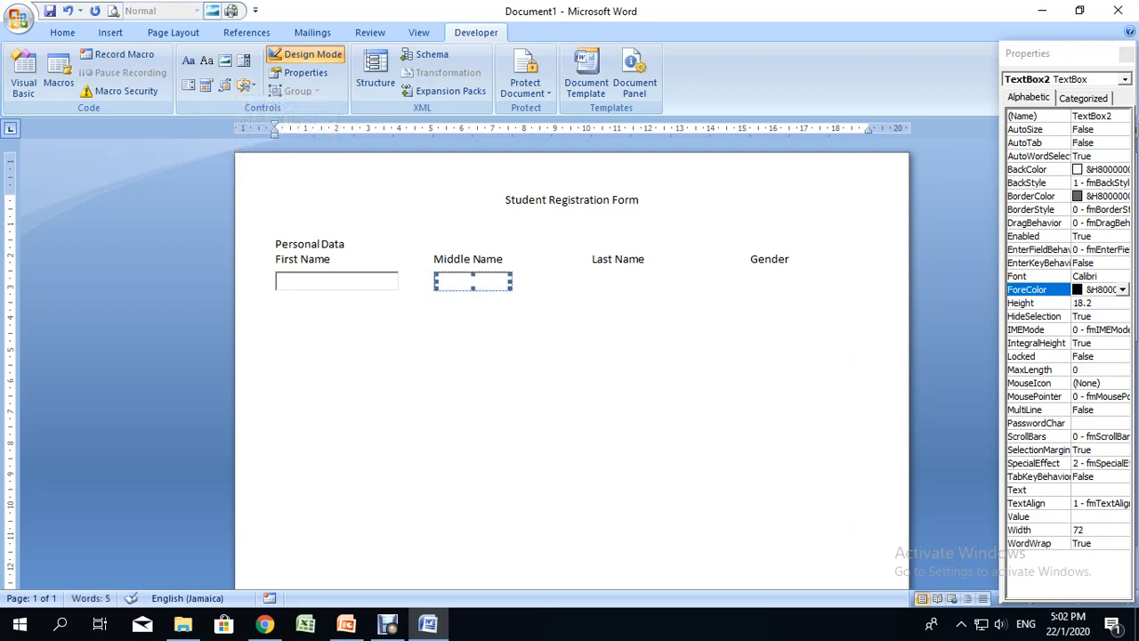
left_click_drag(511, 281, 568, 282)
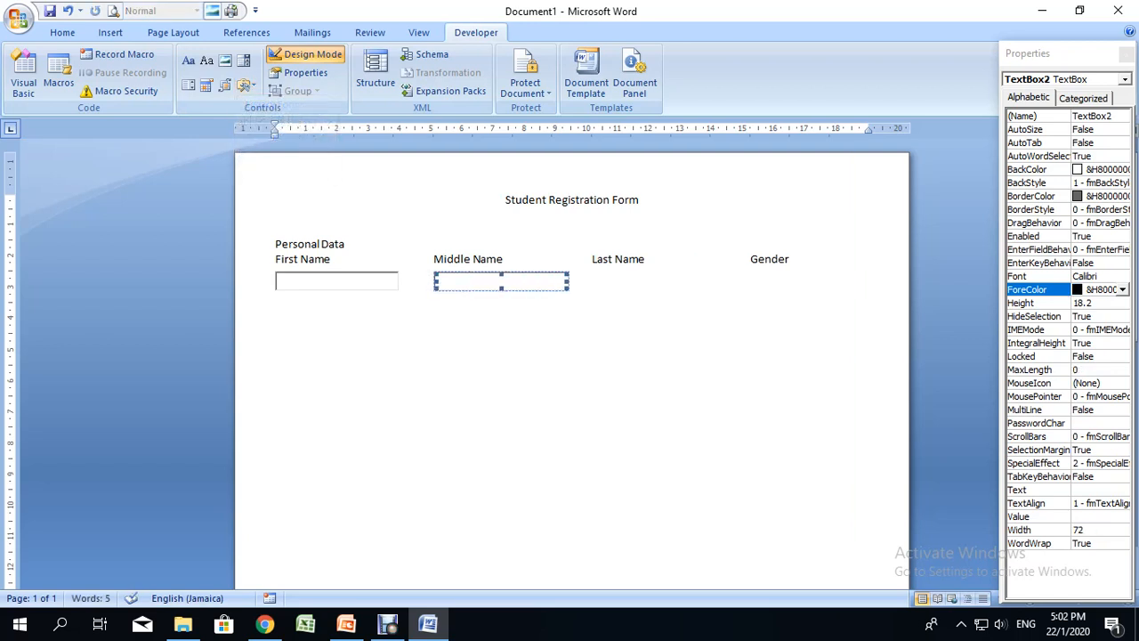
left_click(1123, 289)
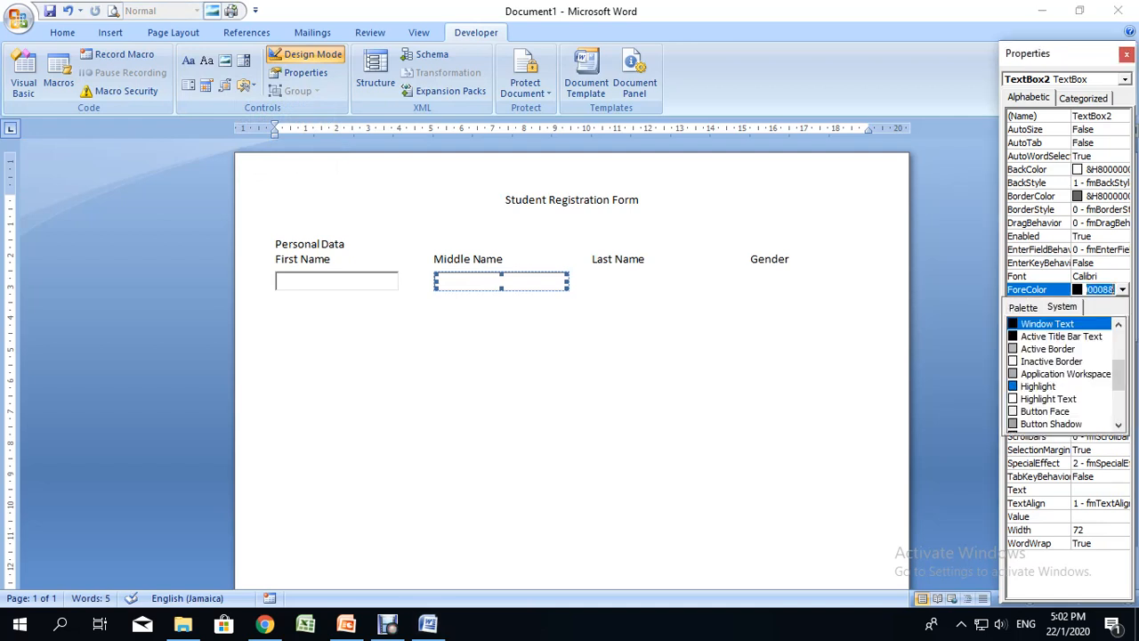
left_click(1039, 386)
left_click(501, 281)
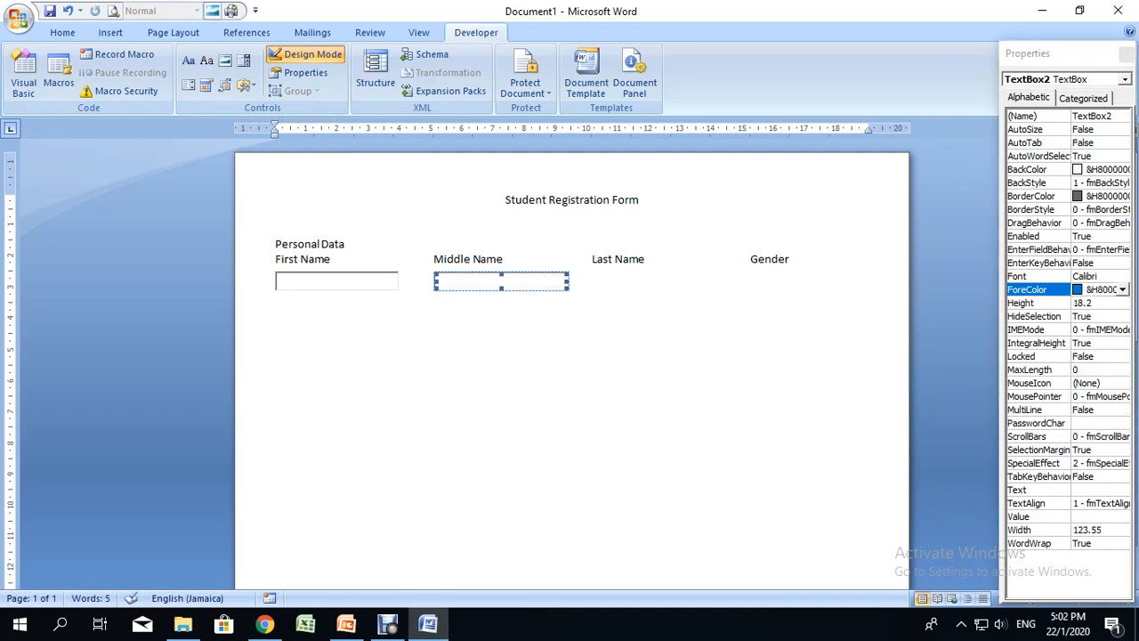
- Insert an ActiveX text box about 119 wide below Last Name and set its ForeColor to the system Highlight colour
left_click(571, 282)
key("Tab")
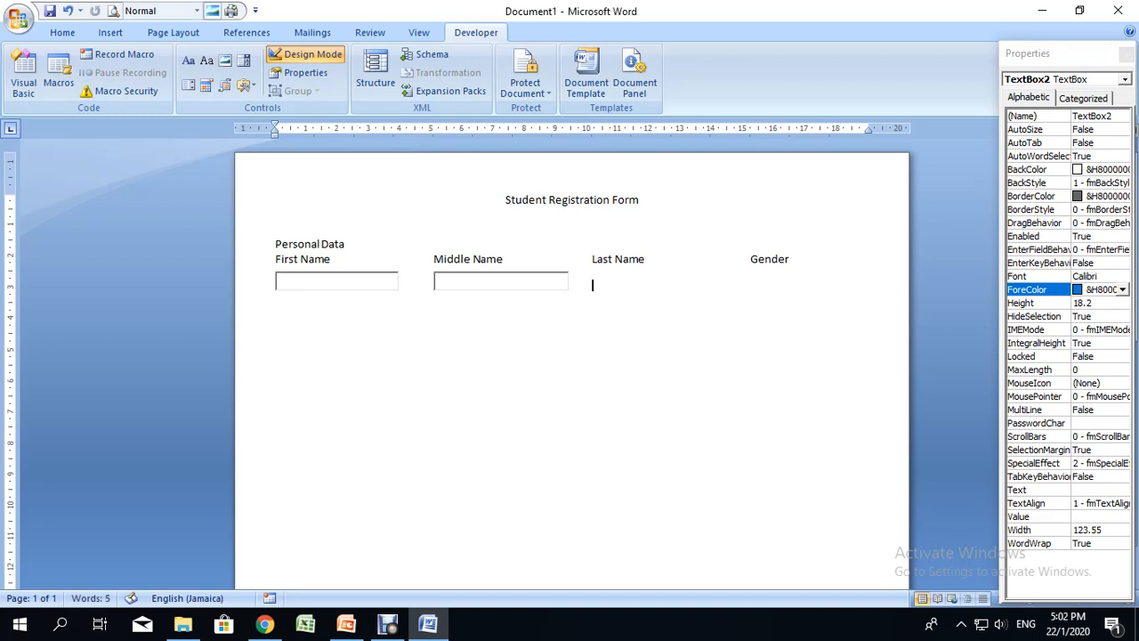
left_click(243, 85)
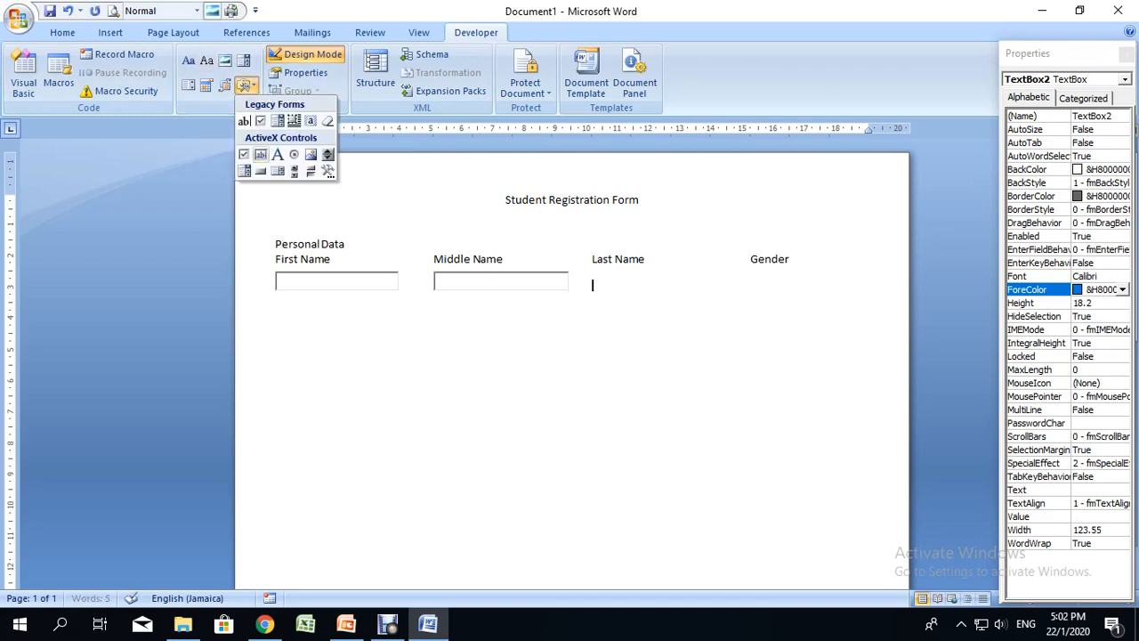
left_click(260, 153)
left_click_drag(670, 281, 722, 281)
left_click(1123, 289)
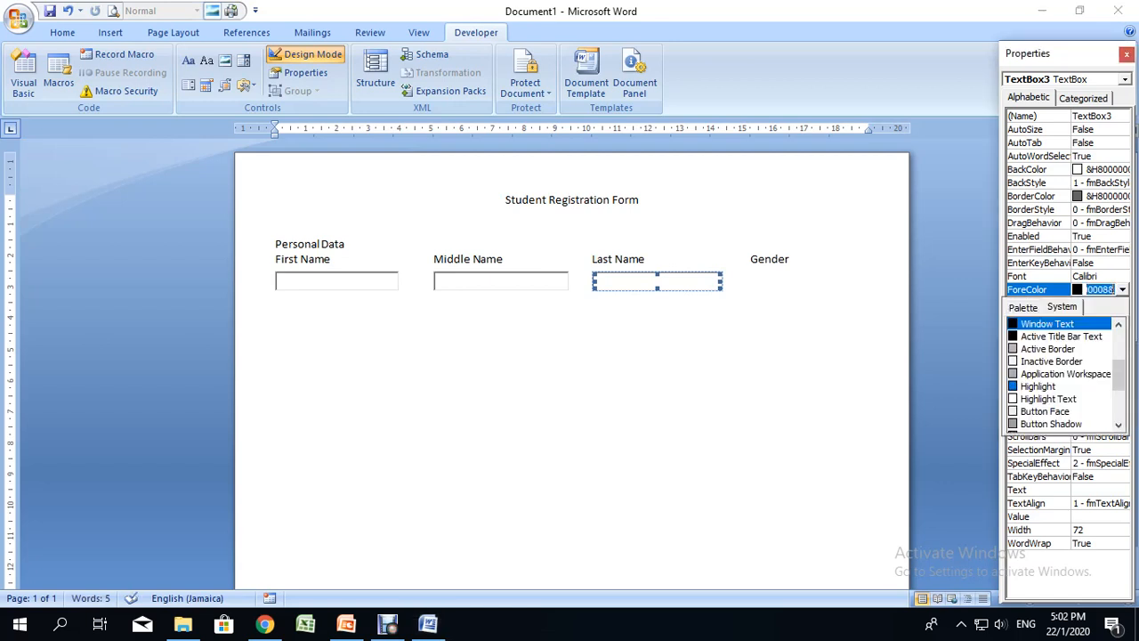
left_click(1039, 387)
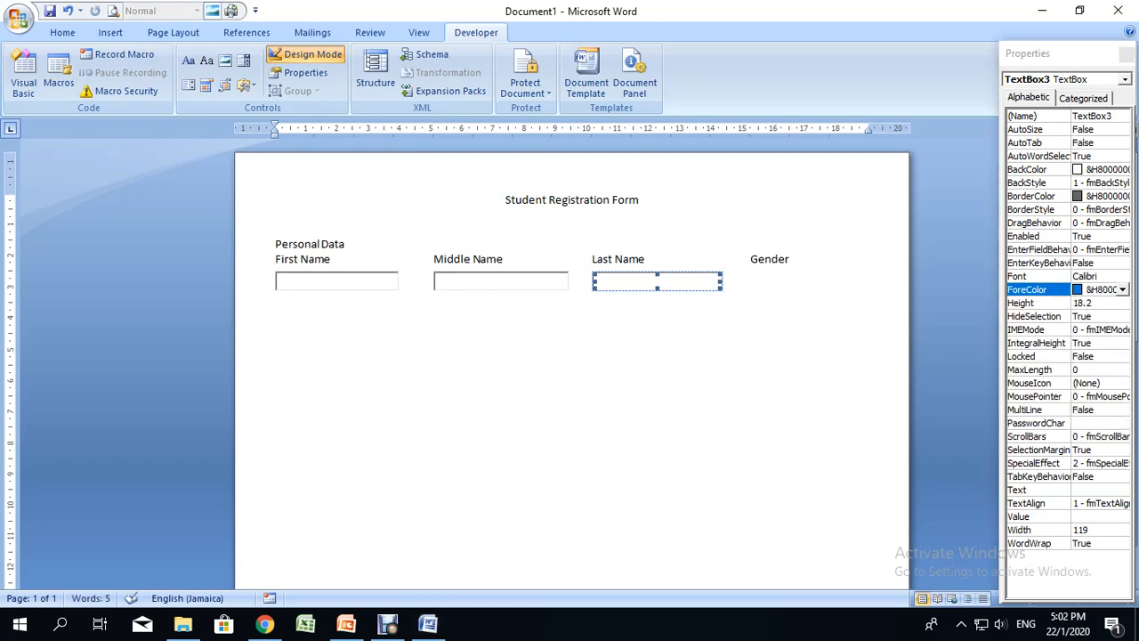
- Insert an ActiveX option button captioned "Male" below Gender and narrow it to fit its caption
left_click(725, 283)
key("Tab")
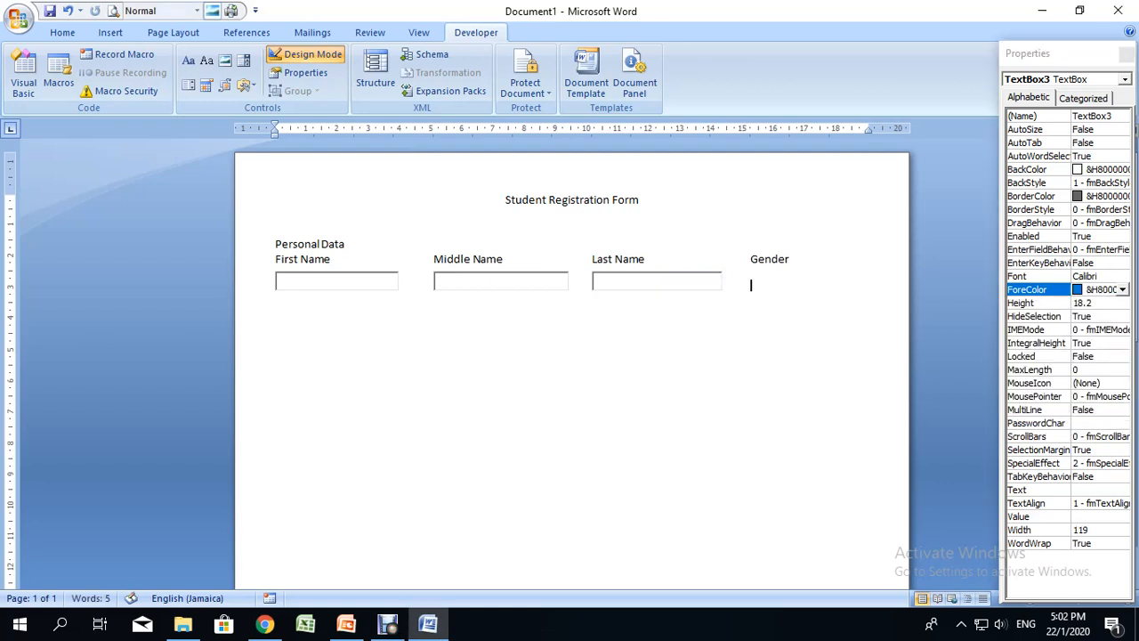
left_click(244, 85)
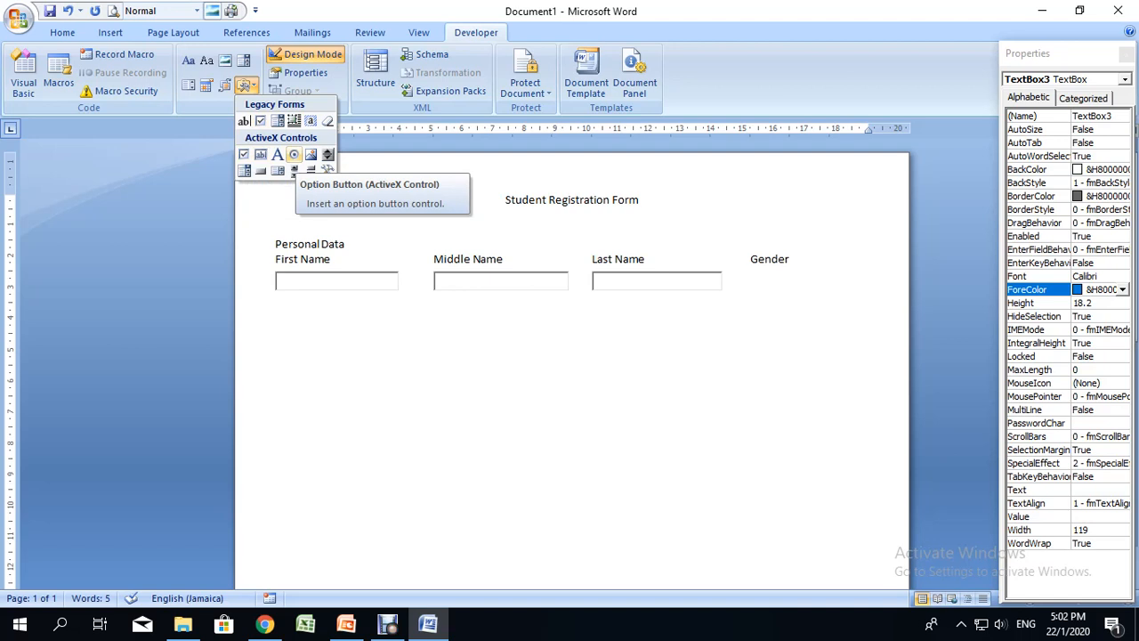
left_click(293, 155)
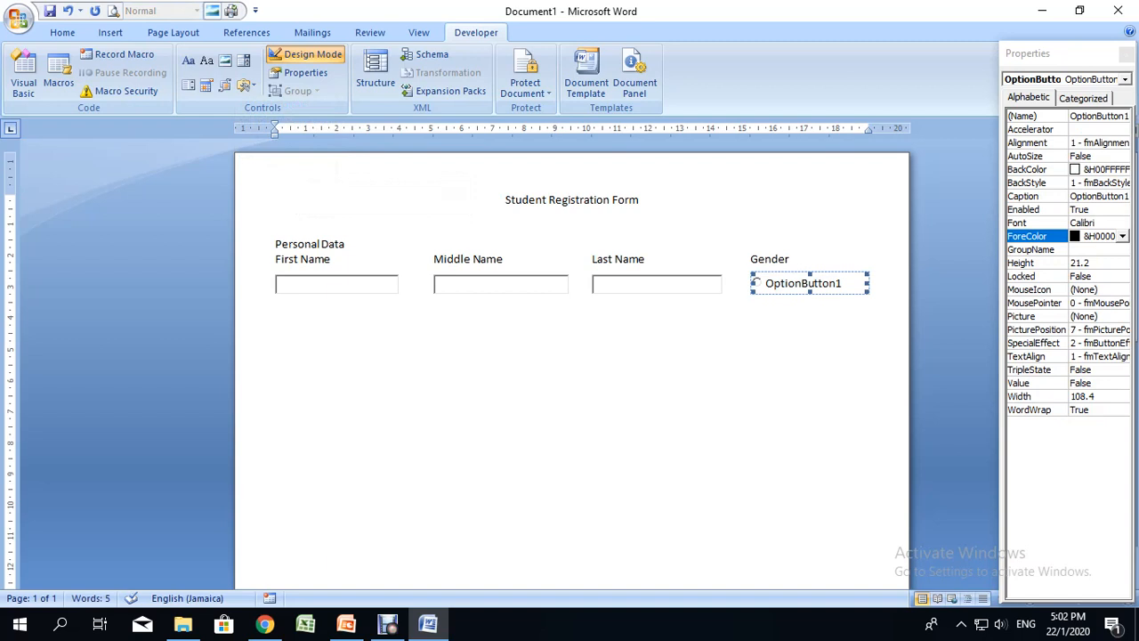
left_click(1037, 196)
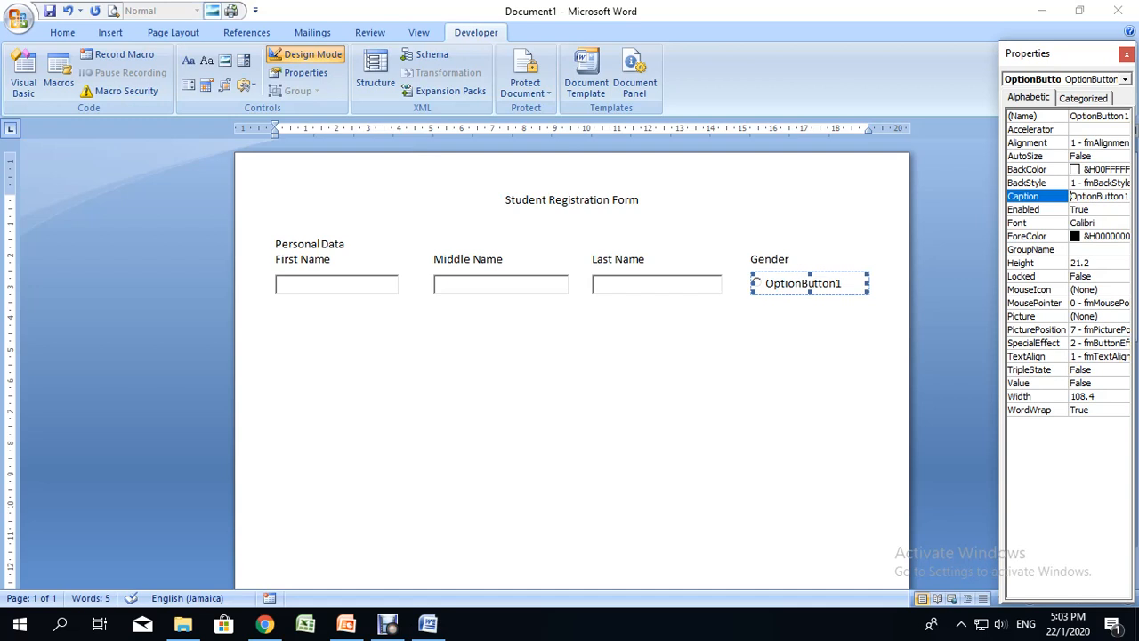
left_click_drag(1071, 196, 1127, 196)
type("Male")
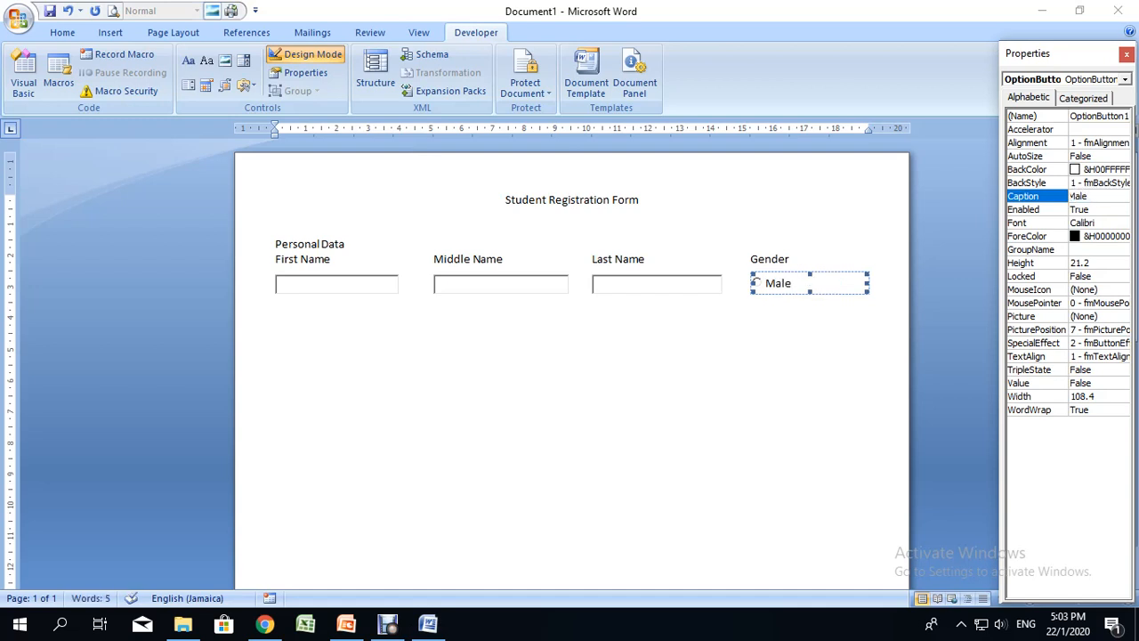
left_click(428, 624)
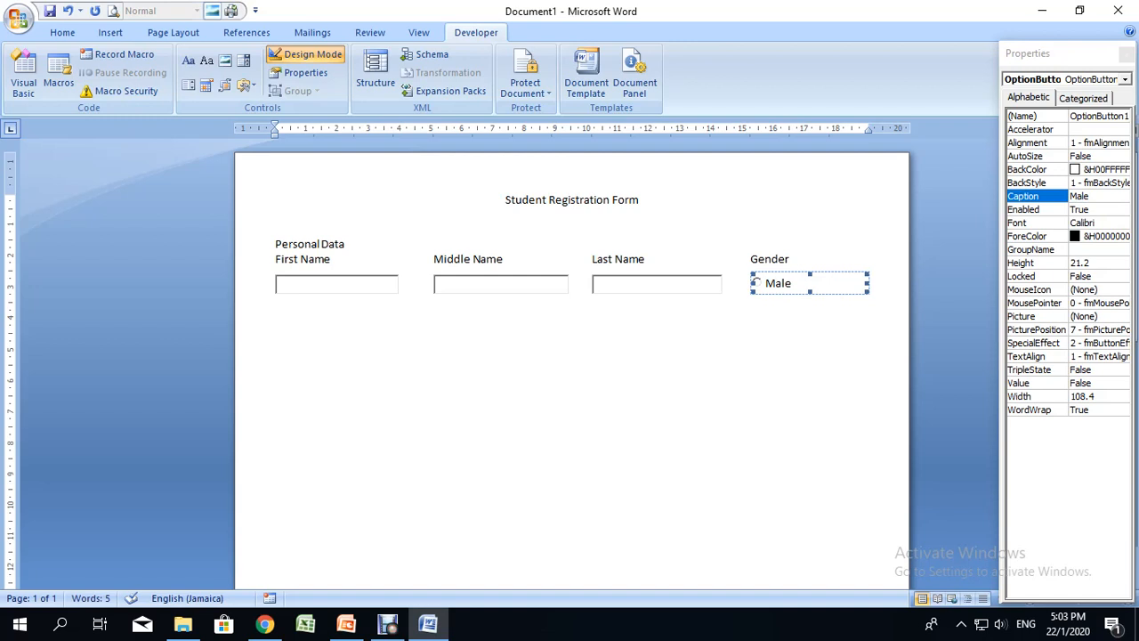
left_click_drag(868, 283, 793, 283)
- Insert an ActiveX option button captioned "Female" beside Male and narrow it to about 51 wide
left_click(795, 284)
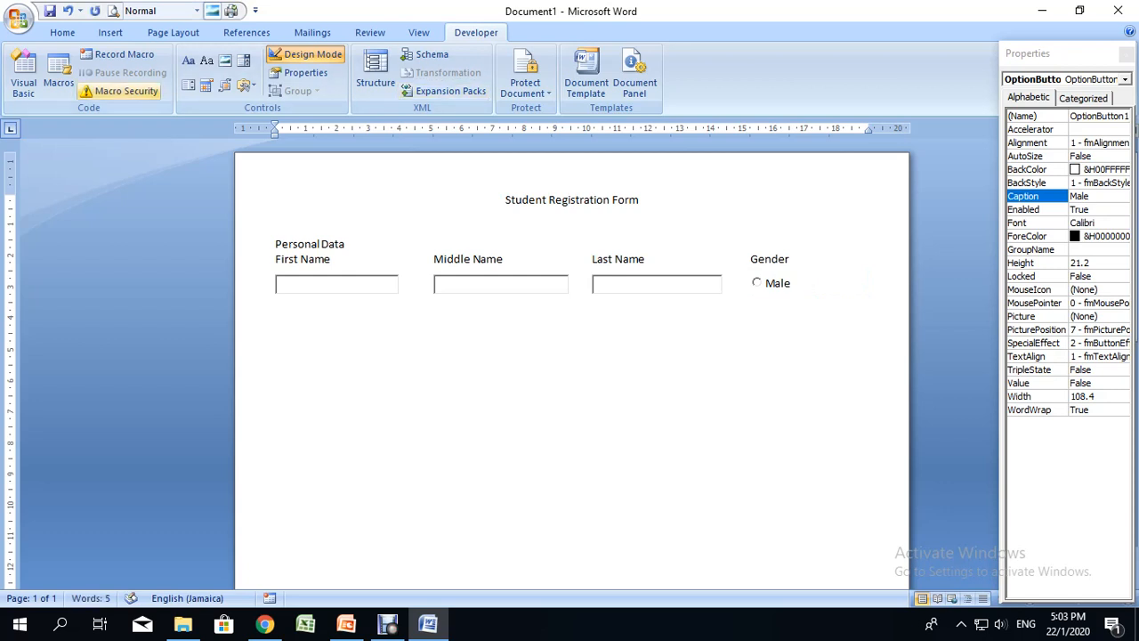
left_click(243, 84)
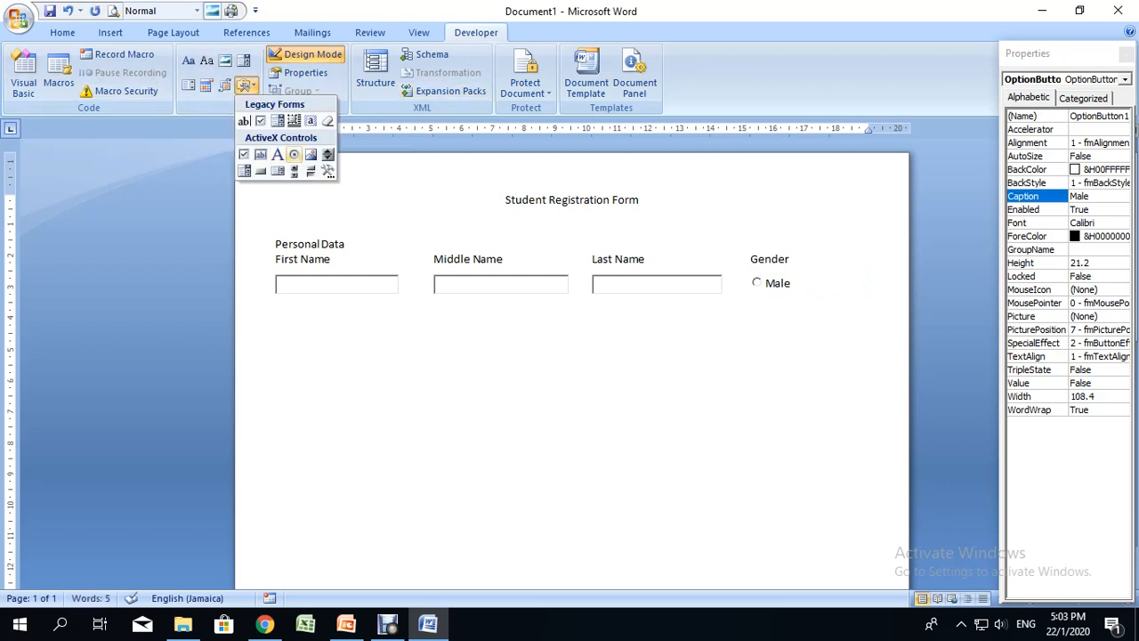
left_click(293, 153)
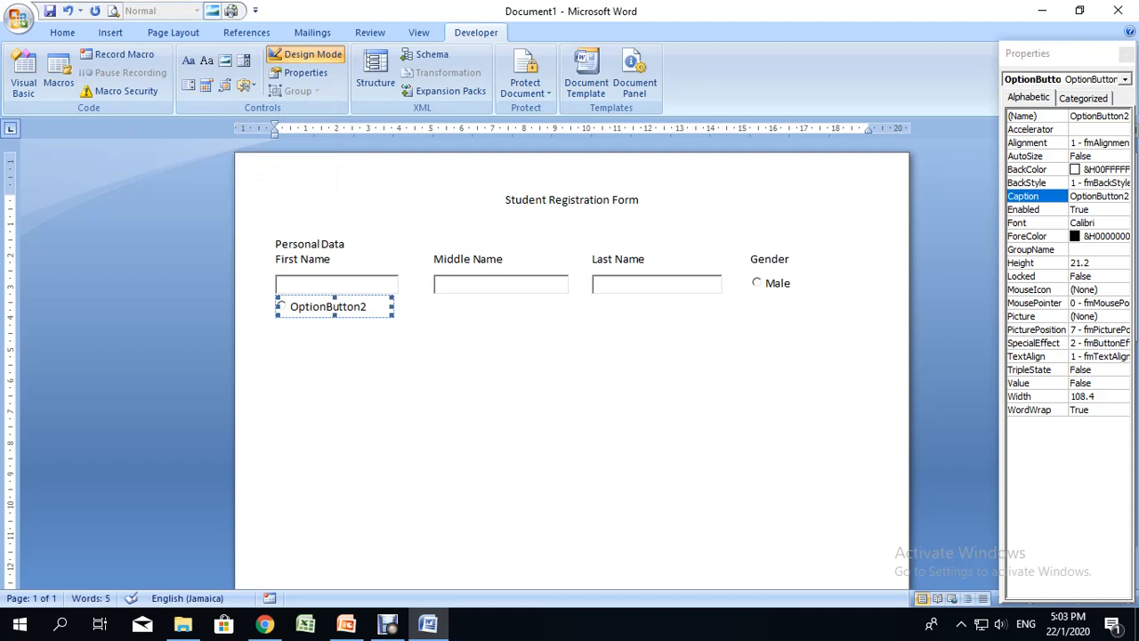
left_click_drag(1069, 196, 1127, 196)
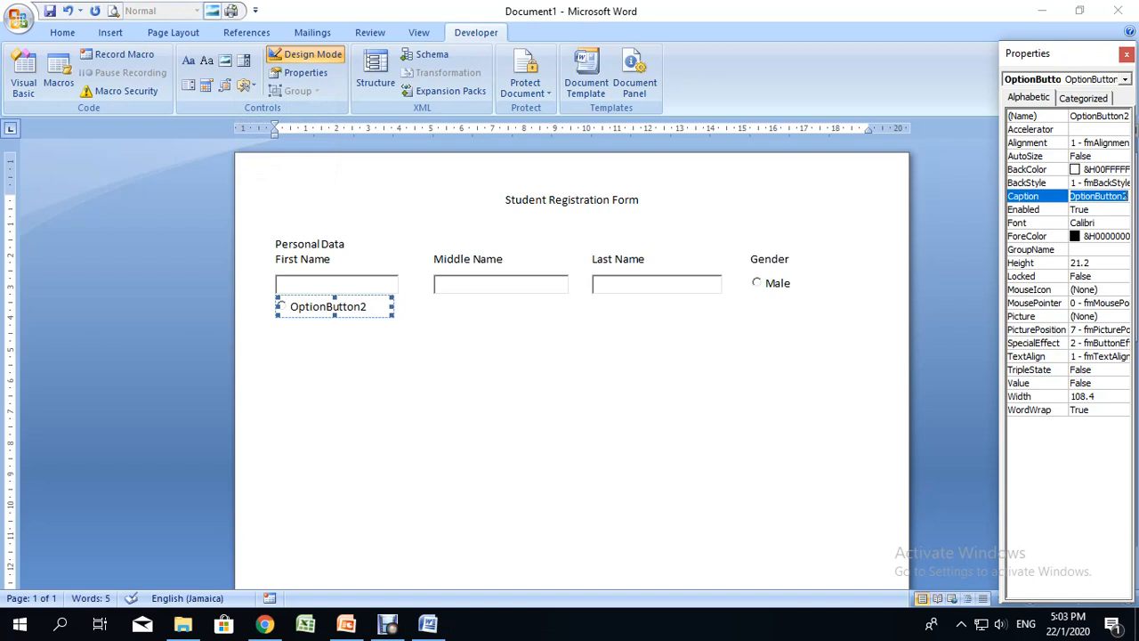
type("Female")
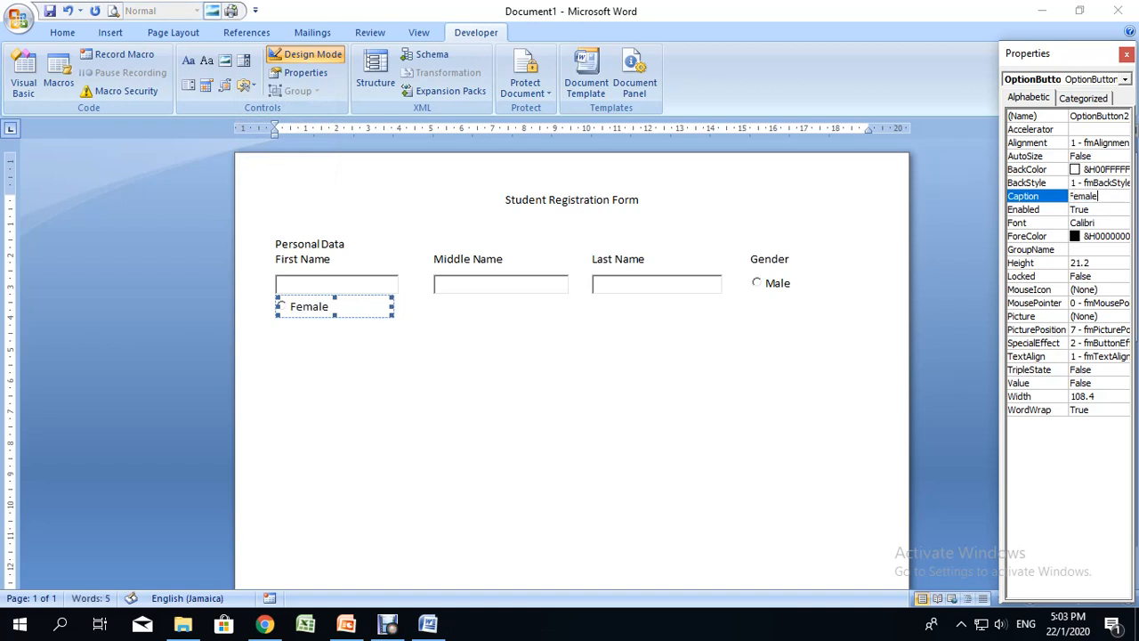
key("Return")
left_click(334, 306)
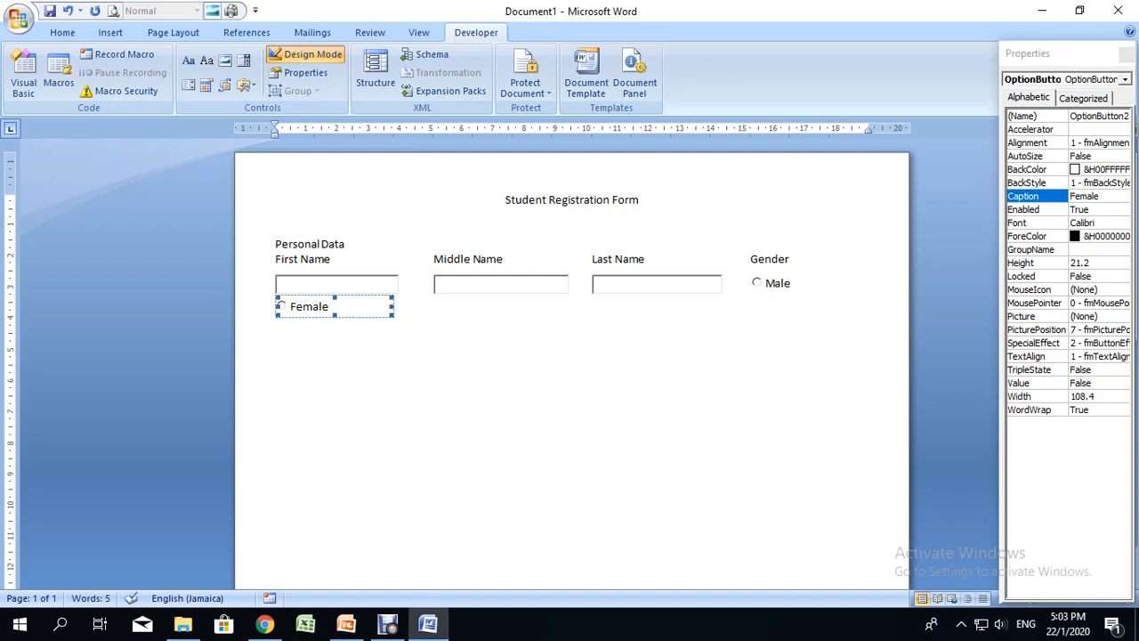
left_click_drag(392, 306, 347, 306)
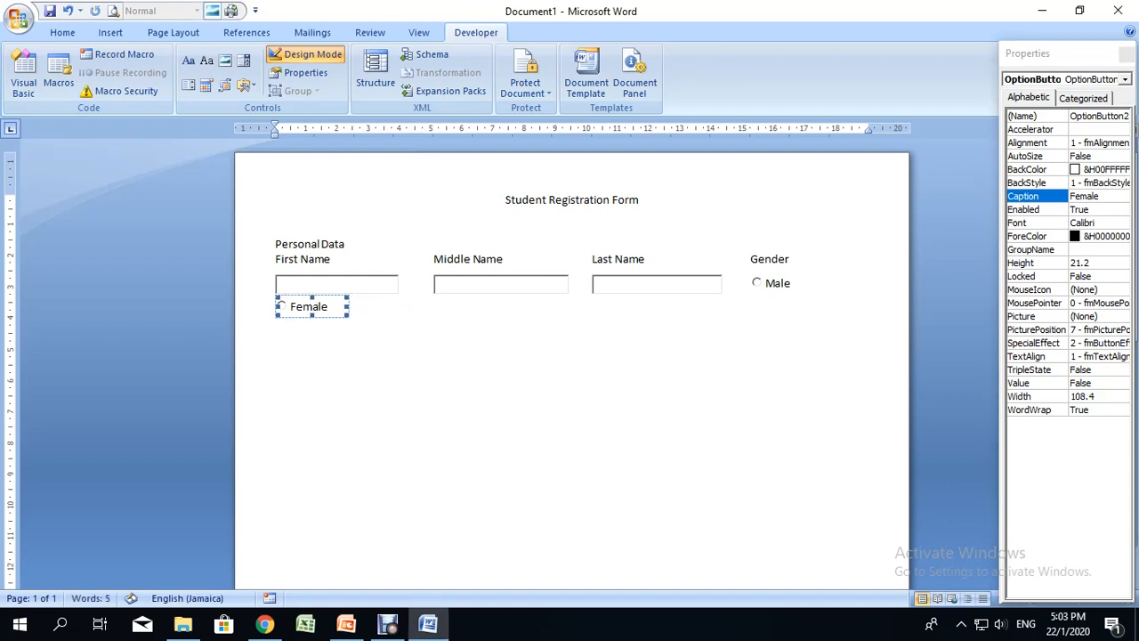
left_click_drag(347, 306, 330, 306)
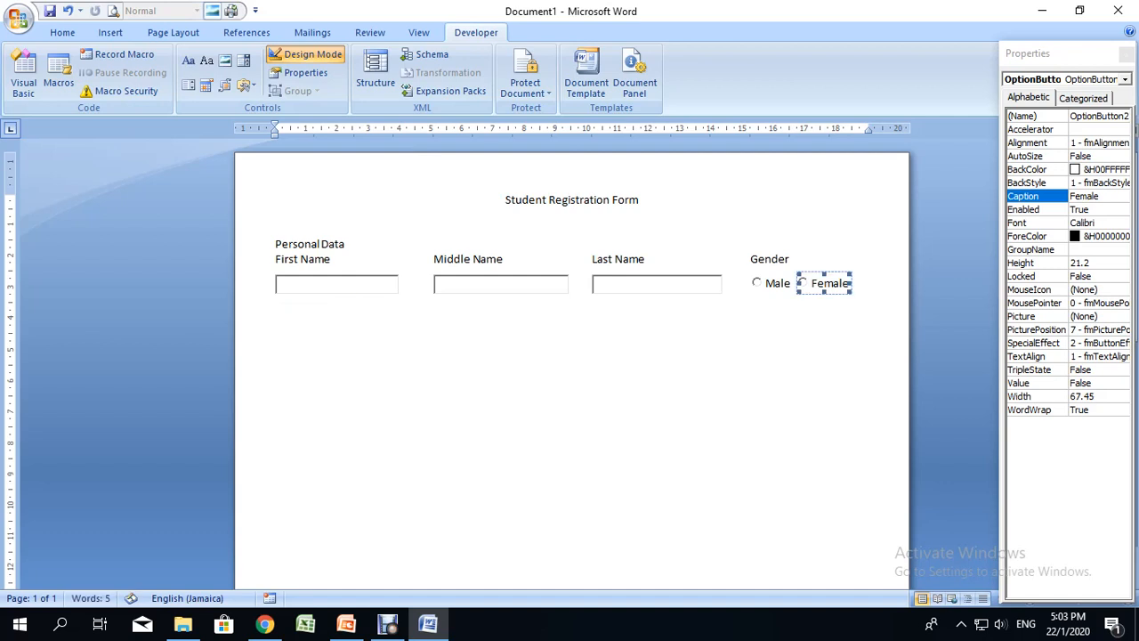
- Add two blank lines between the Personal Data heading and the row of name and gender labels
left_click(639, 199)
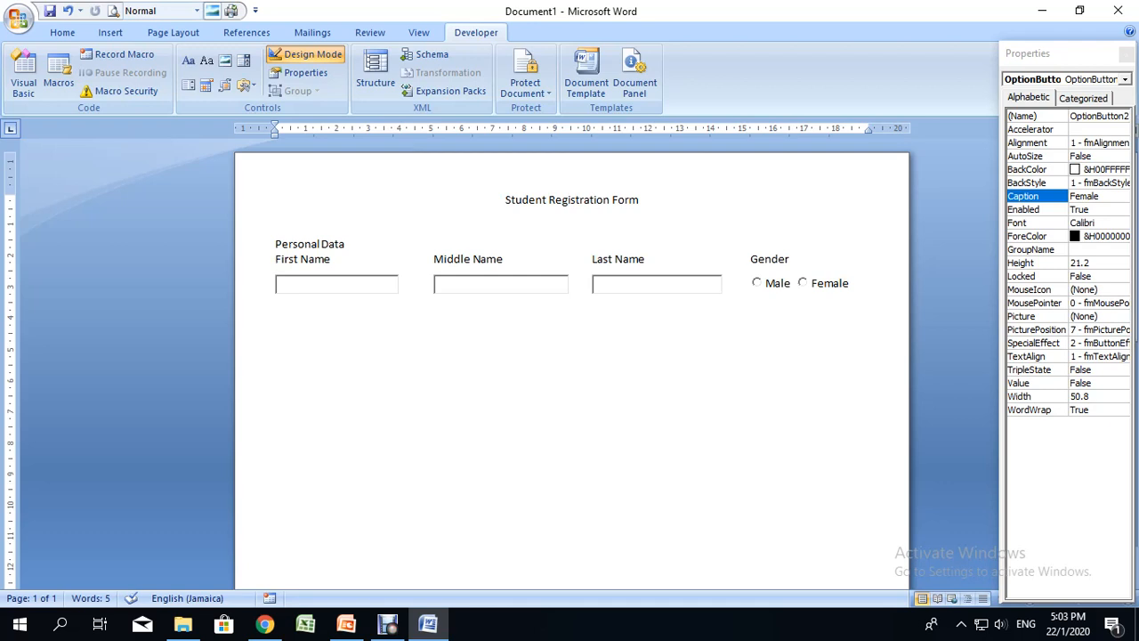
key("Return")
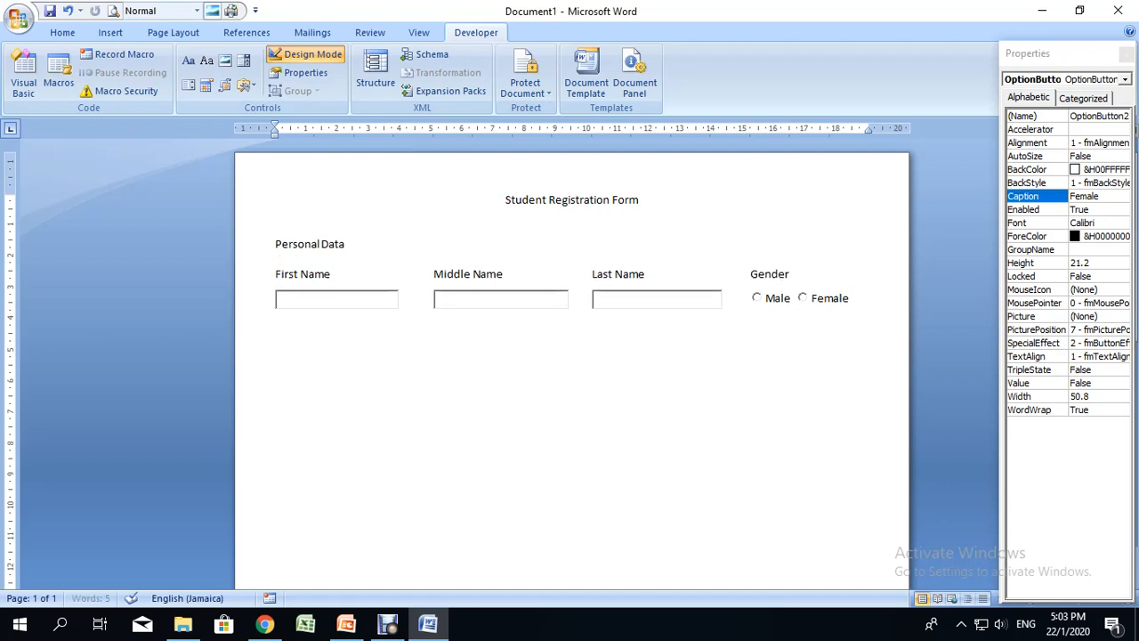
key("Return")
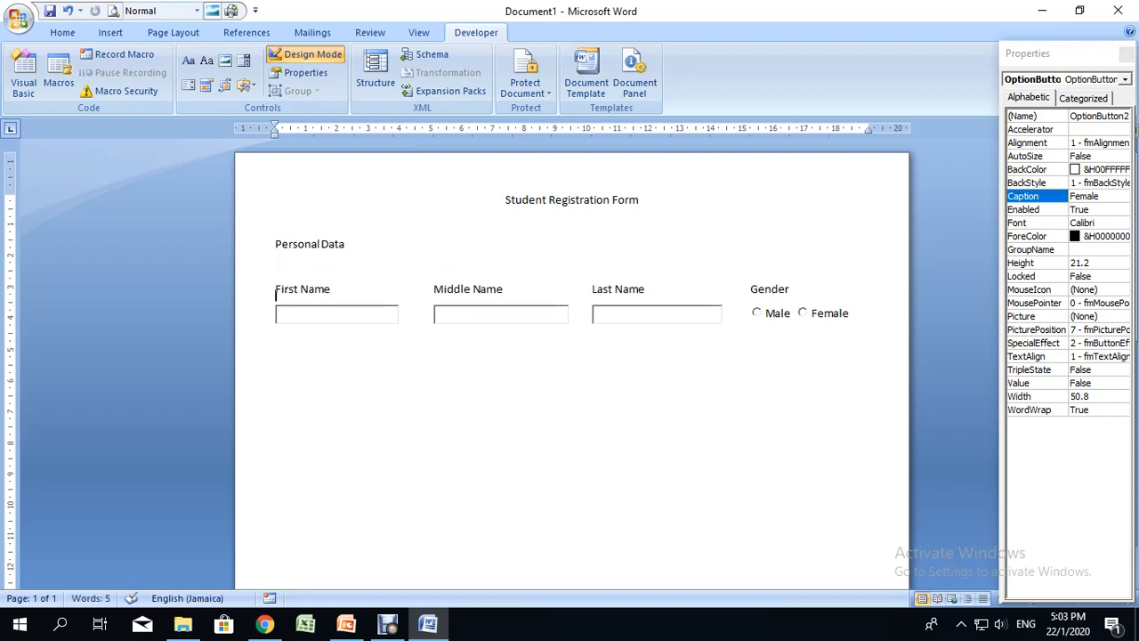
- Insert an ActiveX label captioned "Title" on the line above First Name and narrow it to fit its caption
key("Up")
key("Up")
key("Down")
left_click(245, 85)
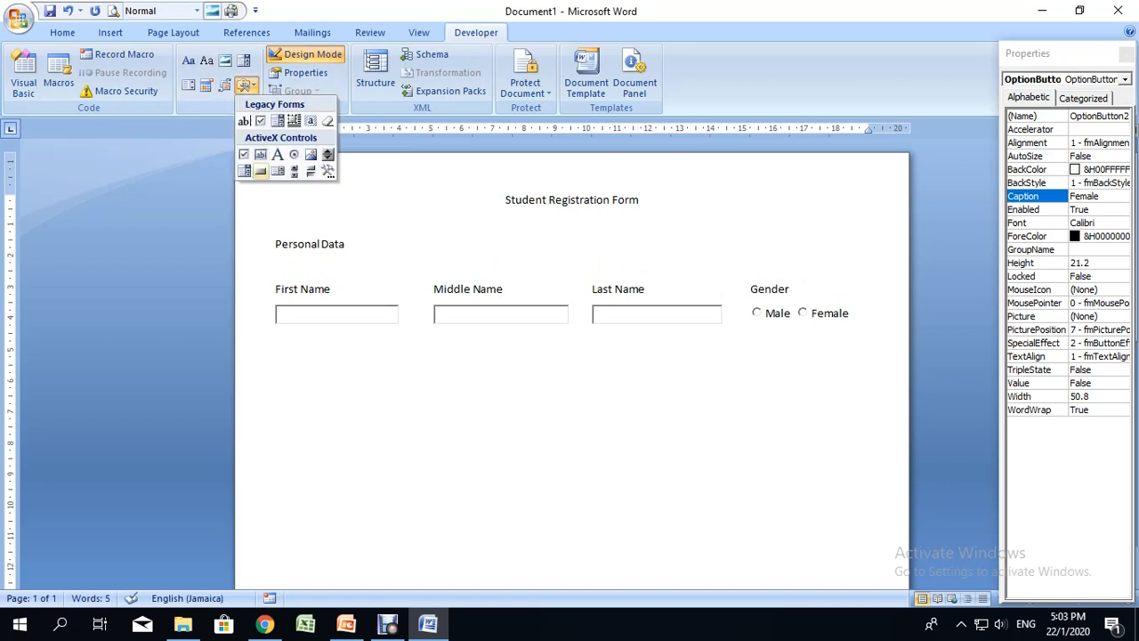
left_click(277, 154)
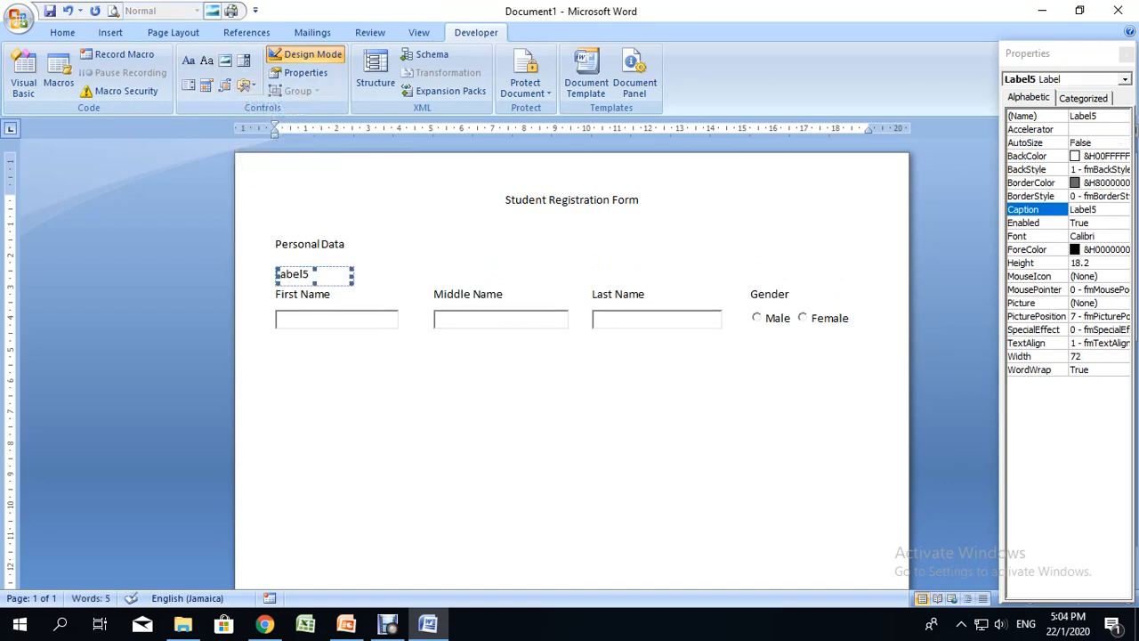
left_click_drag(1100, 210, 1072, 210)
type("Title")
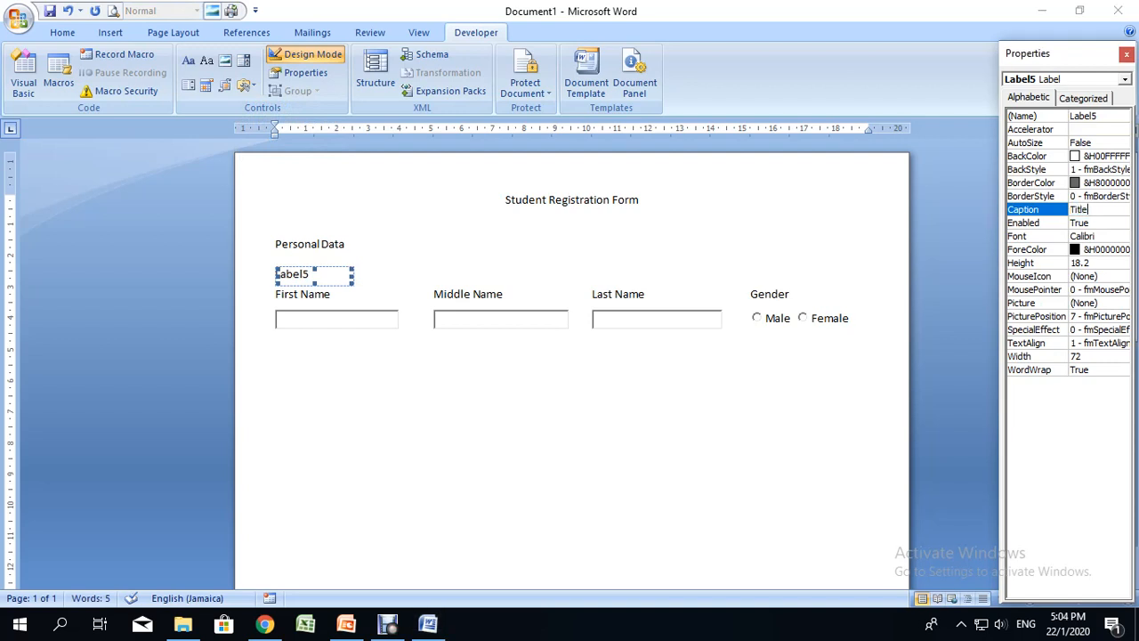
key("Return")
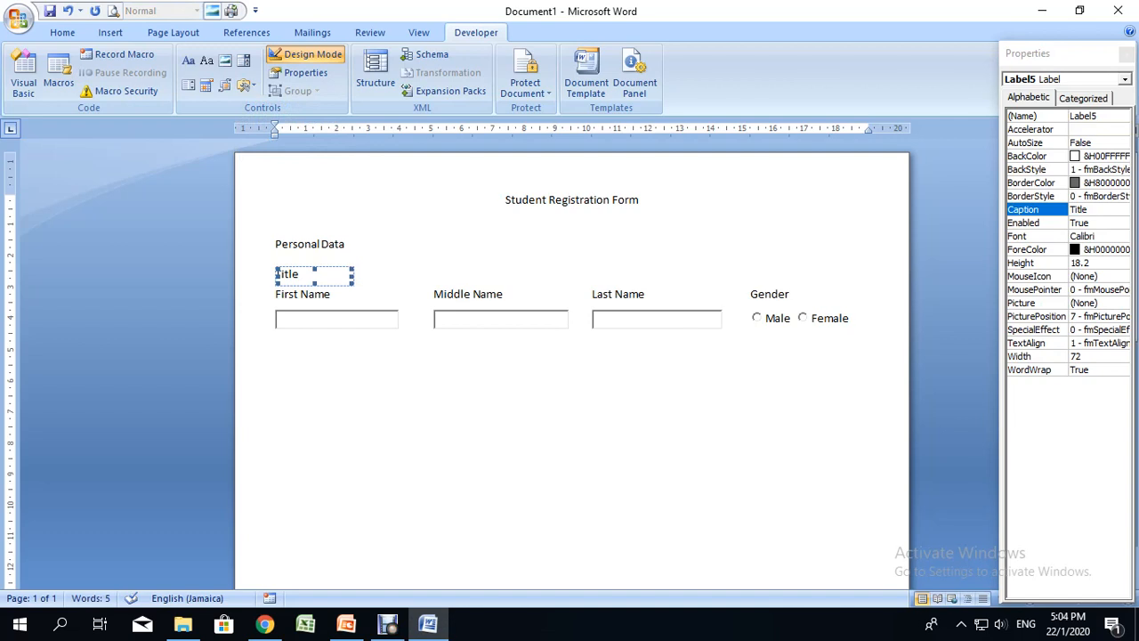
left_click_drag(314, 276, 314, 276)
- Insert an ActiveX check box captioned "Mr." beside the Title label and narrow it to its caption
left_click(317, 278)
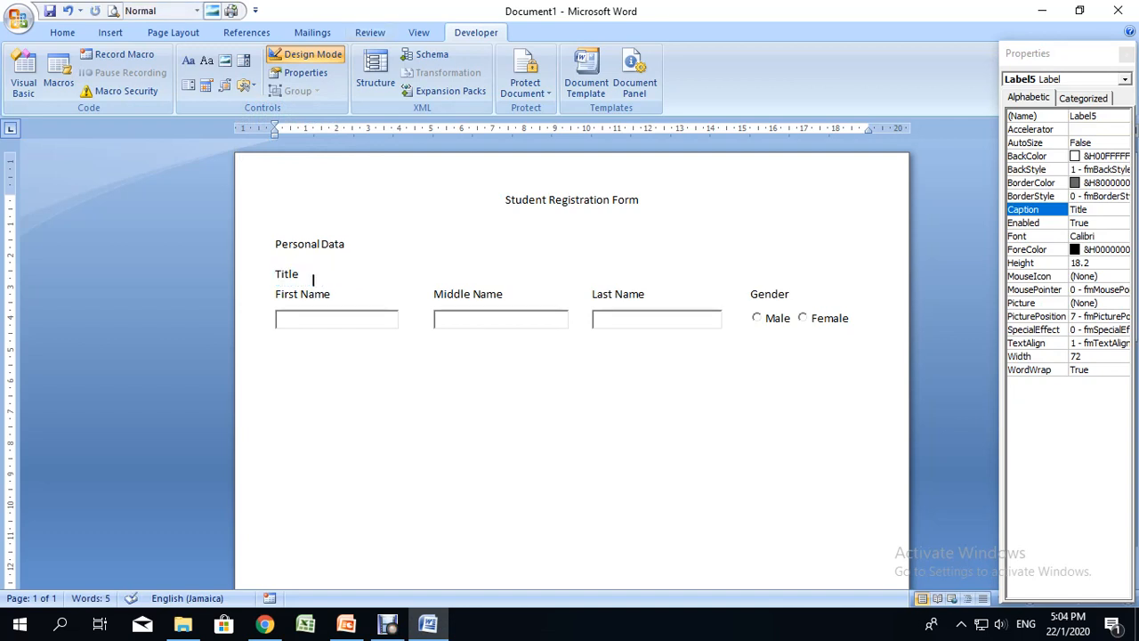
left_click(243, 85)
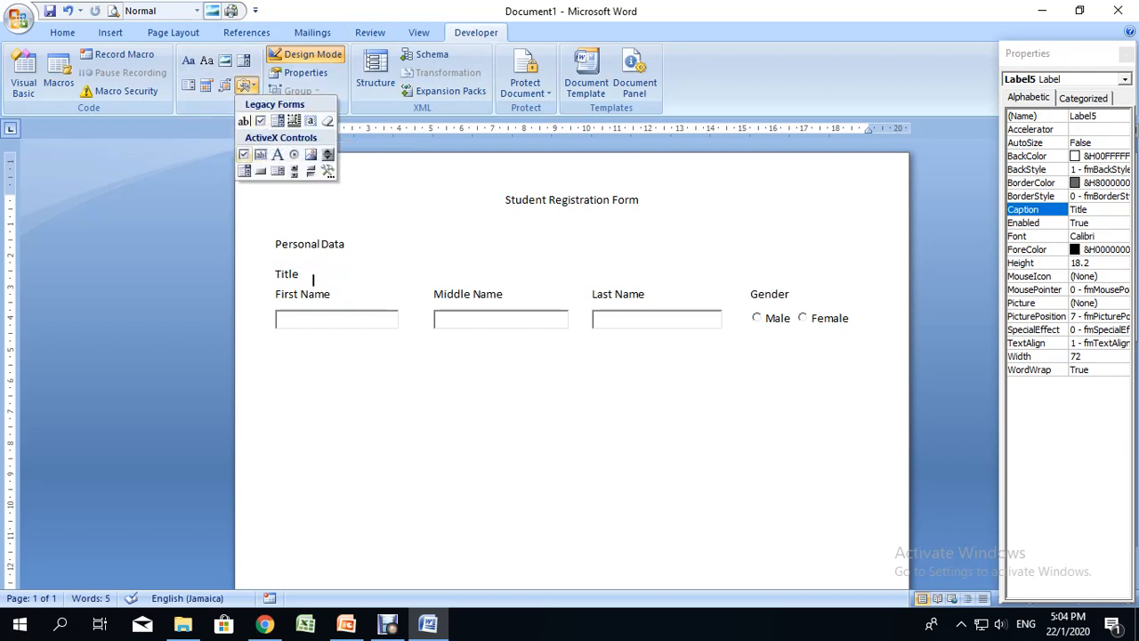
left_click(244, 154)
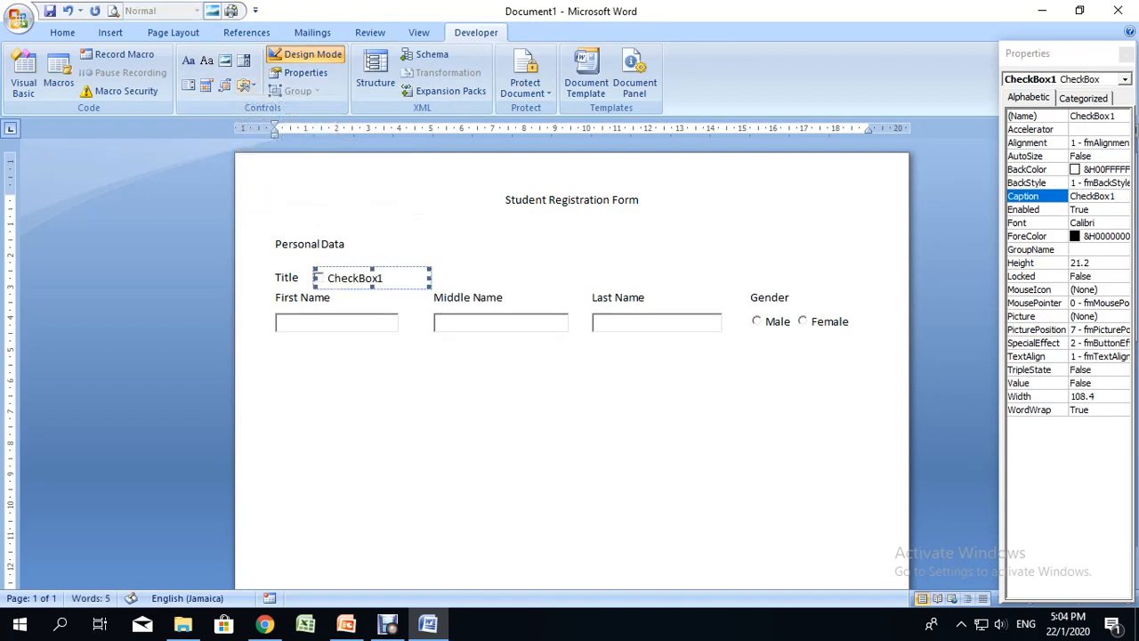
left_click(1094, 196)
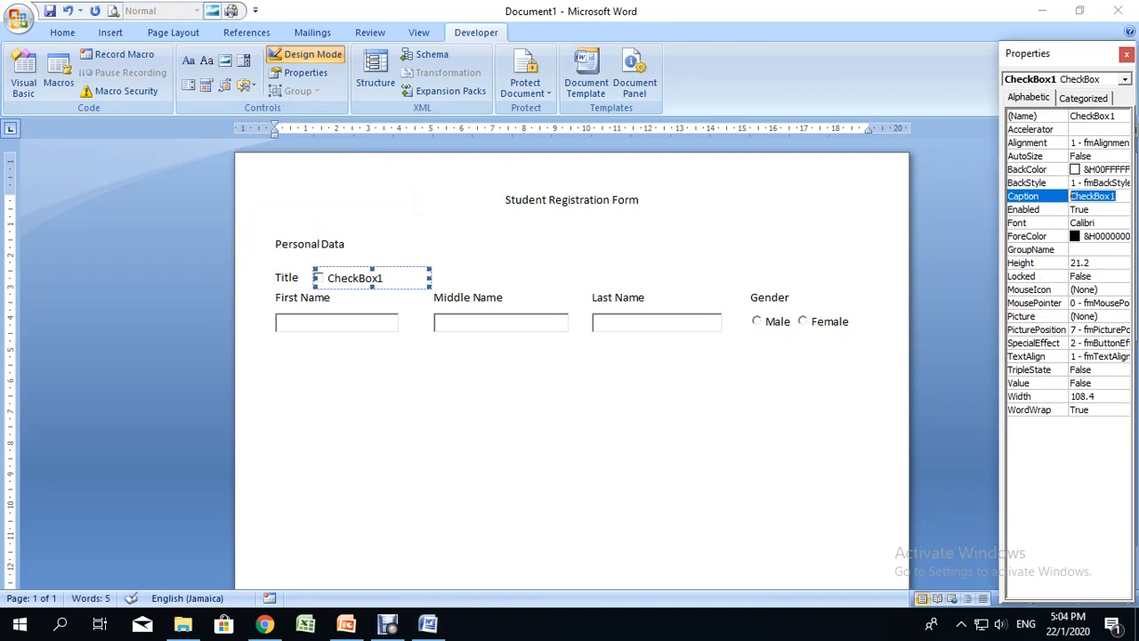
type("Mr.")
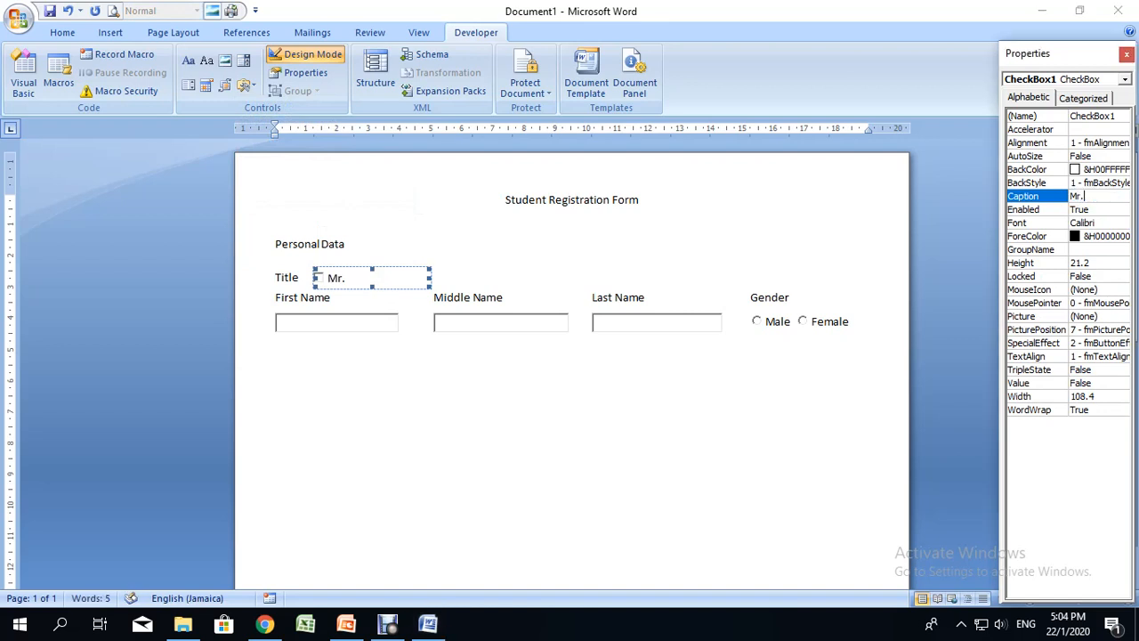
left_click(378, 278)
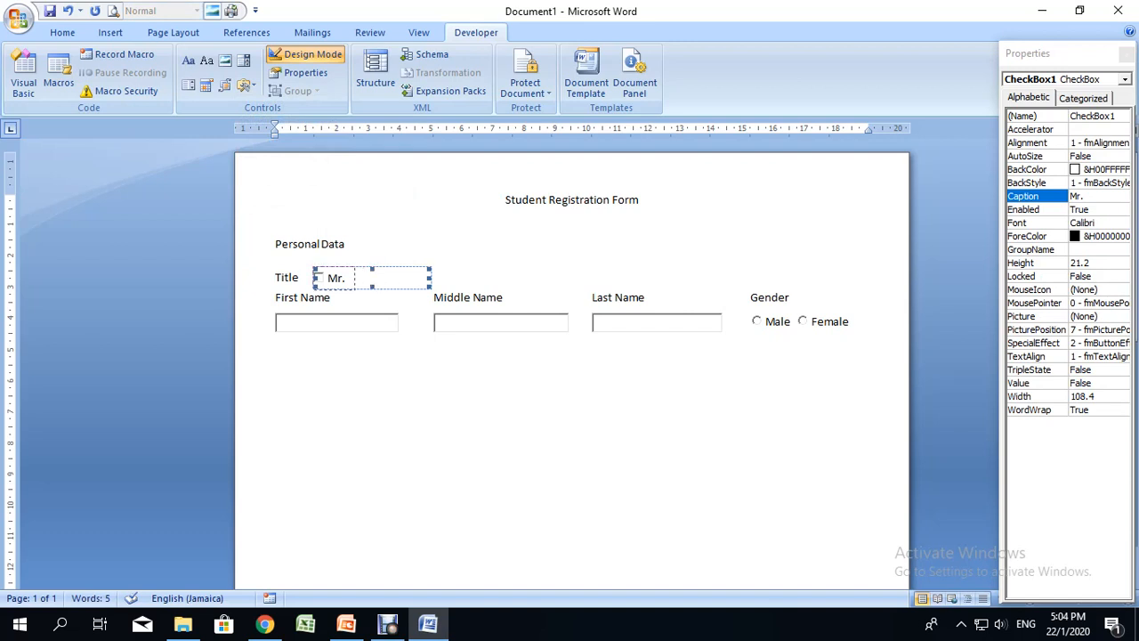
left_click_drag(351, 278, 347, 277)
- Insert a narrowed ActiveX check box captioned "Mrs." after Mr., and widen the Mr. check box to fit its full caption
left_click(349, 283)
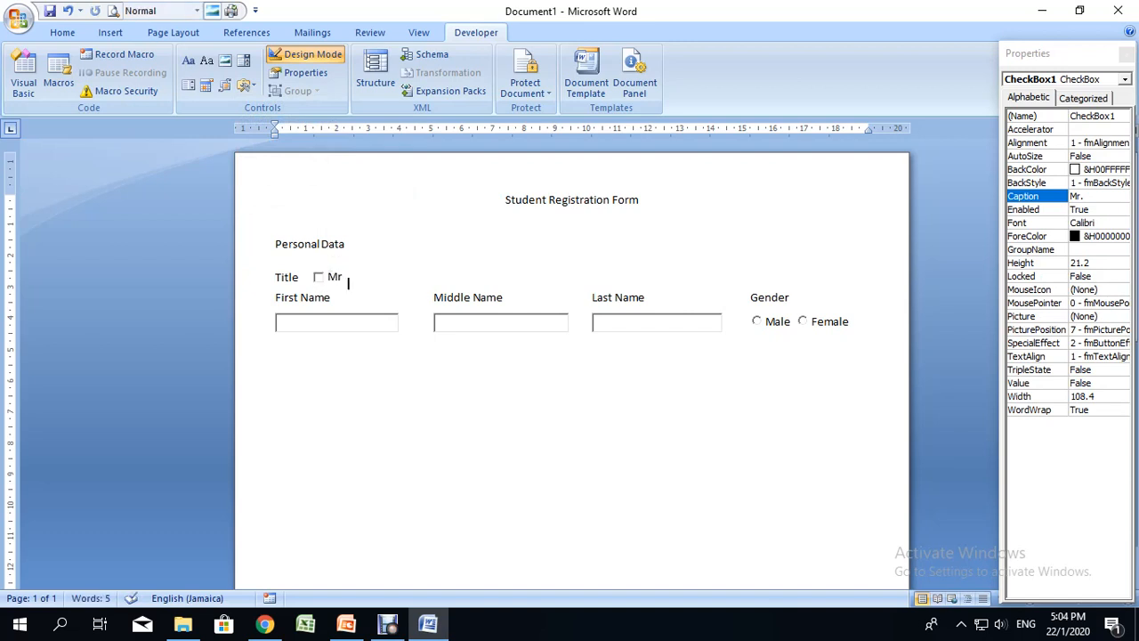
left_click(244, 84)
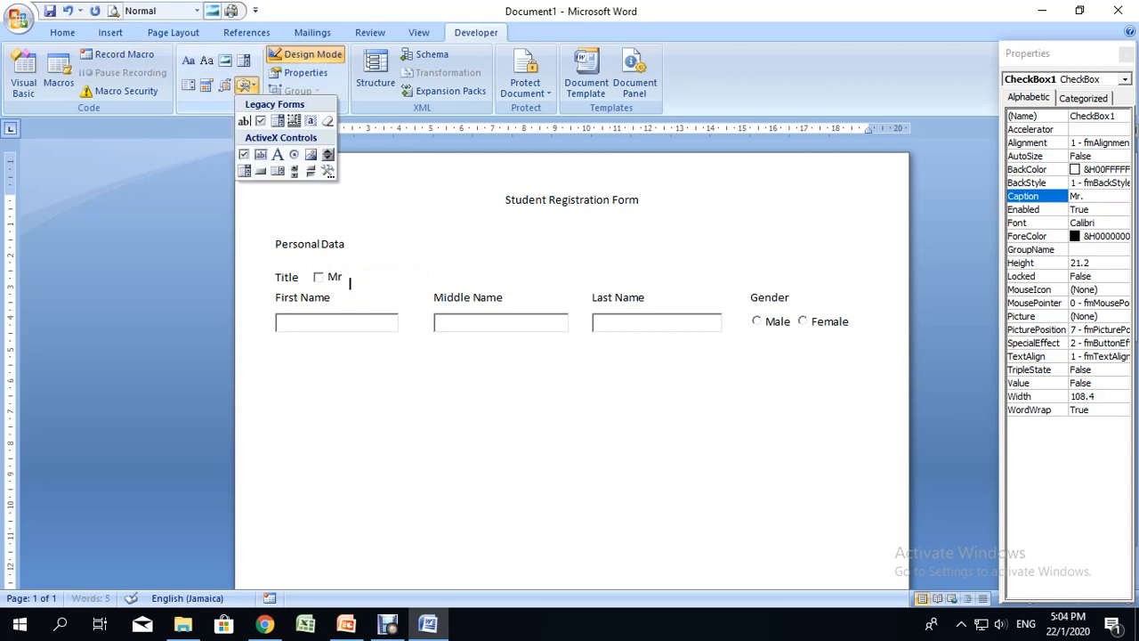
left_click(244, 154)
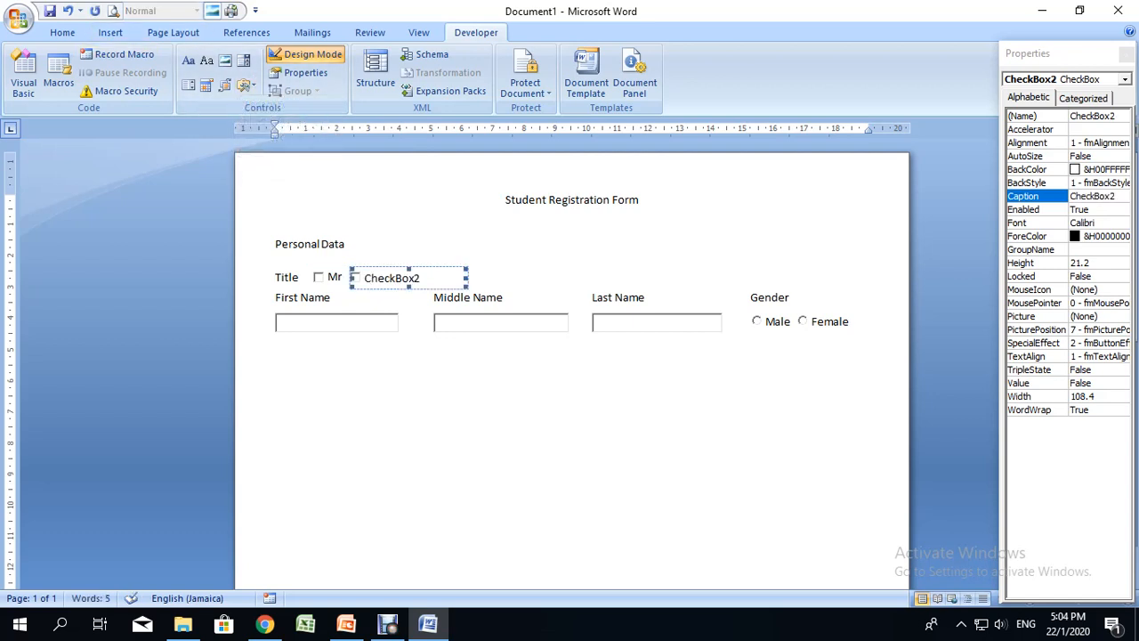
left_click_drag(1116, 196, 1071, 196)
type("Mrs.")
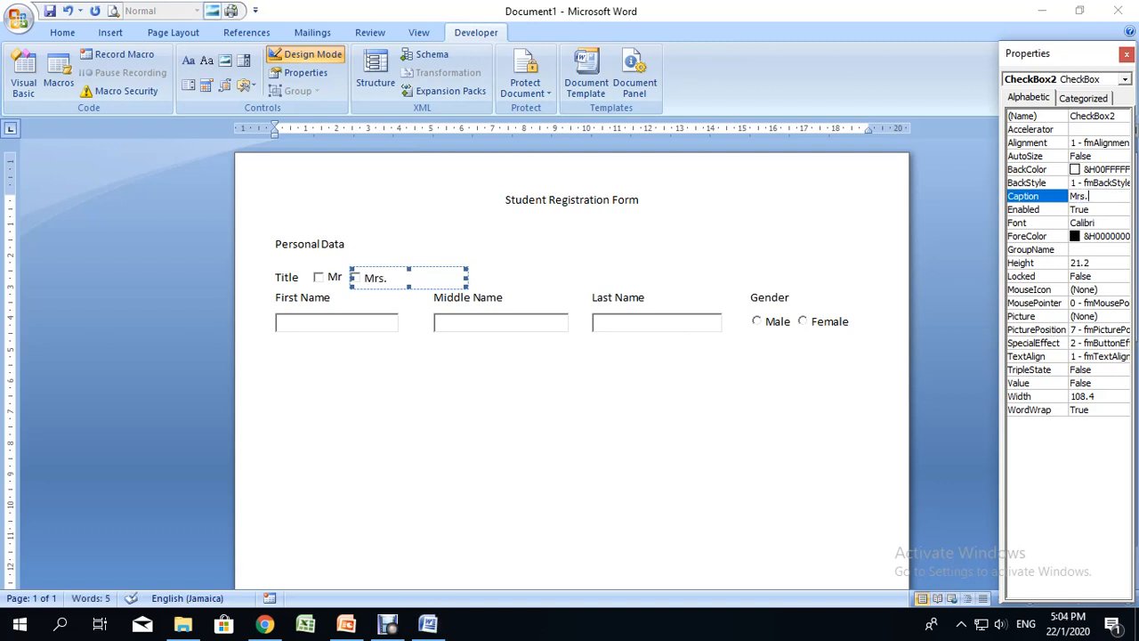
left_click(465, 278)
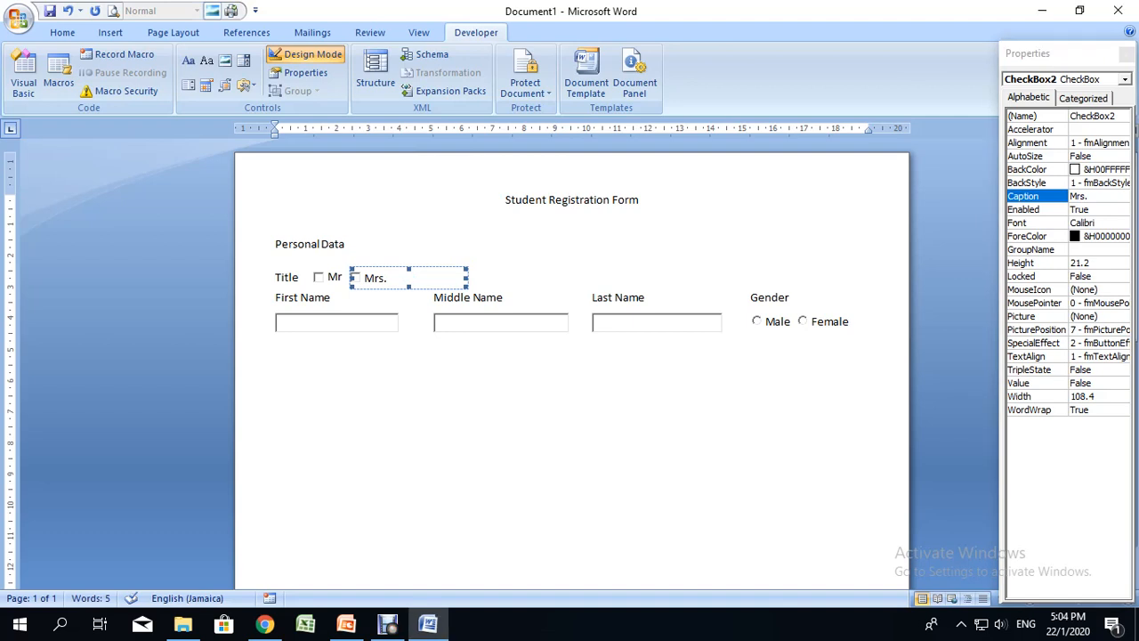
left_click_drag(466, 278, 352, 278)
left_click(331, 276)
left_click(276, 259)
- Insert an ActiveX check box captioned "Miss" after Mrs. and narrow it to fit its caption
left_click(400, 283)
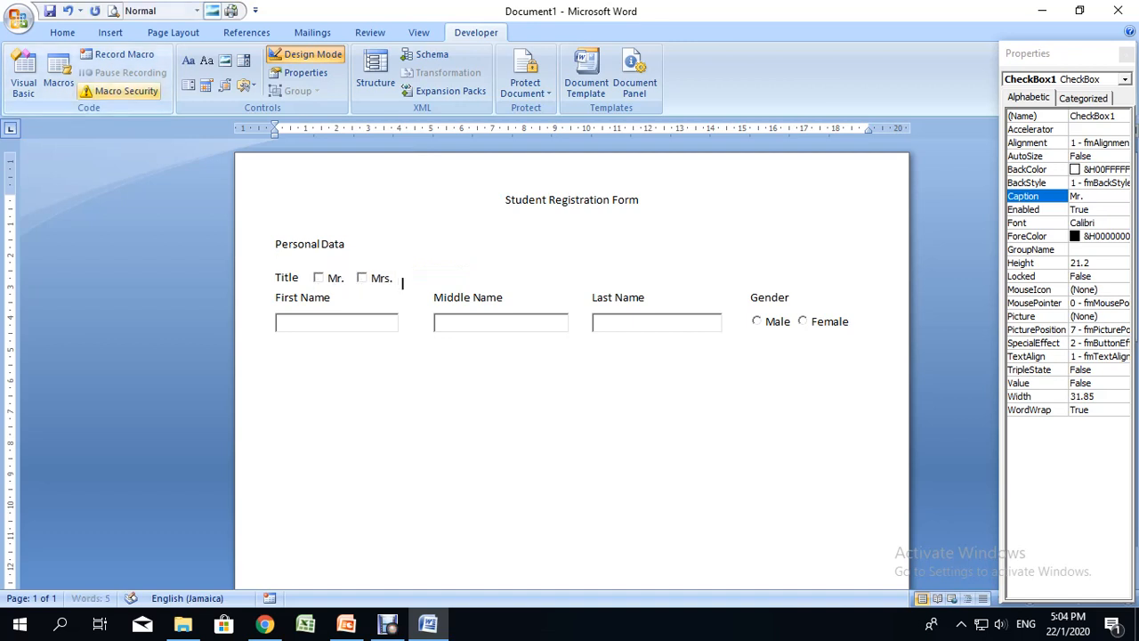
left_click(245, 84)
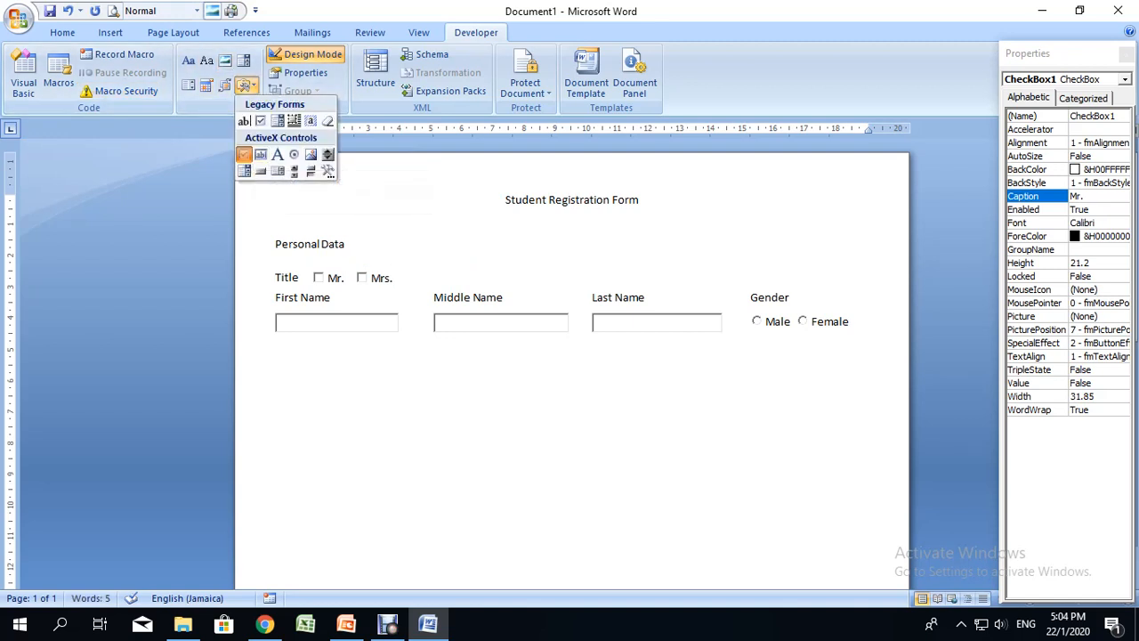
left_click(244, 154)
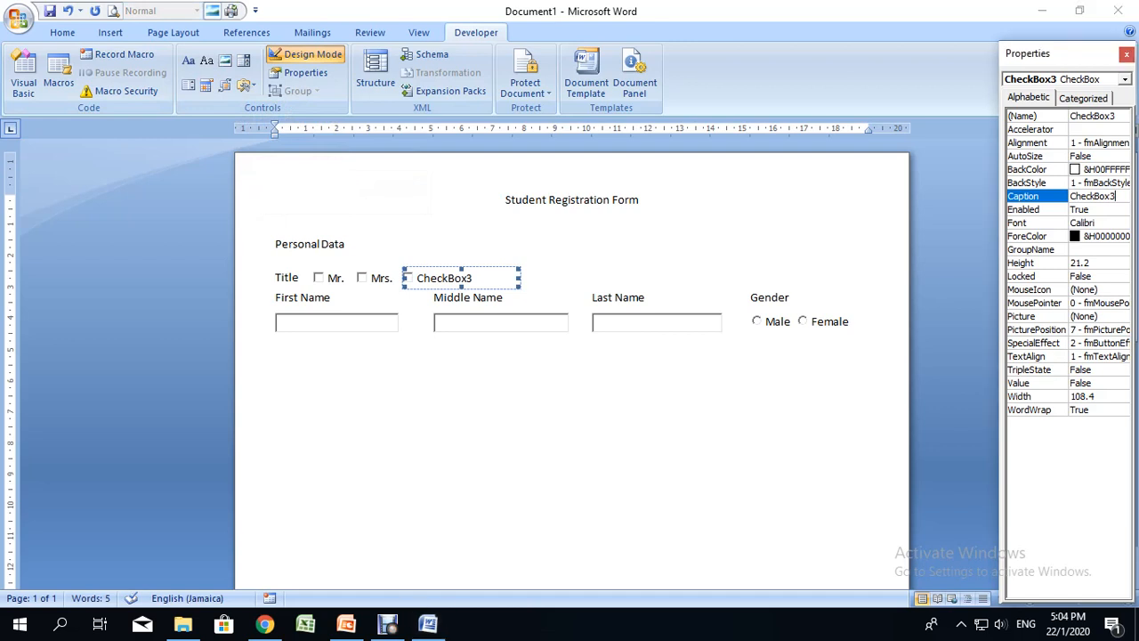
double_click(1024, 196)
type("Miss")
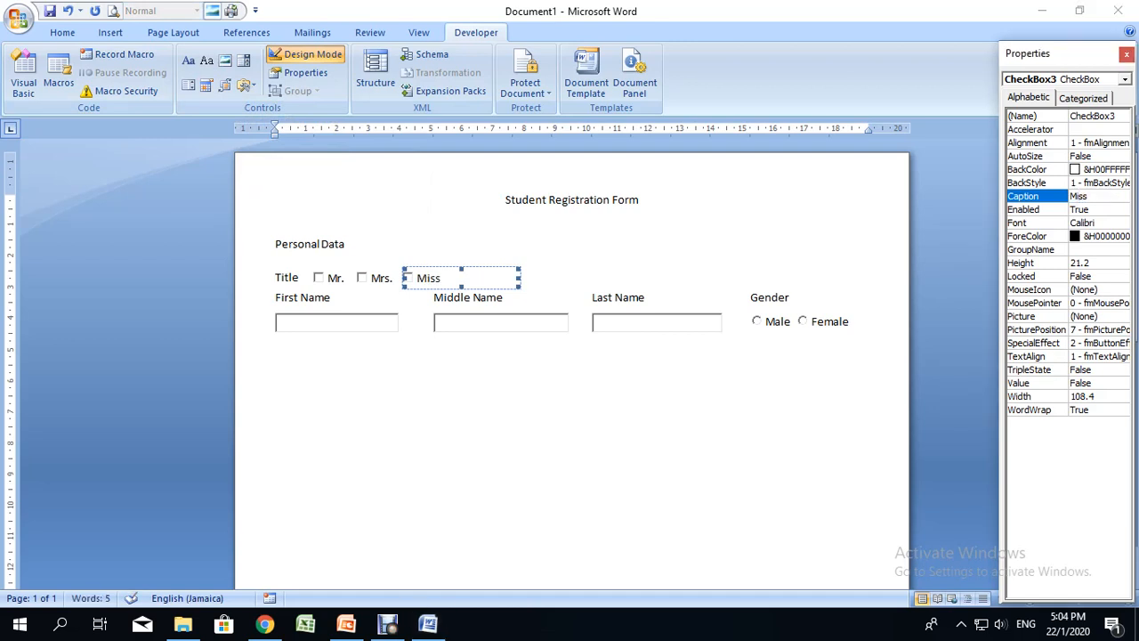
left_click(519, 278)
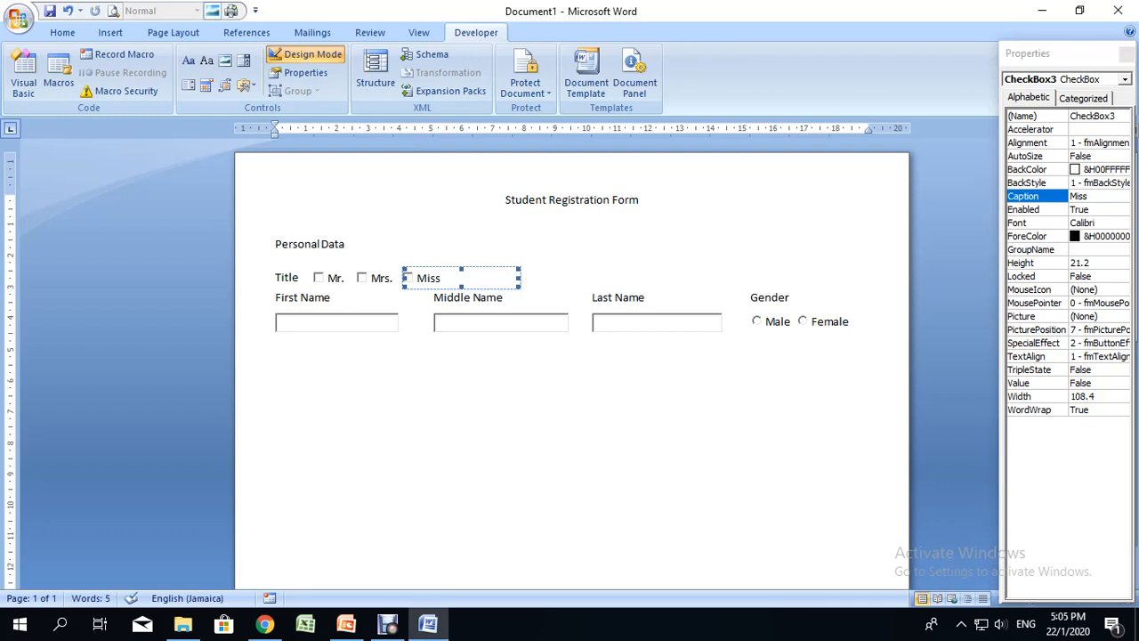
left_click_drag(519, 278, 442, 278)
- Insert an ActiveX check box captioned "Dr." after Miss and narrow it to fit its caption
left_click(444, 279)
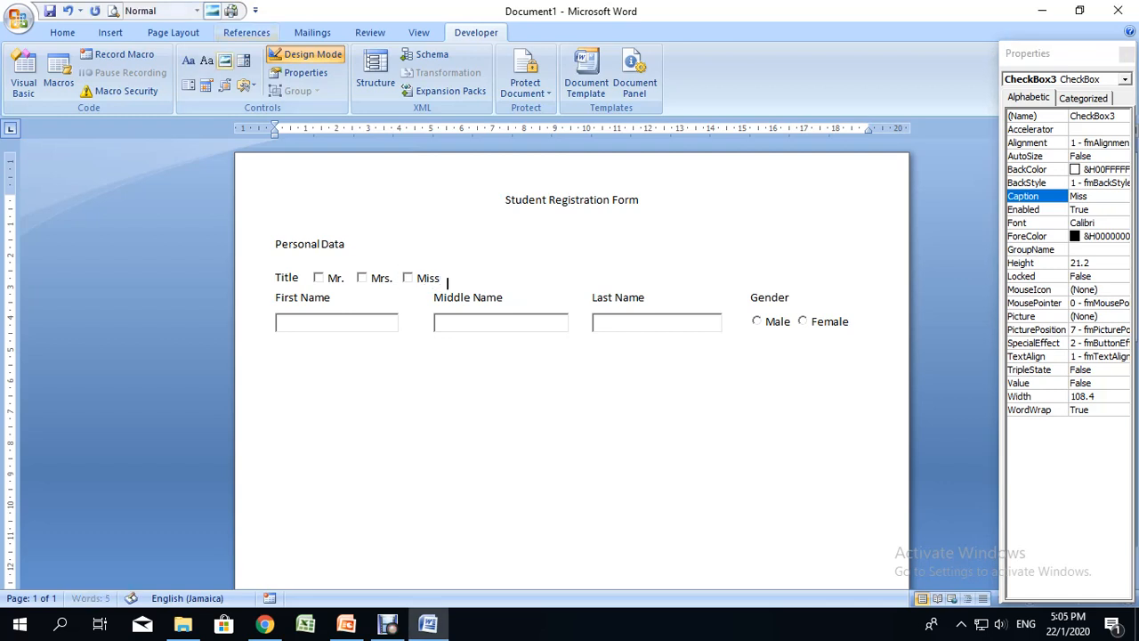
left_click(244, 84)
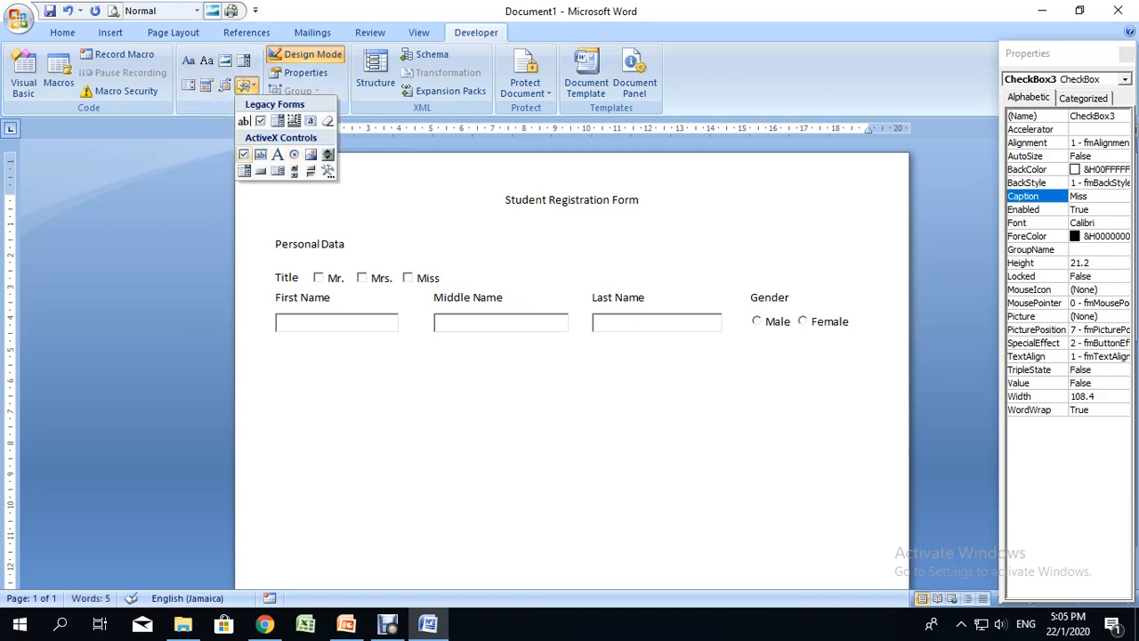
left_click(244, 153)
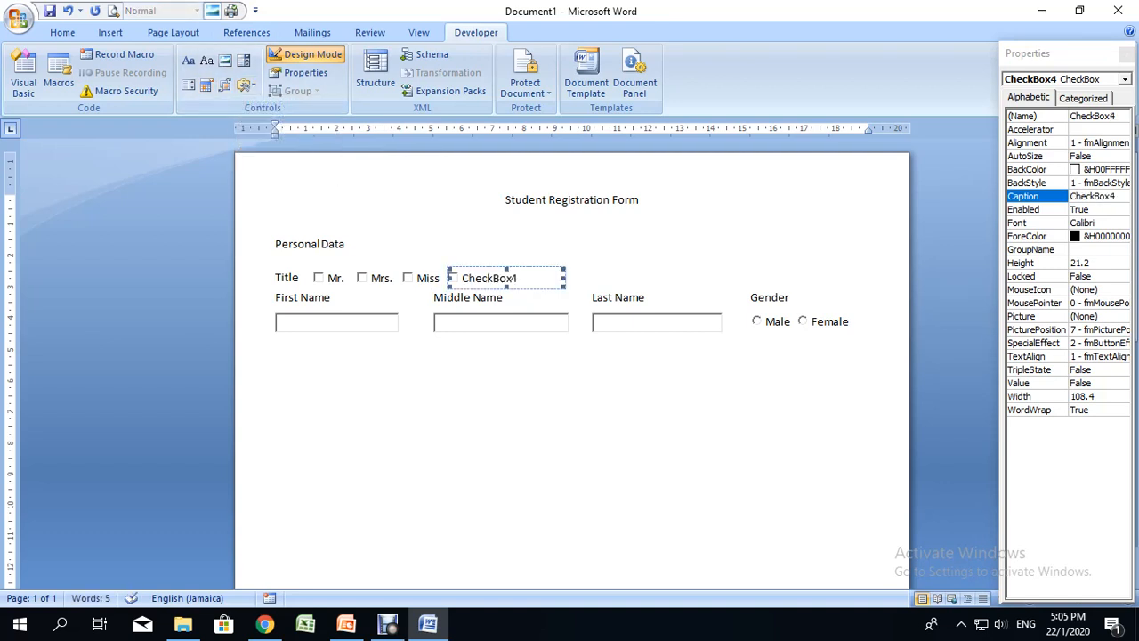
double_click(1023, 195)
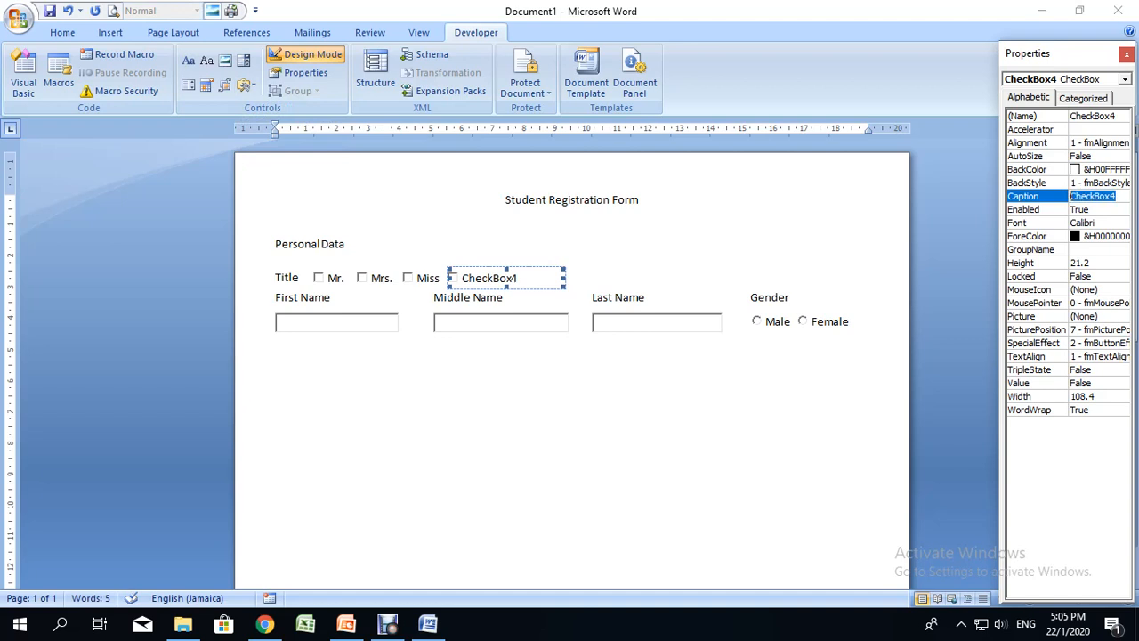
type("Dr.")
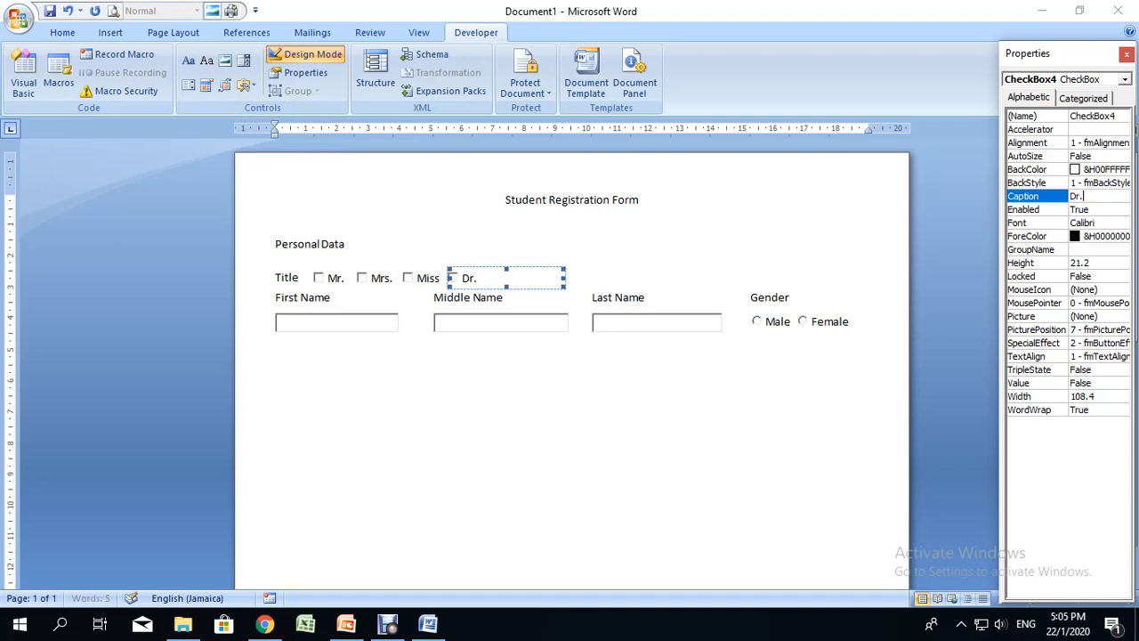
left_click(563, 278)
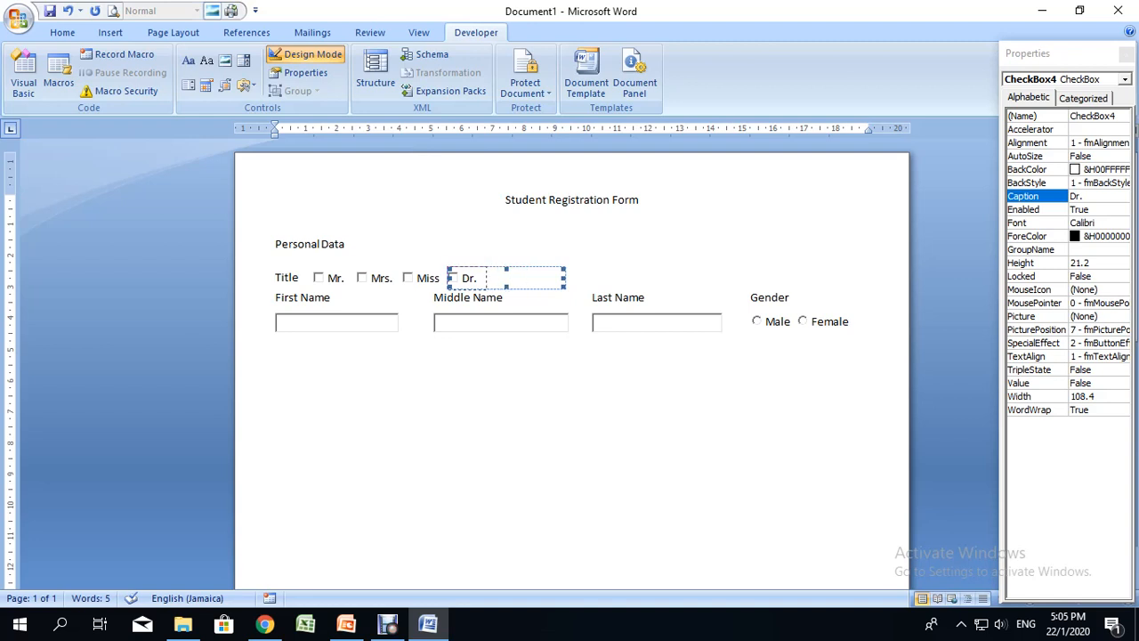
left_click_drag(484, 278, 481, 278)
left_click(347, 243)
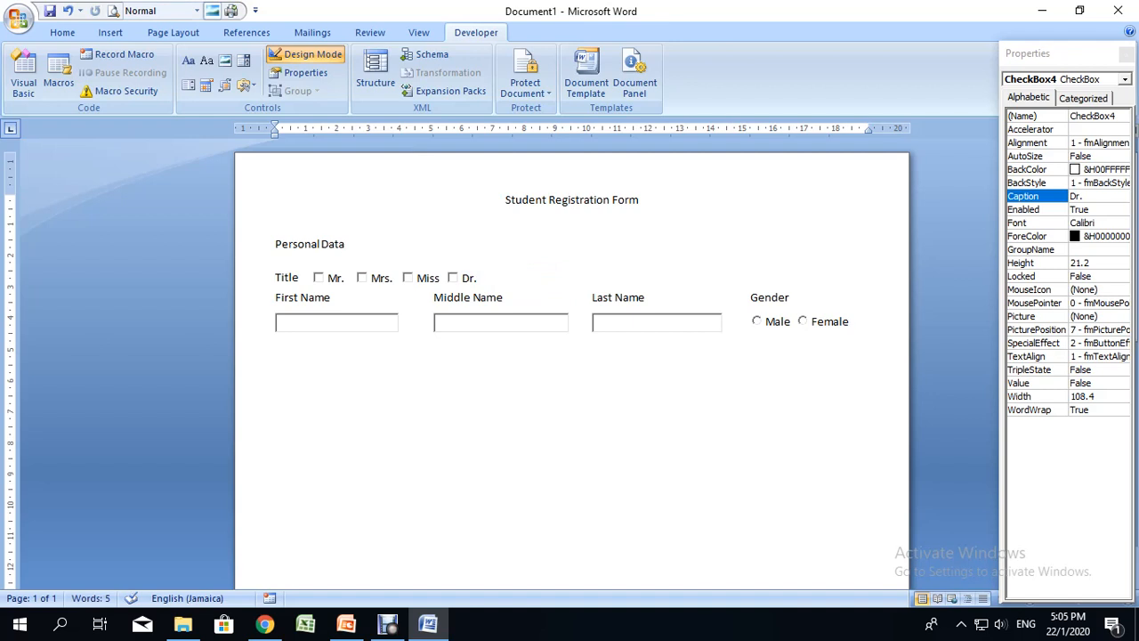
- Add the heading "Contact Details" below the name and gender fields, followed by a new line
left_click(852, 326)
key("Return")
key("Return")
type("Contact Details")
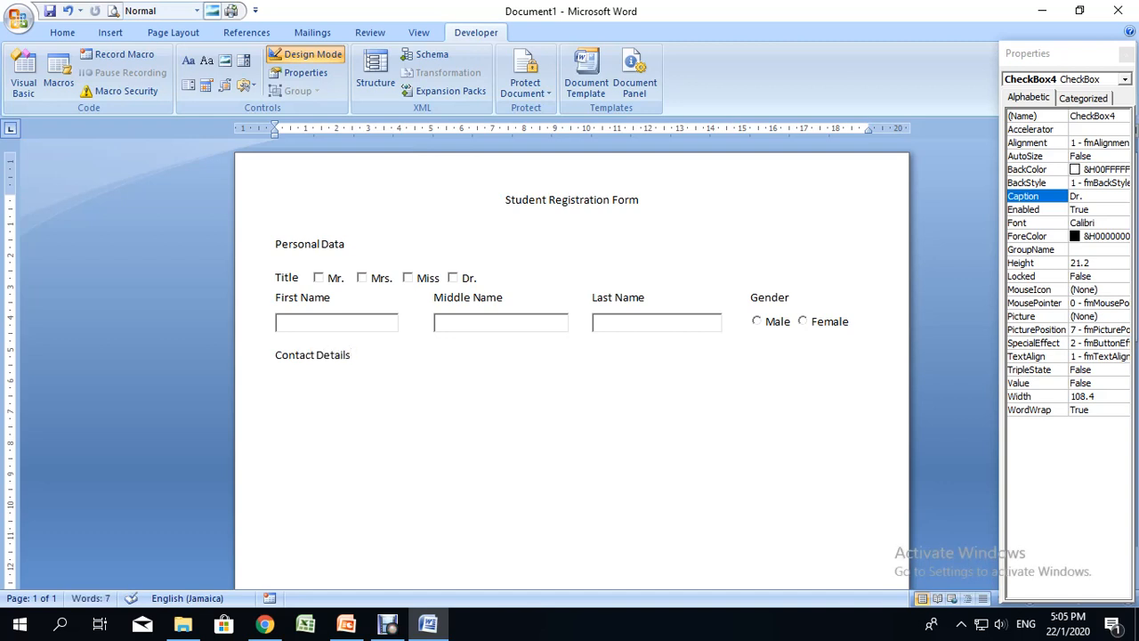
key("Return")
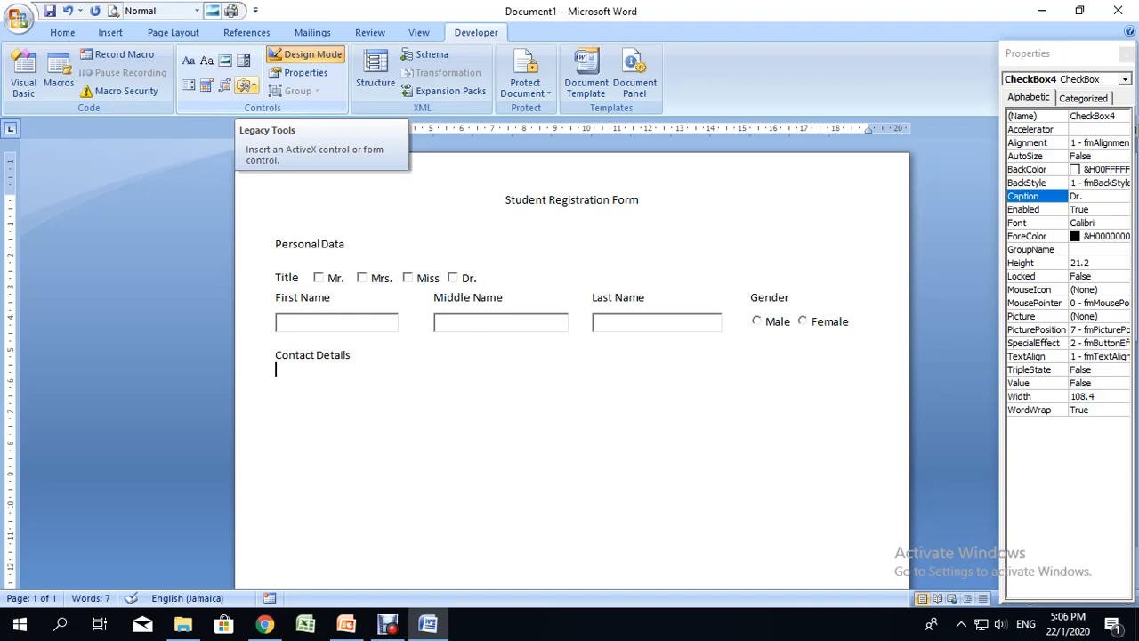
left_click(387, 623)
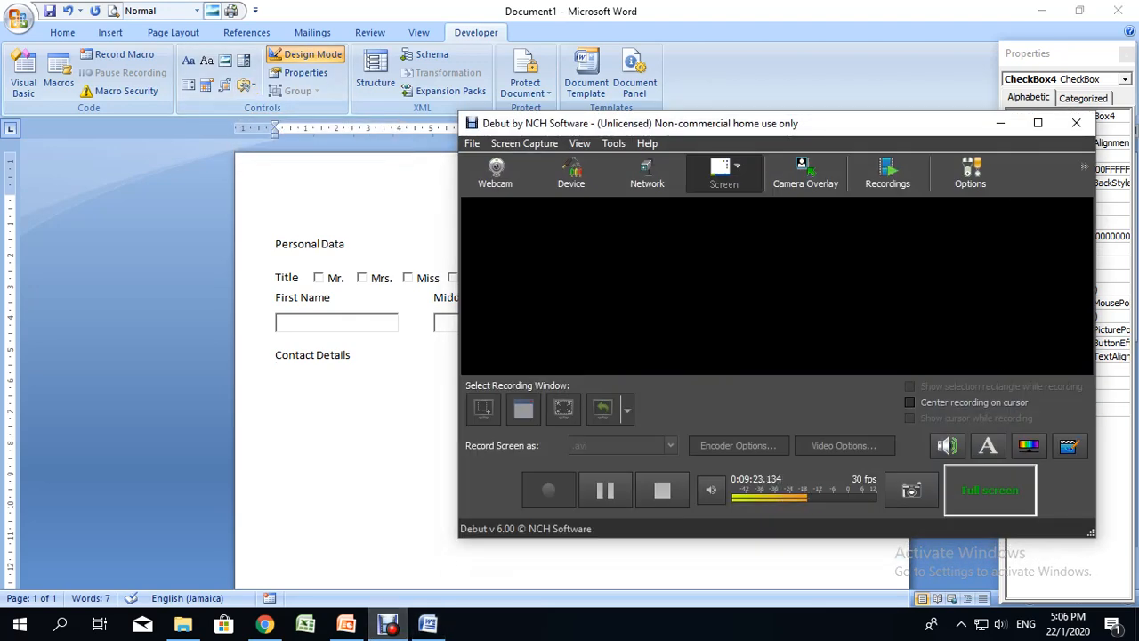
left_click(605, 491)
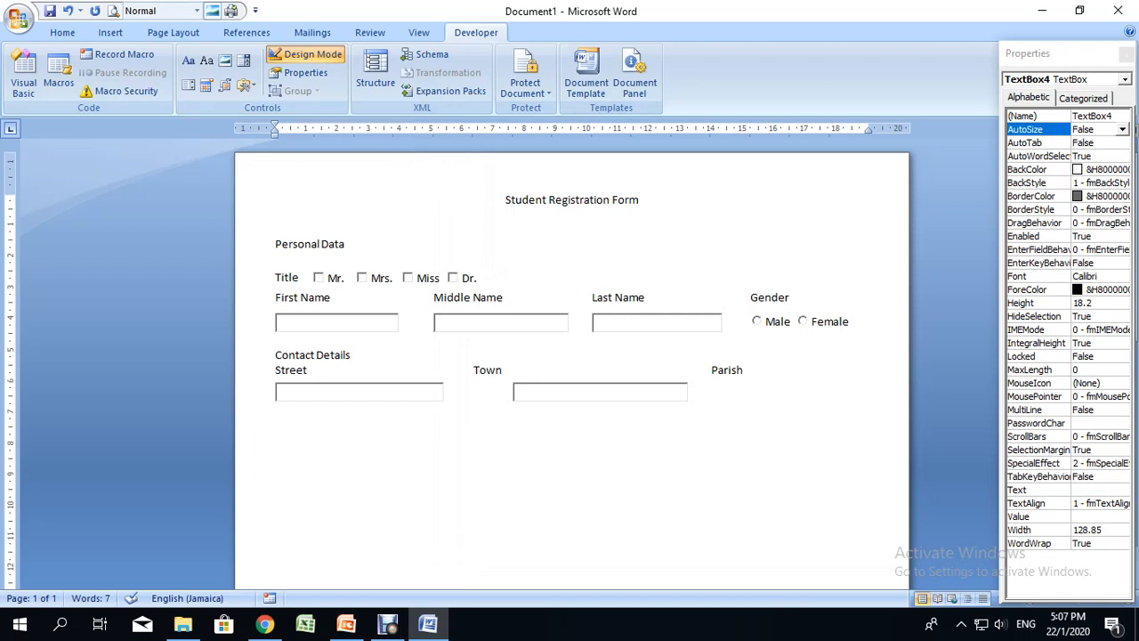
- Set the MaxLength property of the Middle Name and Last Name text boxes to 15
left_click(337, 323)
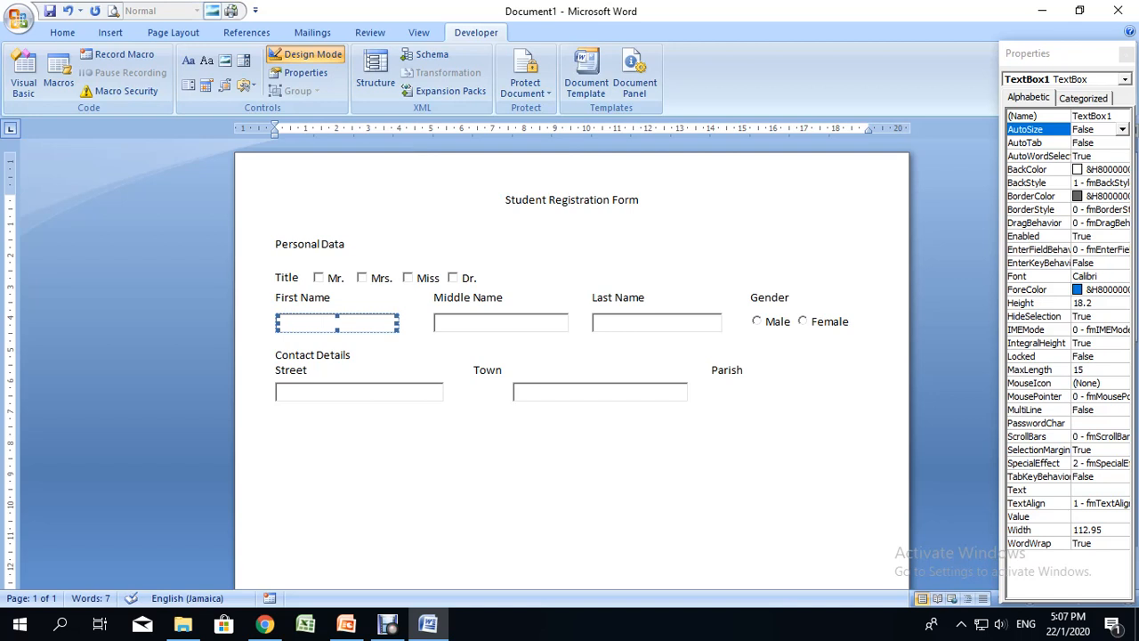
left_click(501, 323)
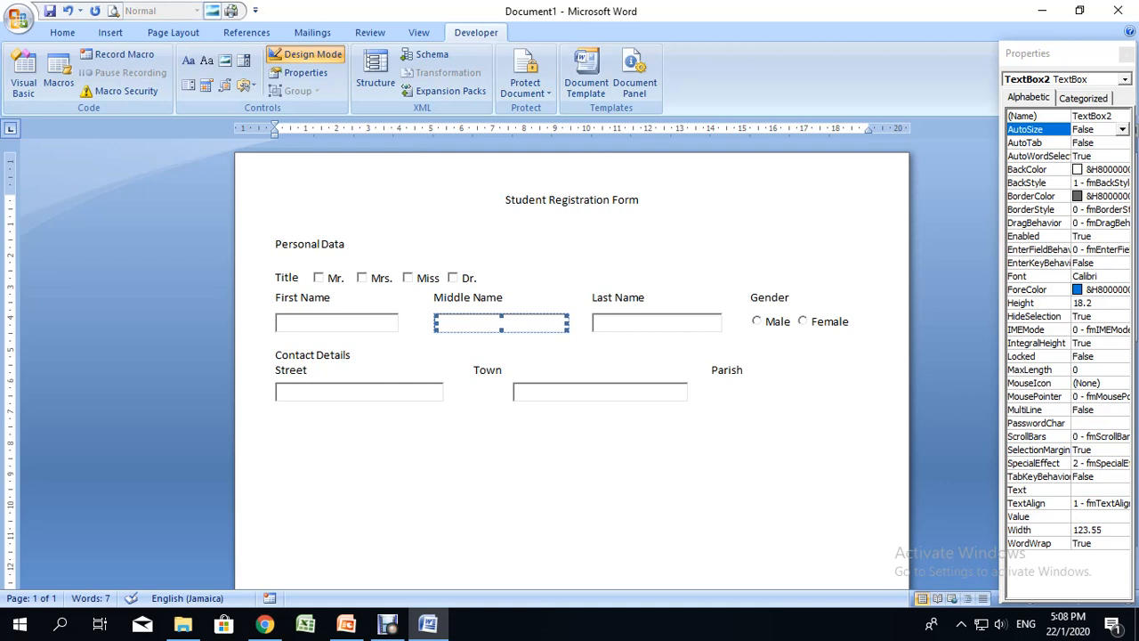
double_click(1076, 370)
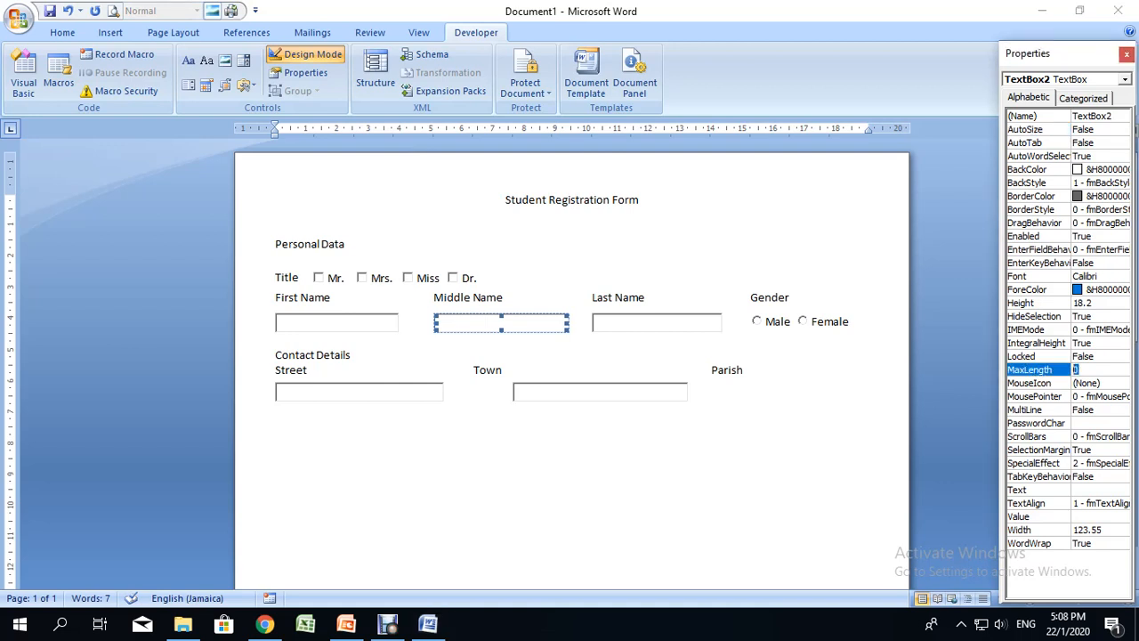
type("15")
left_click(656, 322)
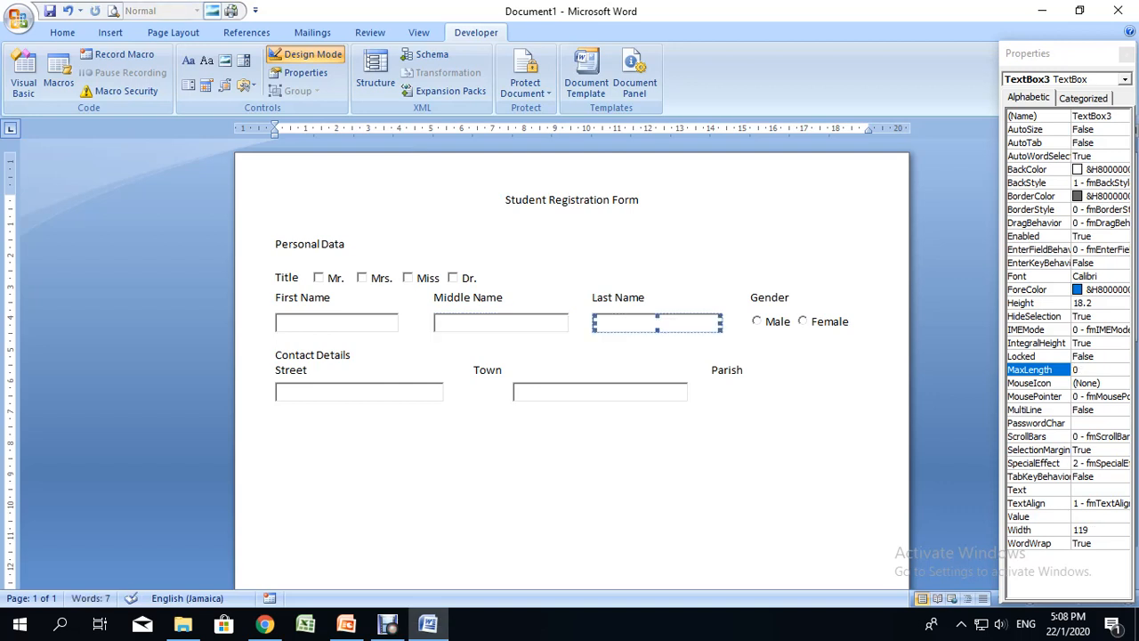
left_click(1094, 369)
type("15")
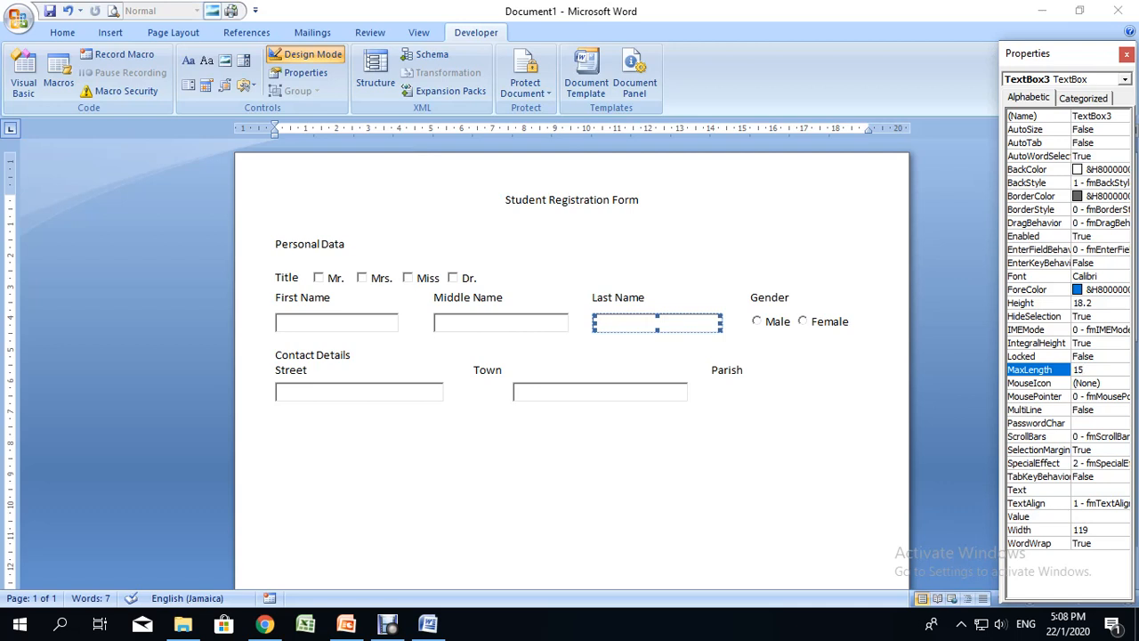
- Set the MaxLength property of the Street and Town text boxes to 25
left_click(360, 392)
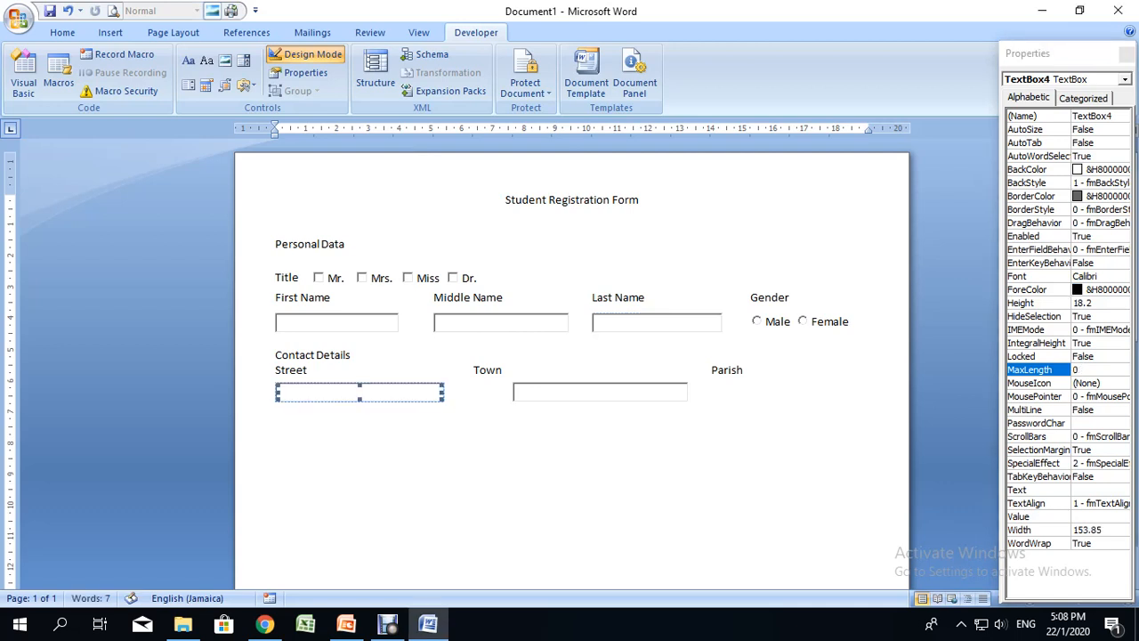
double_click(1076, 369)
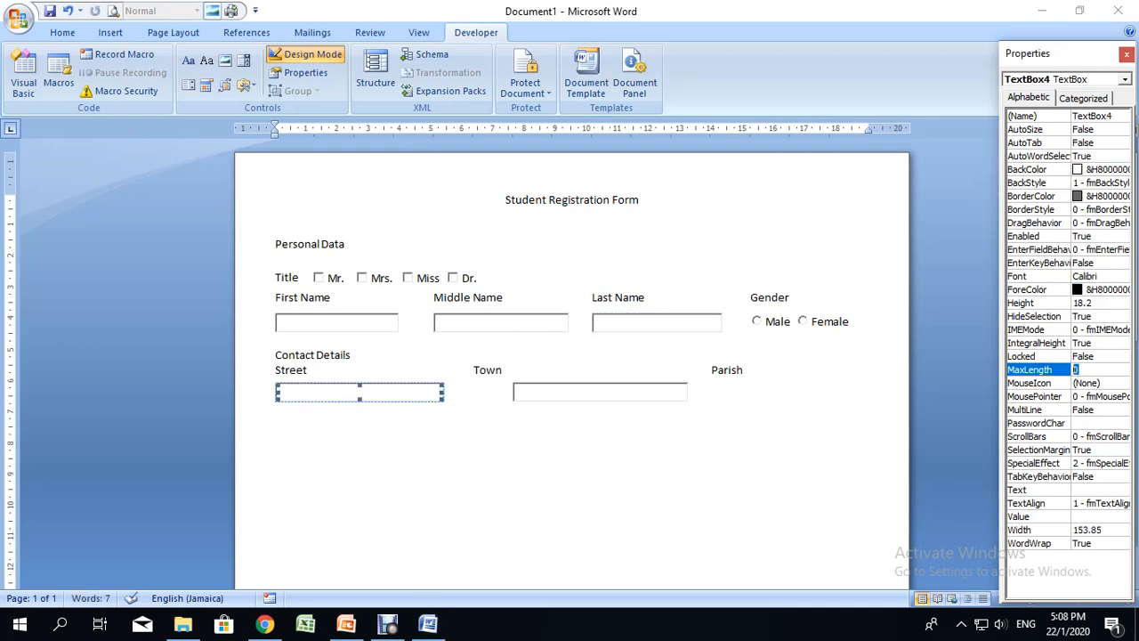
type("25")
left_click(600, 393)
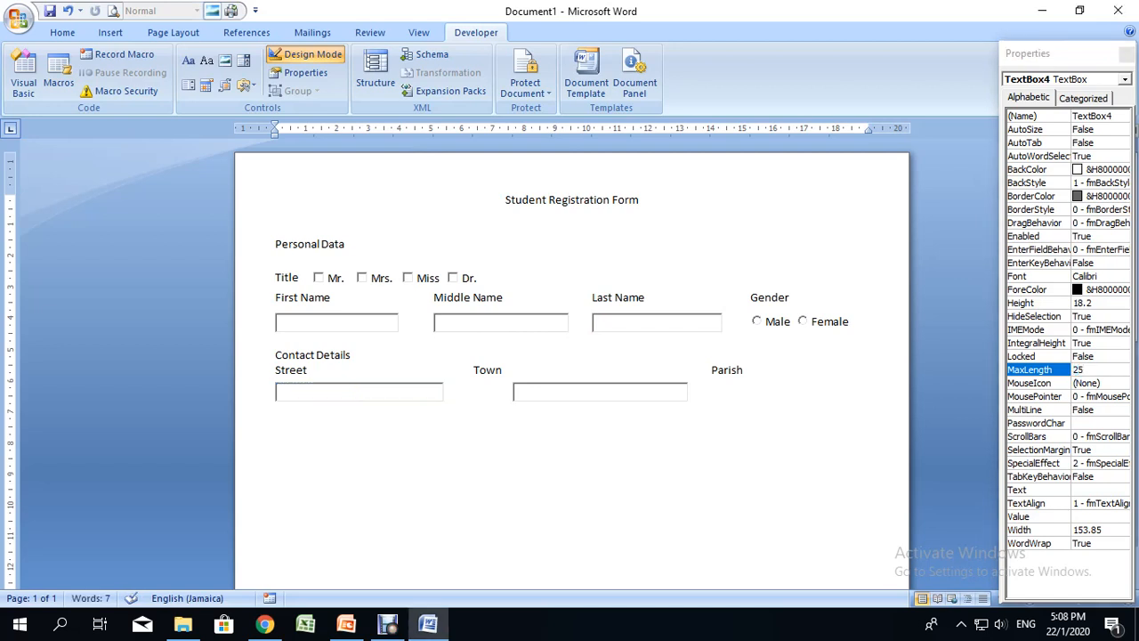
double_click(1075, 370)
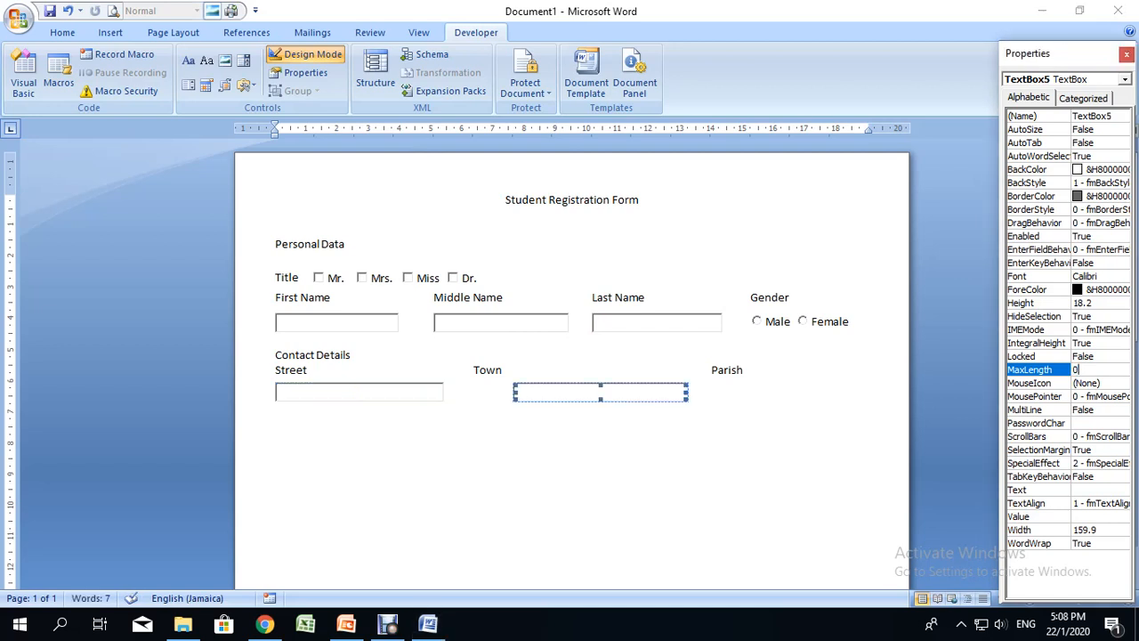
type("25")
- Remove the extra spacing so the Town text box aligns with its label, and insert a drop-down list content control under Parish
left_click(475, 394)
key("Delete")
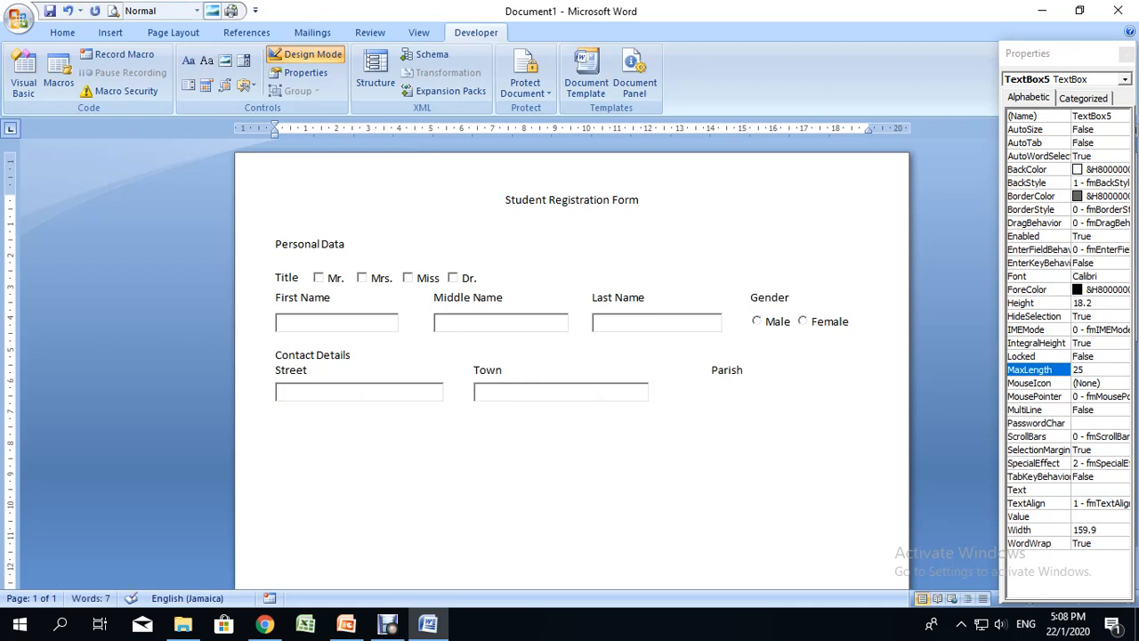
left_click(651, 396)
key("Tab")
key("Tab")
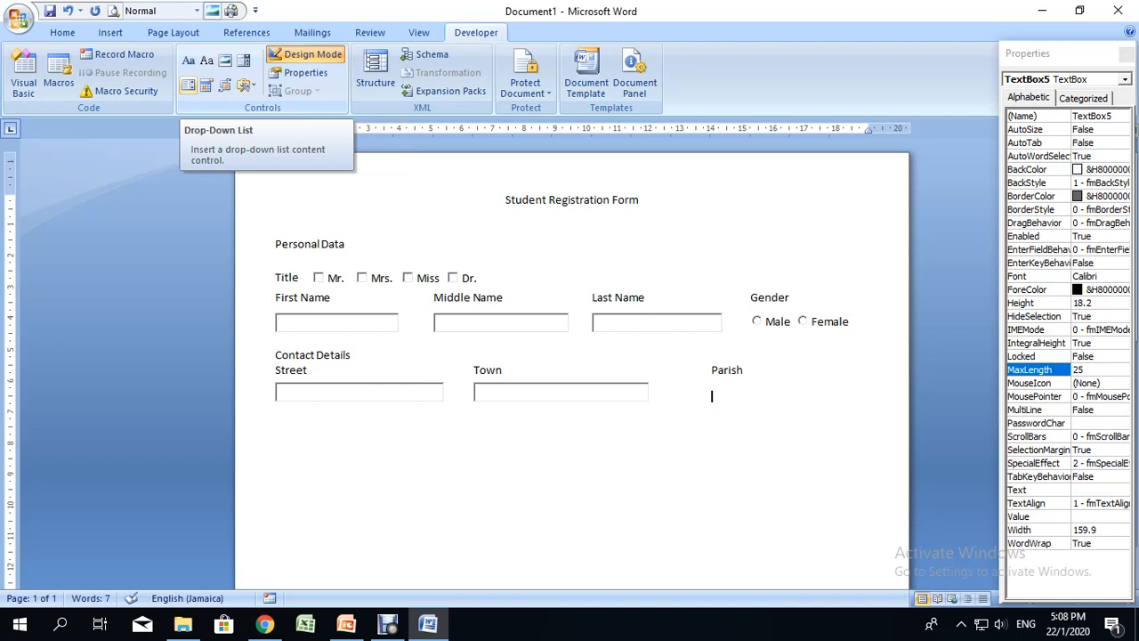
left_click(187, 84)
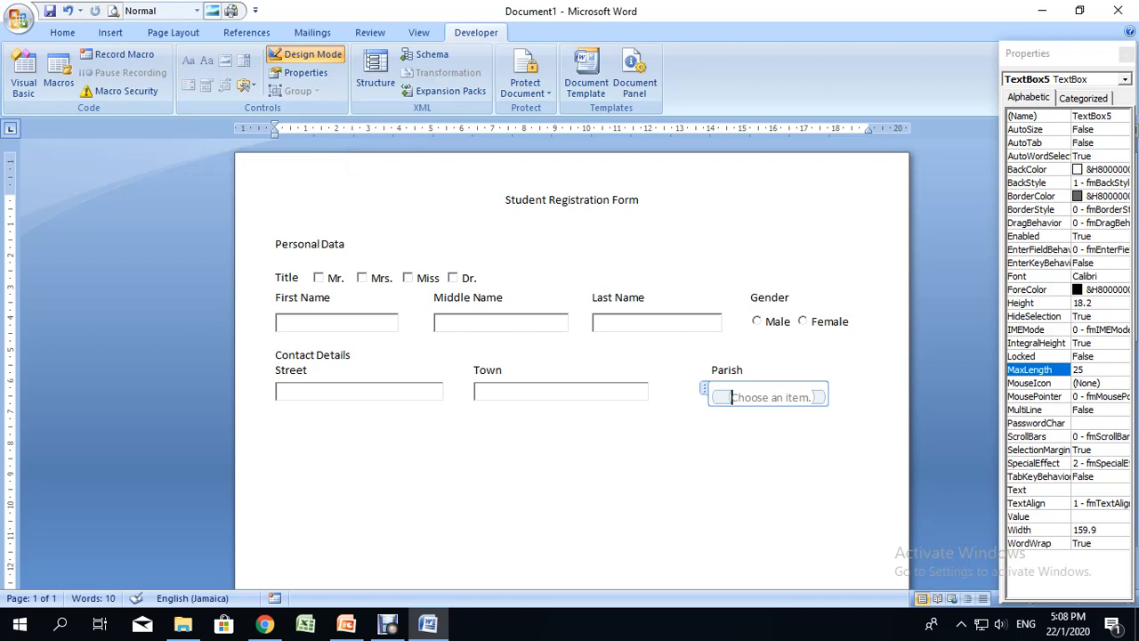
- In the Parish drop-down list's properties, change the default choice's display name to "Select a parish"
left_click(300, 72)
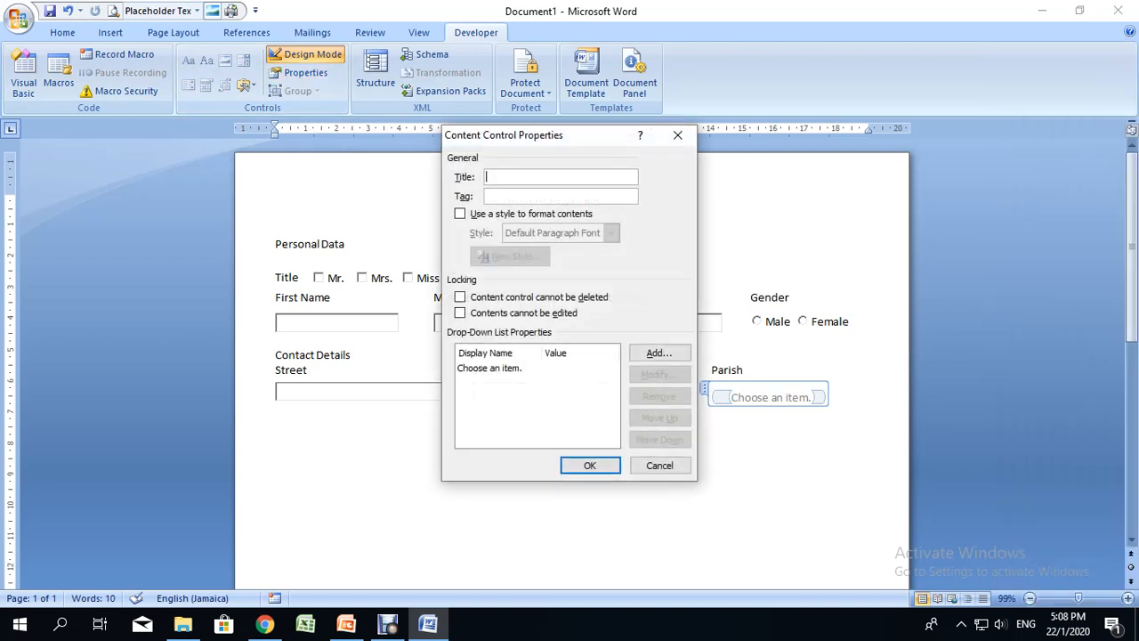
left_click_drag(508, 142, 359, 157)
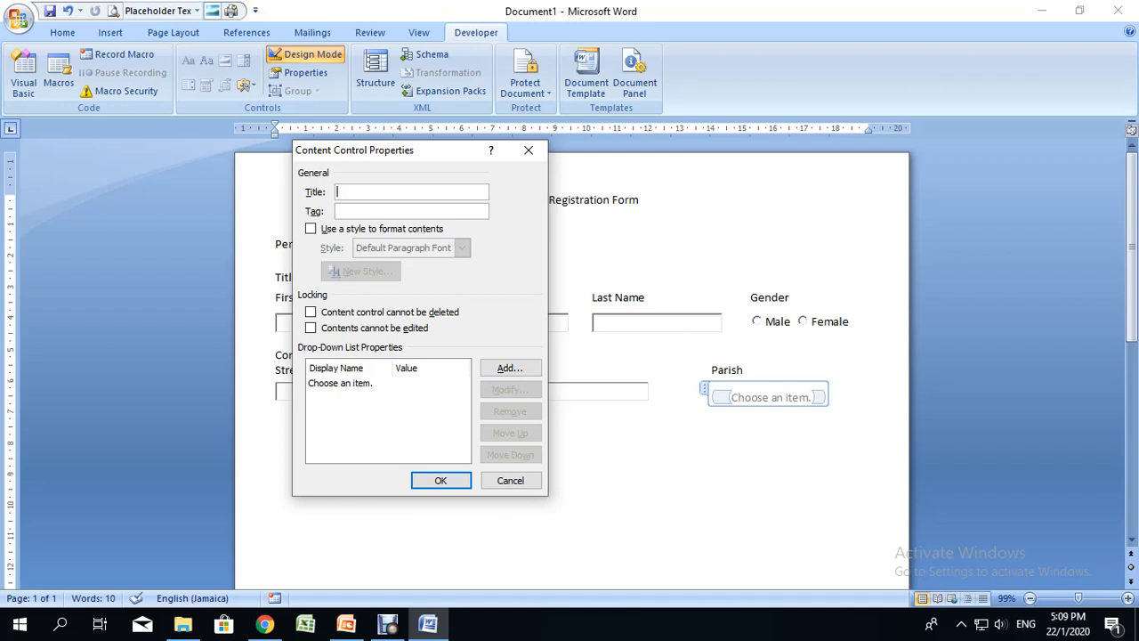
left_click(341, 383)
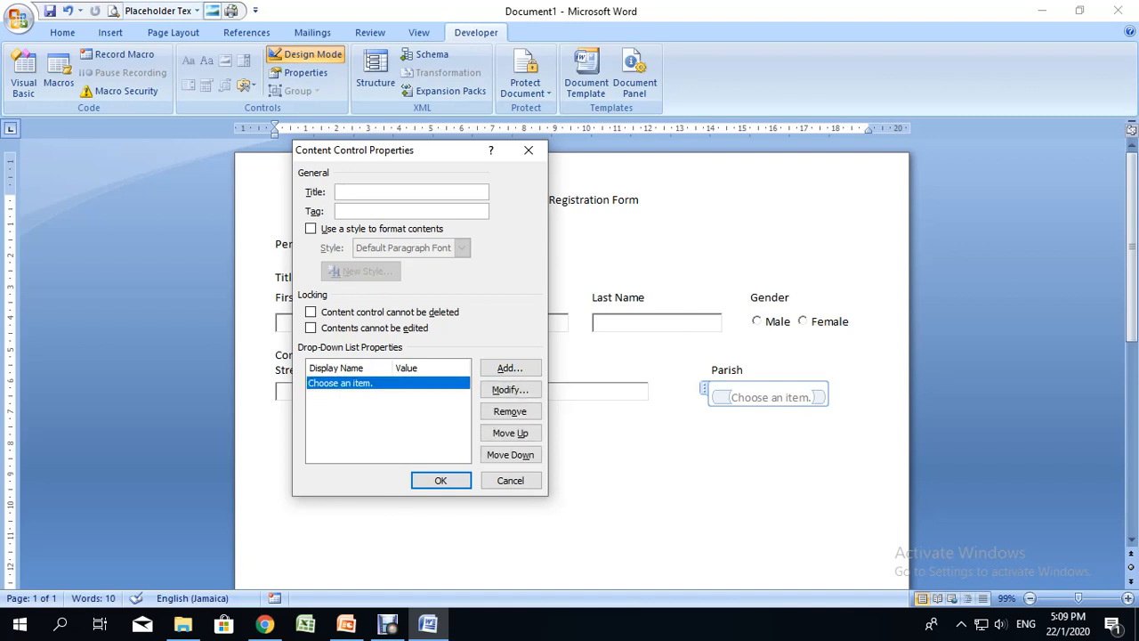
left_click(510, 389)
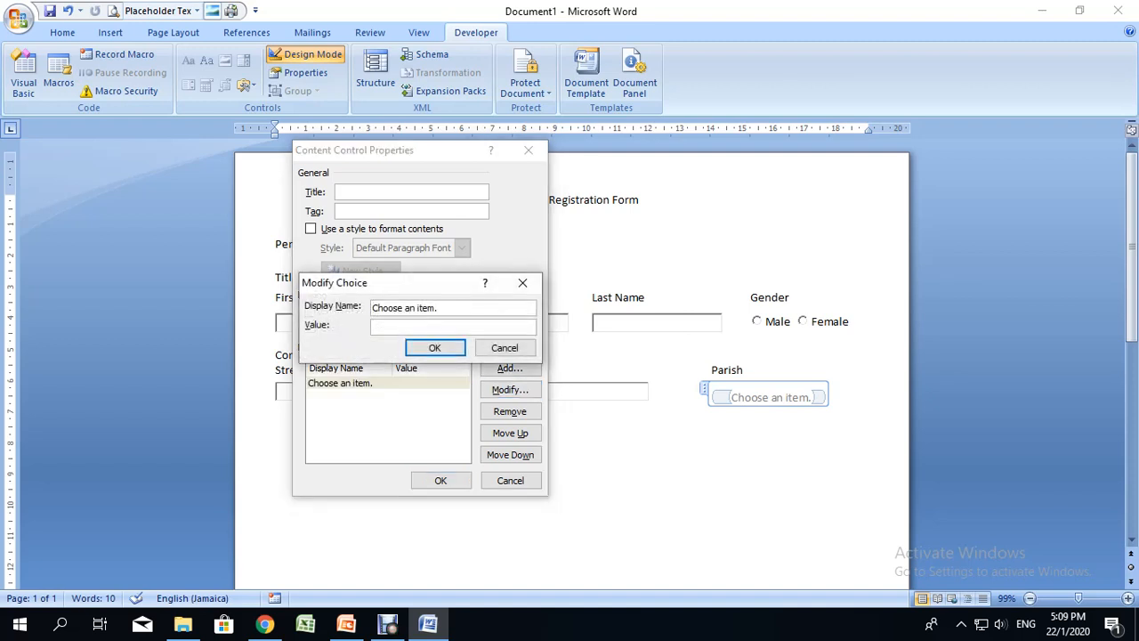
left_click_drag(437, 308, 372, 308)
type("Select a Parish")
double_click(407, 307)
type("parish")
key("Return")
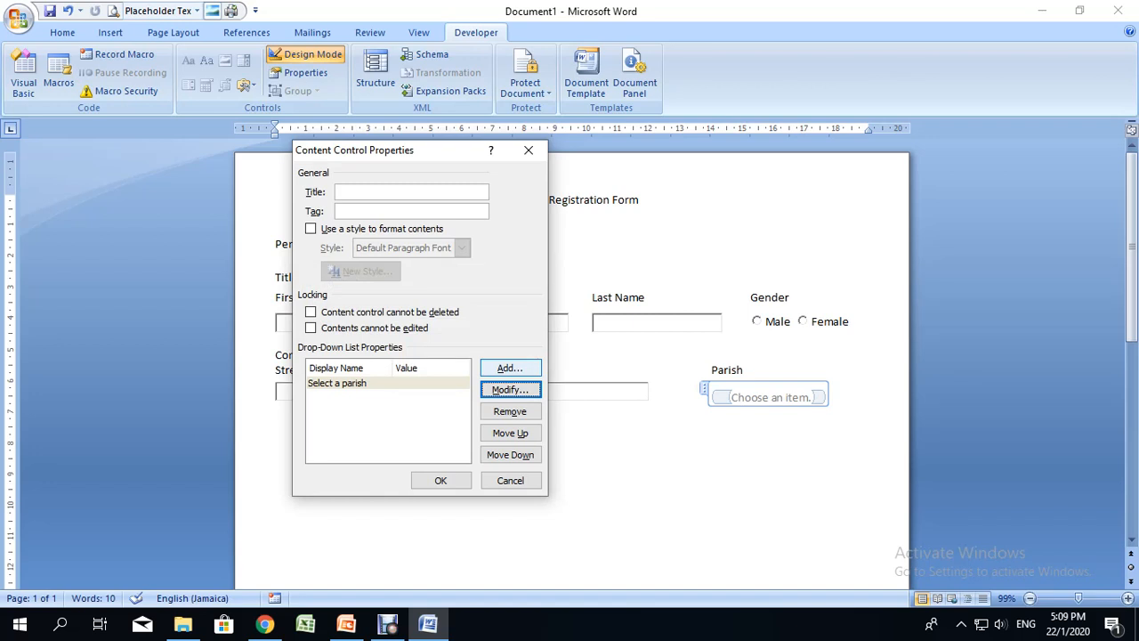
- Add the choices "Hanover" and "St. James" to the Parish drop-down list
left_click(510, 368)
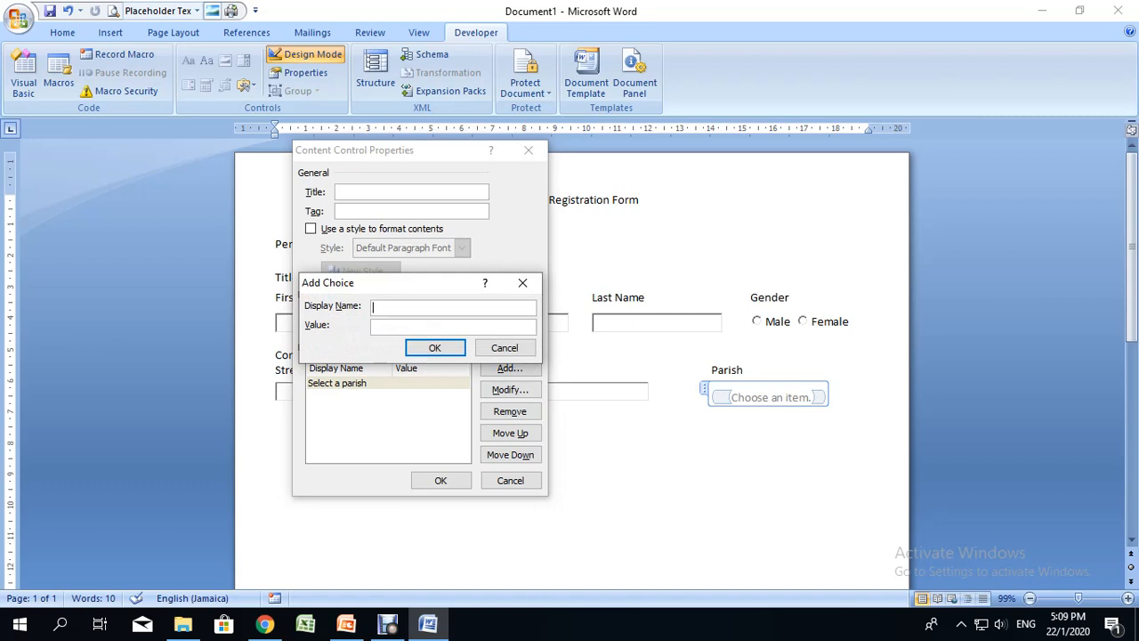
type("Hanover")
left_click(434, 347)
left_click(510, 367)
type("St. James")
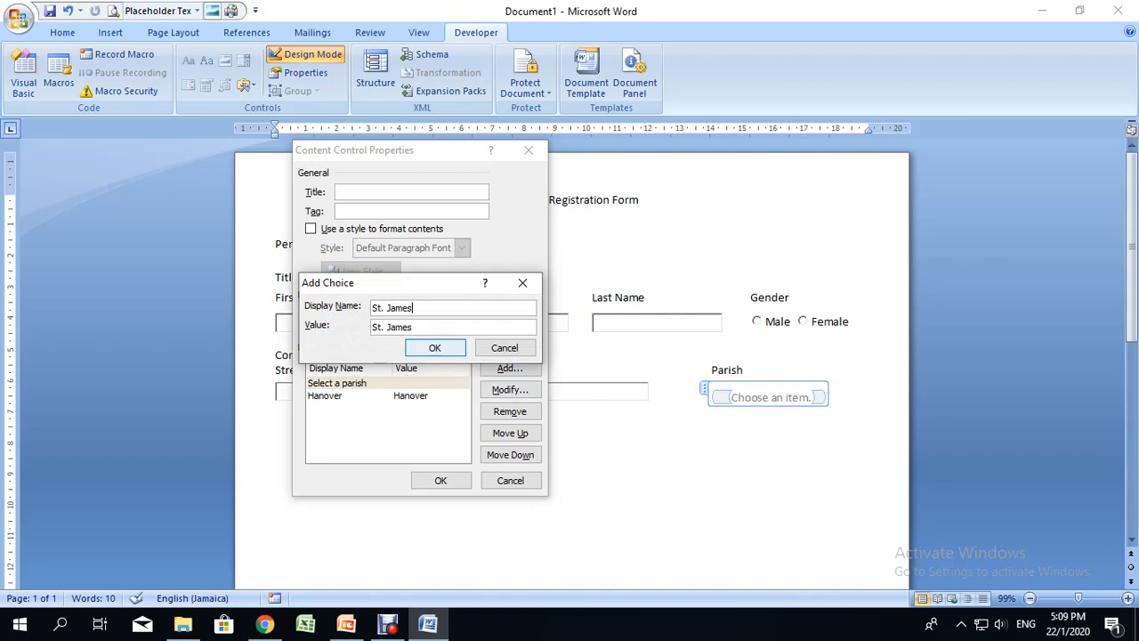
key("Return")
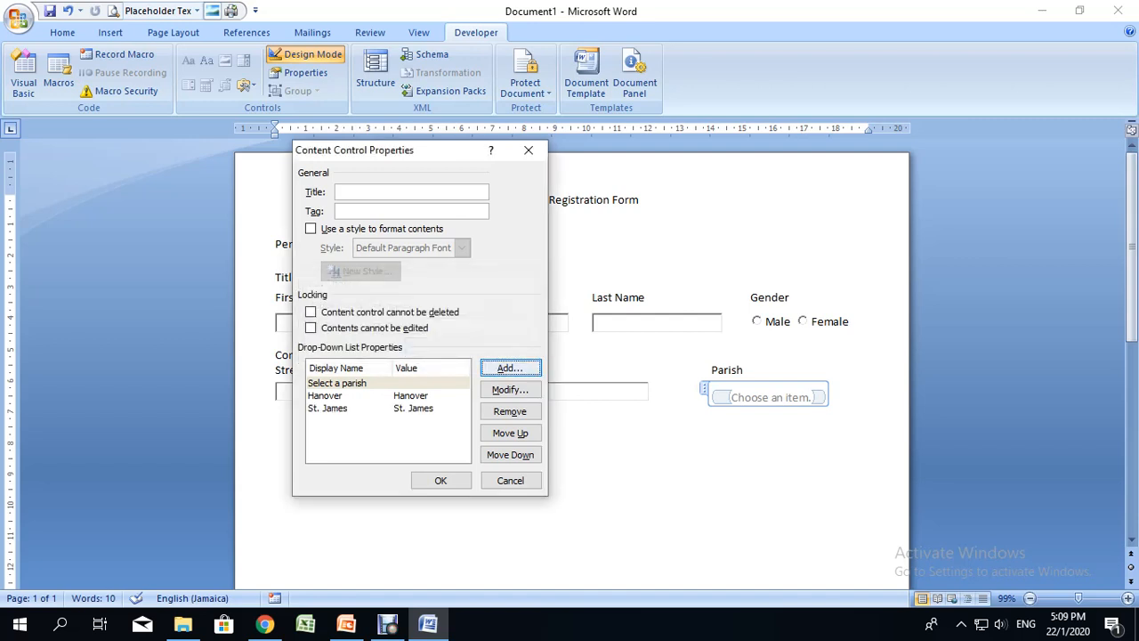
- Add the choices "Trelawny" and "St. Ann" to the Parish drop-down list
key("Return")
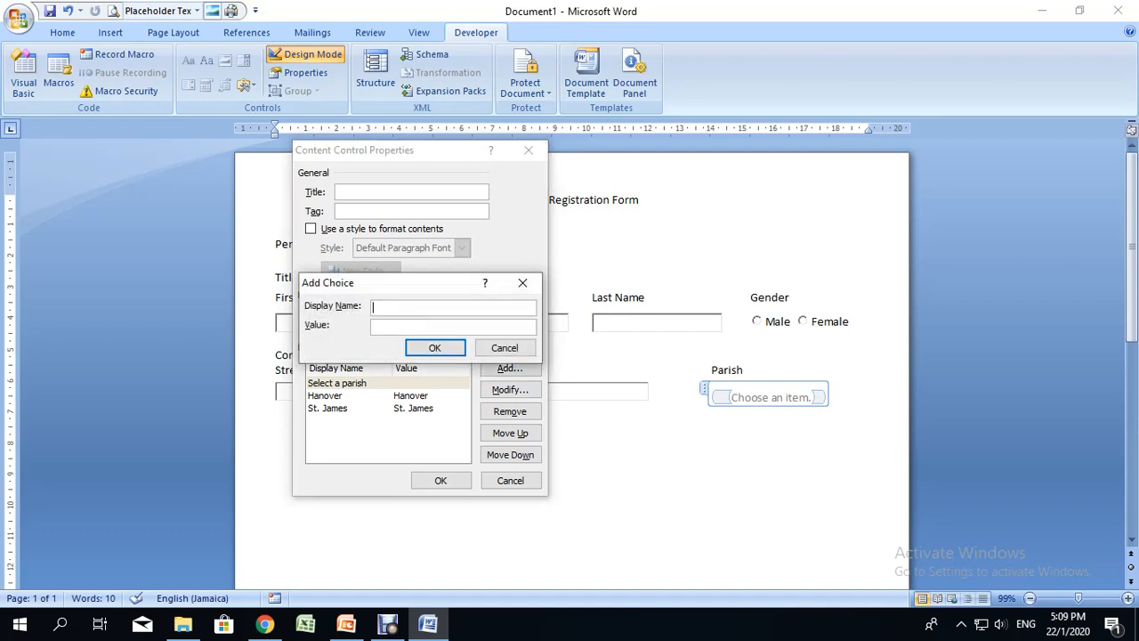
type("Trelawny")
key("Return")
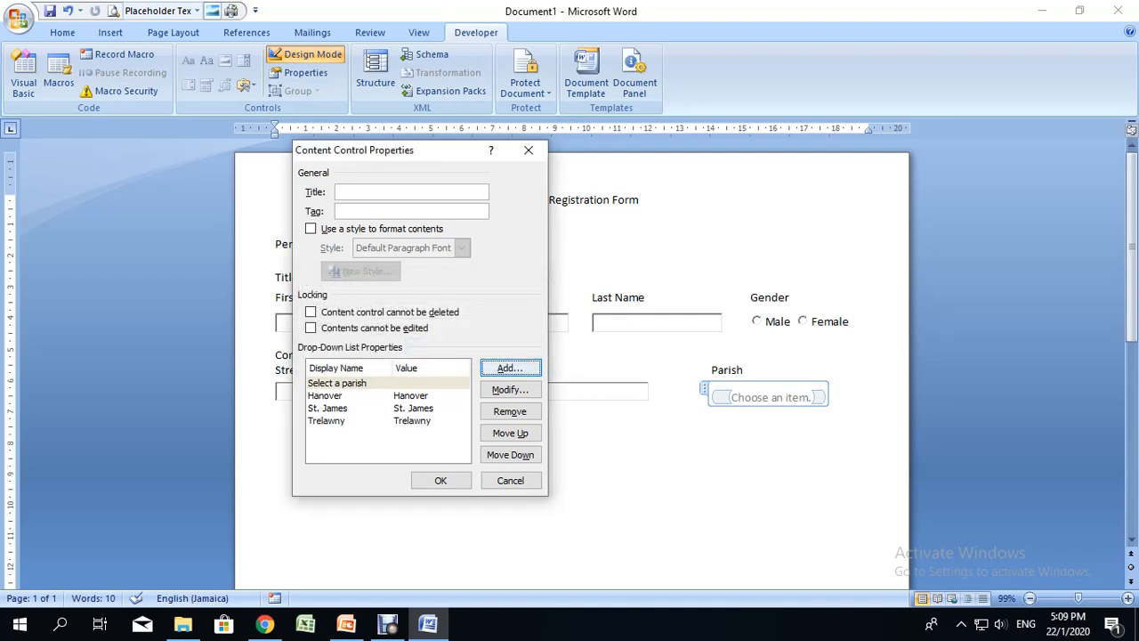
key("Return")
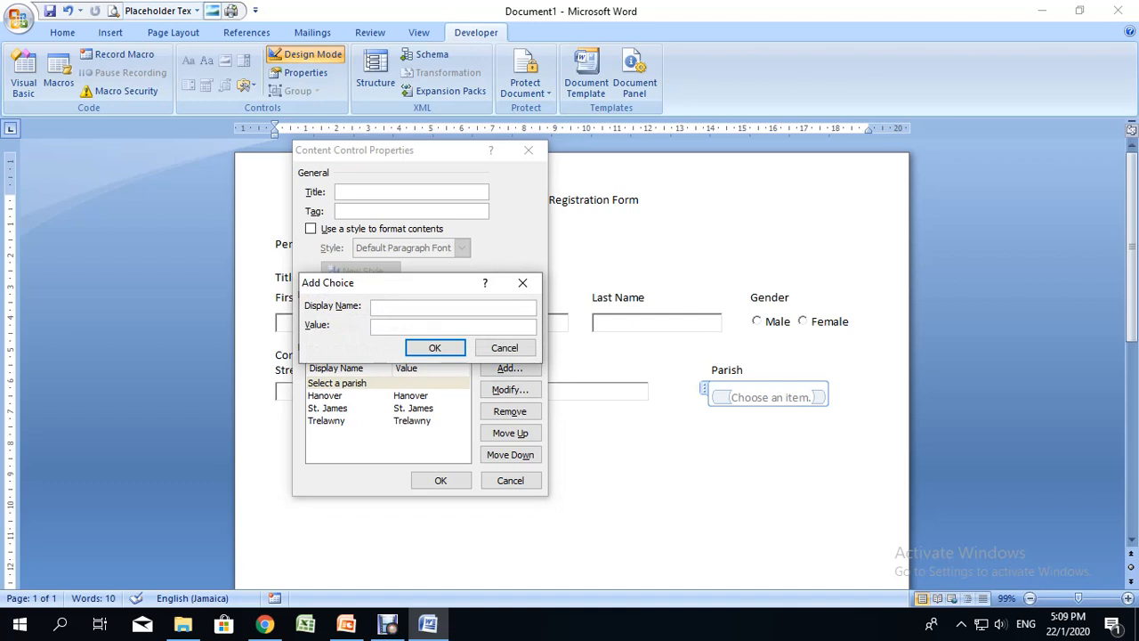
type("St. Ann")
key("Return")
- Add the choice "St. Mary" to the Parish drop-down list, with a capital M
key("Return")
type("St. mary")
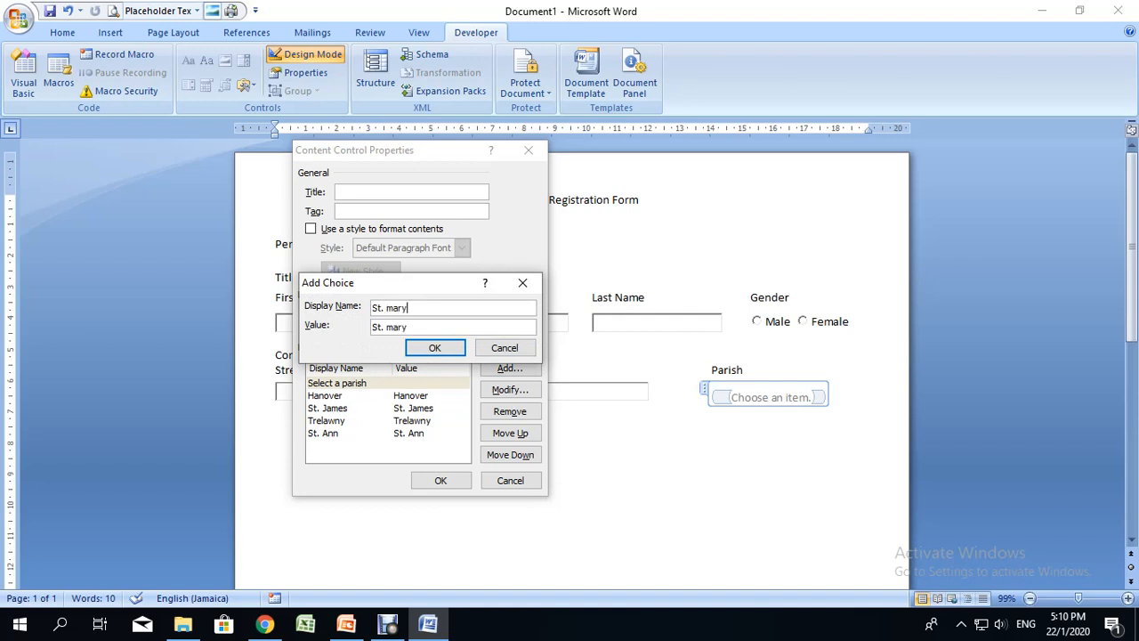
left_click(389, 307)
key("BackSpace")
type("M")
left_click(435, 347)
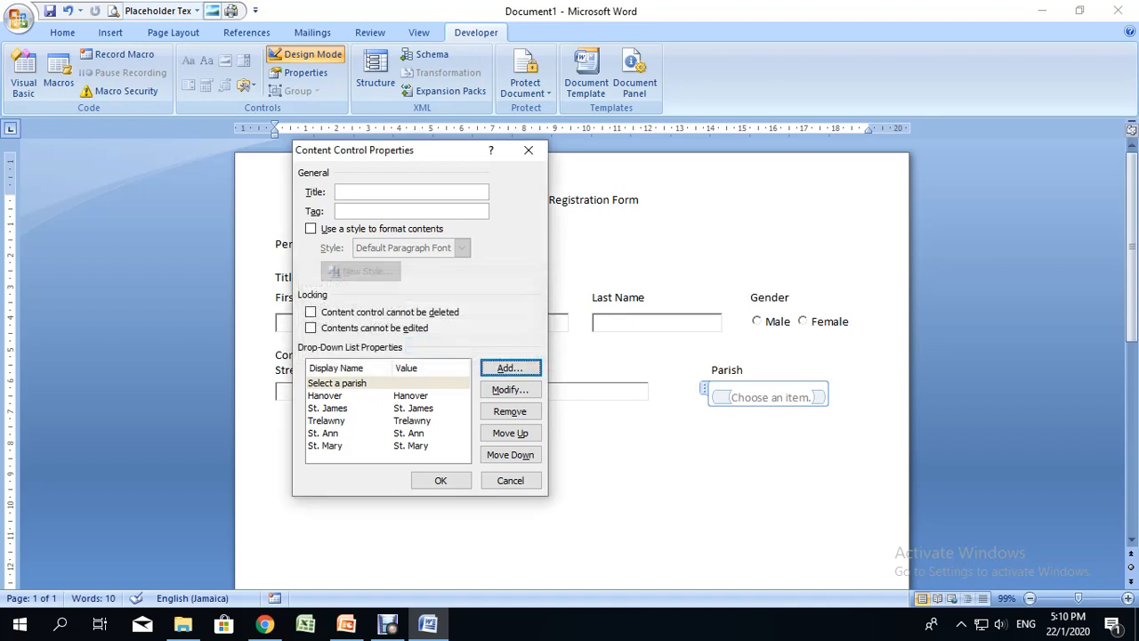
- Add the choices "Portland" and "St. Thomas" to the Parish drop-down list
left_click(510, 368)
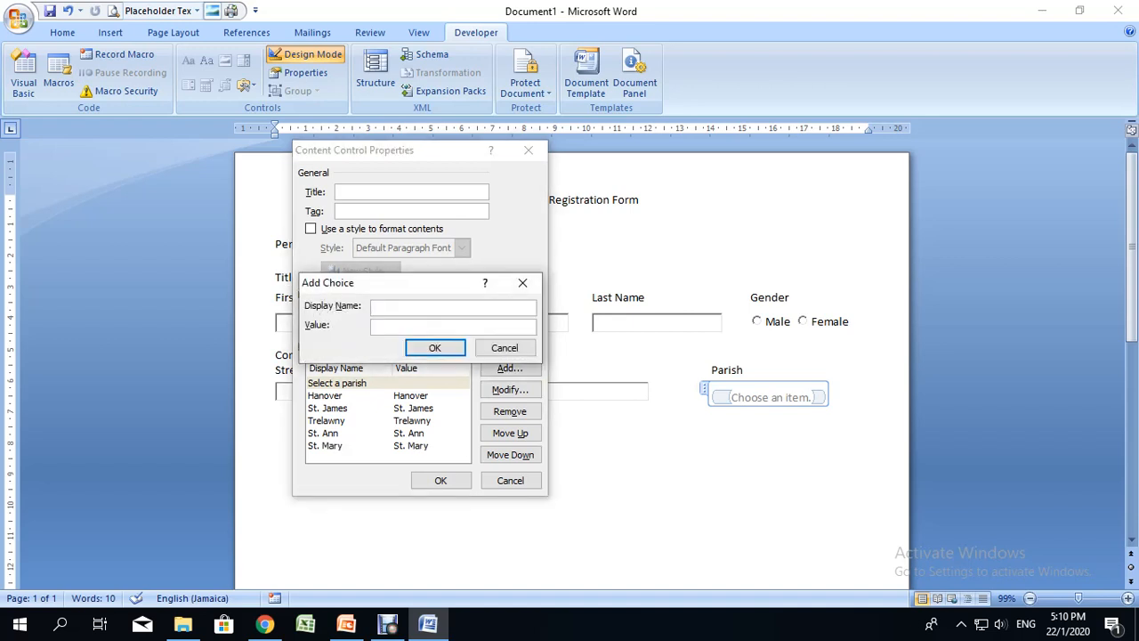
type("Portland")
key("Return")
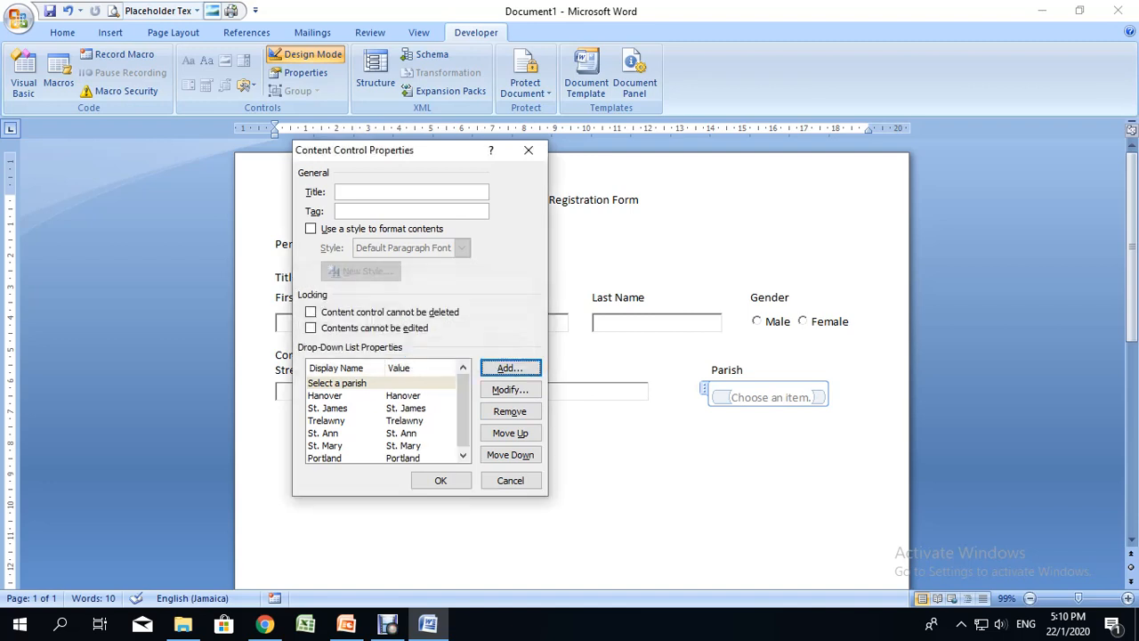
key("Return")
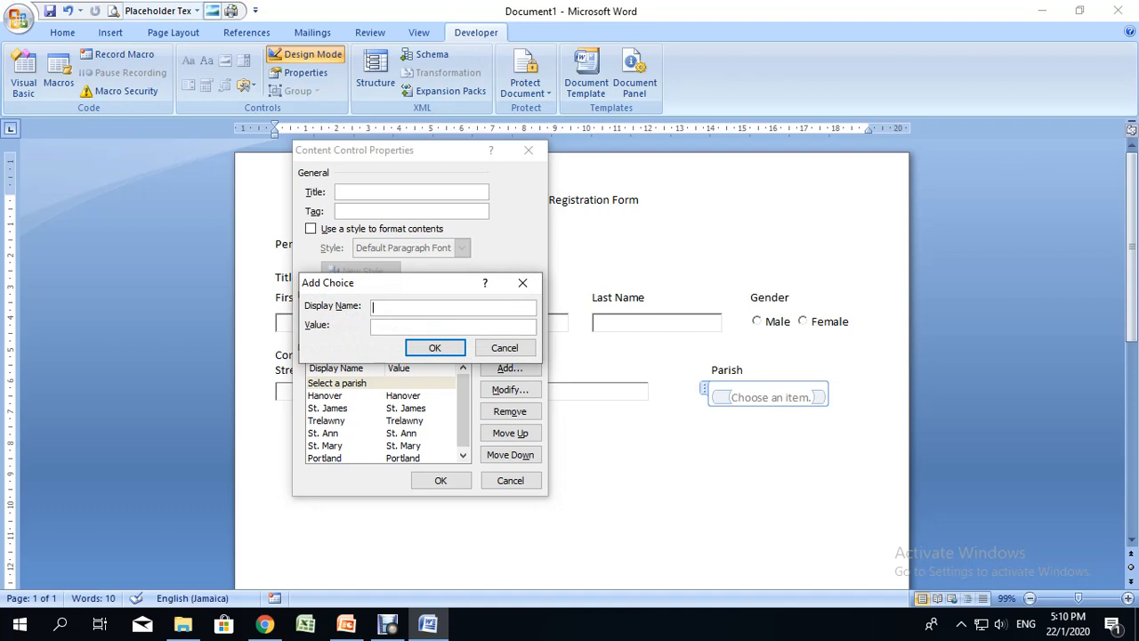
type("St. Thomas")
key("Return")
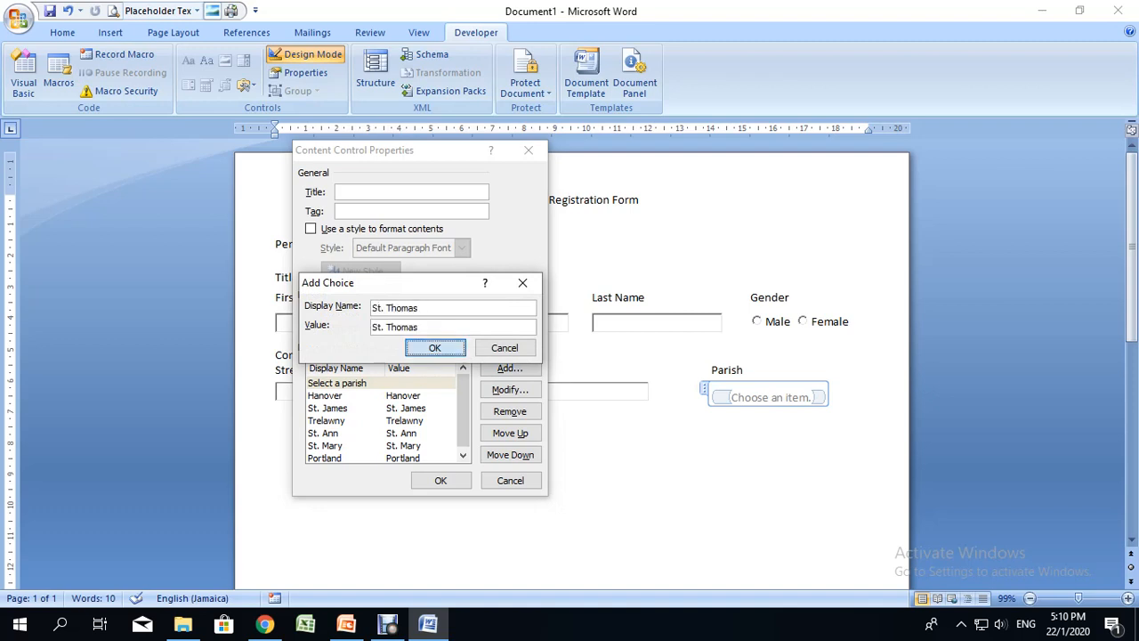
- Add the choices "Kingston" and "St. Andrew" to the Parish drop-down list
key("Return")
type("K")
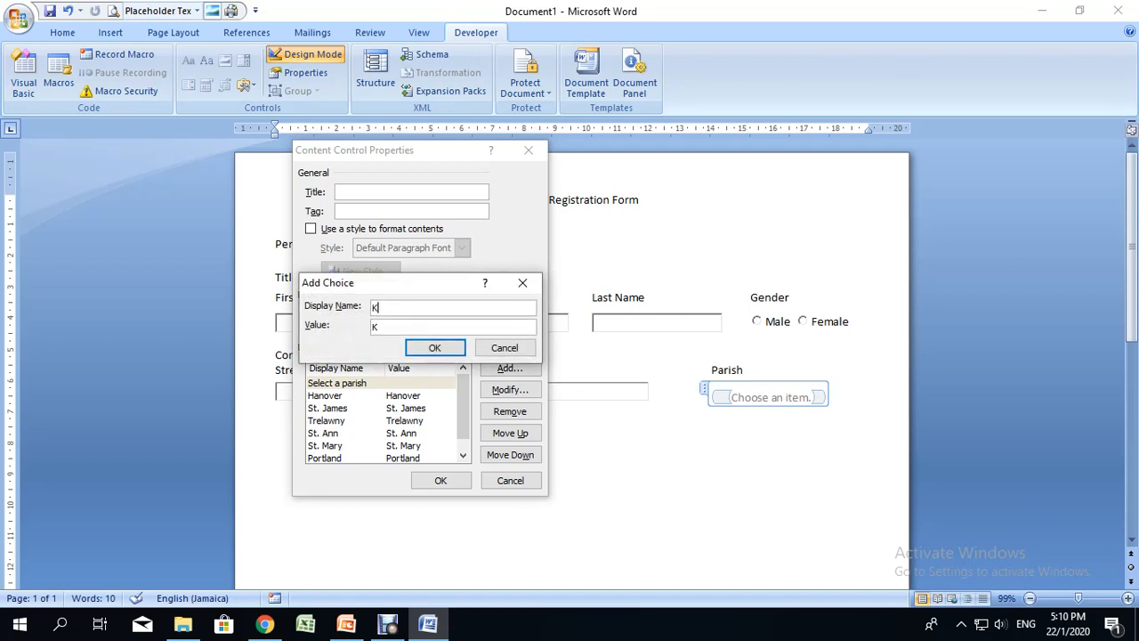
type("ingston")
key("Return")
key("Return")
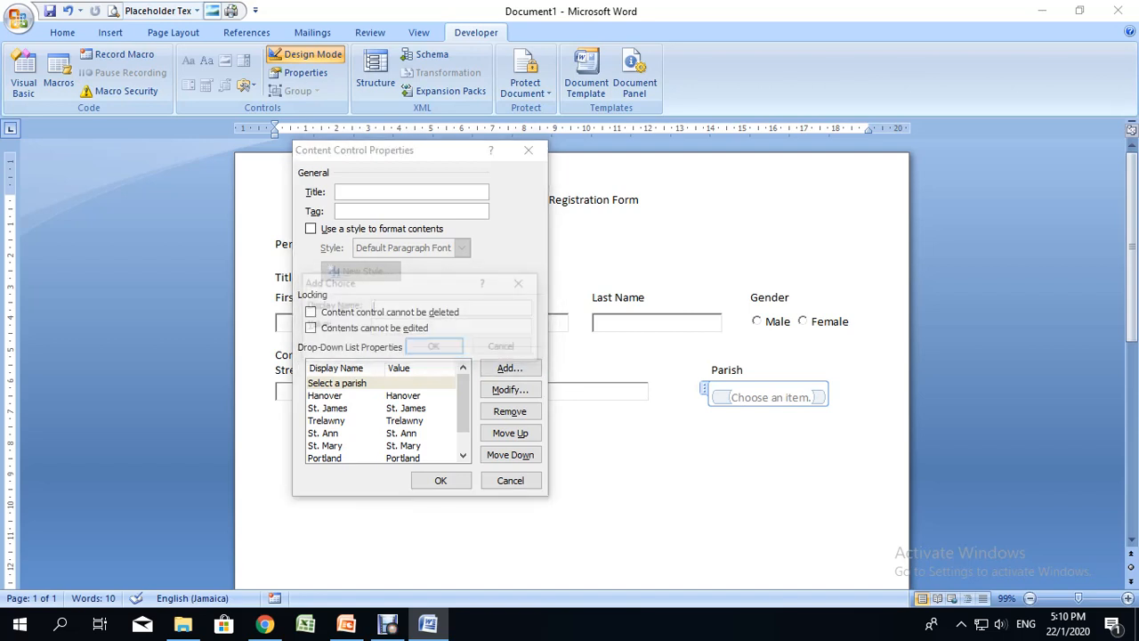
type("St,")
key("BackSpace")
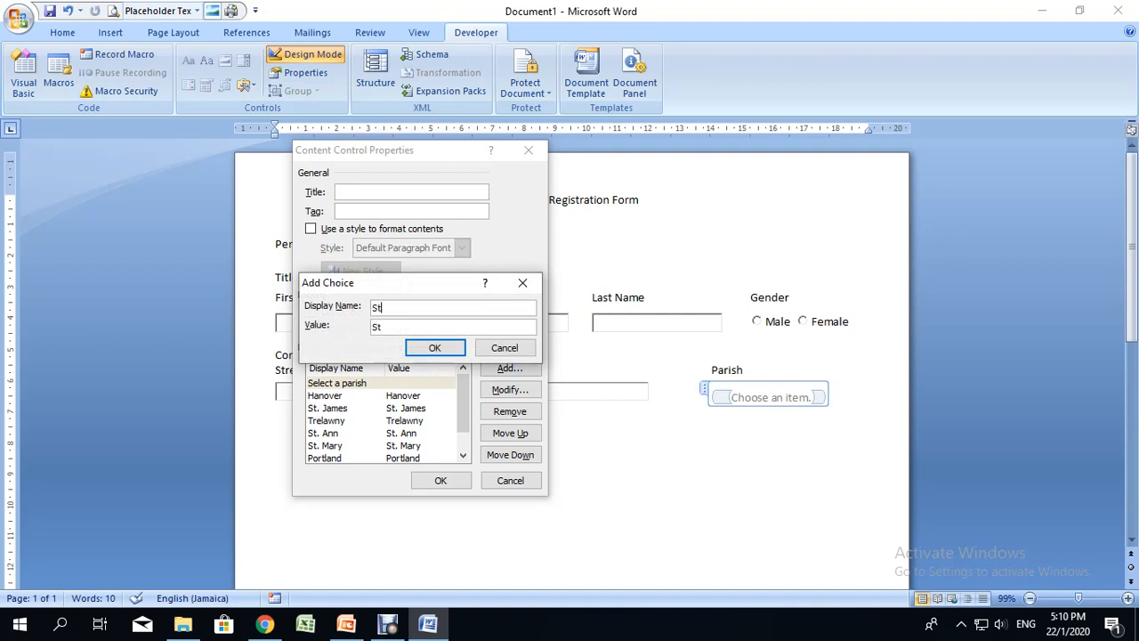
type(". Andrew")
key("Return")
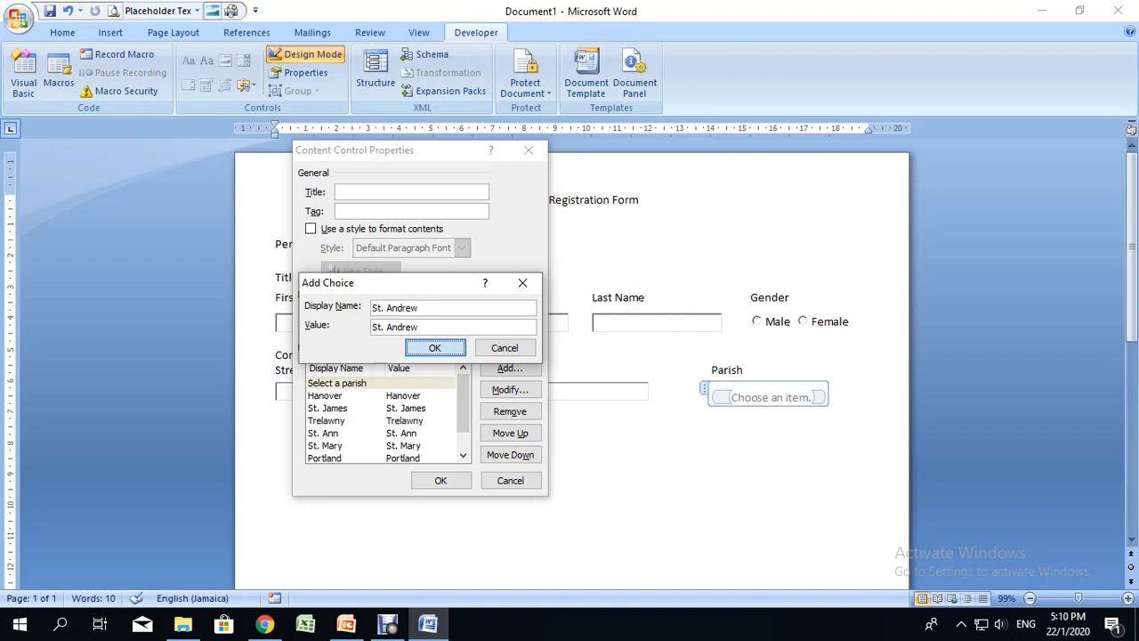
- Add the choice "St. Catherine" to the Parish drop-down list, with a capital C
key("Return")
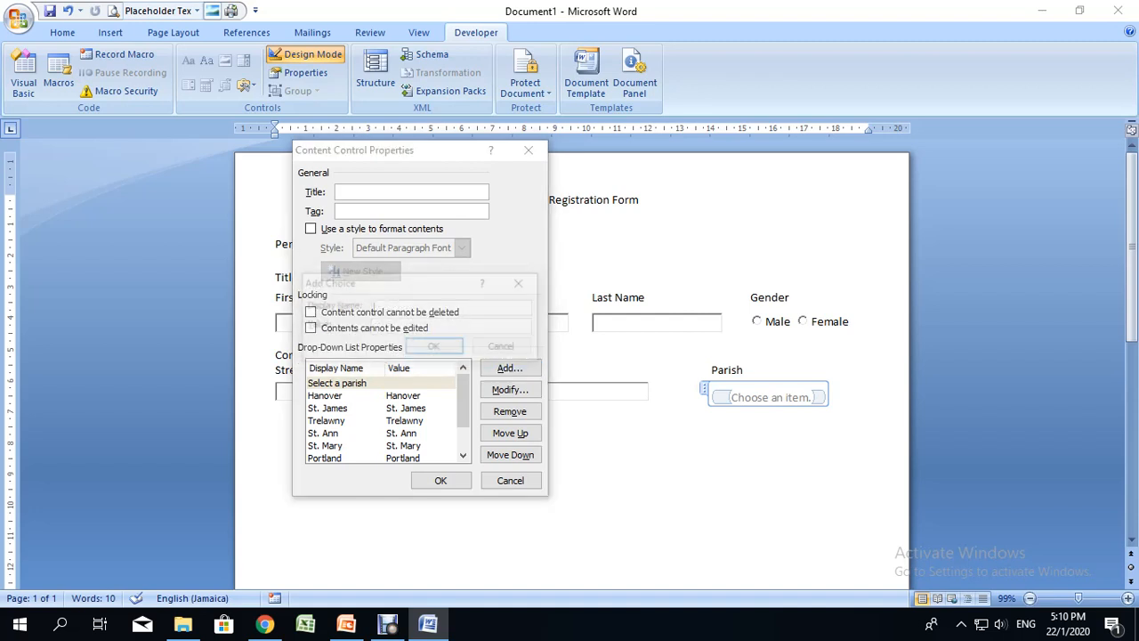
type("St. ")
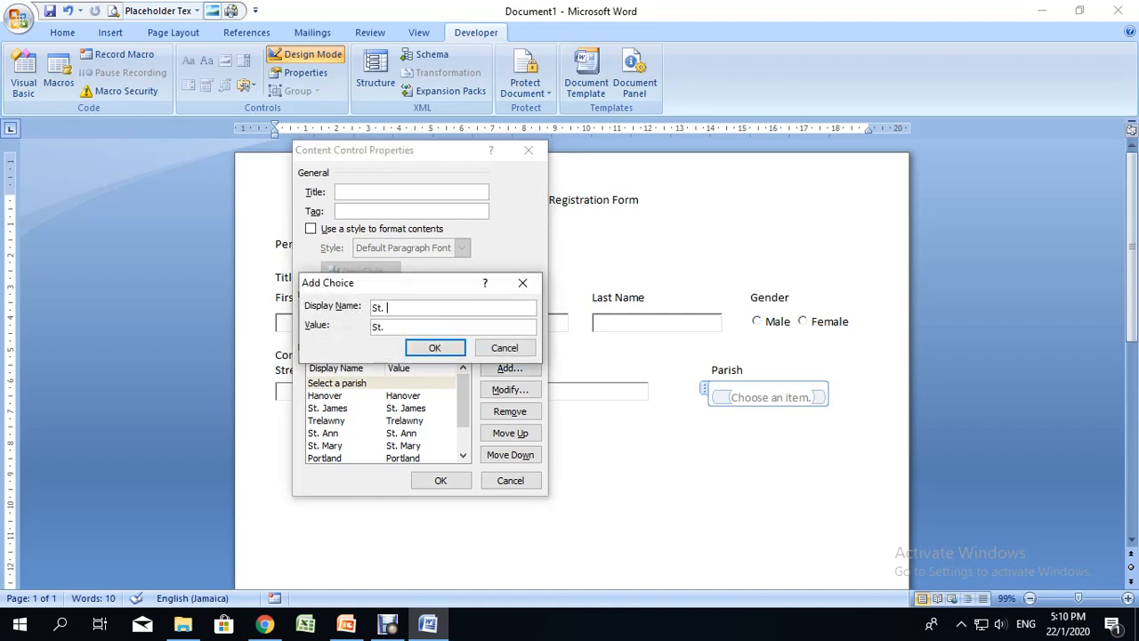
type("catherine")
left_click_drag(387, 307, 394, 307)
type("C")
left_click(434, 347)
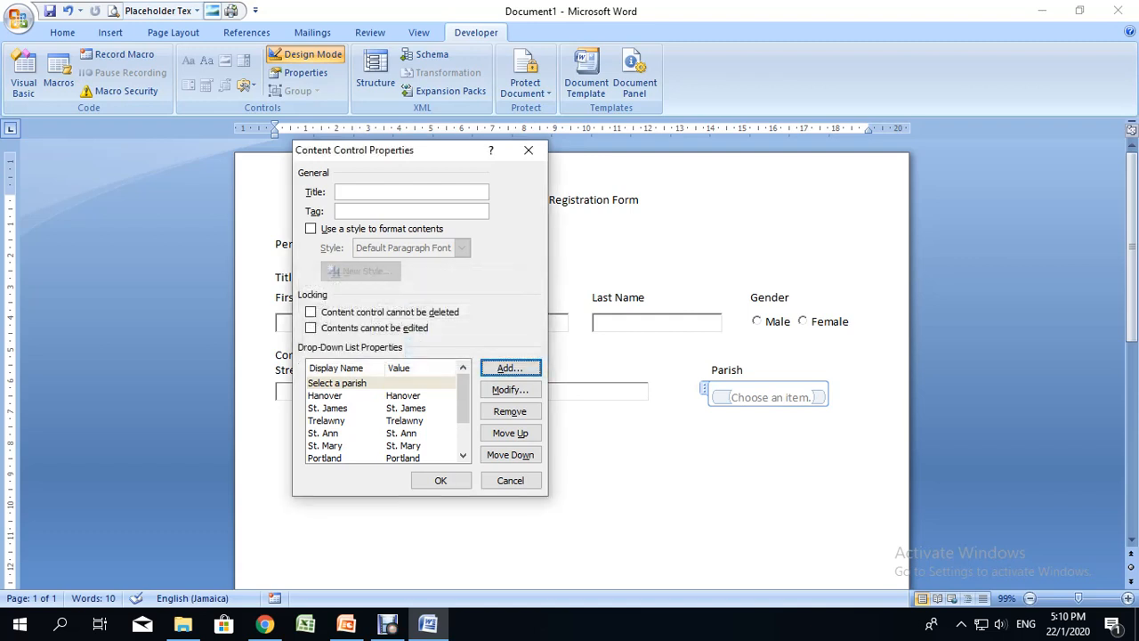
- Add the choices "Clarendon" and "Manchester" to the Parish drop-down list
left_click(510, 368)
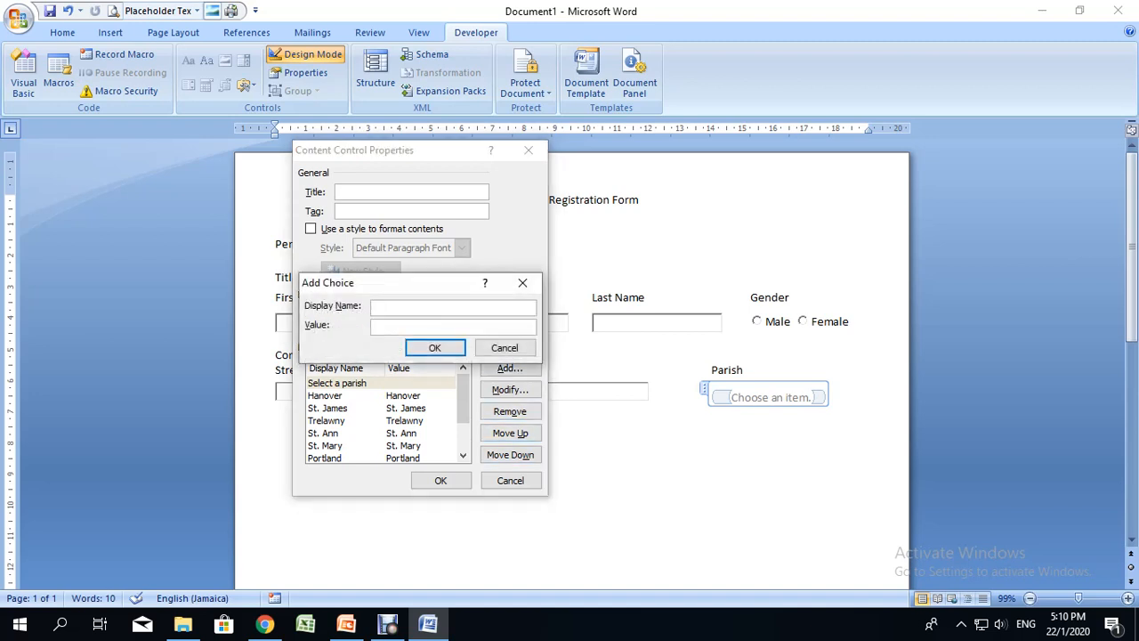
type("Clarendon")
left_click(435, 348)
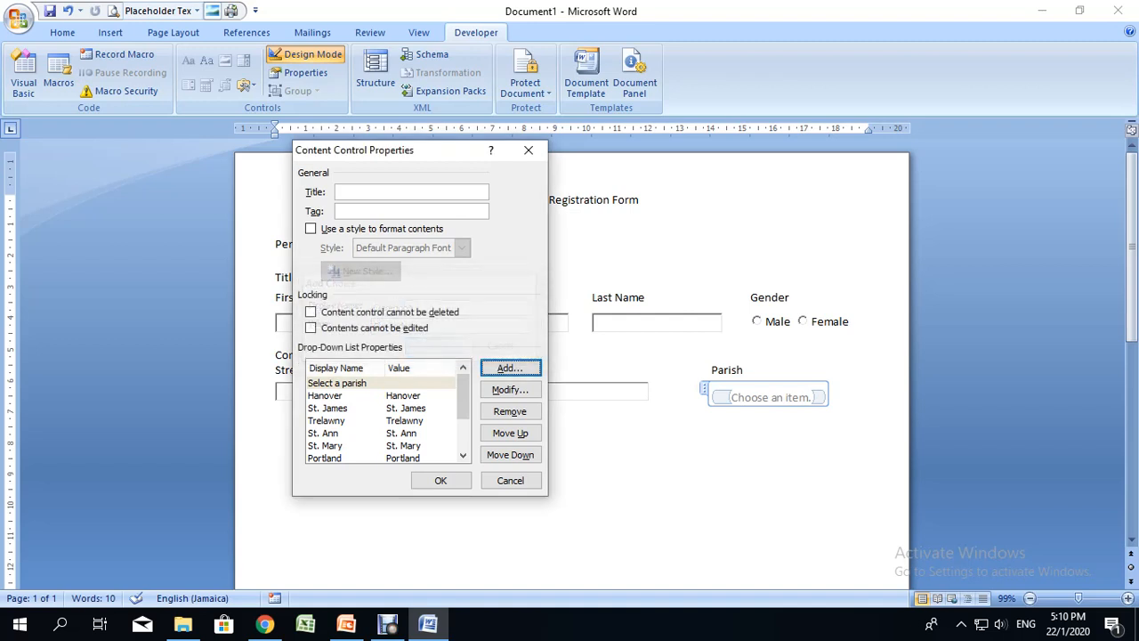
left_click(510, 368)
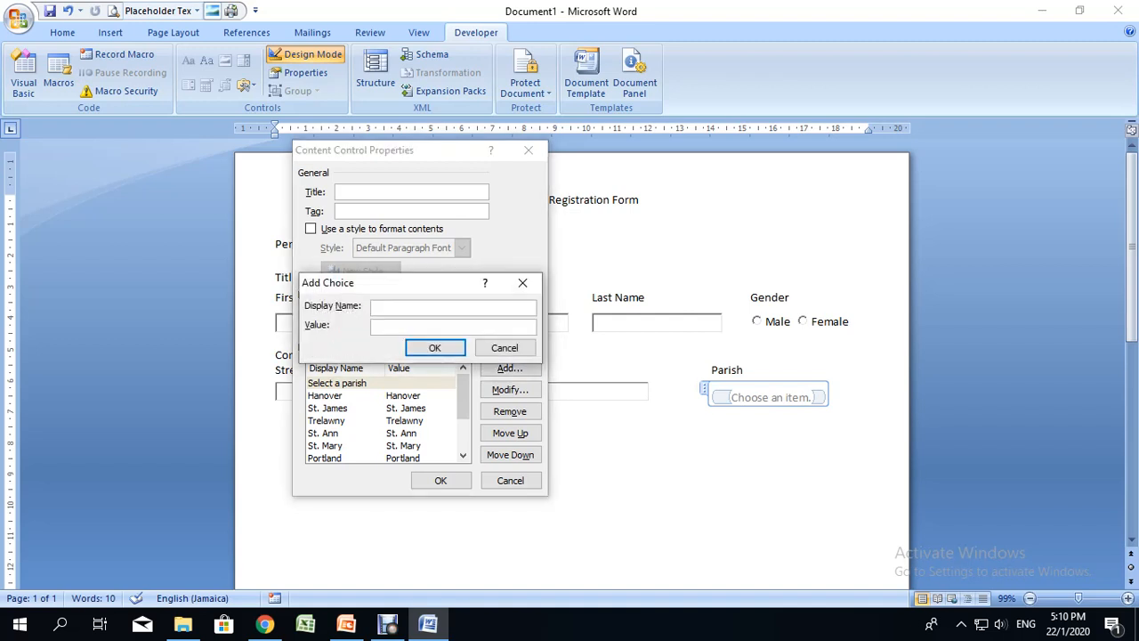
type("Manchester")
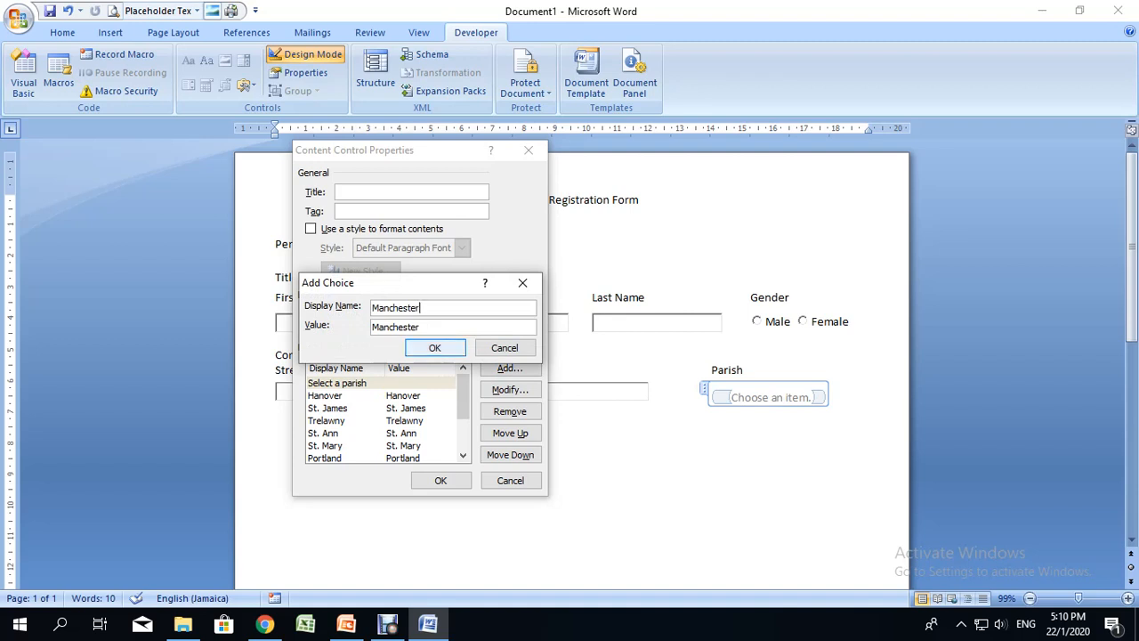
key("Return")
- Add the choices "St. Elizabeth" and "Westmoreland" to the Parish drop-down list
key("Return")
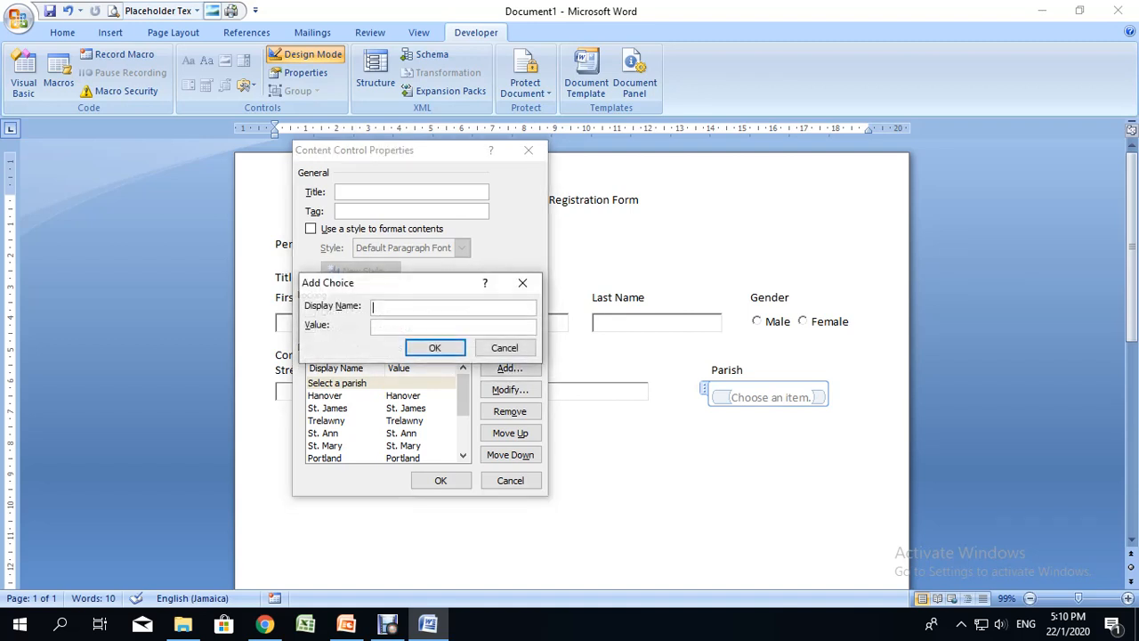
type("St. Elizabeth")
key("Return")
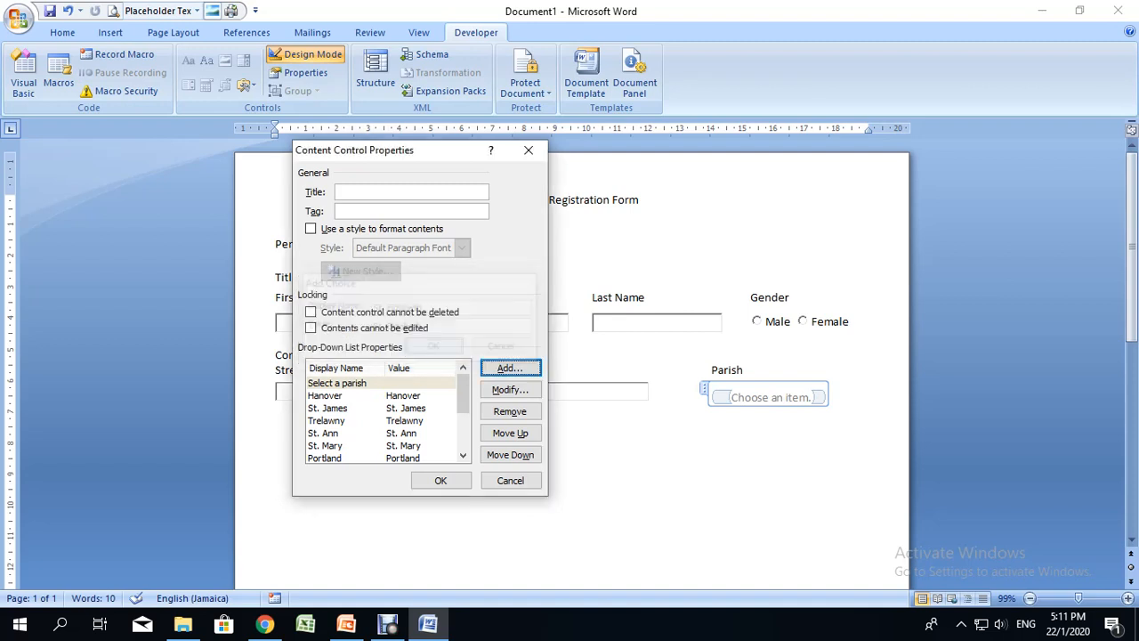
key("Return")
type("W")
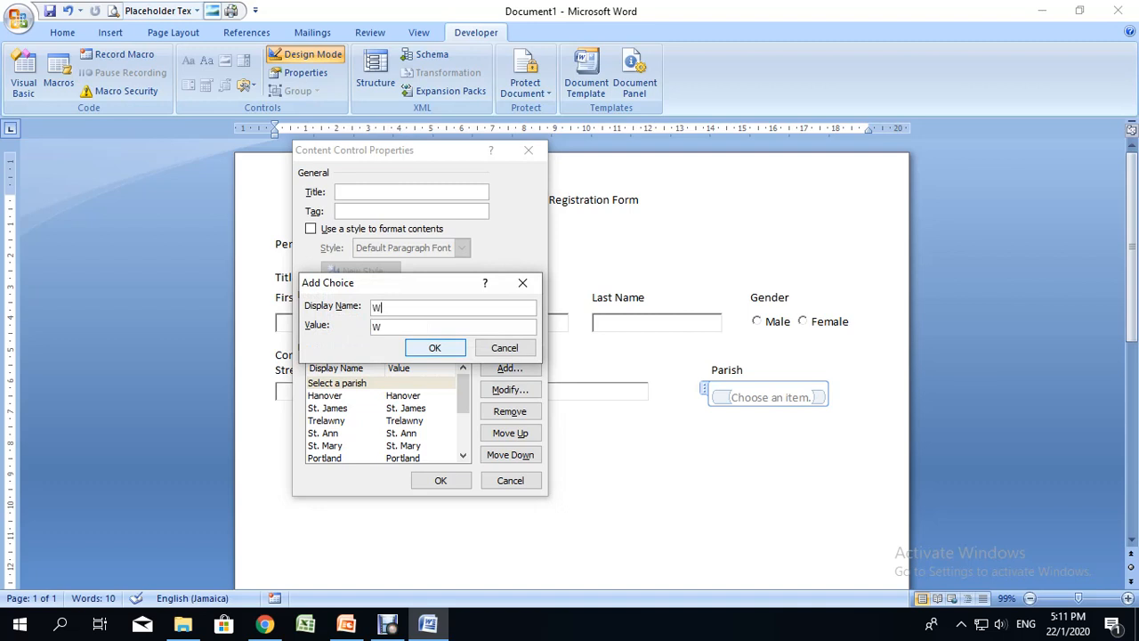
type("estmoreland")
key("Return")
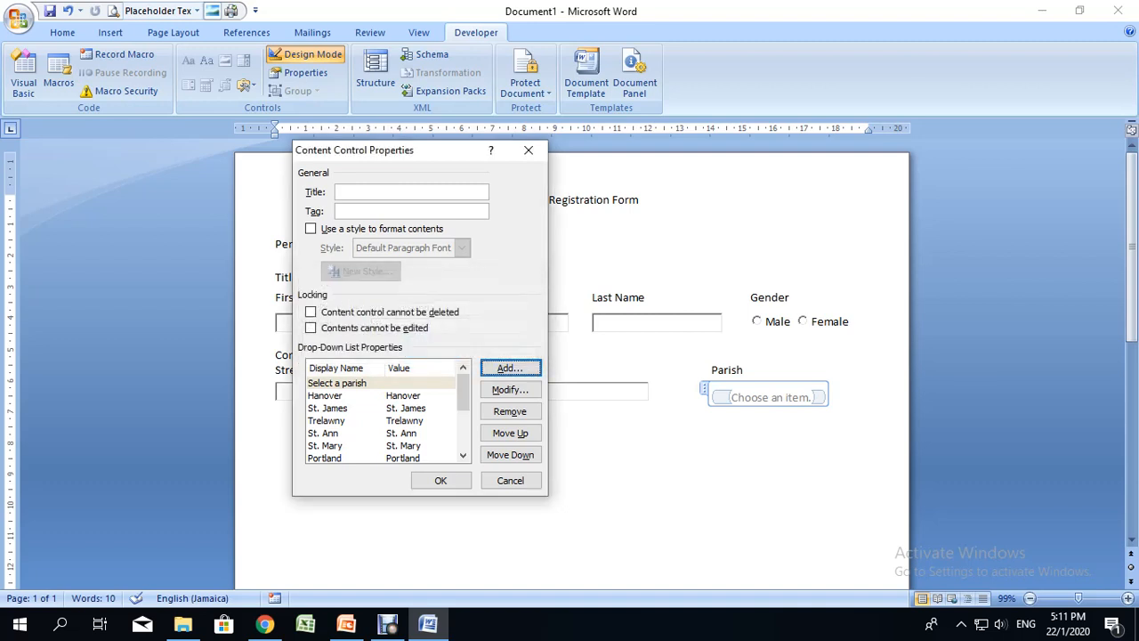
- Review the Parish drop-down list's choices from Hanover through Westmoreland to check that every parish is included
left_click(326, 395)
key("Down")
key("Down")
key("Down")
key("Down")
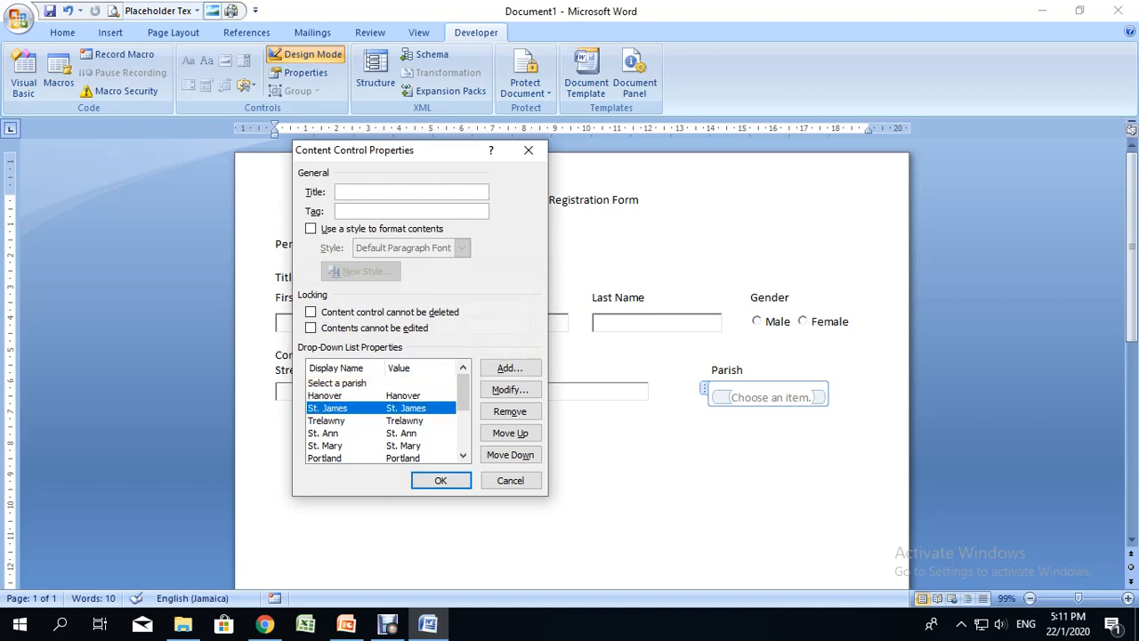
left_click(326, 458)
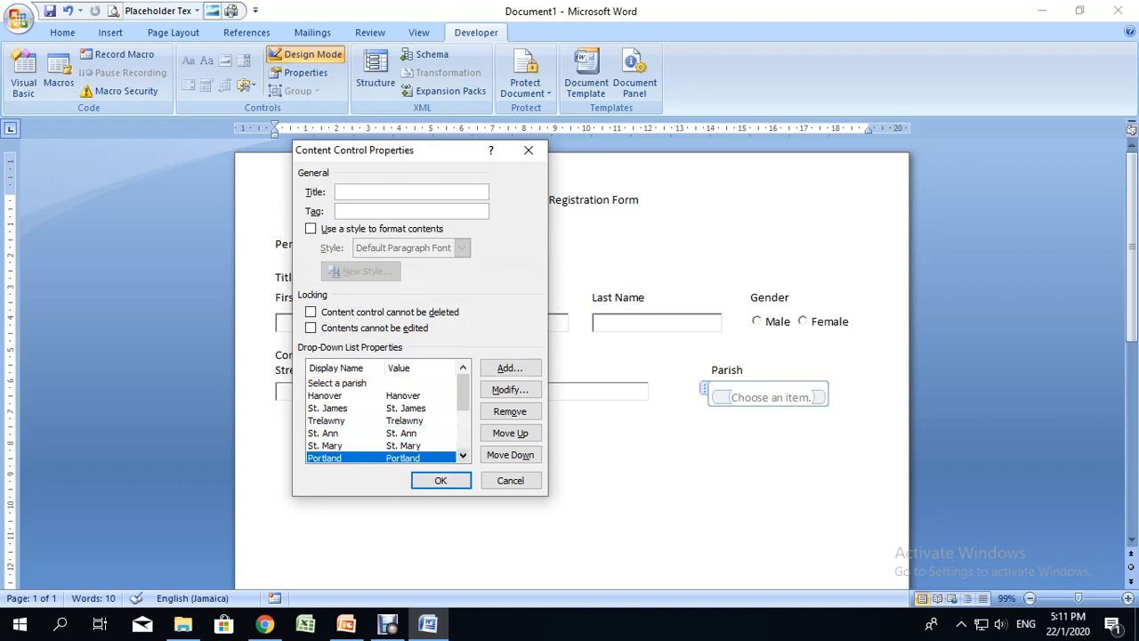
left_click(463, 454)
left_click(463, 455)
left_click(463, 455)
left_click(463, 455)
left_click(463, 454)
key("Down")
key("Down")
key("Down")
key("Down")
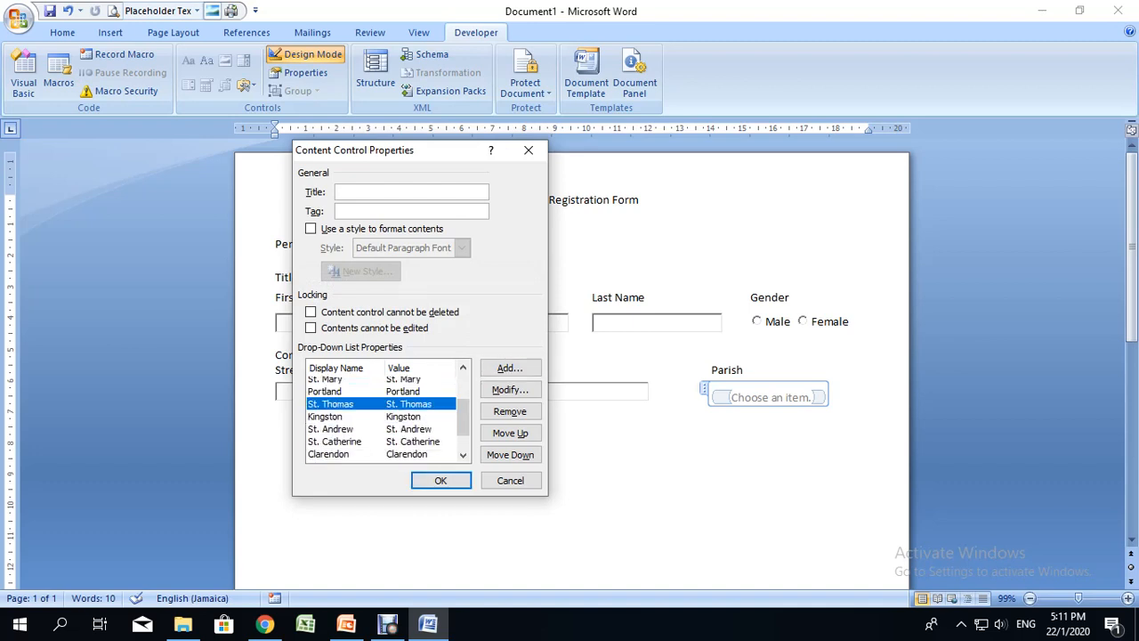
left_click(328, 454)
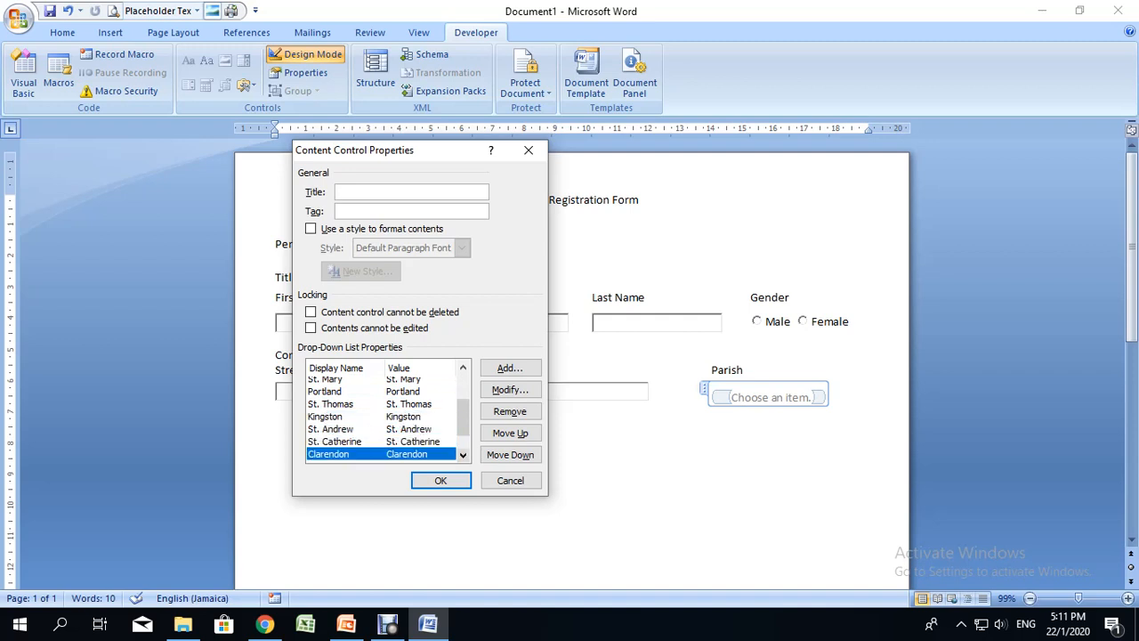
left_click(463, 455)
left_click(463, 454)
left_click(462, 454)
left_click(331, 432)
left_click(332, 444)
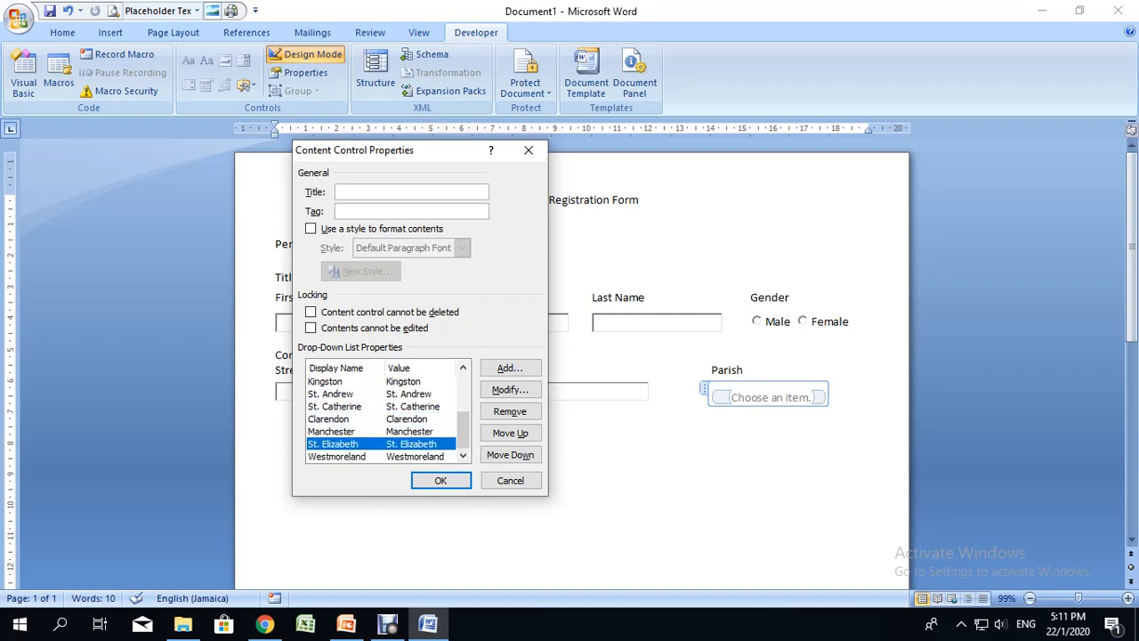
left_click(336, 456)
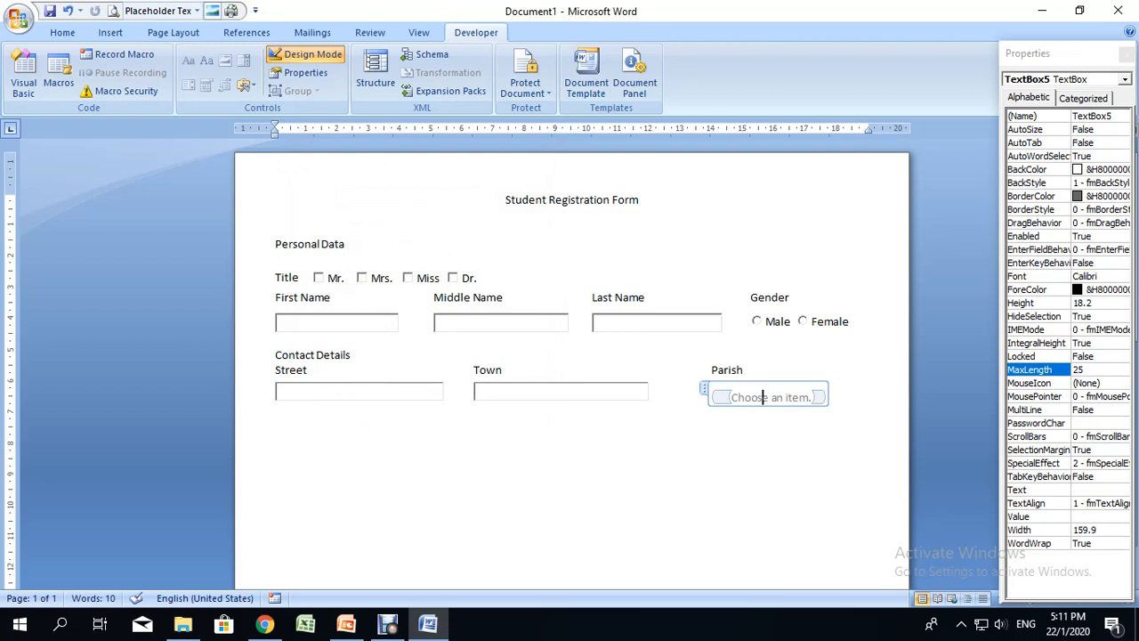
- Start a new line below the Street, Town and Parish row and insert an ActiveX label there
left_click(828, 397)
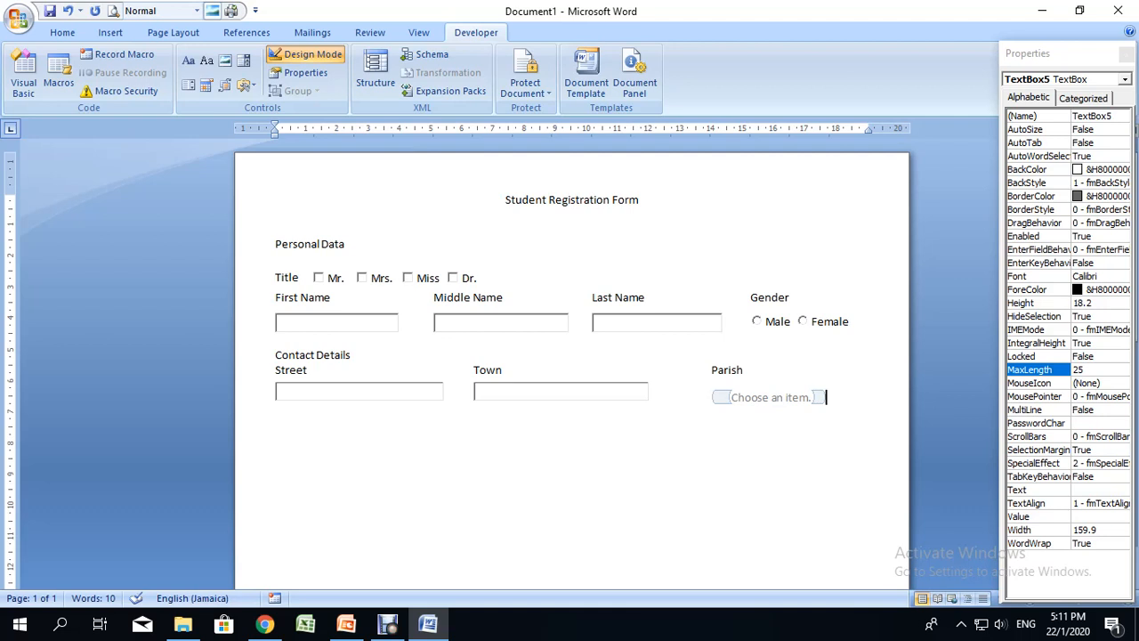
key("Return")
key("Return")
key("Return")
left_click(244, 85)
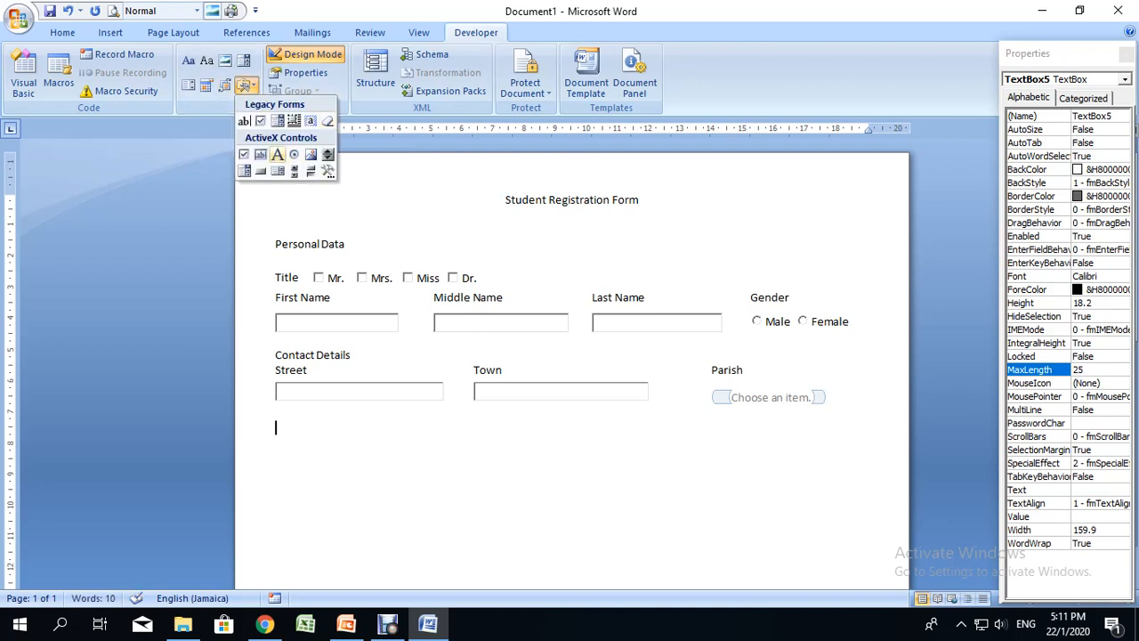
left_click(294, 170)
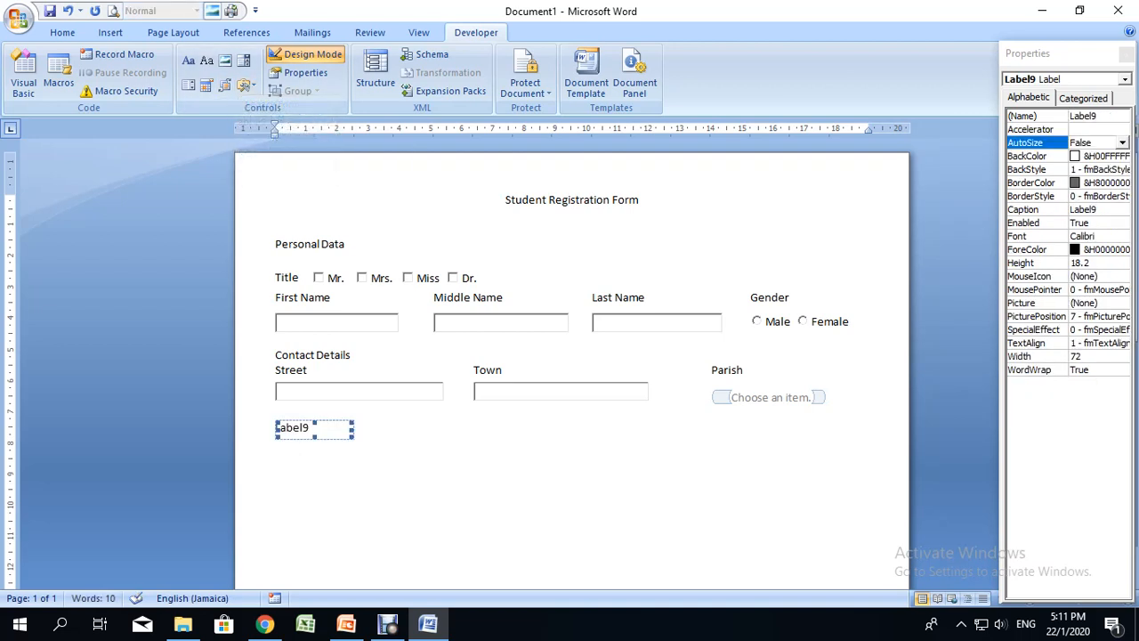
- Set the new label's Caption property to "Email address"
left_click(1099, 209)
left_click_drag(1100, 209, 1071, 209)
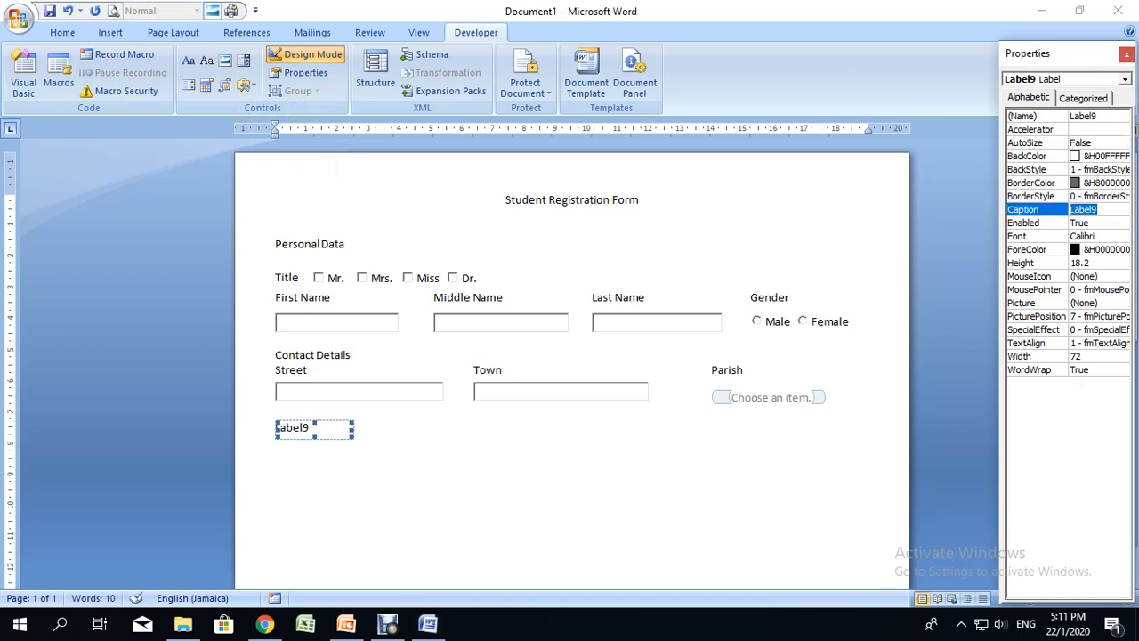
type("Email address")
key("Return")
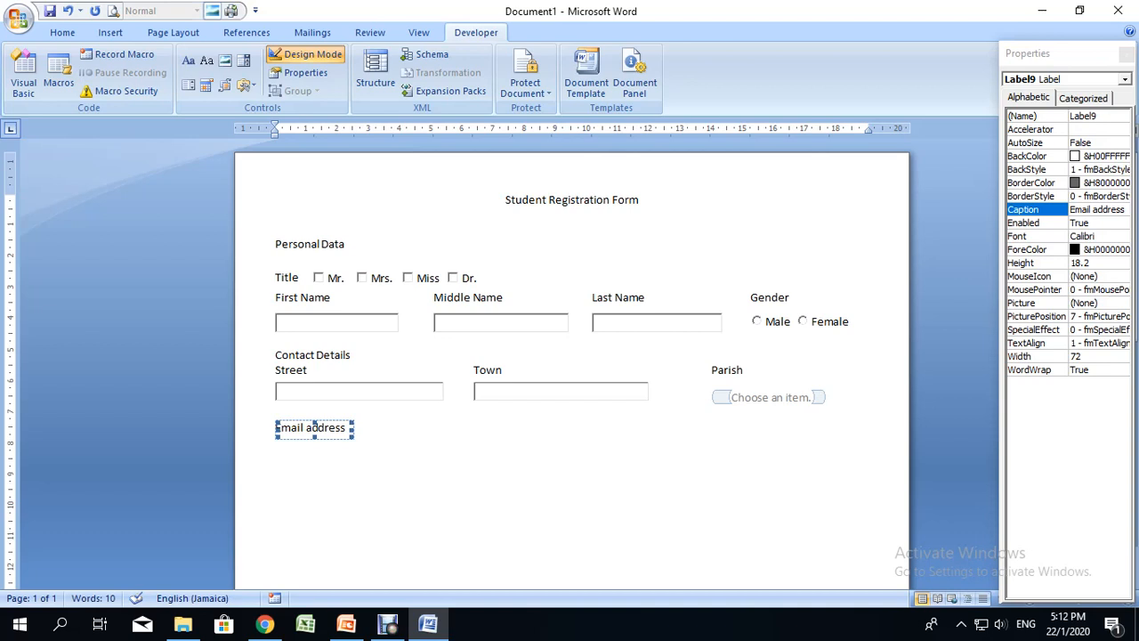
- Add a tab space after the Dr. check box on the Title line
left_click(481, 282)
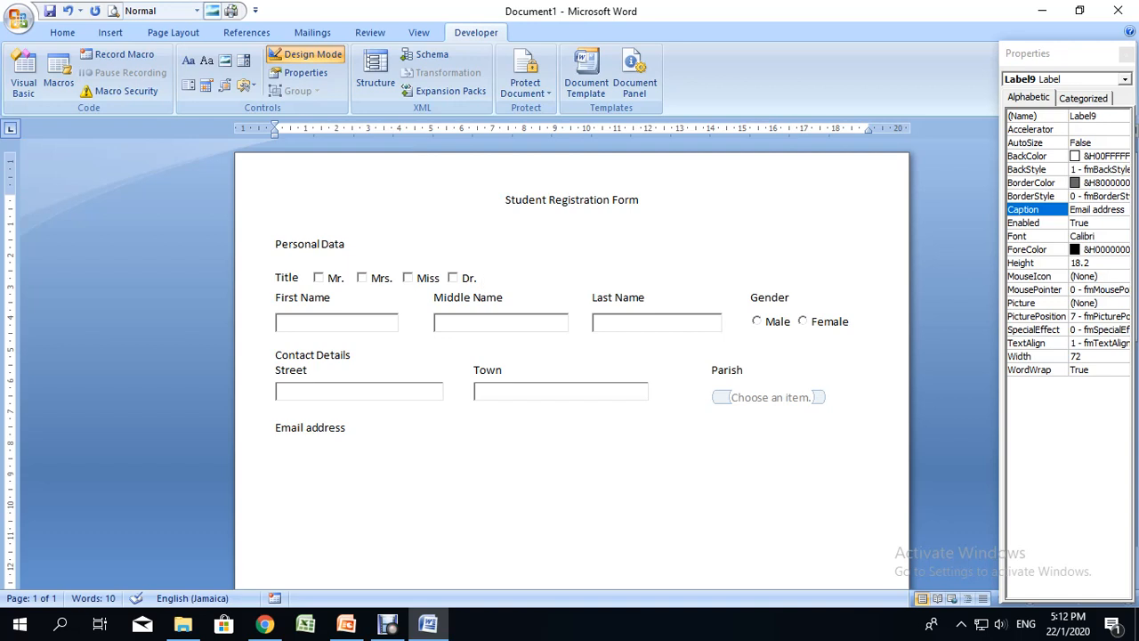
key("Tab")
type("Da")
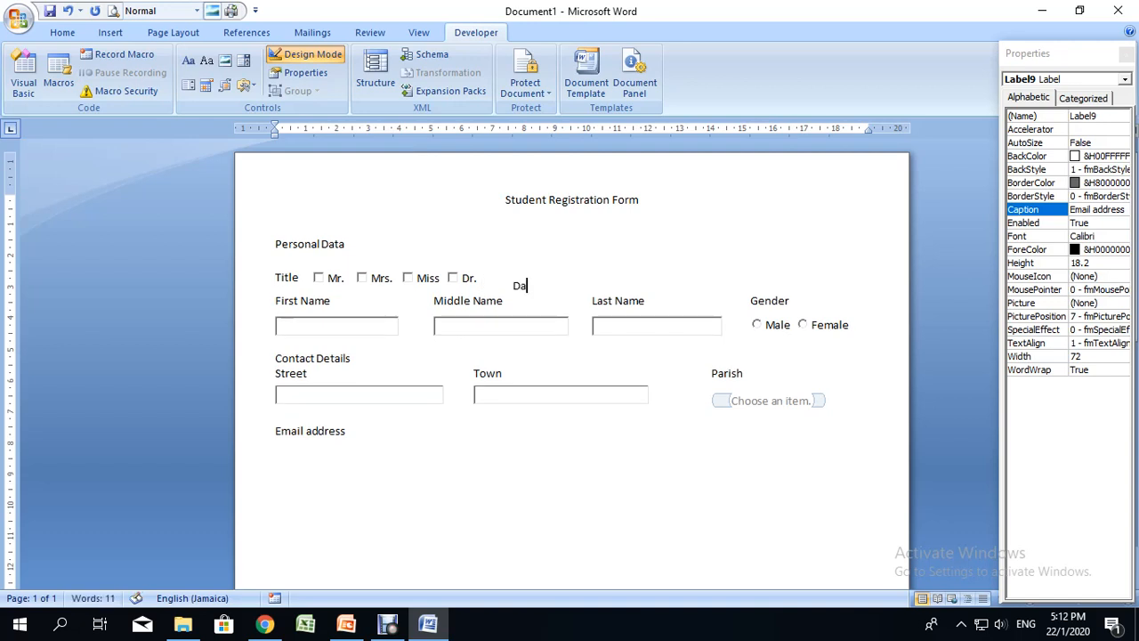
key("BackSpace")
key("BackSpace")
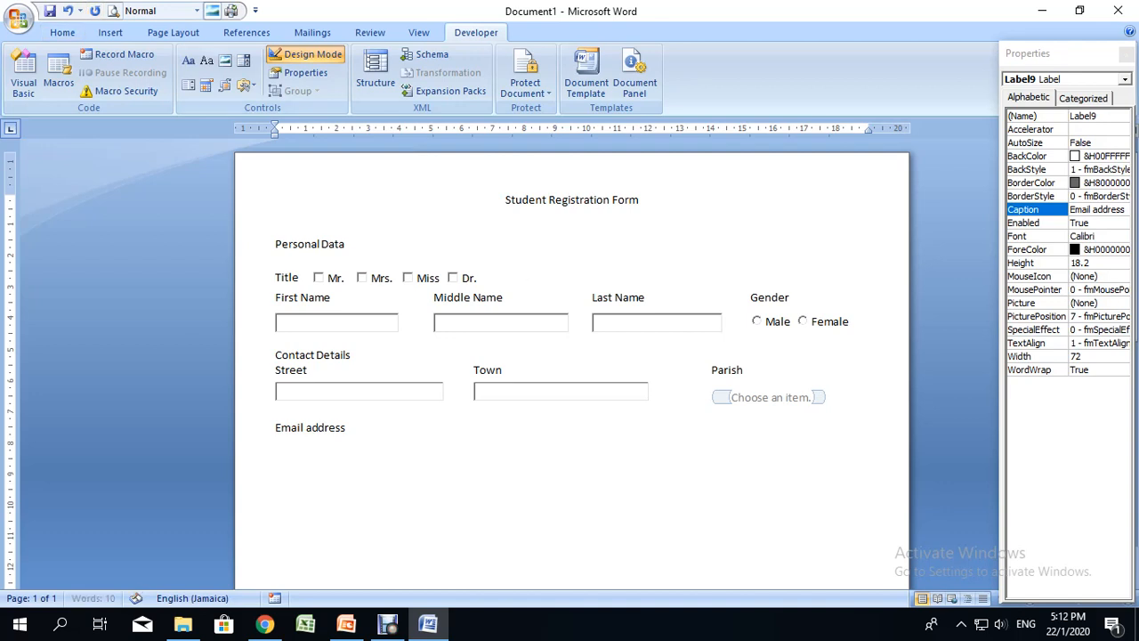
- Insert an ActiveX label after the tab space on the Title line and set its Caption property to "Date of Birth"
left_click(245, 85)
left_click(277, 154)
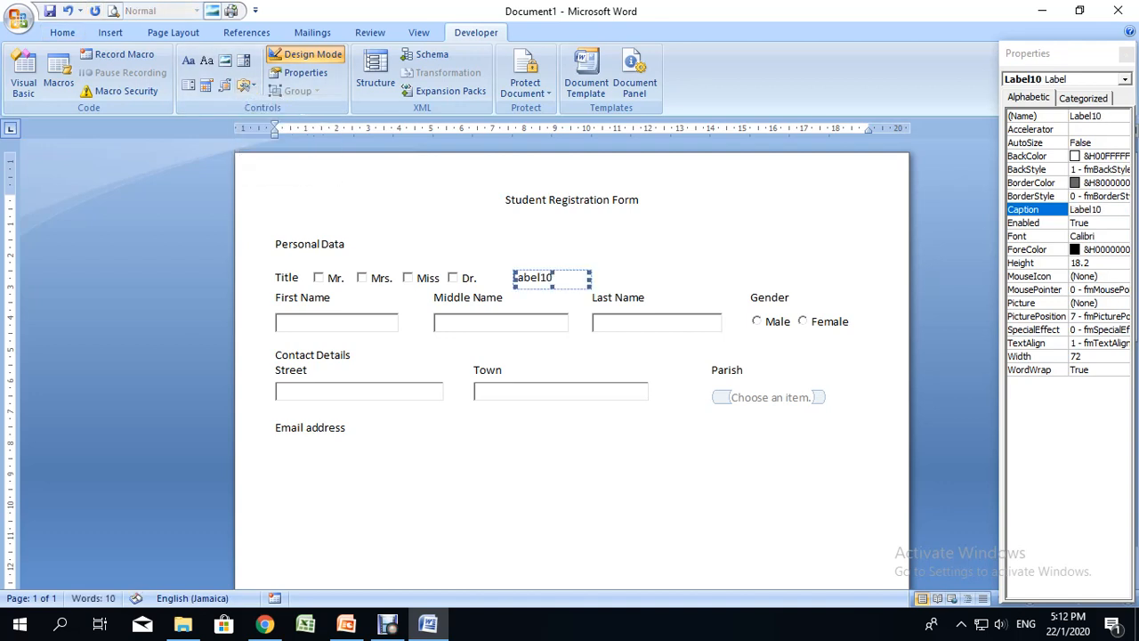
left_click_drag(1103, 209, 1072, 209)
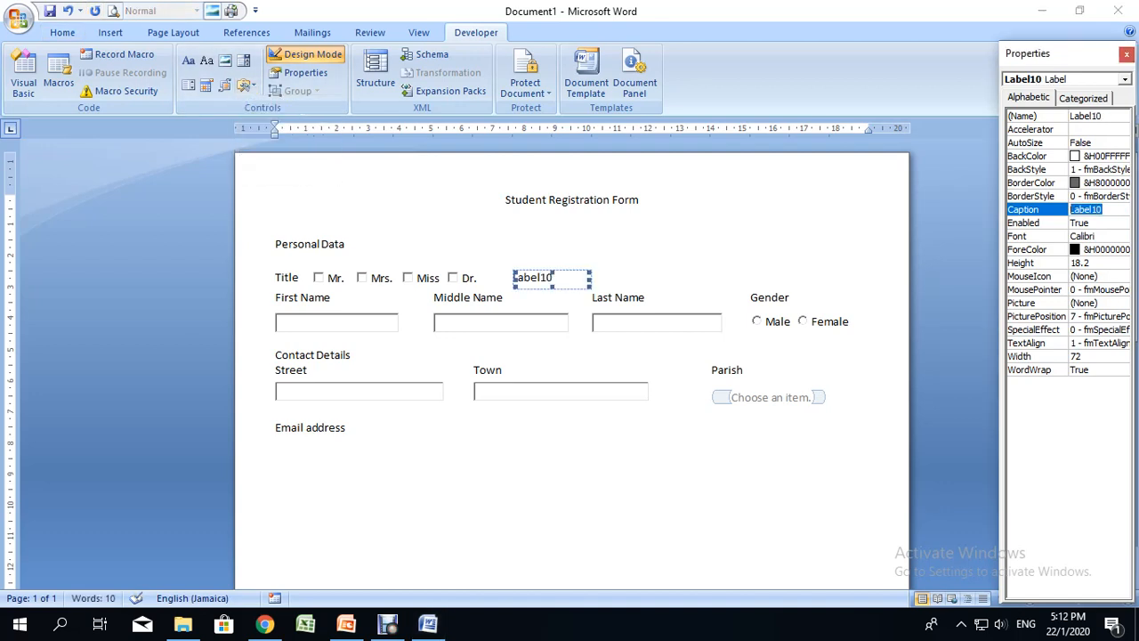
type("Date of Birth")
- Insert a date picker content control beside the Date of Birth label
left_click(550, 279)
left_click(594, 279)
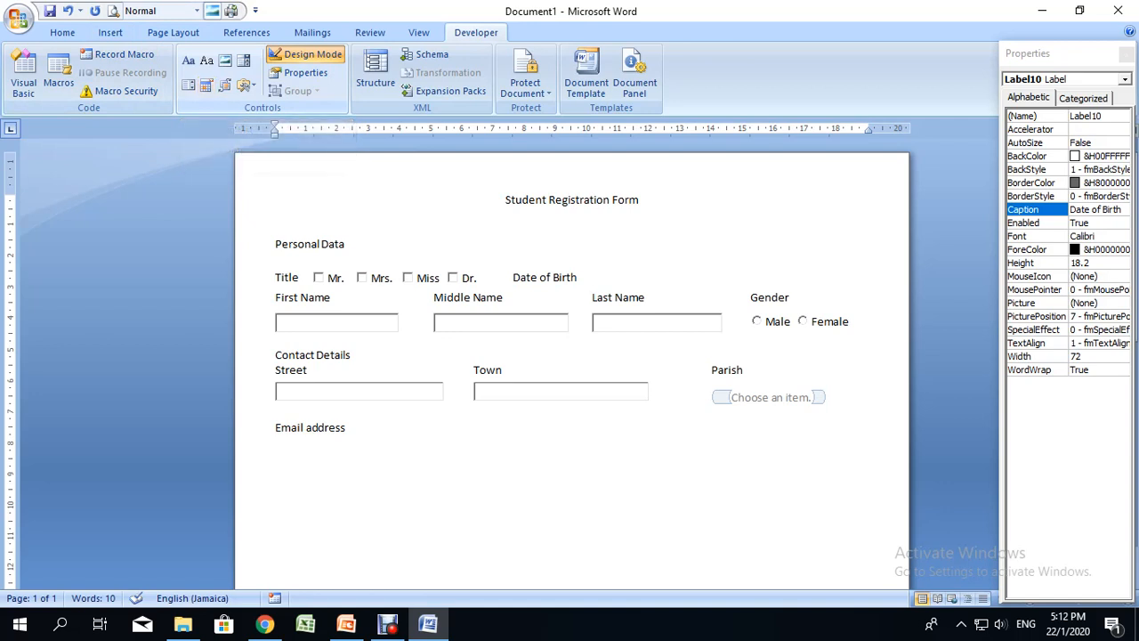
left_click(207, 85)
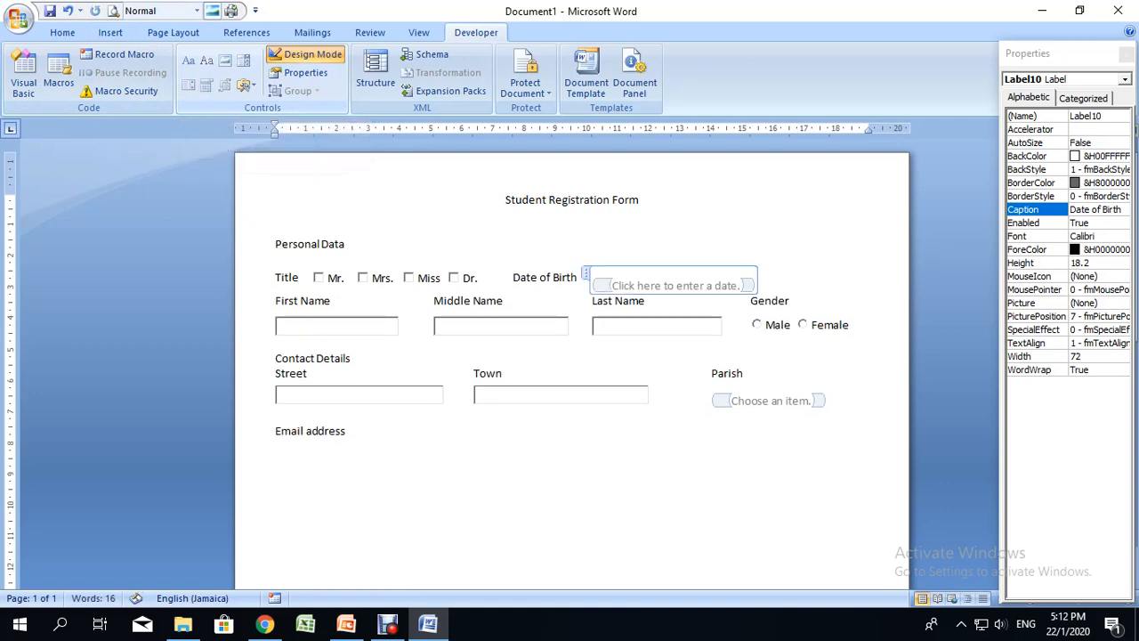
left_click(275, 259)
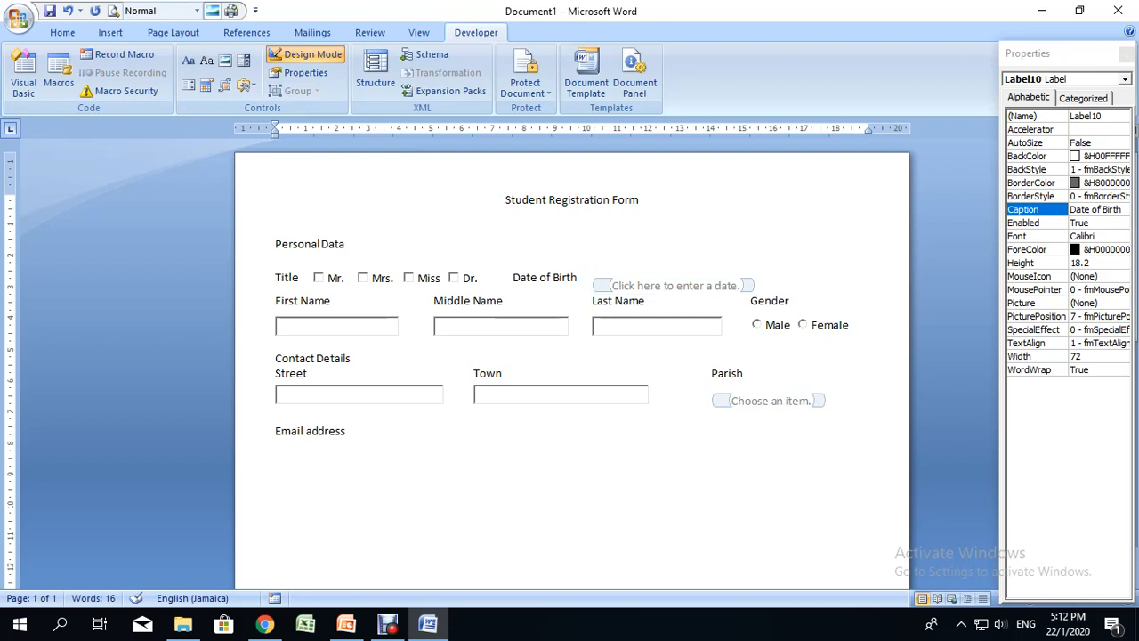
- Insert an ActiveX text box beside the Email address label and widen it to about 7 cm
left_click(313, 432)
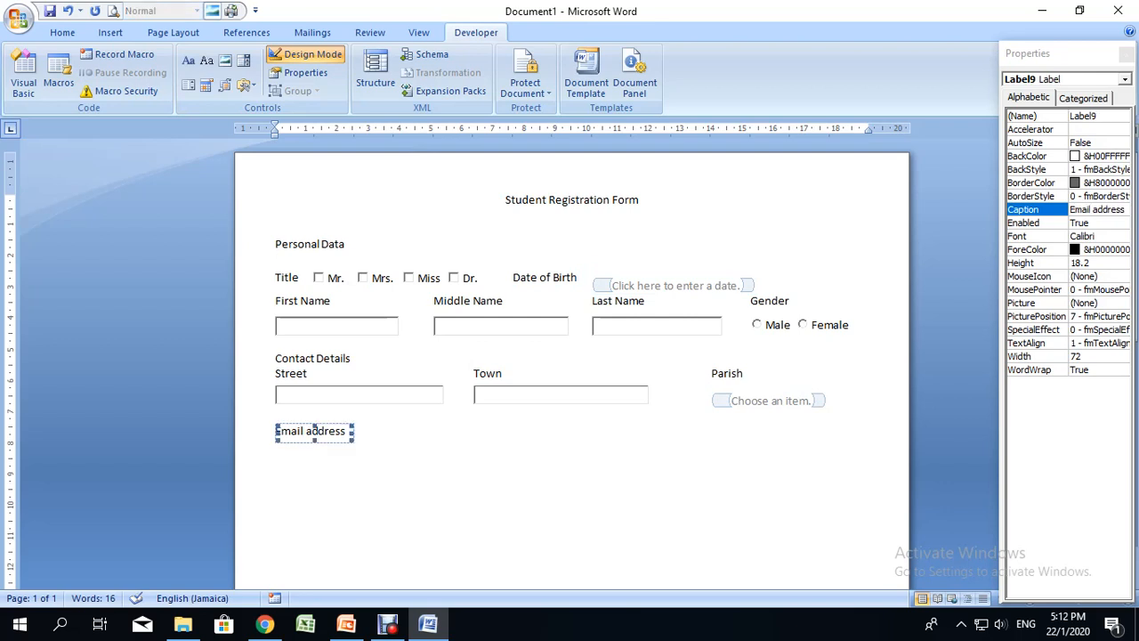
left_click(356, 436)
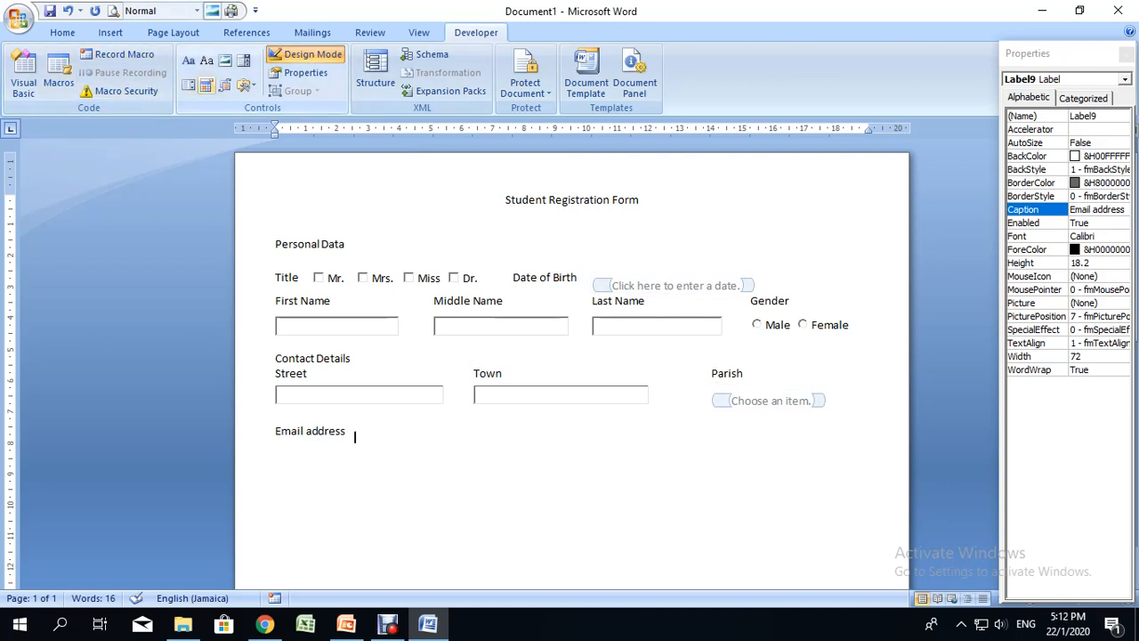
left_click(244, 85)
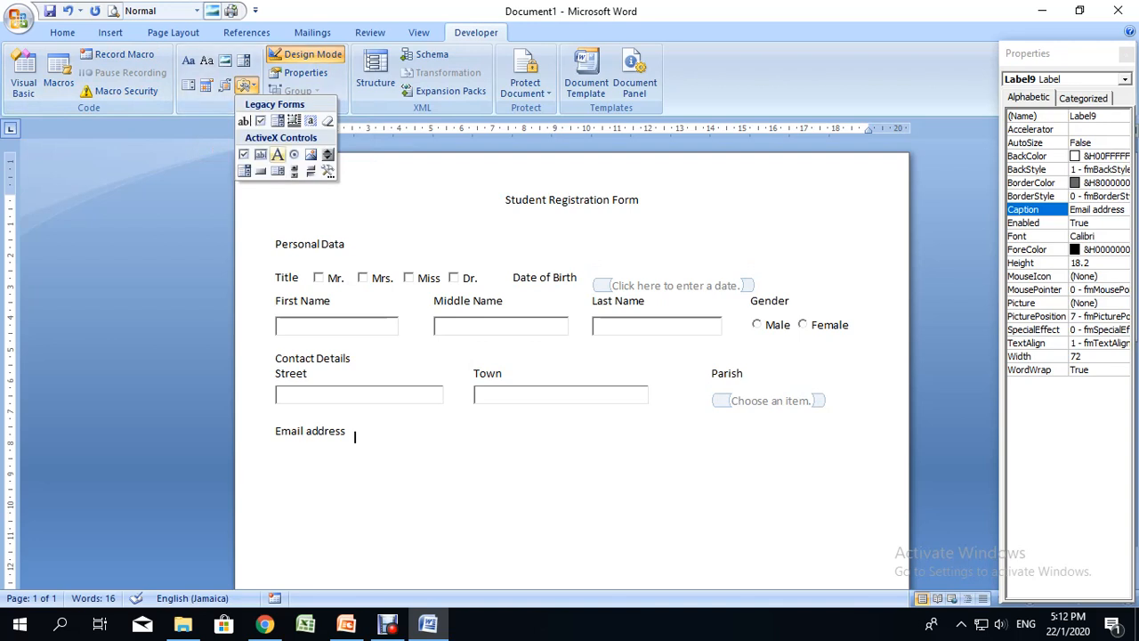
left_click(259, 154)
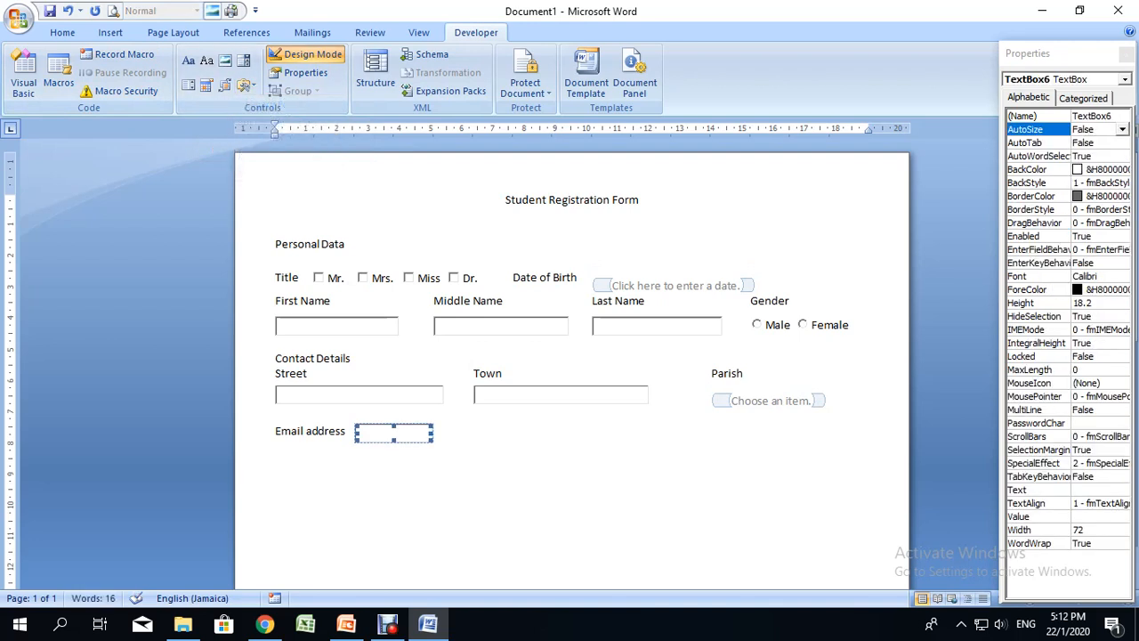
left_click_drag(434, 433, 580, 434)
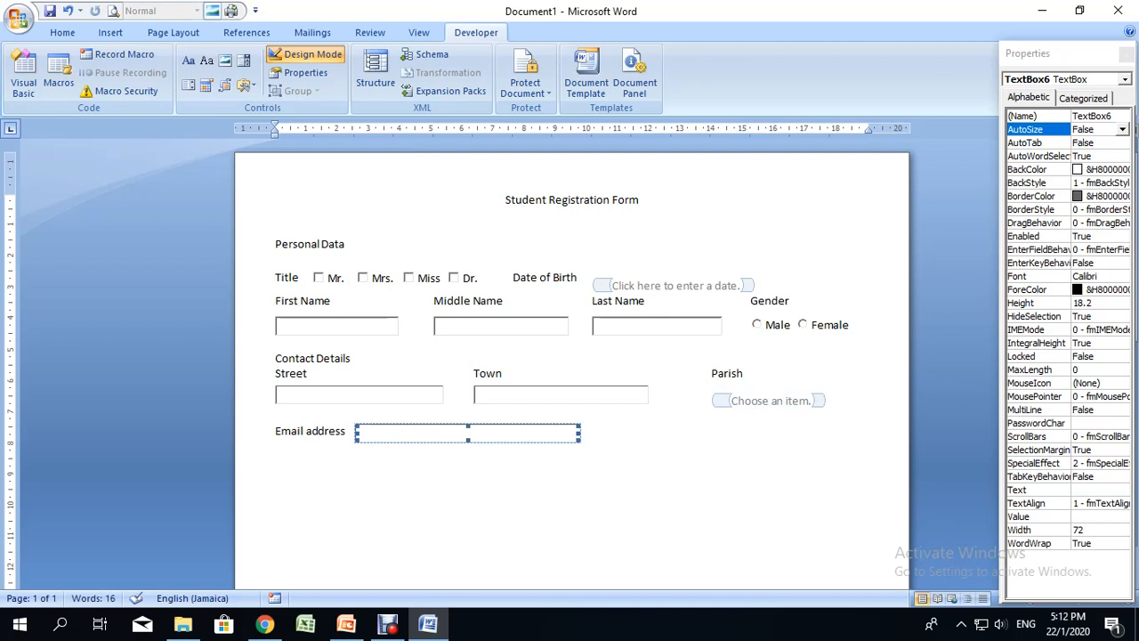
- Insert an ActiveX label after the Email address text box and set its Caption property to "Home #"
left_click(581, 436)
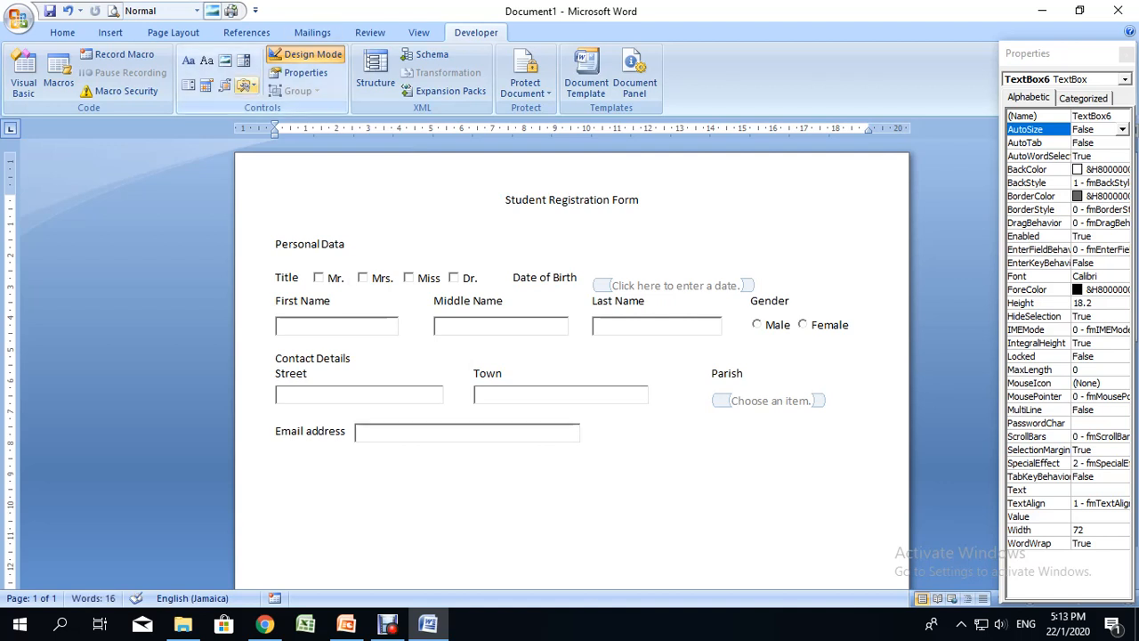
left_click(244, 85)
left_click(277, 154)
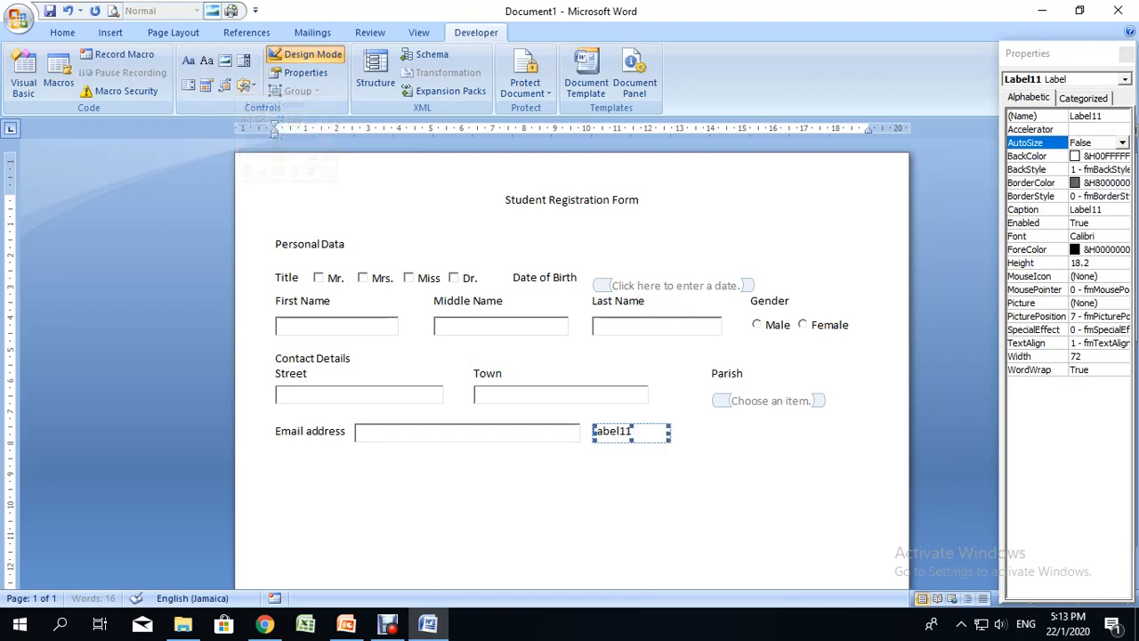
left_click(1103, 209)
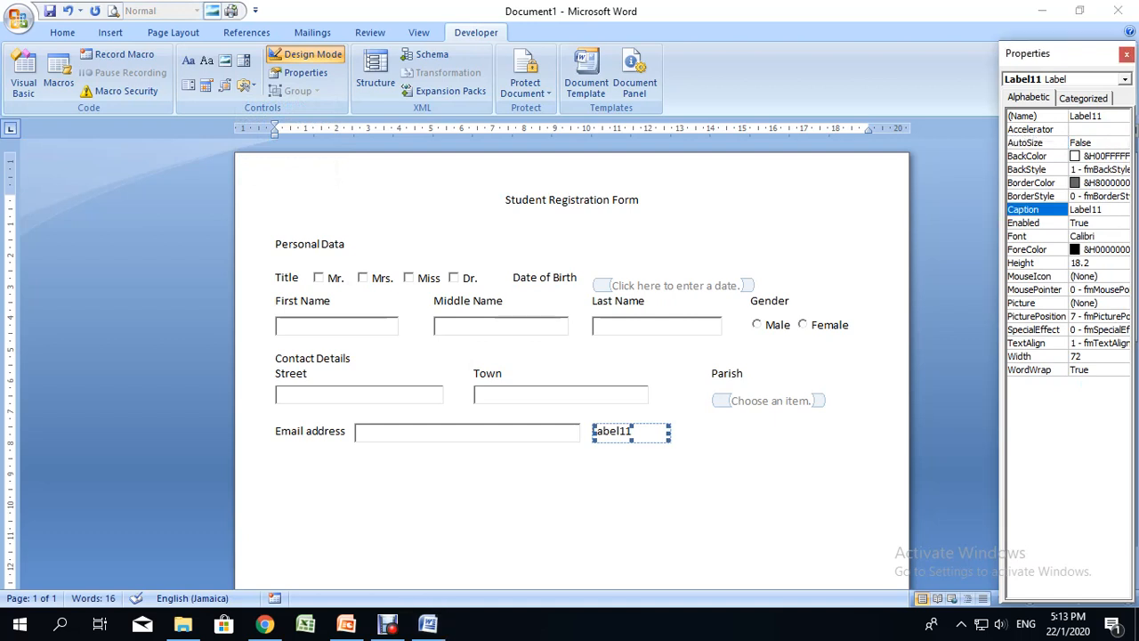
left_click_drag(1102, 209, 1071, 209)
type("Home #")
left_click(689, 433)
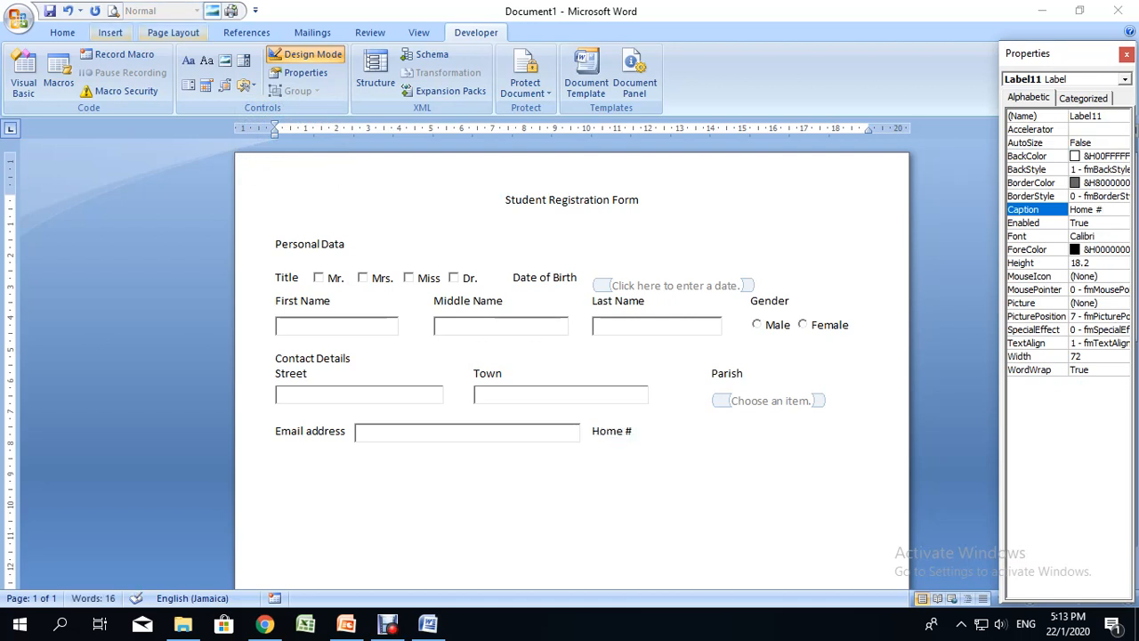
- Narrow the Home # label to fit its caption and place the cursor directly after it
left_click(245, 85)
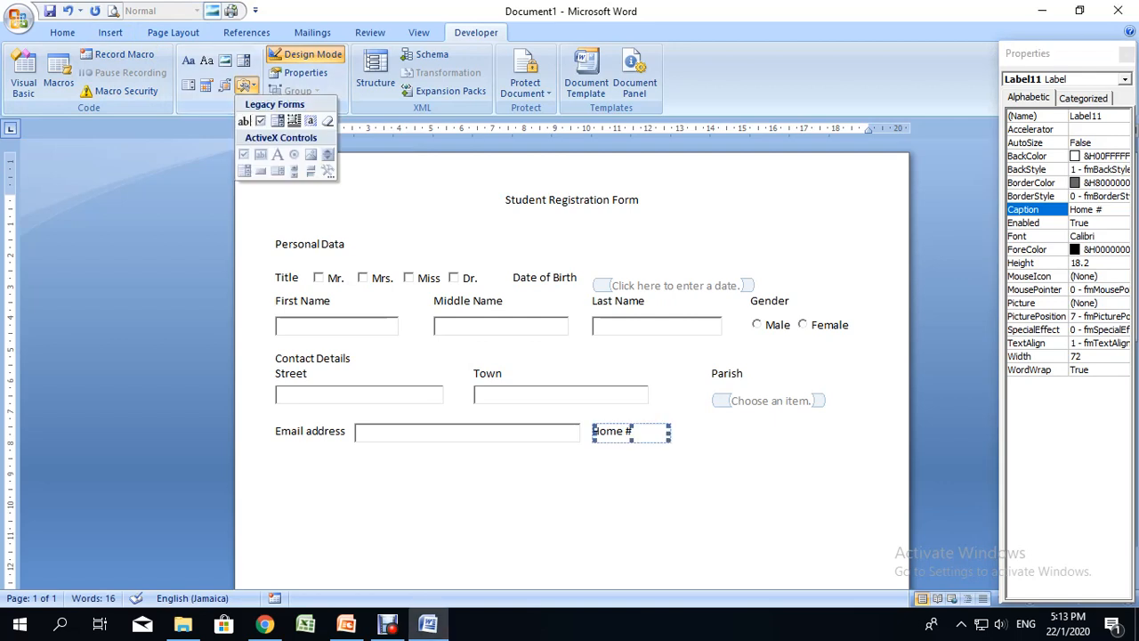
left_click(672, 436)
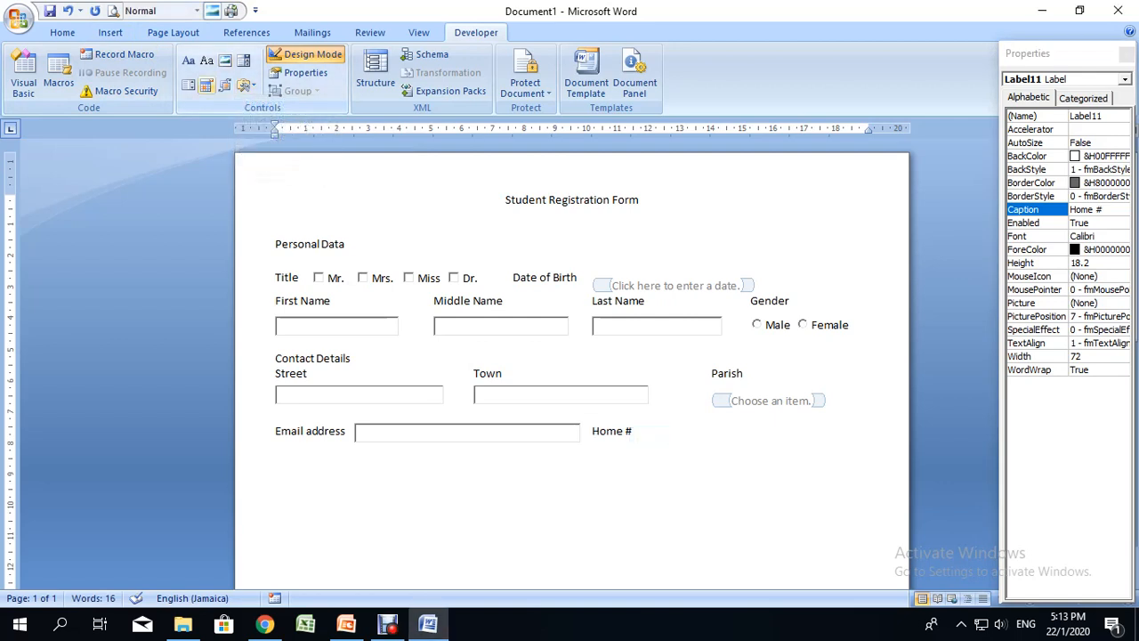
left_click(631, 432)
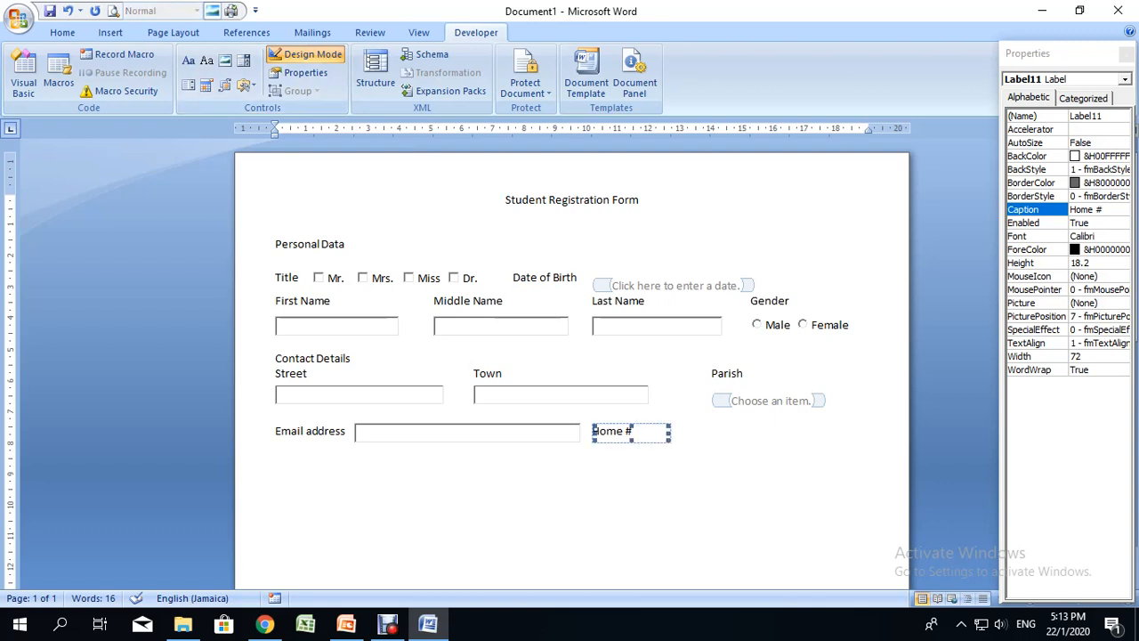
left_click(633, 432)
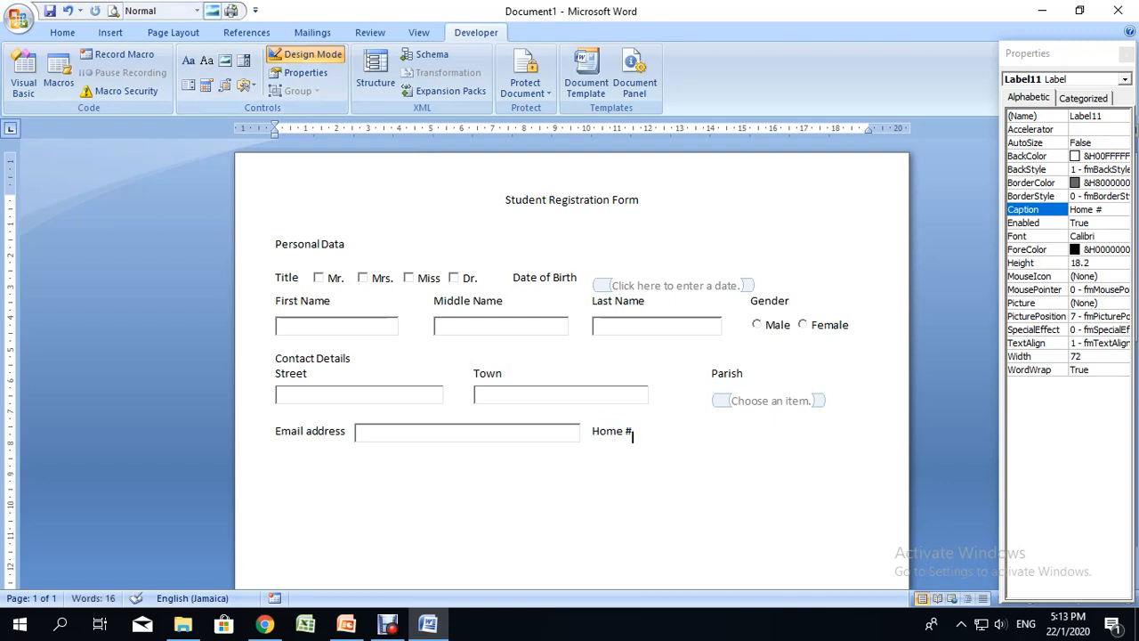
left_click(245, 85)
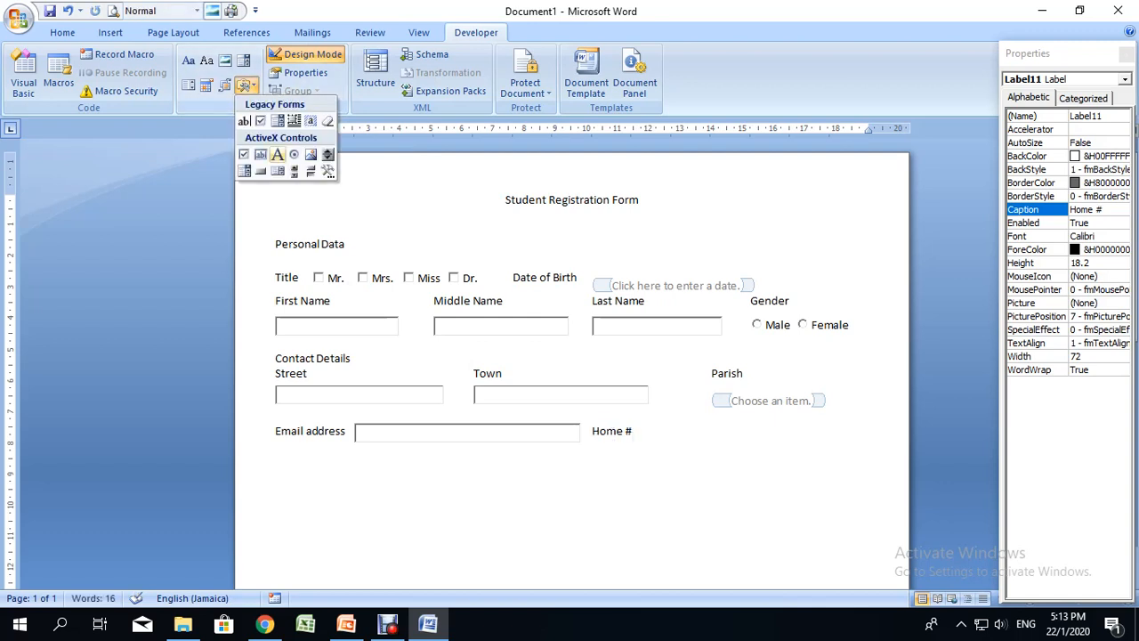
left_click(276, 171)
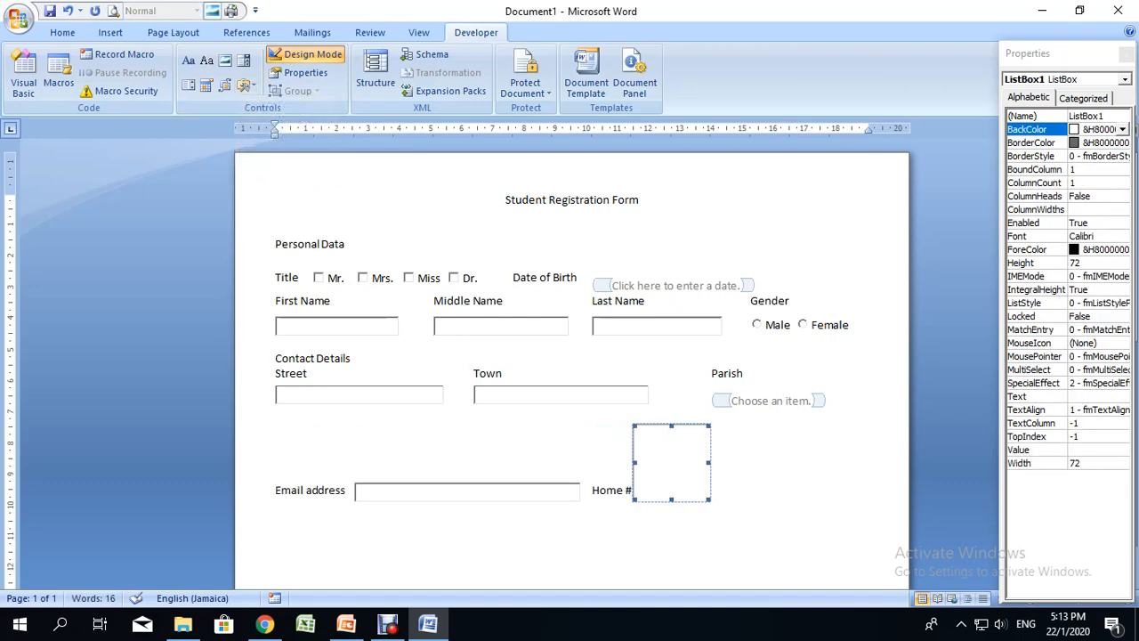
key("ctrl+z")
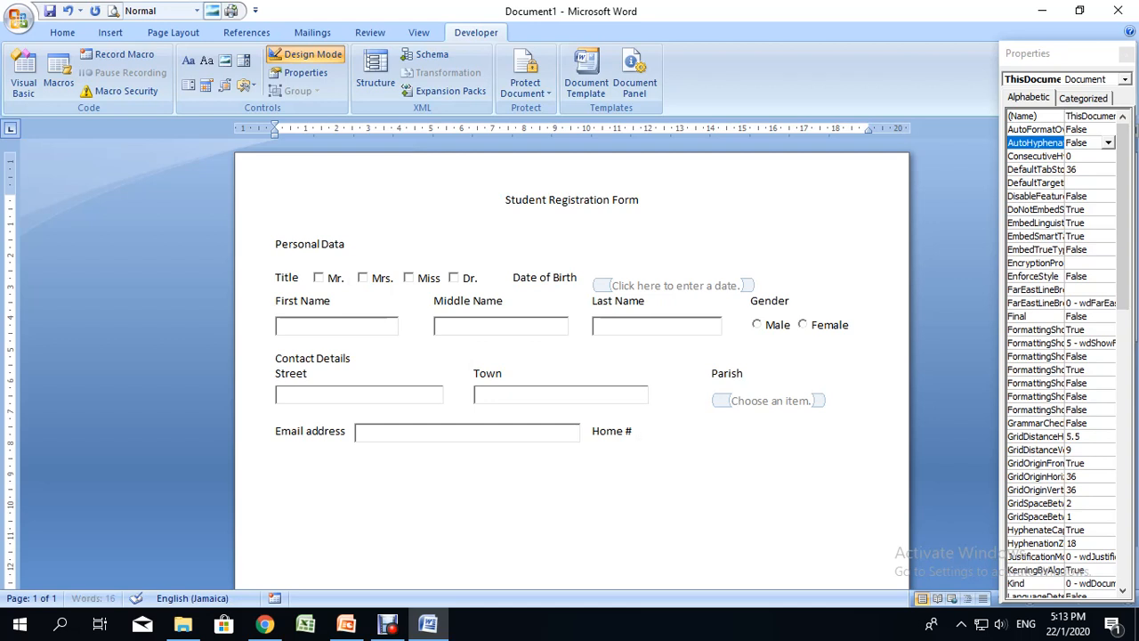
- Insert an ActiveX text box beside the Home # label and widen it to about 3.3 cm
left_click(244, 84)
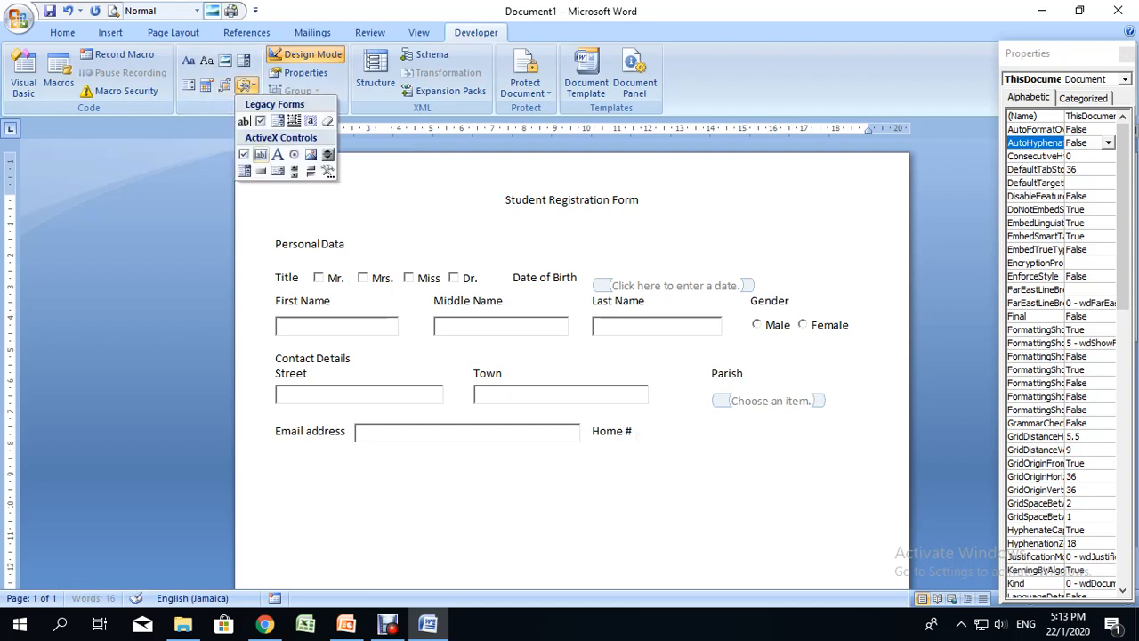
left_click(260, 154)
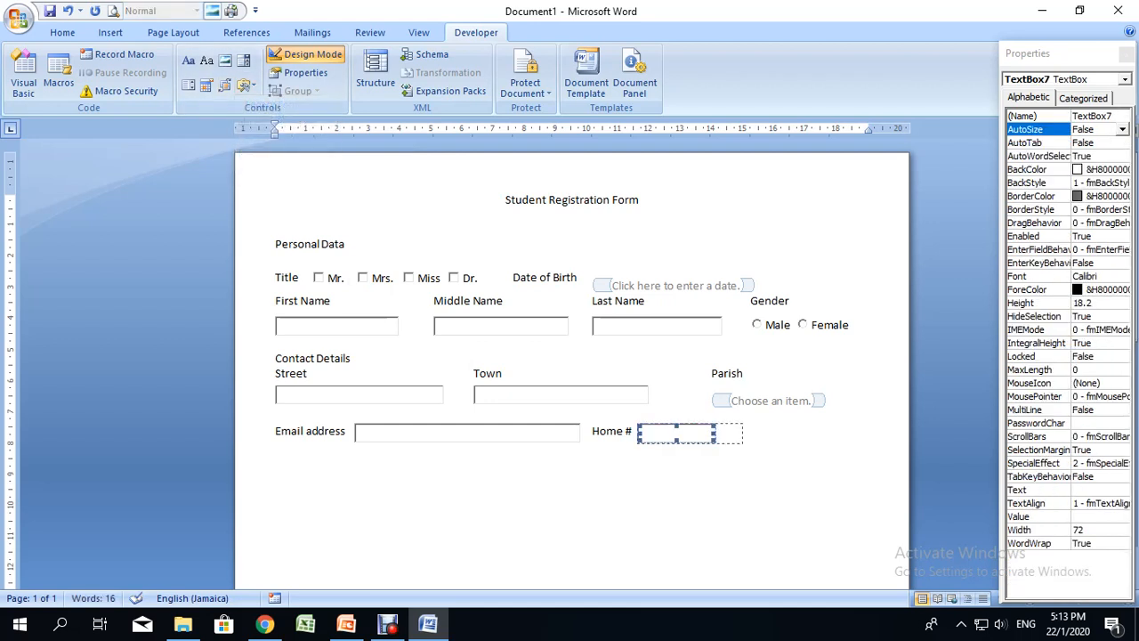
left_click_drag(742, 433, 742, 433)
- Insert an ActiveX label captioned "Cell #" after the Home # text box and narrow it to fit its caption
left_click(745, 436)
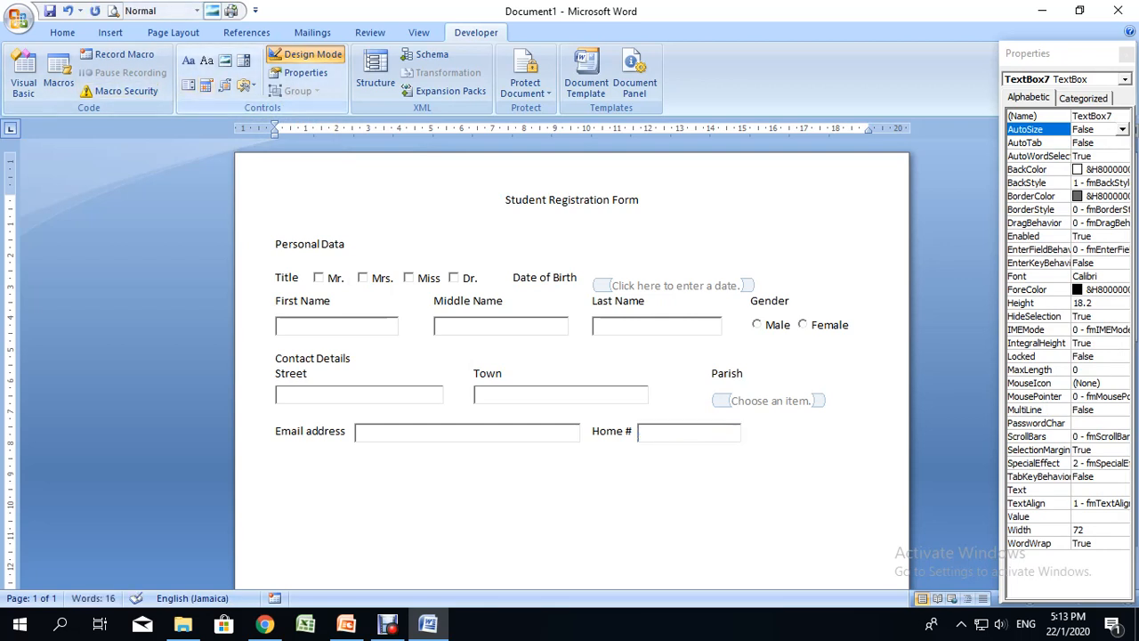
left_click(245, 85)
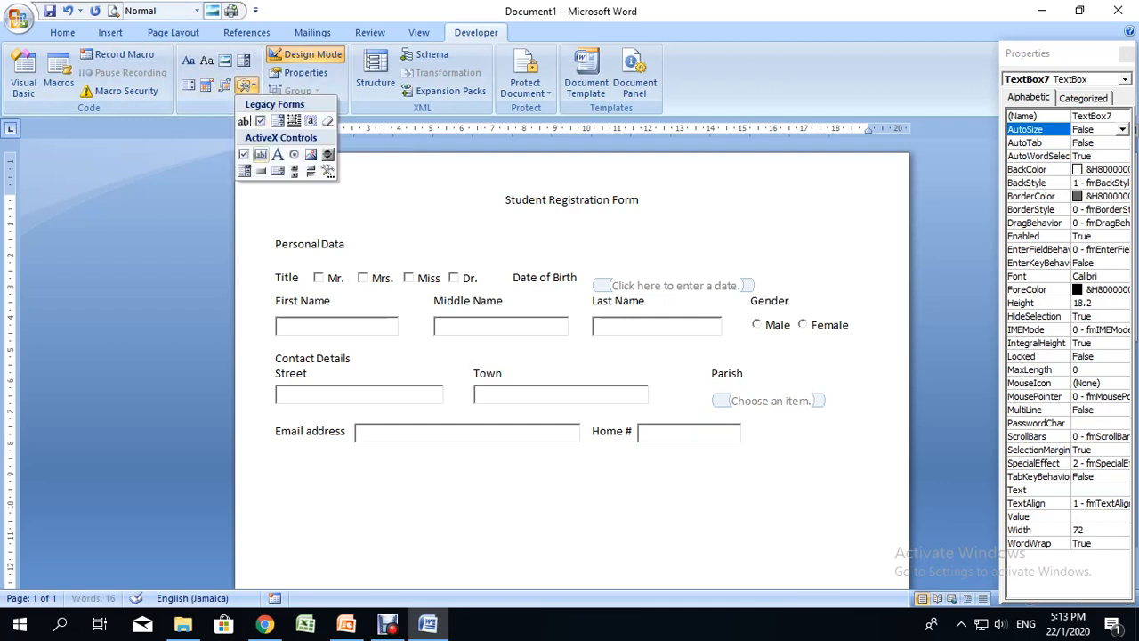
left_click(277, 154)
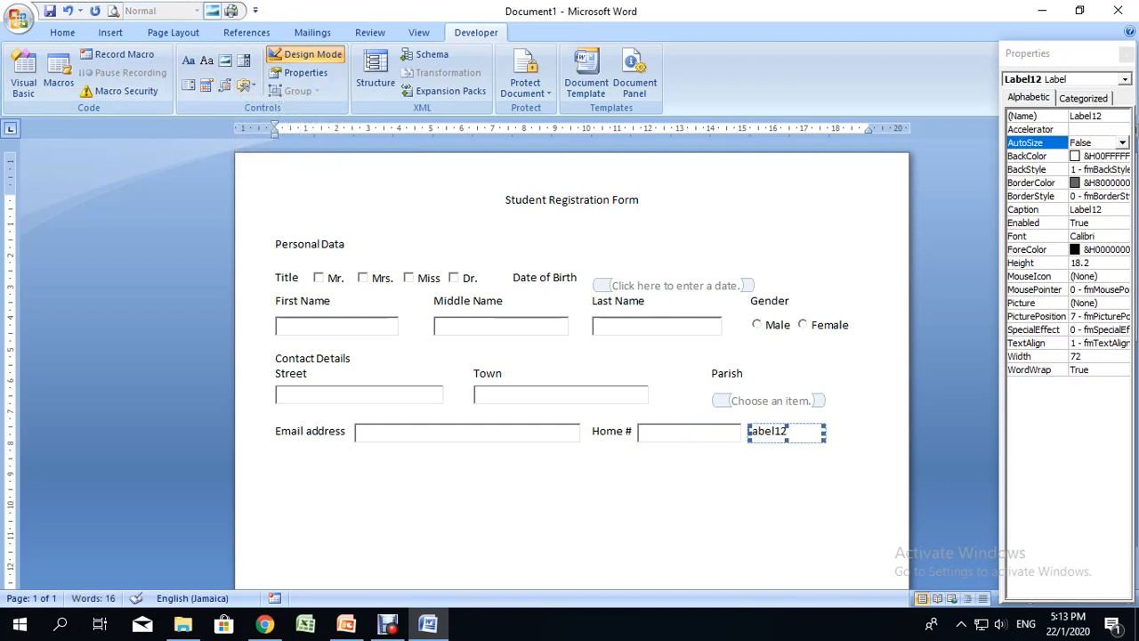
left_click(1024, 209)
left_click_drag(1102, 209, 1073, 209)
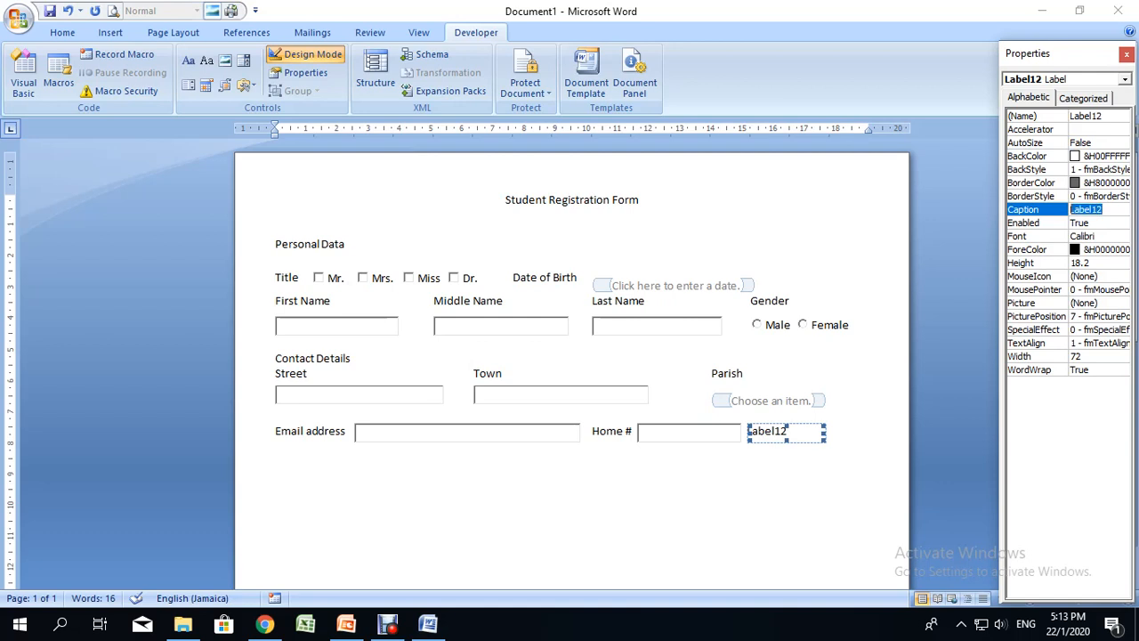
type("Cell #")
key("Return")
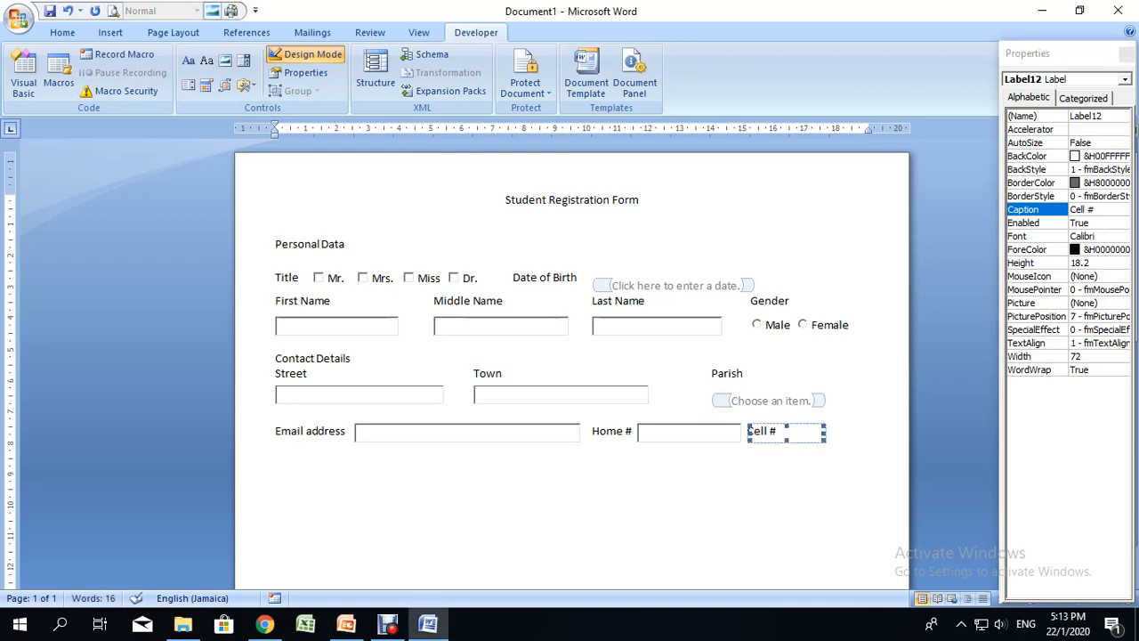
left_click_drag(824, 433, 781, 433)
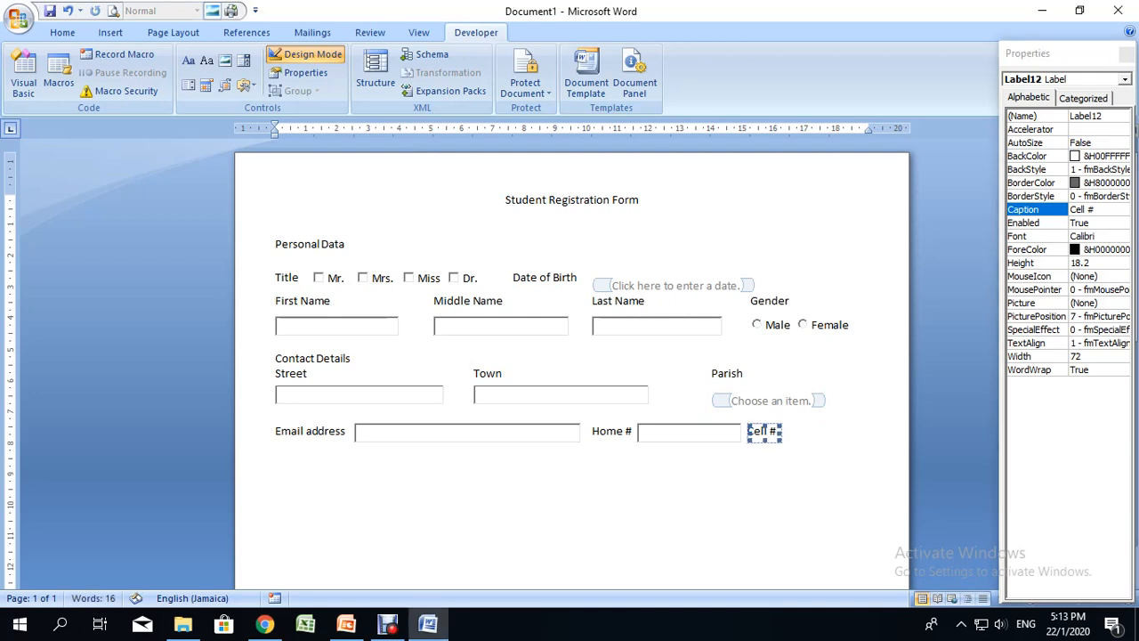
- Insert an ActiveX text box beside the Cell # label
left_click(783, 436)
left_click(243, 84)
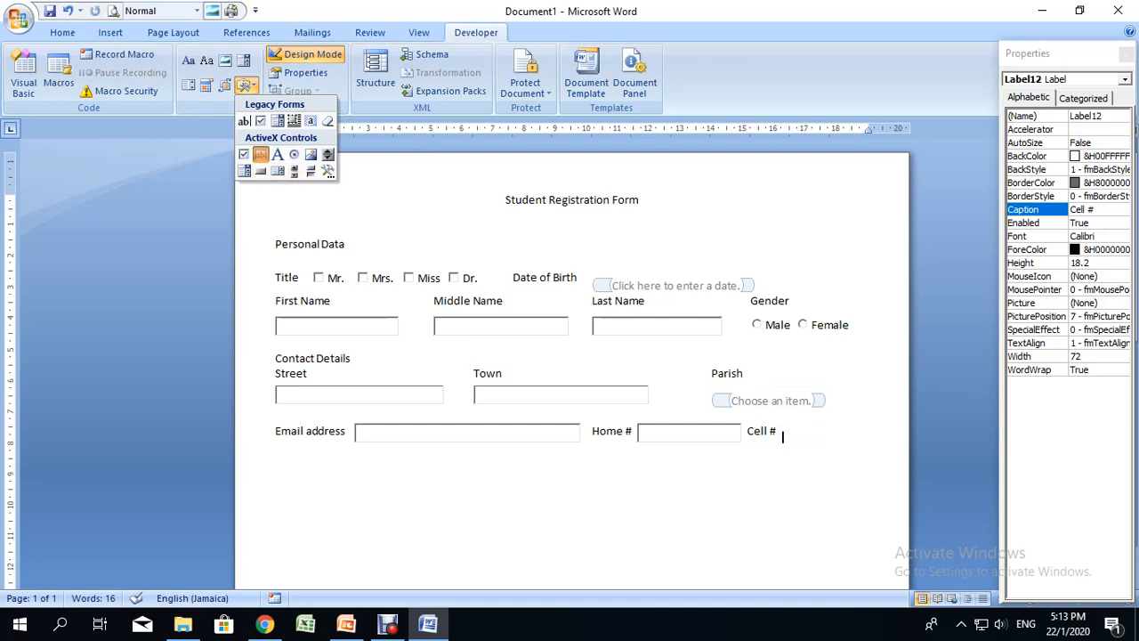
left_click(260, 154)
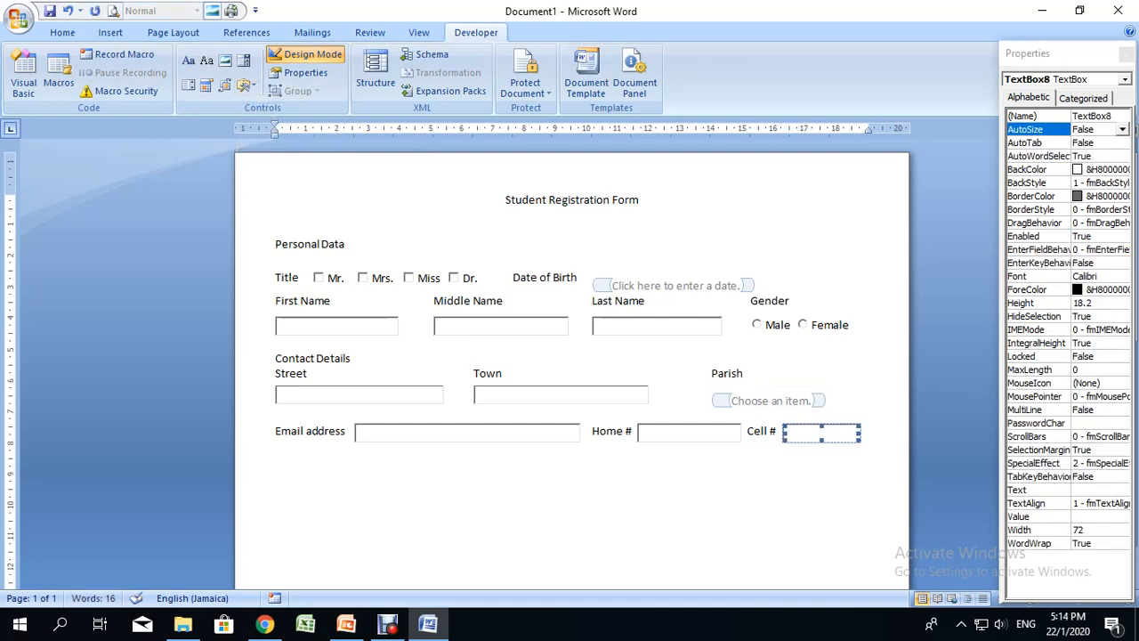
- Start a new line below the email address and phone number row
left_click(739, 285)
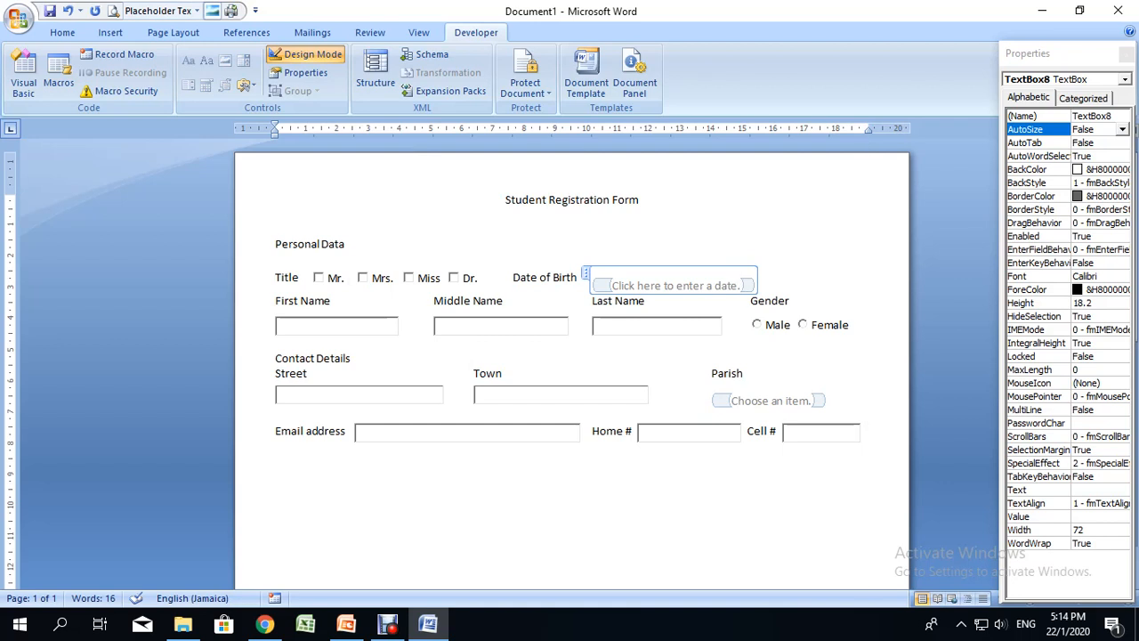
left_click(862, 436)
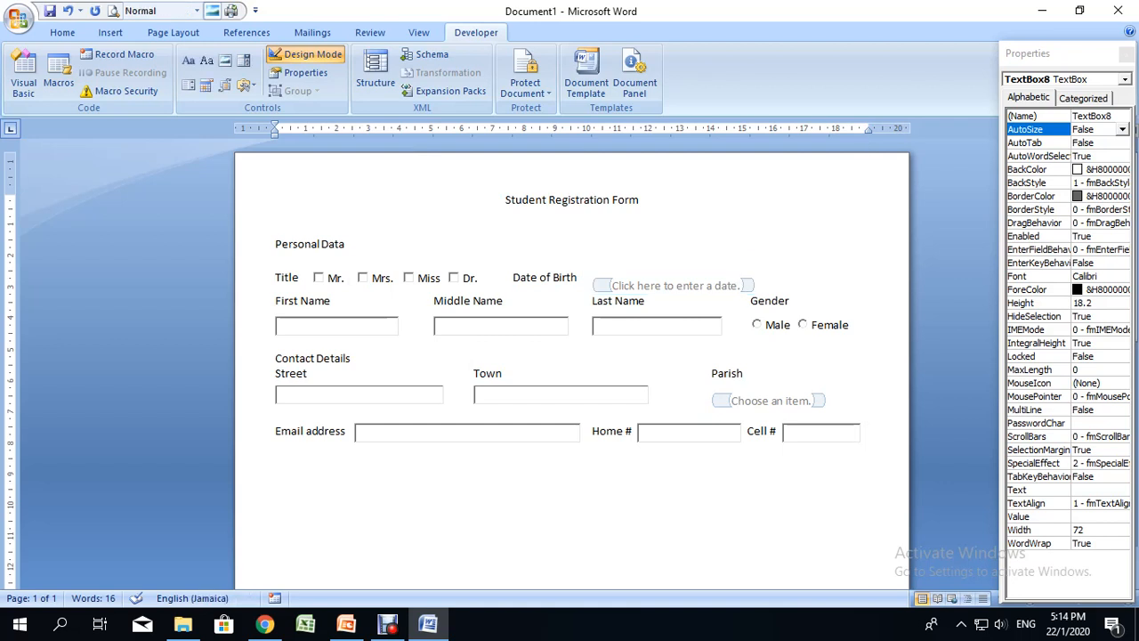
key("Return")
scroll(570, 356, "down", 1)
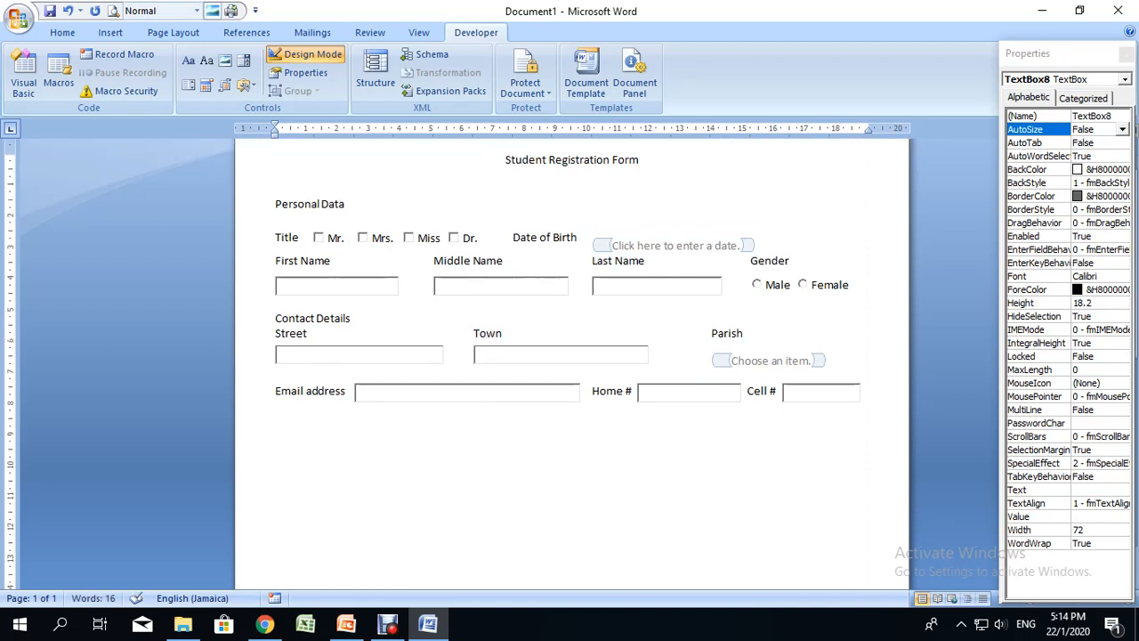
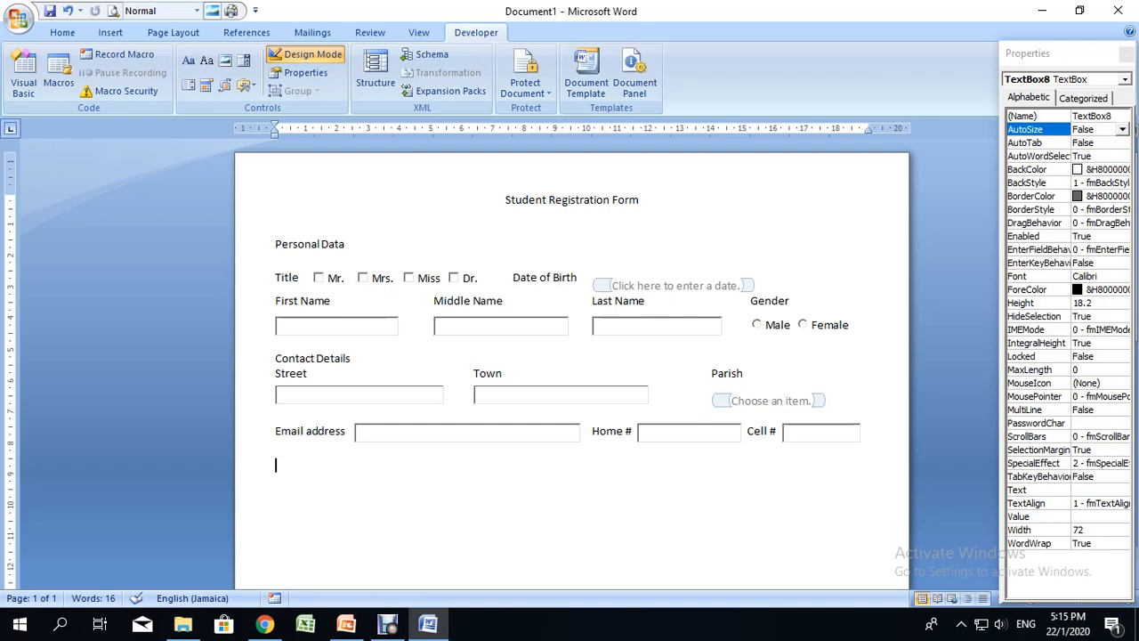
scroll(571, 365, "down", 1)
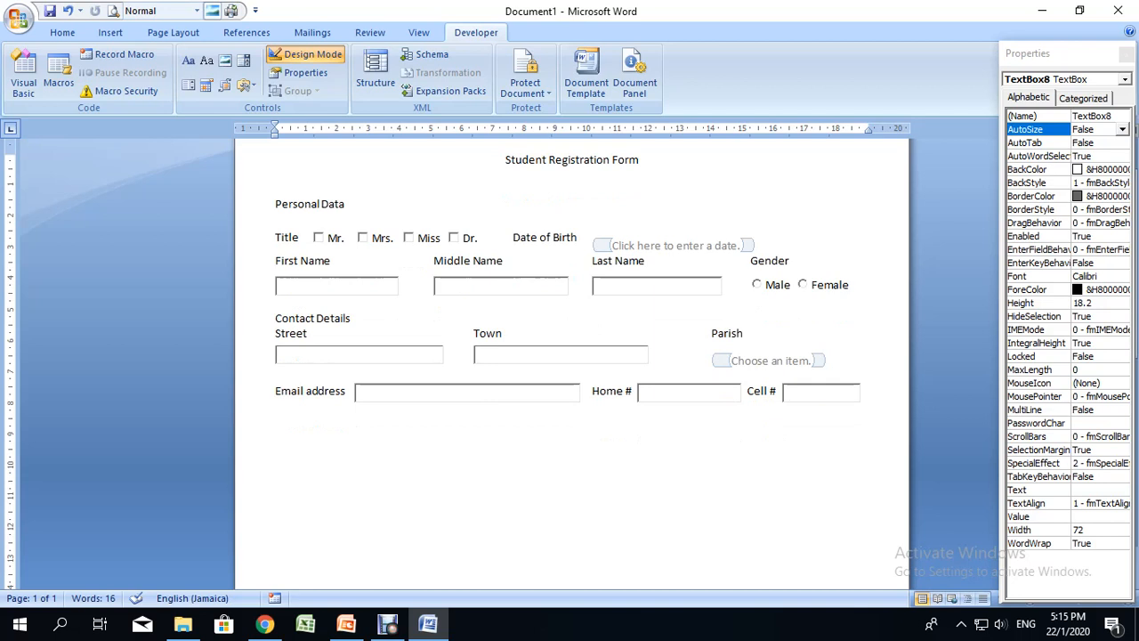
type("Se")
key("BackSpace")
key("BackSpace")
- Insert an ActiveX label on the new line and caption it "Highest Educational Level"
left_click(244, 86)
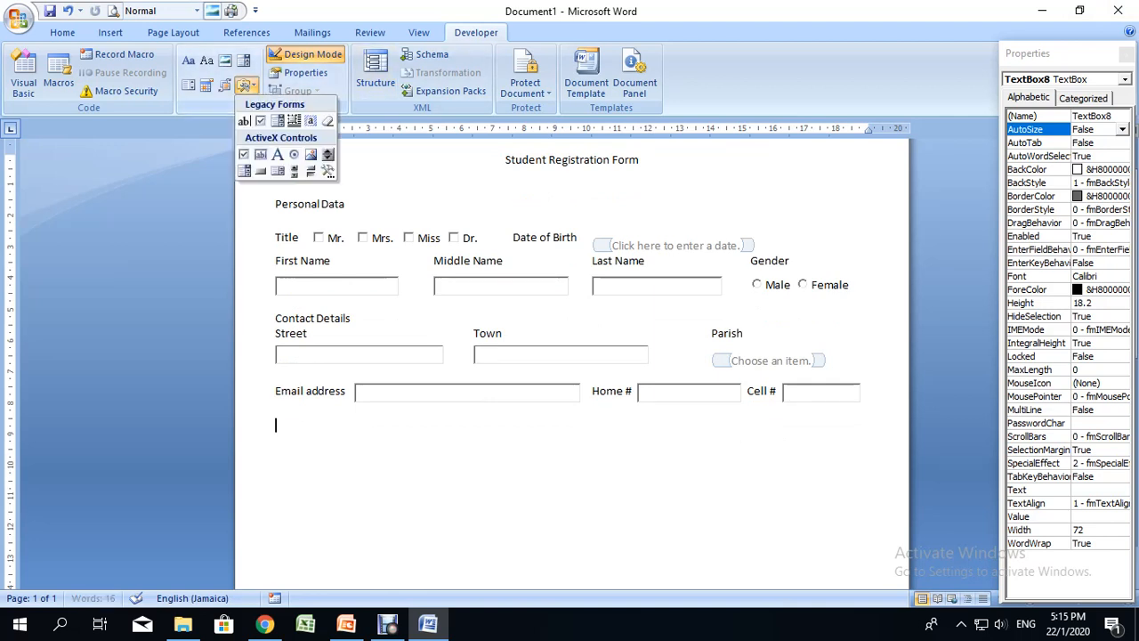
left_click(276, 154)
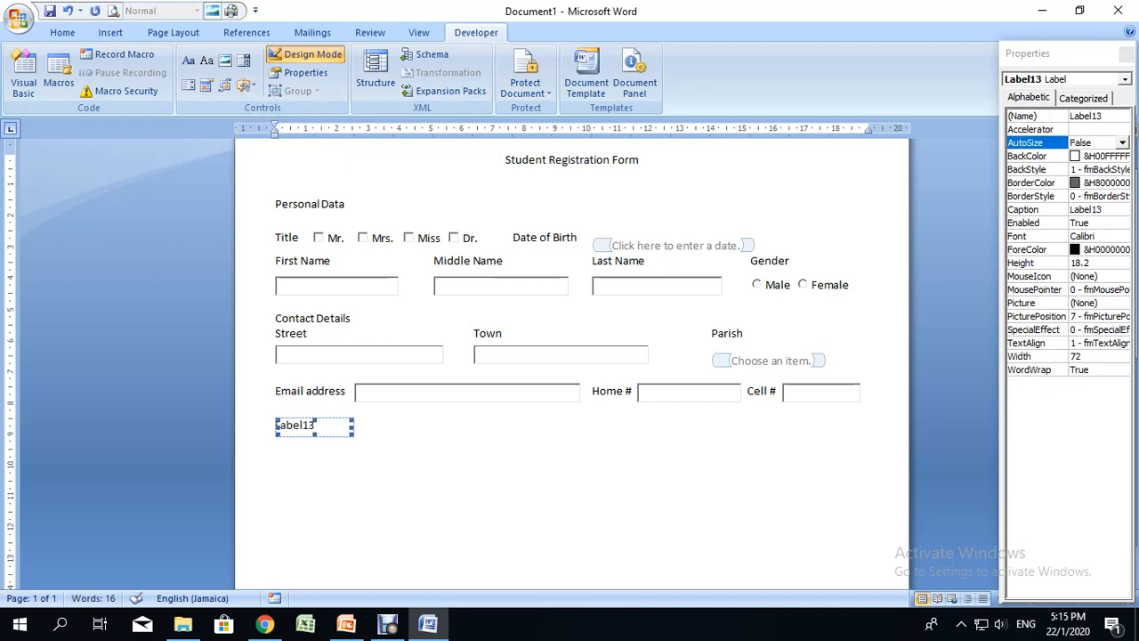
left_click(1024, 210)
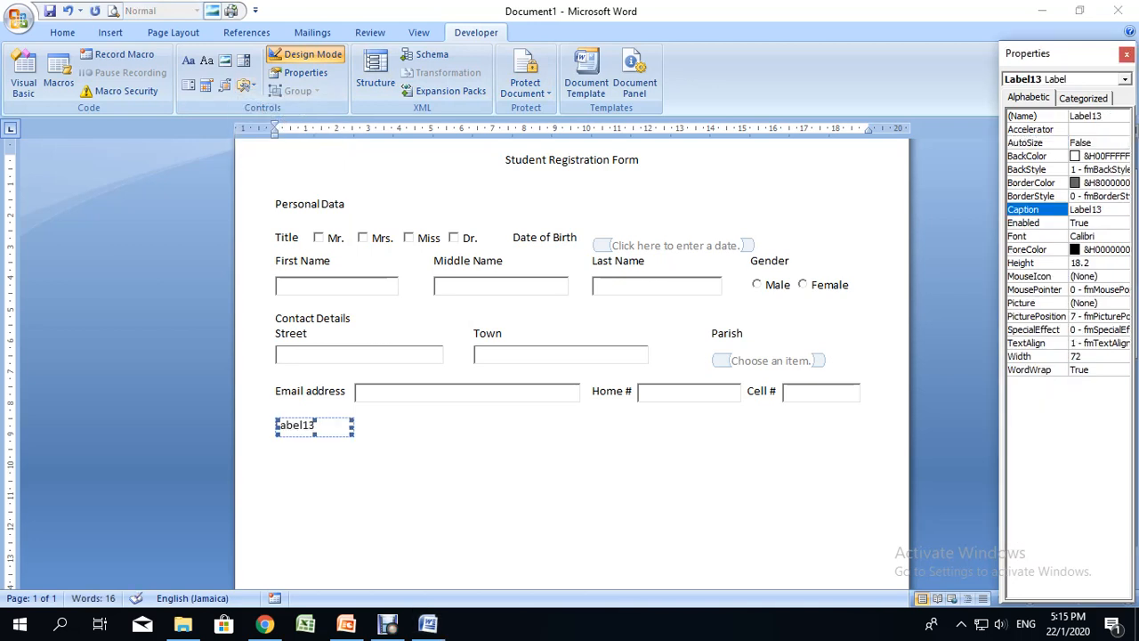
type("Highe")
type("st Educ")
type("ationa")
type("l Leve")
key("Return")
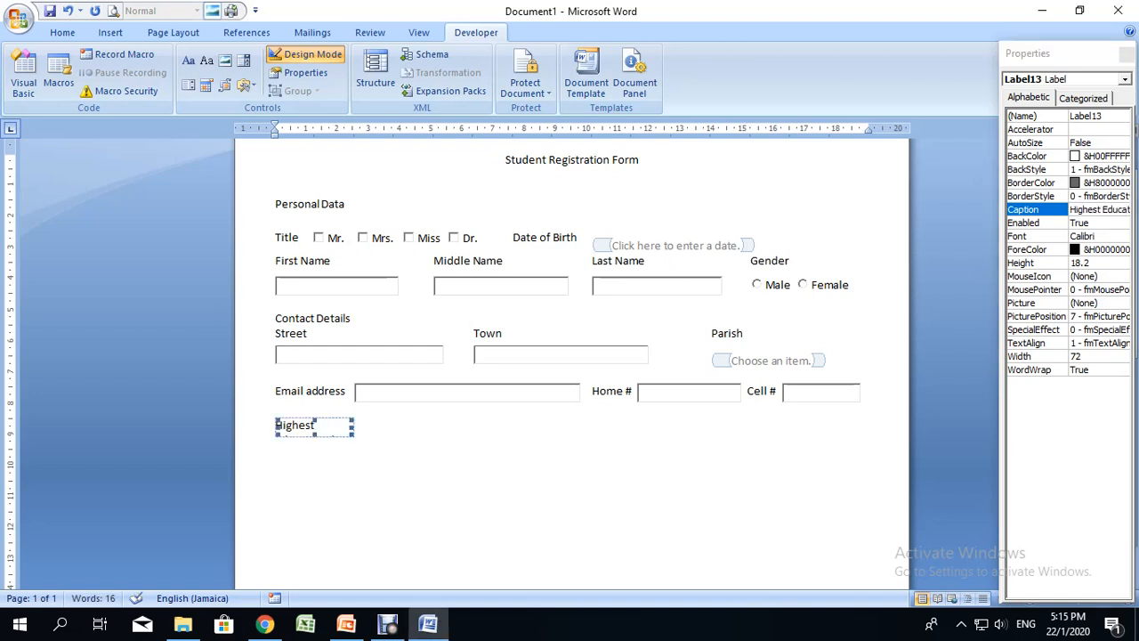
- Resize the Highest Educational Level label to fit its caption on one line and place the cursor directly after it
left_click_drag(315, 435, 315, 442)
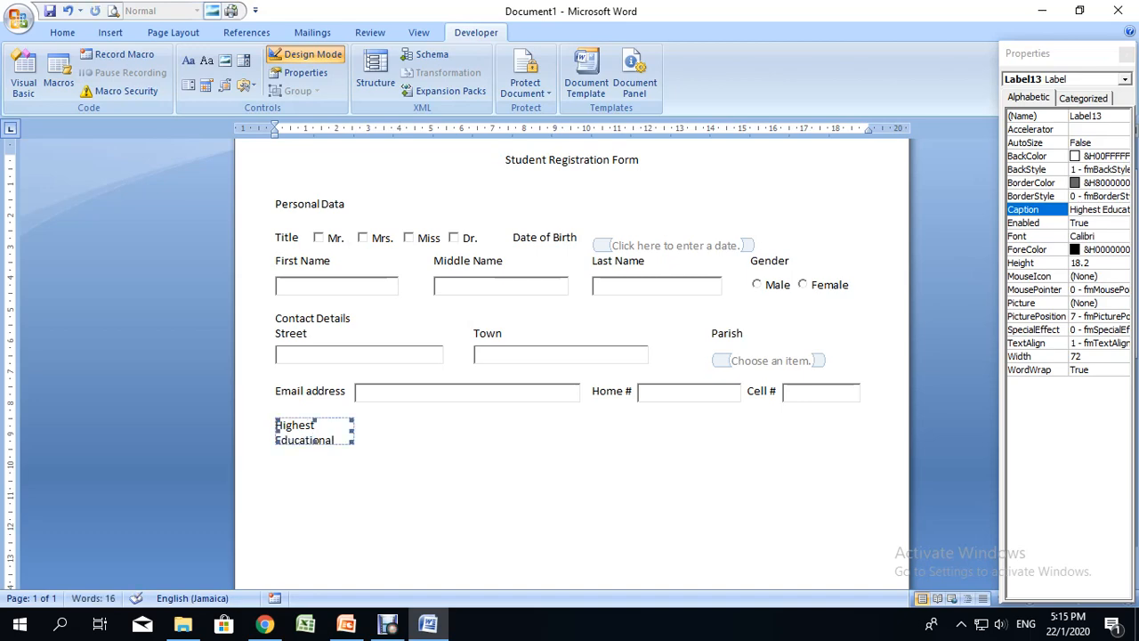
left_click(275, 440)
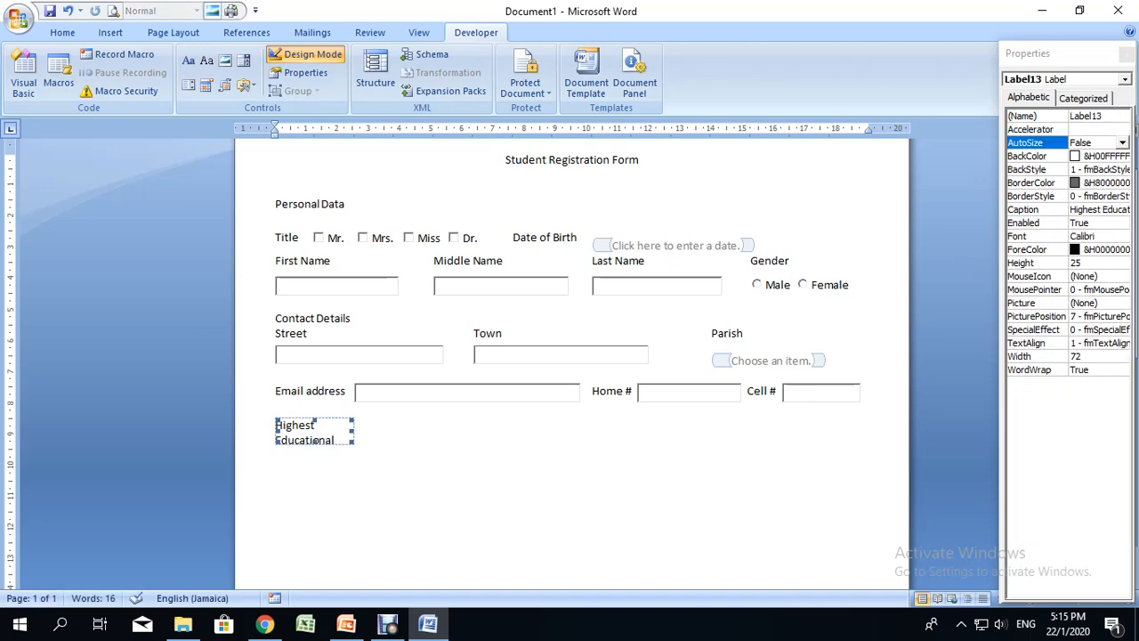
left_click_drag(315, 443, 401, 436)
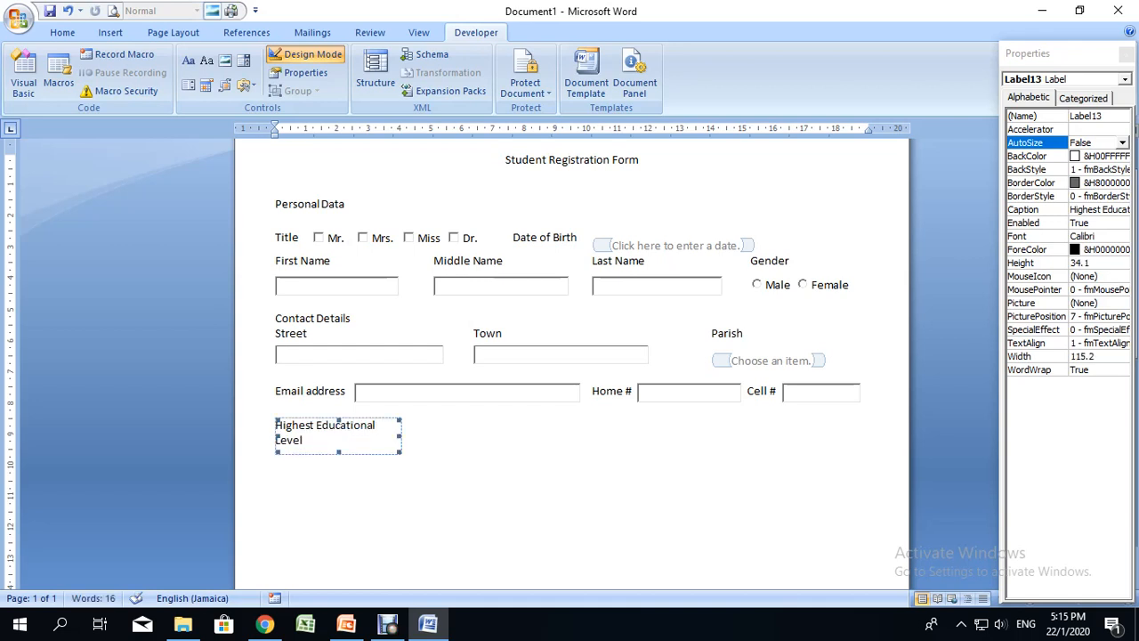
left_click_drag(402, 436, 453, 436)
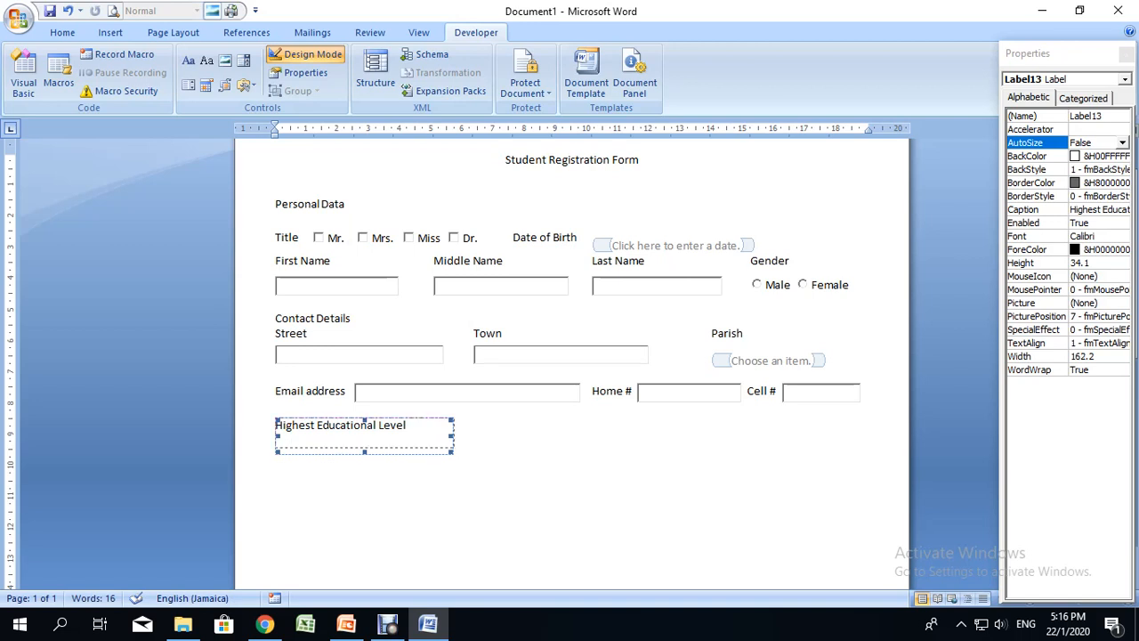
left_click_drag(365, 452, 416, 427)
left_click(419, 429)
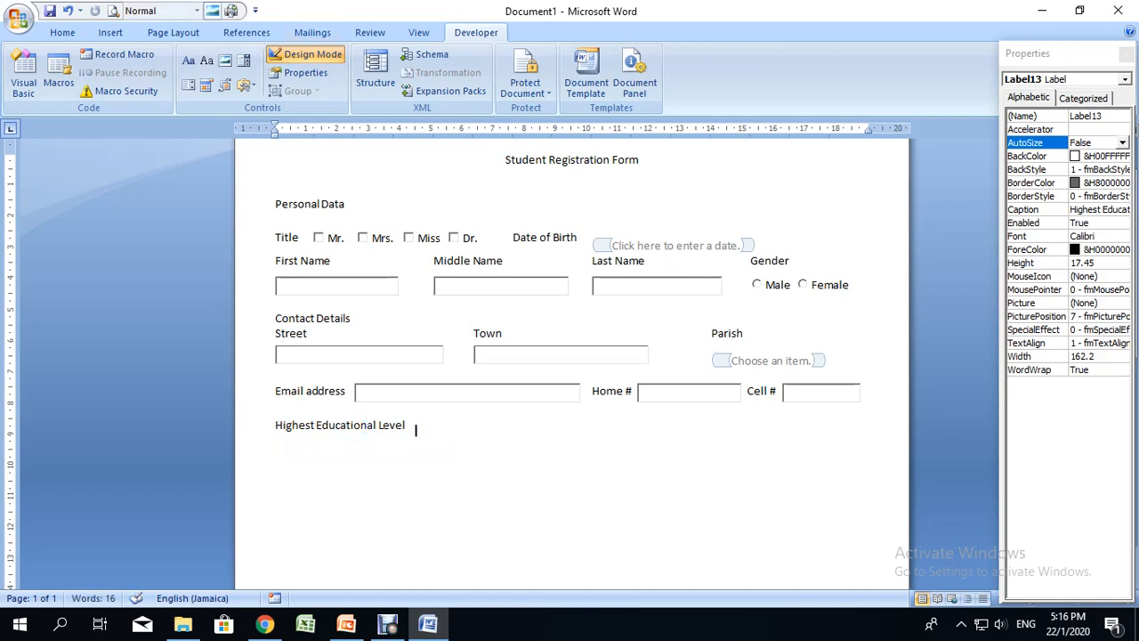
- Insert a drop-down list content control beside the Highest Educational Level label and open its properties
left_click(244, 85)
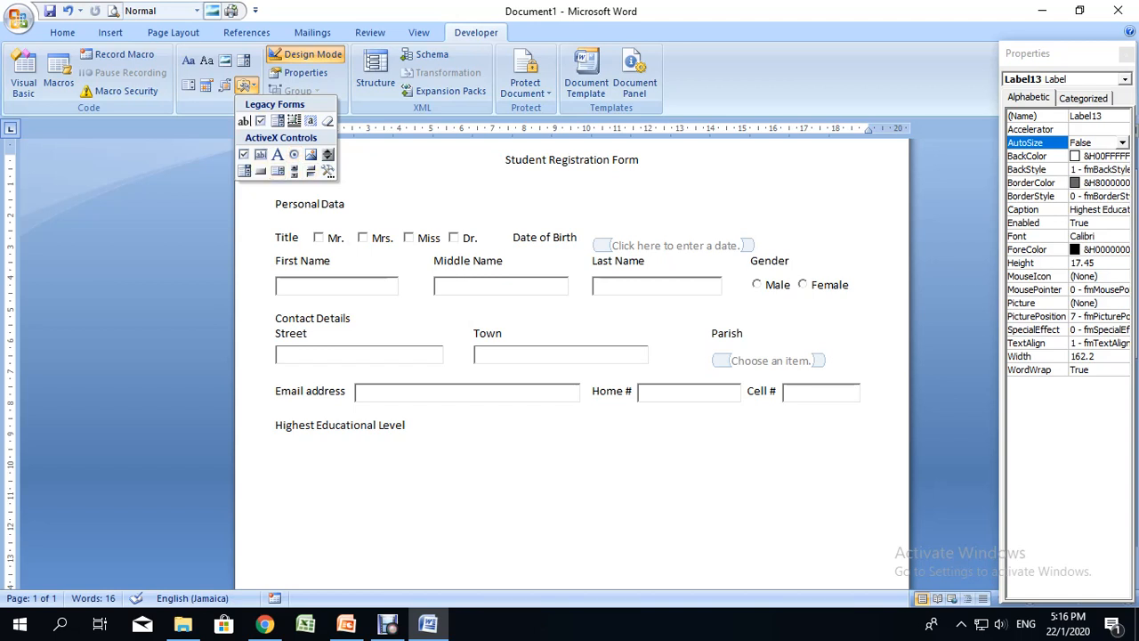
left_click(188, 85)
right_click(474, 431)
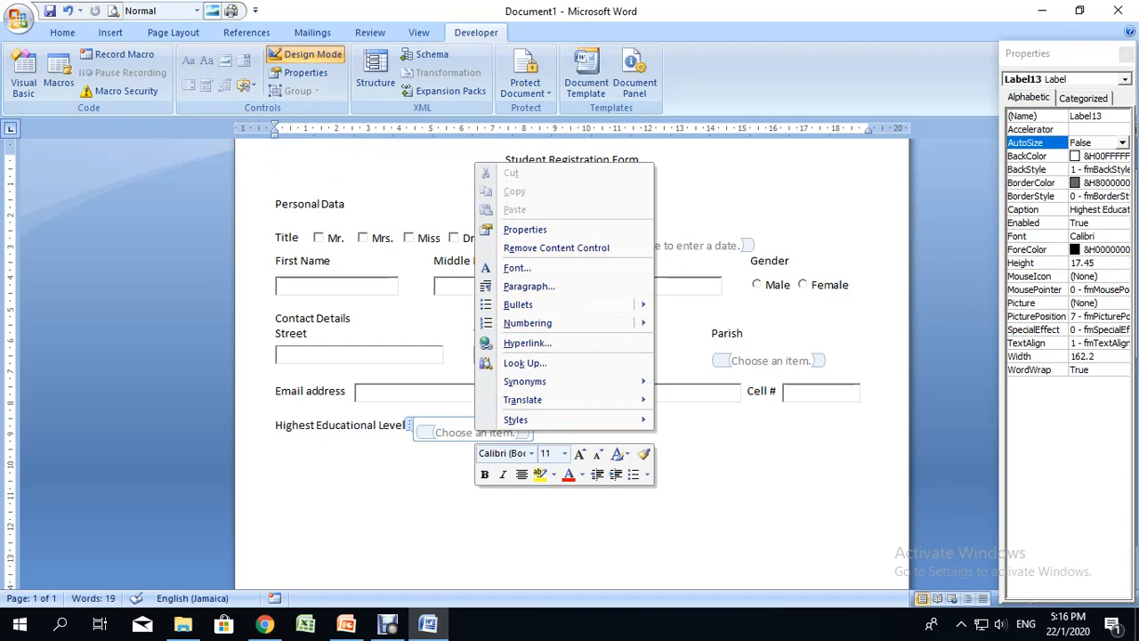
left_click(525, 230)
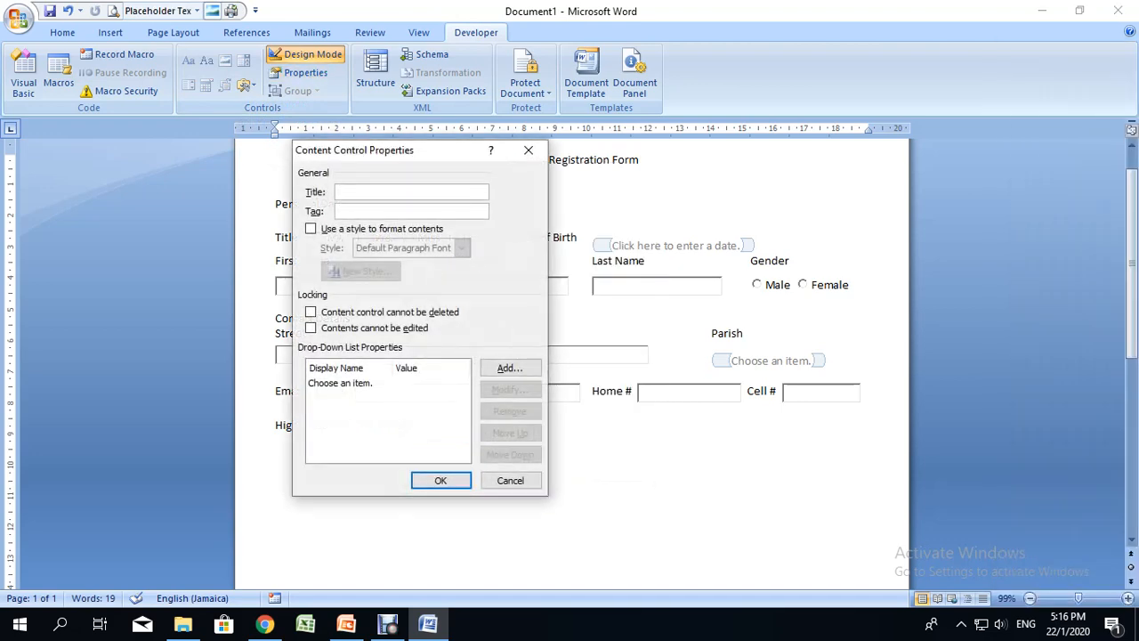
- Add the choices Primary, Secondary and Tertiary to the educational level drop-down list and apply them
left_click(510, 367)
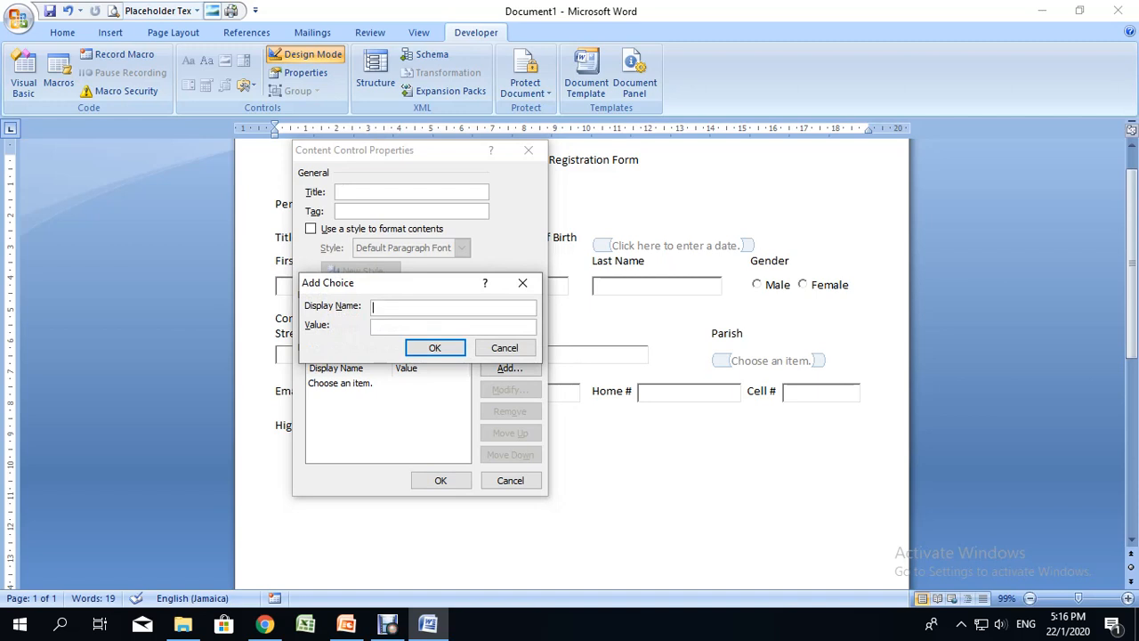
type("Primary")
left_click(435, 347)
left_click(510, 368)
type("Seconda")
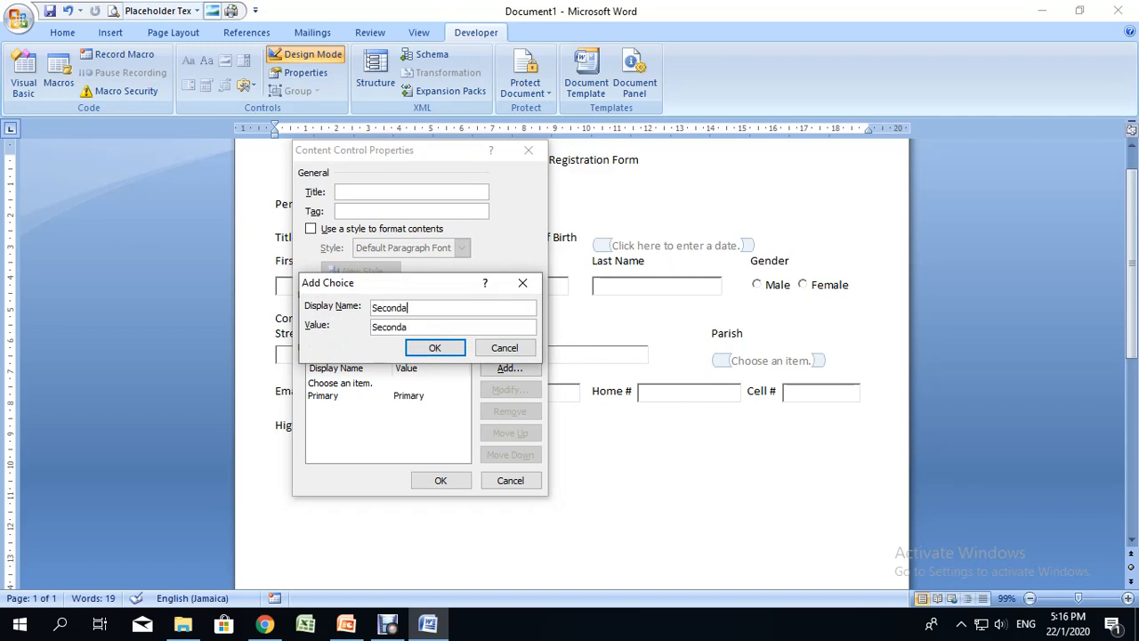
type("ry")
key("Return")
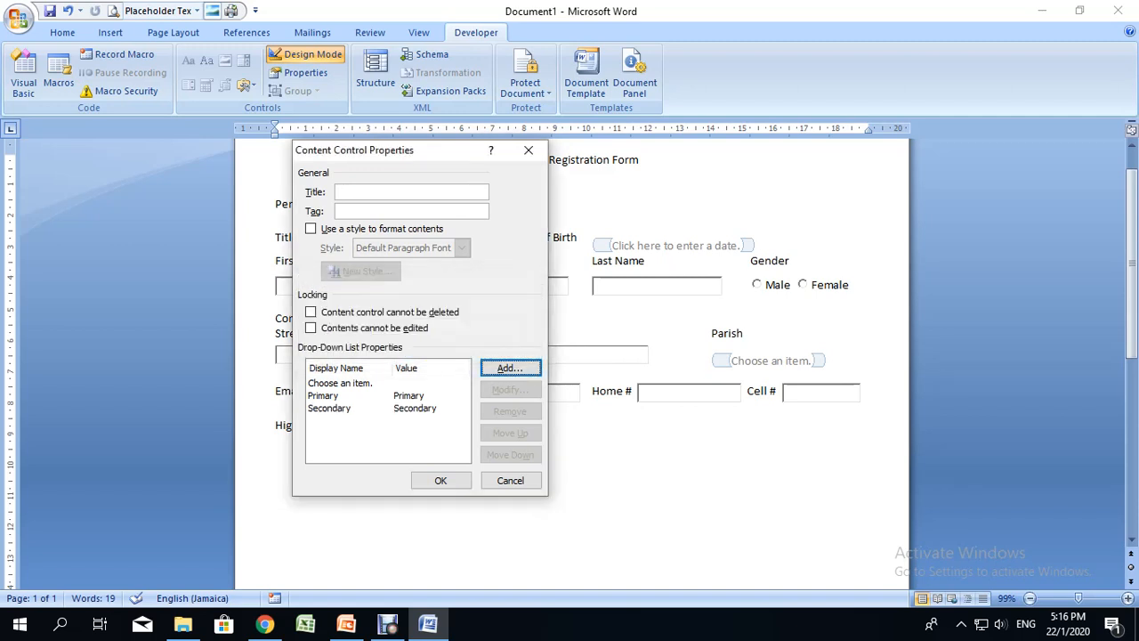
key("Return")
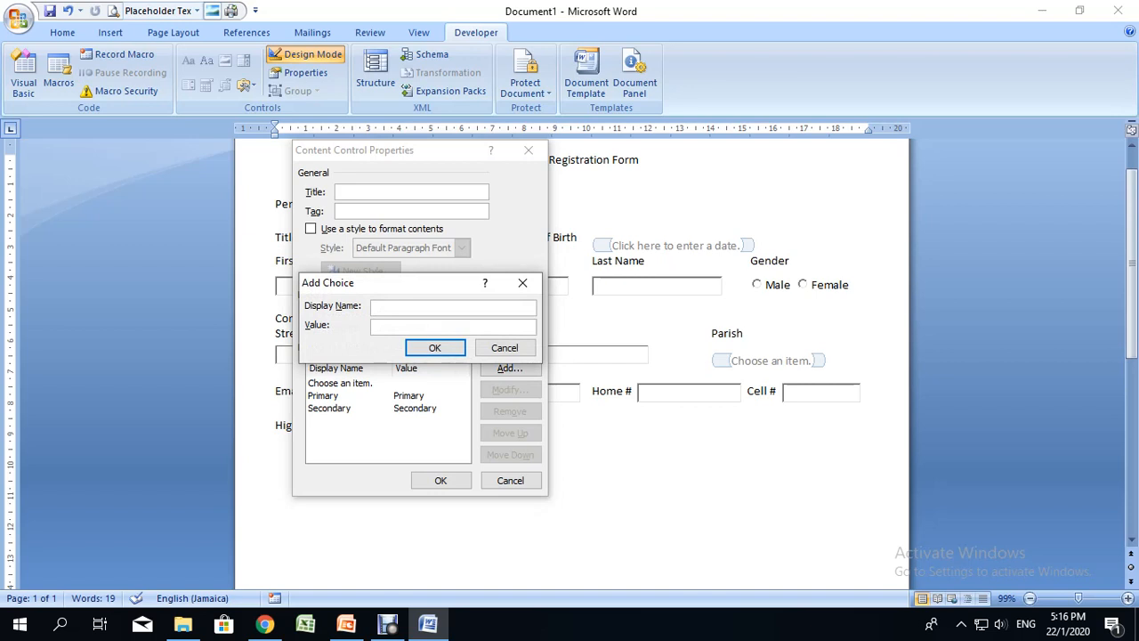
type("Teri")
type("tiary")
key("Return")
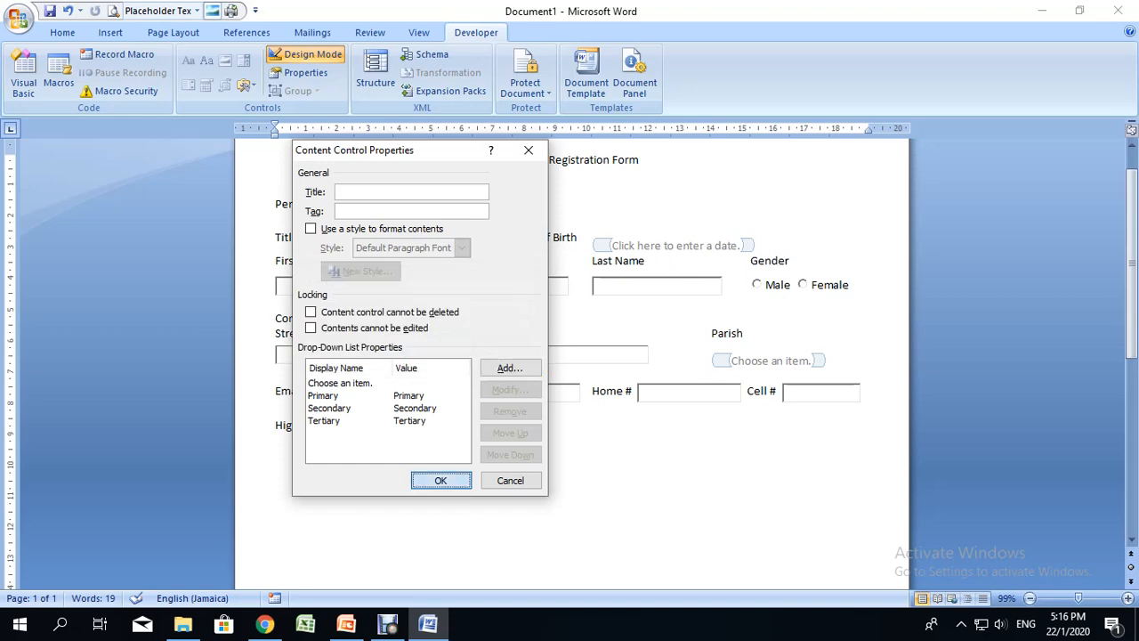
key("Return")
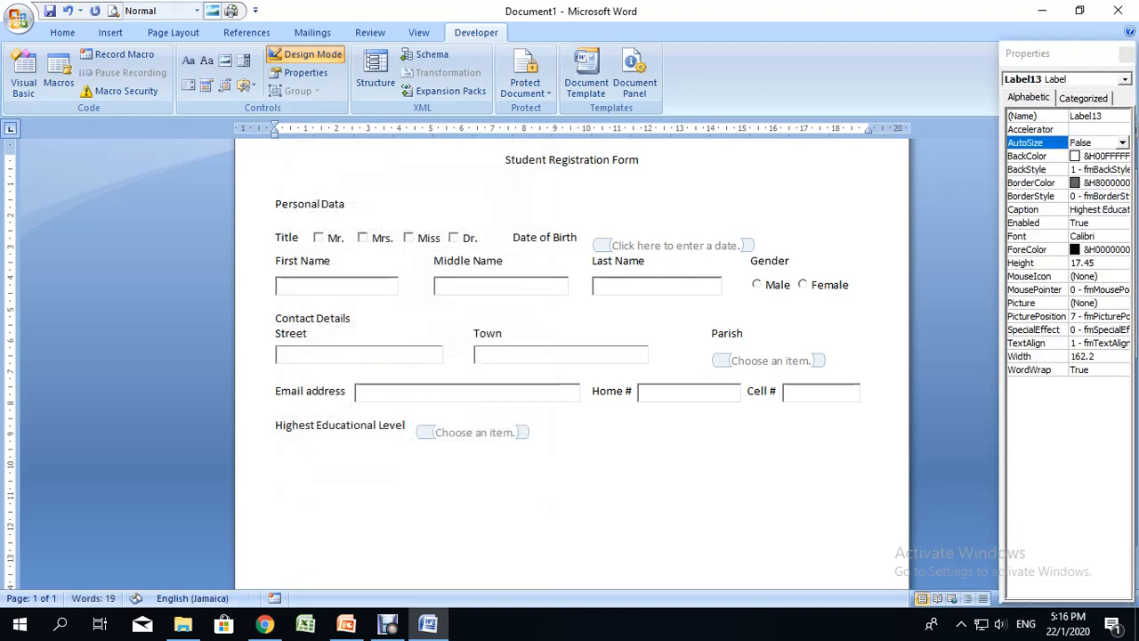
- Insert a table with 2 columns and 8 rows on a new line below the Highest Educational Level row
key("Return")
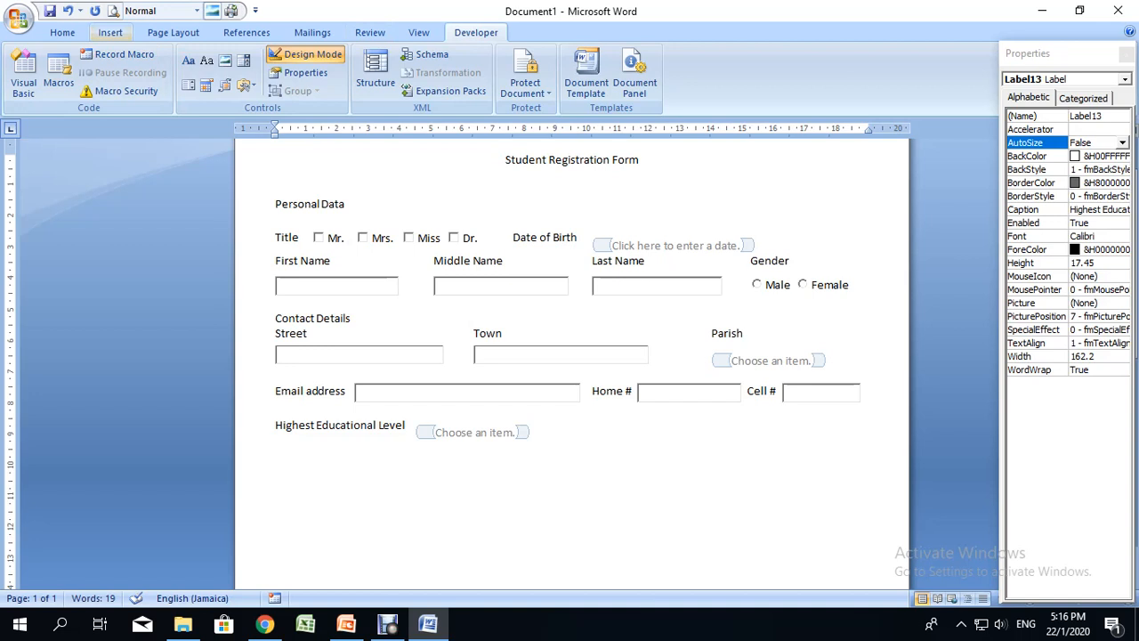
left_click(111, 32)
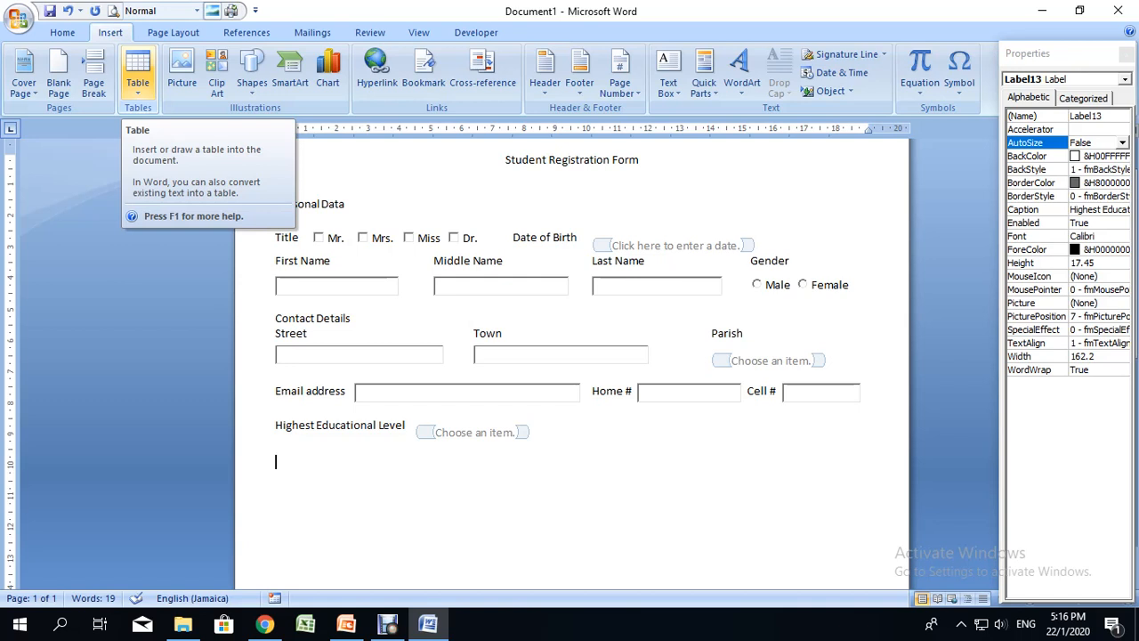
left_click(137, 75)
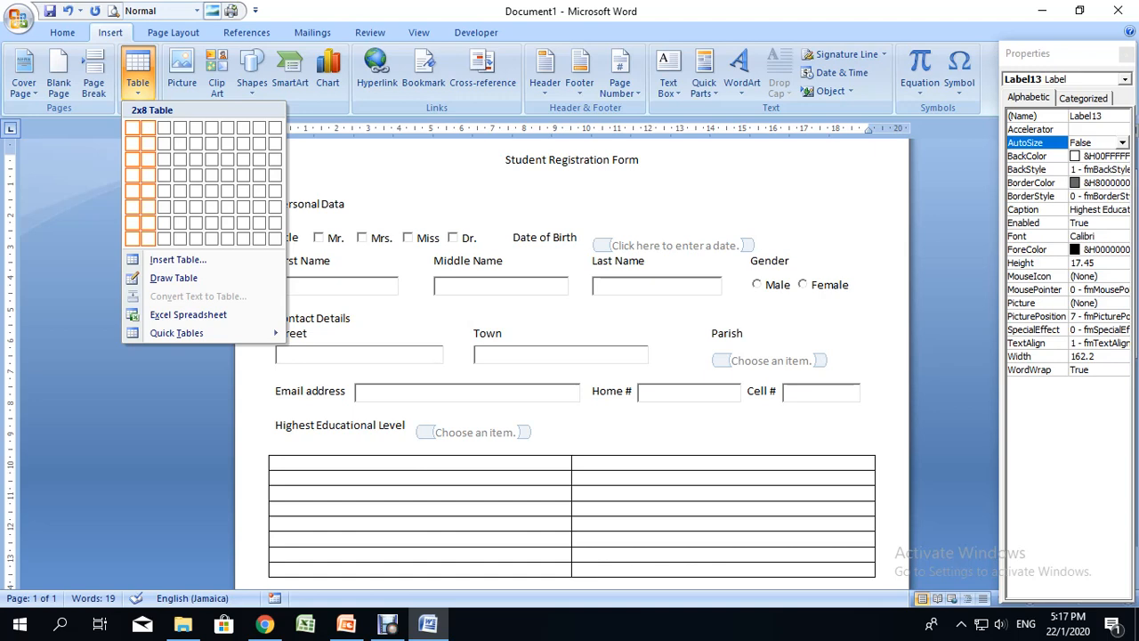
left_click(148, 237)
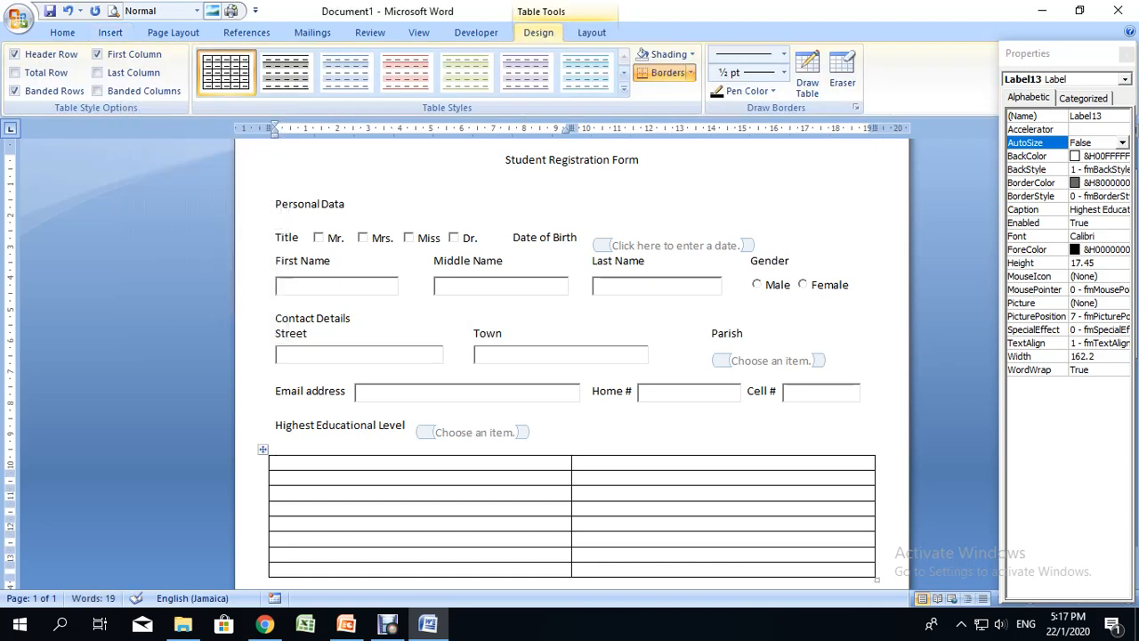
- Enter the table headings Subjects and Grade, and narrow the Grade column to just fit its heading
type("Subject")
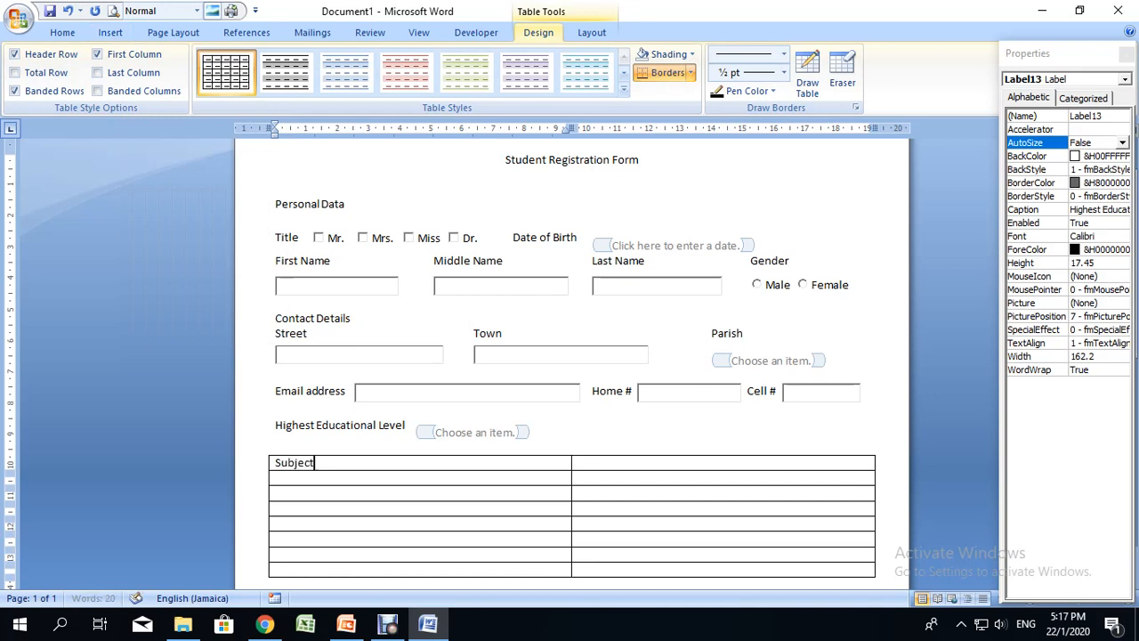
type("s")
key("Tab")
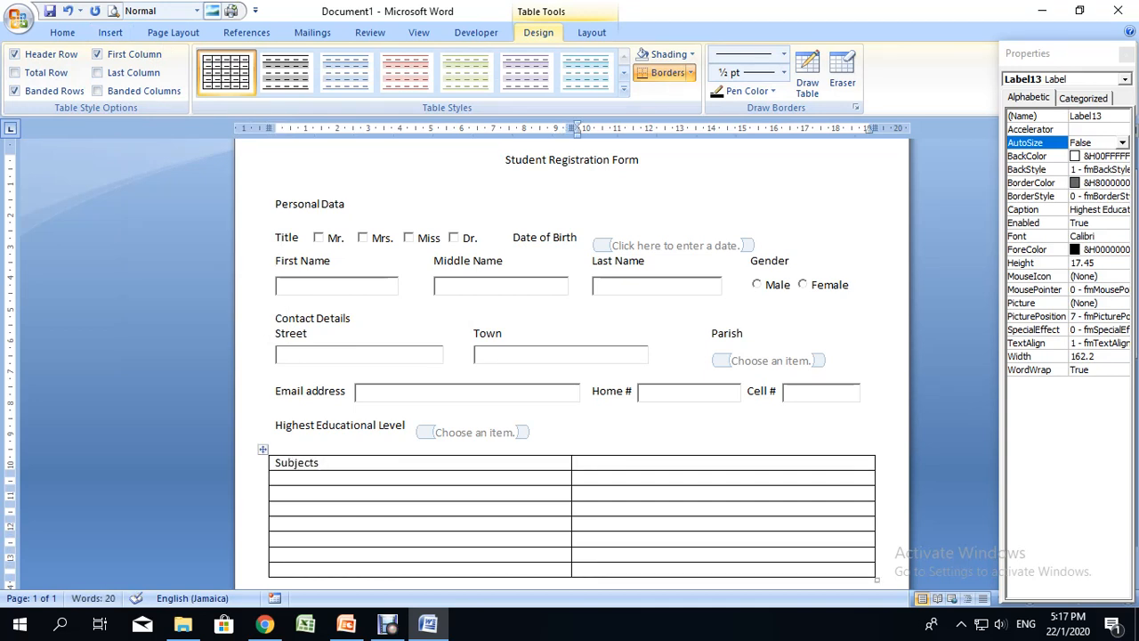
type("Grade")
left_click_drag(870, 128, 626, 128)
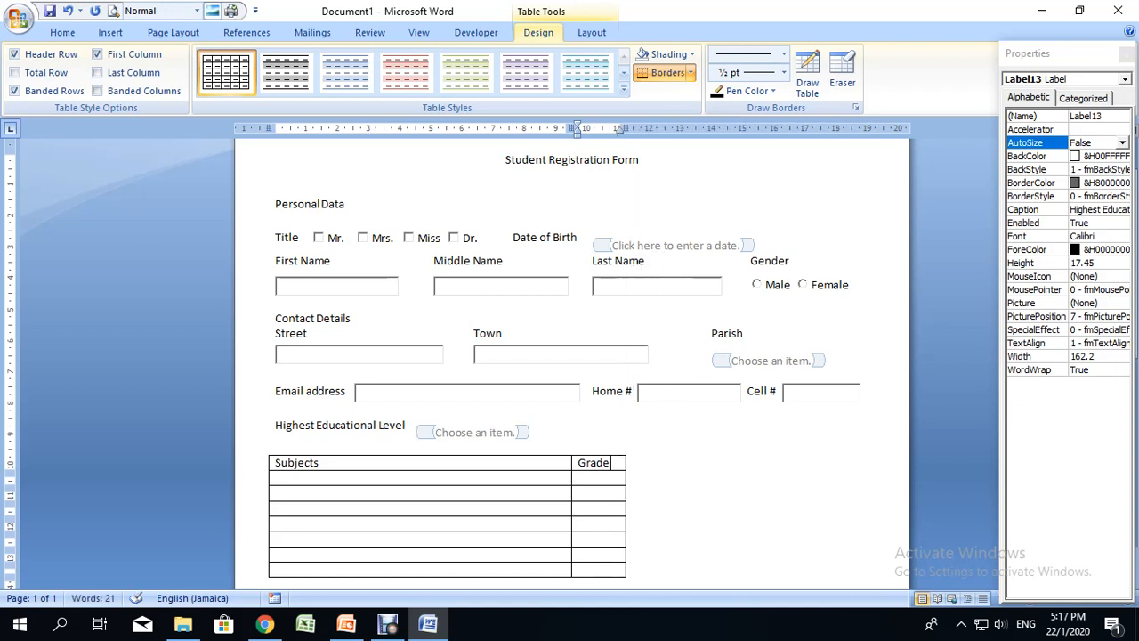
- Insert a legacy drop-down form field in the first cell below the Grade heading
left_click(278, 478)
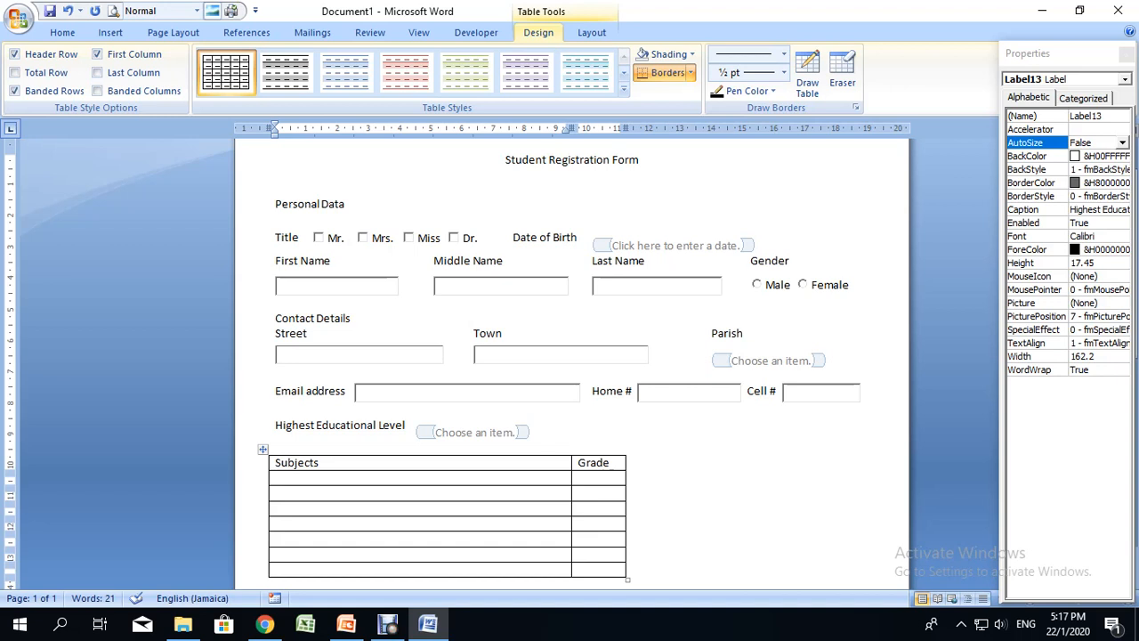
left_click(598, 477)
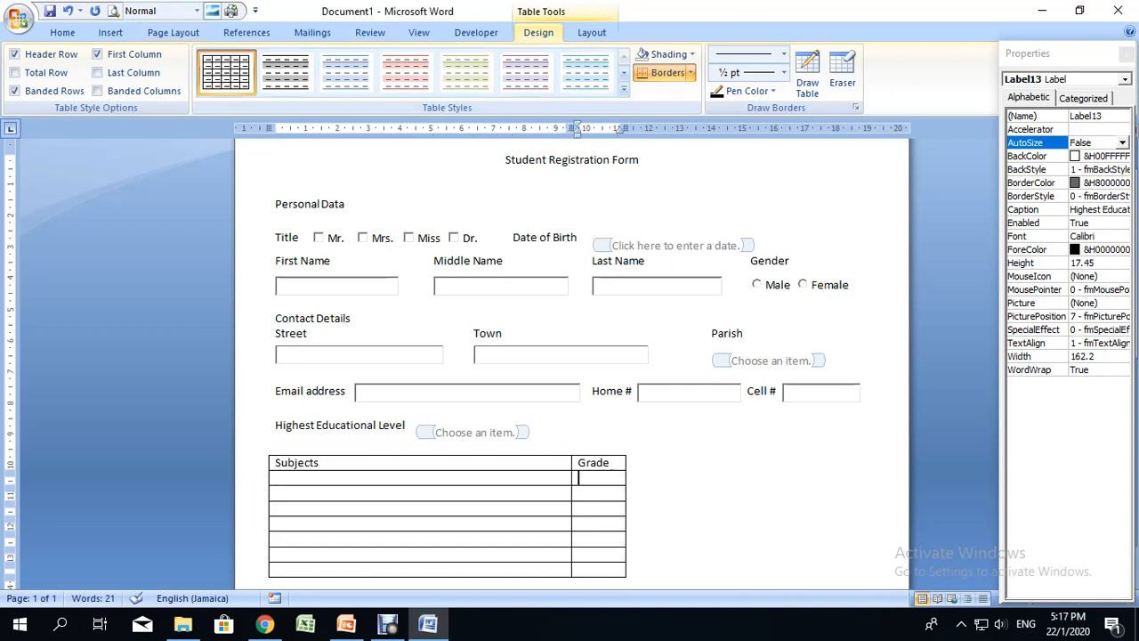
left_click(476, 32)
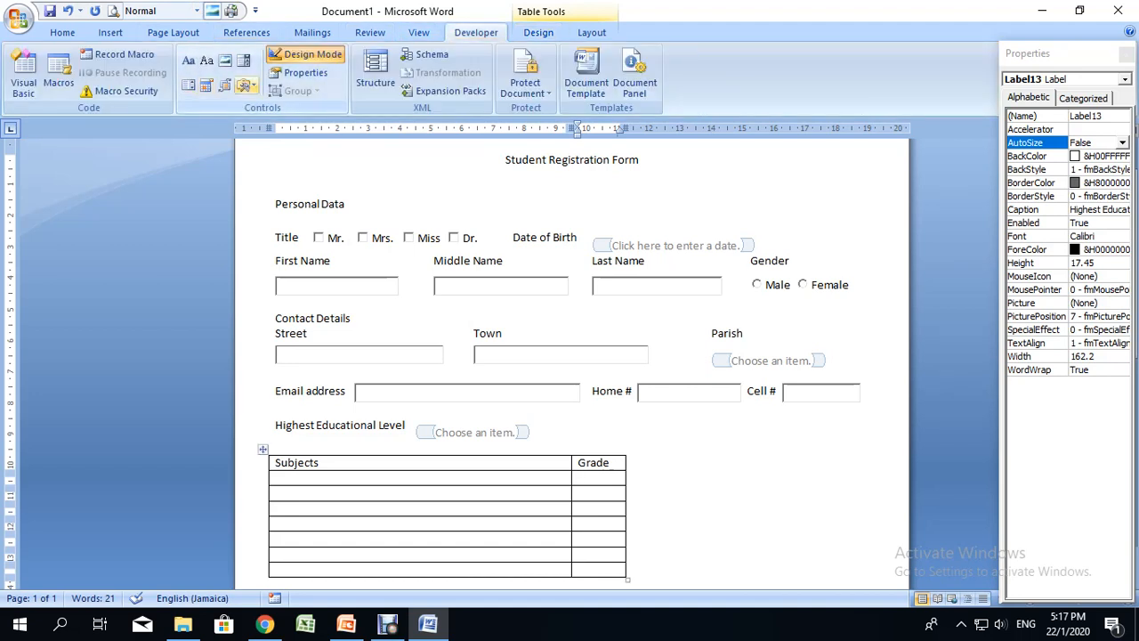
left_click(247, 85)
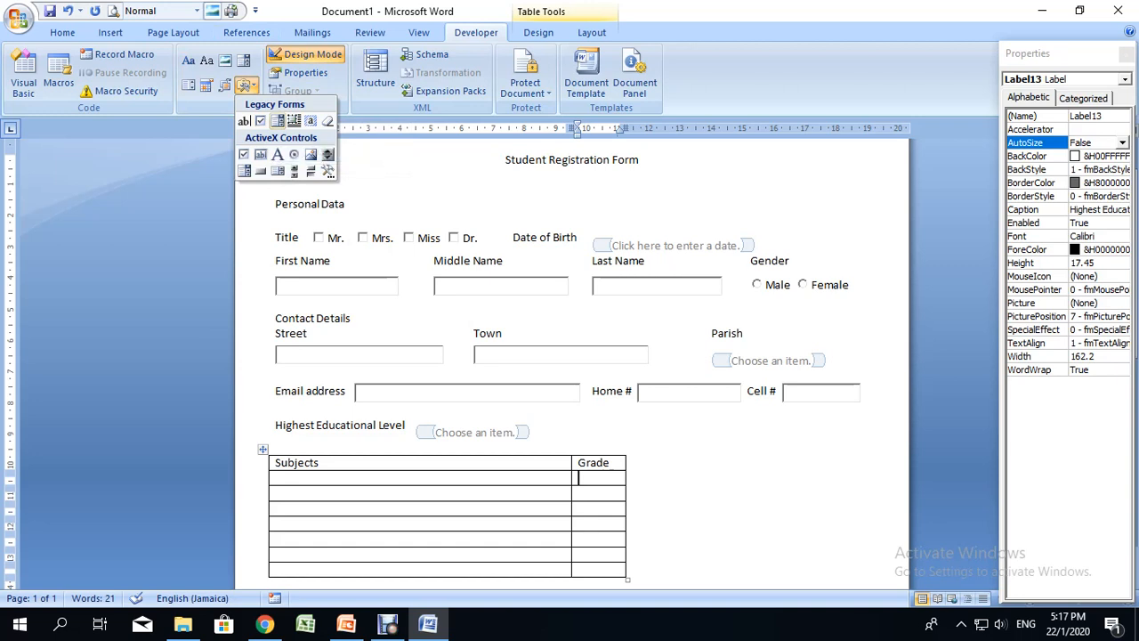
left_click(277, 121)
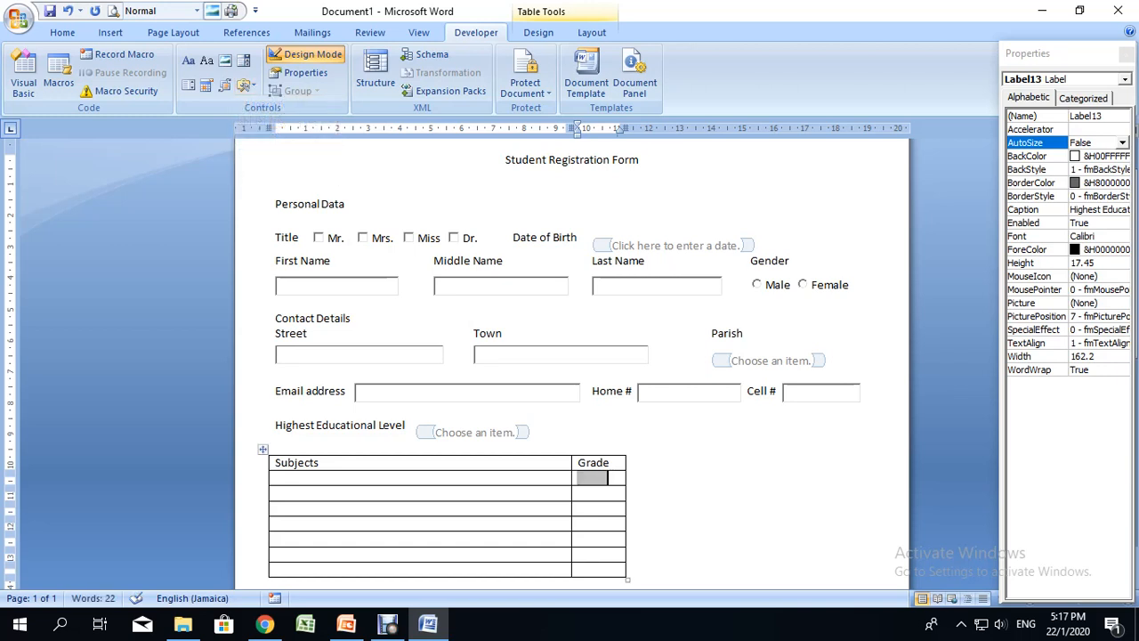
- Insert a legacy drop-down form field in each of the six remaining empty cells of the Grade column
left_click(589, 493)
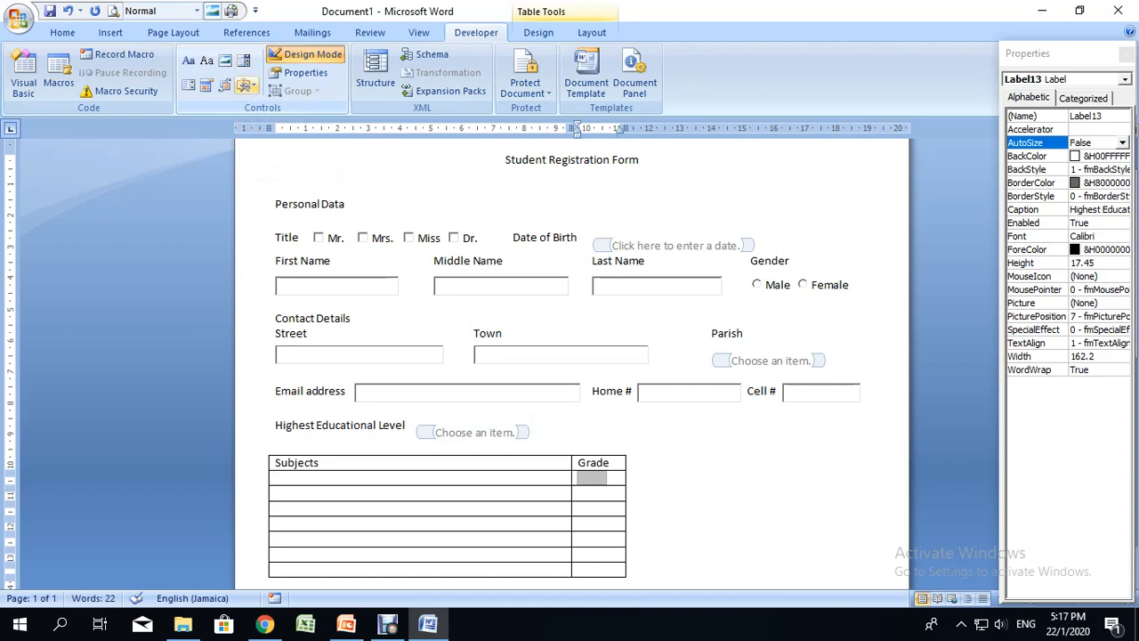
left_click(242, 86)
left_click(276, 120)
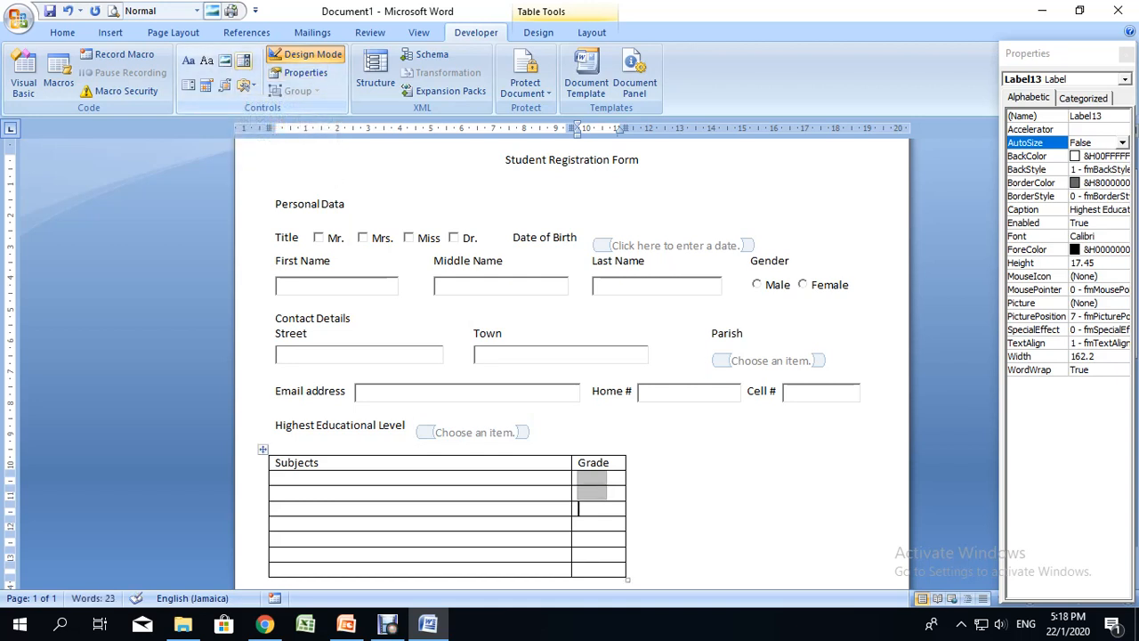
left_click(243, 85)
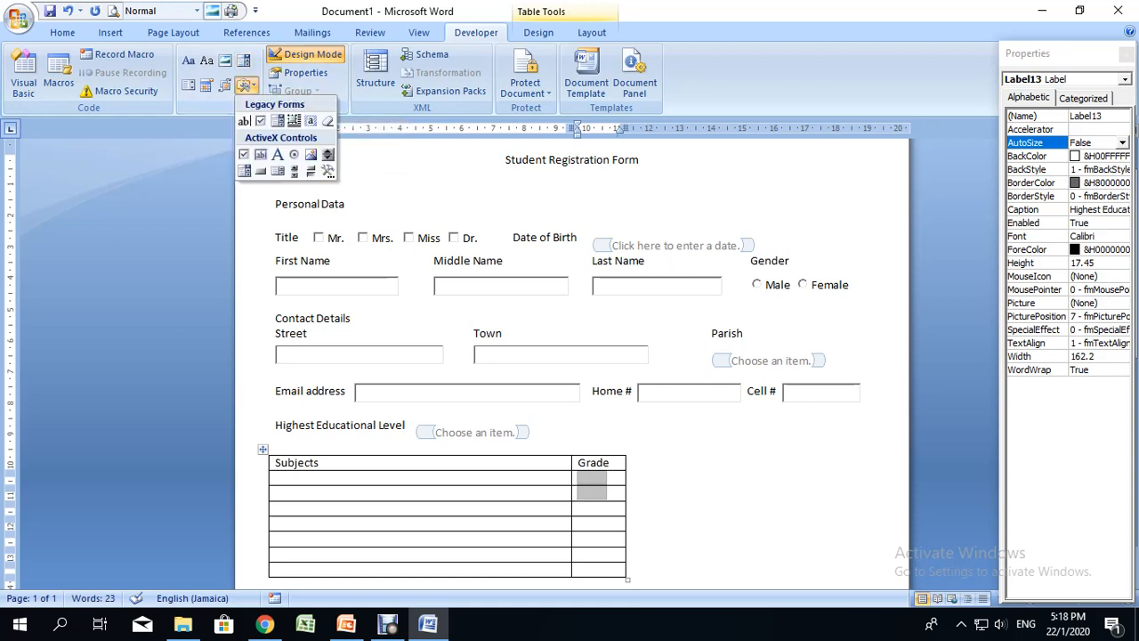
left_click(277, 121)
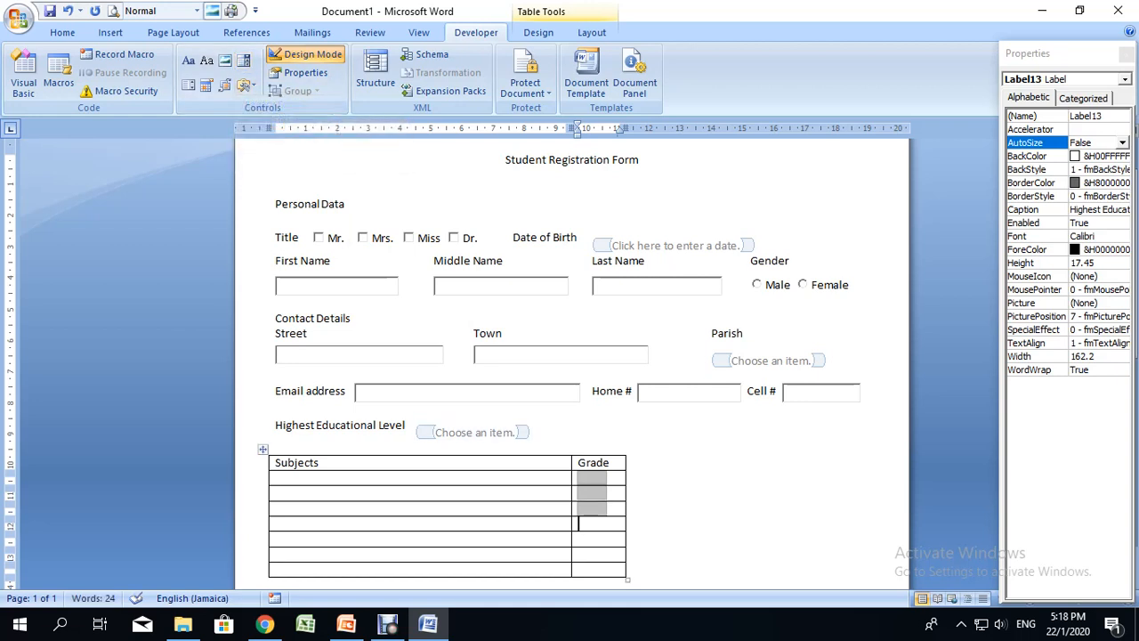
left_click(243, 85)
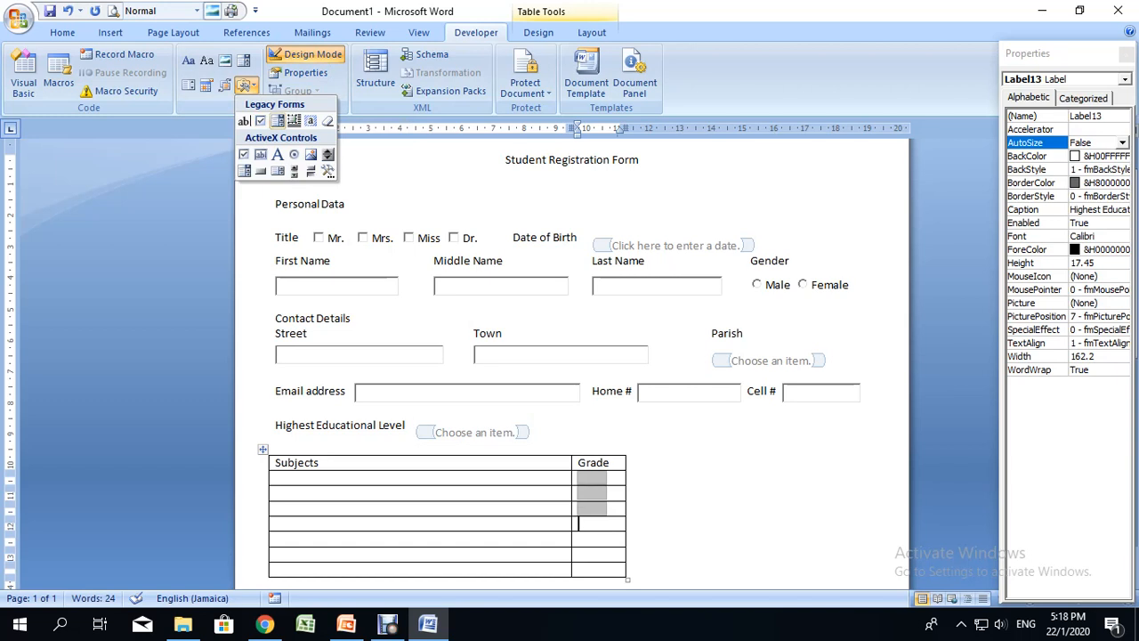
left_click(277, 121)
key("Down")
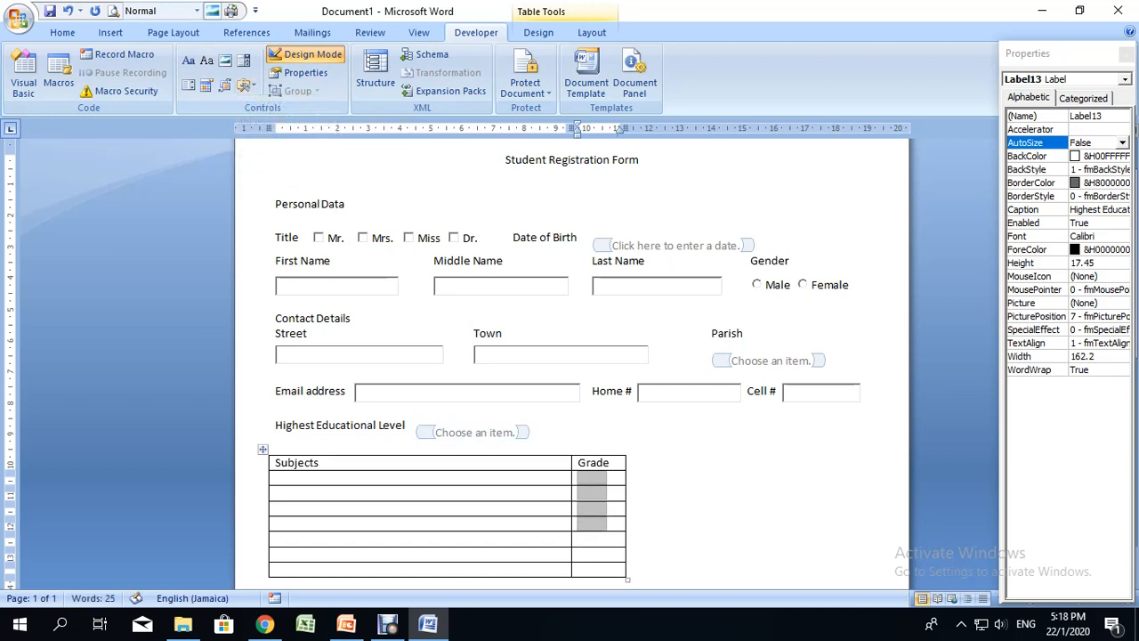
left_click(243, 86)
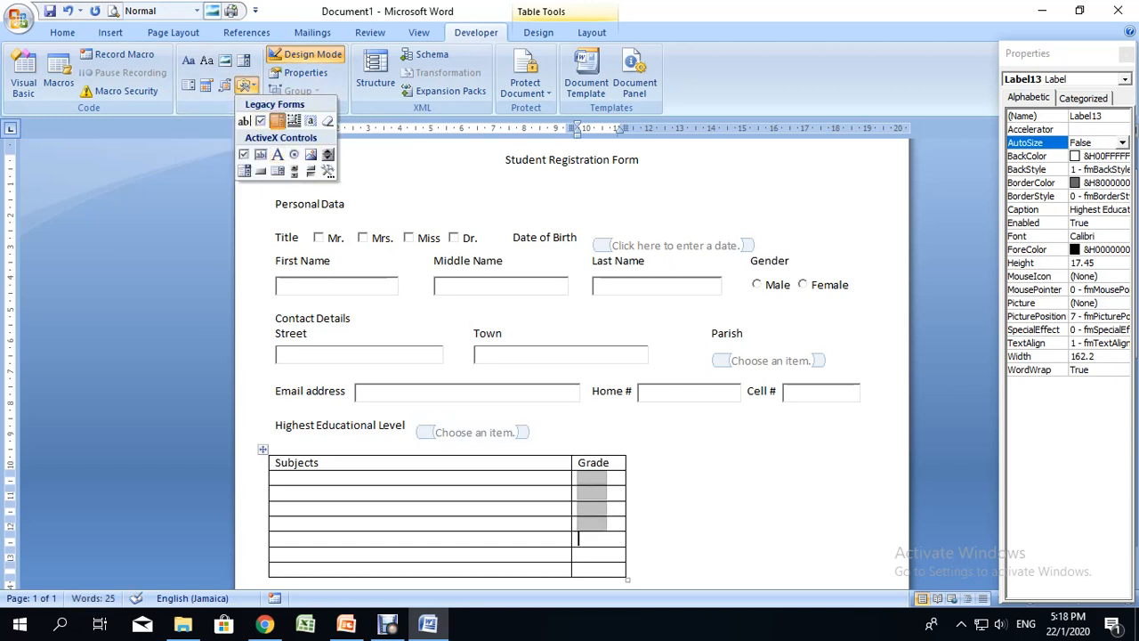
left_click(277, 121)
key("Down")
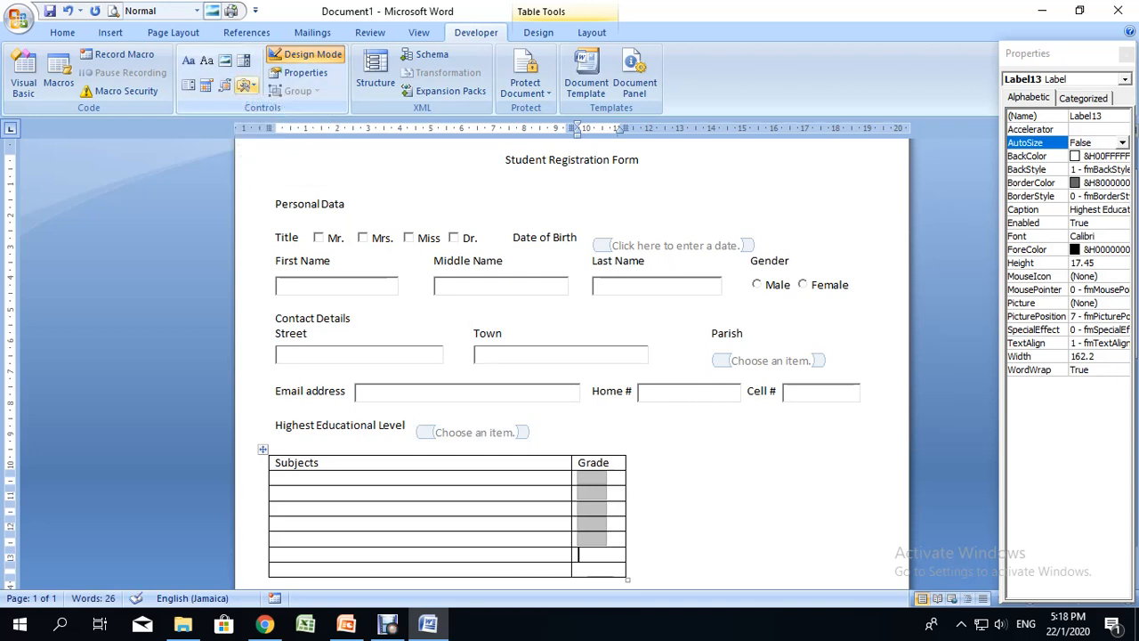
left_click(246, 85)
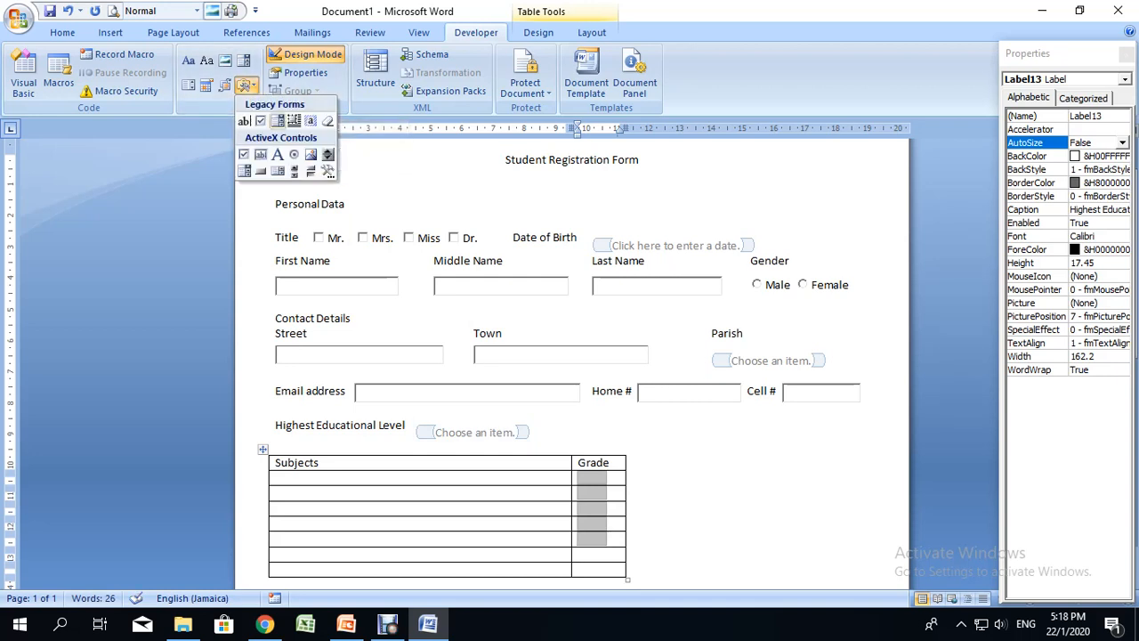
left_click(277, 121)
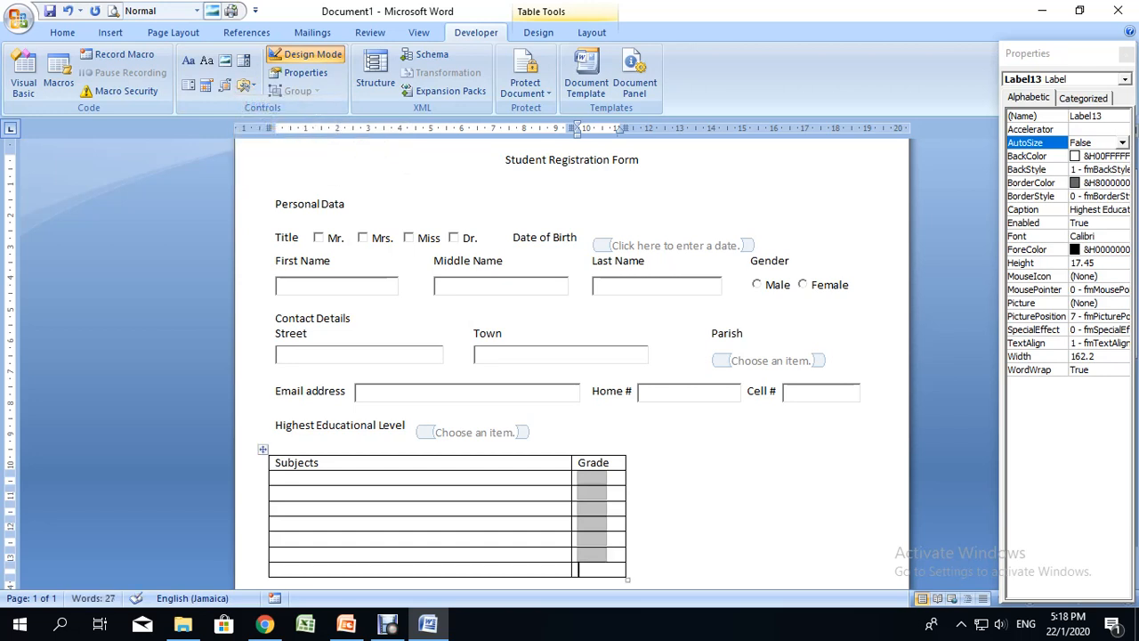
left_click(246, 85)
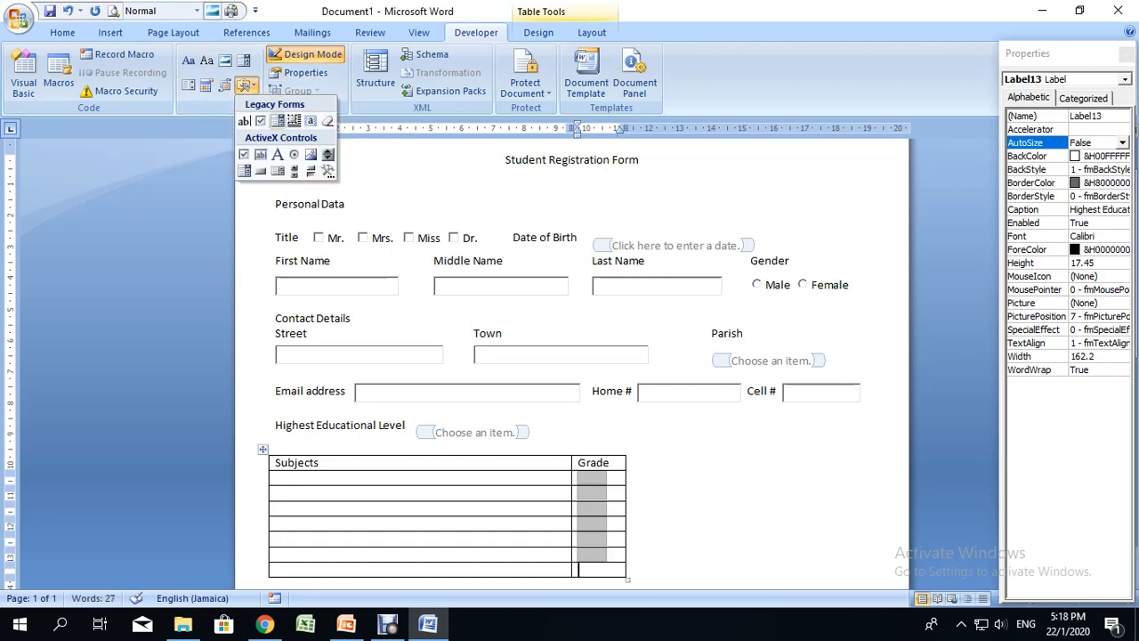
left_click(243, 121)
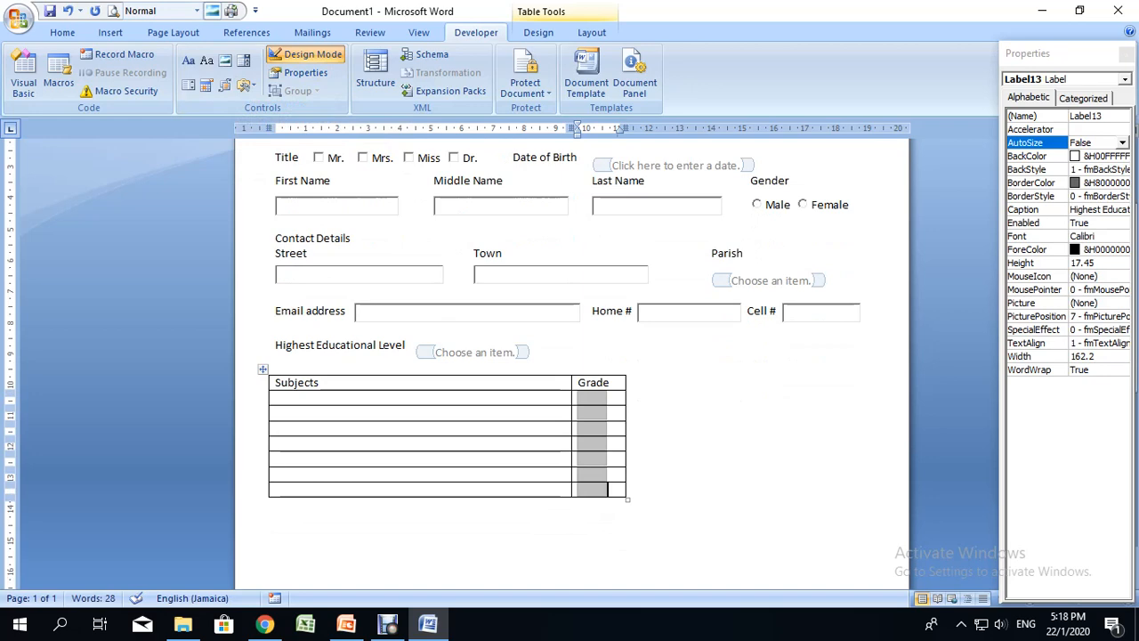
- Add "Select grade" as the first item of the drop-down form field in the first cell below the Grade heading
right_click(599, 394)
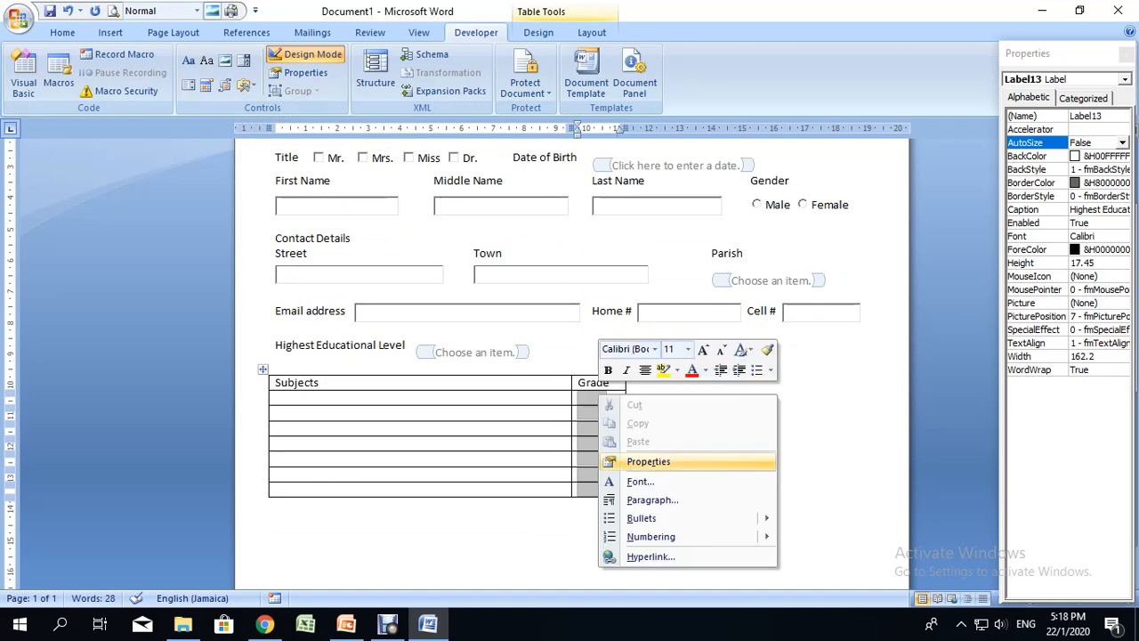
left_click(648, 461)
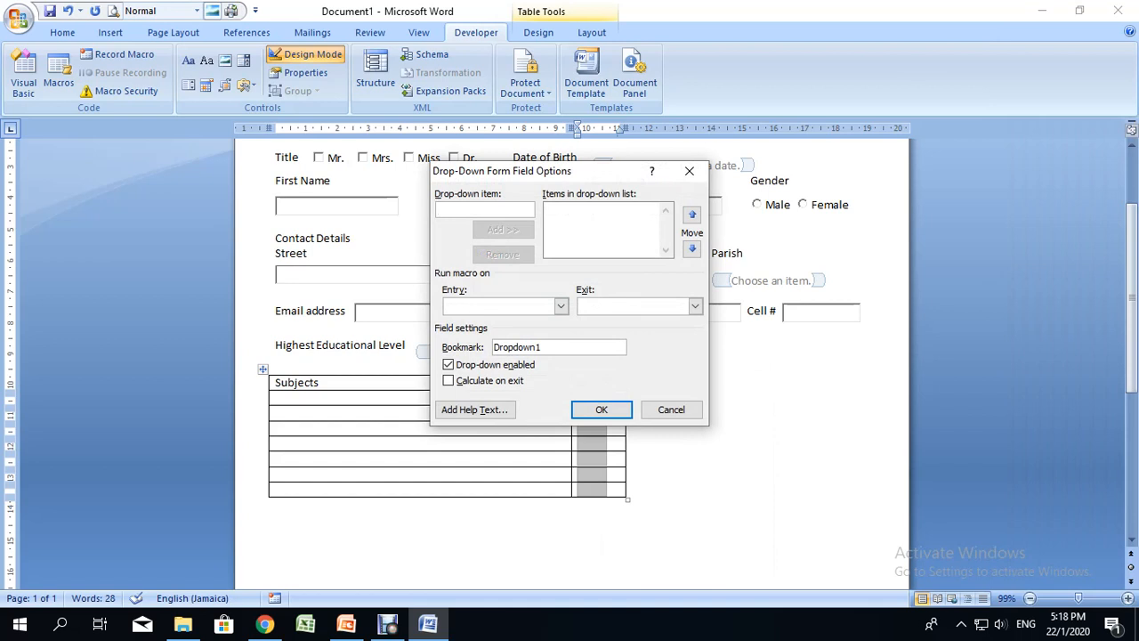
type("Selec")
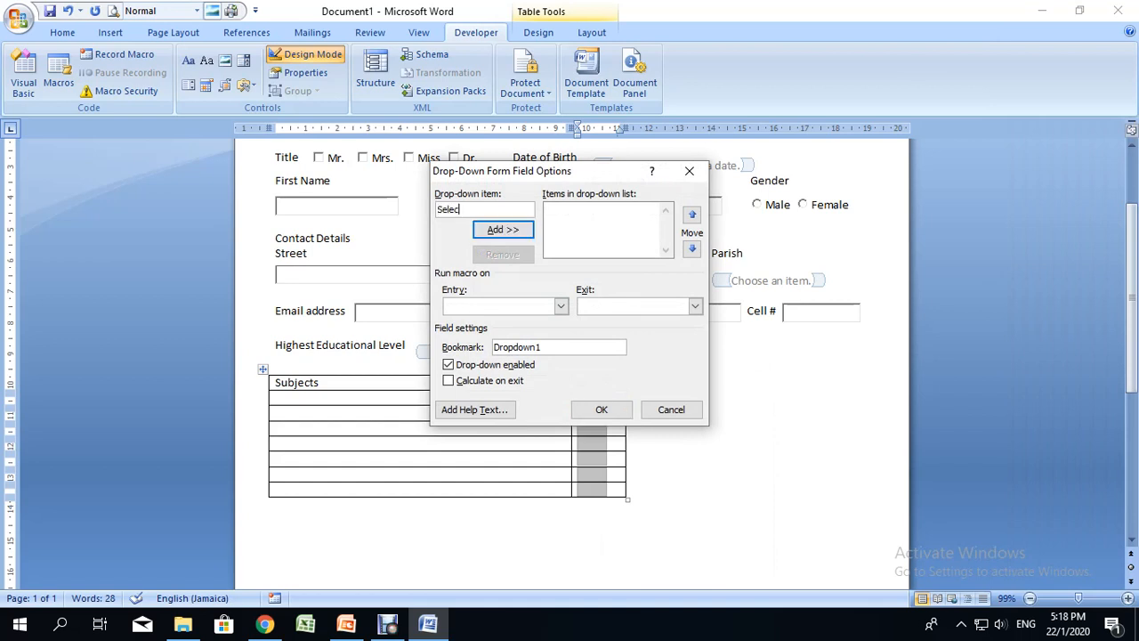
type("t grade")
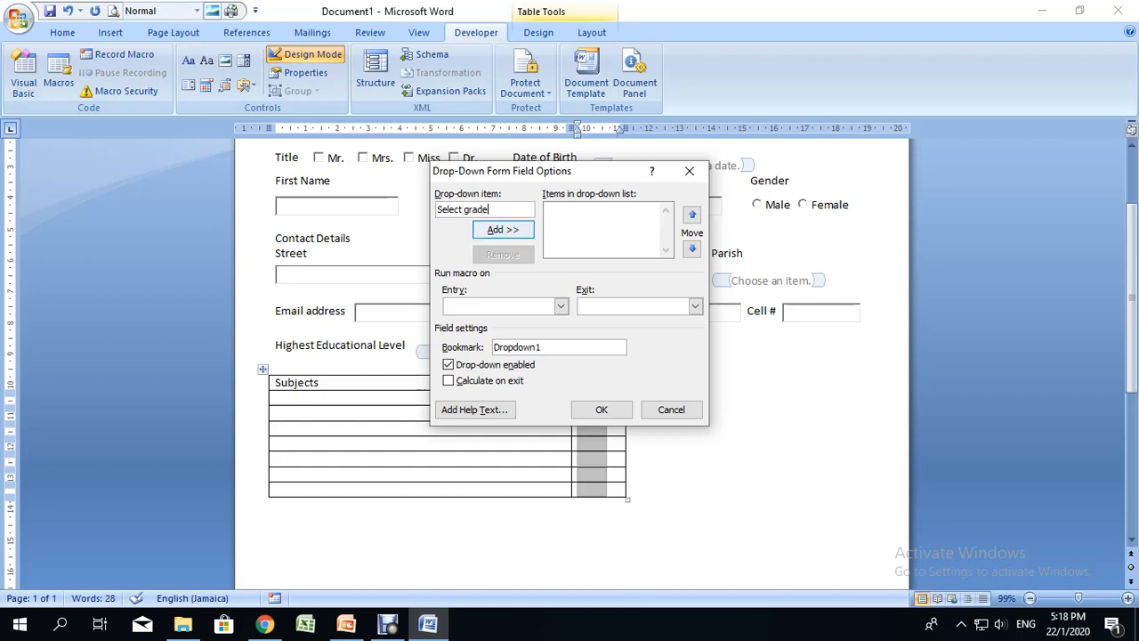
key("Return")
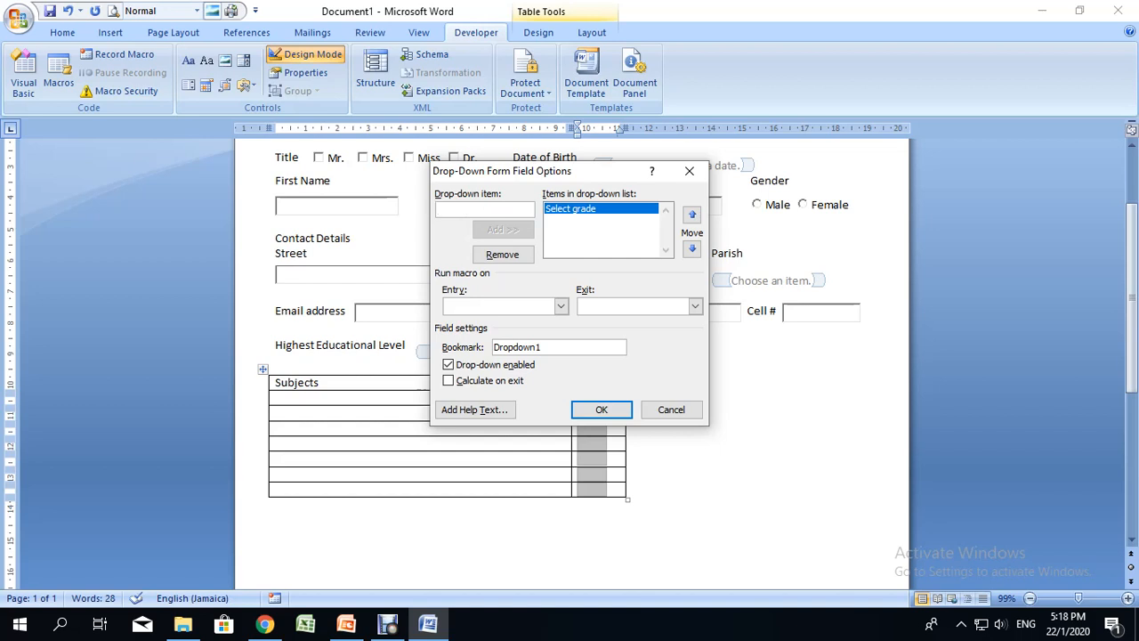
- Add the grades I, II and III to the first Grade field's drop-down list
type("2")
key("BackSpace")
type("1")
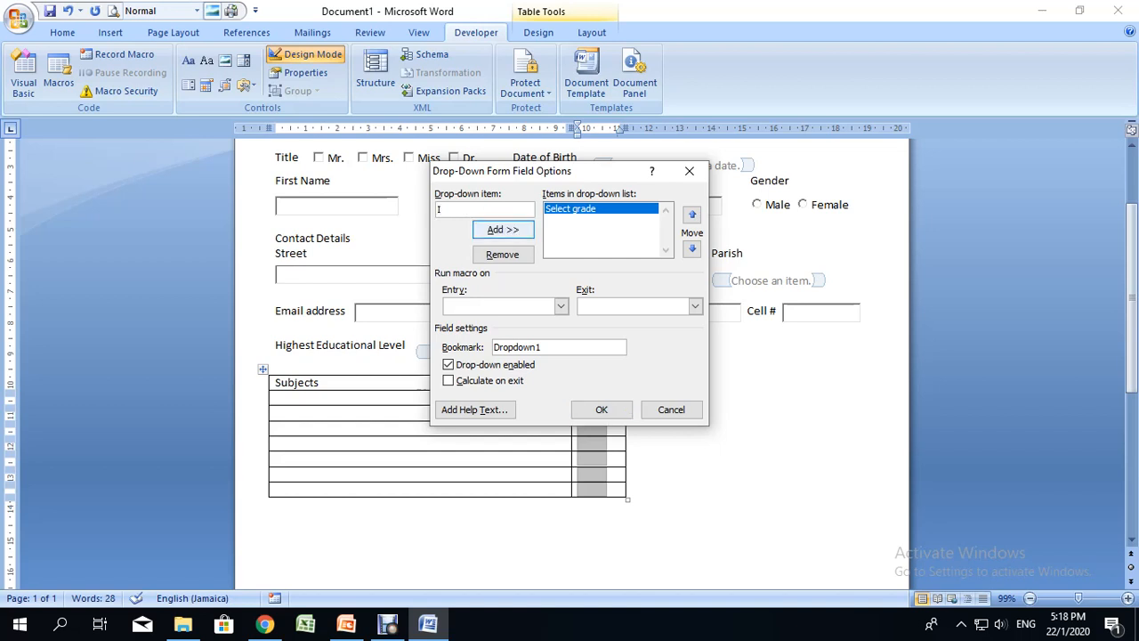
key("Return")
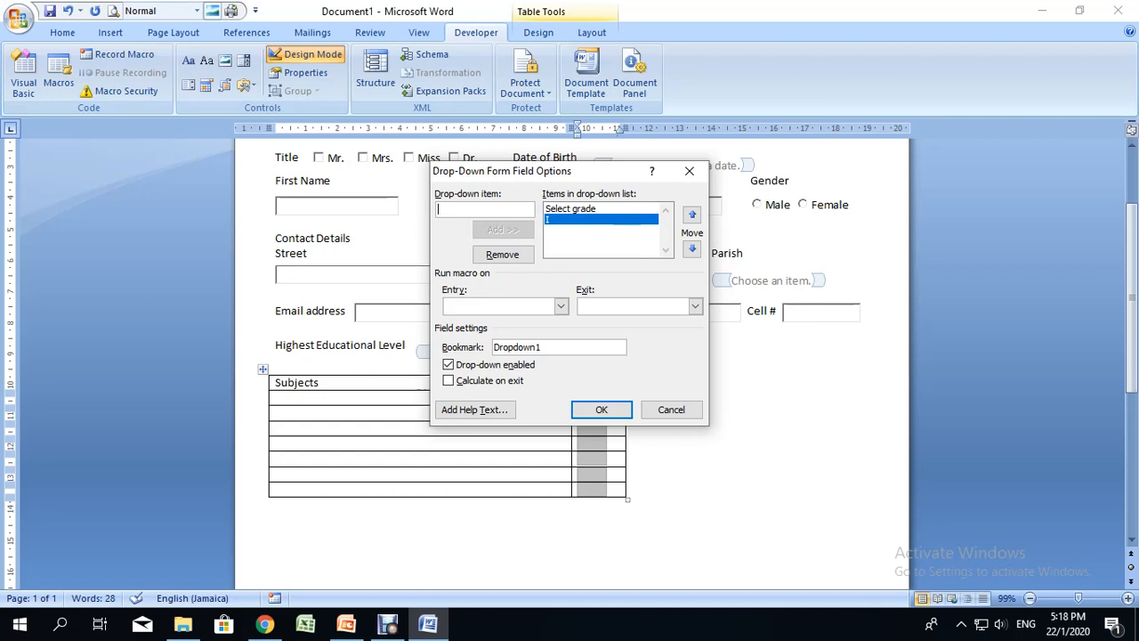
type("II")
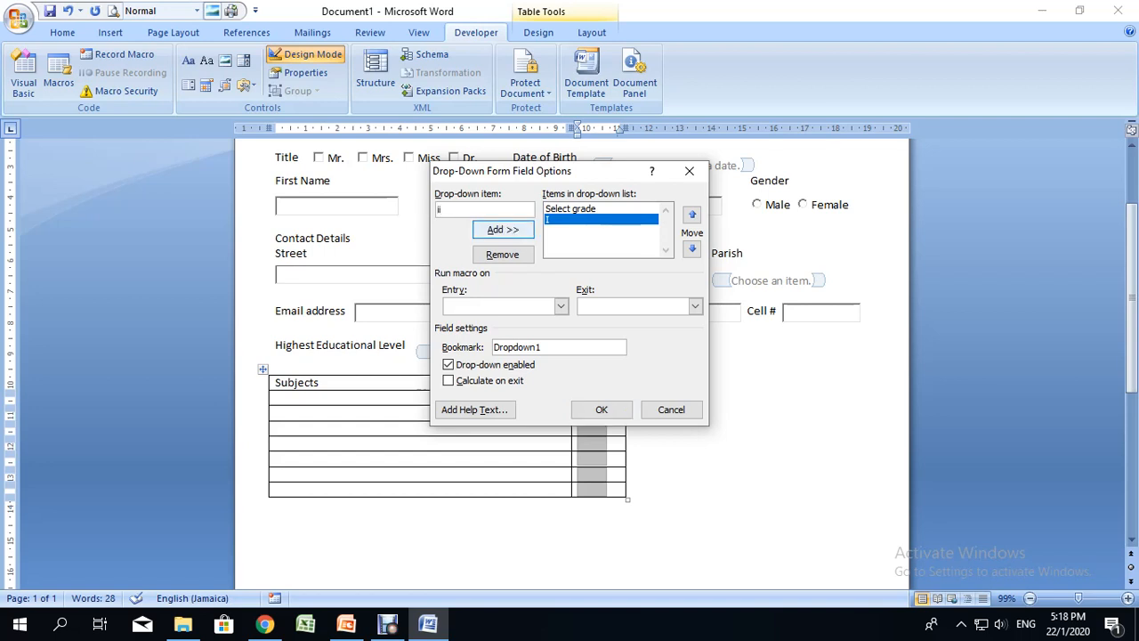
key("BackSpace")
type("II")
key("Return")
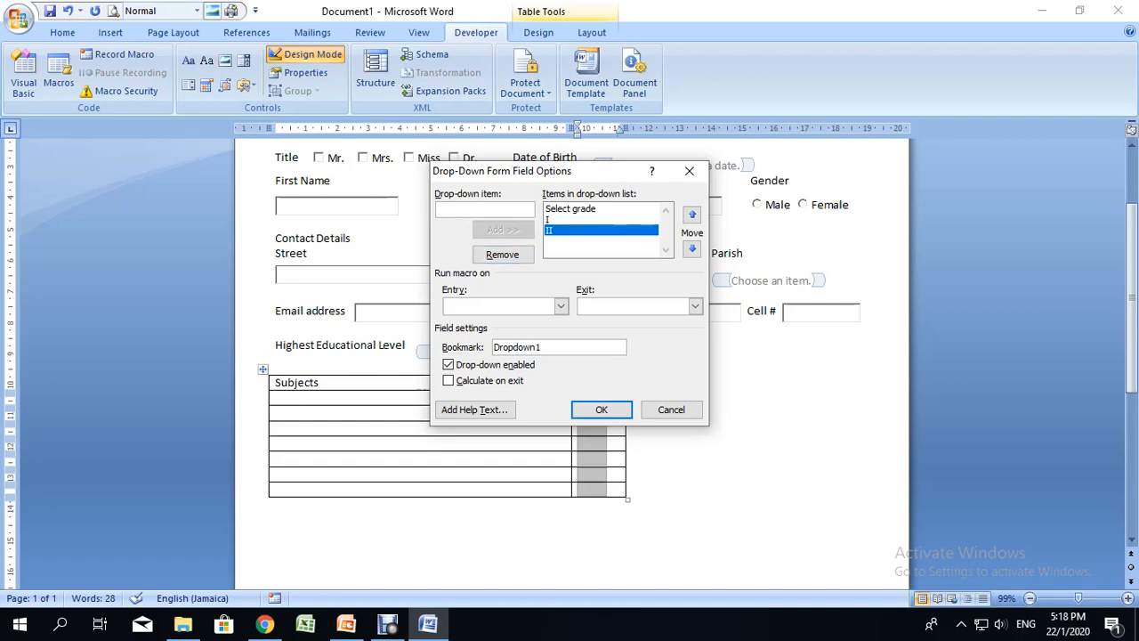
type("III")
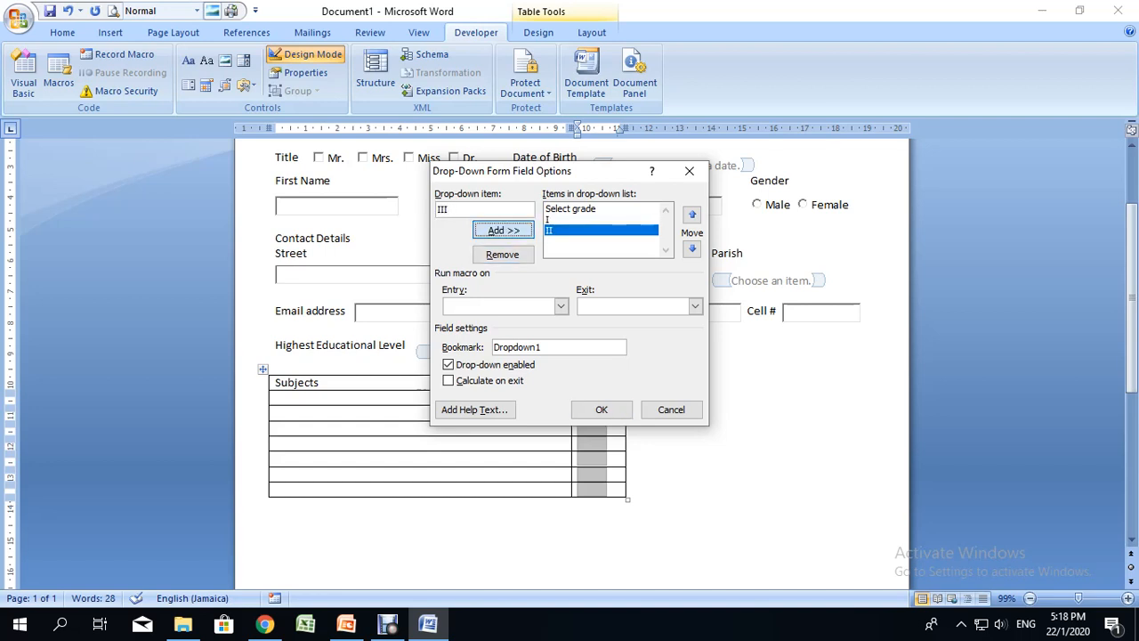
key("Return")
- Add the grades IV, V and VI to the same drop-down list and apply the field options
type("IV")
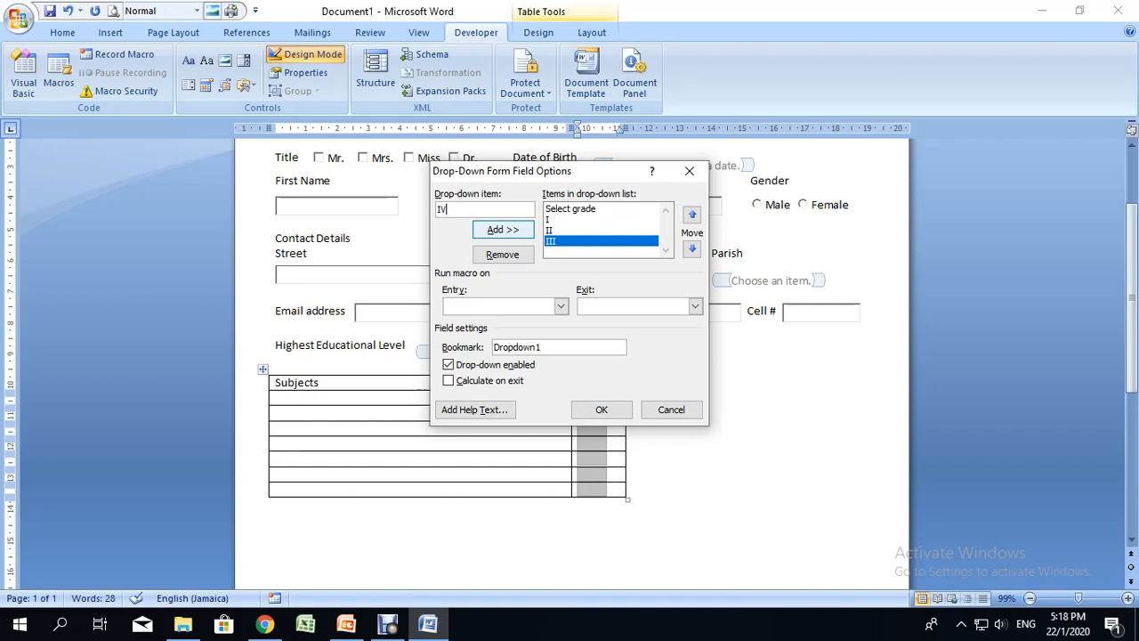
key("Return")
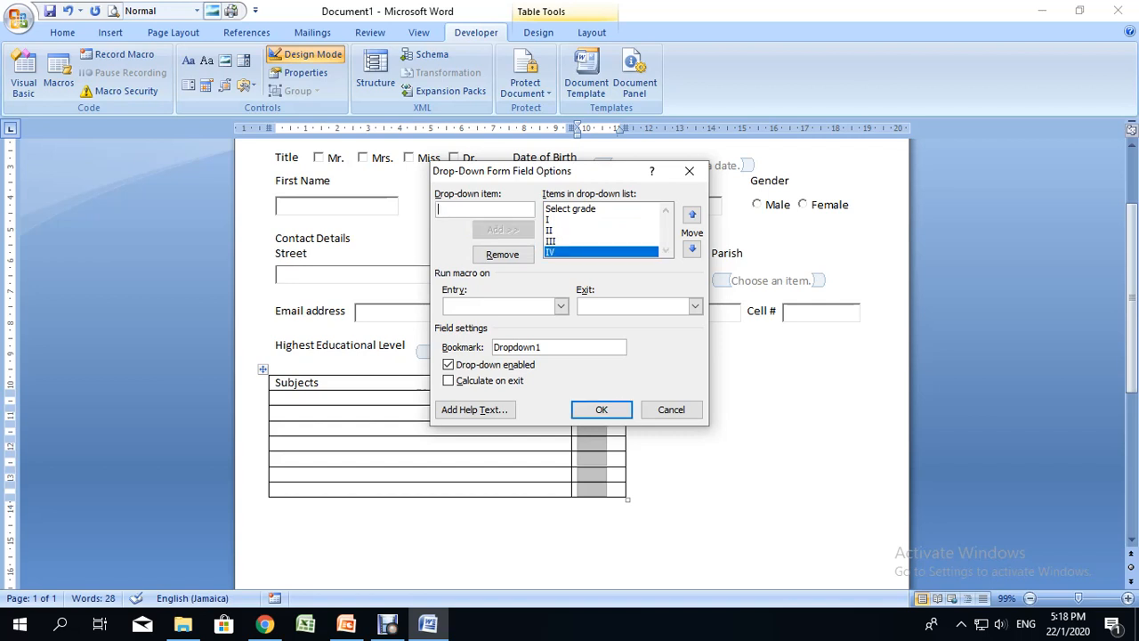
type("V")
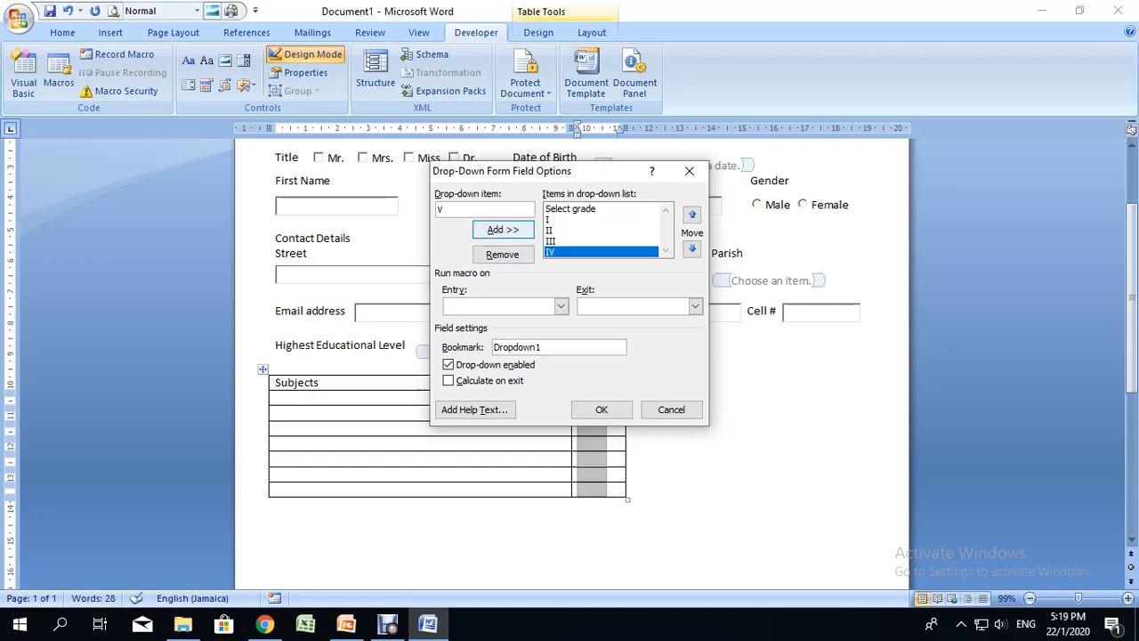
key("Return")
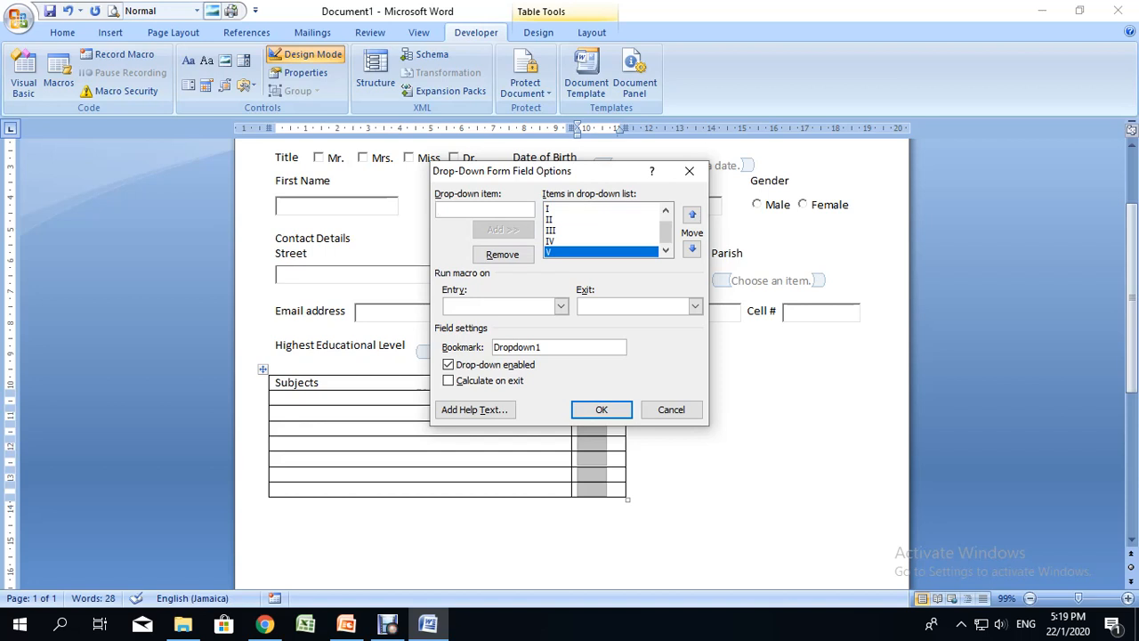
type("VI")
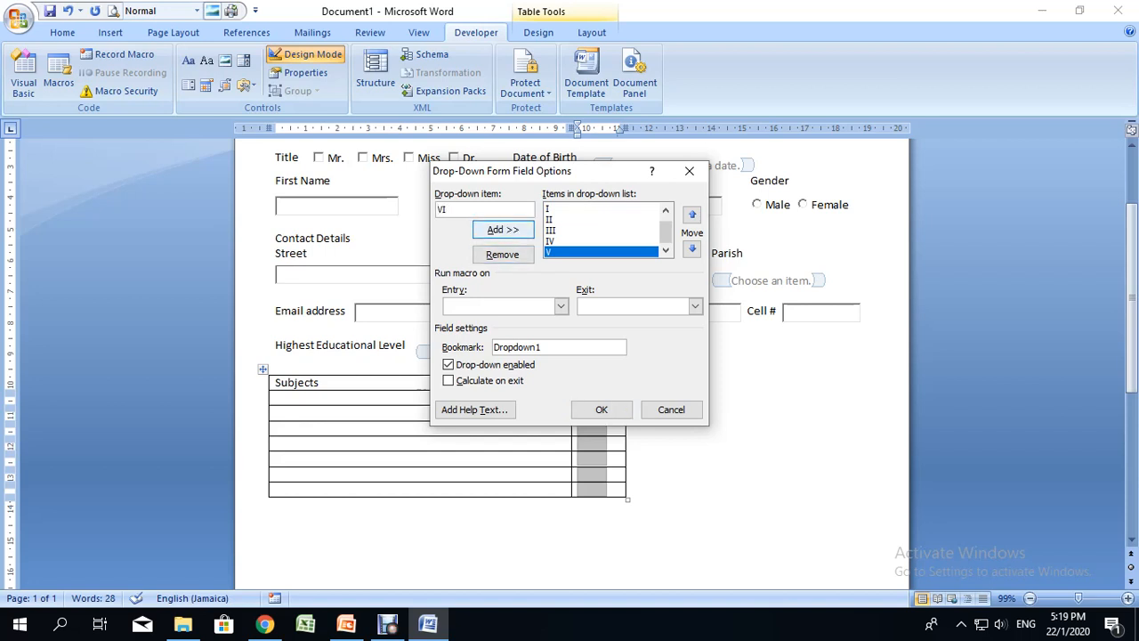
key("Return")
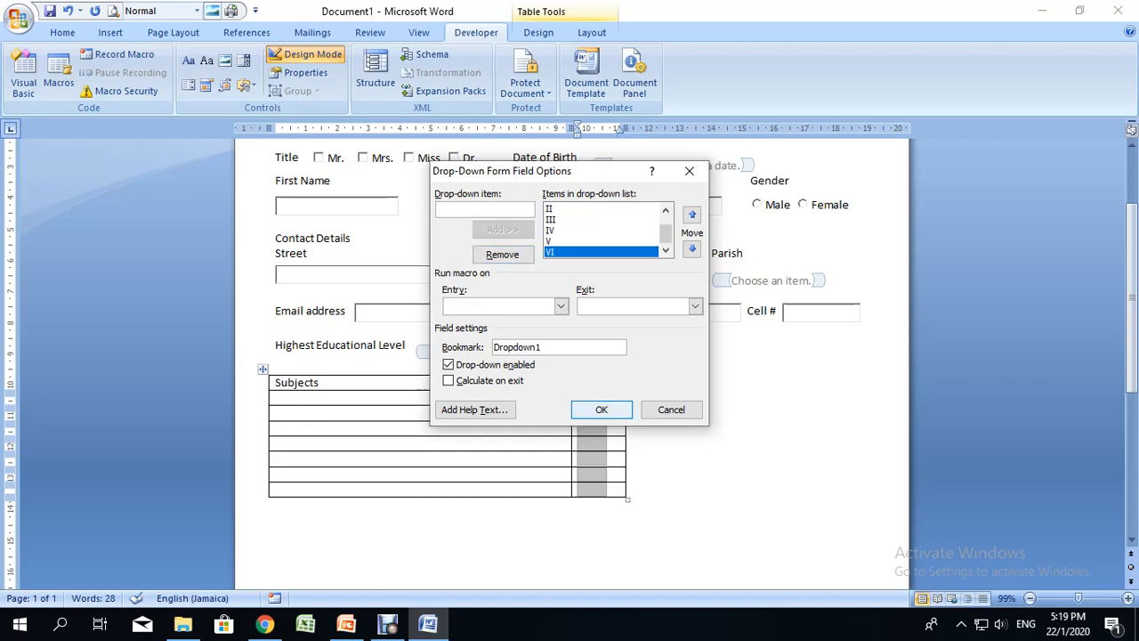
key("Return")
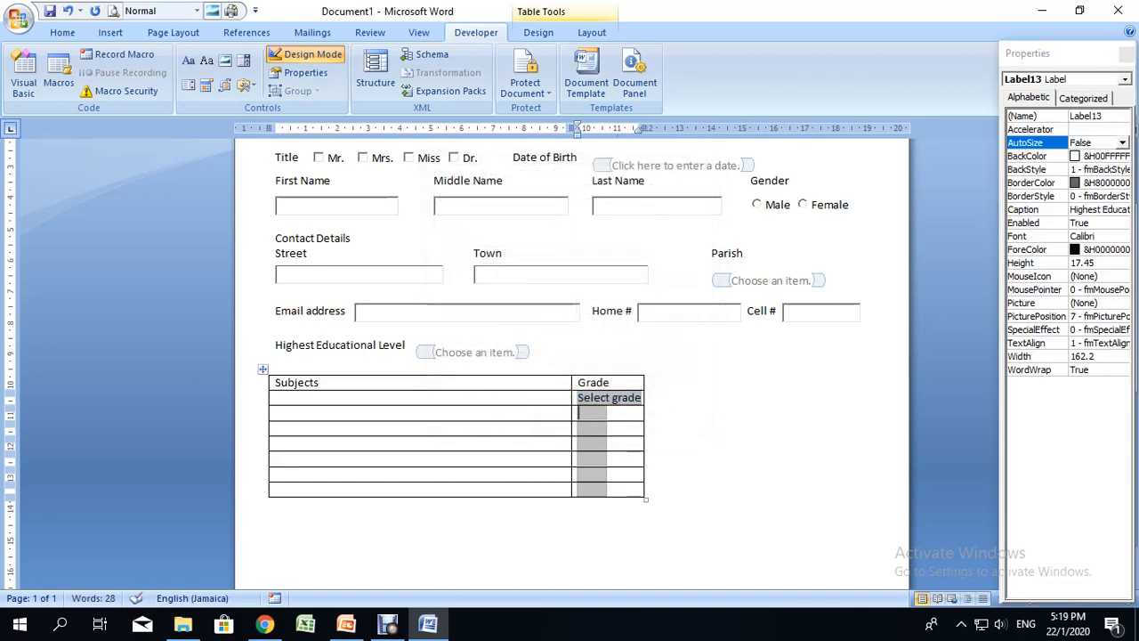
right_click(595, 409)
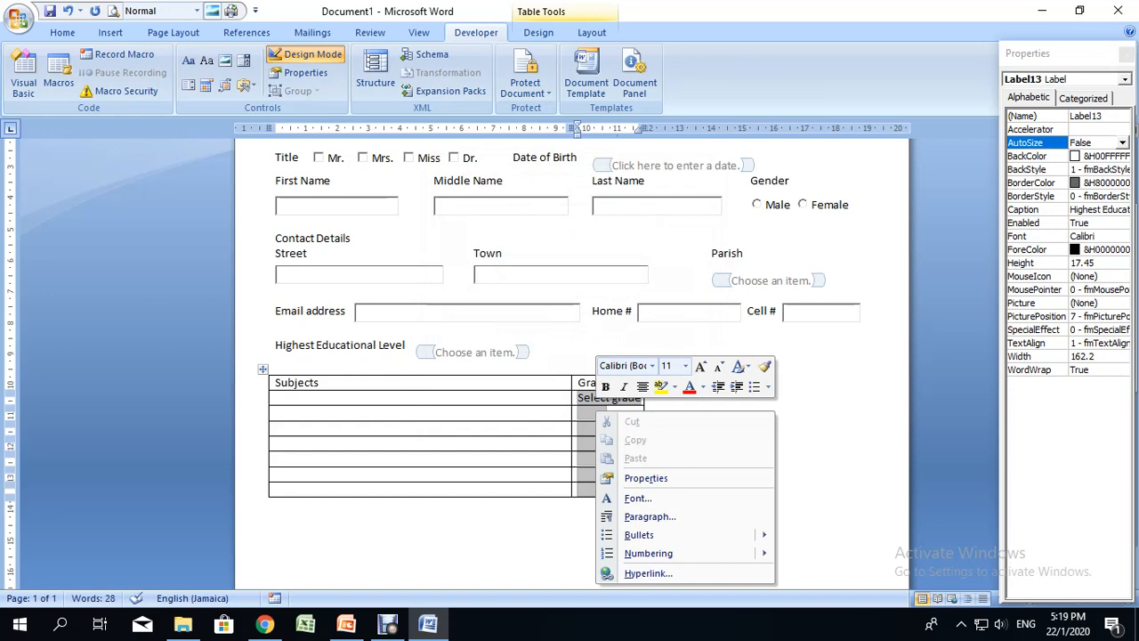
key("Escape")
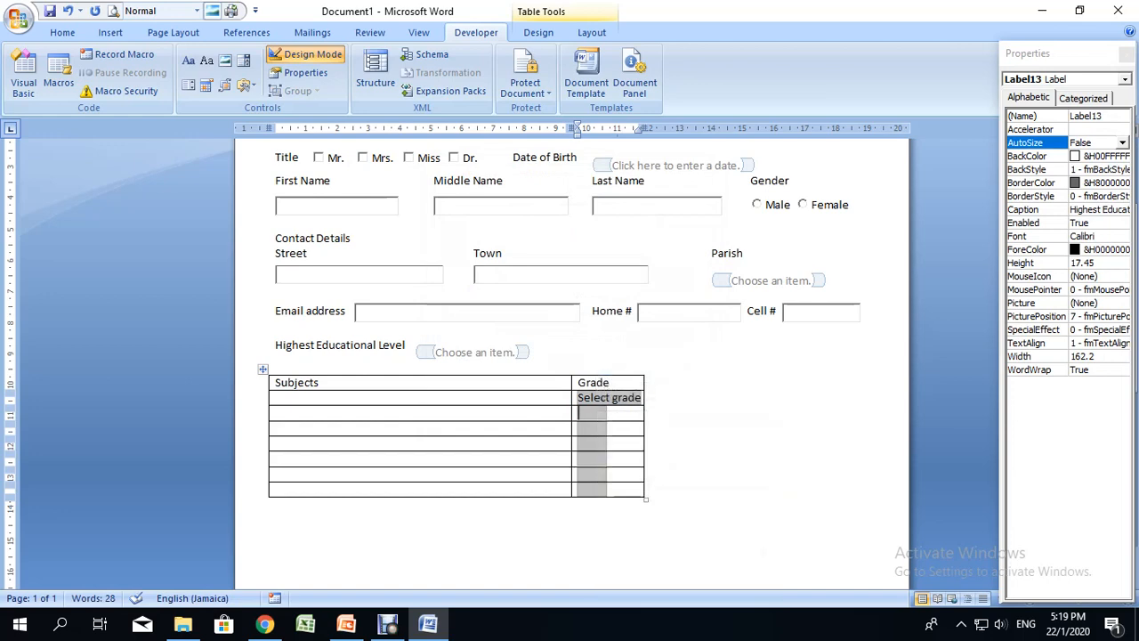
left_click(387, 624)
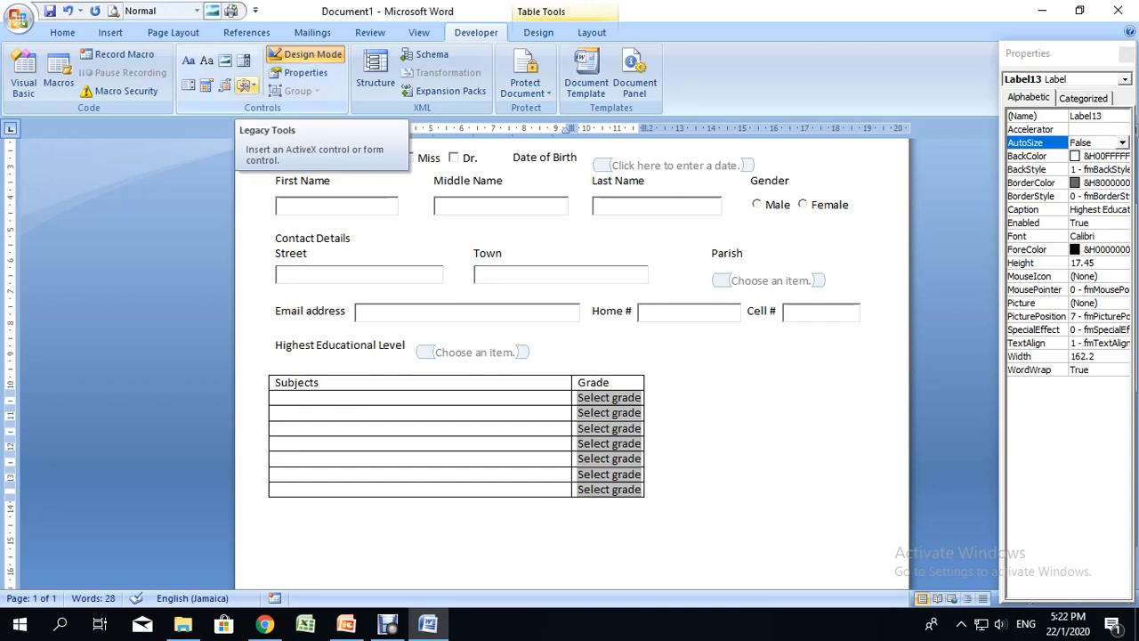
- Insert a legacy text form field in the first cell below the Subjects heading
left_click(244, 85)
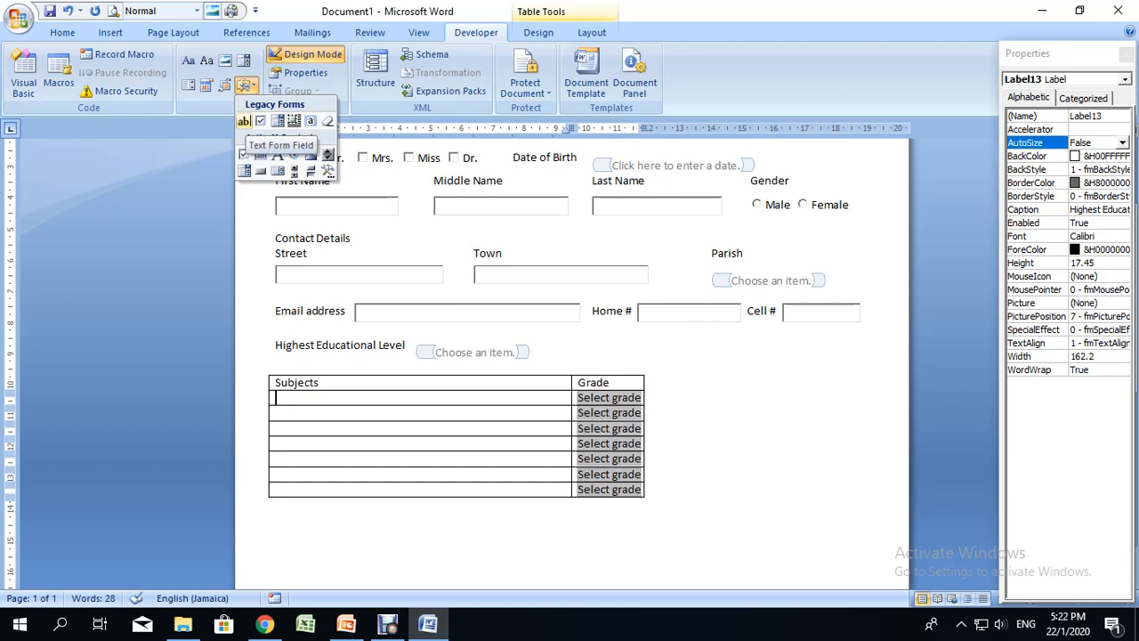
left_click(244, 121)
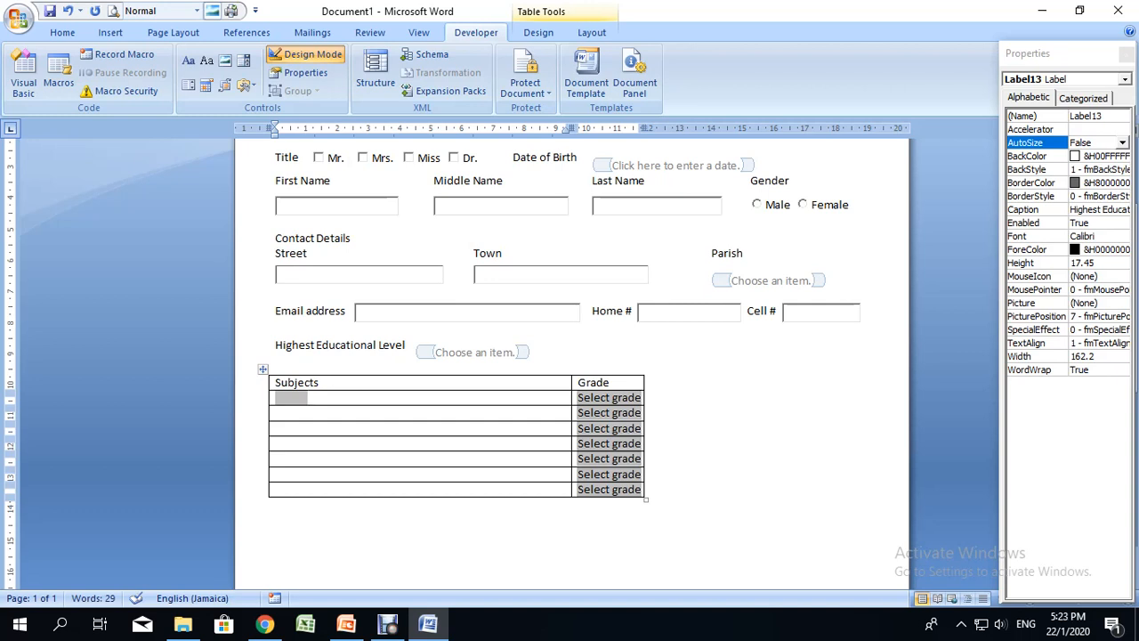
left_click(576, 398)
left_click(578, 413)
left_click(576, 398)
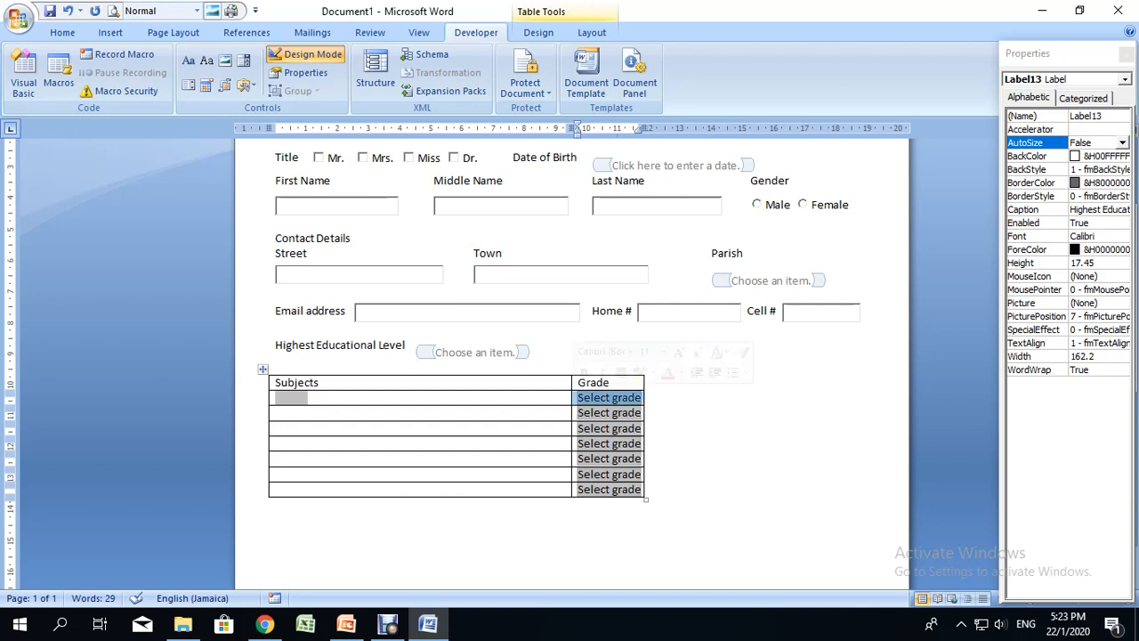
right_click(587, 399)
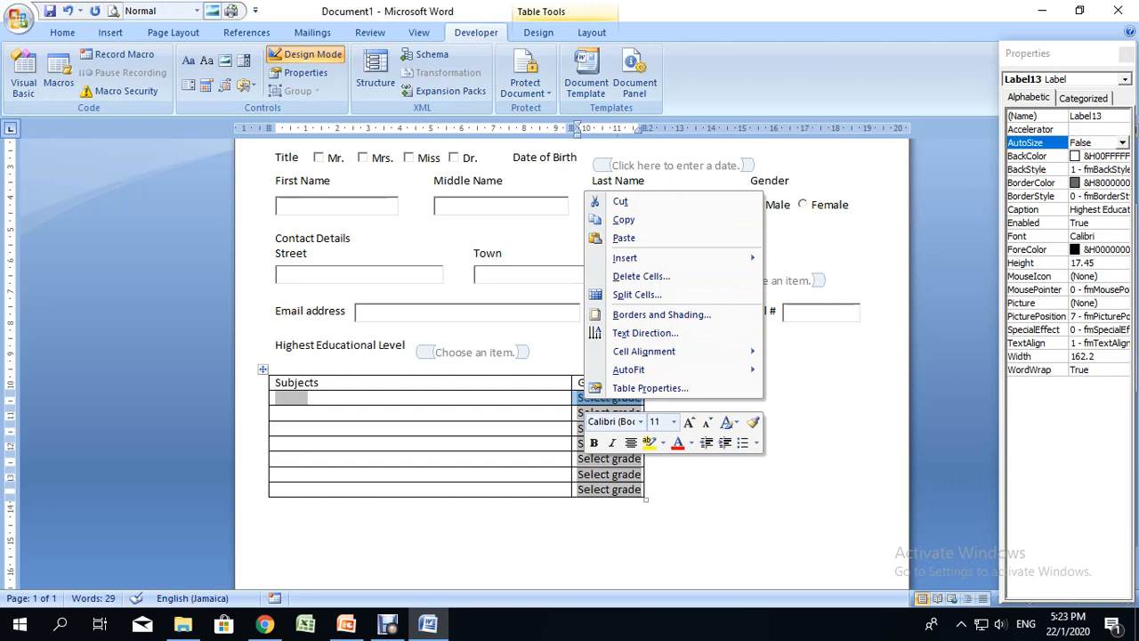
left_click(309, 397)
- Set the text form field in the first Subjects cell to a maximum length of 30 and Uppercase text format
left_click(309, 397)
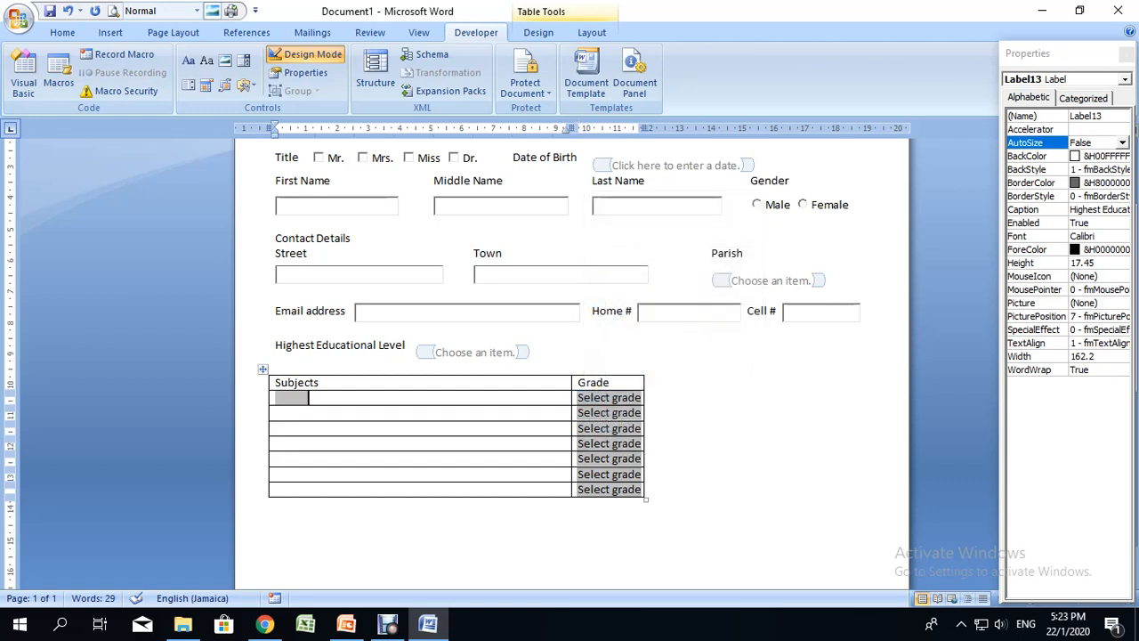
left_click(291, 398)
left_click(303, 72)
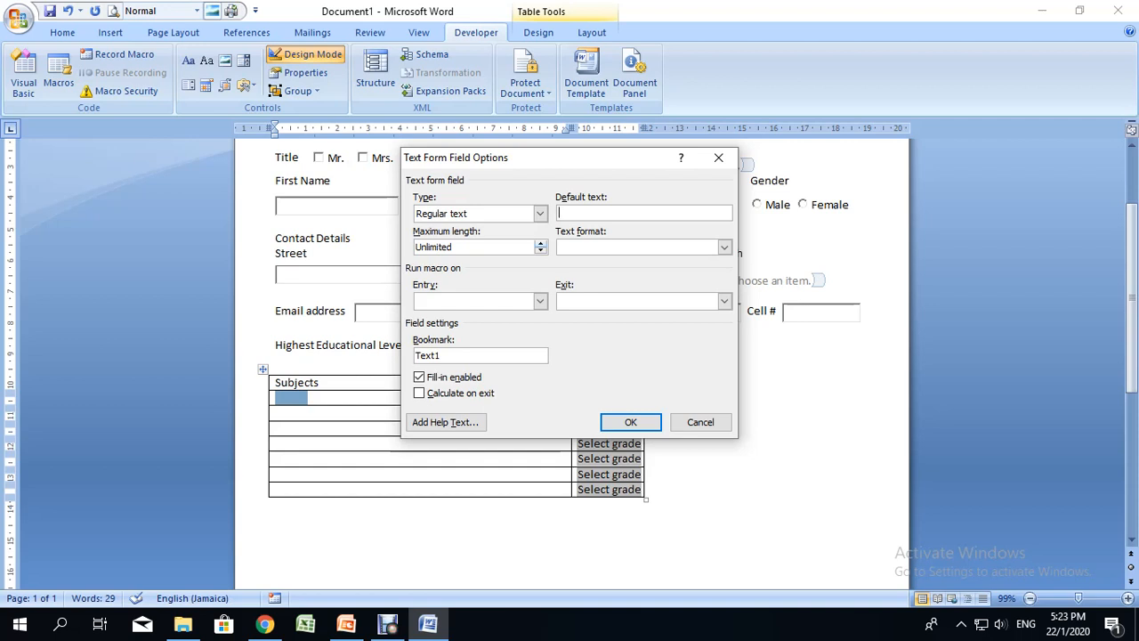
key("Tab")
type("30")
left_click(724, 246)
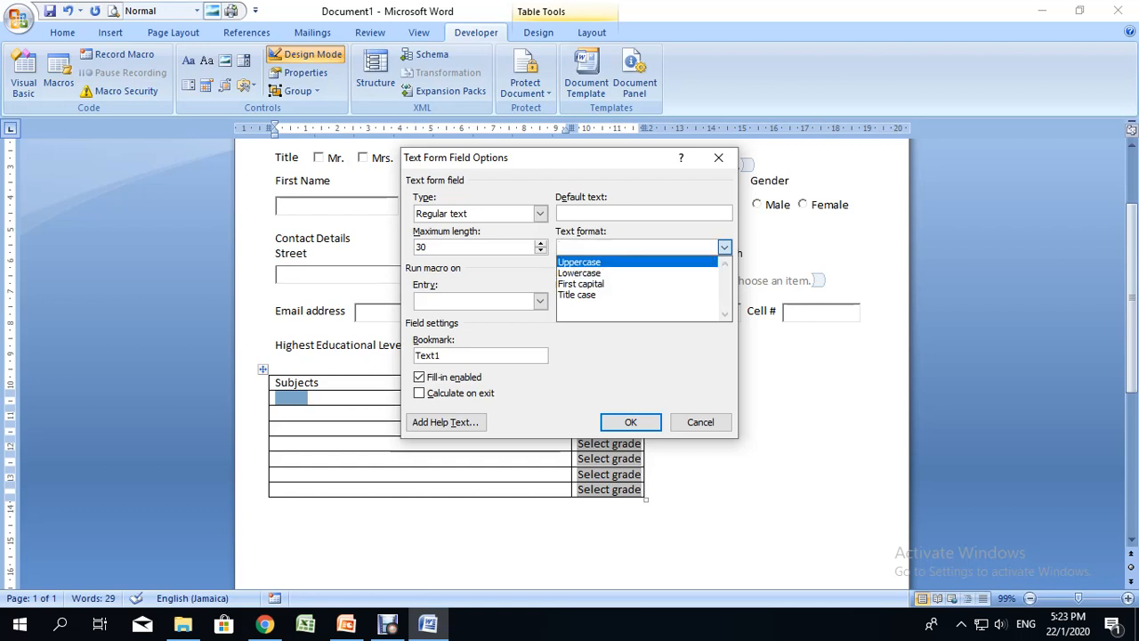
left_click(579, 262)
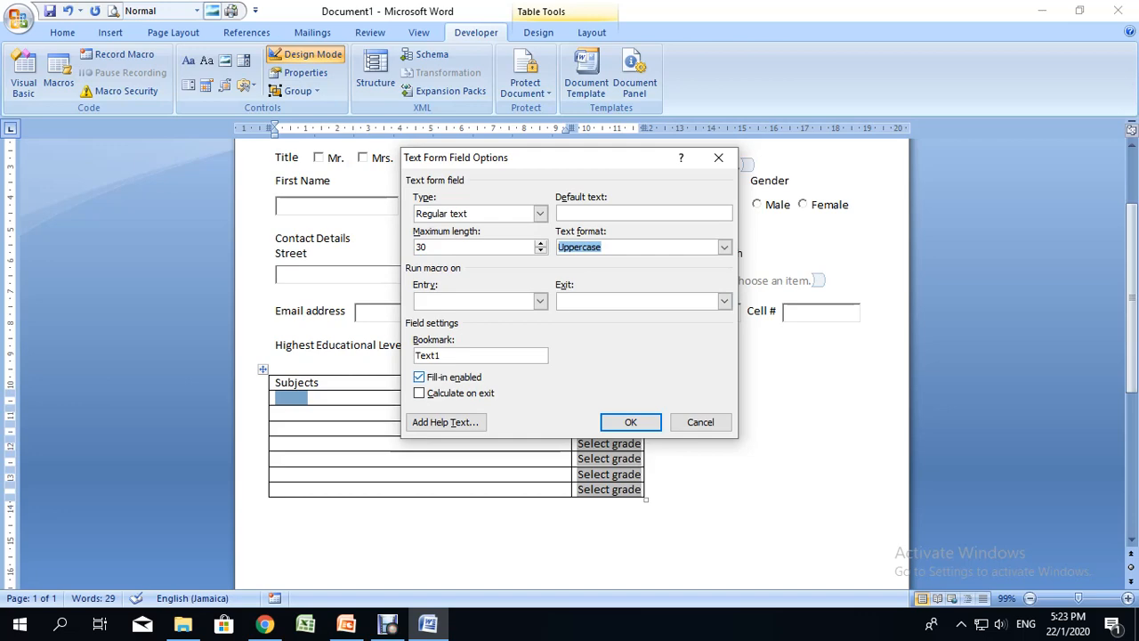
left_click(631, 422)
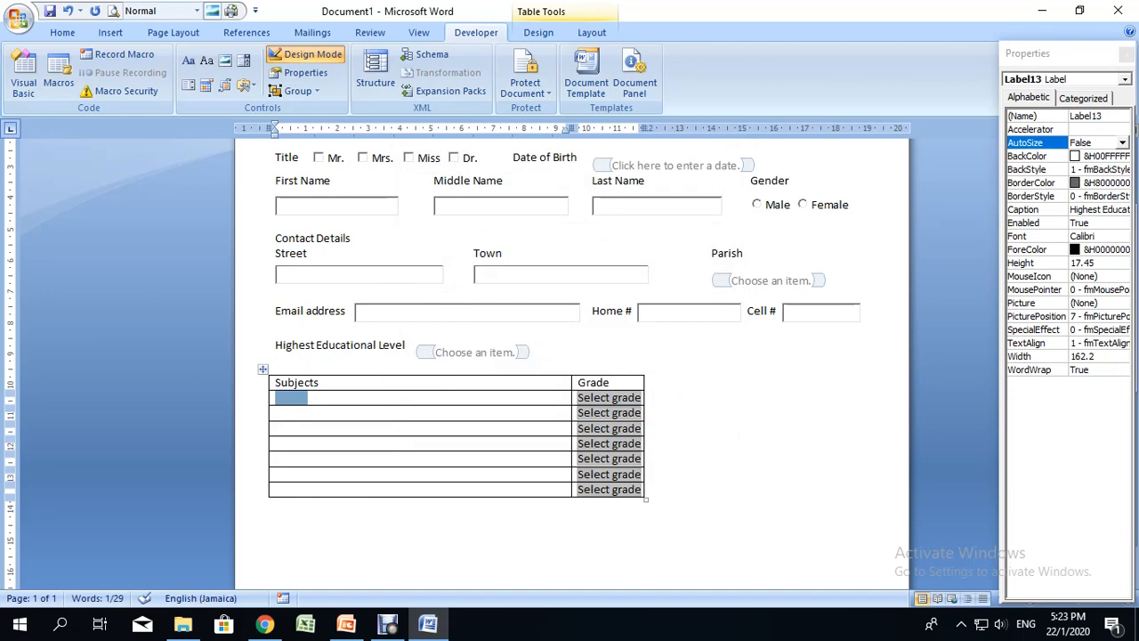
- Copy the text form field from the first cell below the Subjects heading
right_click(294, 397)
left_click(322, 424)
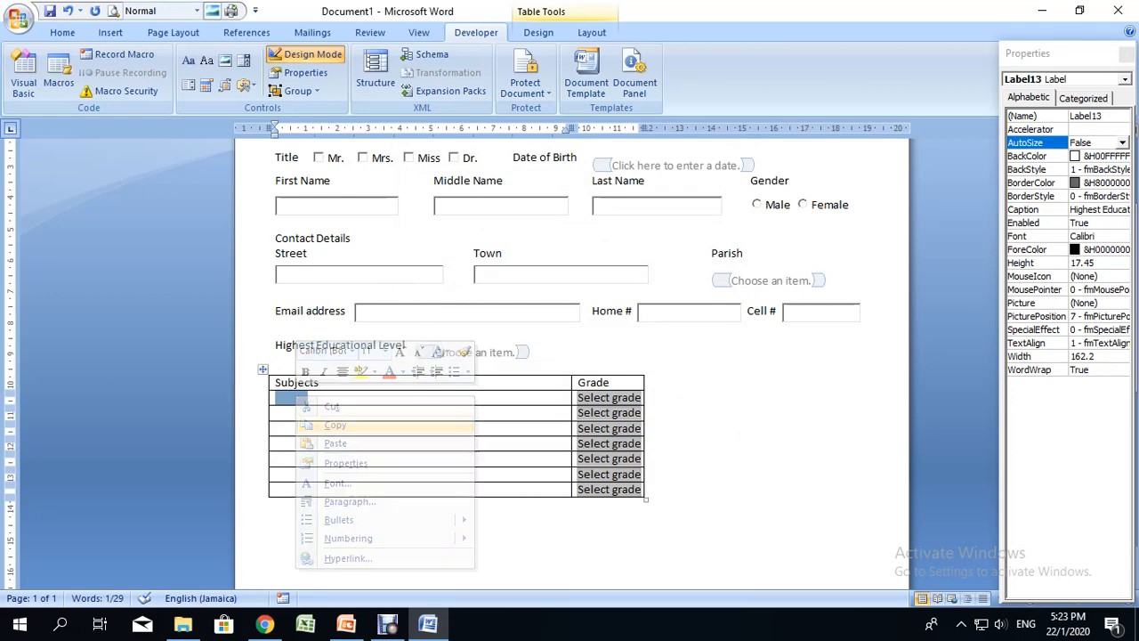
- Paste the copied text form field into the six remaining empty cells of the Subjects column
right_click(291, 413)
left_click(287, 414)
right_click(287, 414)
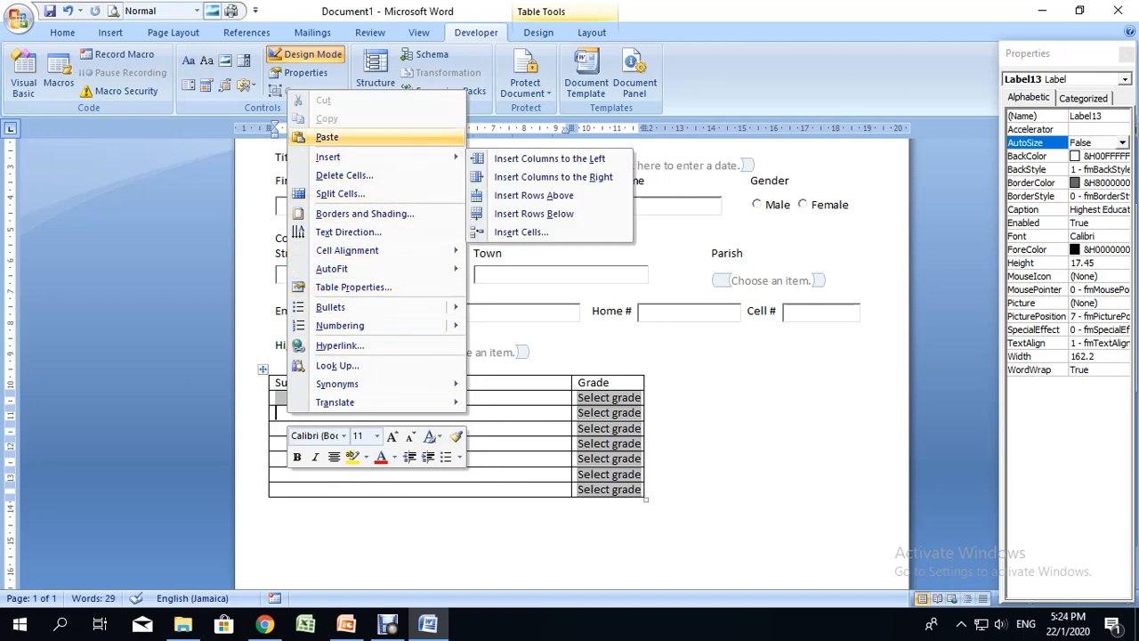
left_click(326, 137)
right_click(286, 430)
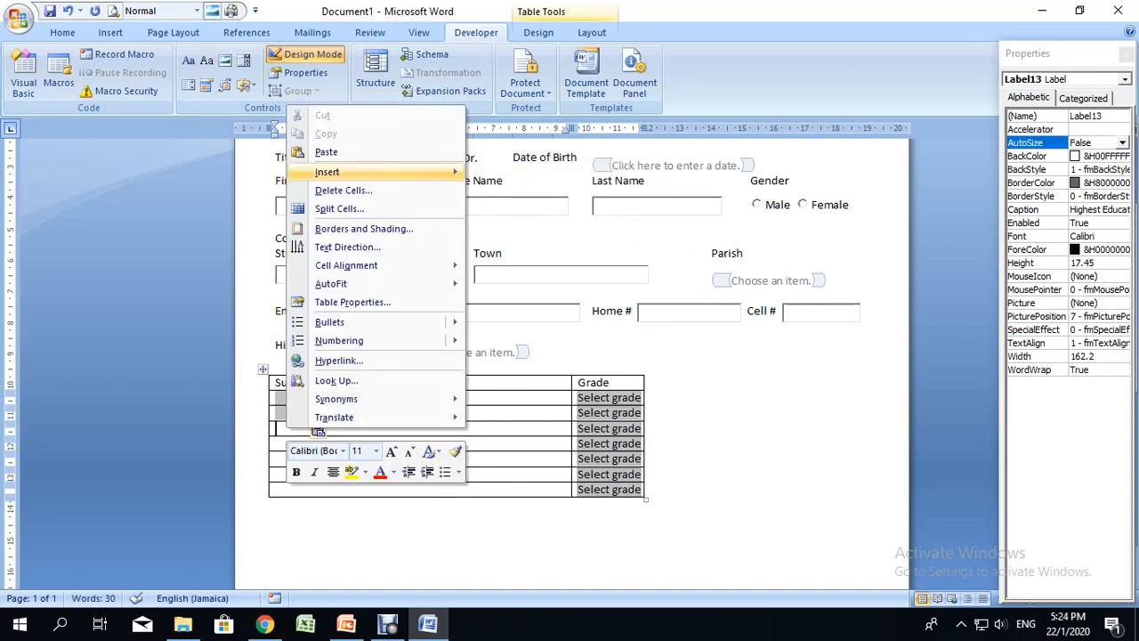
mouse_move(338, 172)
left_click(325, 151)
right_click(279, 444)
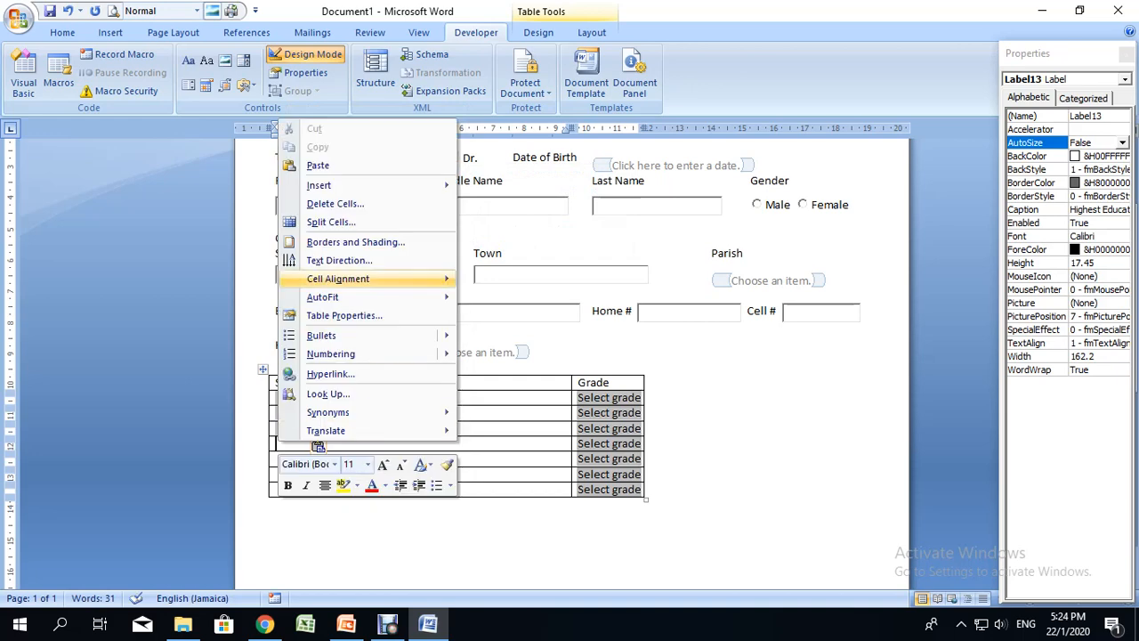
left_click(317, 165)
right_click(282, 462)
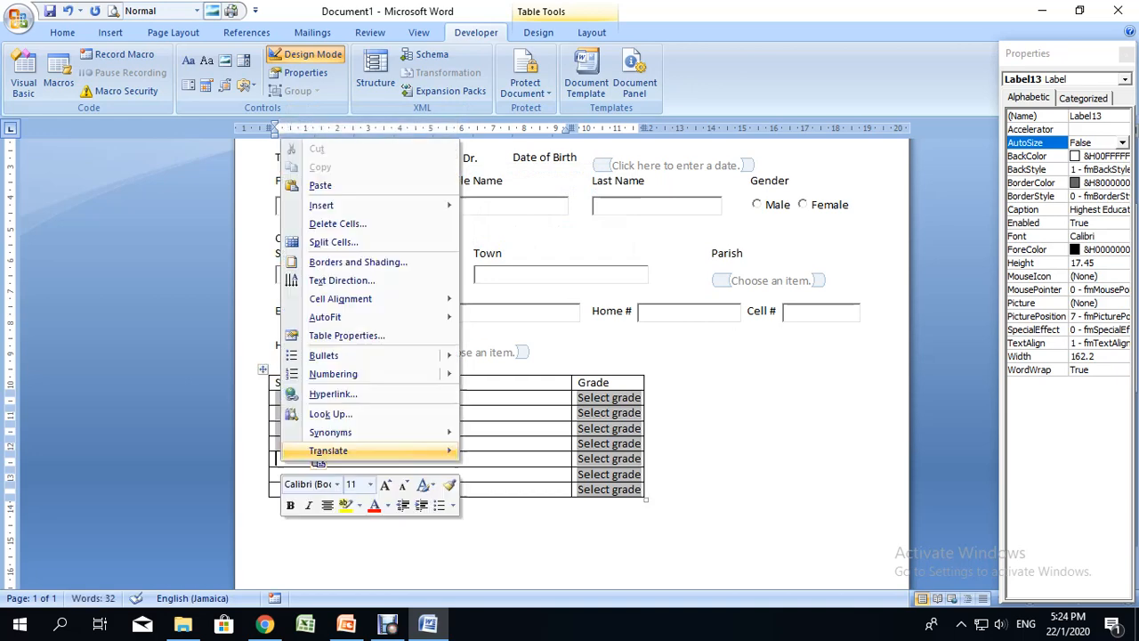
left_click(320, 186)
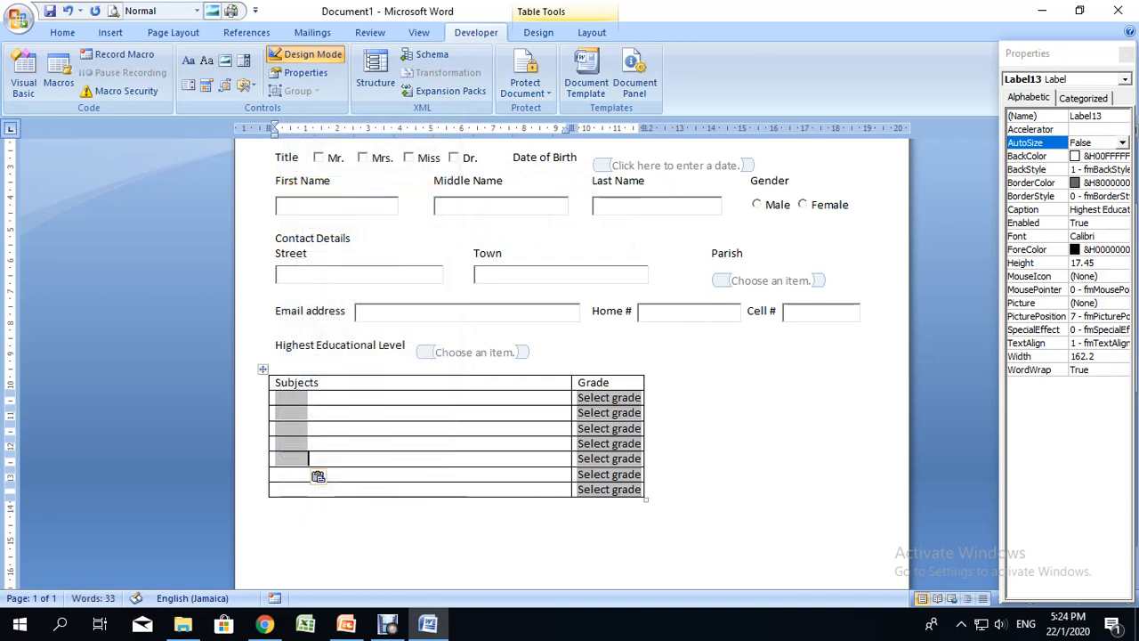
right_click(282, 474)
left_click(318, 208)
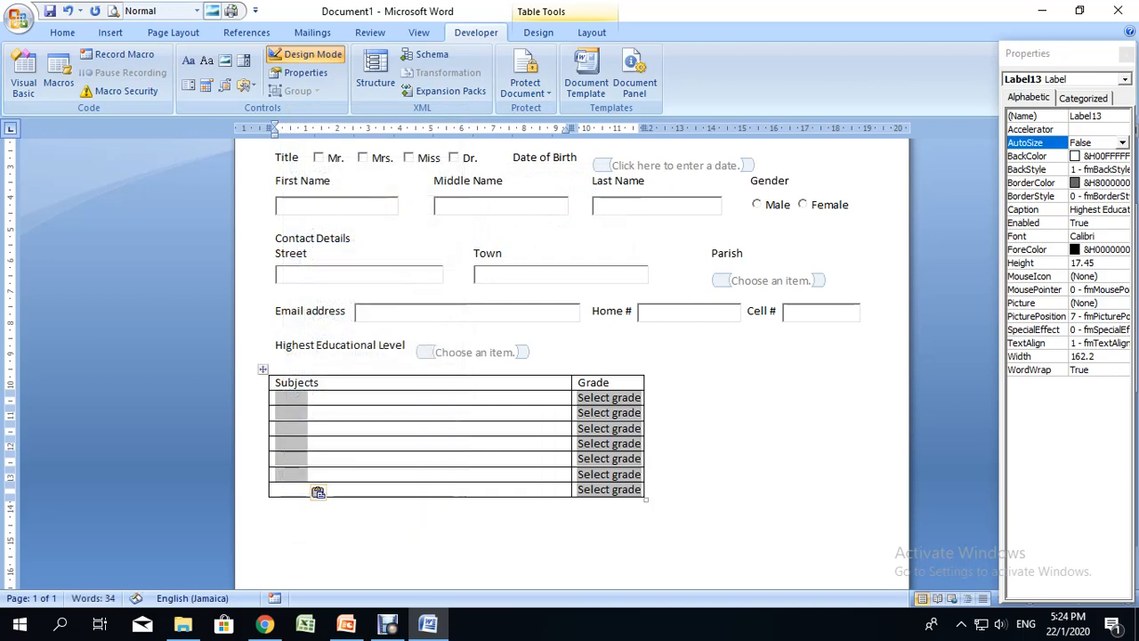
right_click(316, 490)
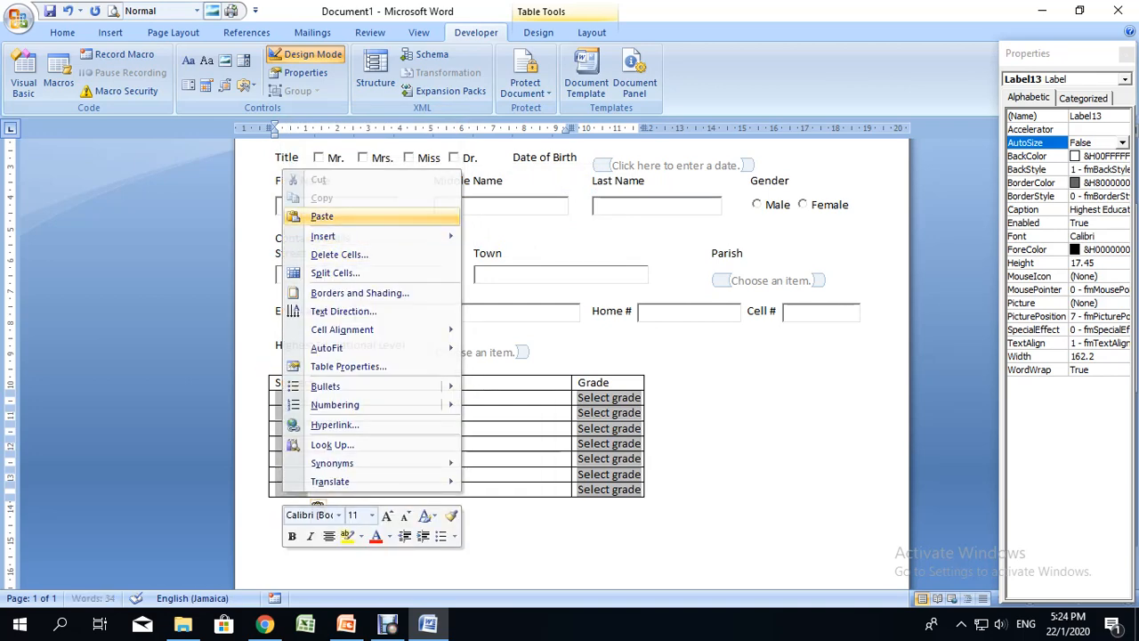
left_click(320, 214)
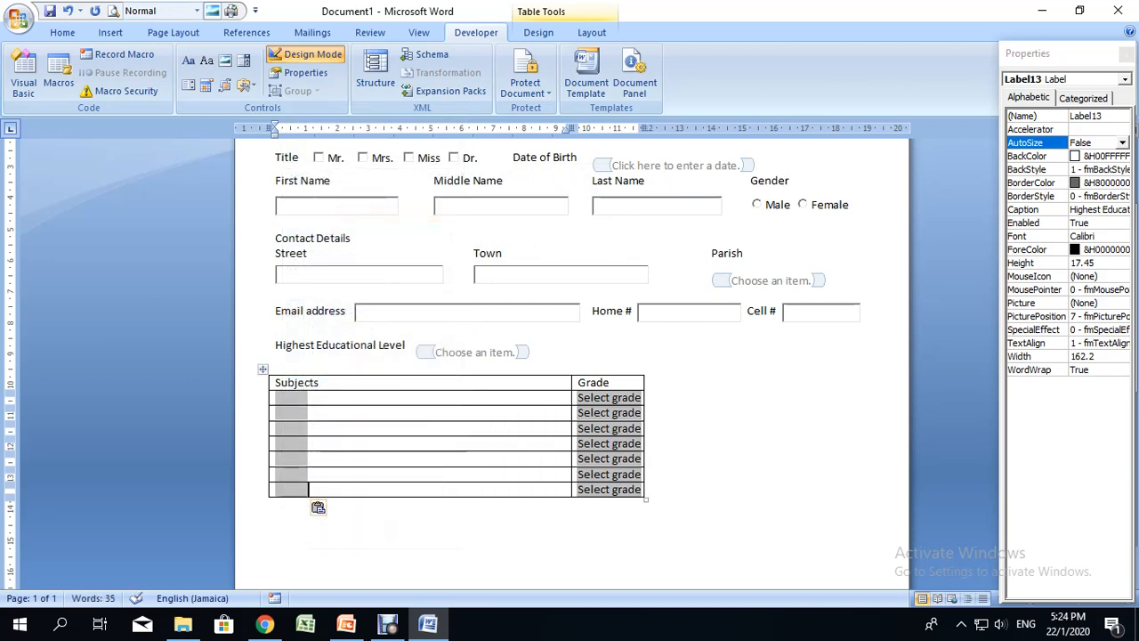
- Check the form field options of the text field in the last row of the Subjects column
left_click(291, 488)
left_click(305, 72)
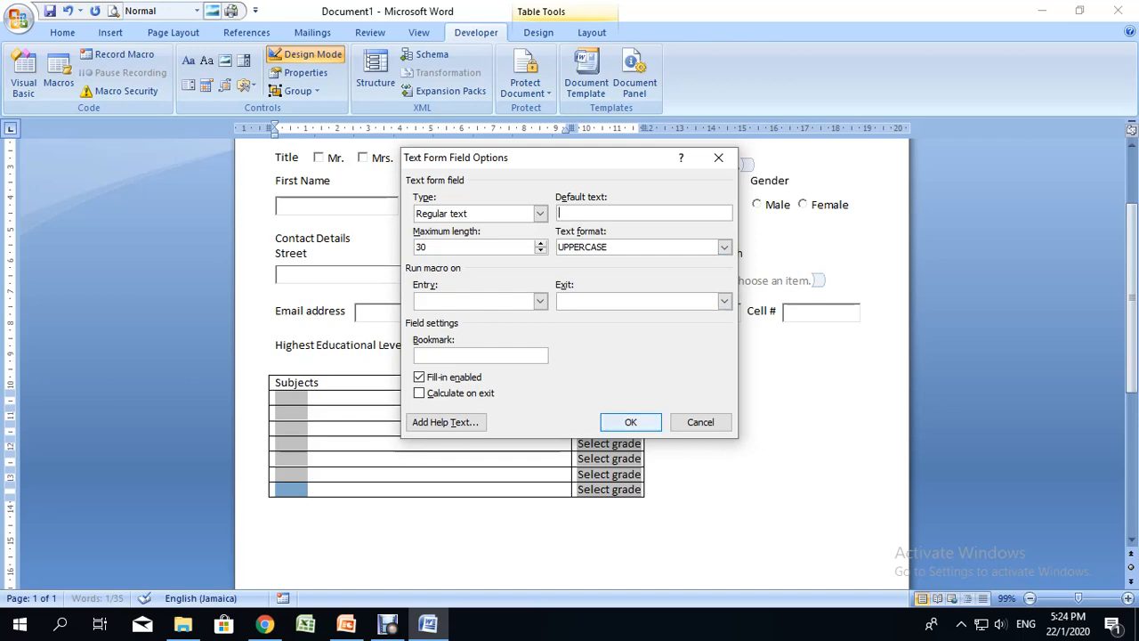
left_click(630, 422)
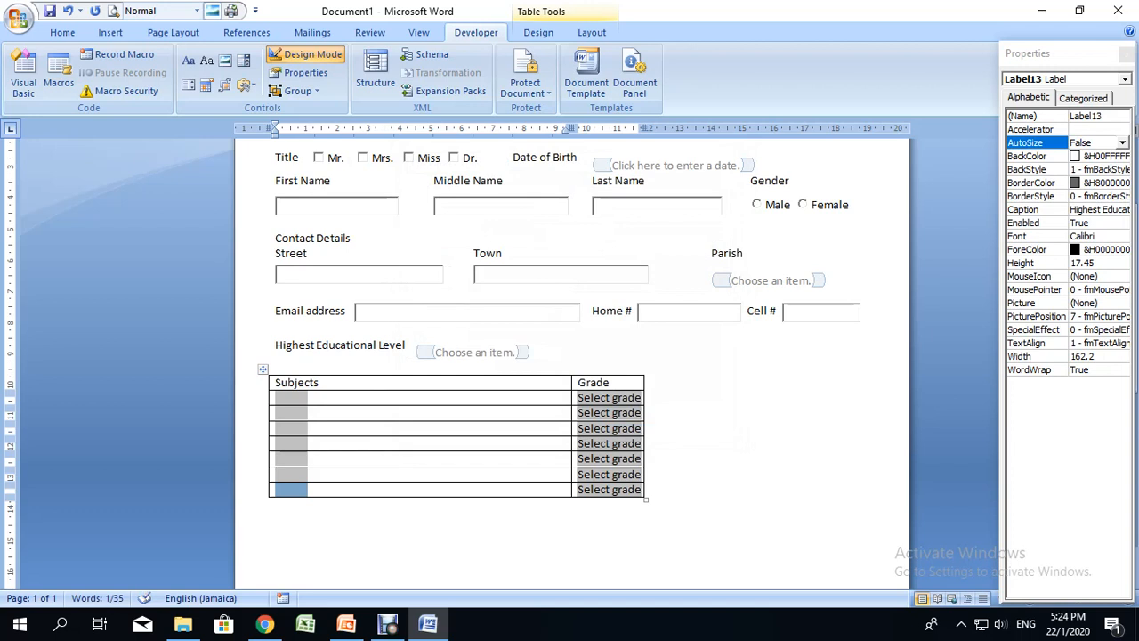
- Insert an ActiveX label on a new line directly above the Subjects table and open its caption for editing
left_click(276, 367)
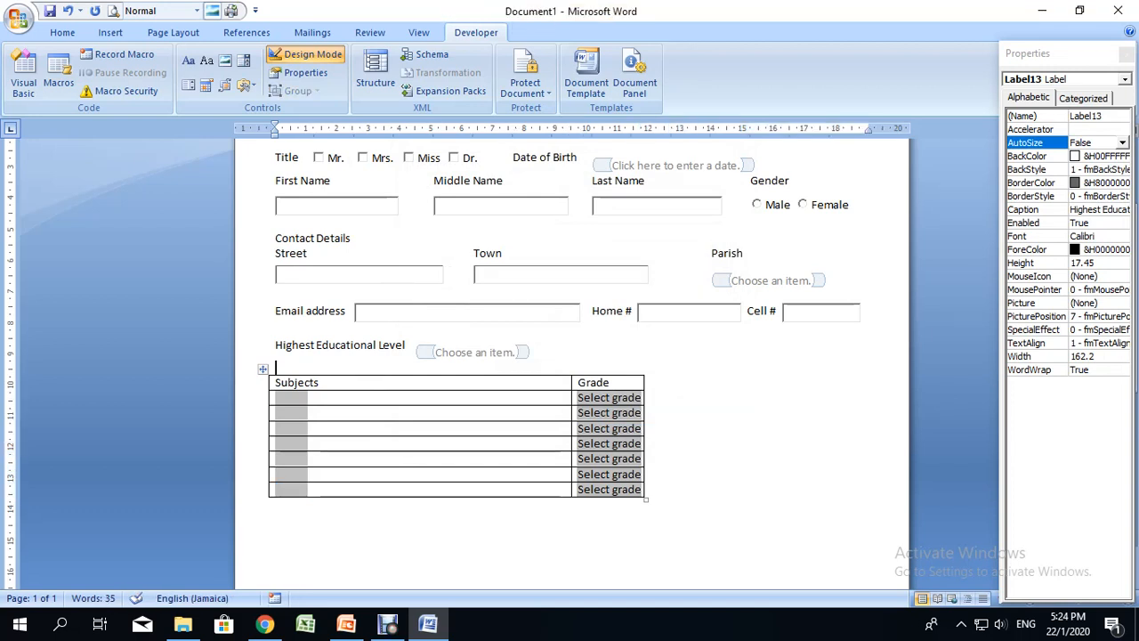
key("Return")
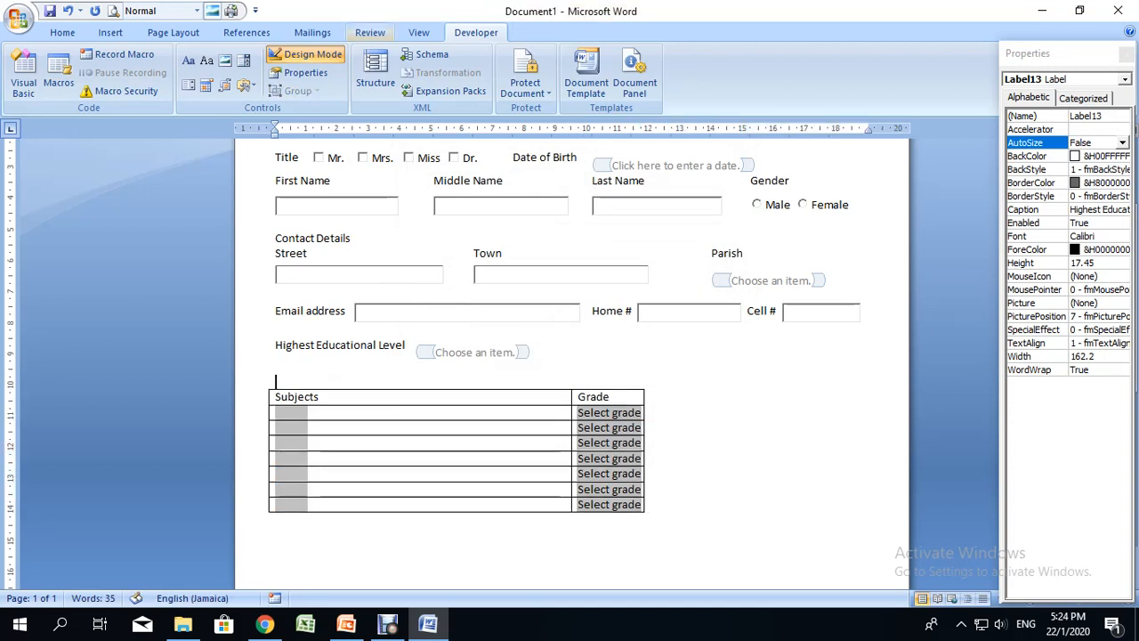
left_click(244, 85)
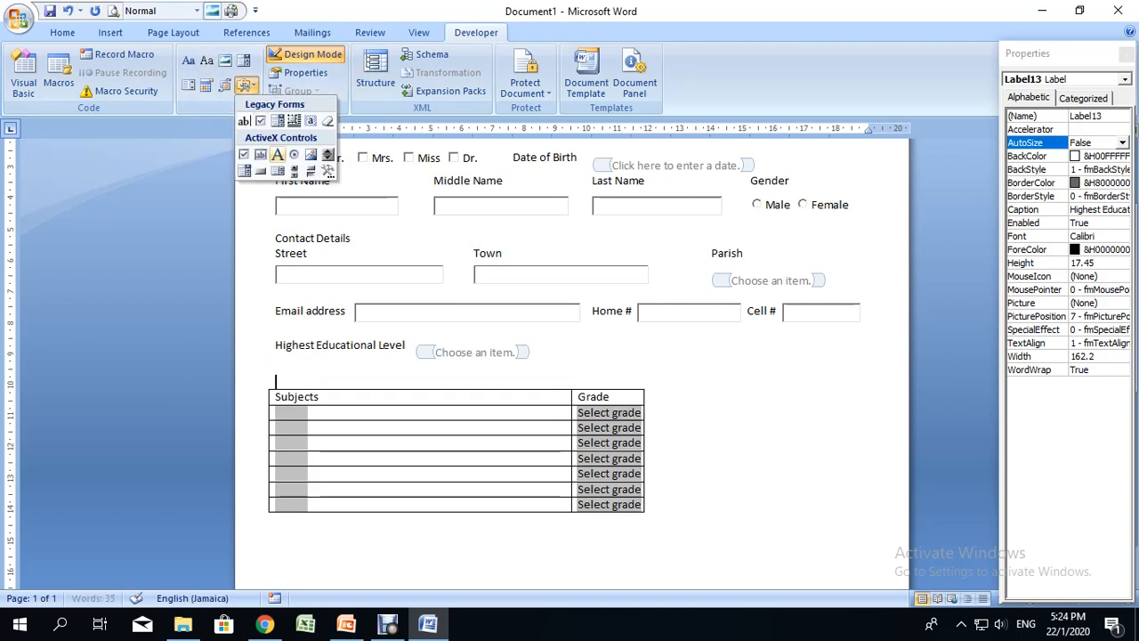
left_click(278, 154)
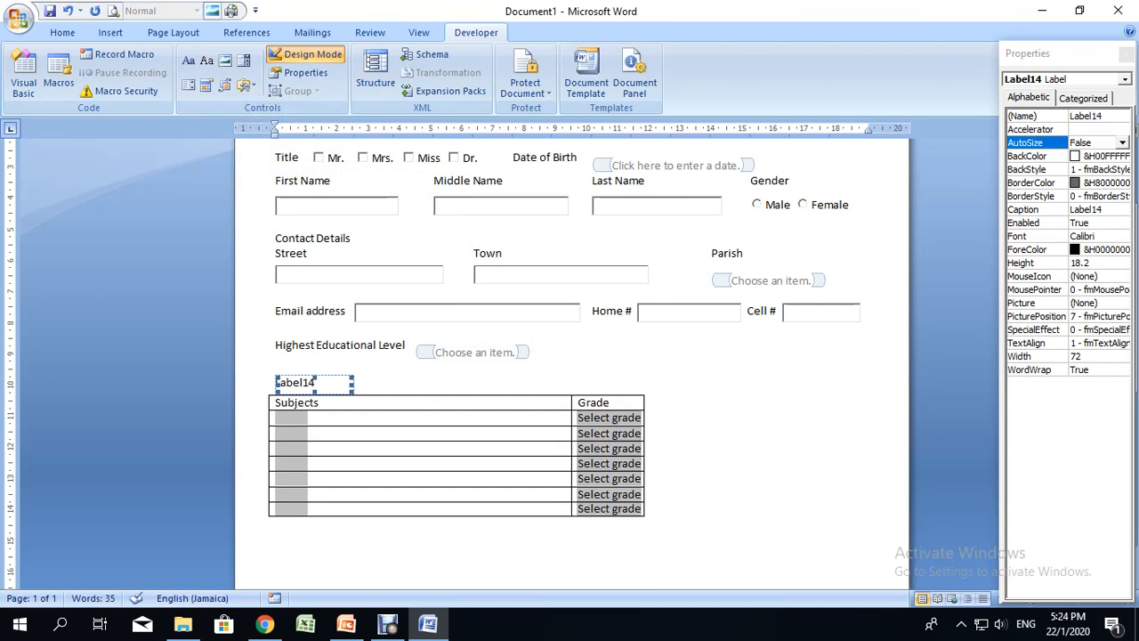
left_click(1104, 210)
left_click_drag(1104, 210, 1071, 210)
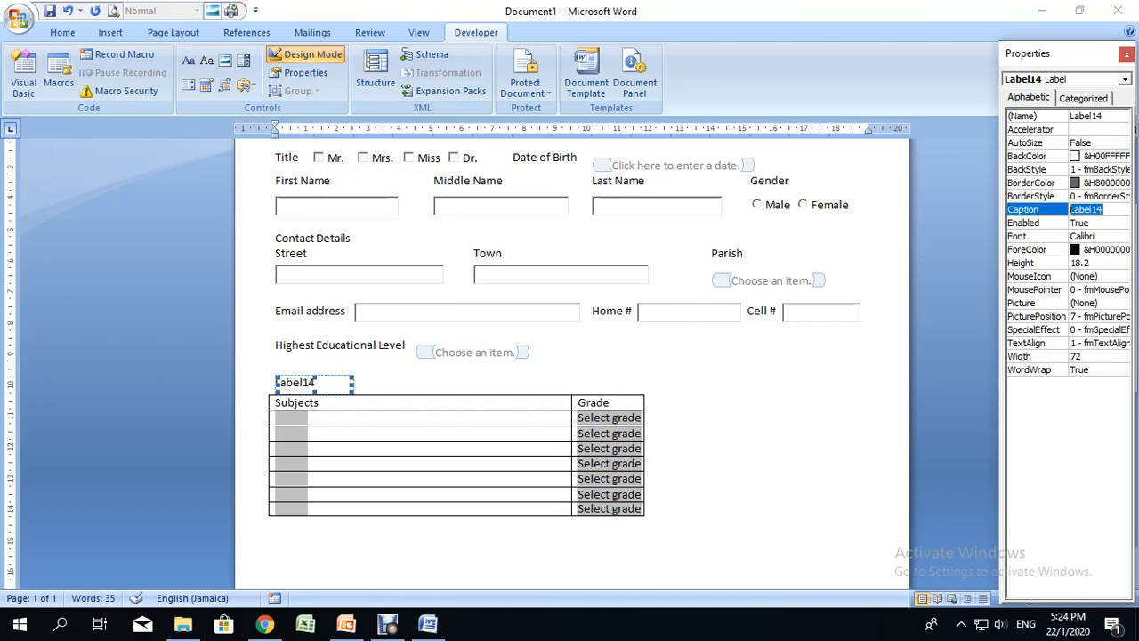
type("aCADEMIC ")
type("aCHIEV")
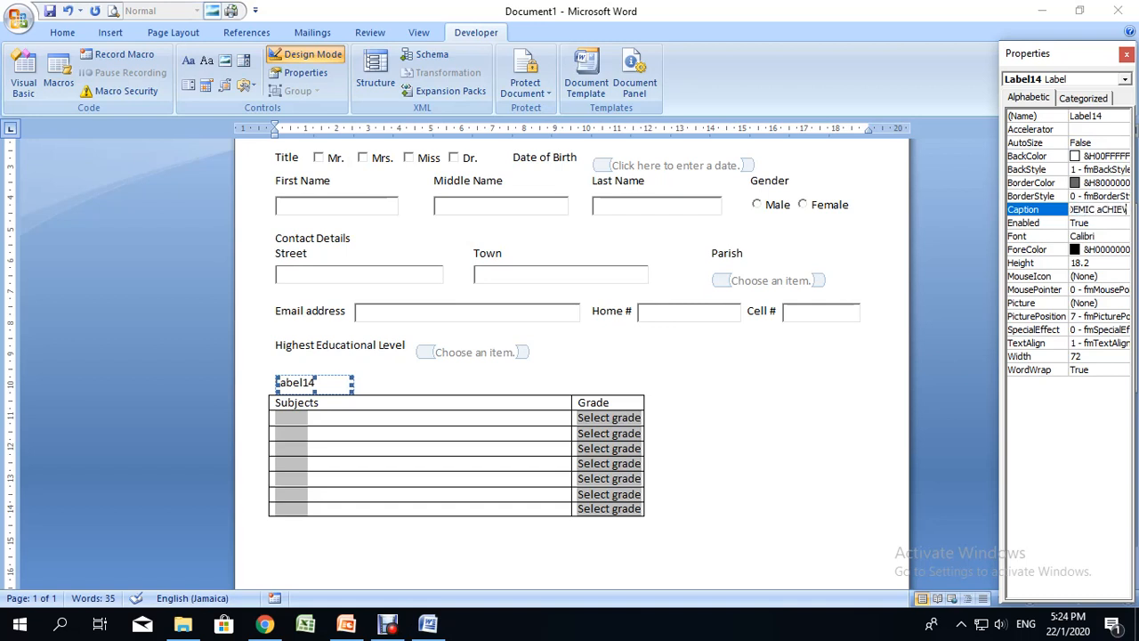
type("EM")
key("BackSpace")
key("BackSpace")
key("BackSpace")
key("BackSpace")
key("BackSpace")
key("BackSpace")
key("BackSpace")
key("BackSpace")
key("BackSpace")
key("BackSpace")
key("BackSpace")
key("BackSpace")
key("BackSpace")
key("BackSpace")
key("BackSpace")
key("BackSpace")
key("BackSpace")
- Set the label's caption to "Academic Achievement" and widen the label to about 177 pt
type("Academic Achievement")
key("Return")
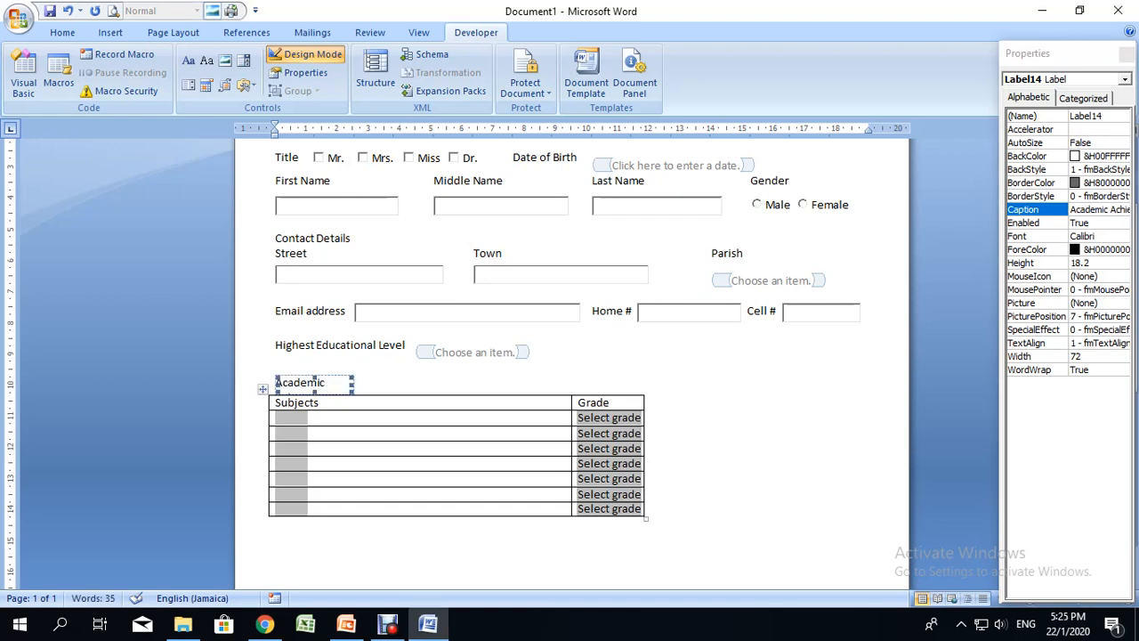
left_click_drag(352, 384, 469, 384)
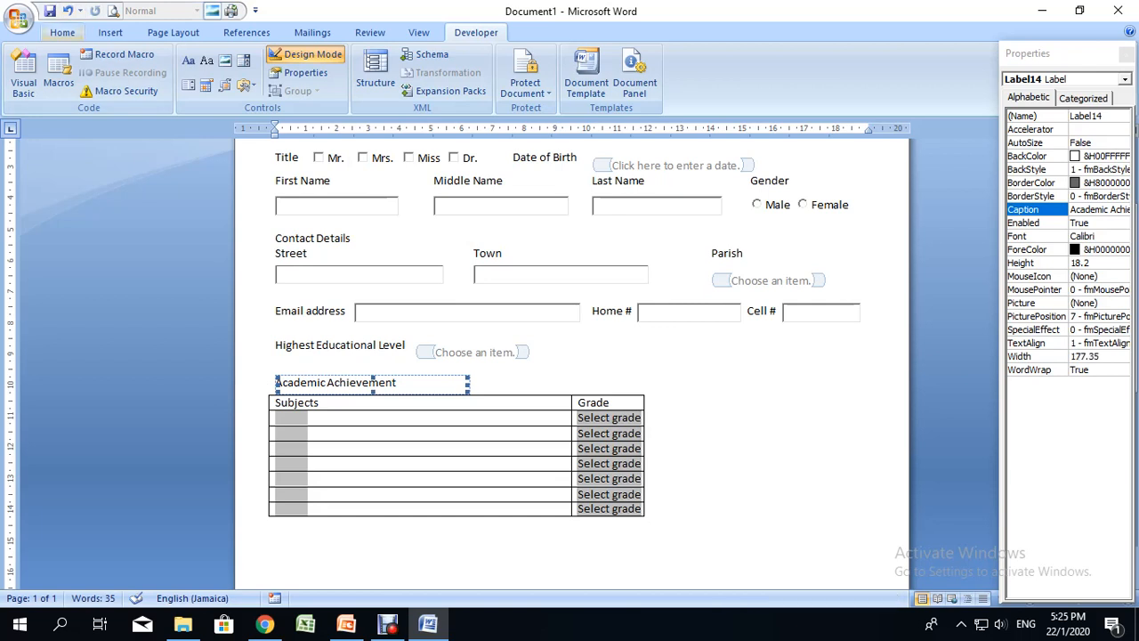
left_click(64, 33)
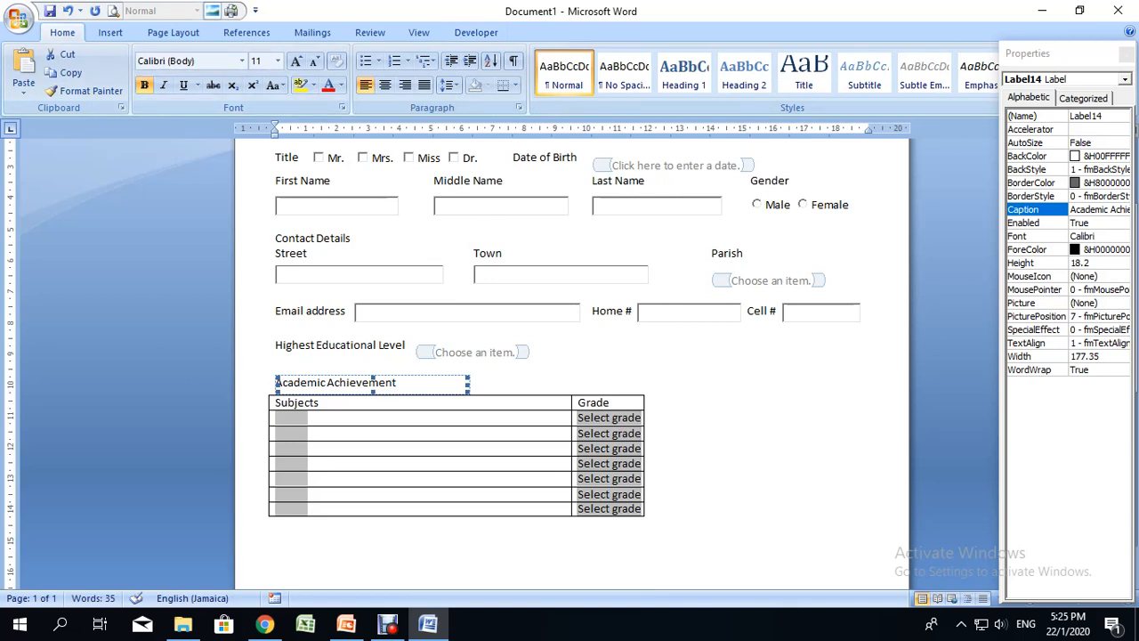
double_click(343, 383)
left_click(959, 110)
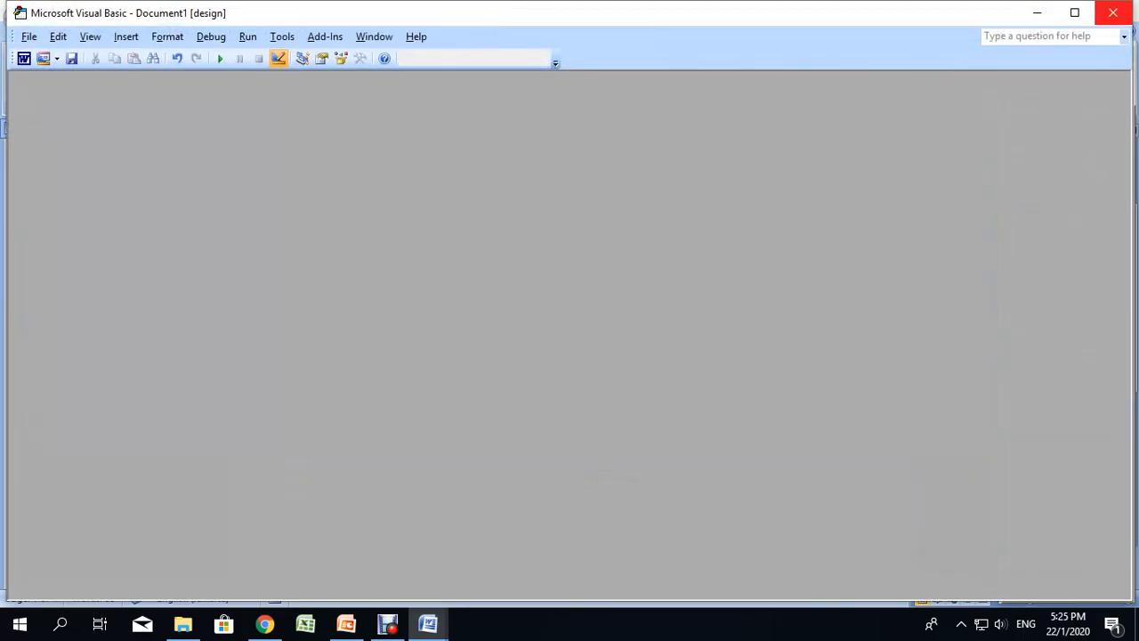
left_click(1112, 12)
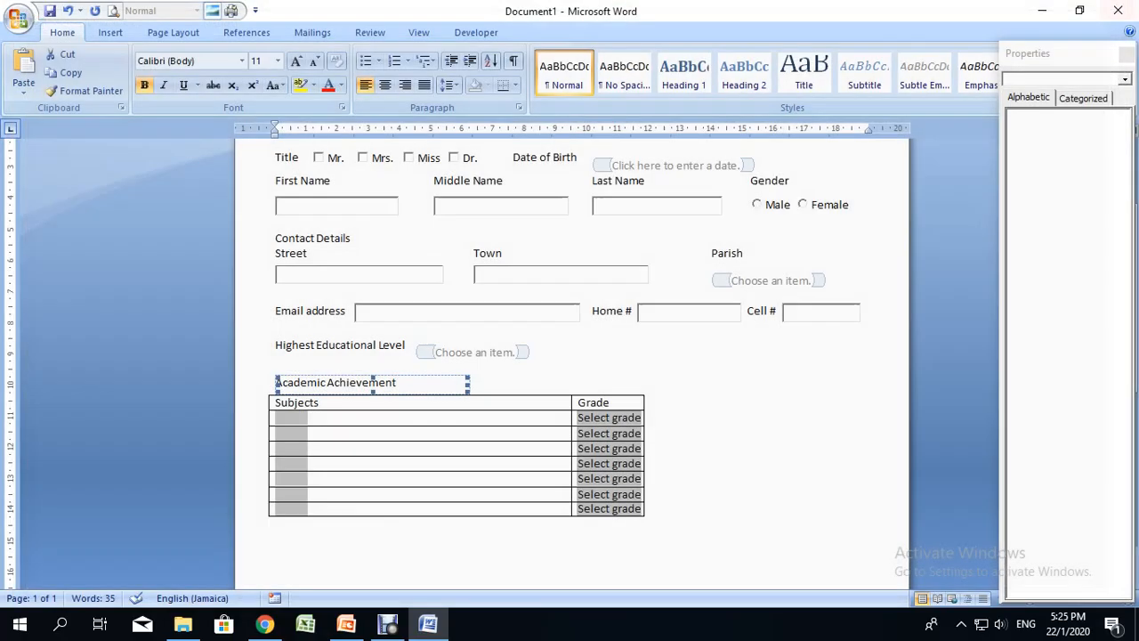
left_click(473, 388)
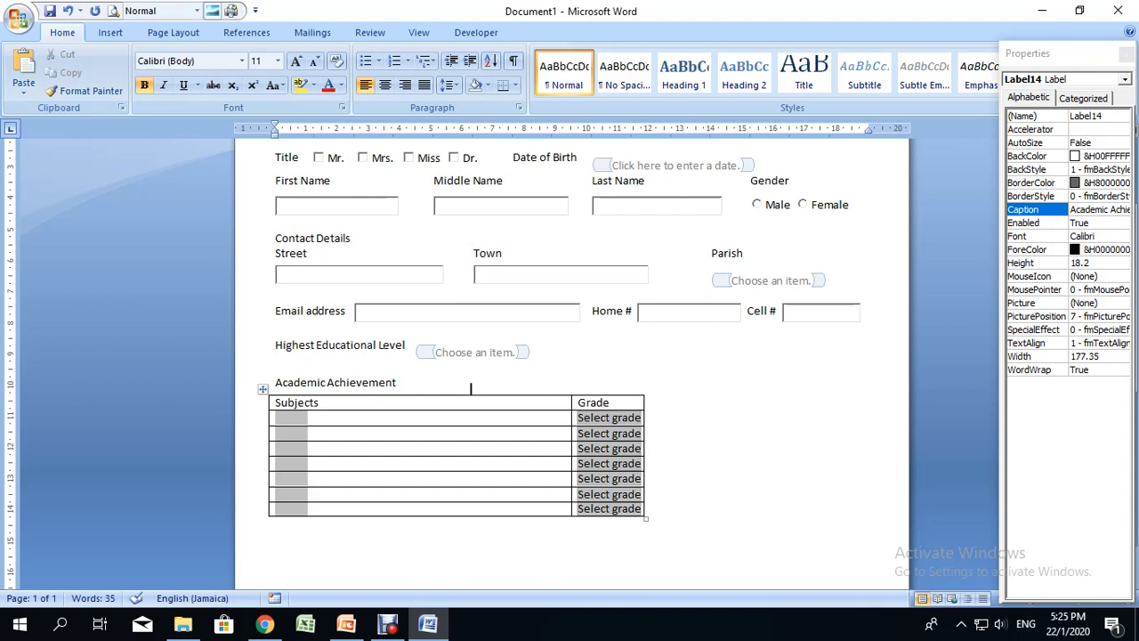
- Review the form's layout from the title down to the Subjects and Grade table
scroll(472, 388, "up", 1)
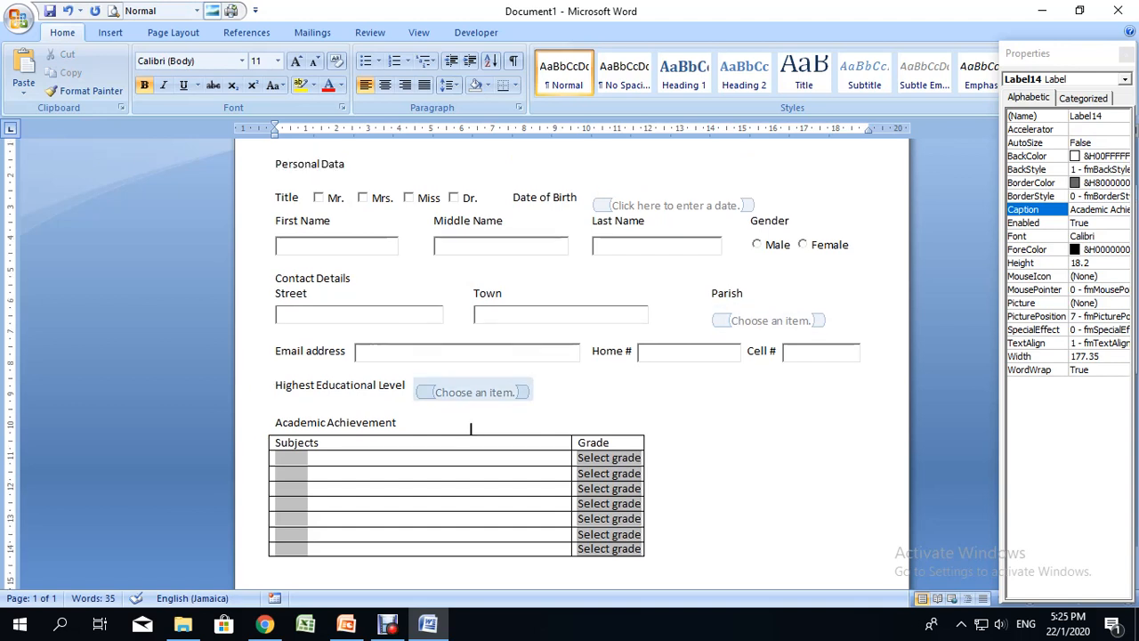
scroll(472, 392, "down", 1)
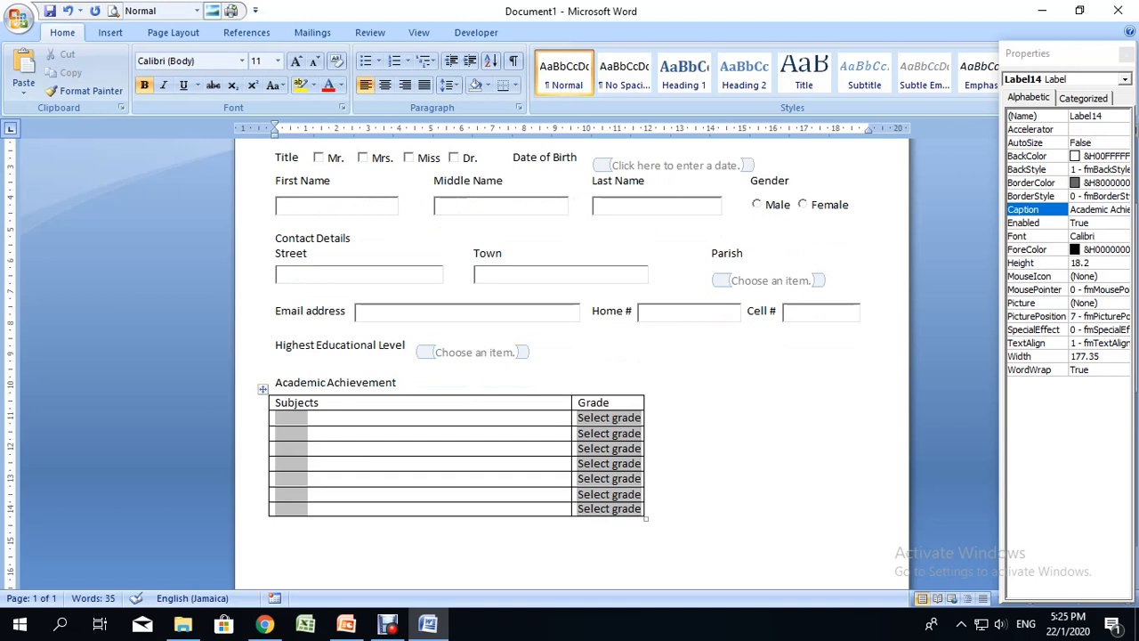
scroll(471, 391, "up", 3)
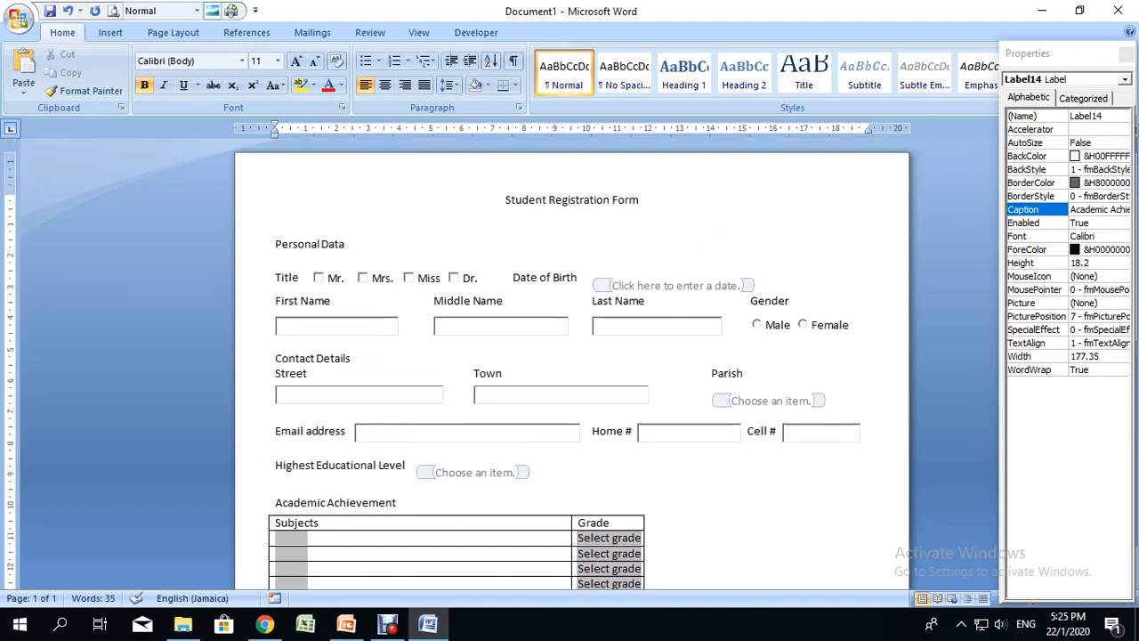
scroll(471, 392, "down", 7)
scroll(472, 392, "up", 4)
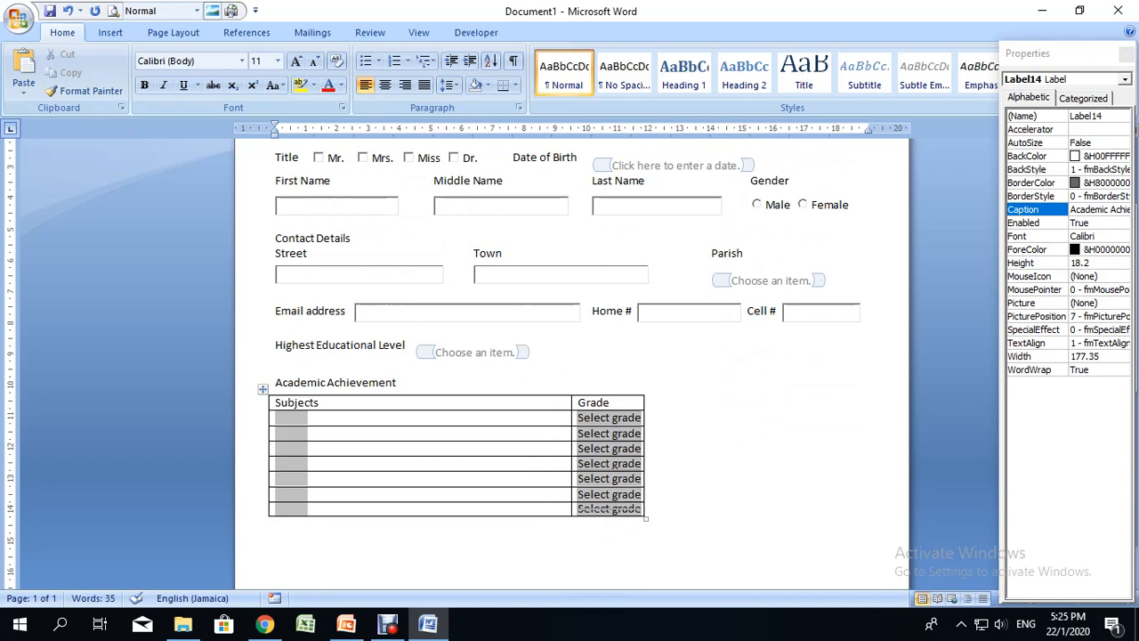
scroll(471, 391, "down", 7)
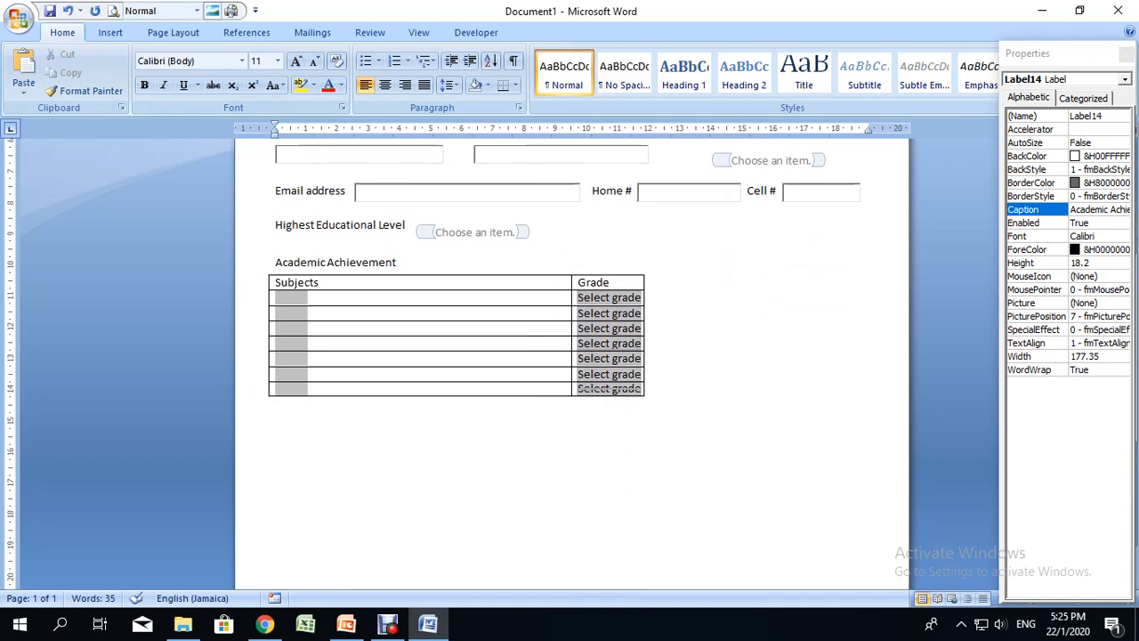
scroll(472, 391, "up", 4)
left_click(647, 282)
left_click(580, 328)
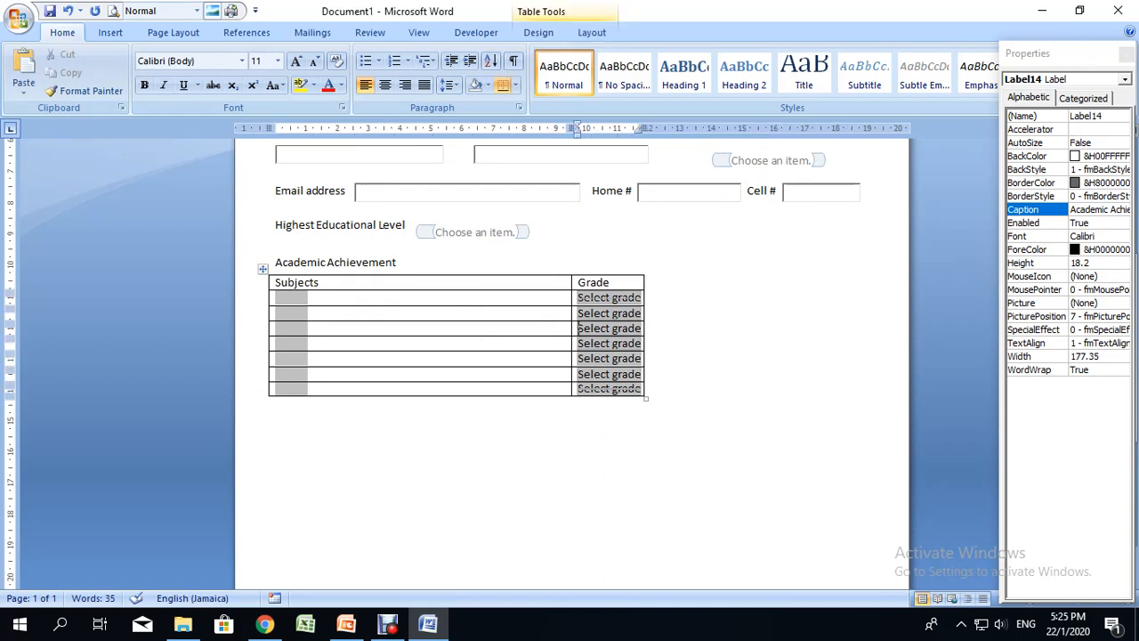
left_click(579, 297)
- Insert an ActiveX command button on the empty line below the Subjects and Grade table
left_click(276, 403)
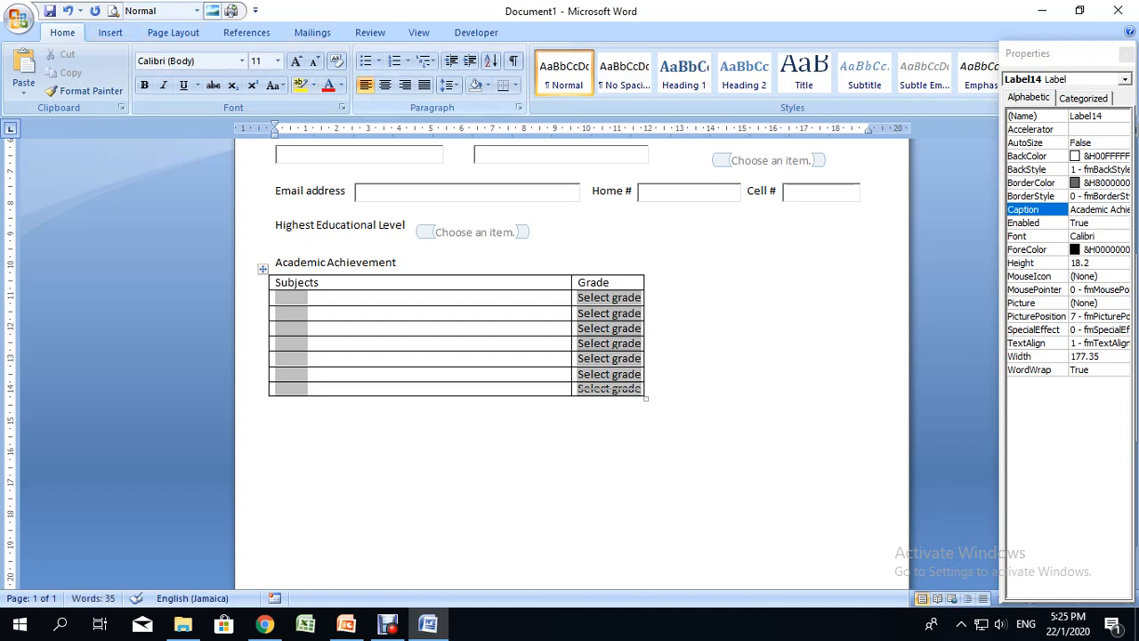
left_click(476, 32)
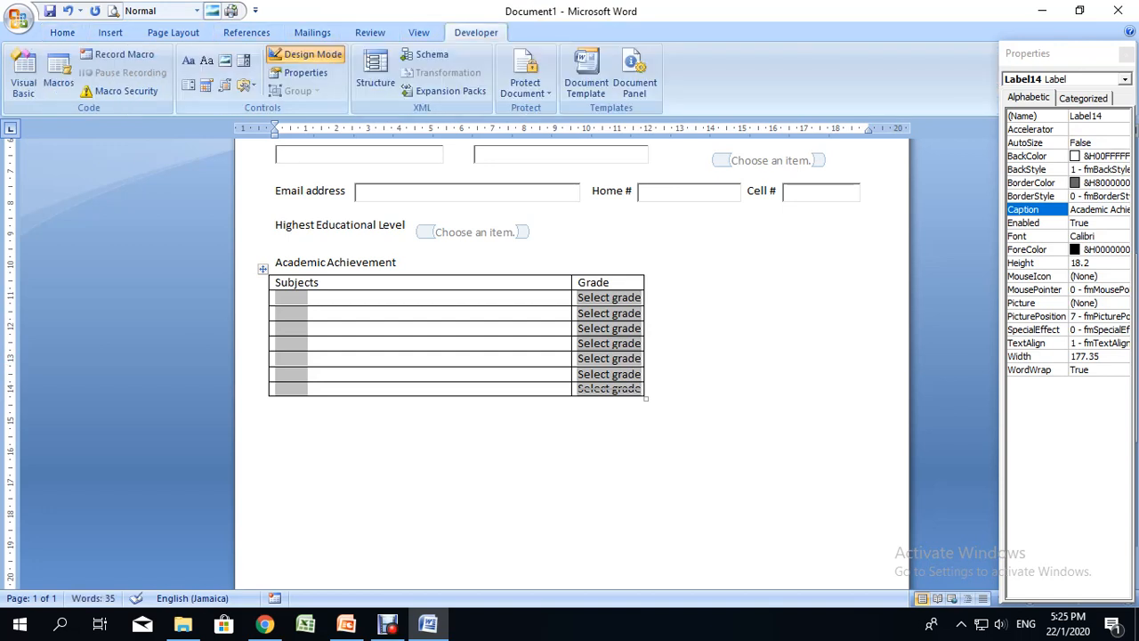
left_click(244, 85)
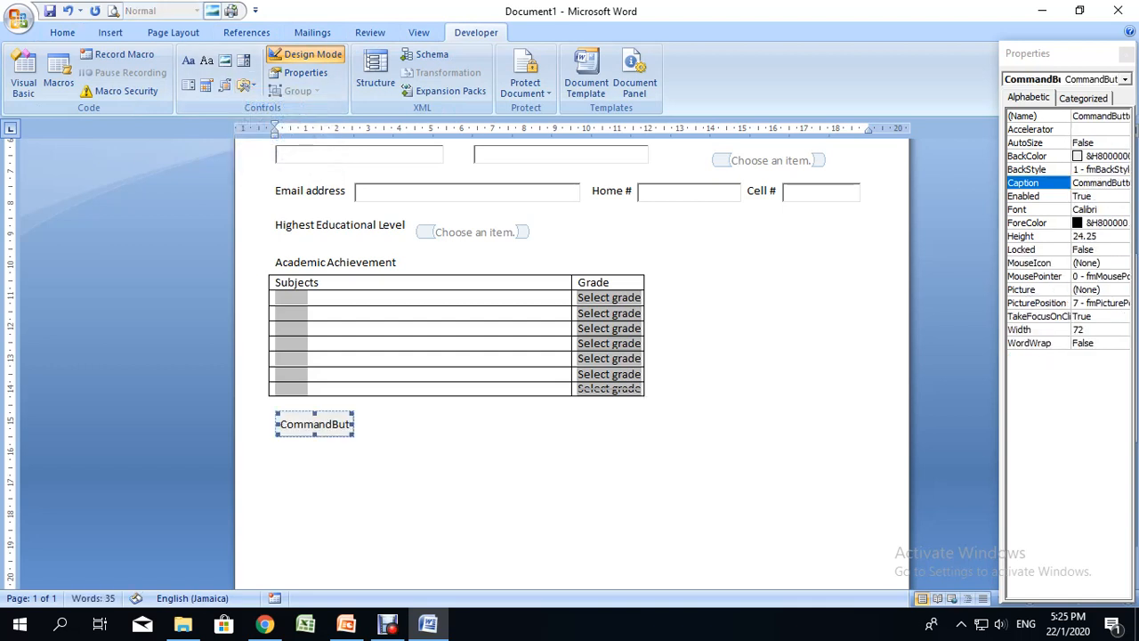
left_click(246, 85)
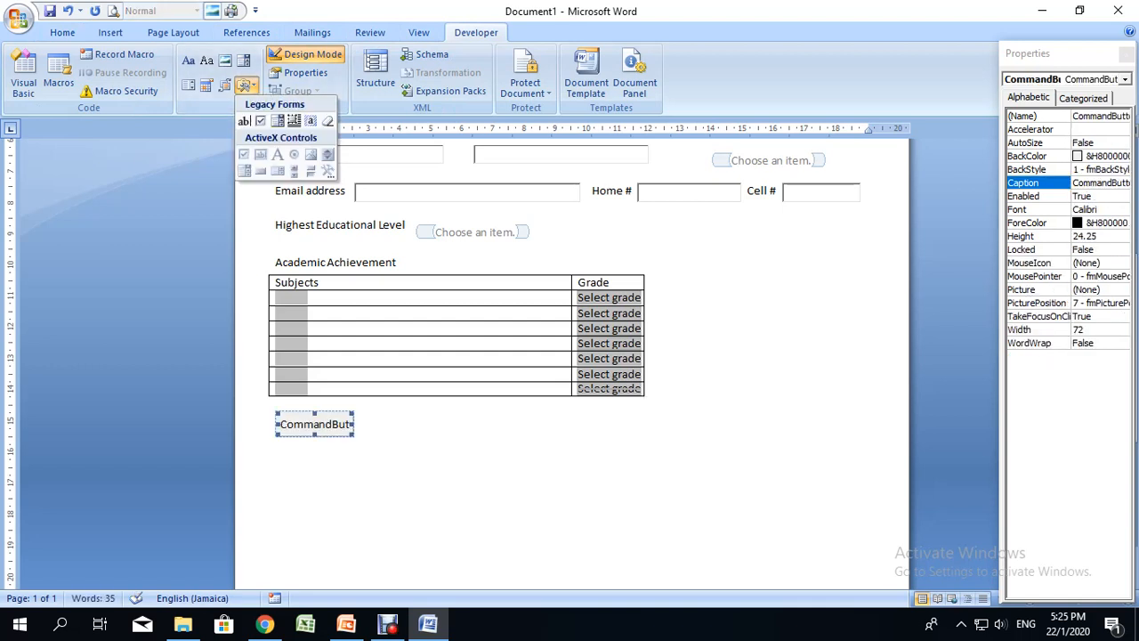
key("Escape")
key("Tab")
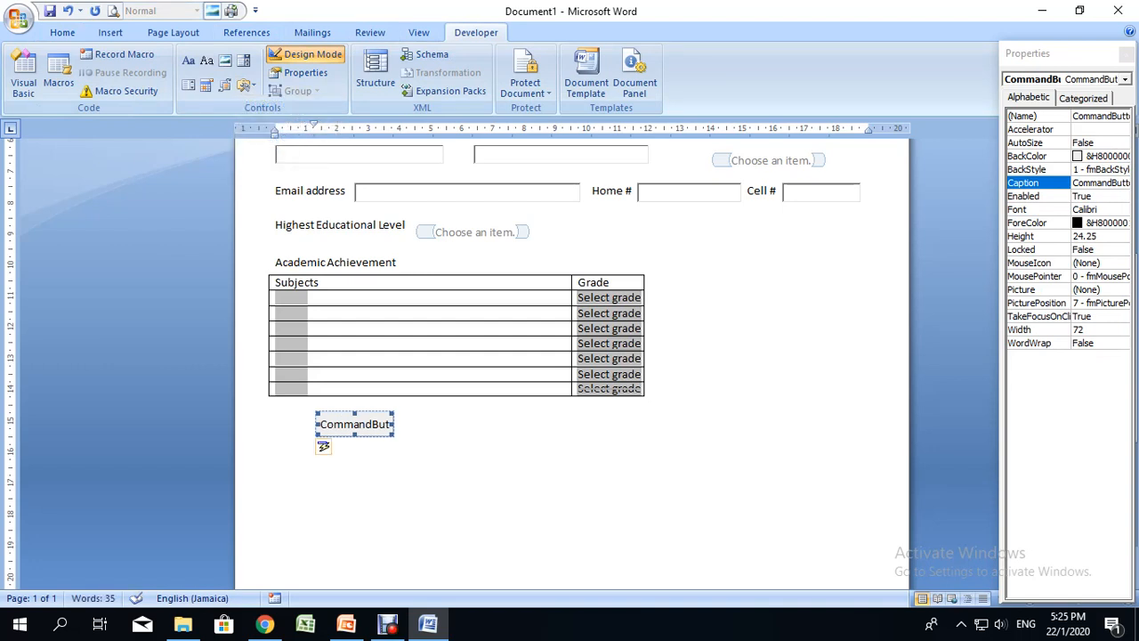
key("ctrl+z")
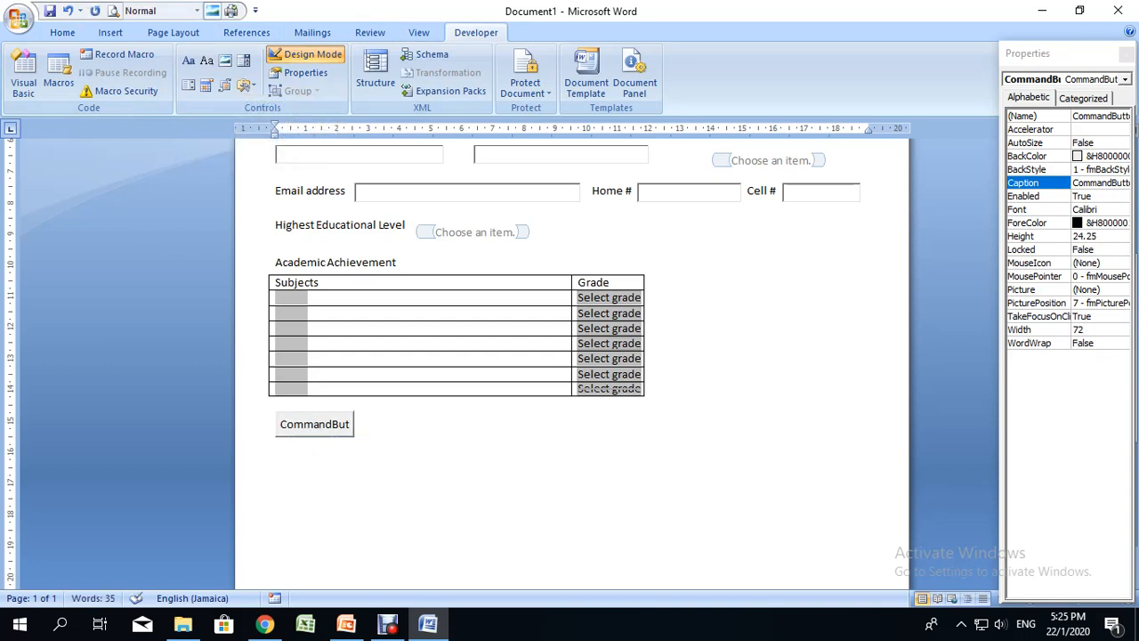
- Insert a second ActiveX command button to the right of the first one and add a tab space after it
left_click(244, 85)
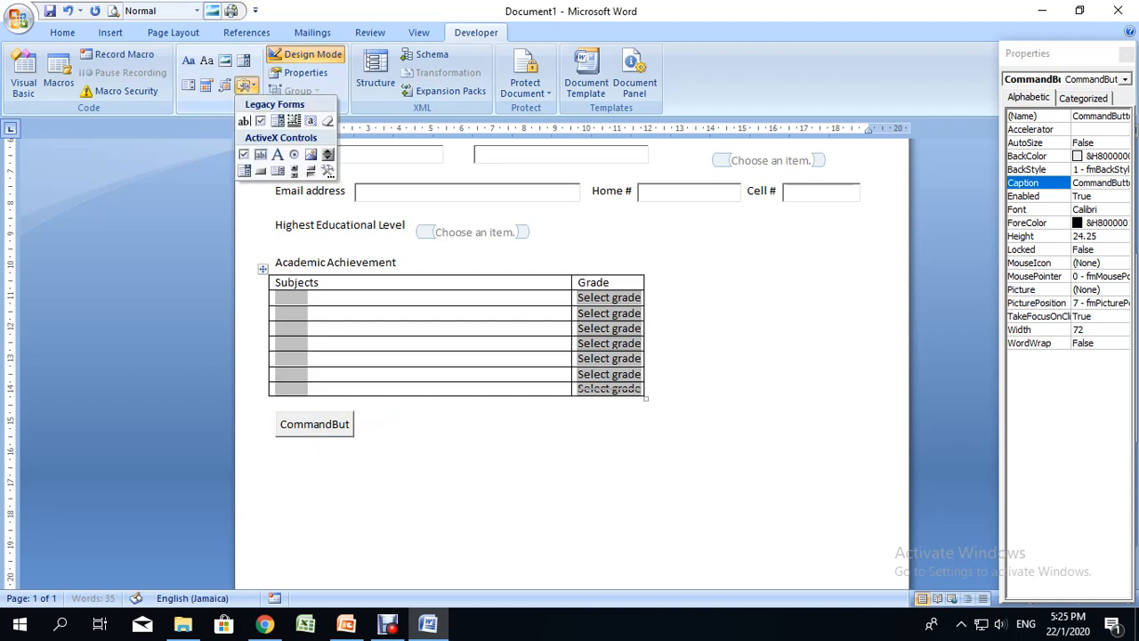
left_click(260, 170)
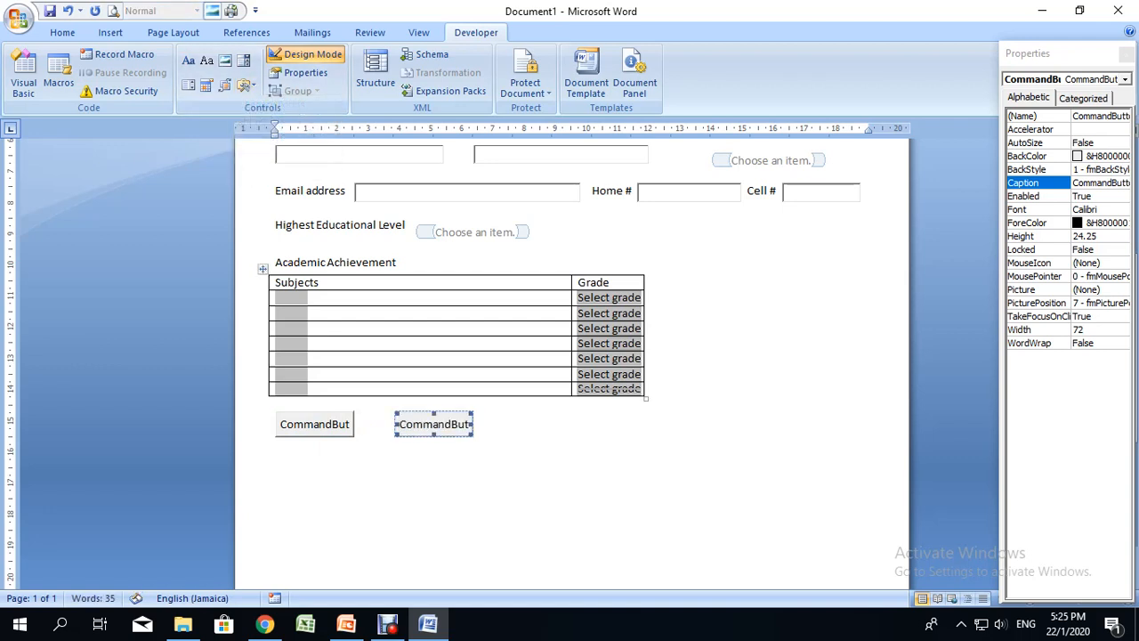
left_click(479, 427)
key("Tab")
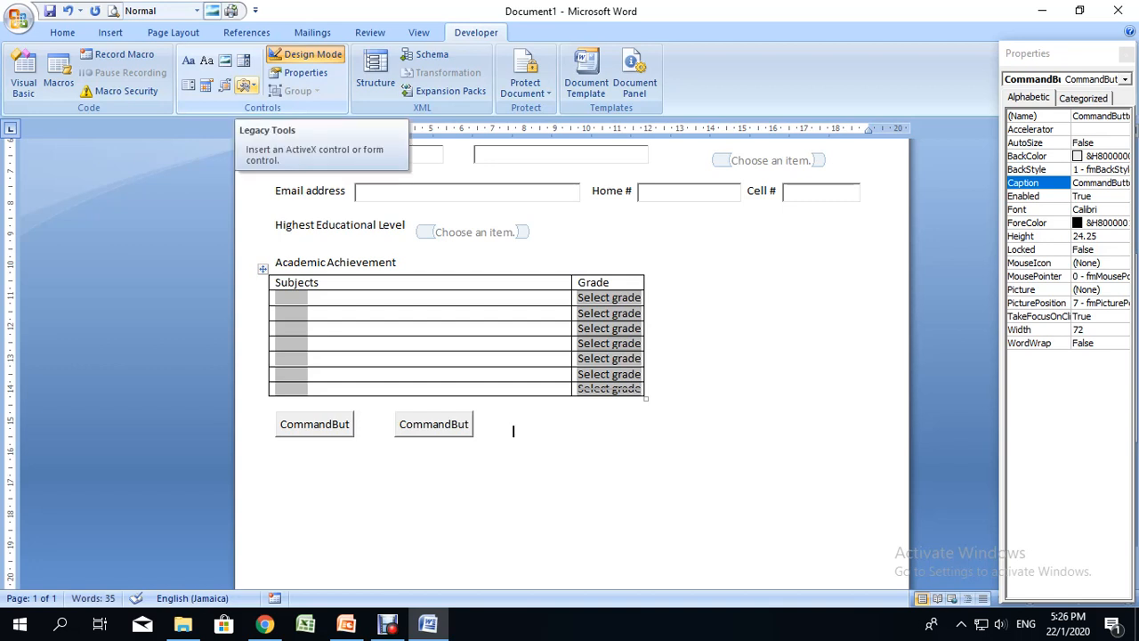
- Set the caption of the first command button below the table to "Clear"
left_click(244, 84)
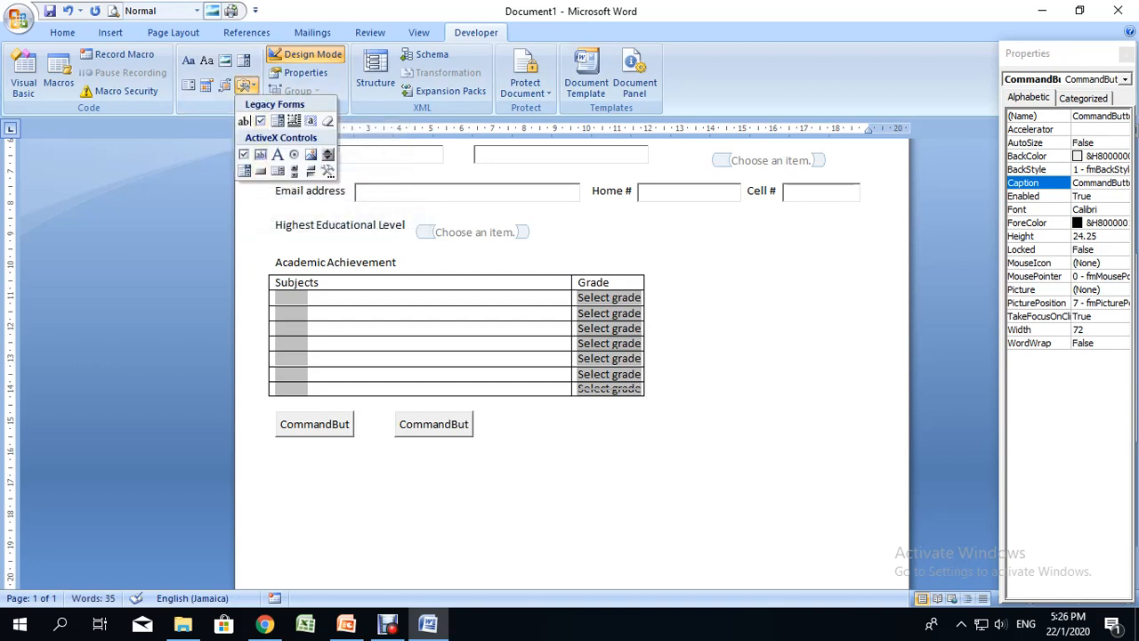
left_click(328, 154)
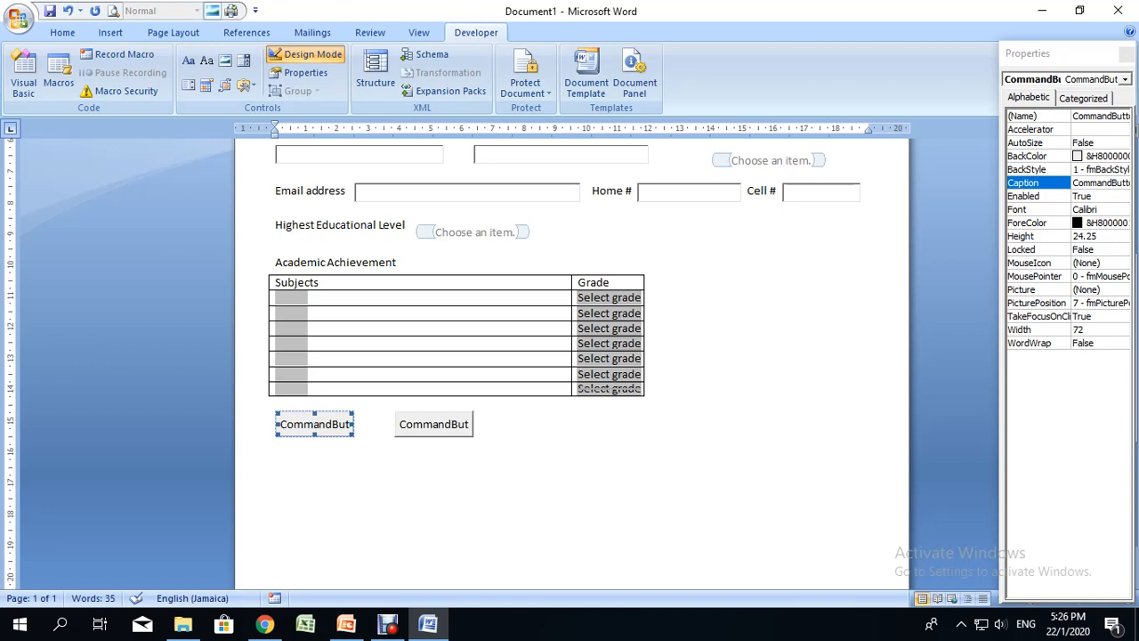
left_click(1100, 182)
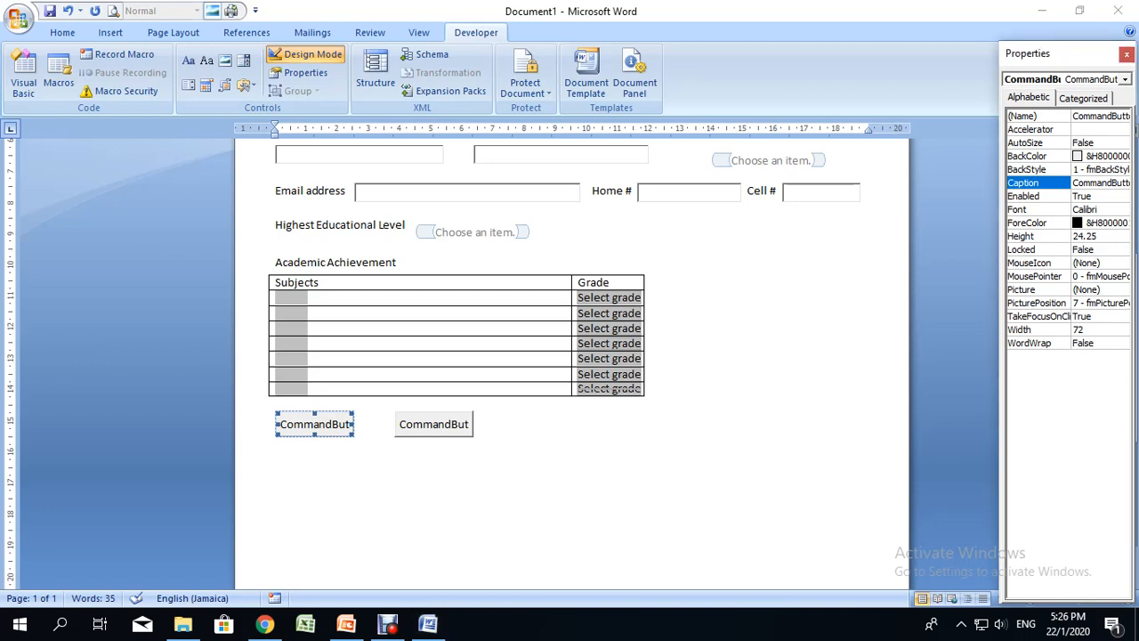
left_click_drag(1073, 183, 1128, 183)
type("Clear")
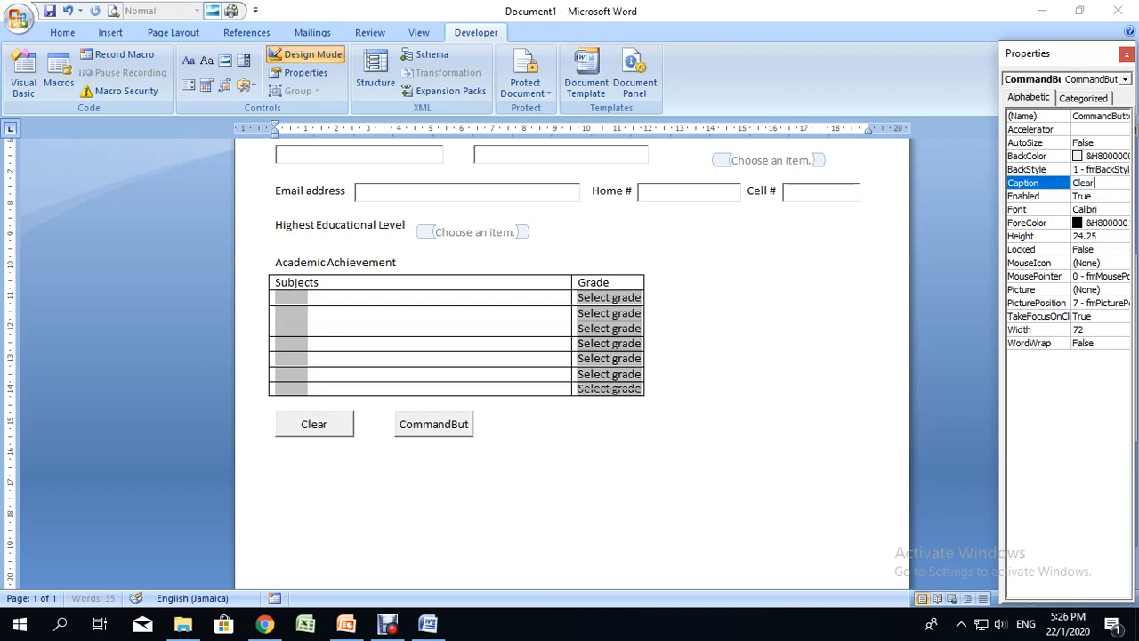
left_click(314, 425)
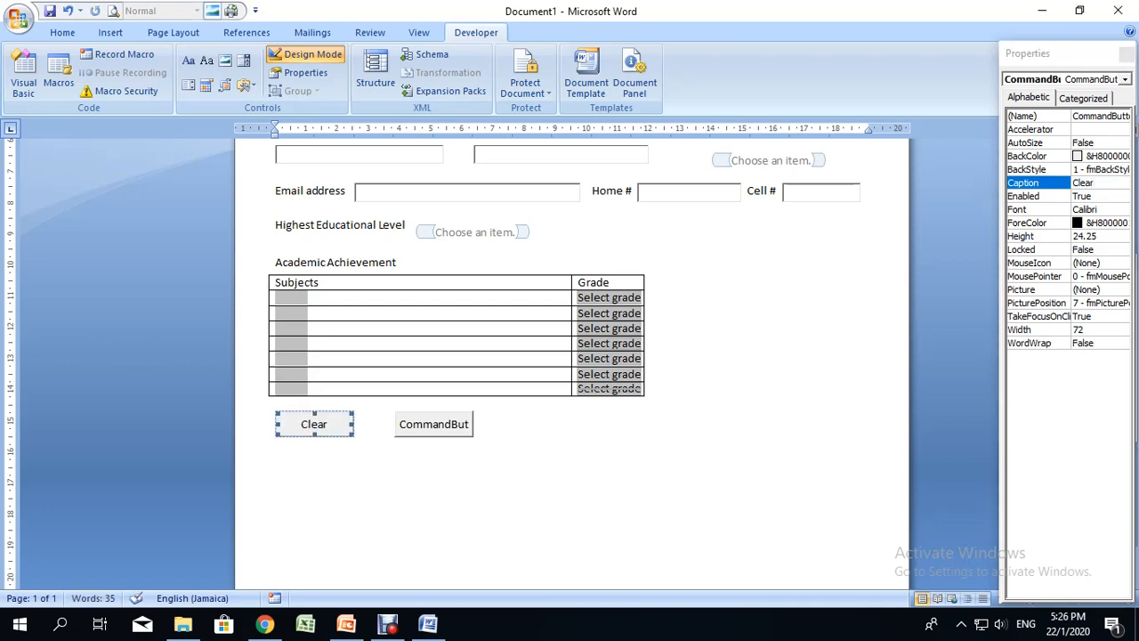
- Set the caption of the second command button to "Submit"
left_click(433, 424)
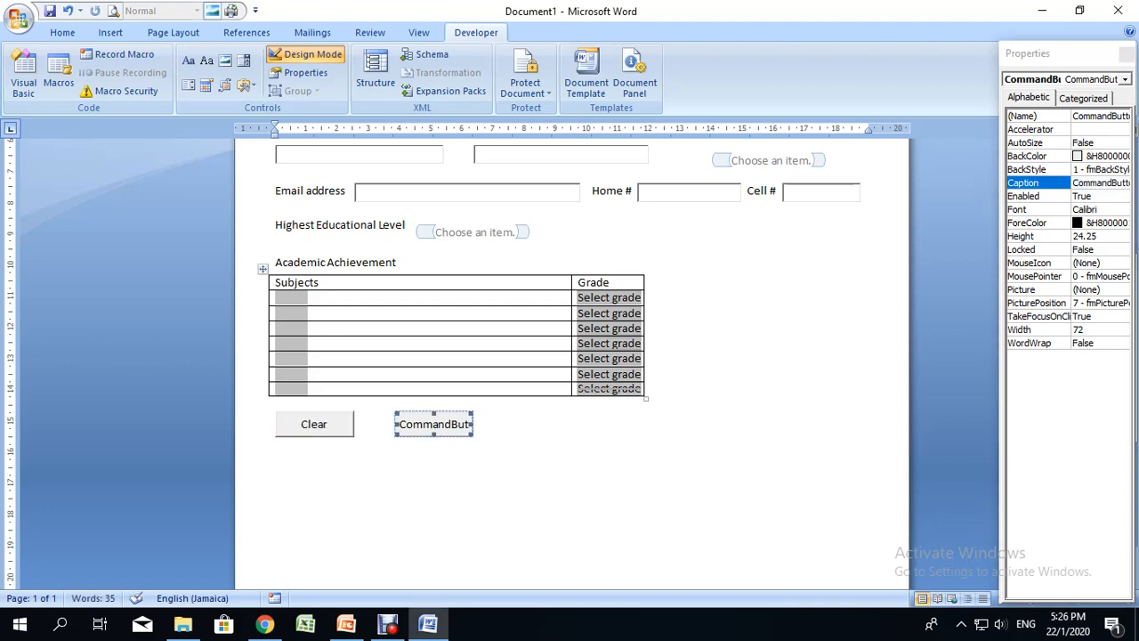
left_click(1119, 182)
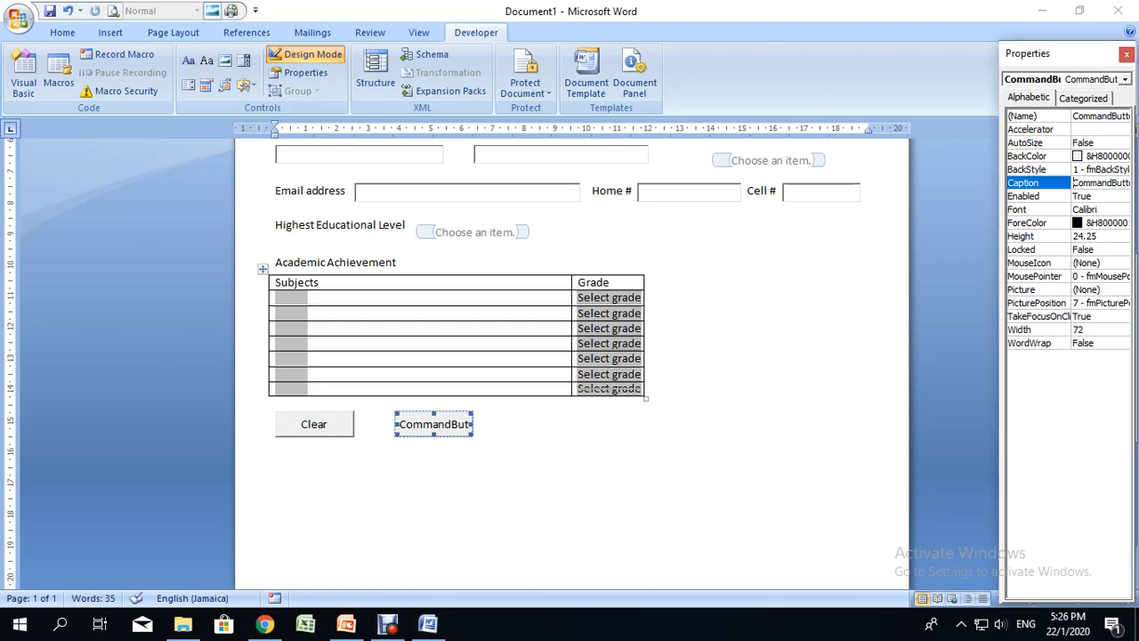
key("shift+End")
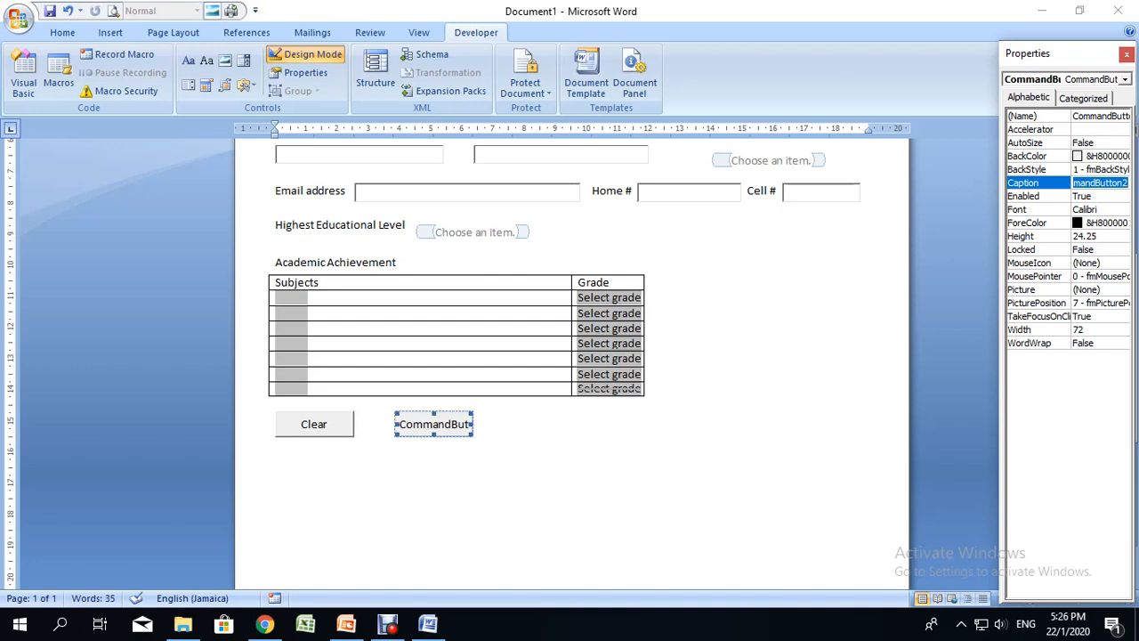
type("Submit")
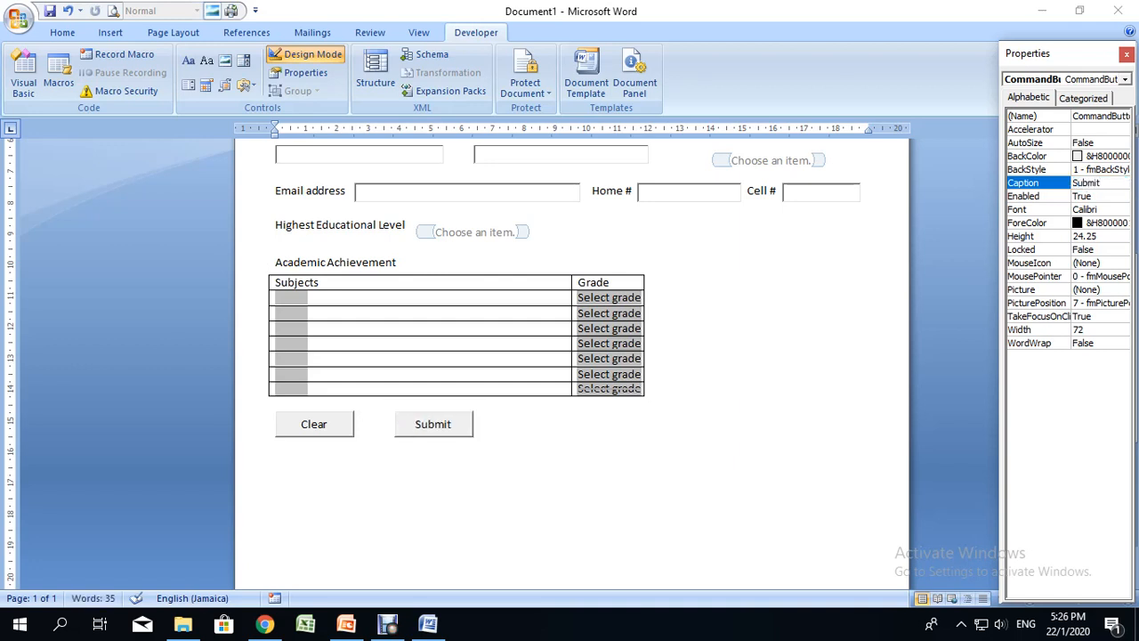
- Set the ForeColor of both the Submit and Clear buttons to the Highlight system colour
left_click(434, 424)
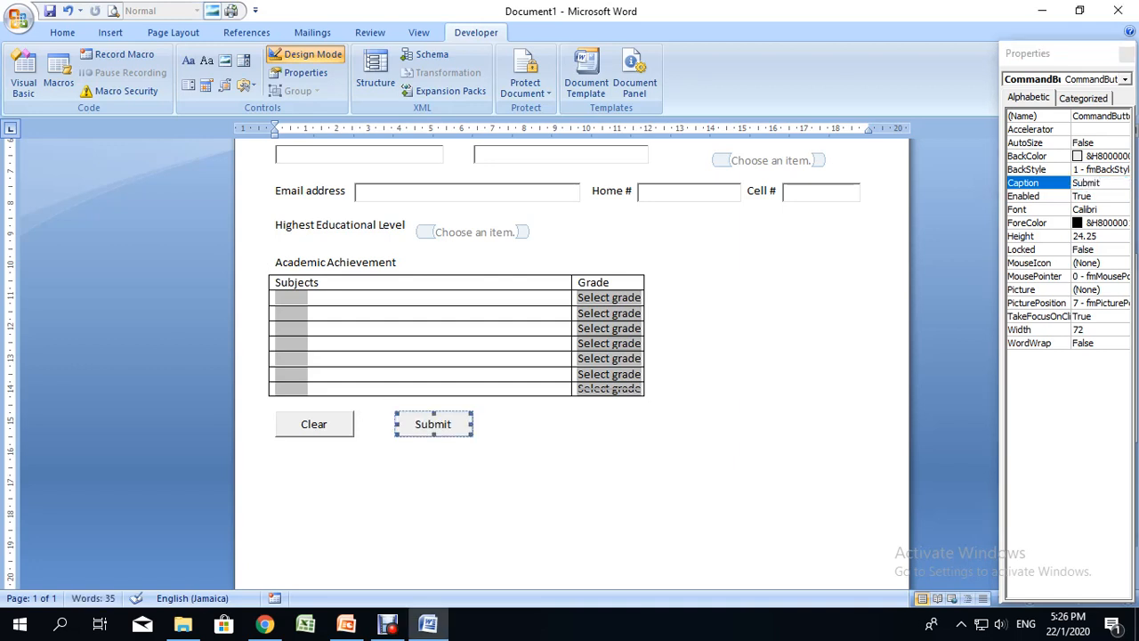
left_click(1104, 222)
left_click(1123, 222)
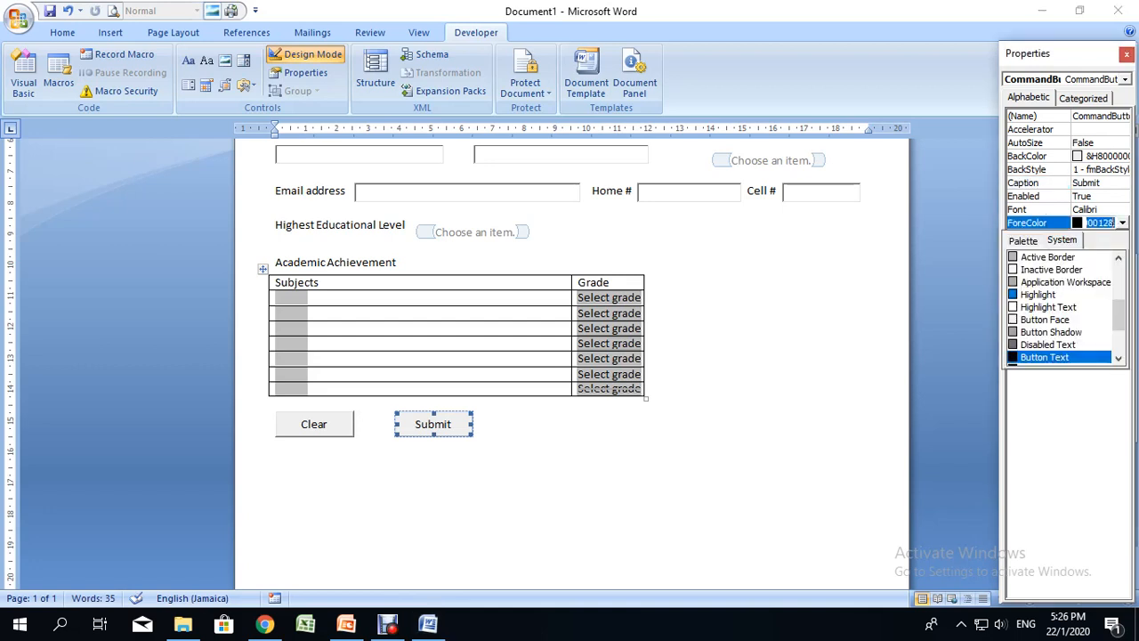
left_click(1038, 295)
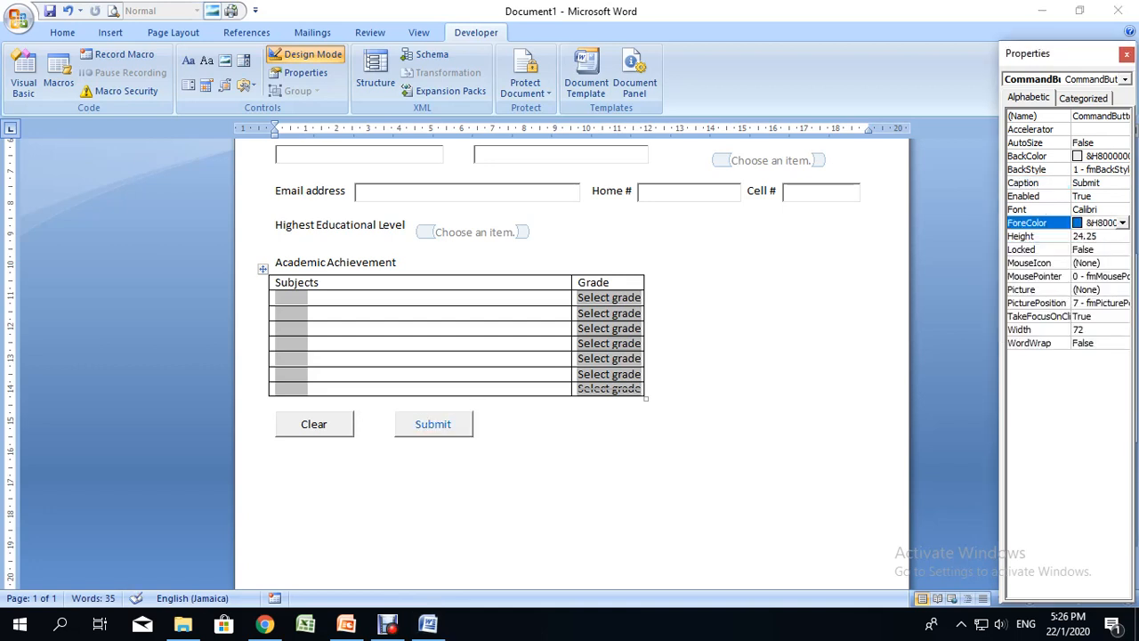
left_click(314, 425)
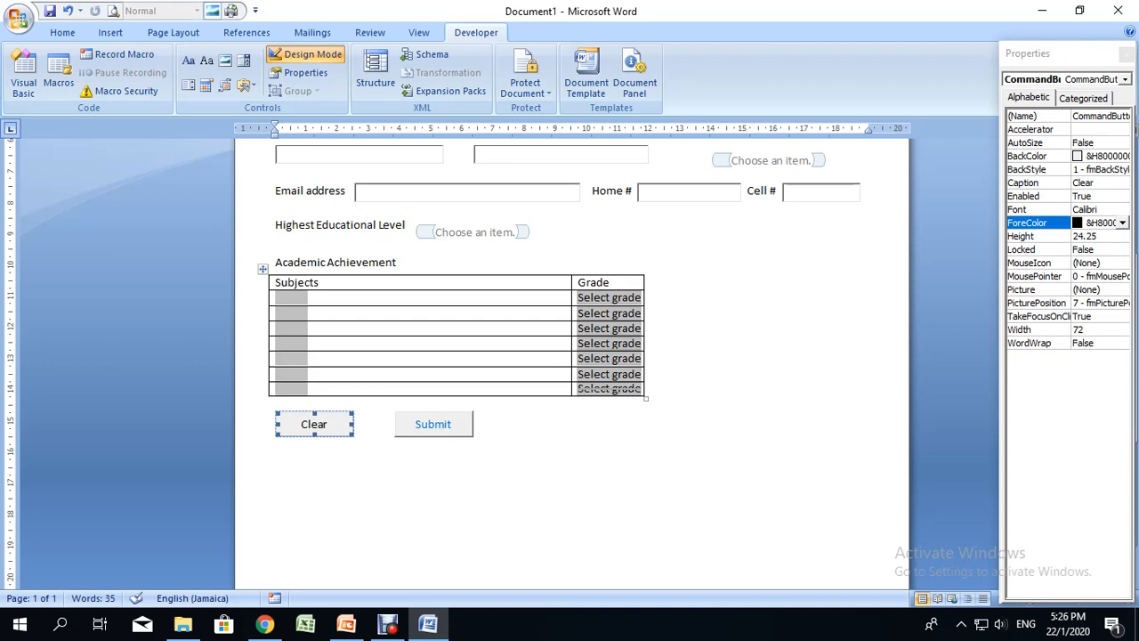
left_click(1123, 223)
left_click(1038, 294)
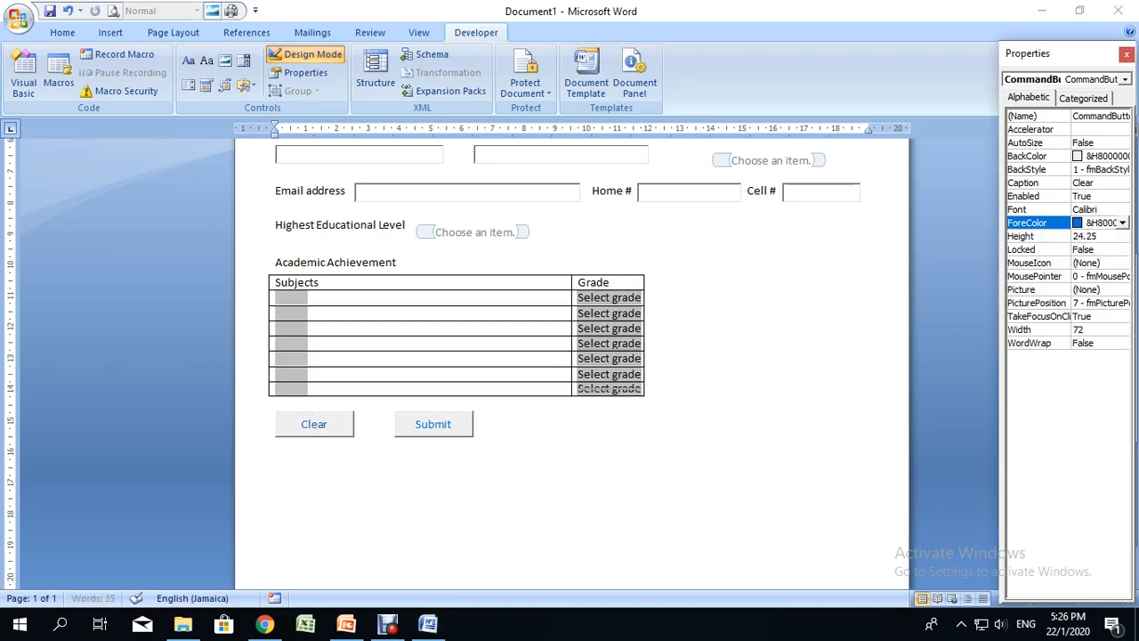
- Open the Clear button's click-event code in the Visual Basic editor and return to the Word document
left_click(314, 425)
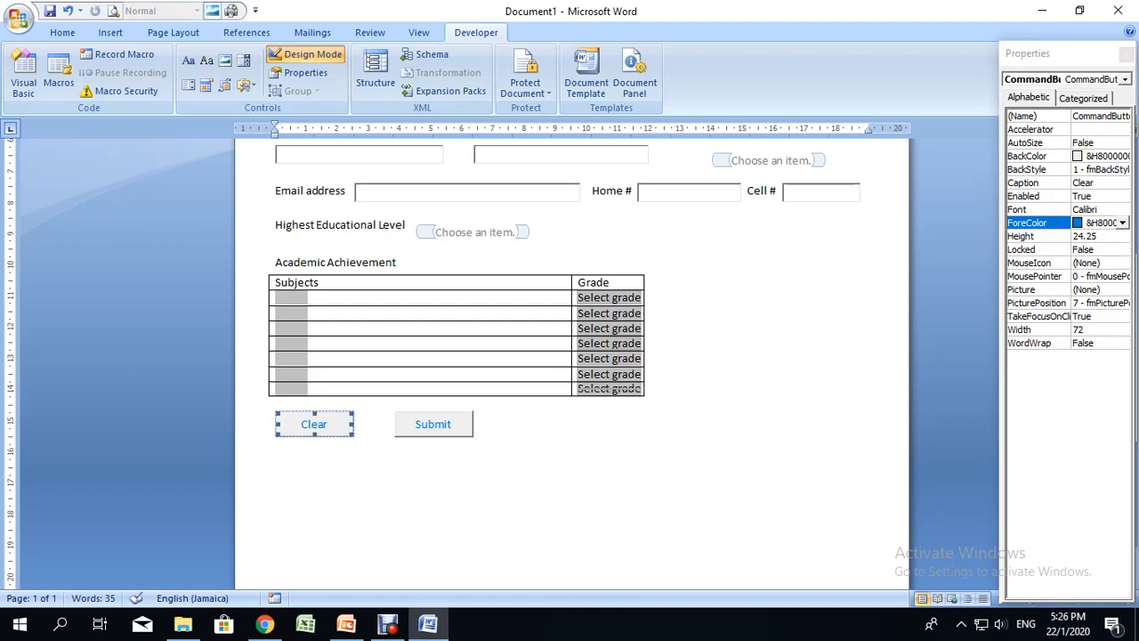
double_click(314, 424)
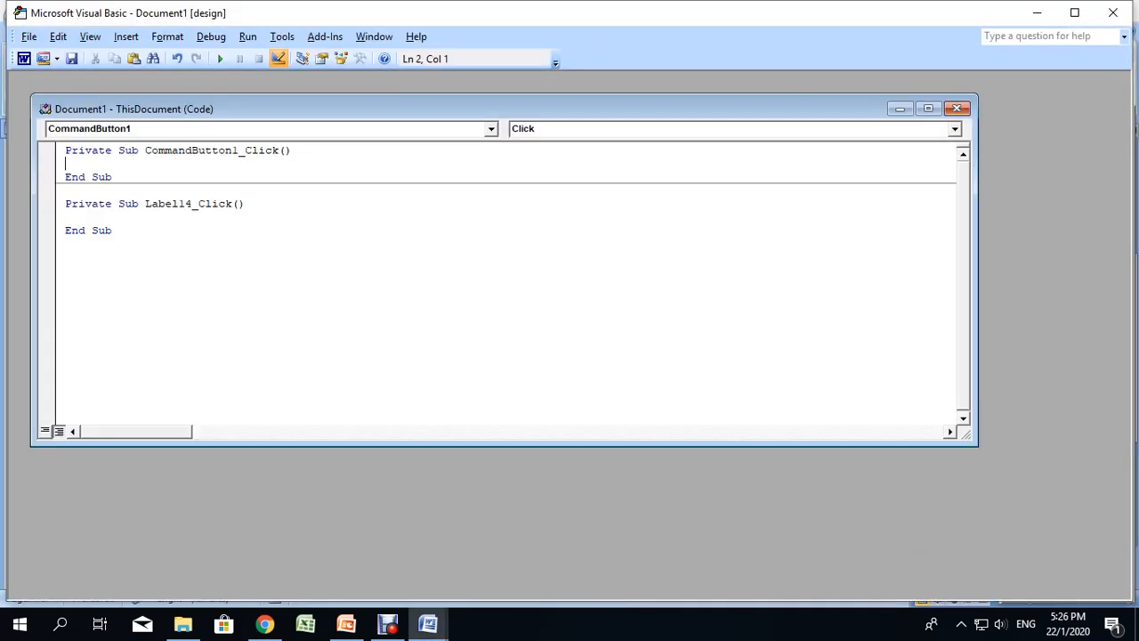
left_click(956, 109)
left_click(1113, 13)
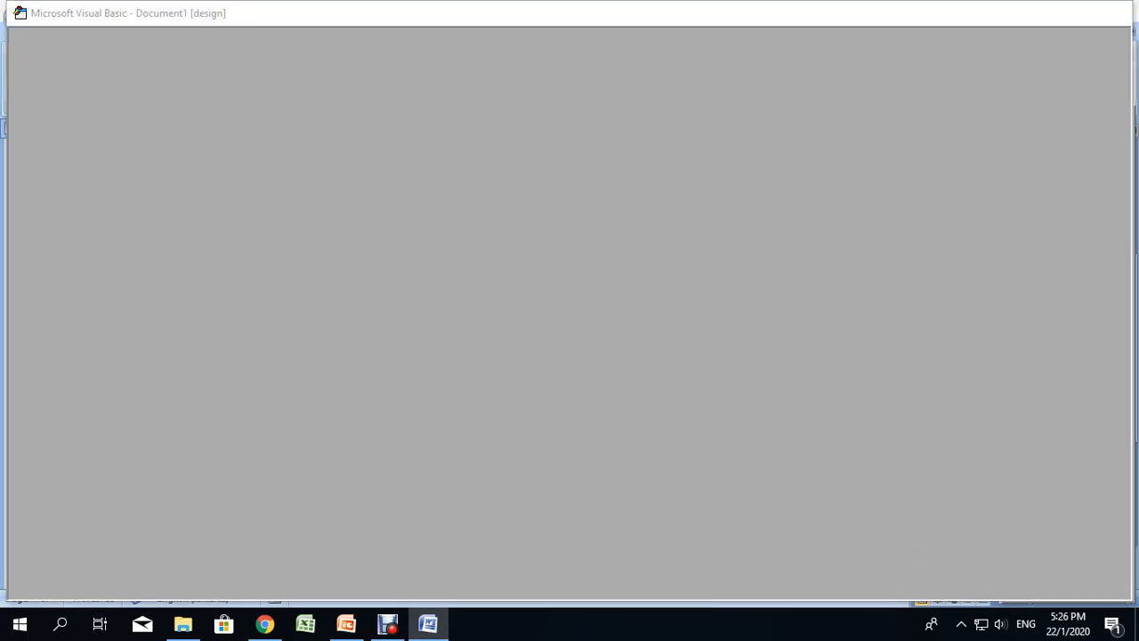
- Format the "Student Registration Form" title as bold 22 pt Times New Roman
scroll(514, 430, "up", 5)
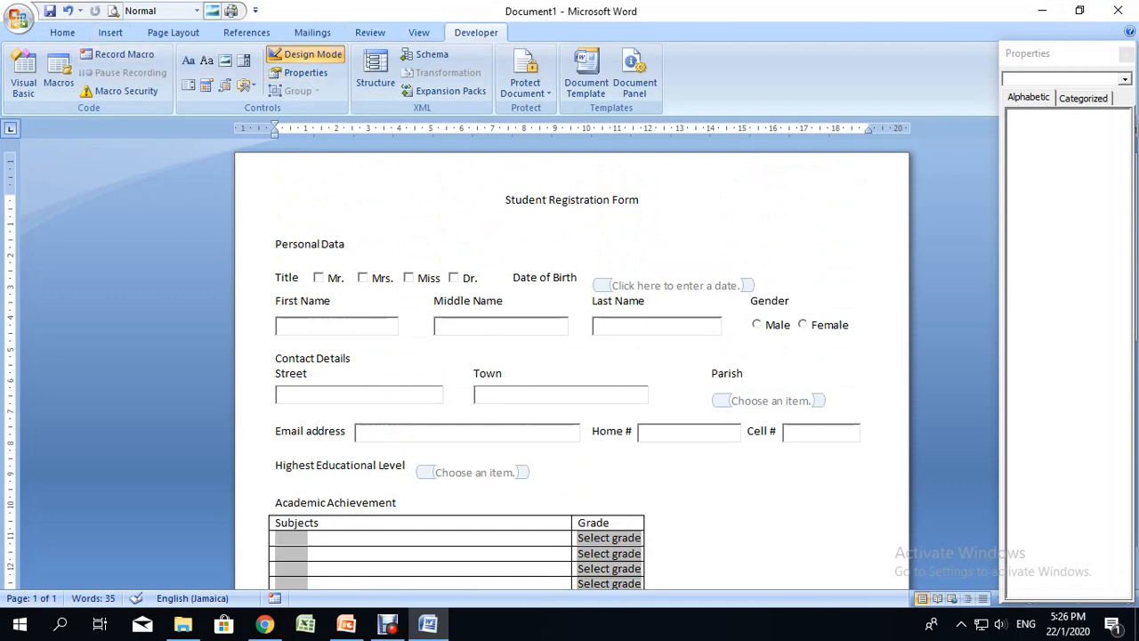
left_click_drag(508, 199, 680, 174)
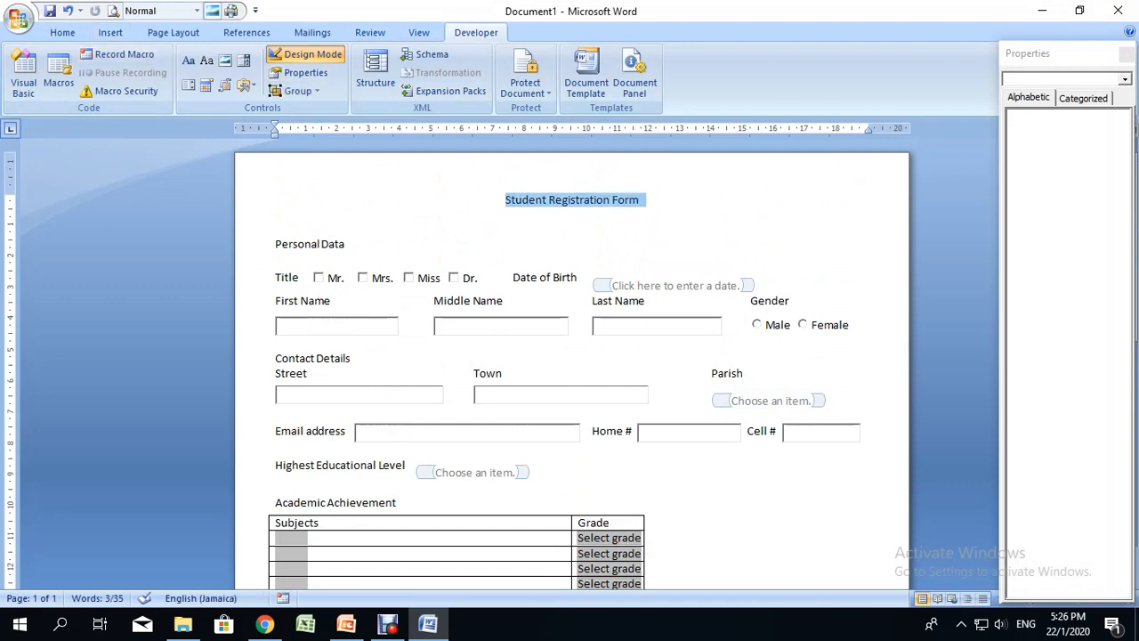
key("ctrl+b")
left_click(62, 33)
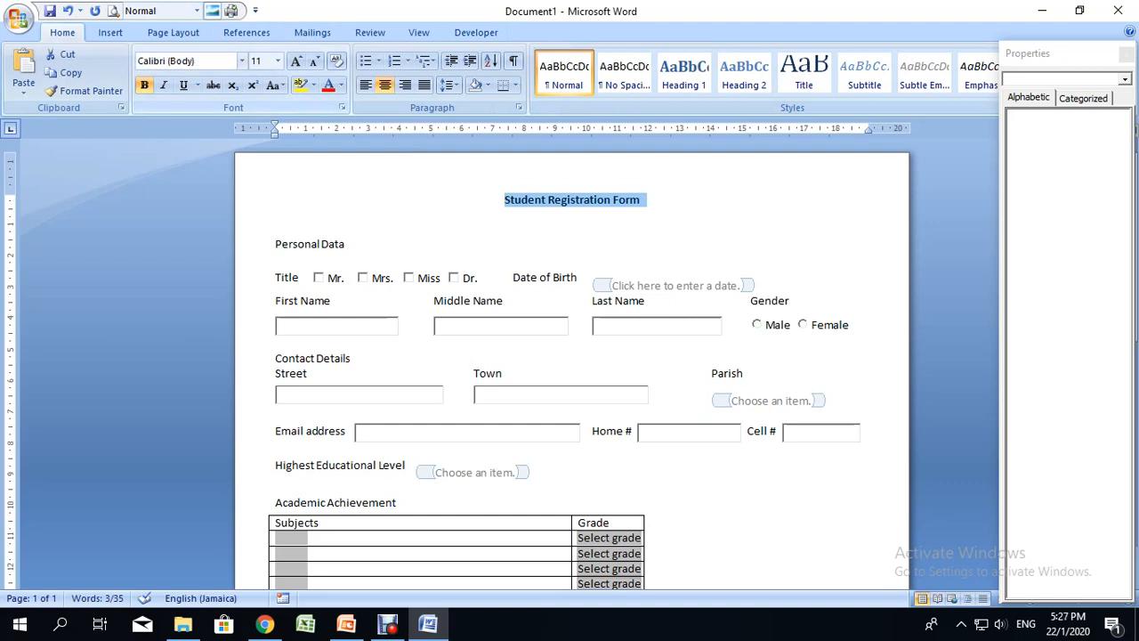
left_click(278, 61)
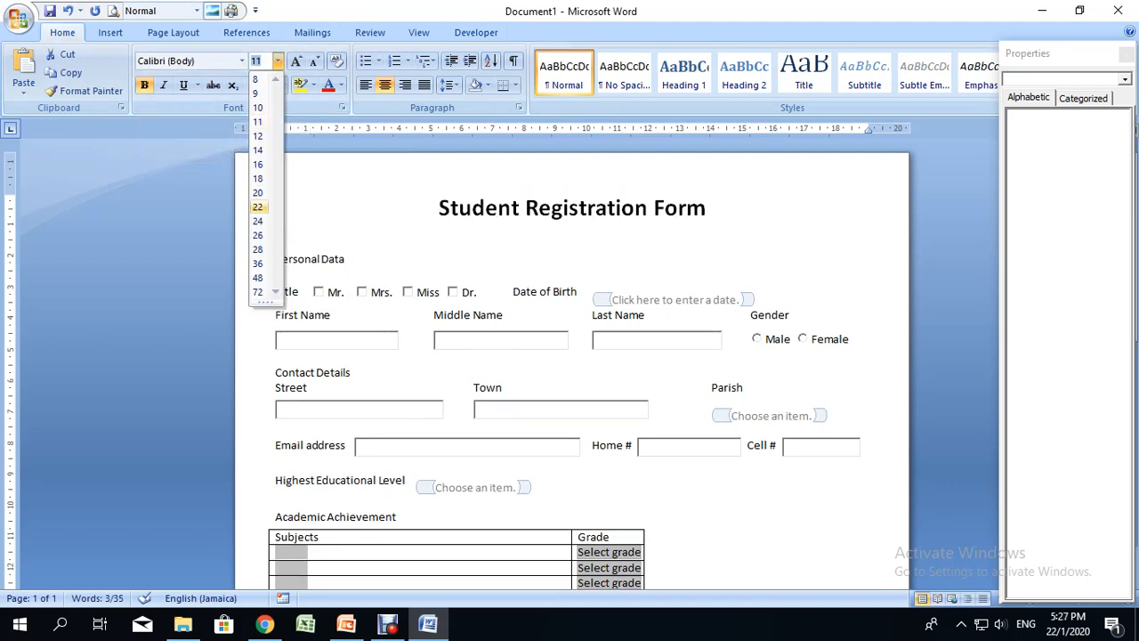
left_click(257, 207)
left_click(241, 60)
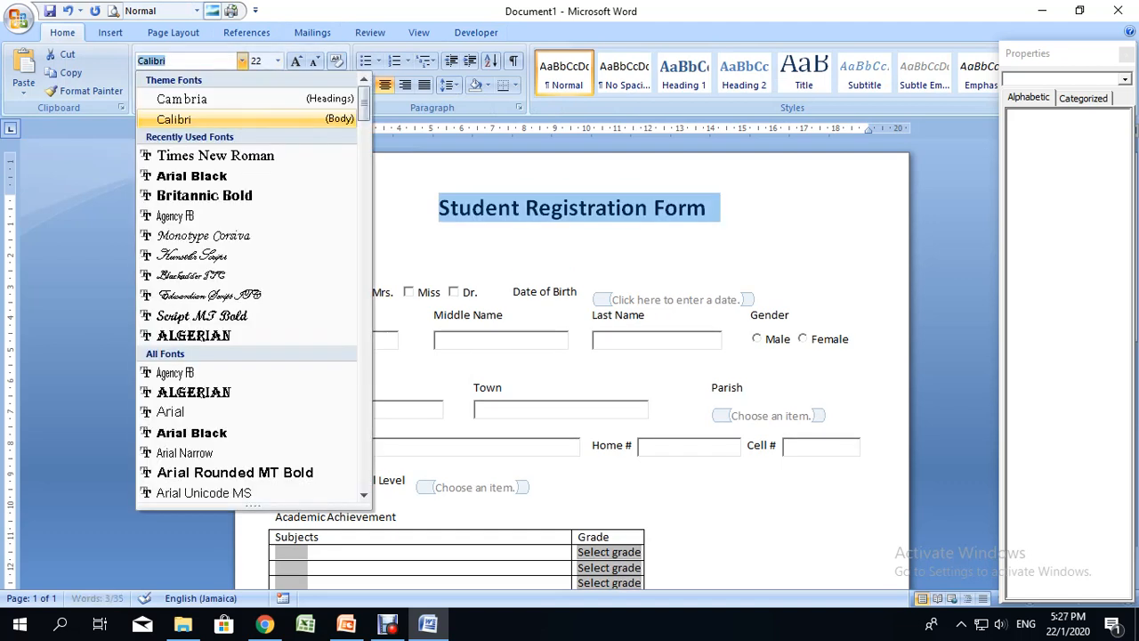
left_click(215, 156)
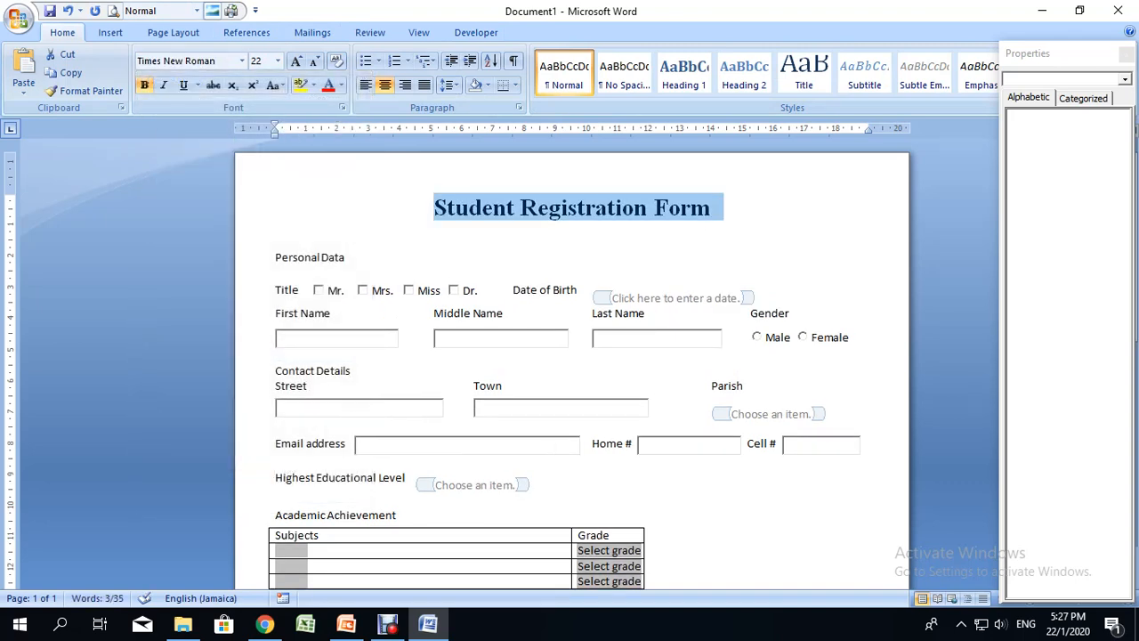
- Make the "Personal Data" heading bold and set its font size to 14 pt
left_click(257, 257)
left_click(144, 85)
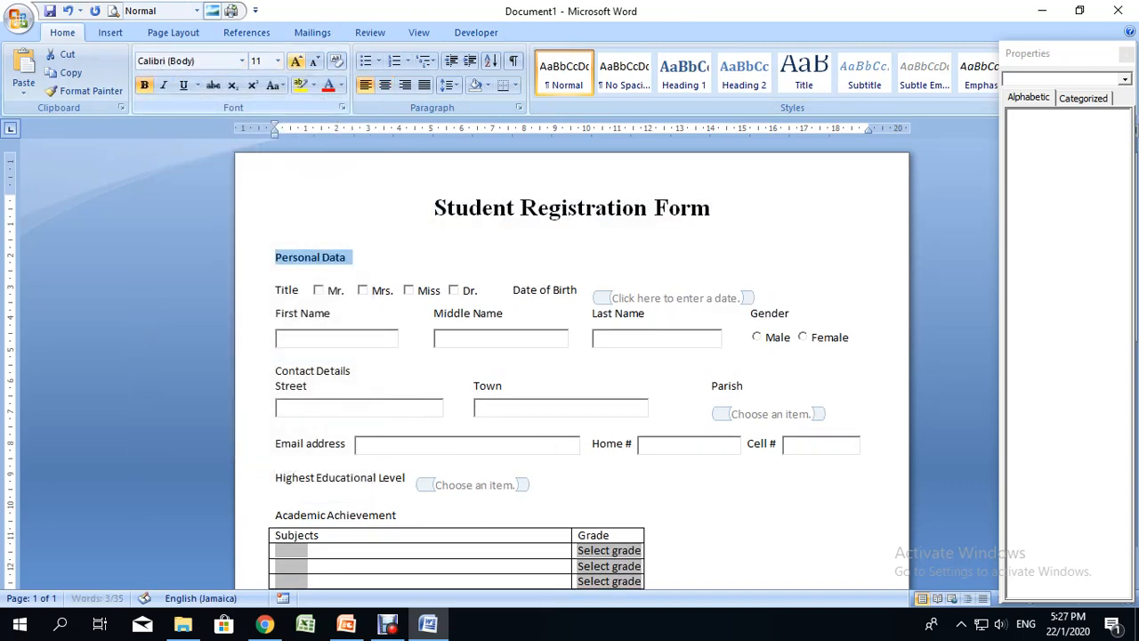
left_click(277, 61)
left_click(258, 150)
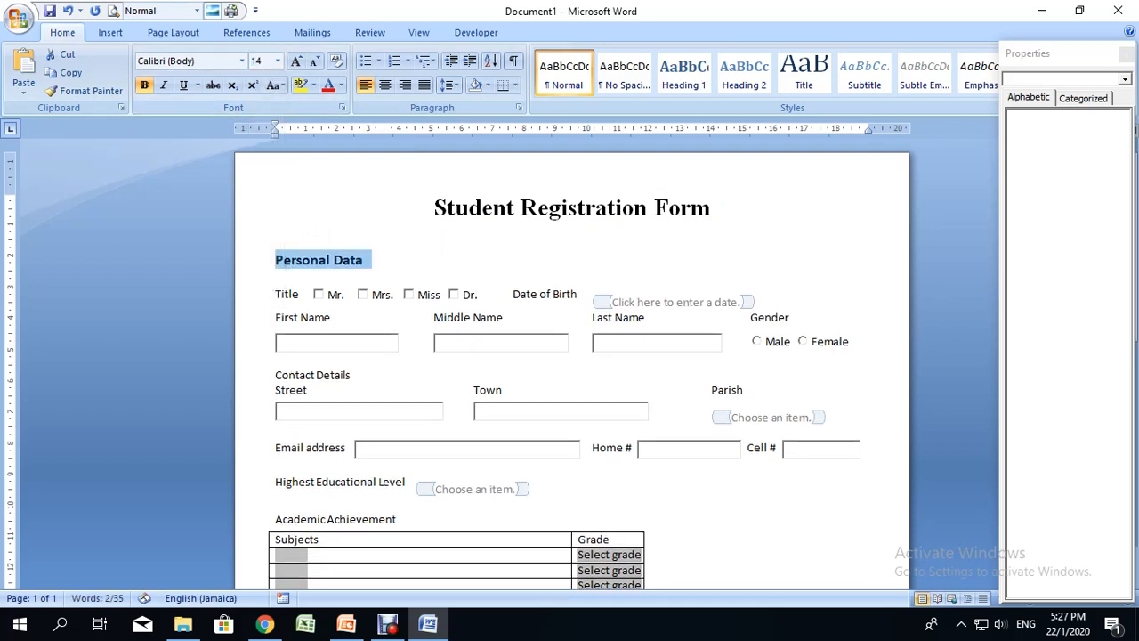
- Set the "Contact Details" heading to 14 pt and make it bold
scroll(569, 356, "down", 3)
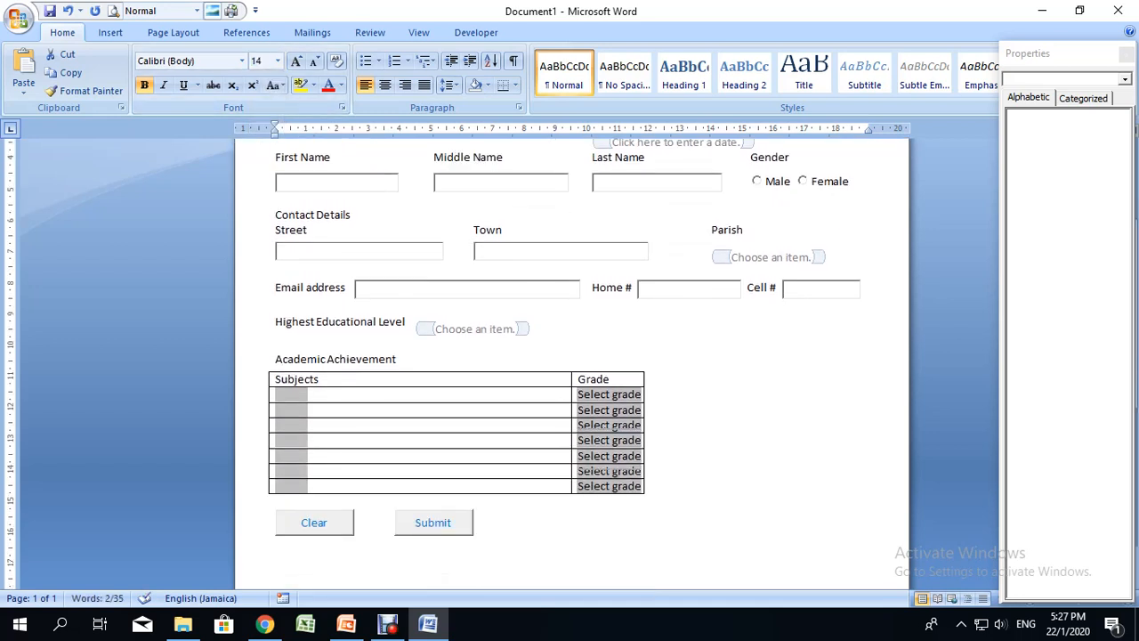
left_click(277, 361)
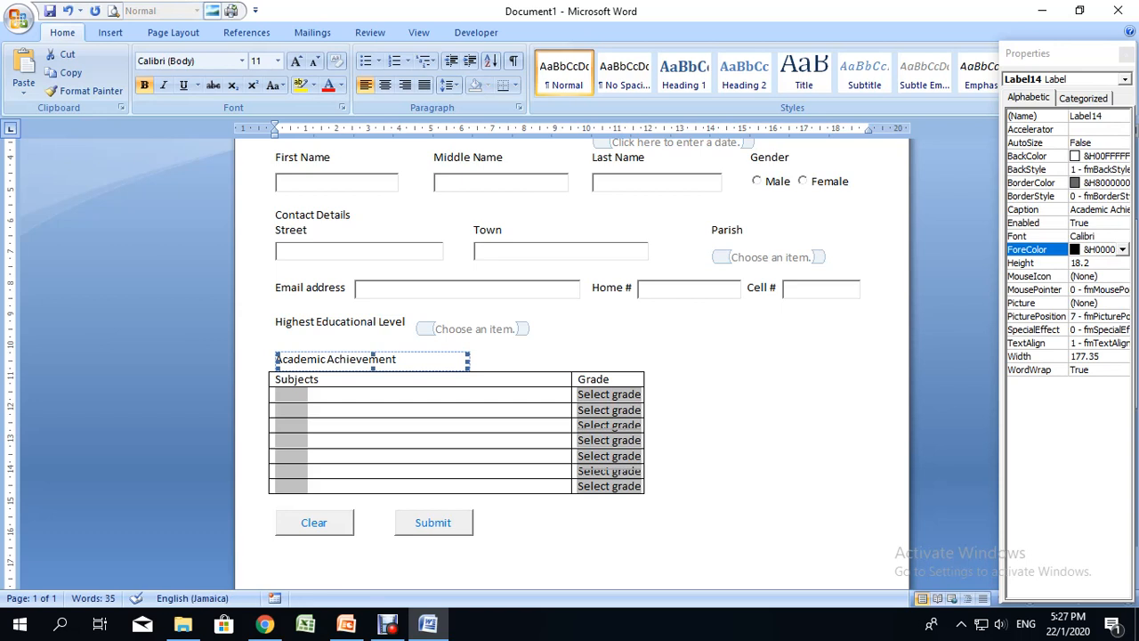
scroll(570, 356, "up", 3)
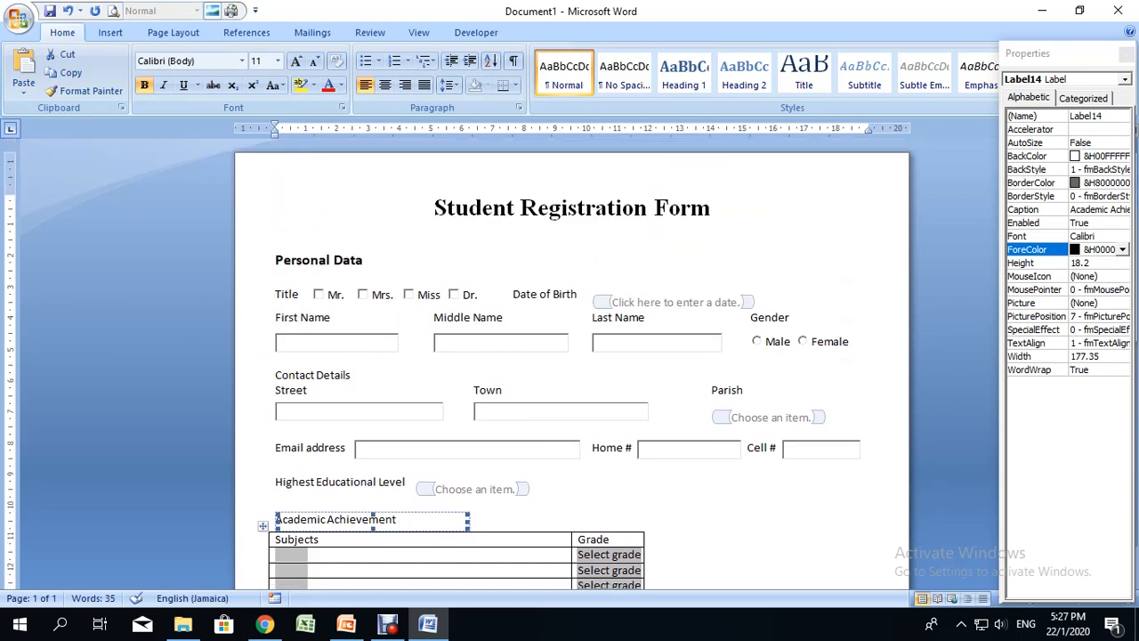
left_click_drag(275, 375, 356, 374)
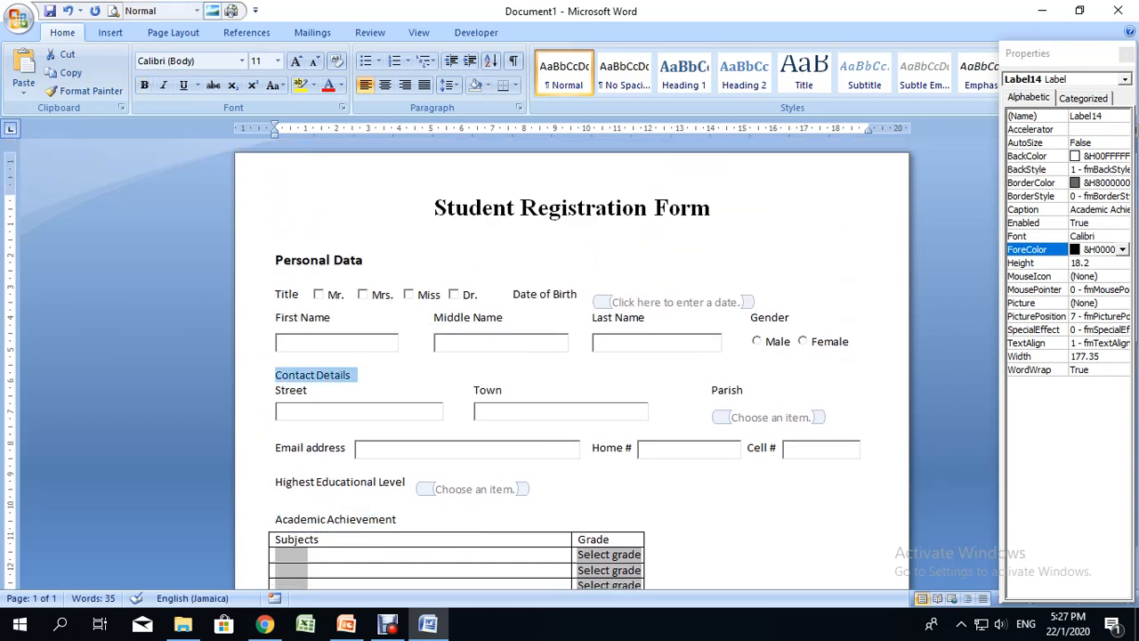
left_click(277, 61)
left_click(257, 145)
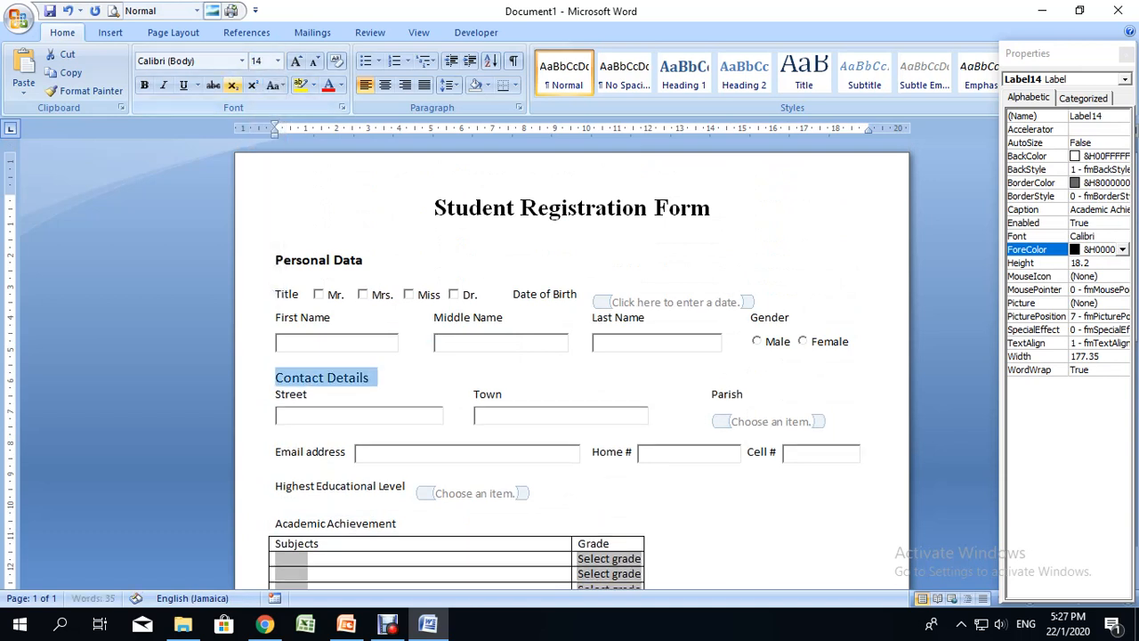
left_click(144, 85)
- Add an "Education" heading on its own line directly above Highest Educational Level
scroll(569, 356, "down", 2)
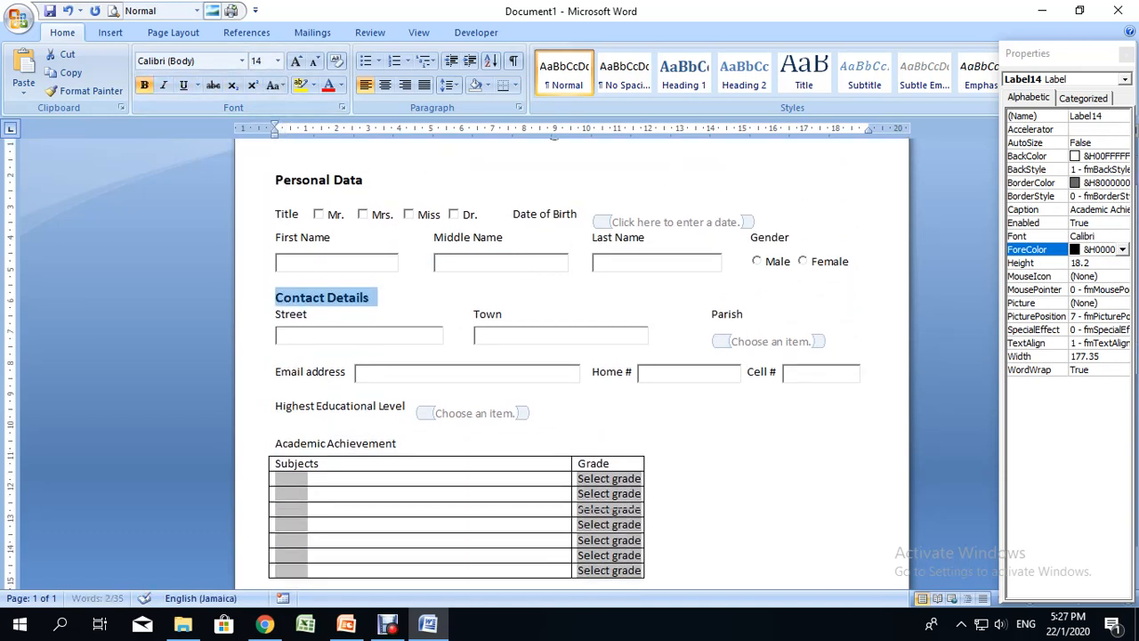
left_click(276, 428)
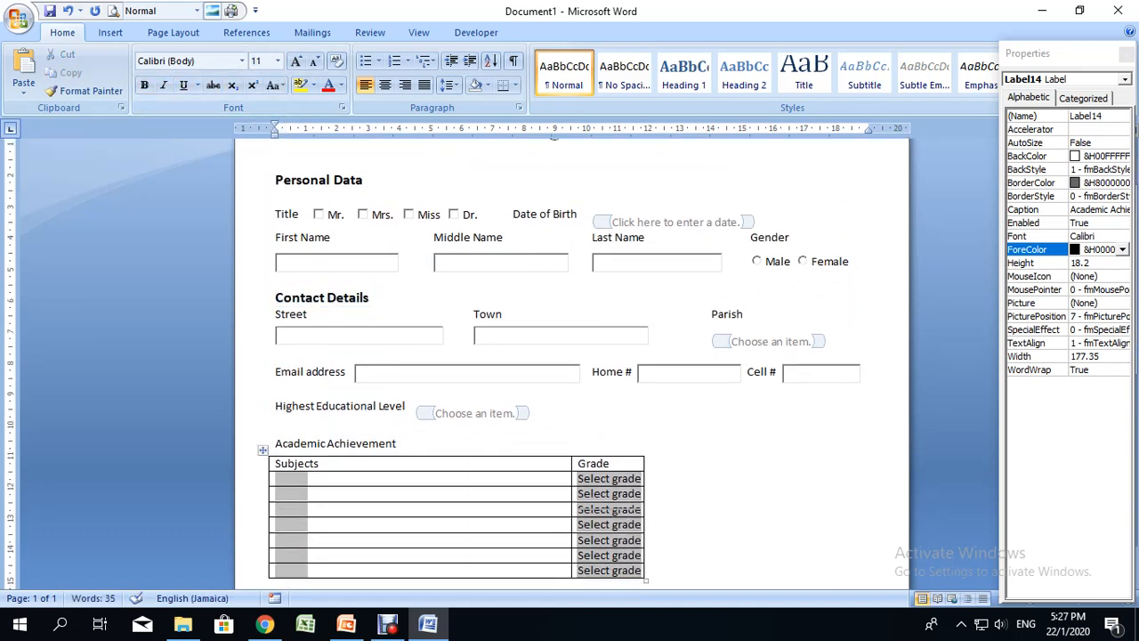
scroll(569, 356, "down", 3)
scroll(569, 356, "up", 2)
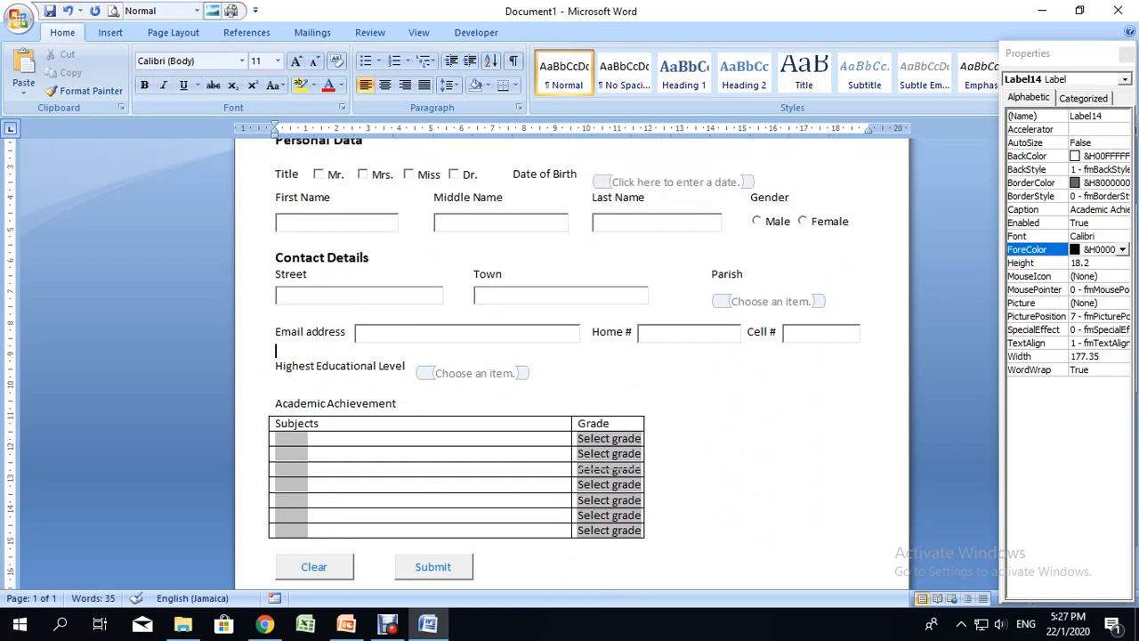
key("Return")
type("Edu")
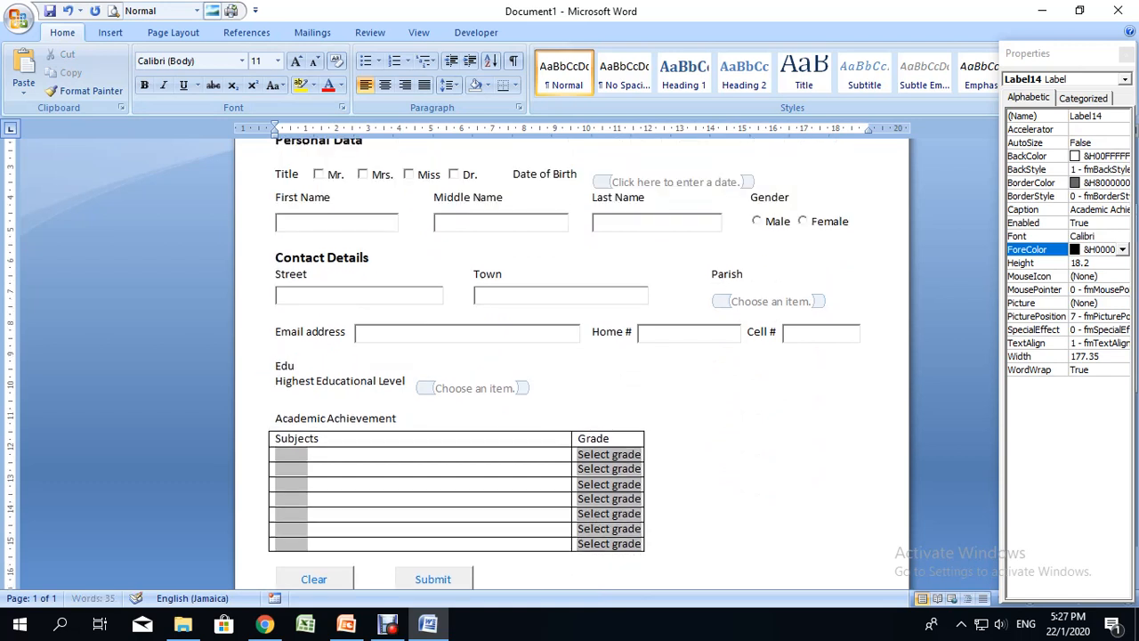
type("cation")
- Make the "Education" heading bold and set its font size to 14 pt
key("shift+Home")
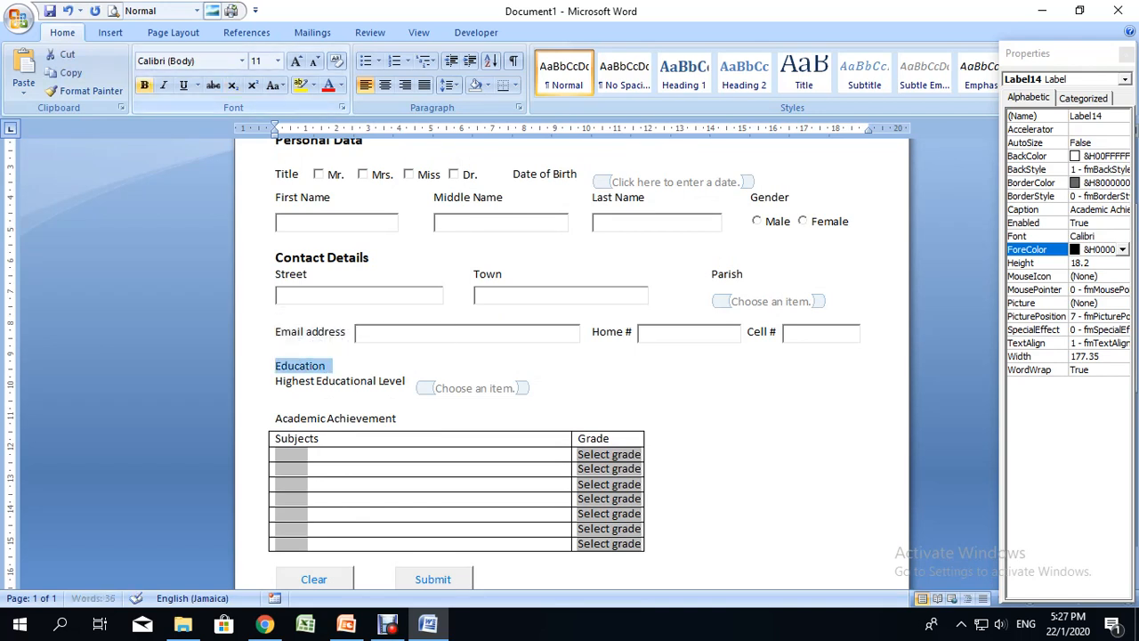
left_click(144, 84)
left_click(277, 61)
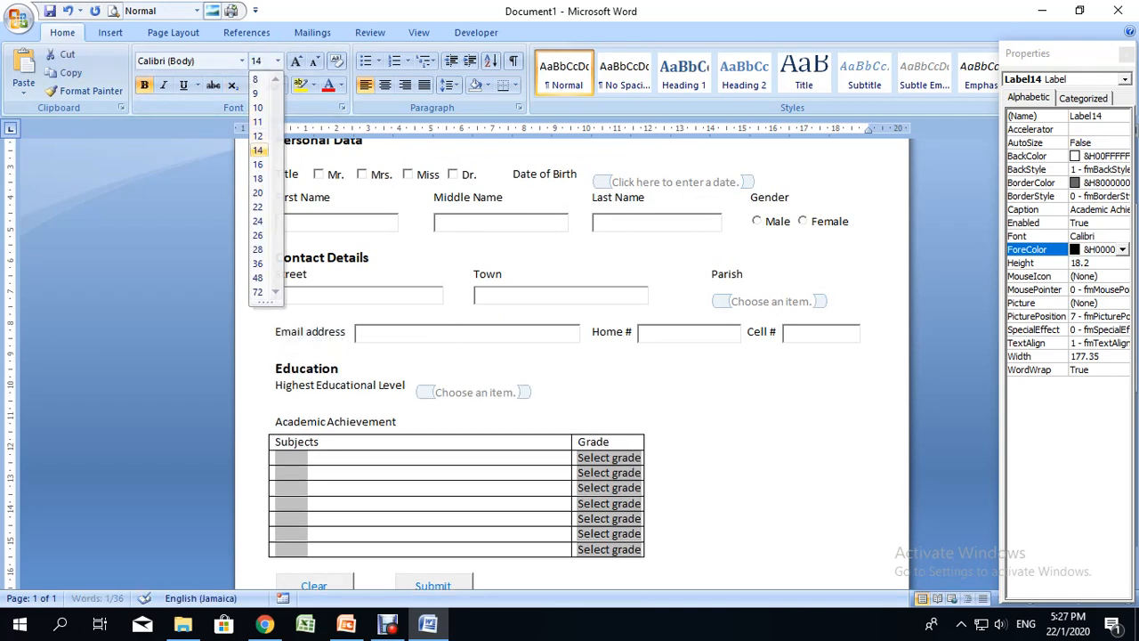
left_click(257, 150)
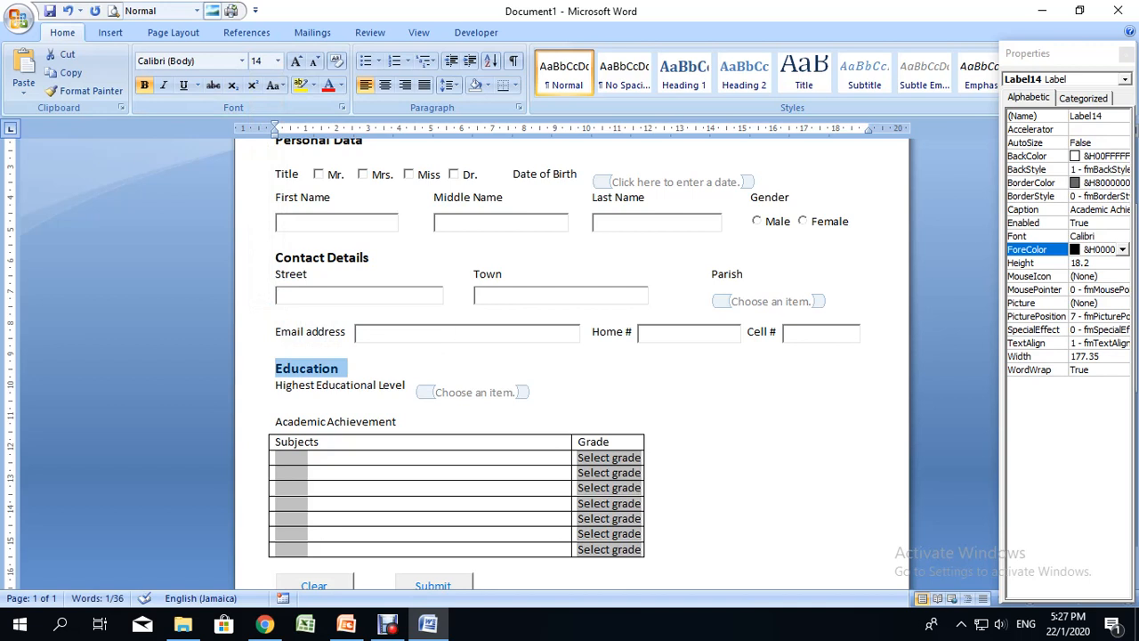
scroll(445, 401, "down", 2)
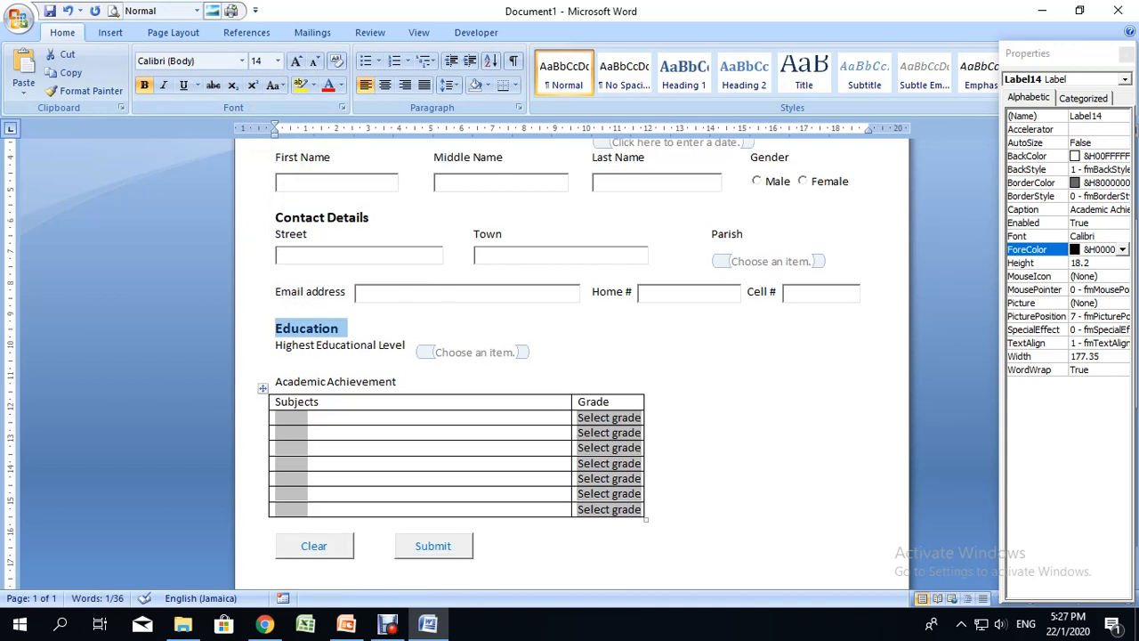
scroll(570, 365, "up", 2)
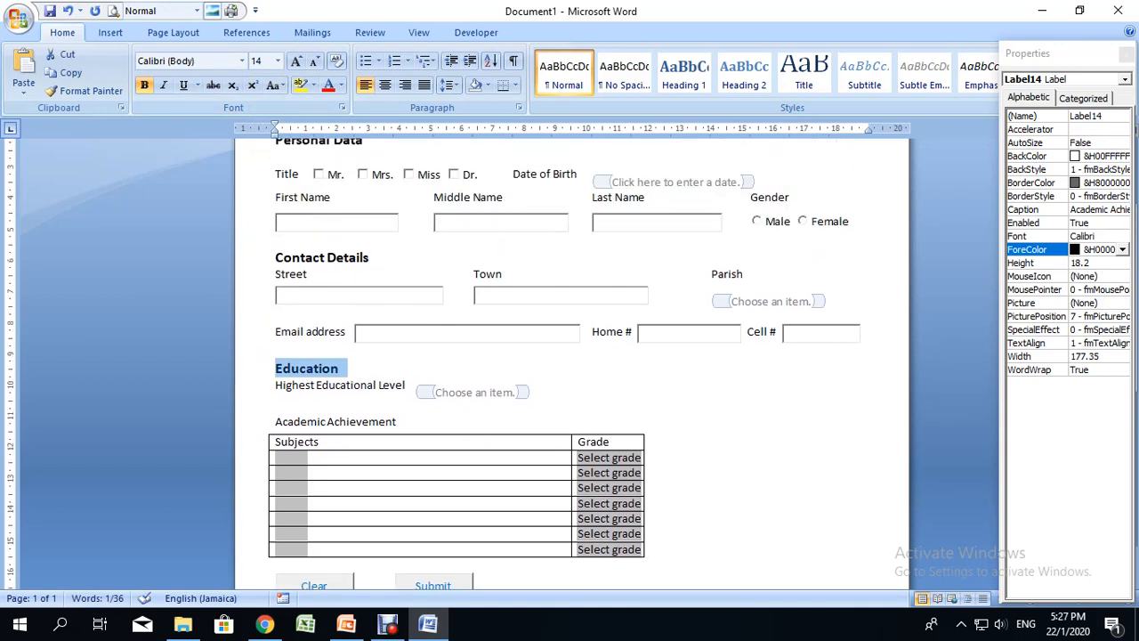
- Add a full-width line of bold underscores directly below the "Education" heading
left_click(341, 368)
key("Return")
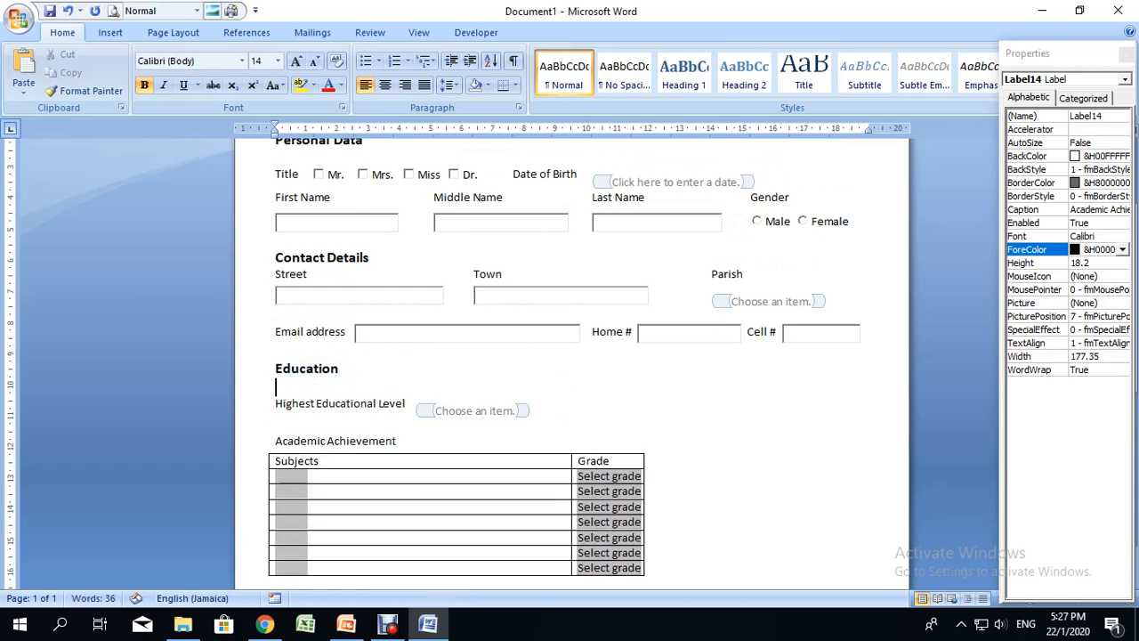
type("_________________________________________________________________________")
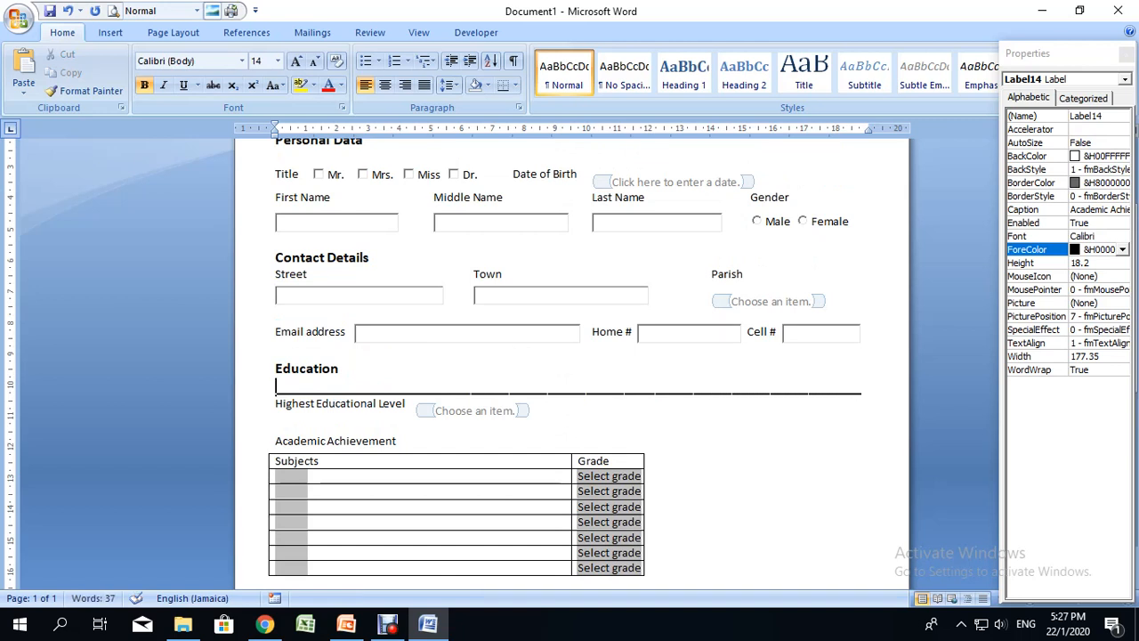
key("BackSpace")
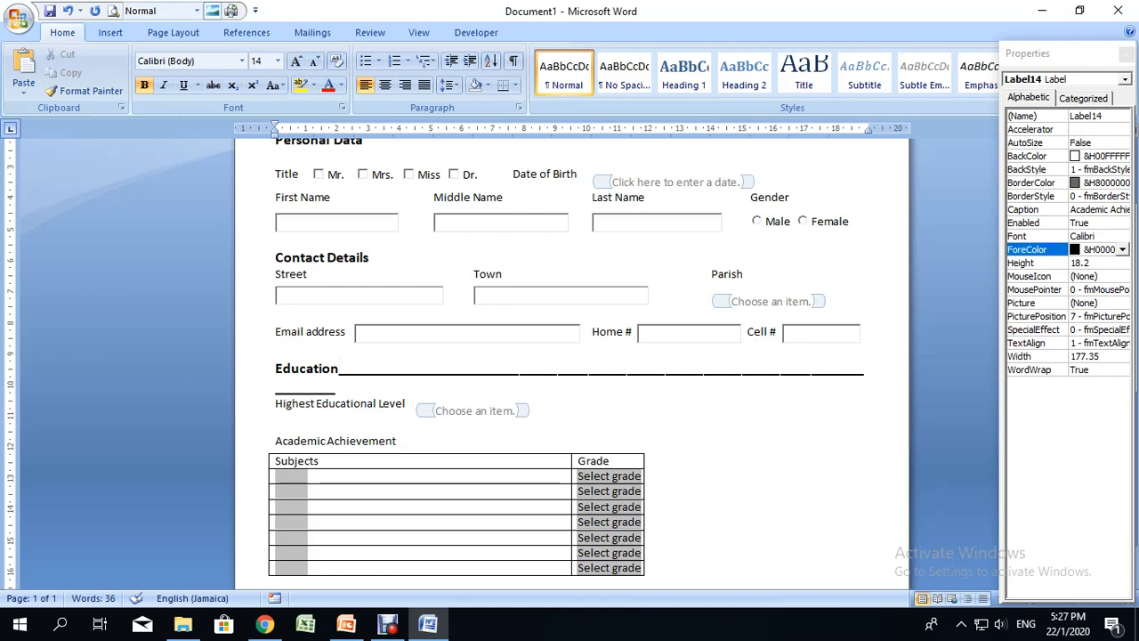
key("Return")
scroll(571, 356, "up", 3)
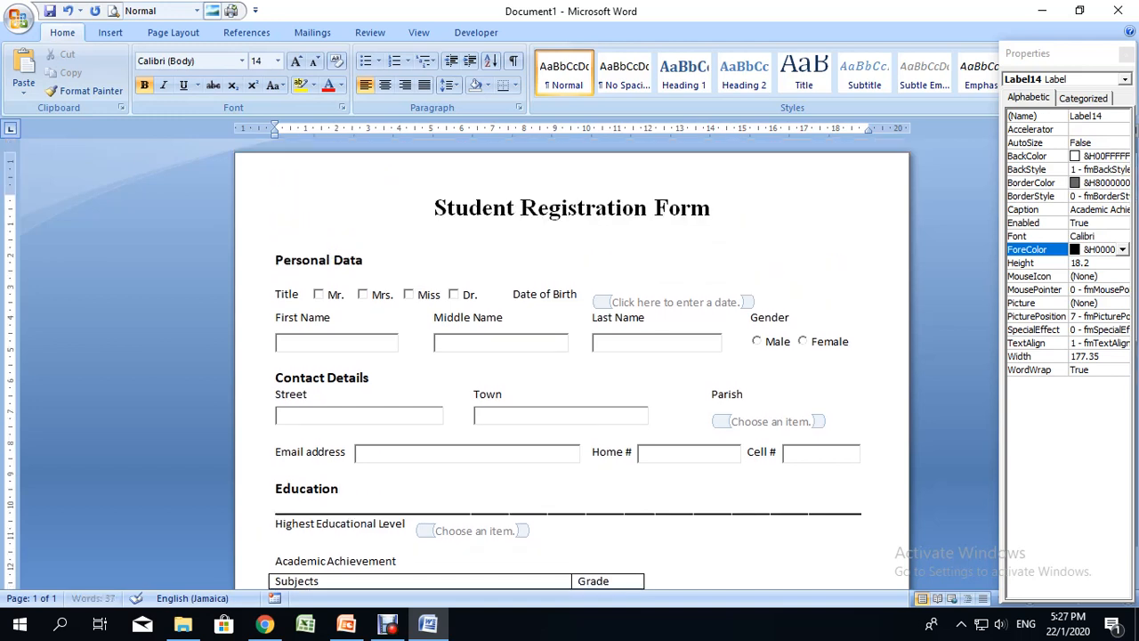
left_click(276, 276)
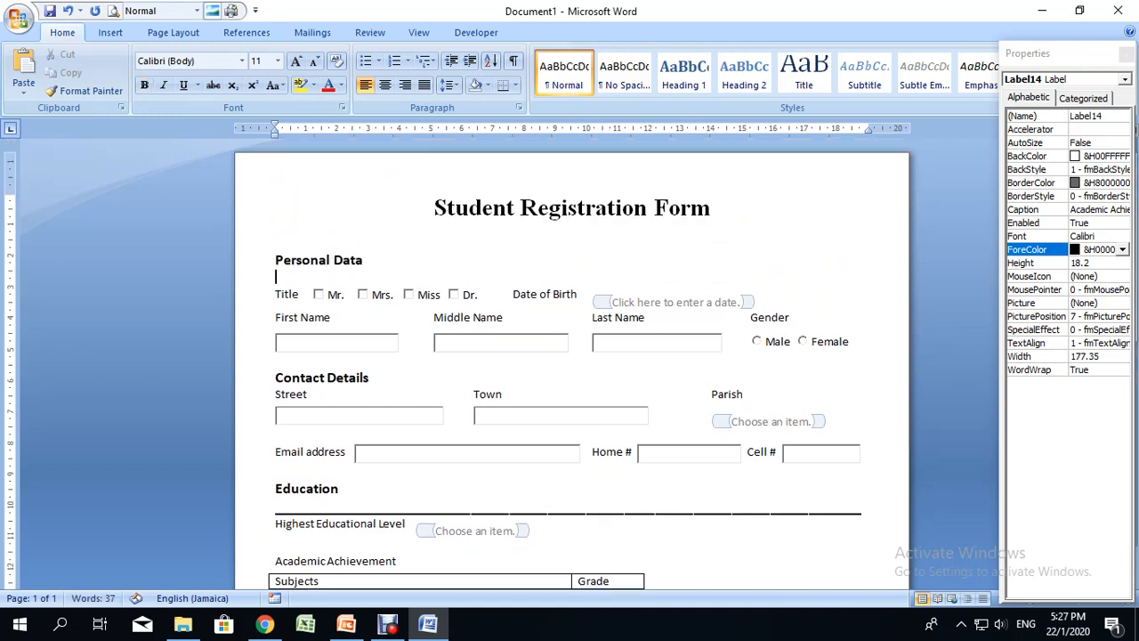
type("____________________")
key("BackSpace")
key("BackSpace")
key("BackSpace")
key("BackSpace")
key("BackSpace")
key("BackSpace")
key("BackSpace")
- Add a full-width underscore line in bold 14 pt directly below the "Personal Data" heading
left_click(303, 260)
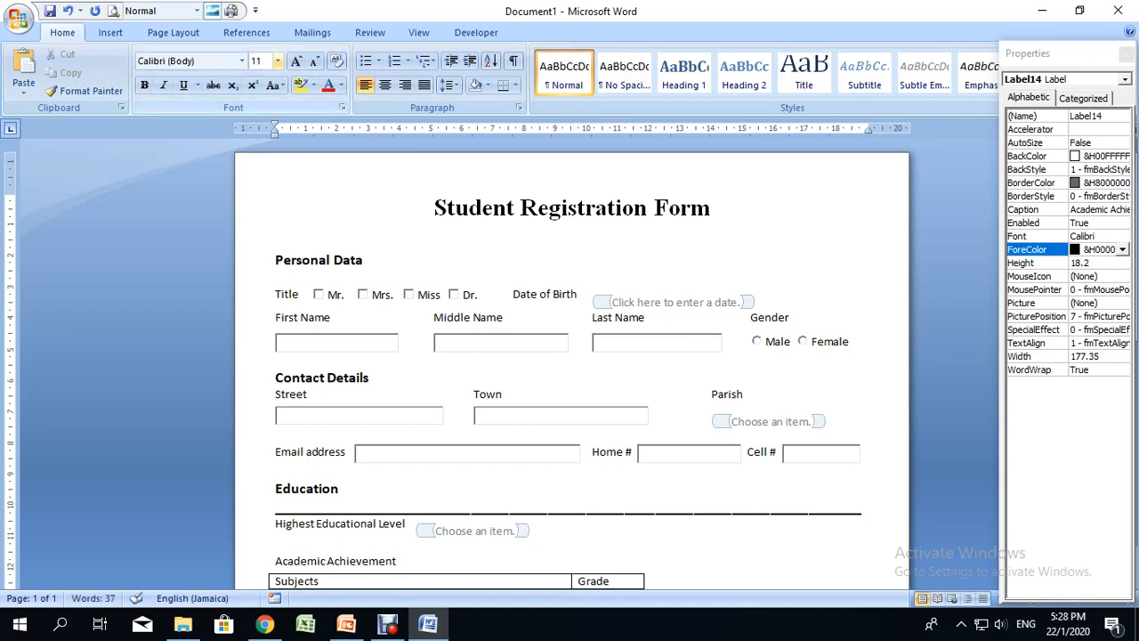
left_click(276, 61)
left_click(258, 149)
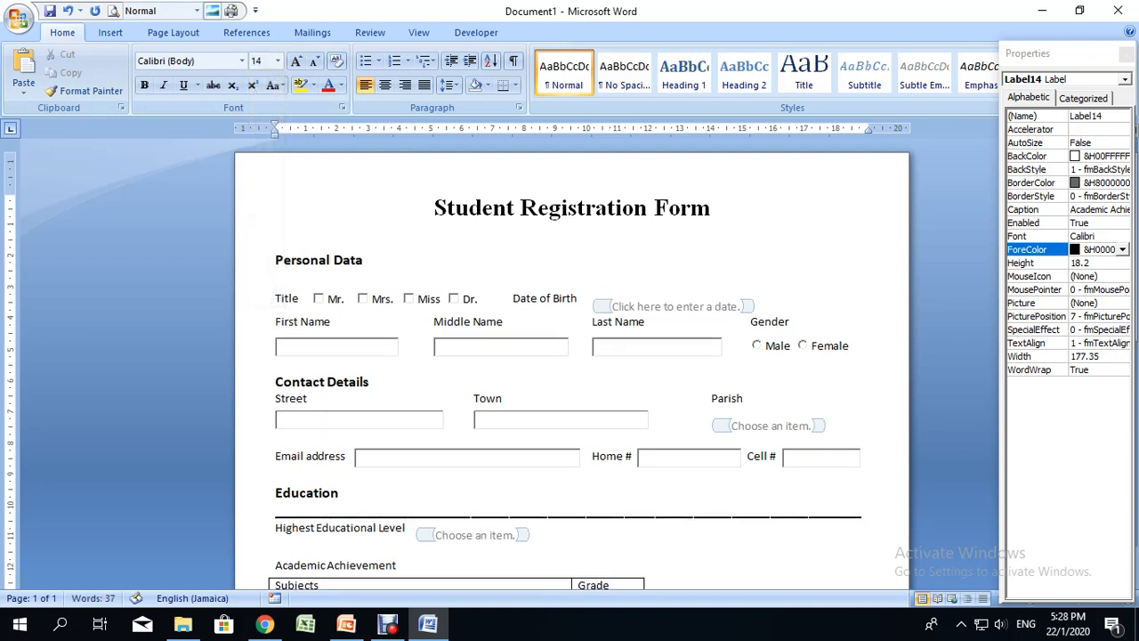
key("BackSpace")
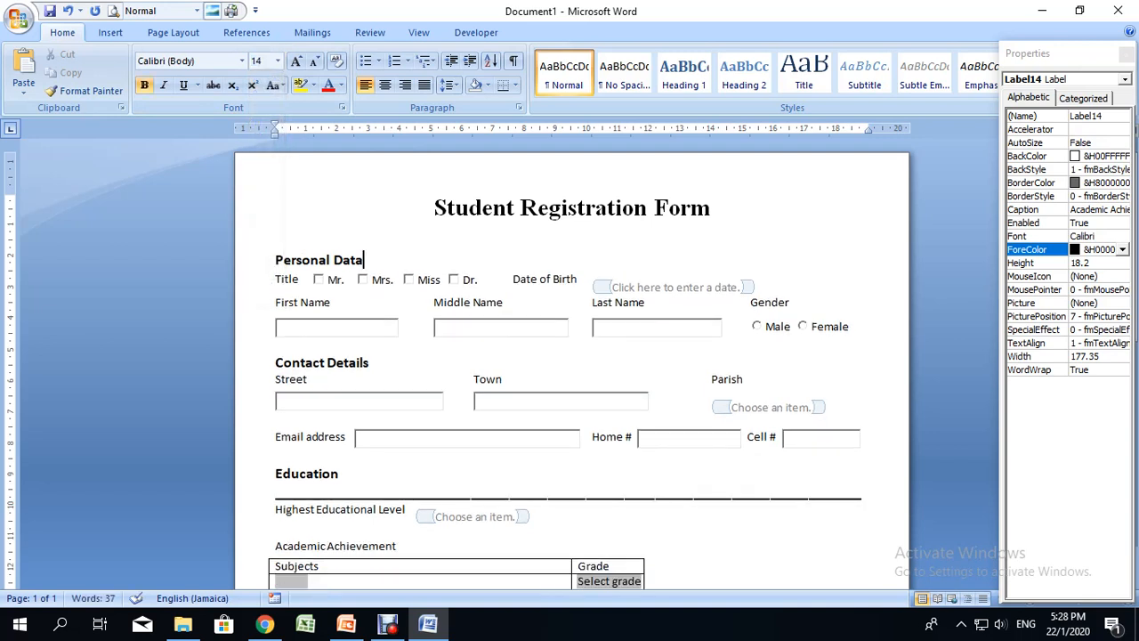
key("Return")
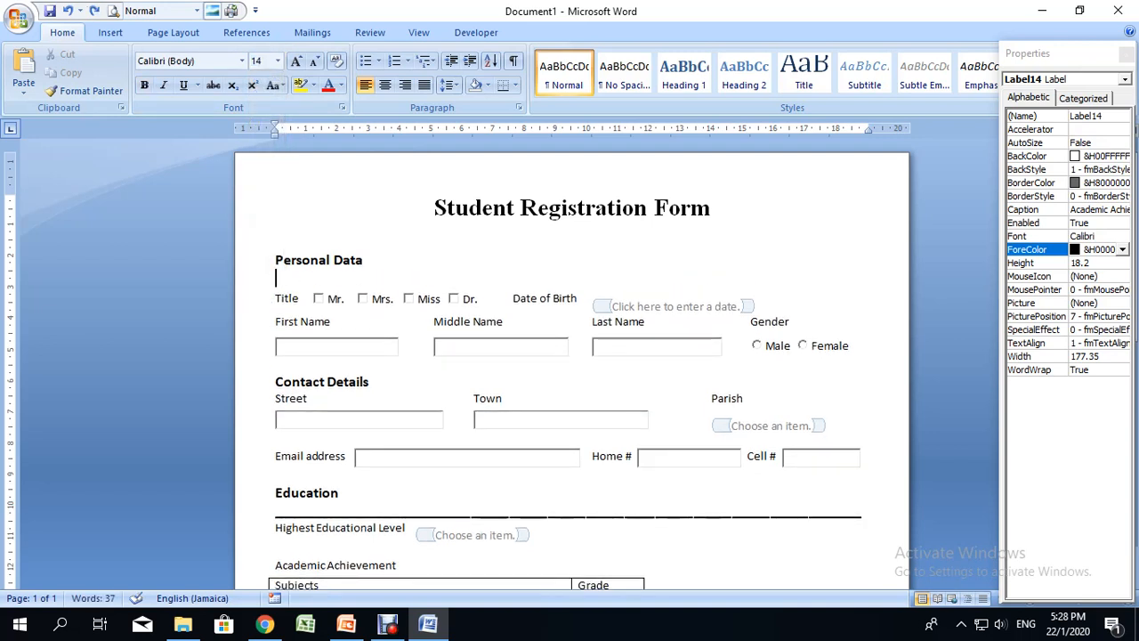
type("_")
left_click(277, 61)
left_click(258, 150)
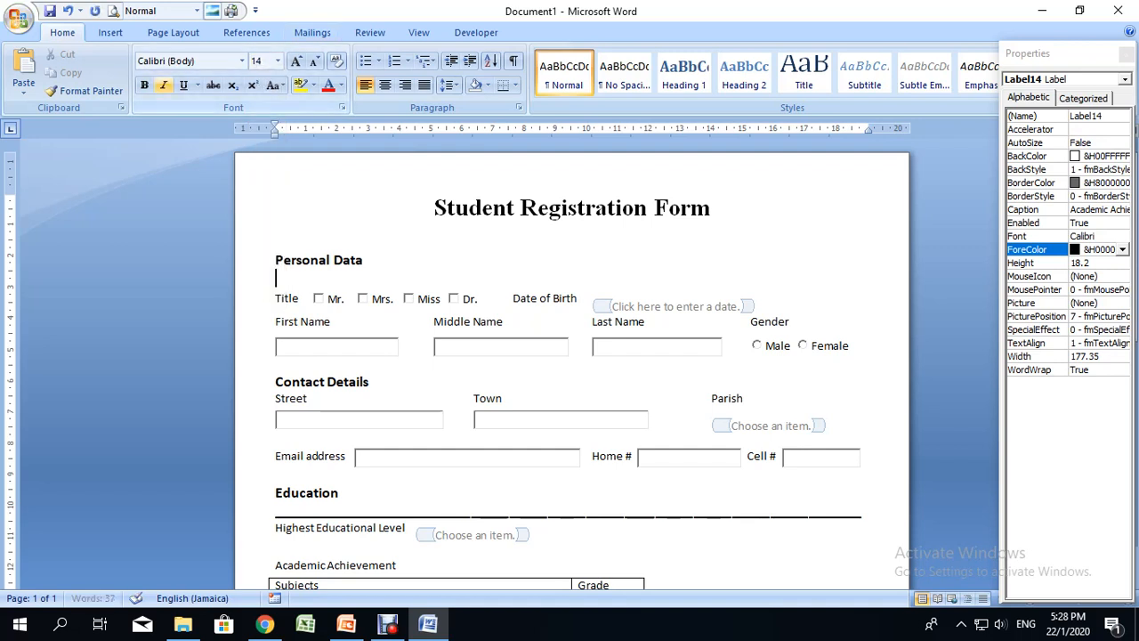
left_click(144, 85)
type("______________________________________________________________________________")
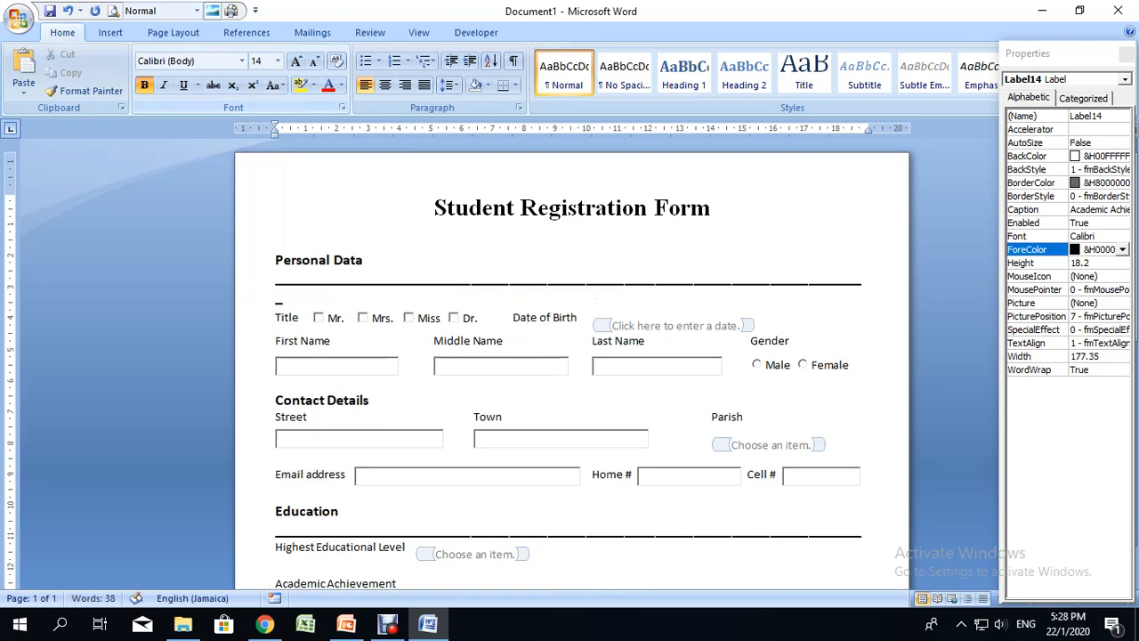
key("BackSpace")
- Insert a full-width divider of bold underscores between the "Contact Details" heading and the Street row
scroll(569, 356, "down", 5)
scroll(569, 356, "up", 4)
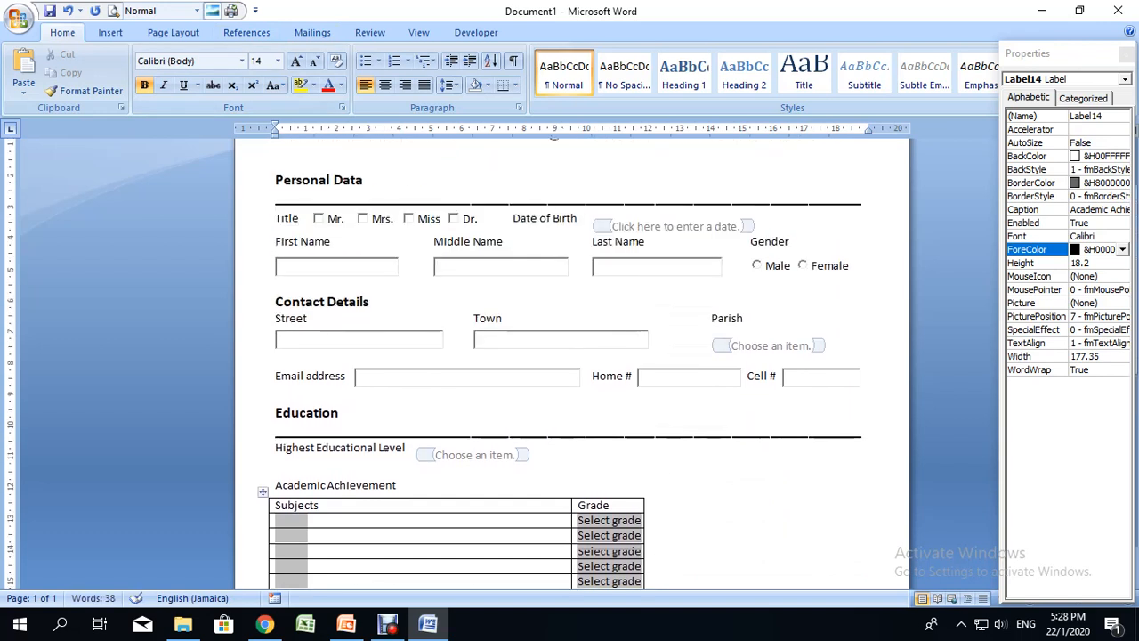
key("Return")
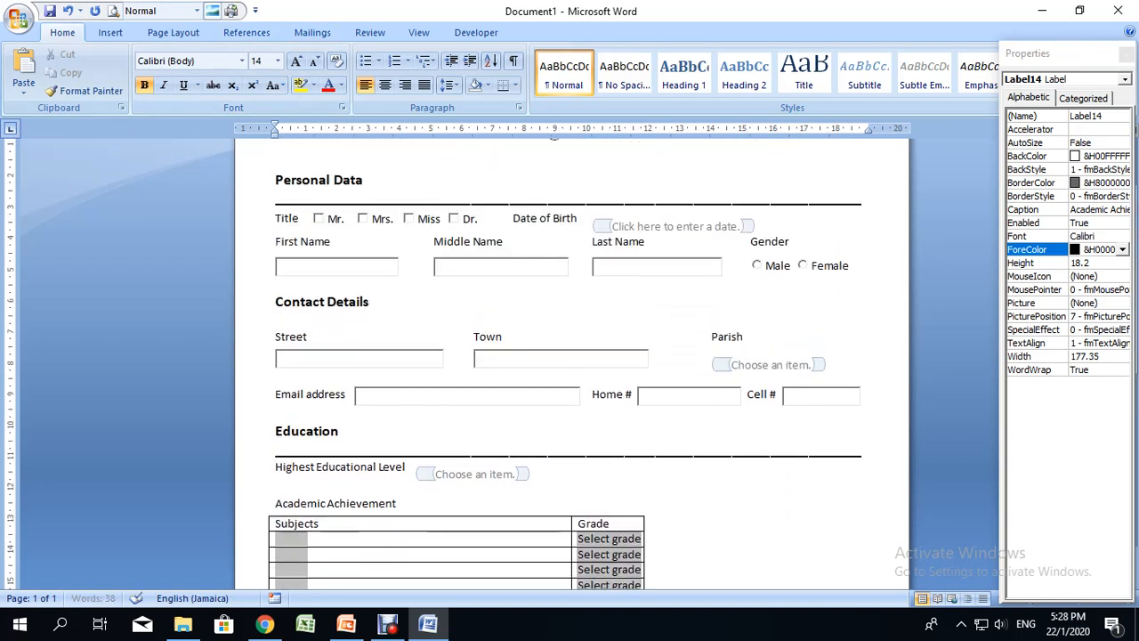
type("________________________________________")
type("_____________________________________")
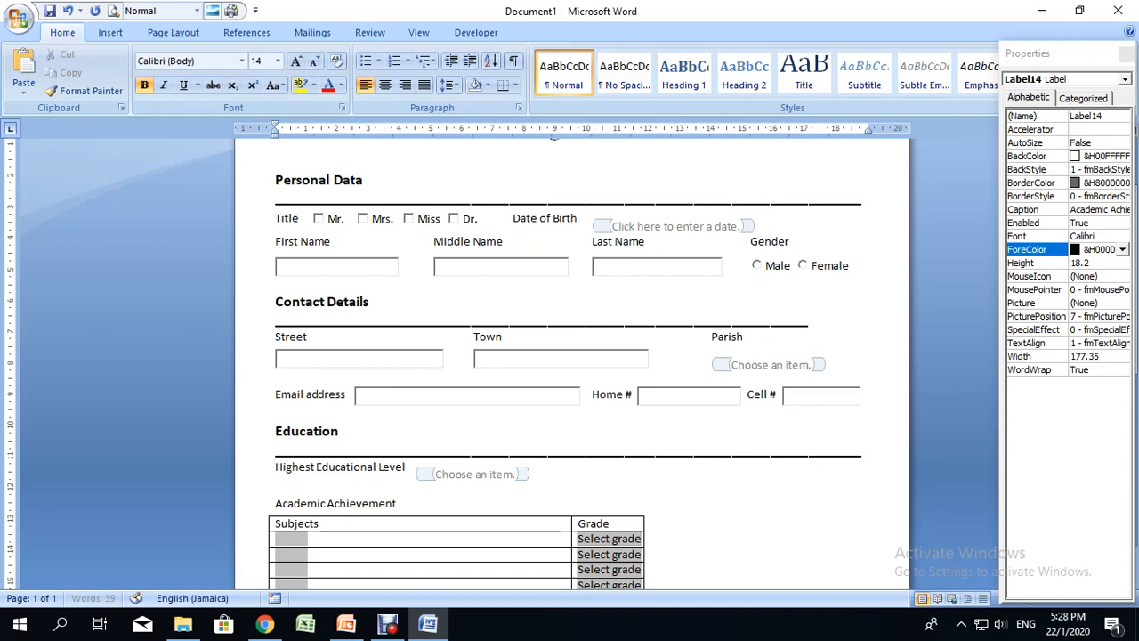
key("Return")
key("BackSpace")
- Widen the gap between the Clear and Submit buttons by one tab stop
scroll(569, 356, "down", 1)
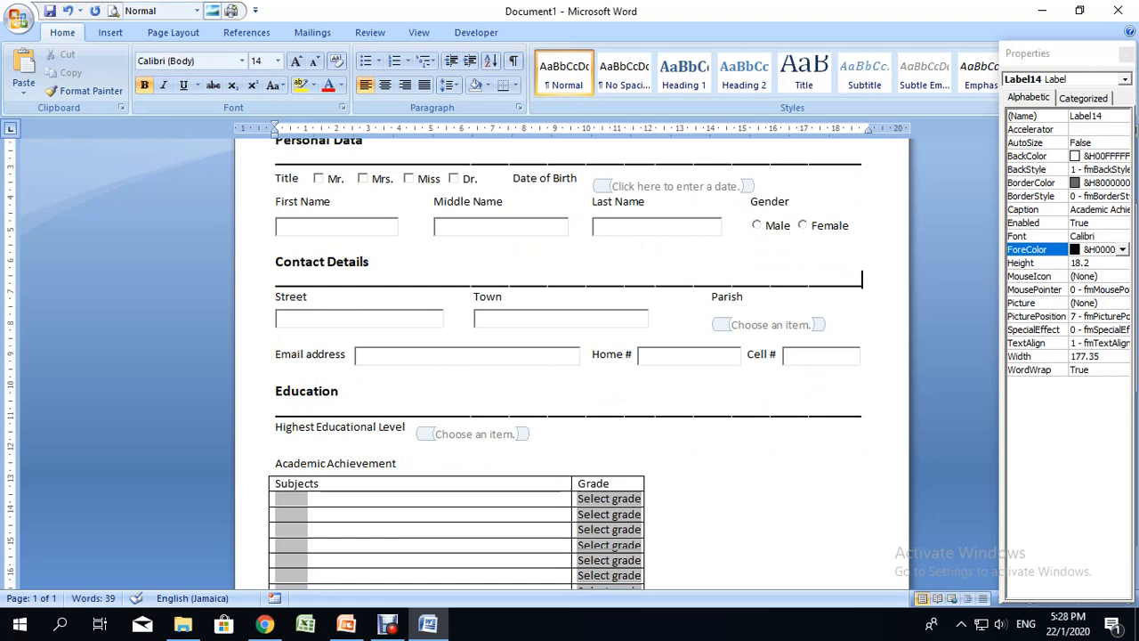
scroll(569, 356, "down", 6)
left_click(313, 386)
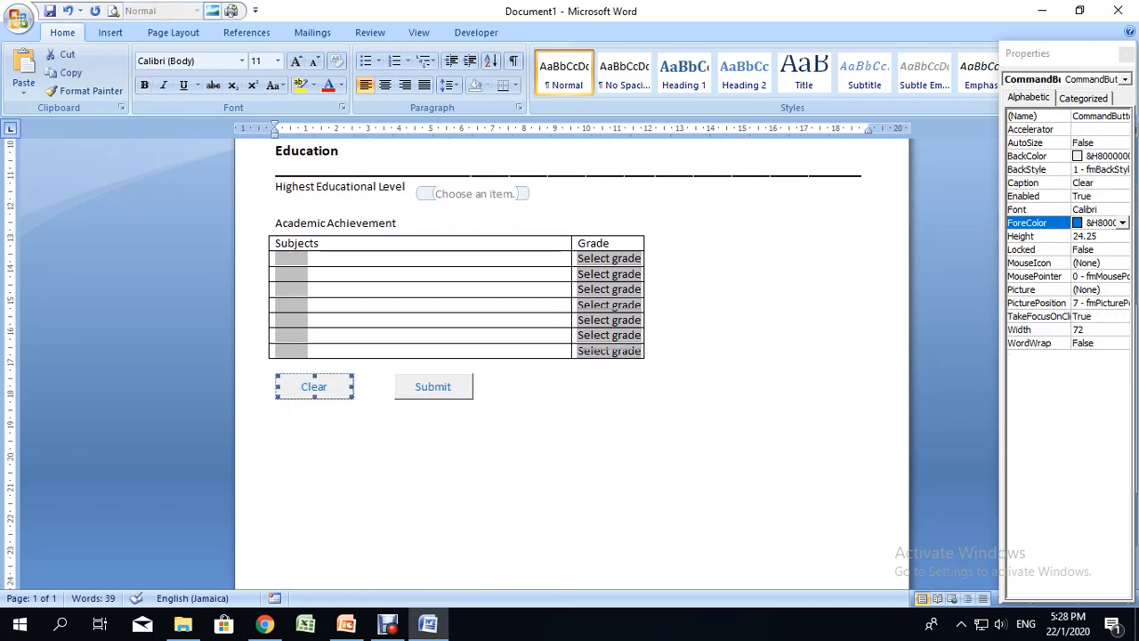
key("shift+End")
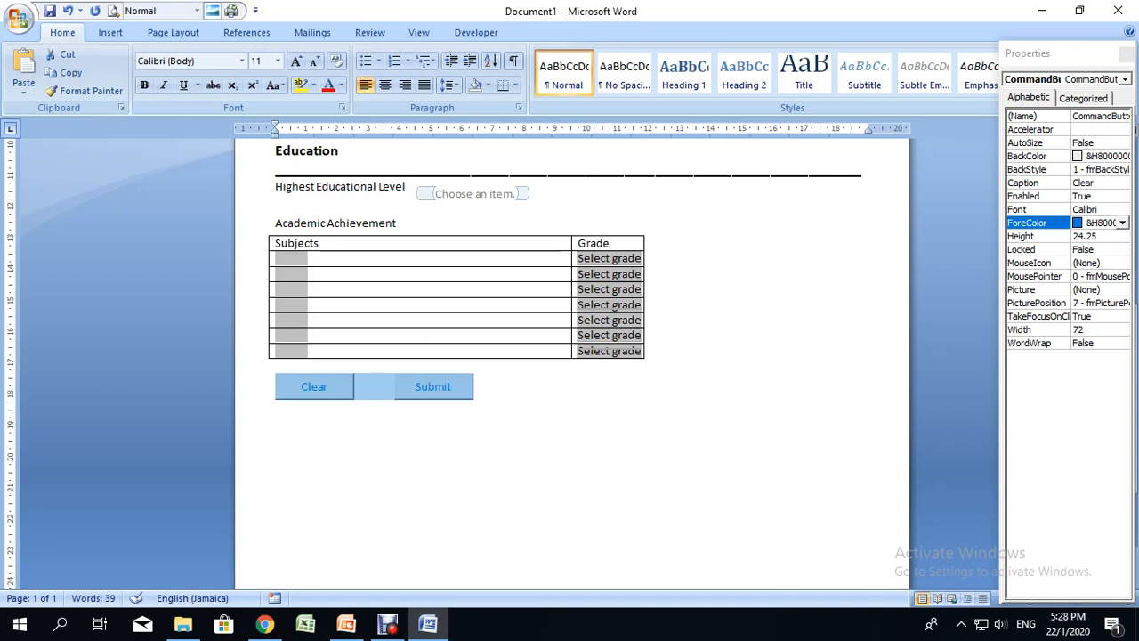
left_click(475, 393)
left_click(433, 387)
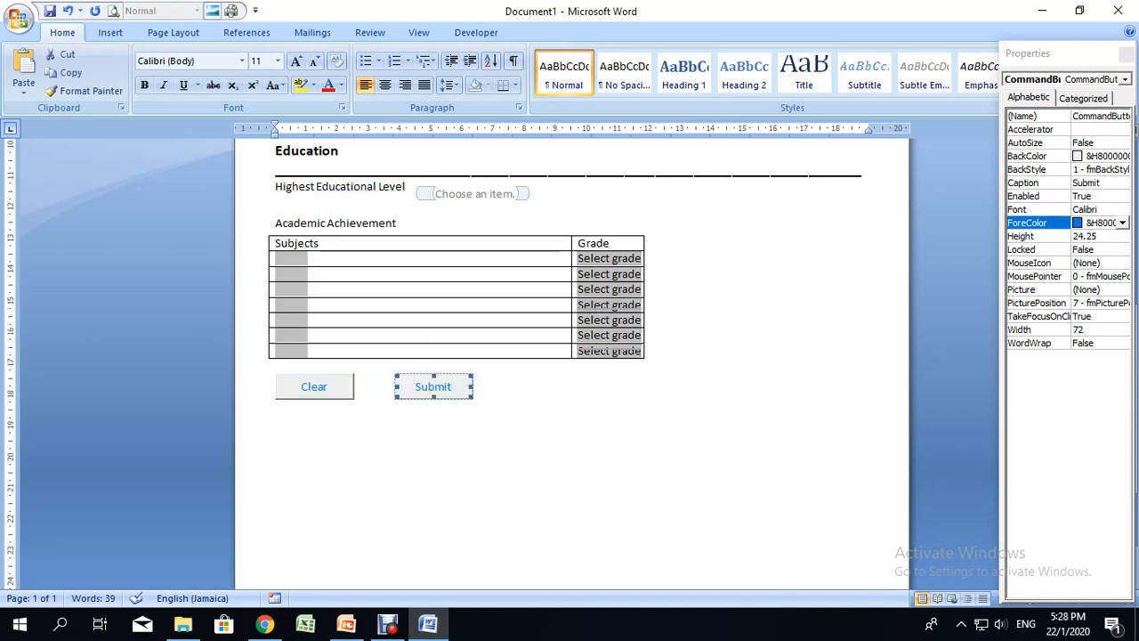
mouse_move(433, 386)
left_mouse_down()
mouse_move(513, 393)
mouse_move(435, 391)
left_mouse_up()
left_click(395, 392)
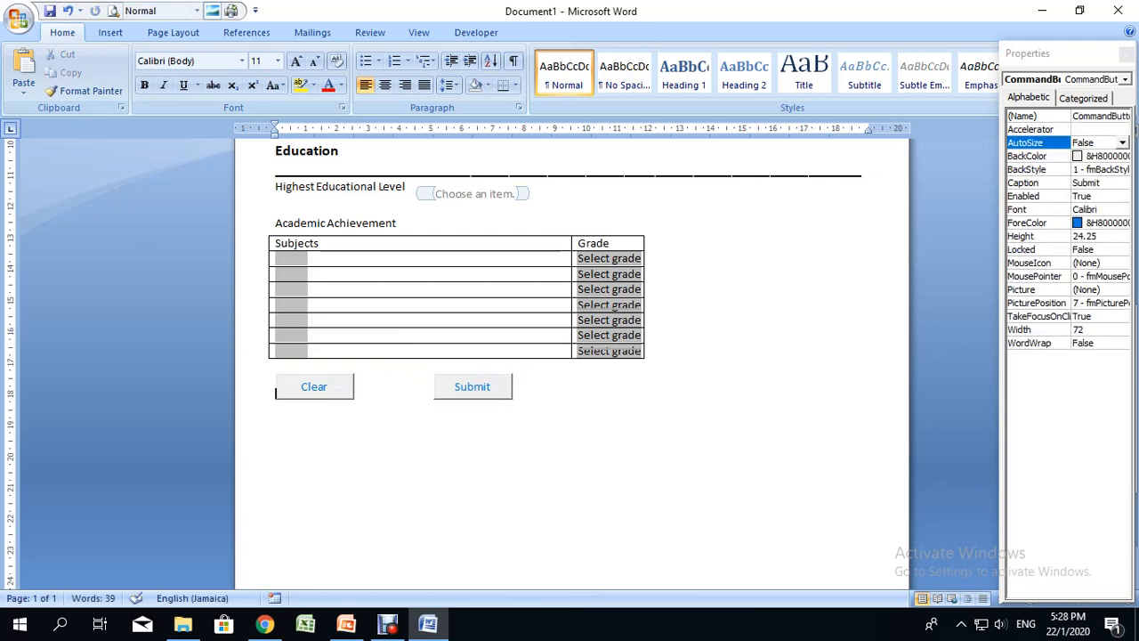
- Indent the row with the Clear and Submit buttons toward the page centre, about 5 cm from the margin
key("Tab")
key("Tab")
key("Tab")
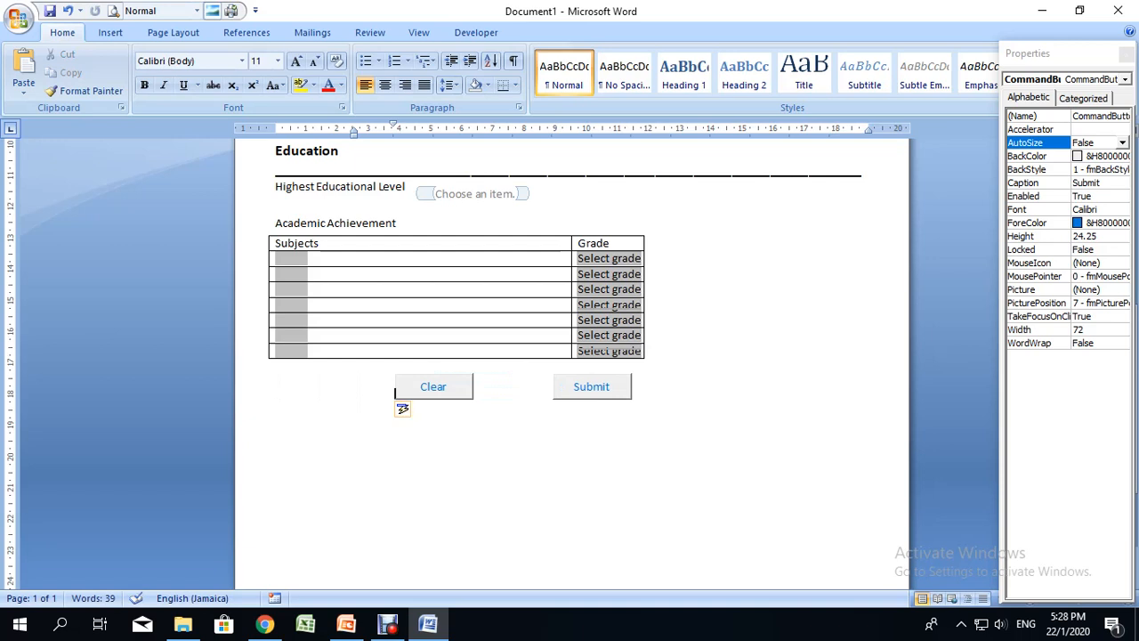
- Change the font colour of the "Personal Data" heading to the standard blue
scroll(570, 355, "up", 7)
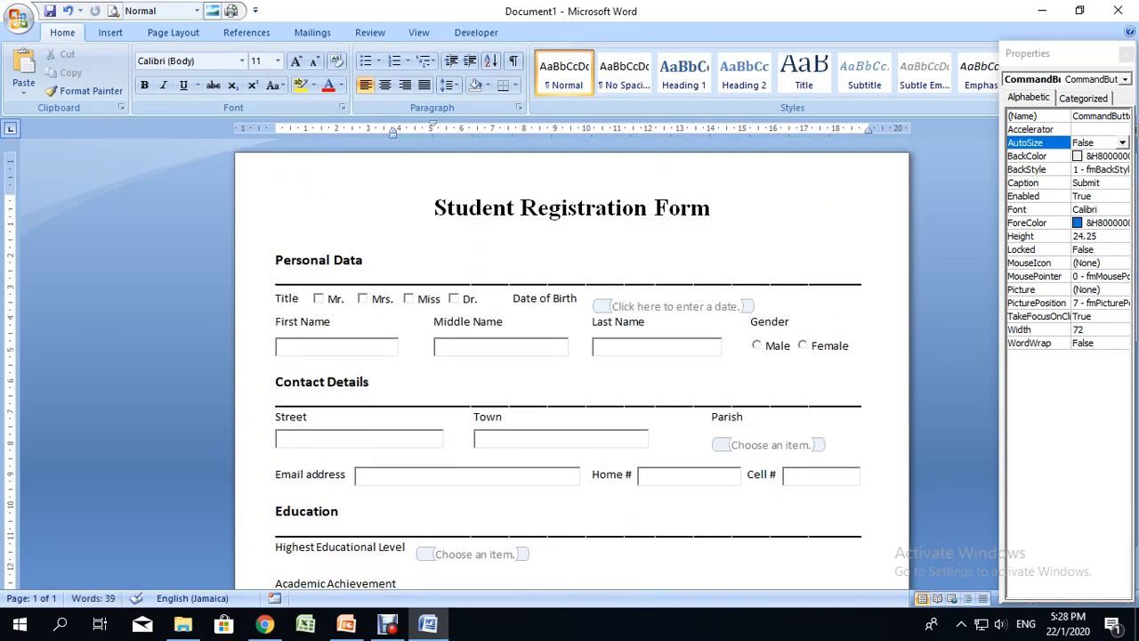
left_click_drag(275, 259, 372, 260)
left_click(341, 84)
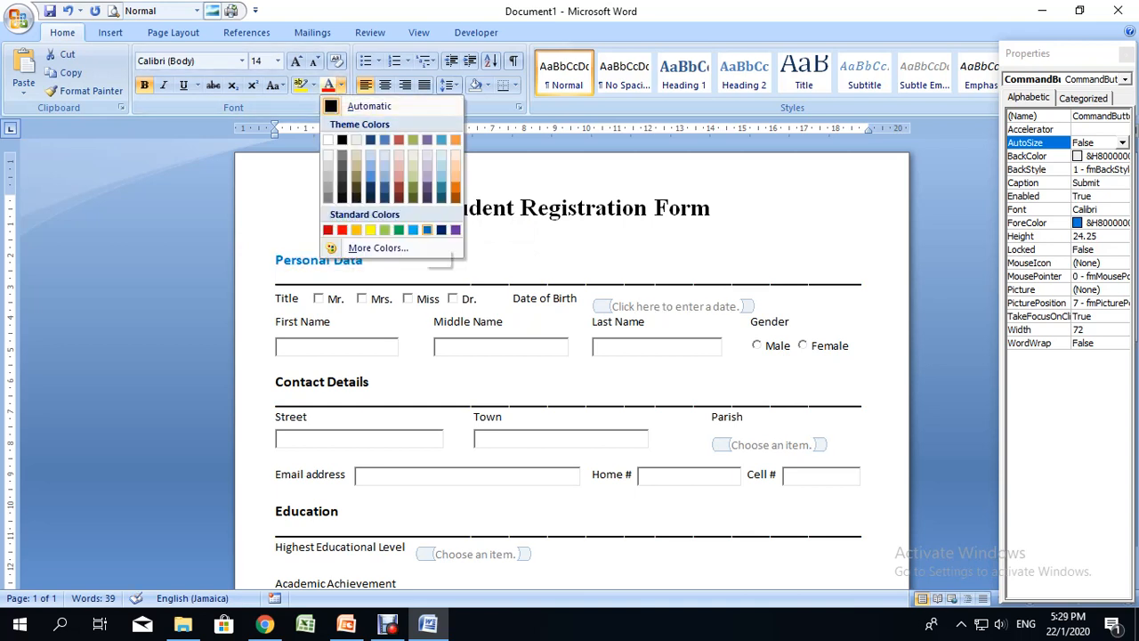
left_click(427, 230)
- Apply the same blue font colour to the "Contact Details" and "Education" headings
left_click_drag(276, 381, 378, 381)
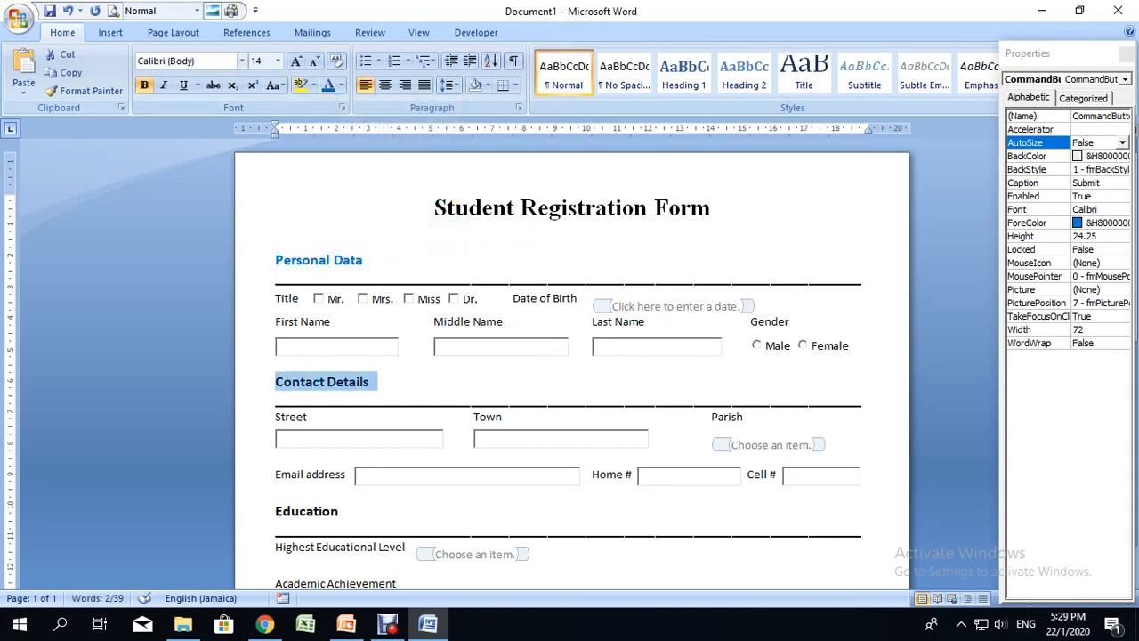
left_click(328, 85)
scroll(570, 365, "down", 1)
scroll(569, 365, "down", 2)
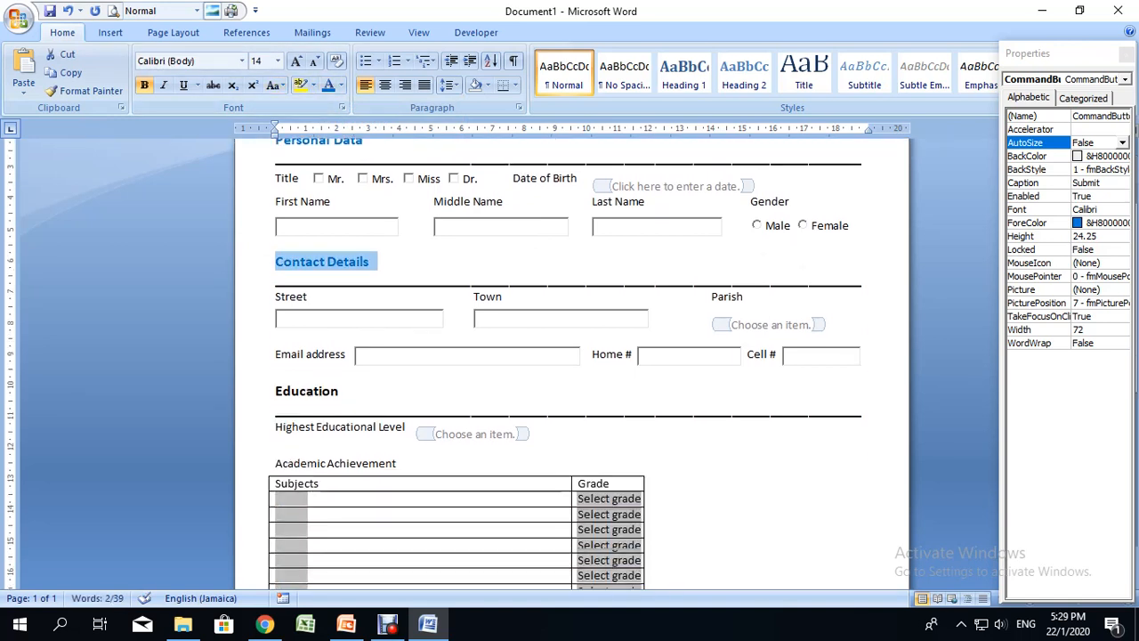
left_click_drag(276, 391, 349, 390)
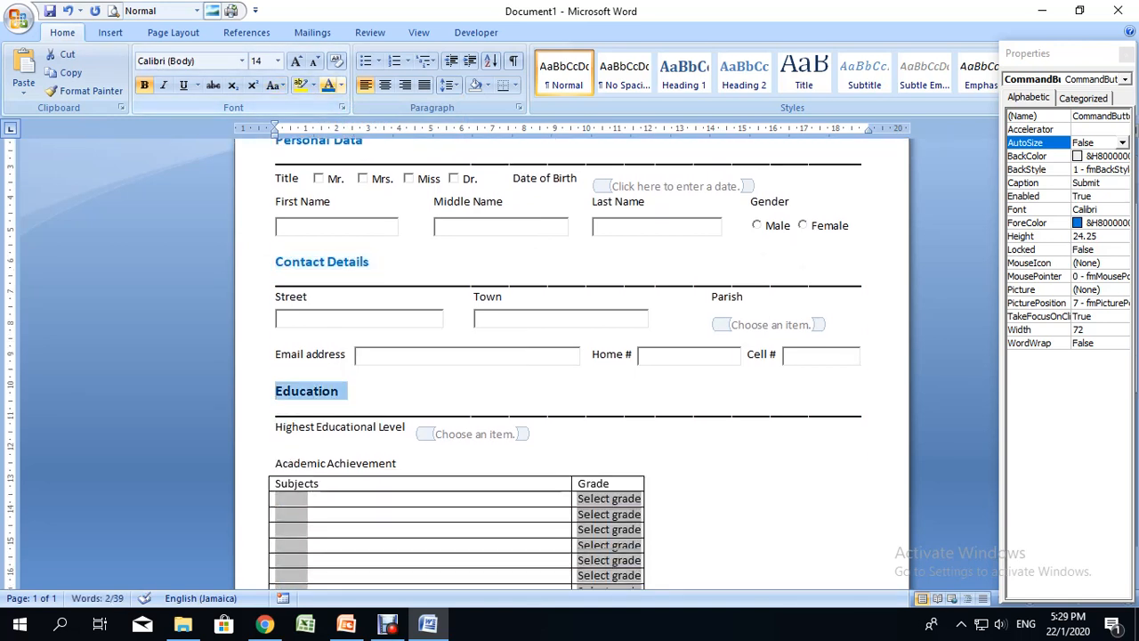
left_click(329, 85)
scroll(569, 365, "down", 2)
left_click(276, 328)
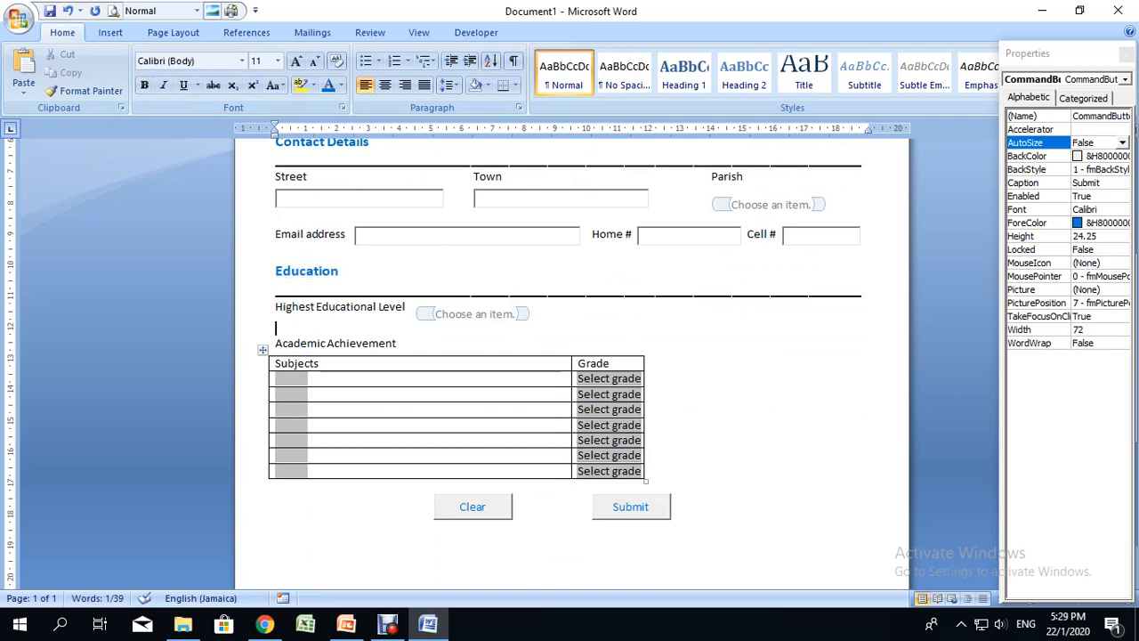
scroll(569, 365, "down", 2)
scroll(569, 365, "up", 6)
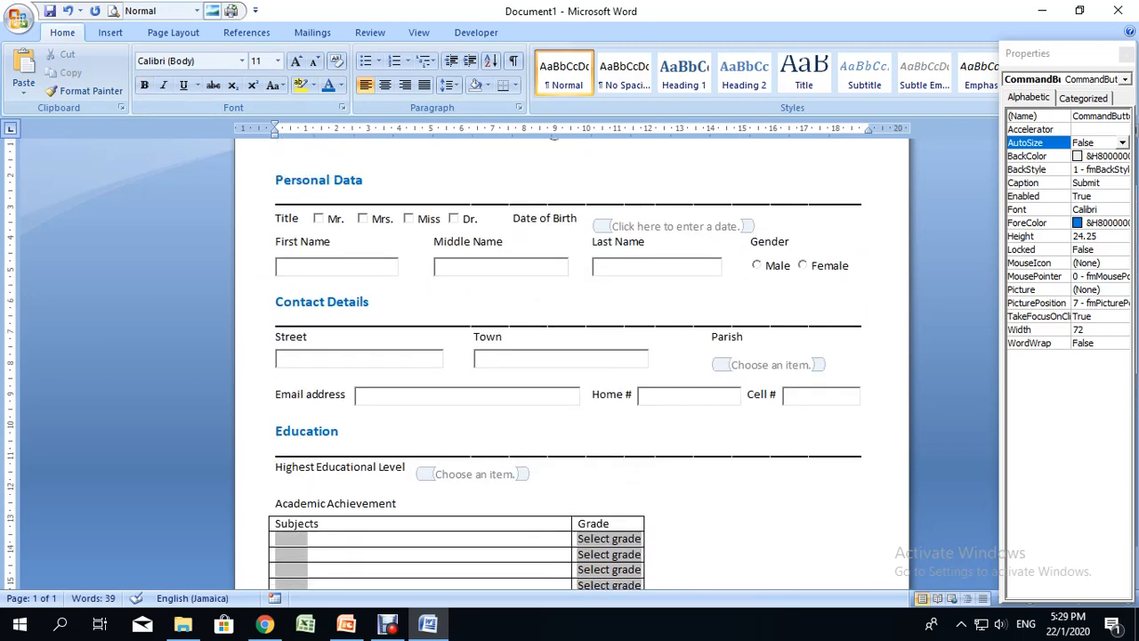
scroll(569, 365, "down", 5)
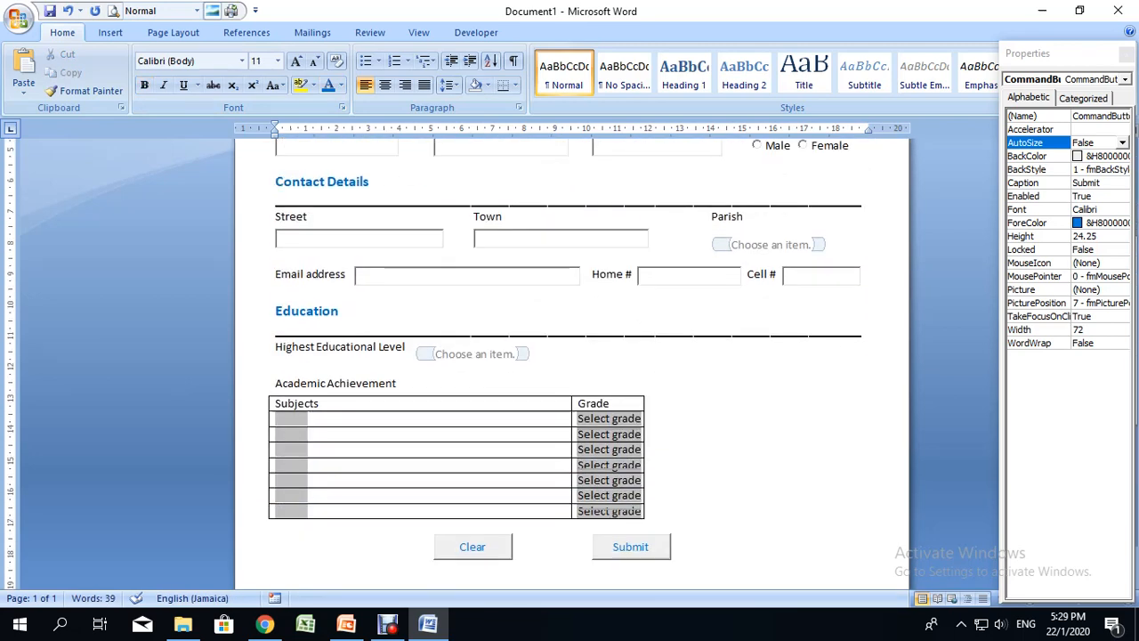
- Switch to Chrome and open a new browser tab for a web search
left_click(264, 624)
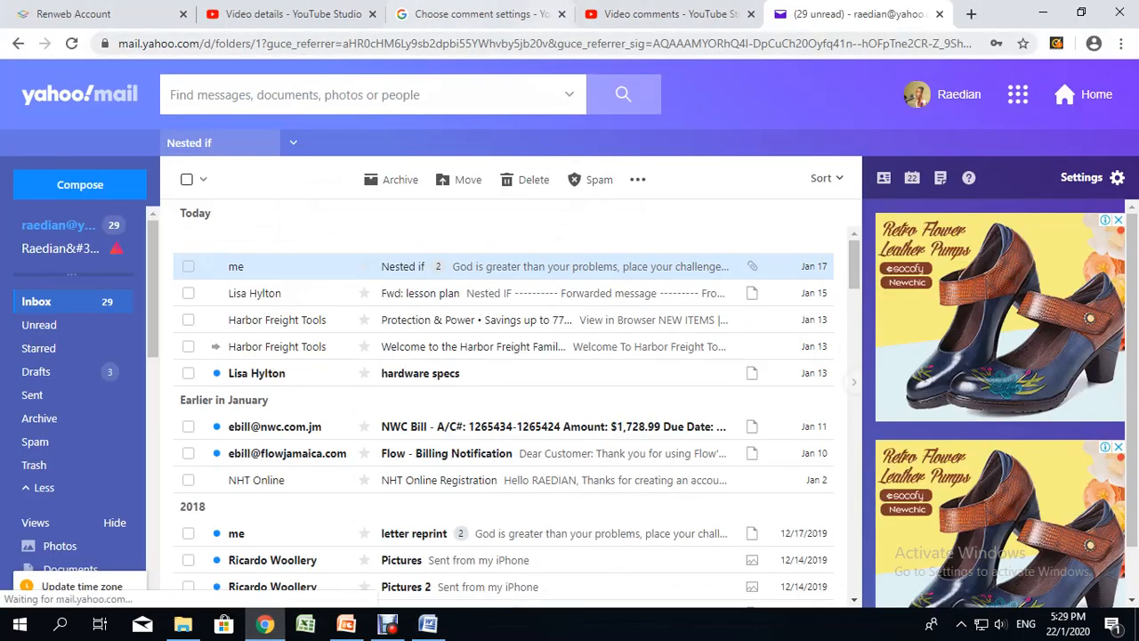
left_click(970, 13)
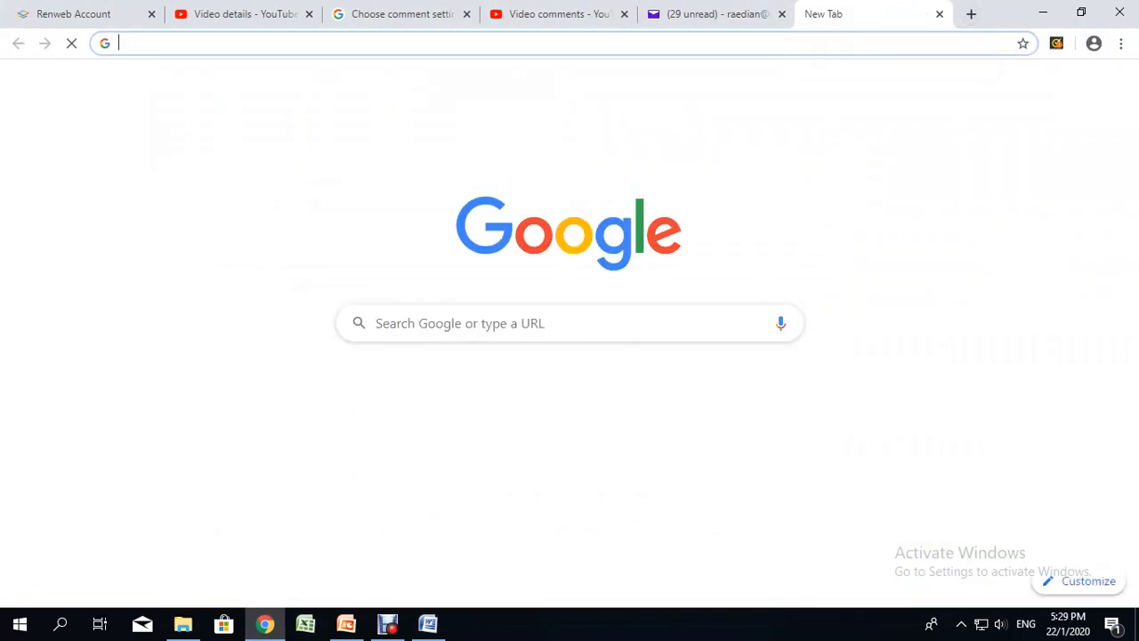
left_click(459, 323)
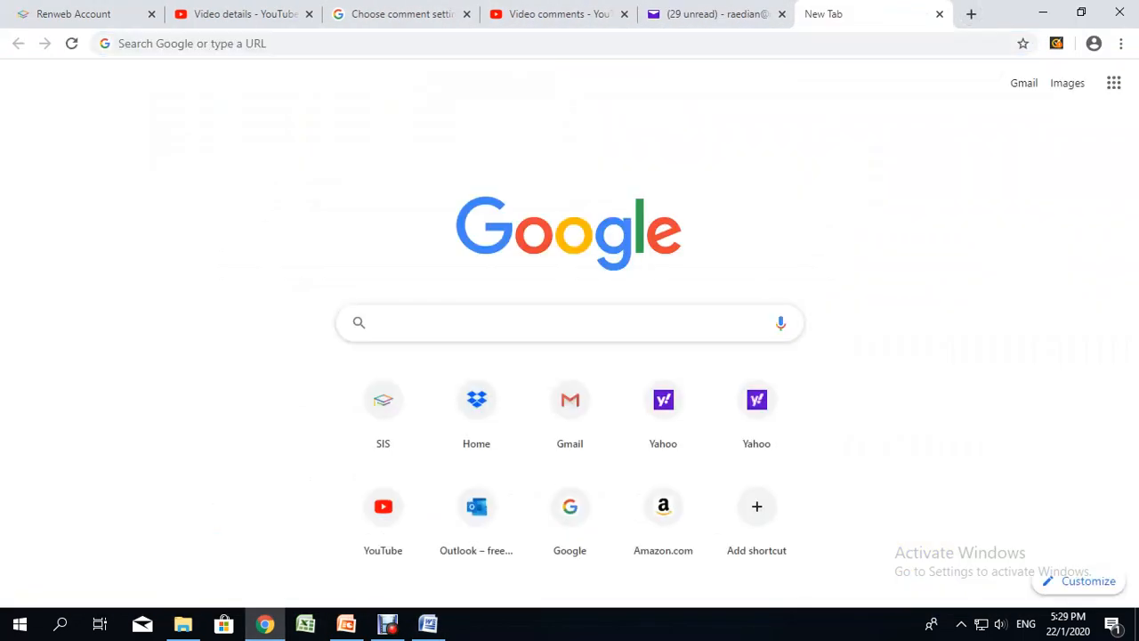
type("regi")
key("BackSpace")
key("BackSpace")
key("BackSpace")
key("BackSpace")
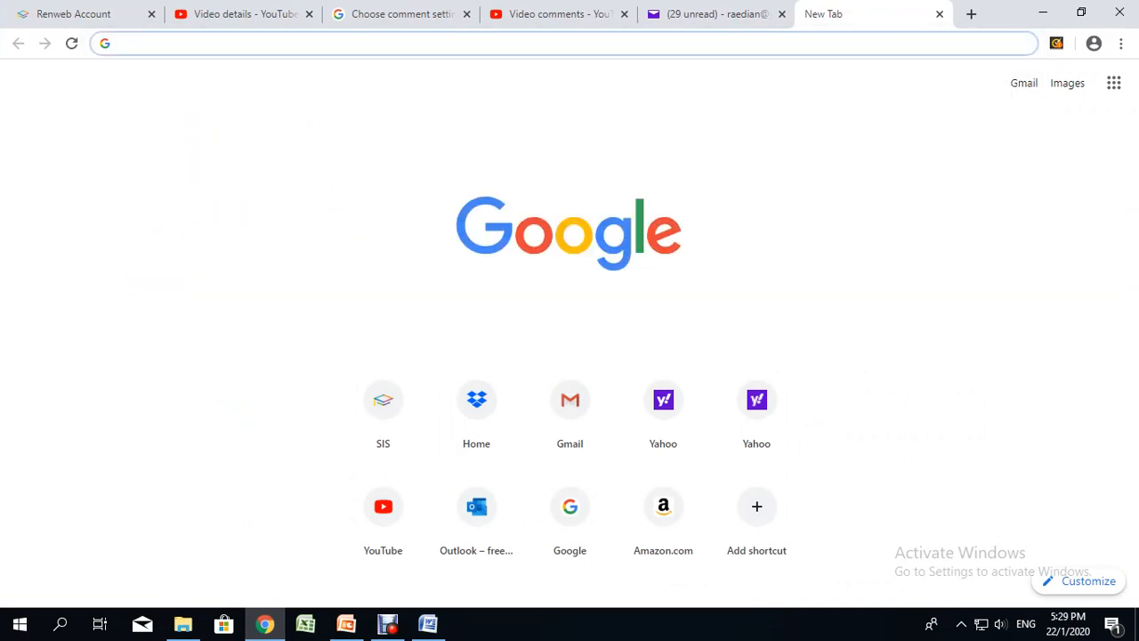
- Search Google for "logo" and open the SAFYI Real Estate logo's image results in a new tab
type("logo")
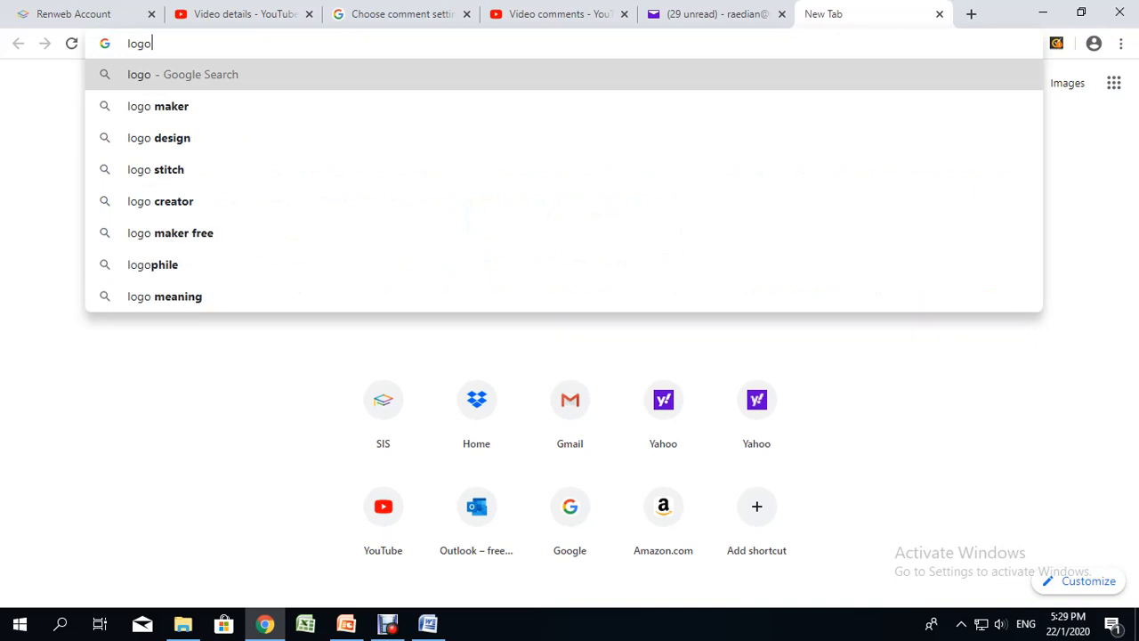
key("Return")
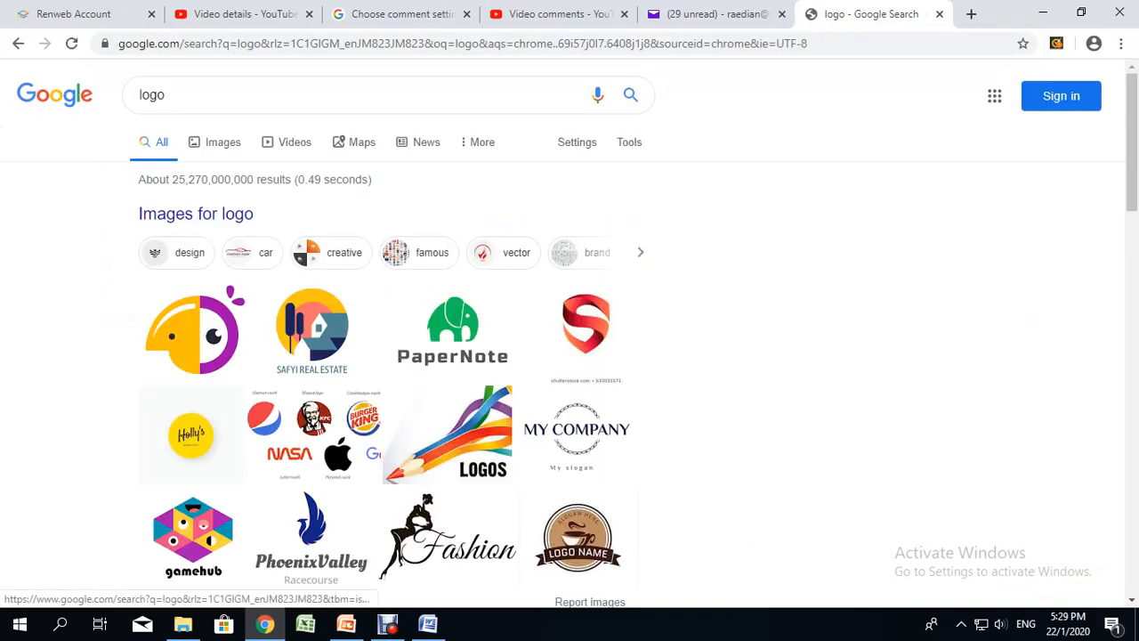
scroll(570, 355, "down", 2)
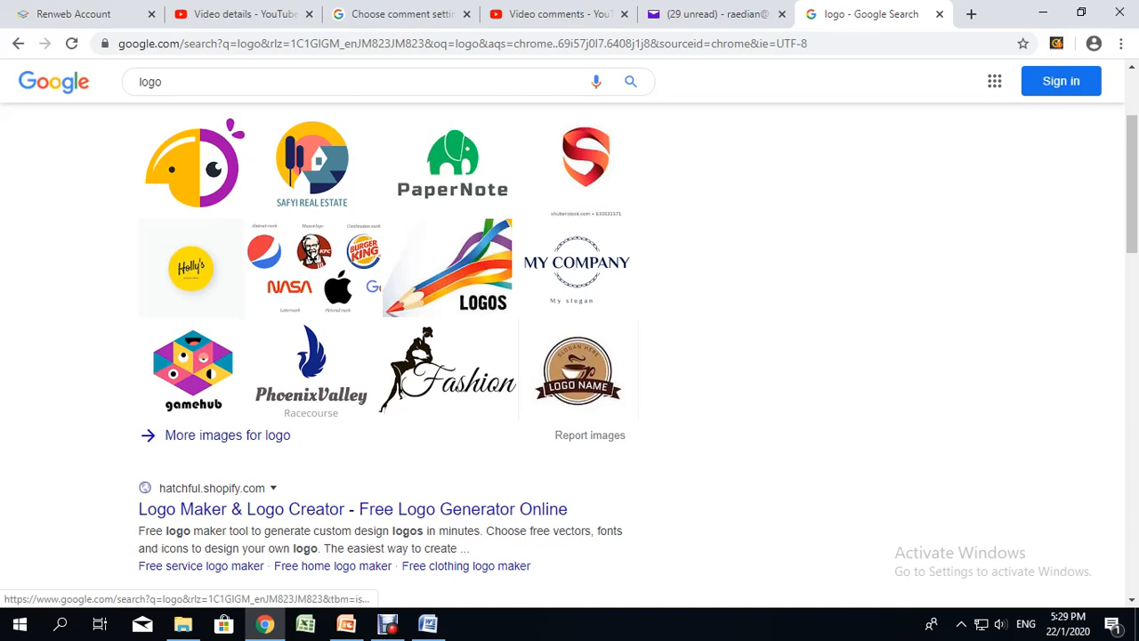
right_click(329, 161)
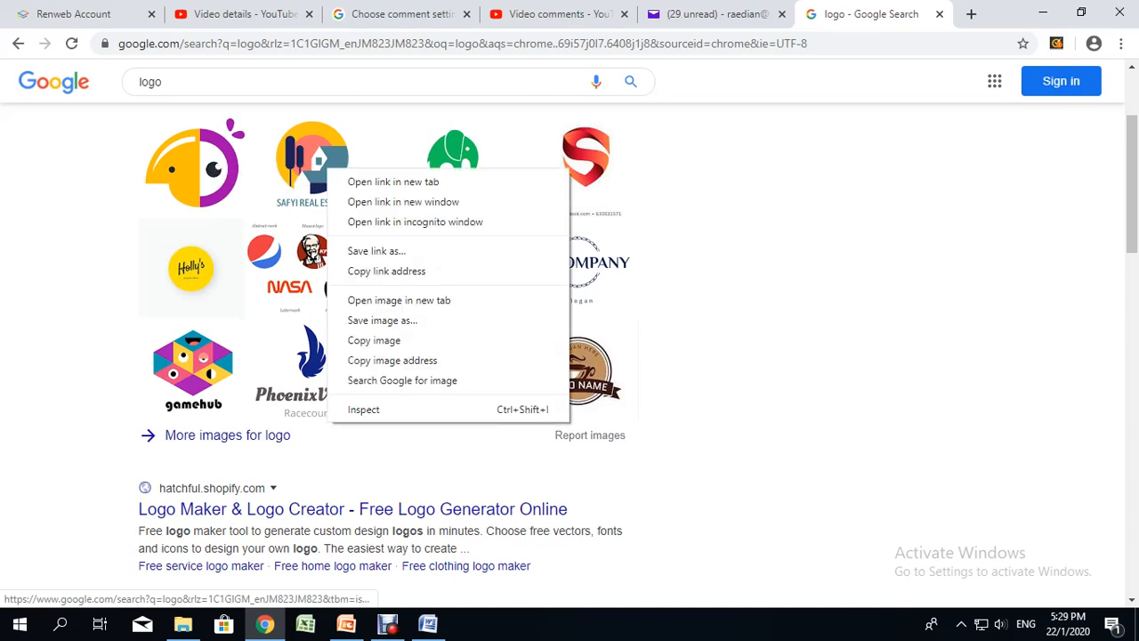
left_click(391, 178)
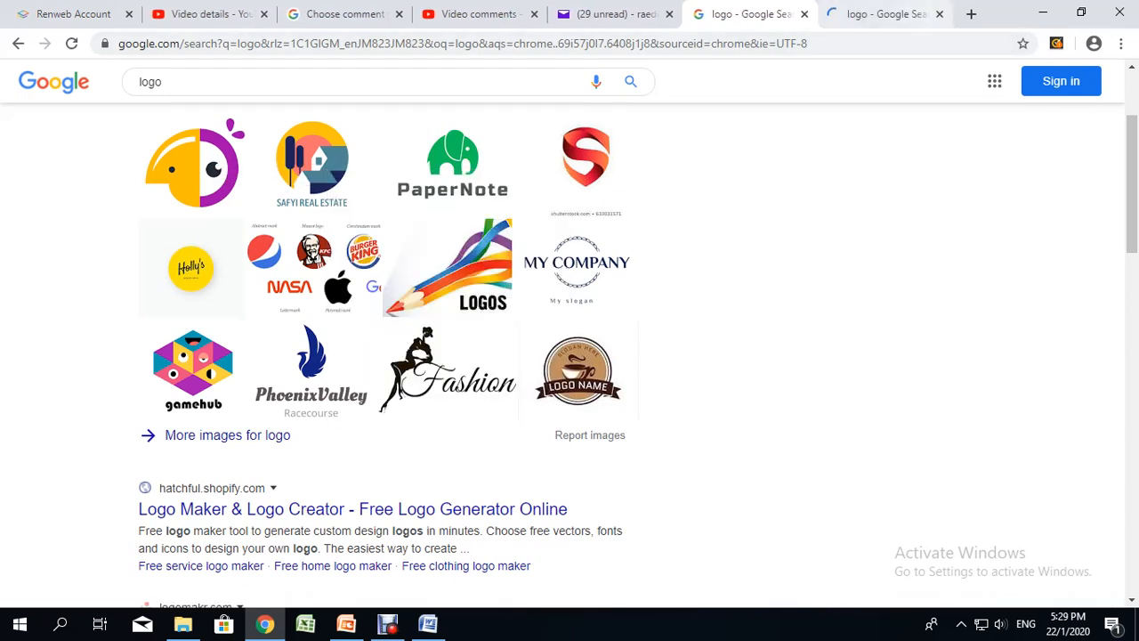
left_click(883, 14)
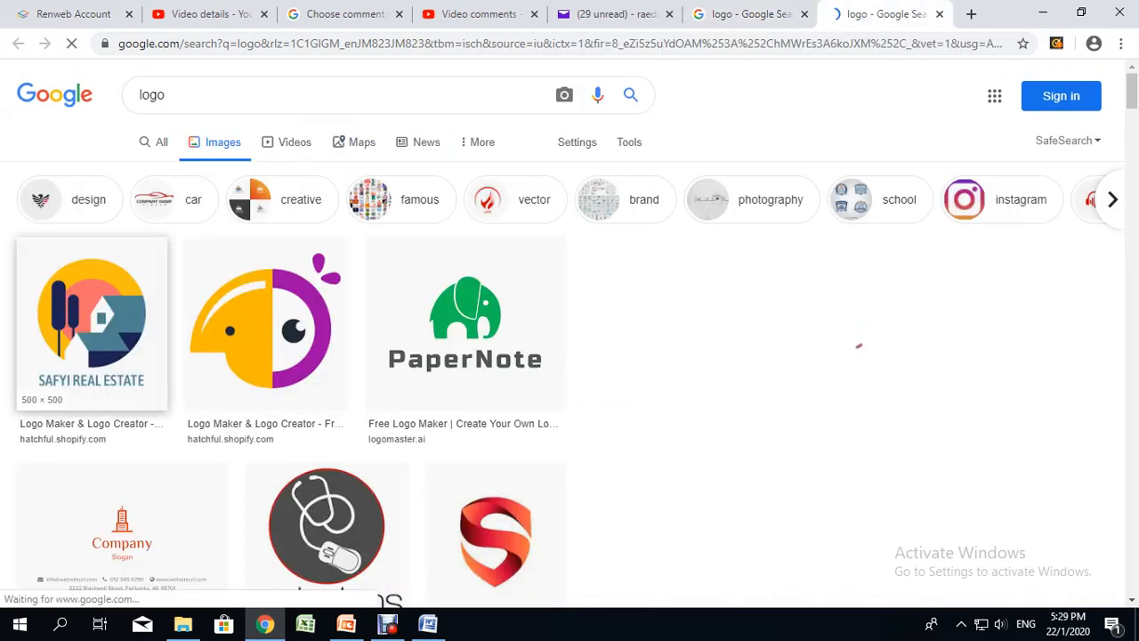
left_click(89, 315)
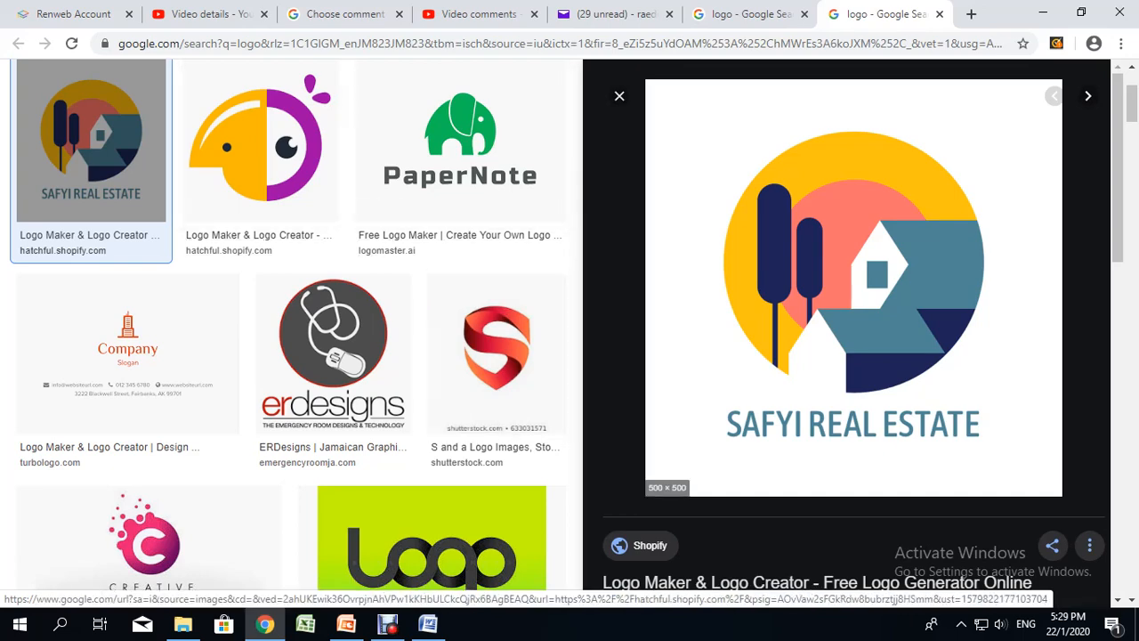
- Open the yellow and purple bird logo in its own tab and save it as images.png in the Documents folder
scroll(266, 356, "up", 2)
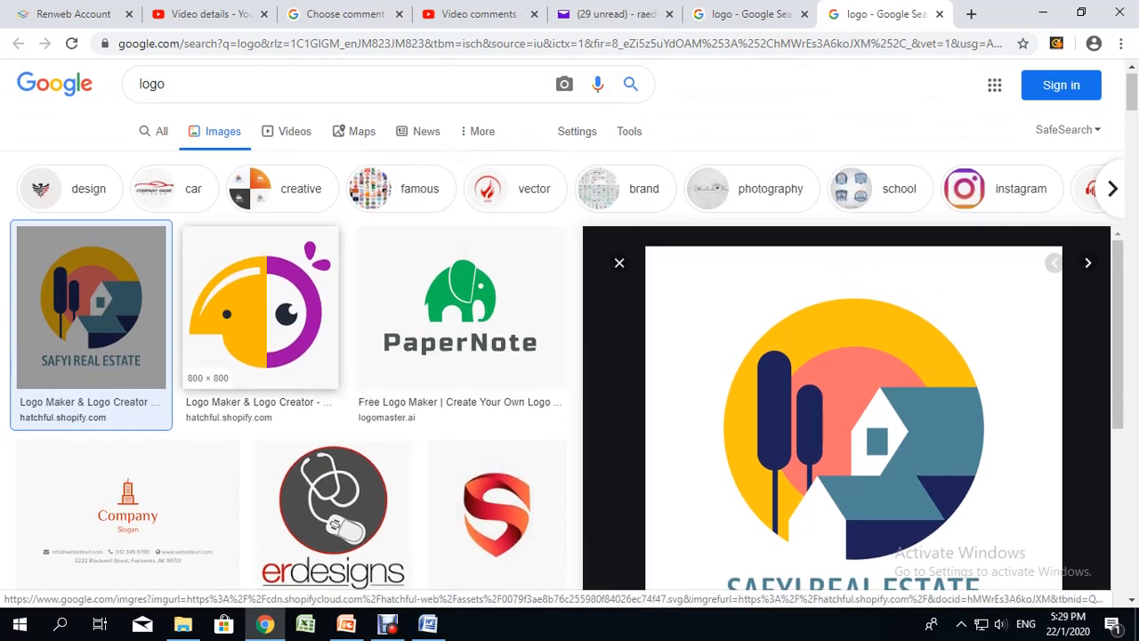
right_click(253, 290)
left_click(293, 302)
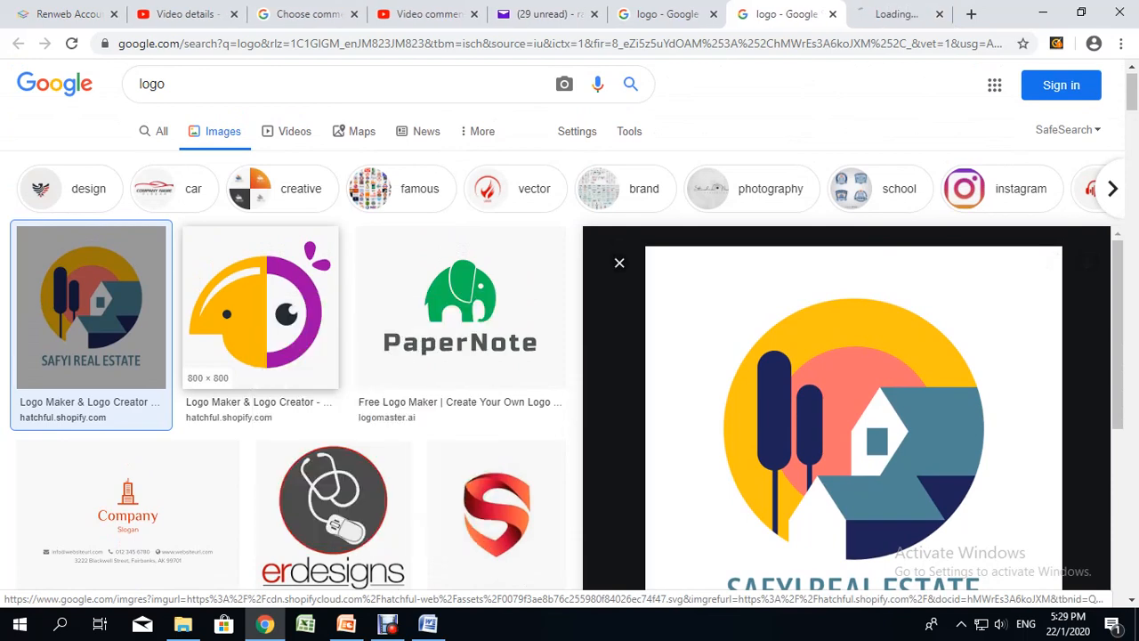
left_click(894, 14)
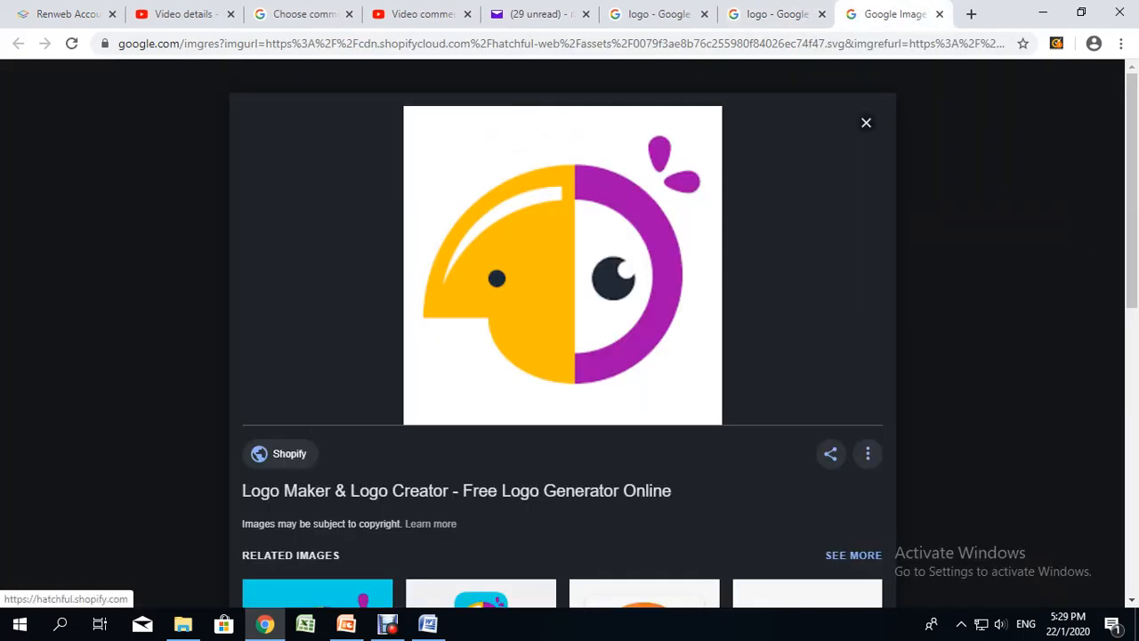
right_click(563, 210)
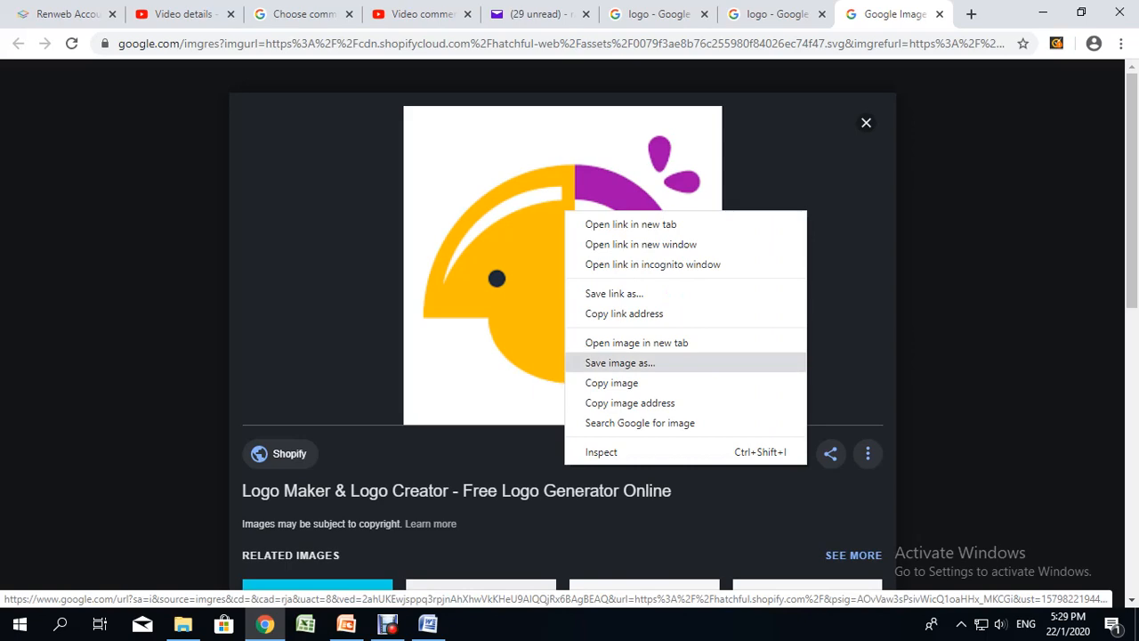
left_click(614, 362)
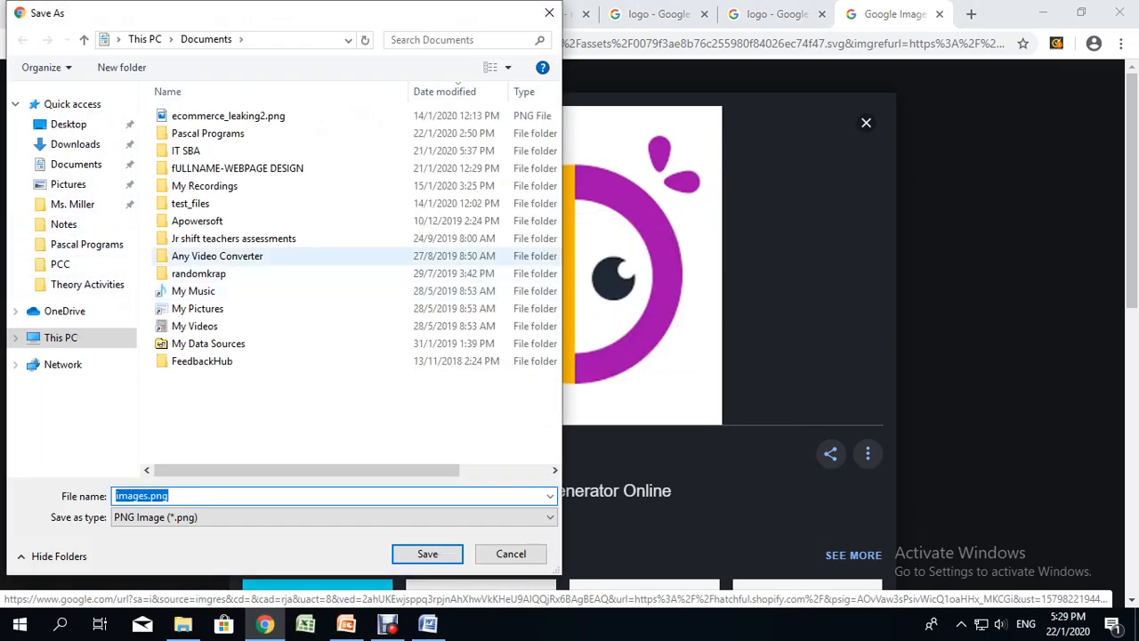
key("Return")
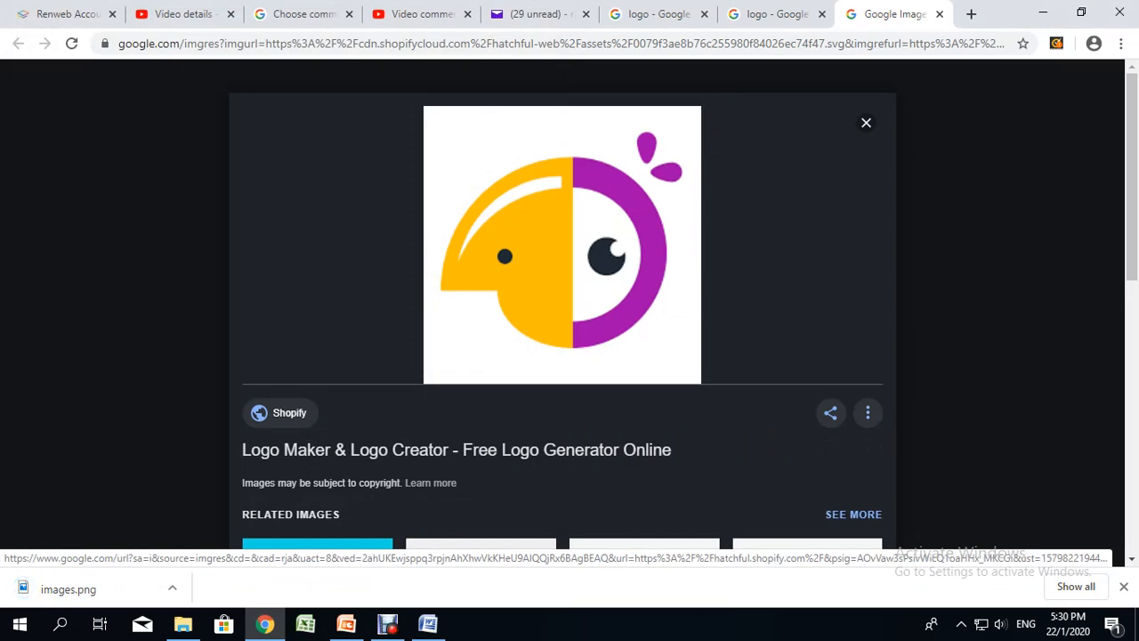
left_click(387, 623)
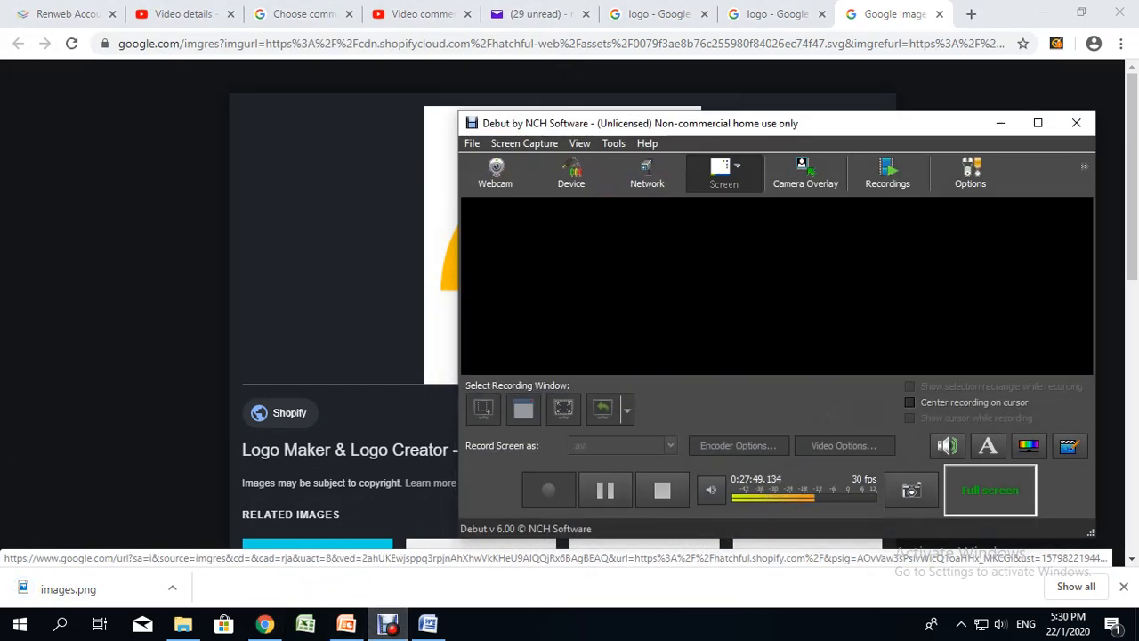
left_click(387, 623)
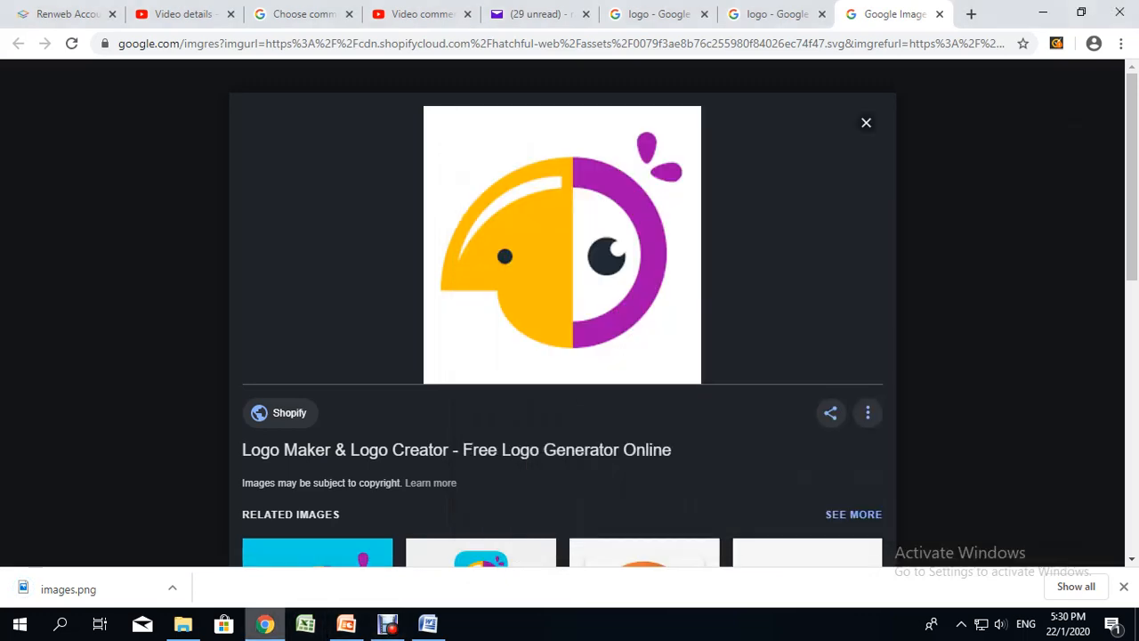
- Switch back to the Word form and choose a picture watermark in the custom watermark settings
left_click(427, 623)
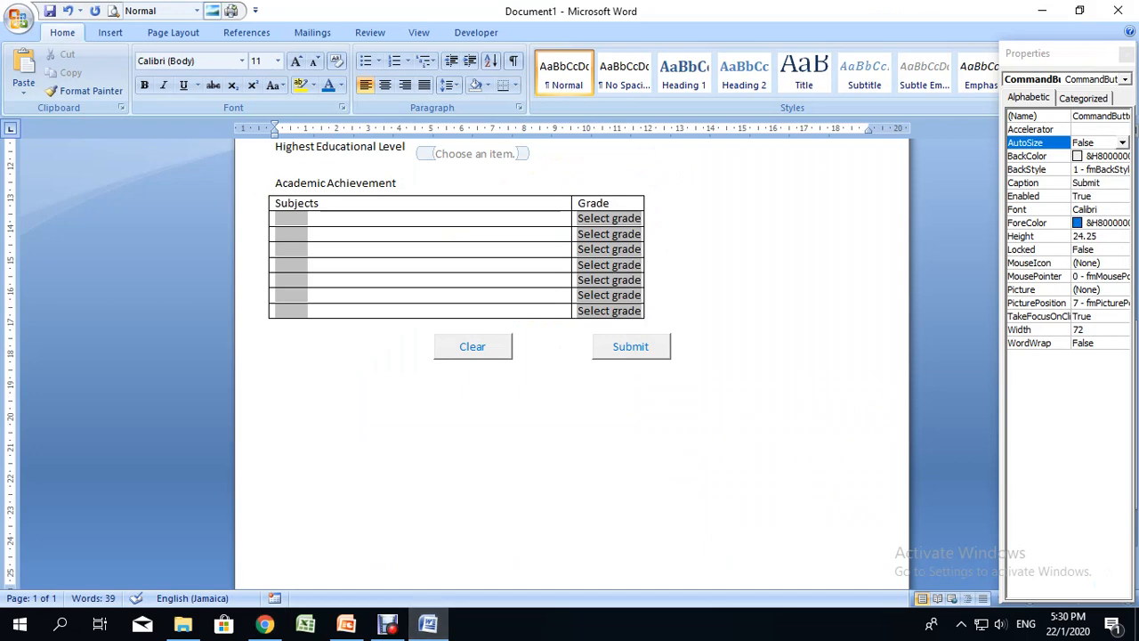
scroll(571, 363, "up", 5)
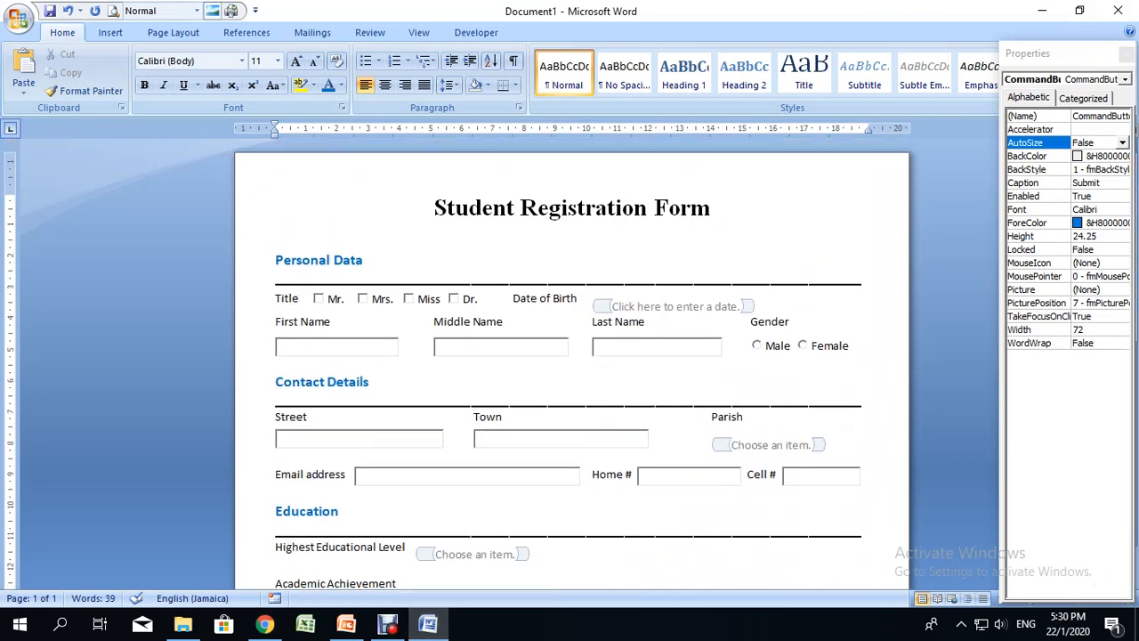
left_click(712, 208)
left_click(173, 32)
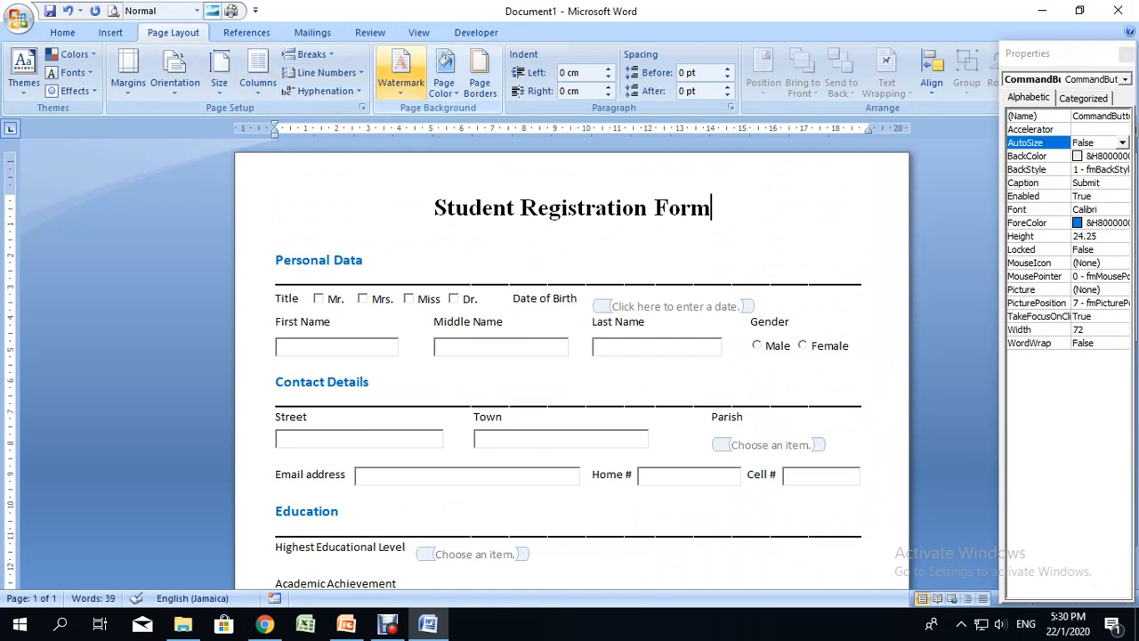
left_click(400, 73)
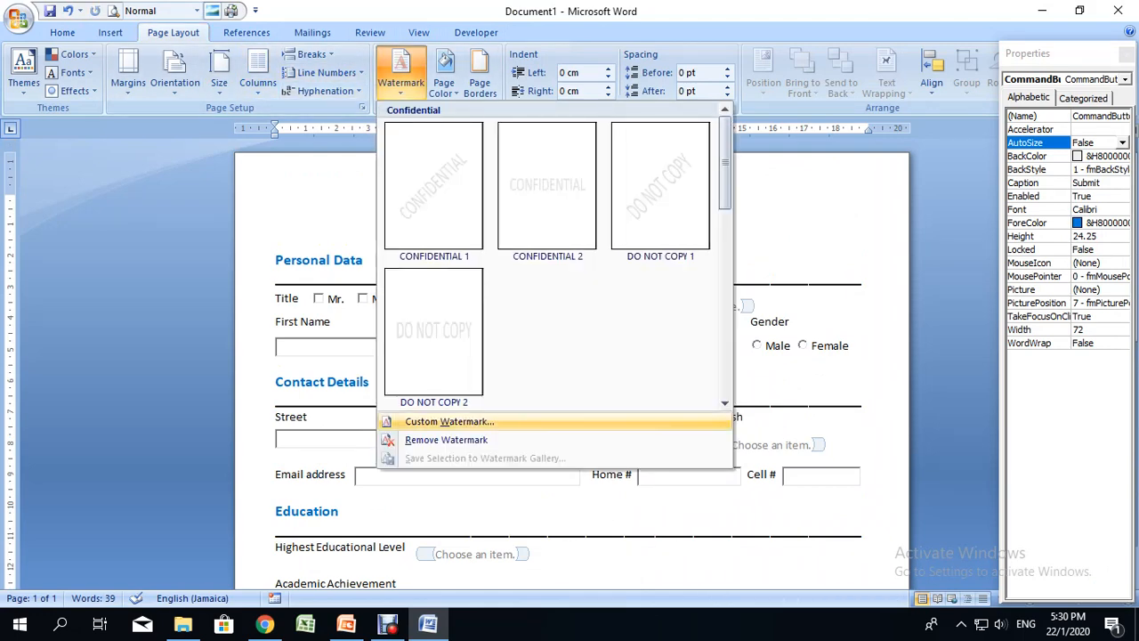
left_click(449, 422)
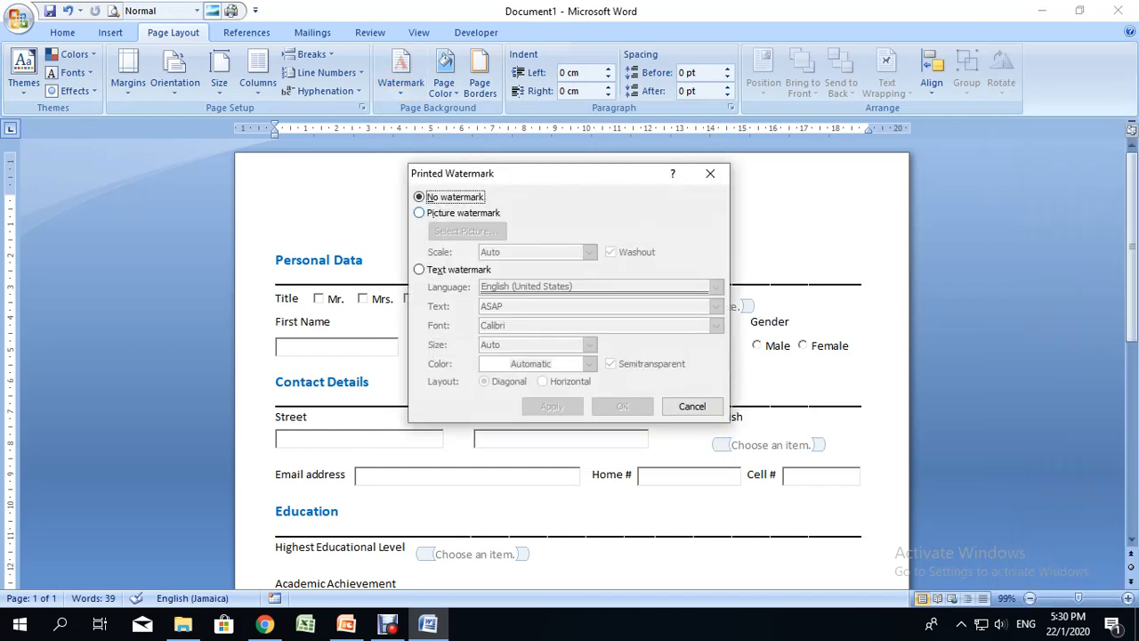
left_click(420, 213)
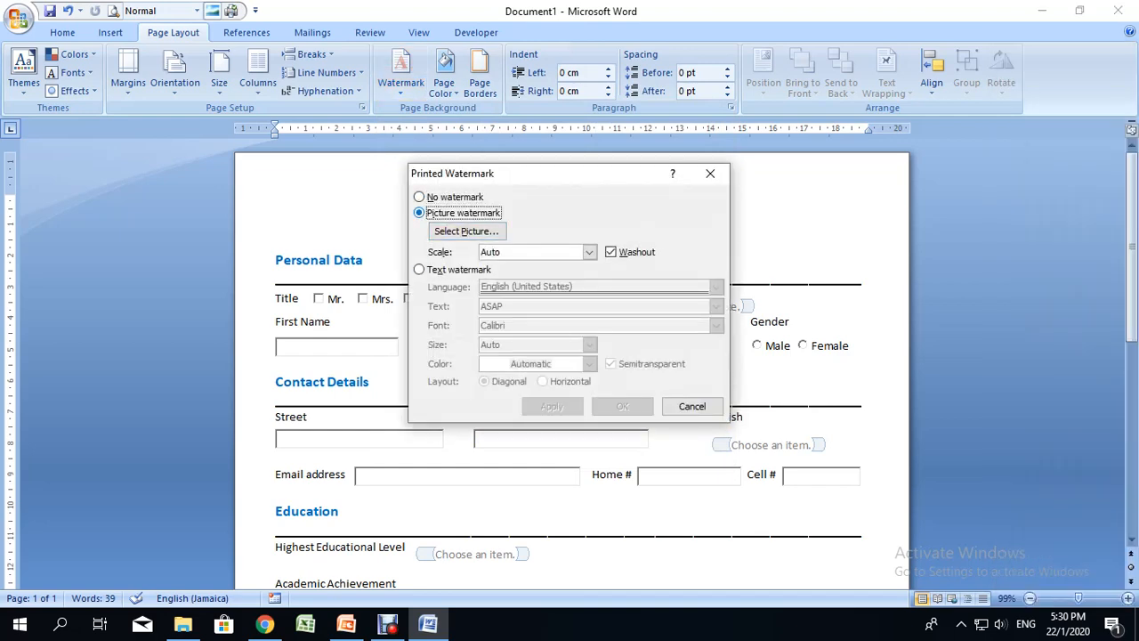
- Use images.png from the Documents folder as the watermark picture and apply it with Auto scale and Washout
left_click(466, 231)
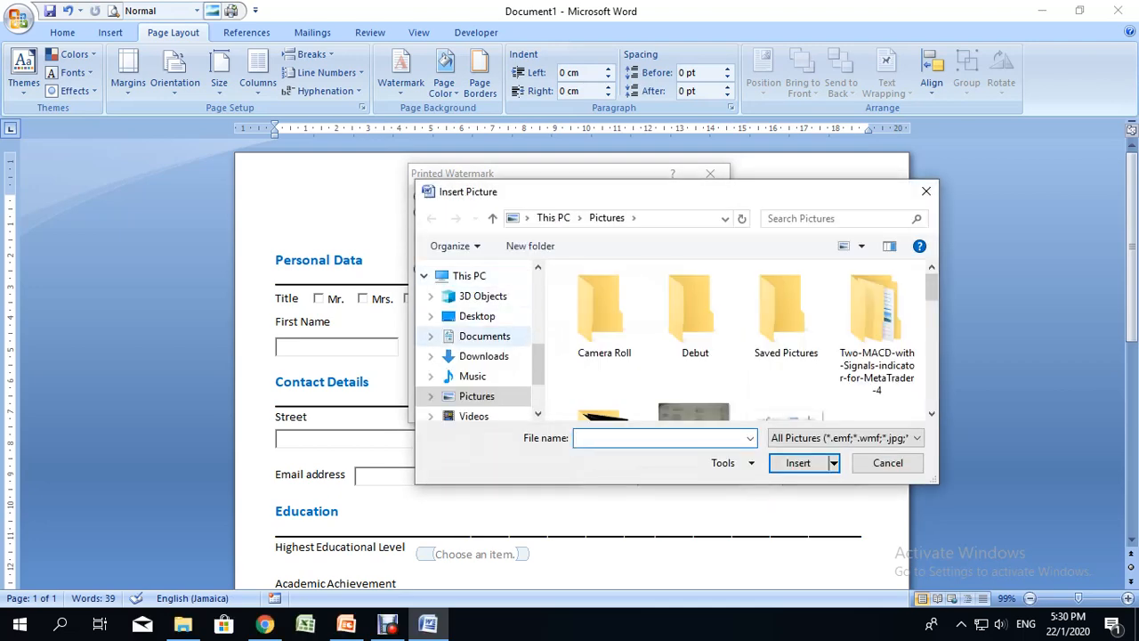
left_click(484, 335)
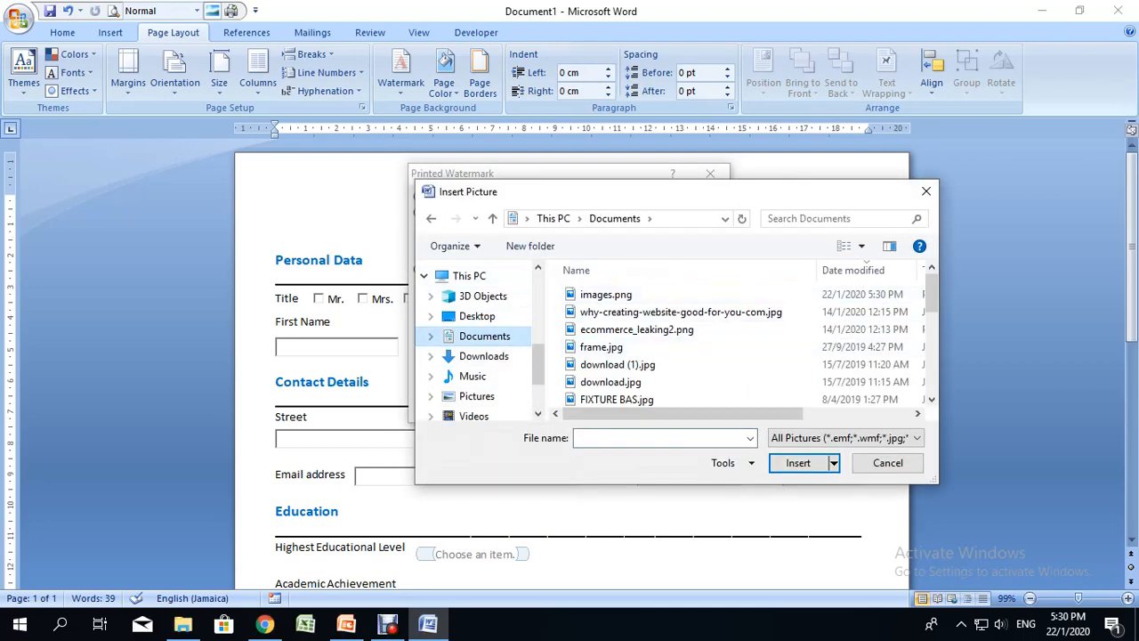
left_click(605, 294)
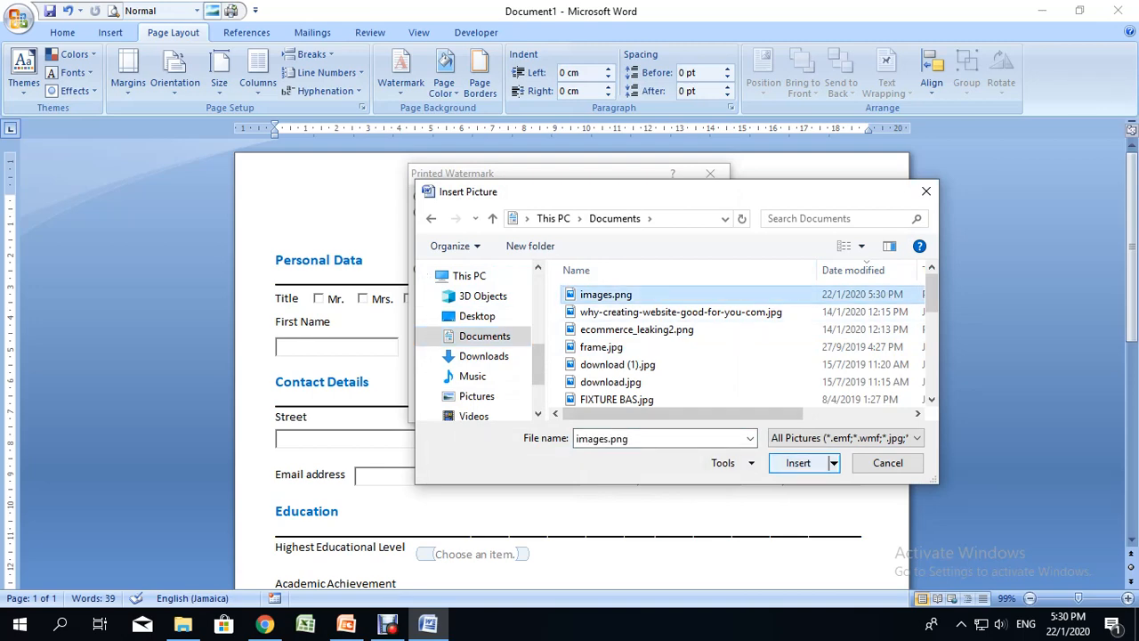
left_click(799, 462)
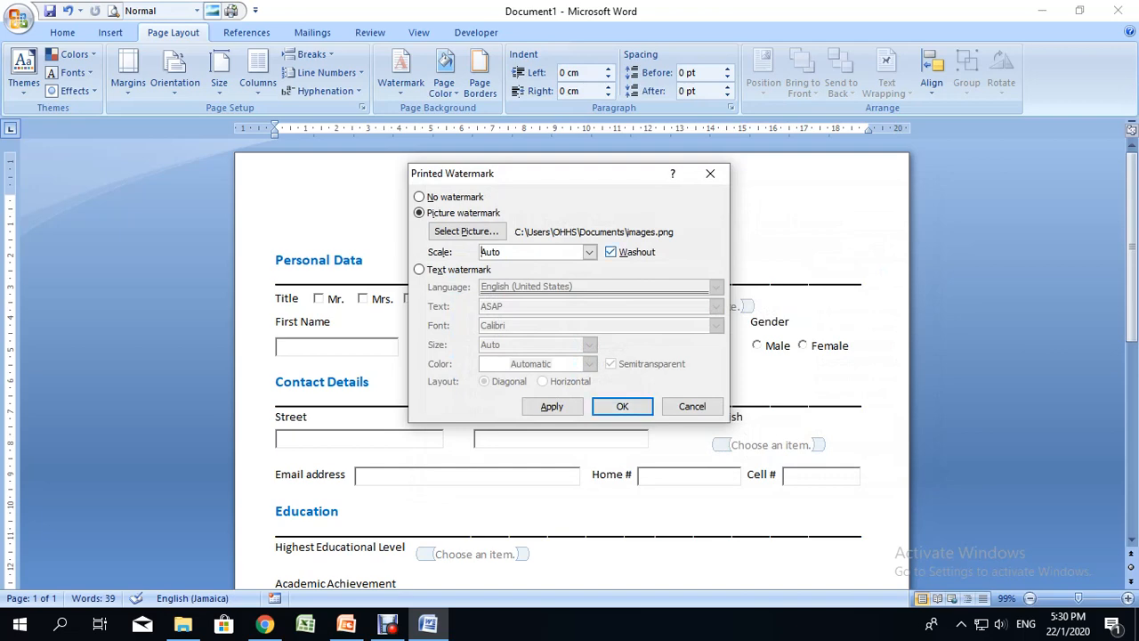
left_click(622, 405)
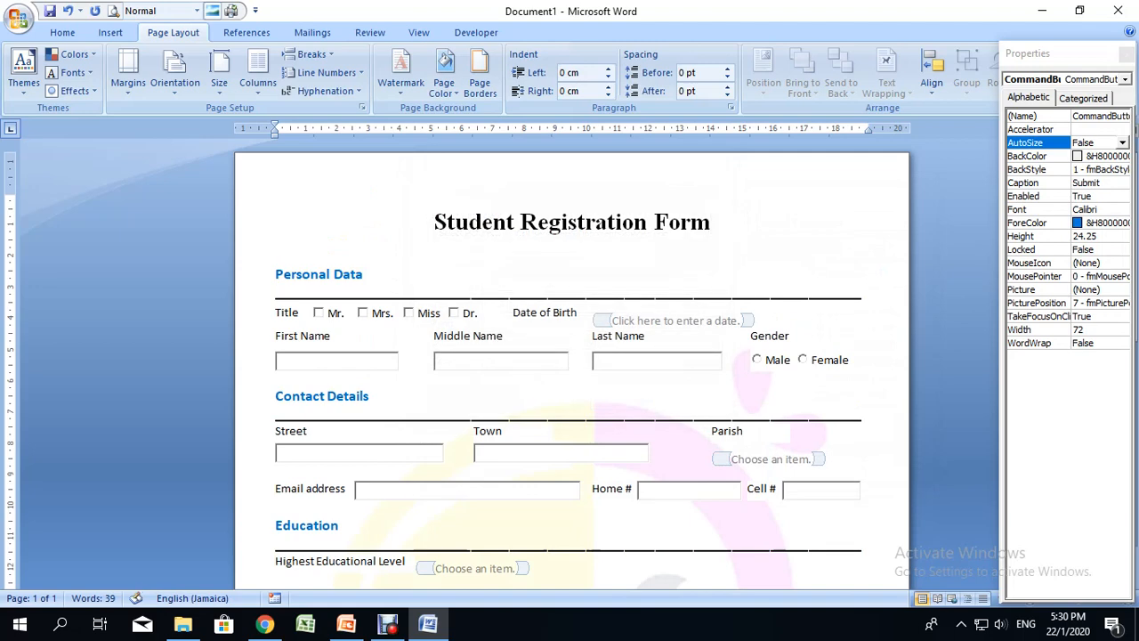
- Examine how the logo watermark sits behind the form across the whole page
scroll(570, 356, "down", 3)
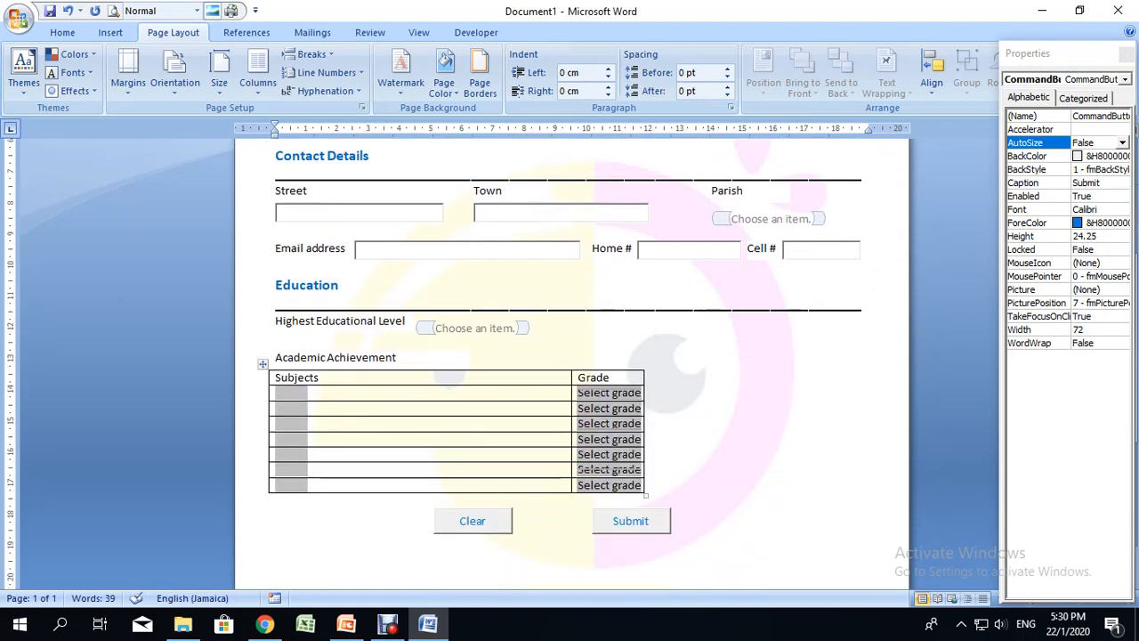
scroll(570, 356, "up", 1)
scroll(569, 356, "down", 3, "ctrl")
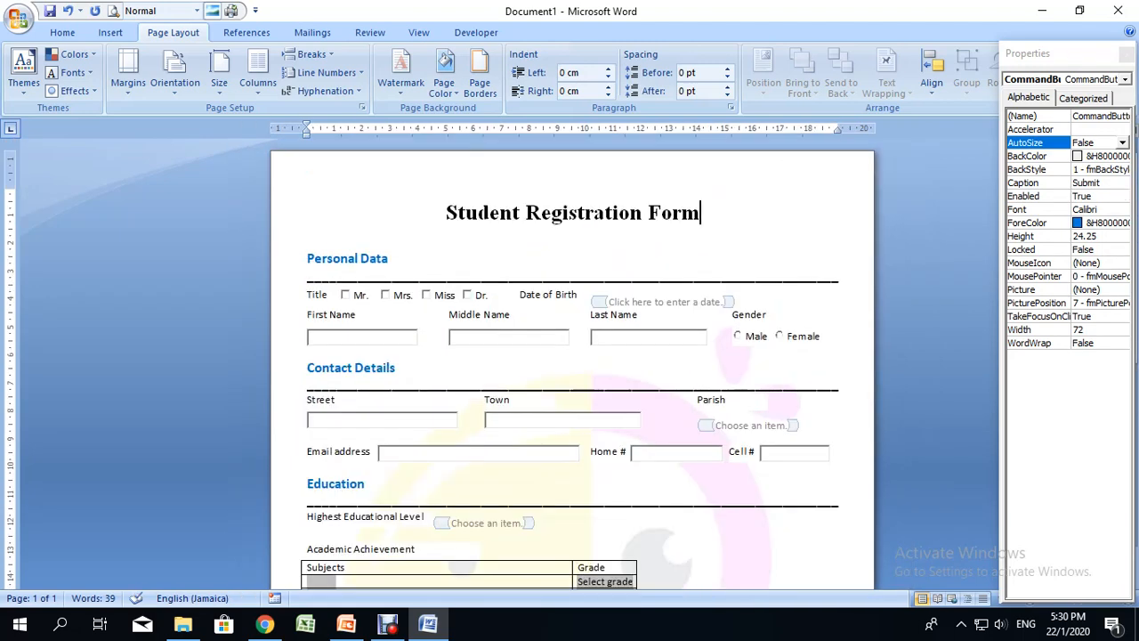
scroll(569, 356, "down", 2)
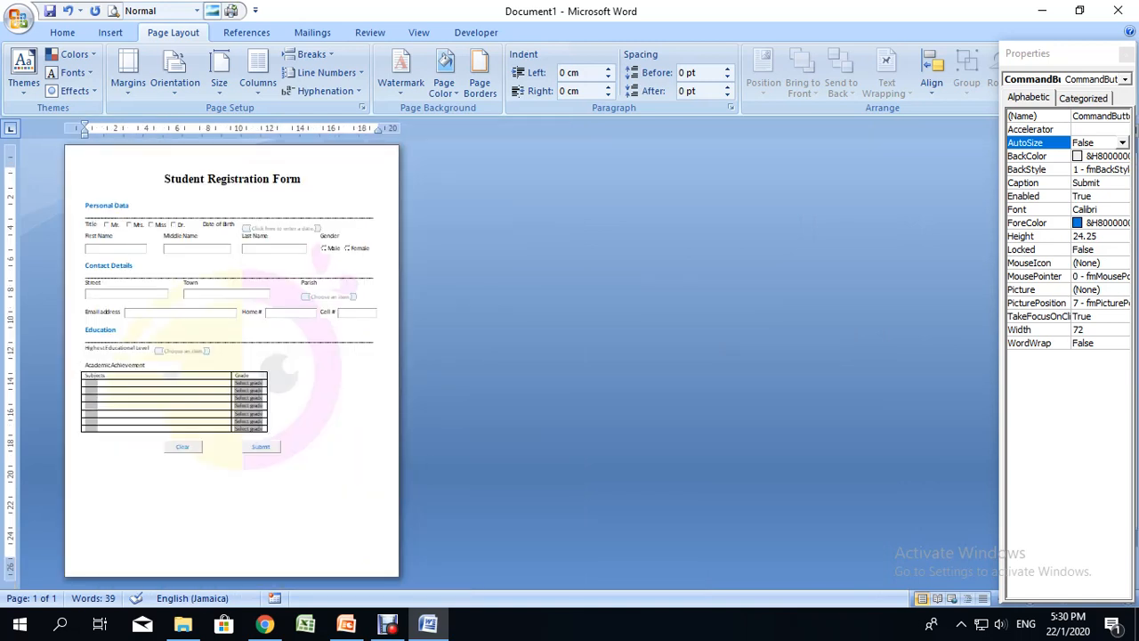
- Centre the Subjects and Grade table horizontally on the page through its table properties
scroll(569, 356, "up", 2, "ctrl")
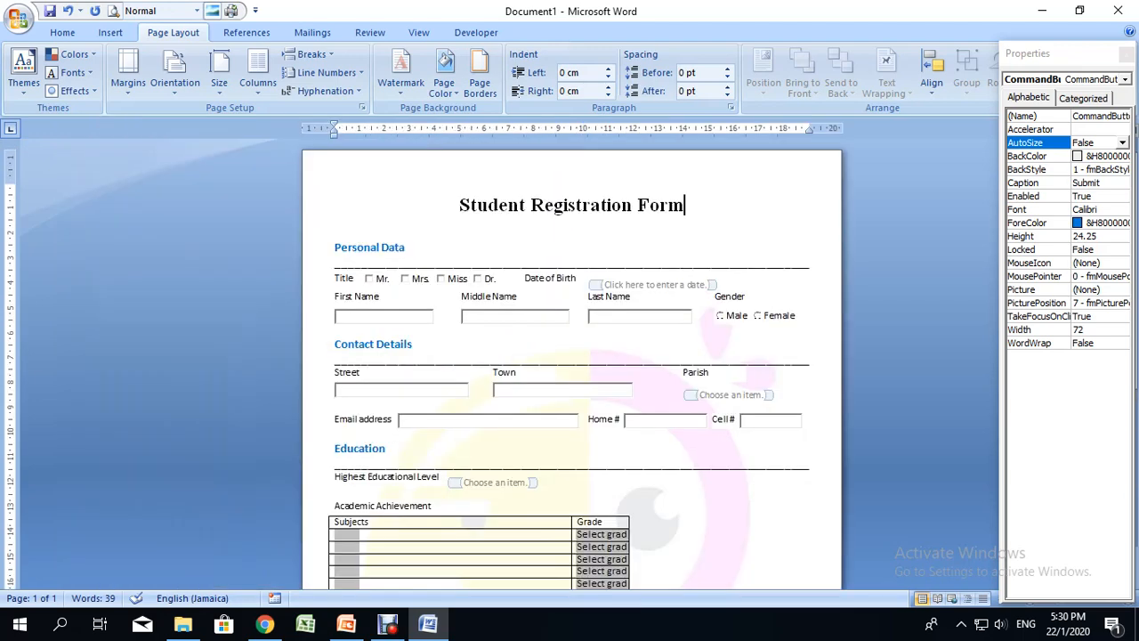
scroll(326, 436, "down", 2)
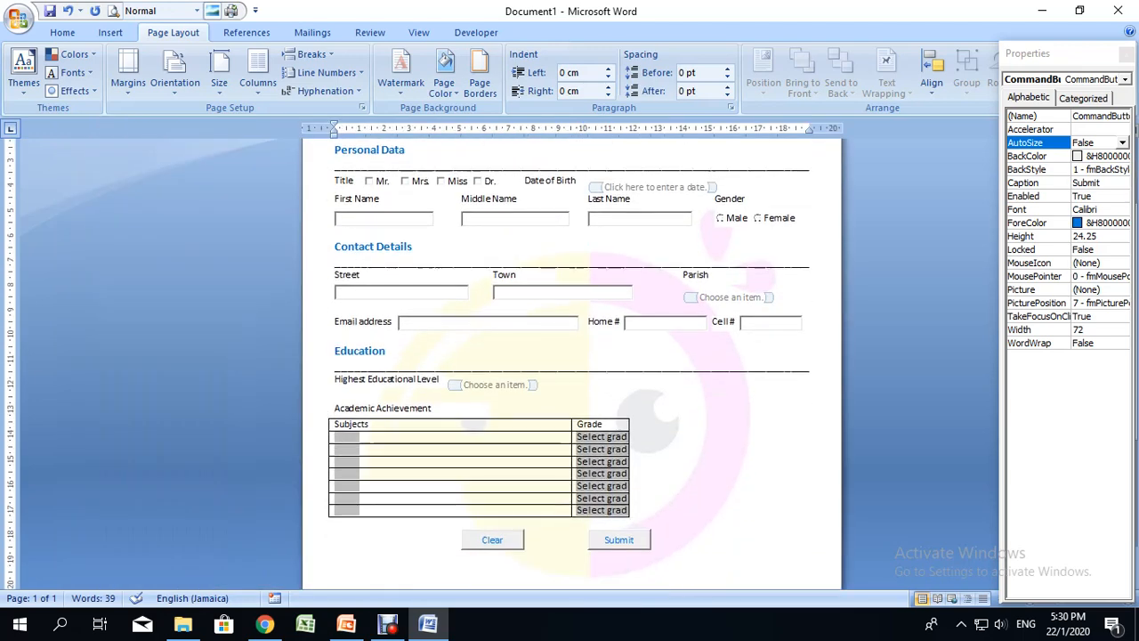
left_click(339, 424)
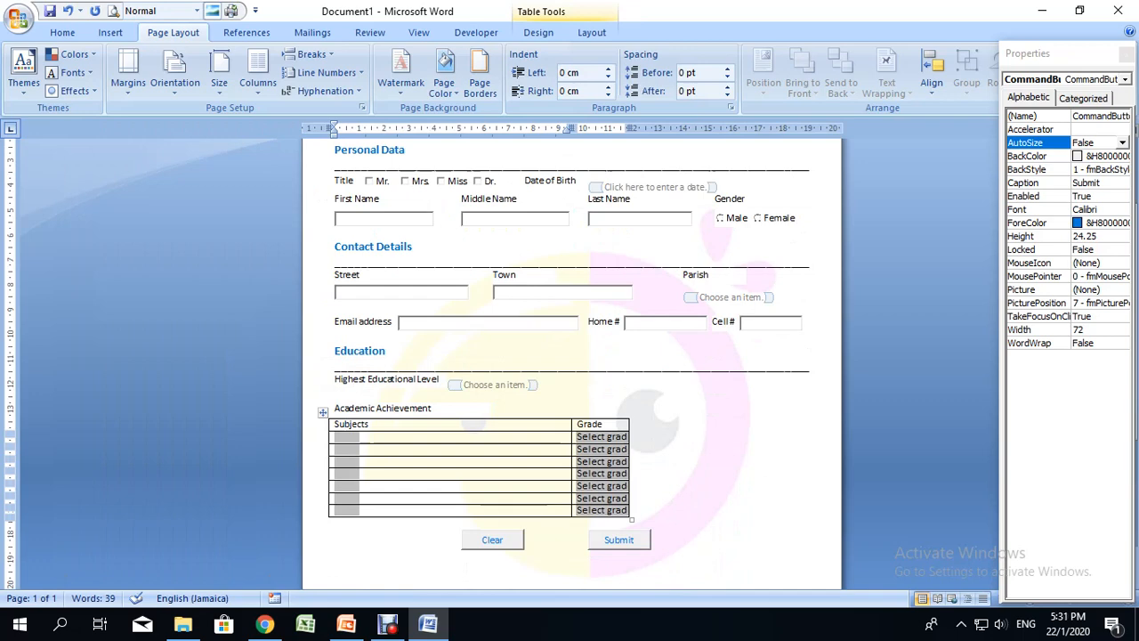
left_click(323, 412)
right_click(323, 412)
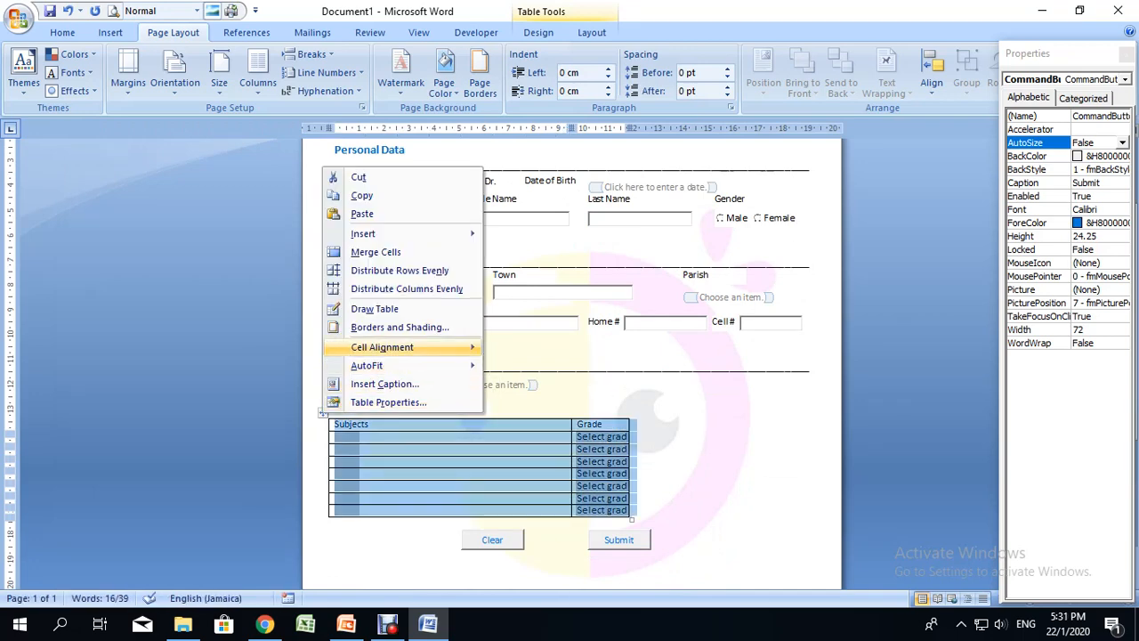
left_click(388, 402)
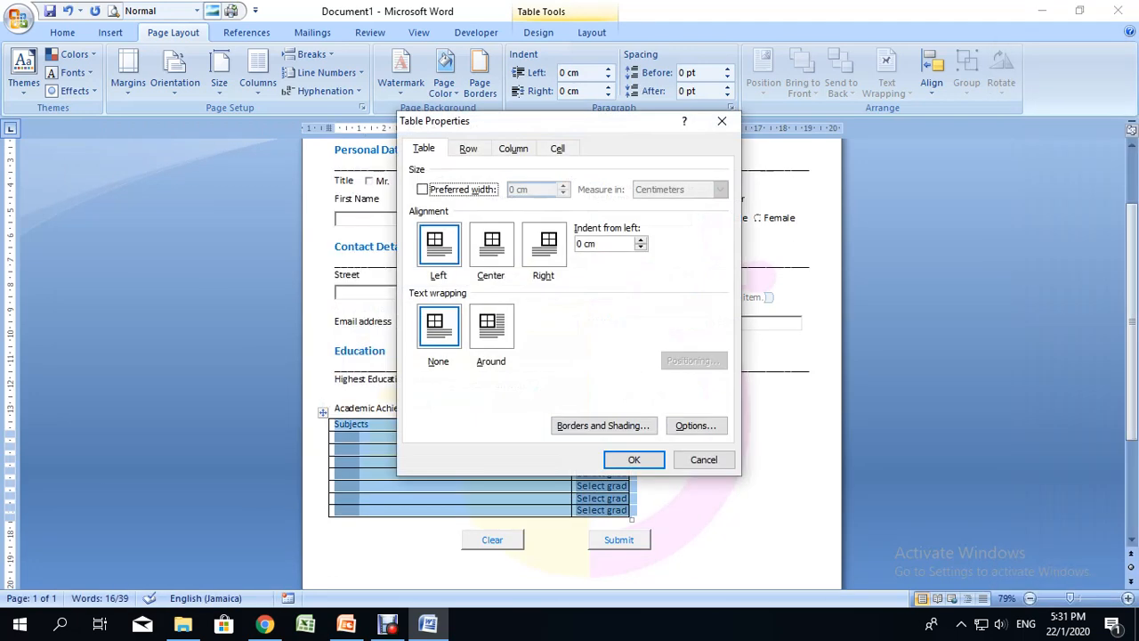
left_click(490, 245)
left_click(633, 459)
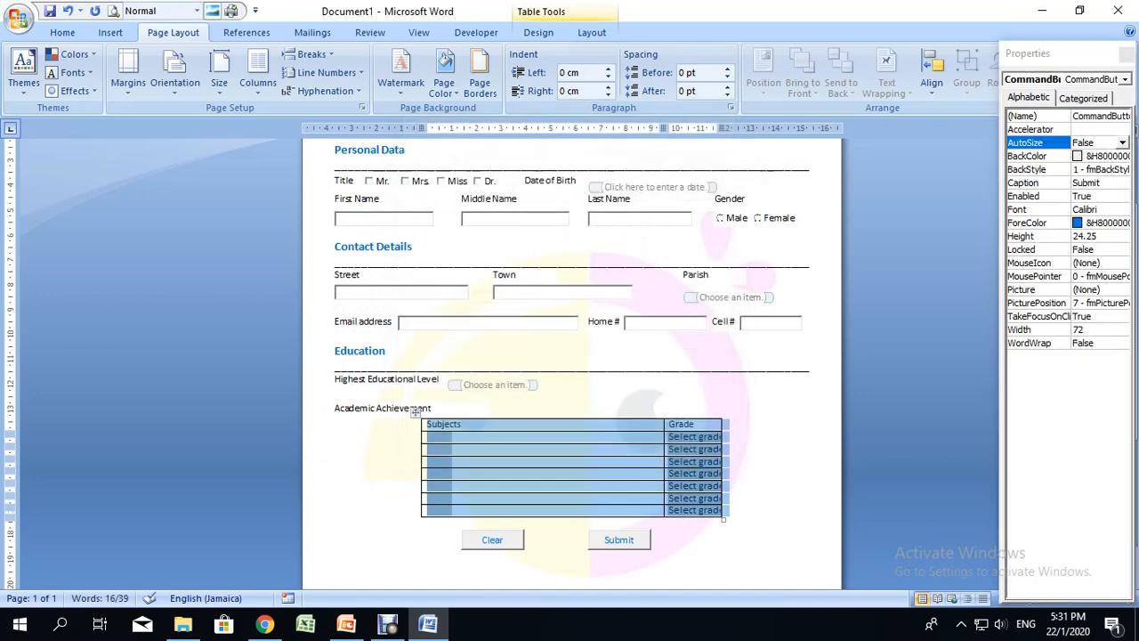
- Indent the Academic Achievement label until it sits centred above the Subjects and Grade table
left_click(336, 411)
left_click(412, 407)
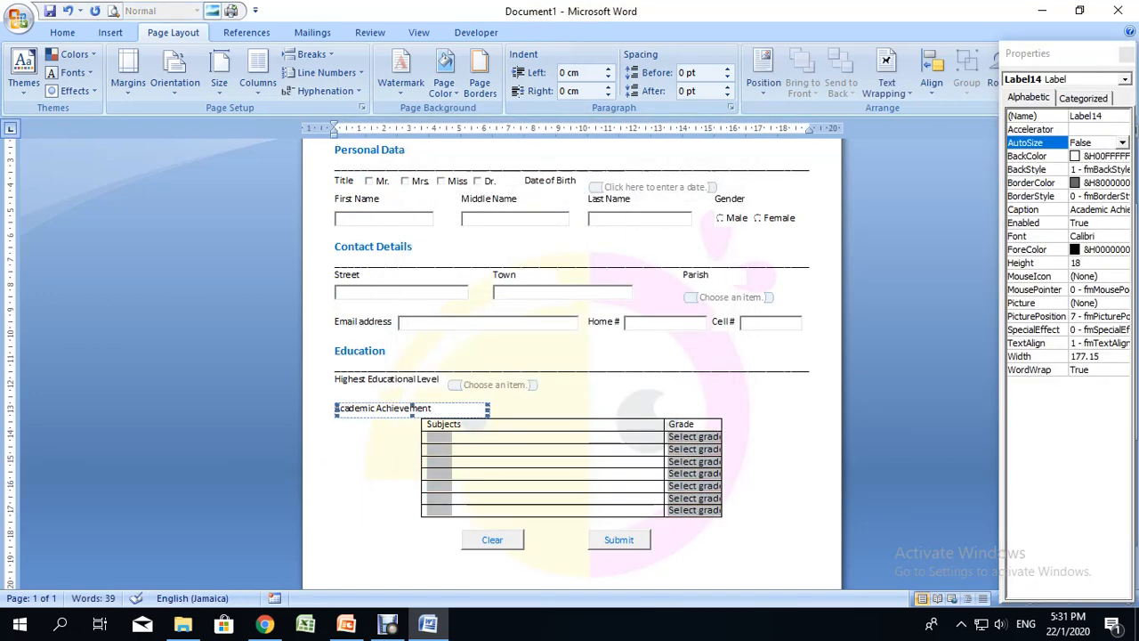
left_click(336, 410)
key("Tab")
key("Tab")
key("Tab")
key("Tab")
key("Tab")
key("Tab")
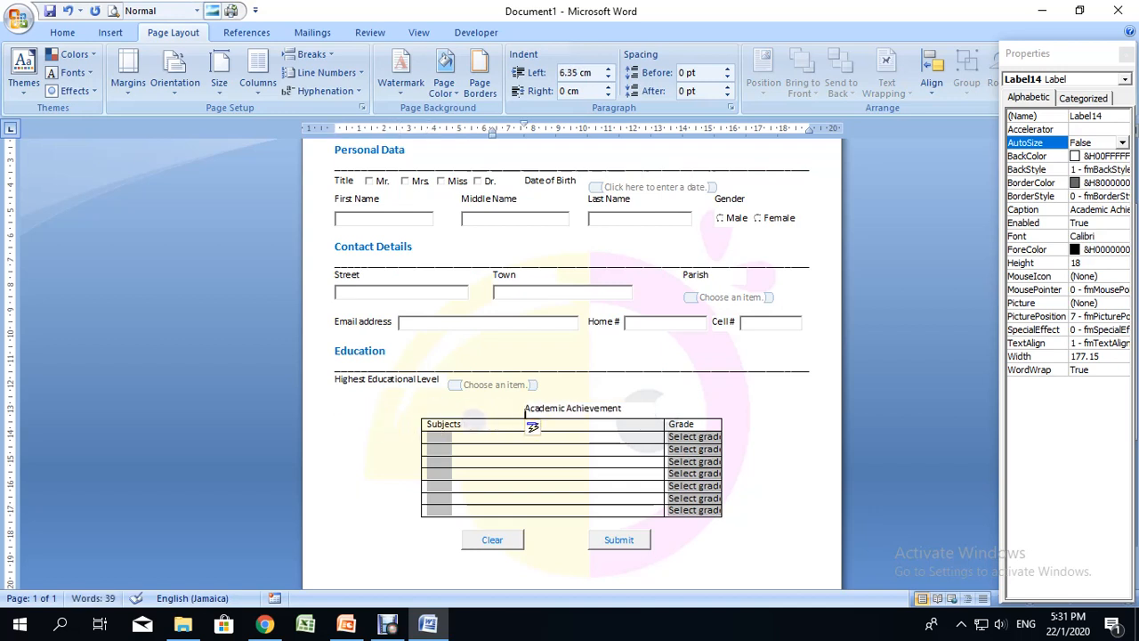
- Insert a blank line above the Contact Details heading and another above the Education heading
scroll(572, 365, "down", 4)
scroll(571, 364, "up", 6)
scroll(571, 365, "down", 2)
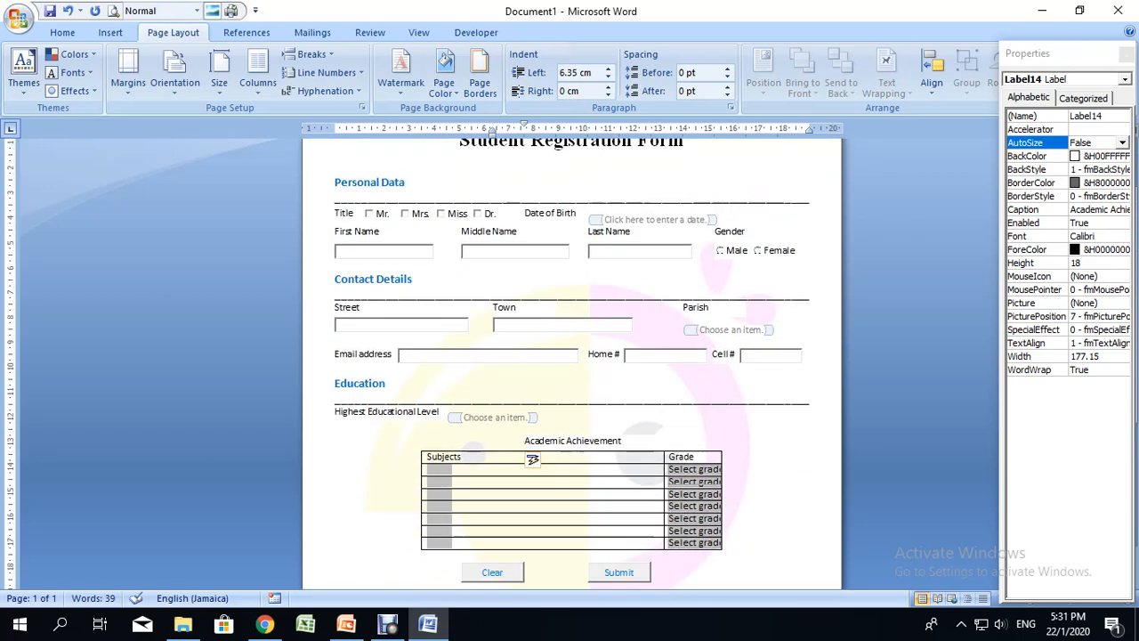
left_click(336, 280)
key("Return")
scroll(571, 364, "down", 3)
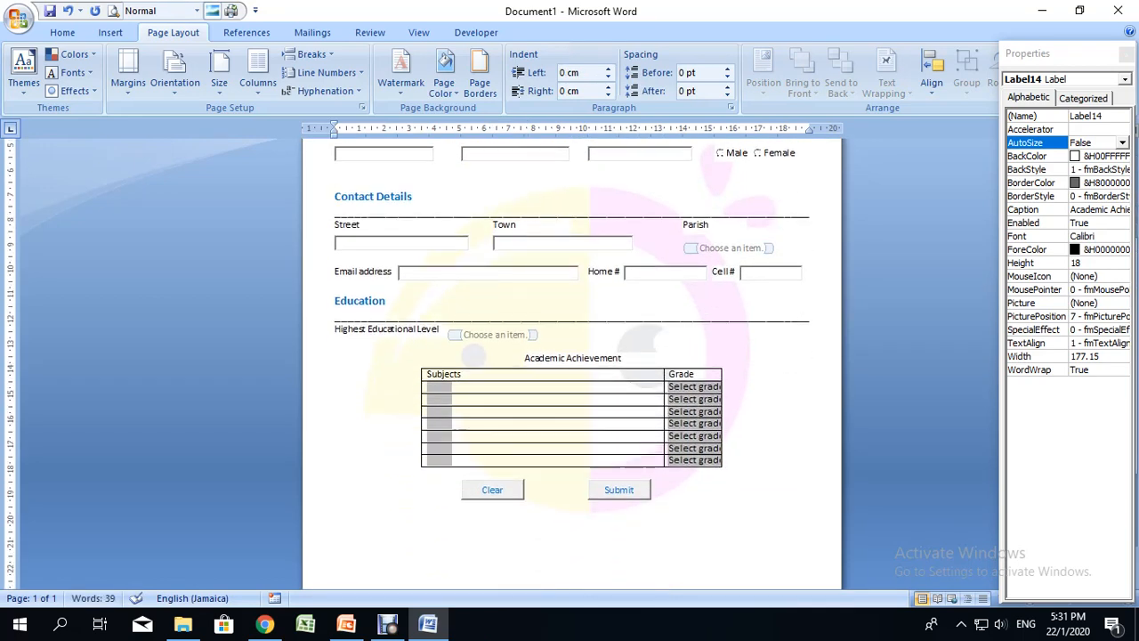
left_click(335, 301)
key("Return")
scroll(572, 365, "down", 3)
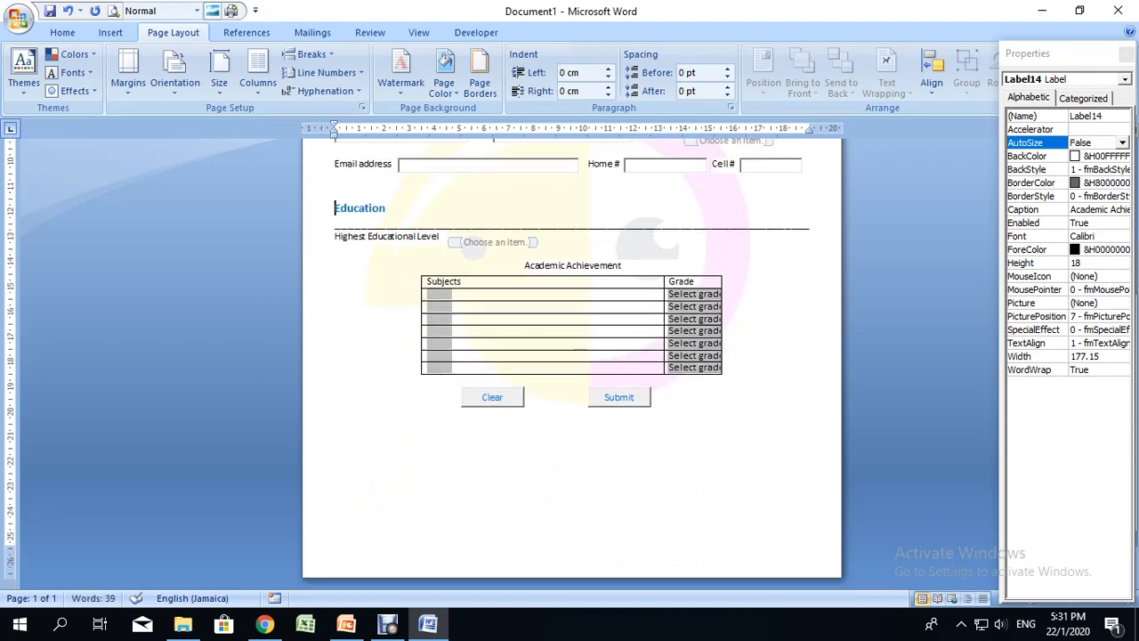
- Insert a blank line above the Highest Educational Level field to separate it from the section line
scroll(571, 365, "up", 1)
left_click(525, 300)
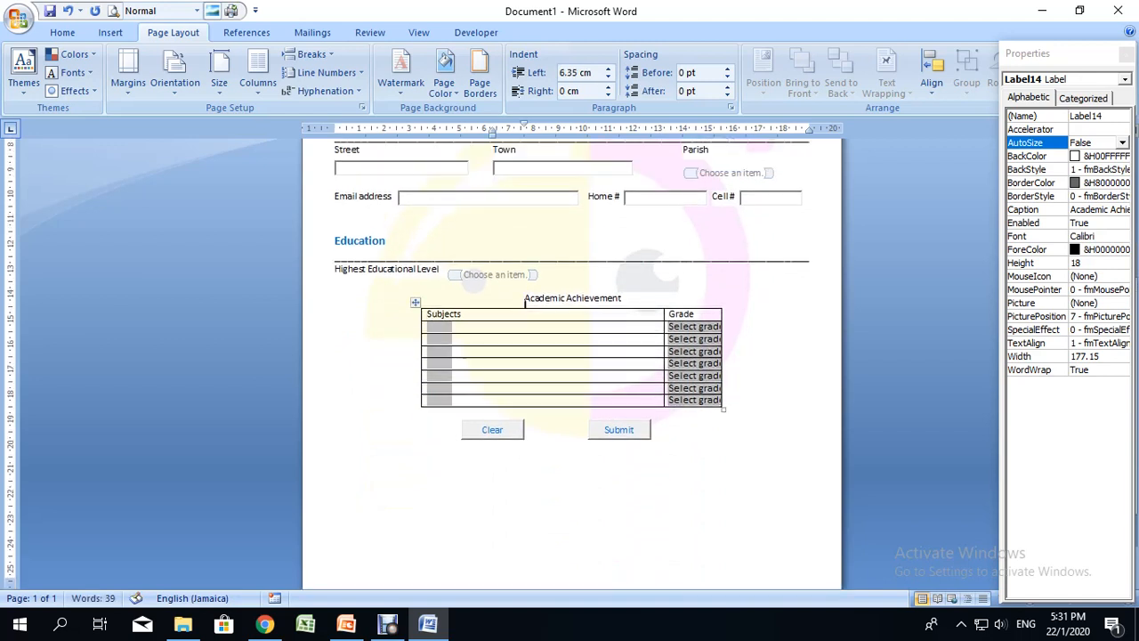
left_click(336, 273)
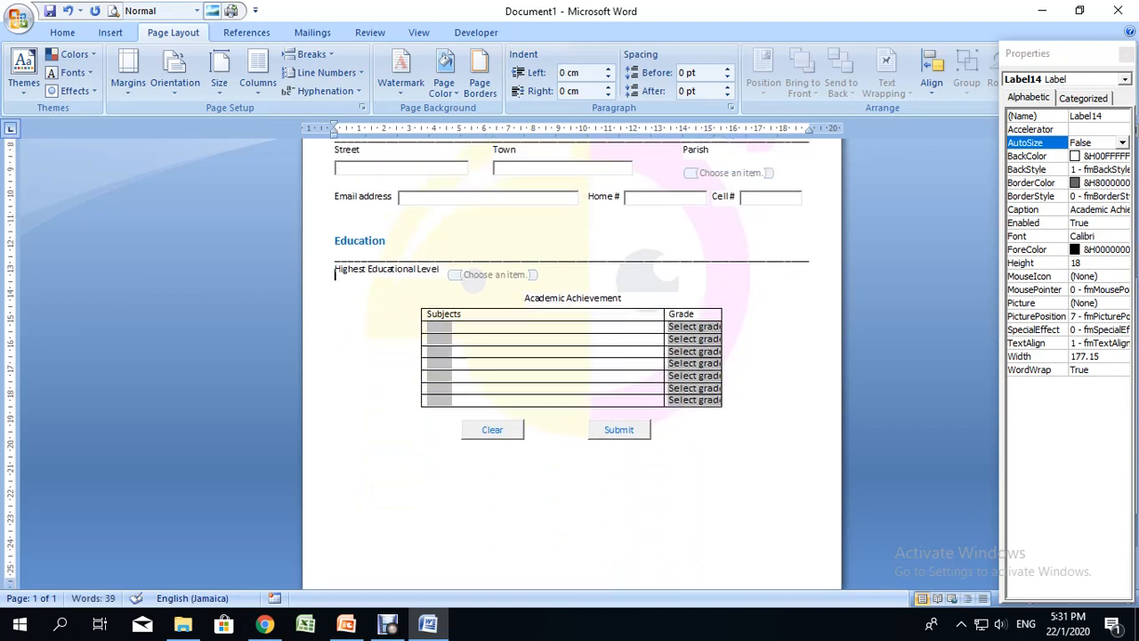
key("Return")
- Insert four blank lines between the Subjects and Grade table and the Clear and Submit buttons
scroll(571, 365, "down", 1)
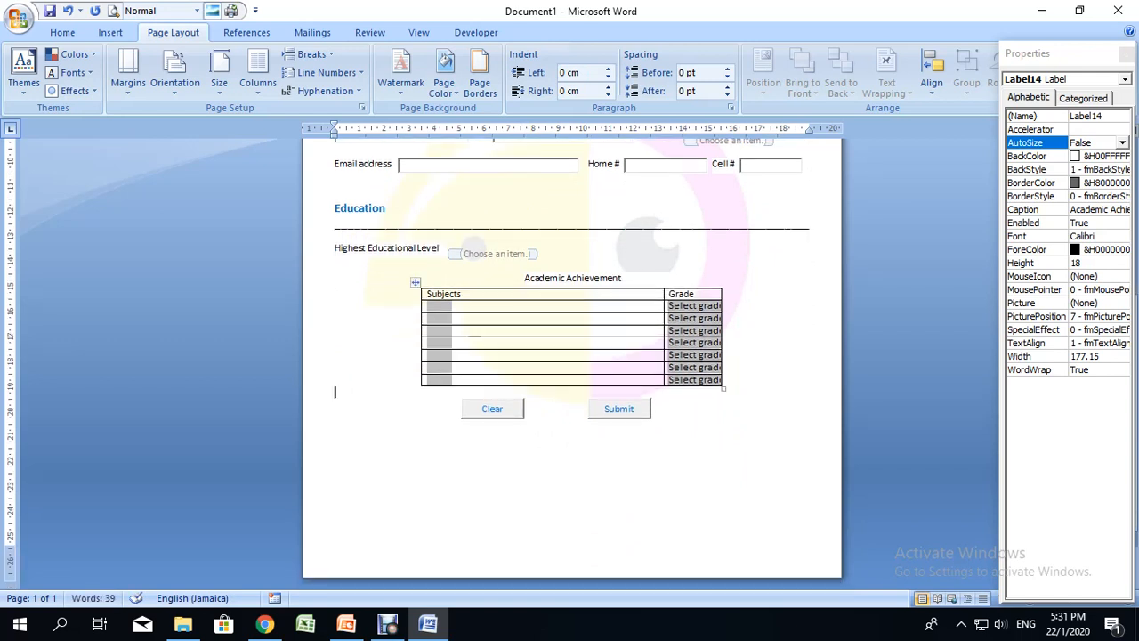
key("Return")
key("Return")
key("Return")
key("Return")
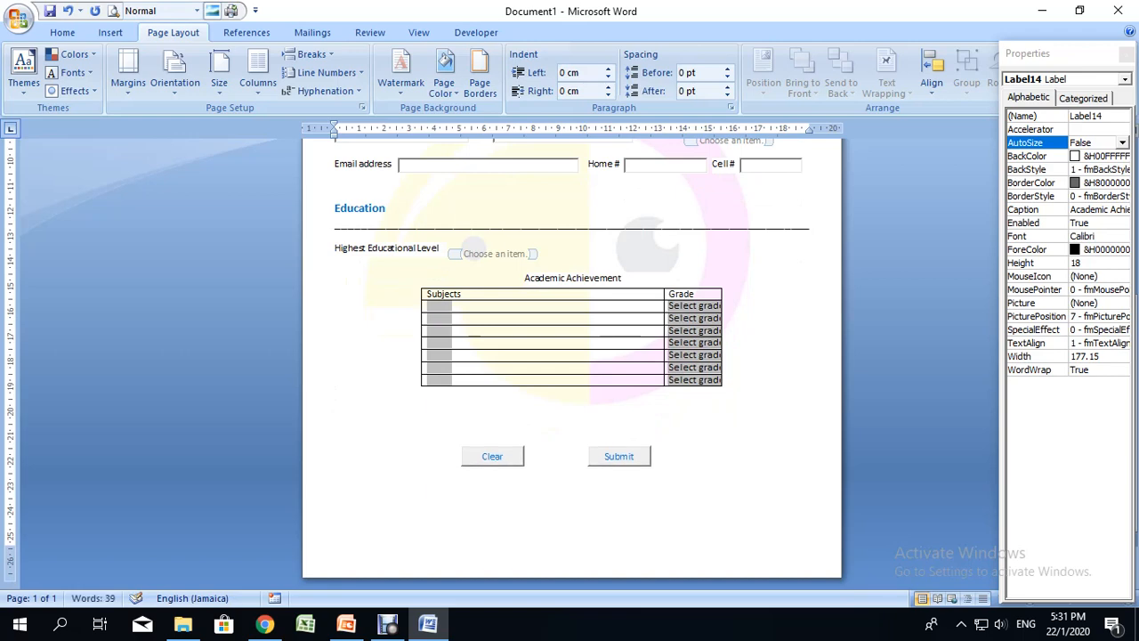
- Add a double-line box page border, ½ pt wide in automatic colour, to the whole document
scroll(572, 365, "up", 8)
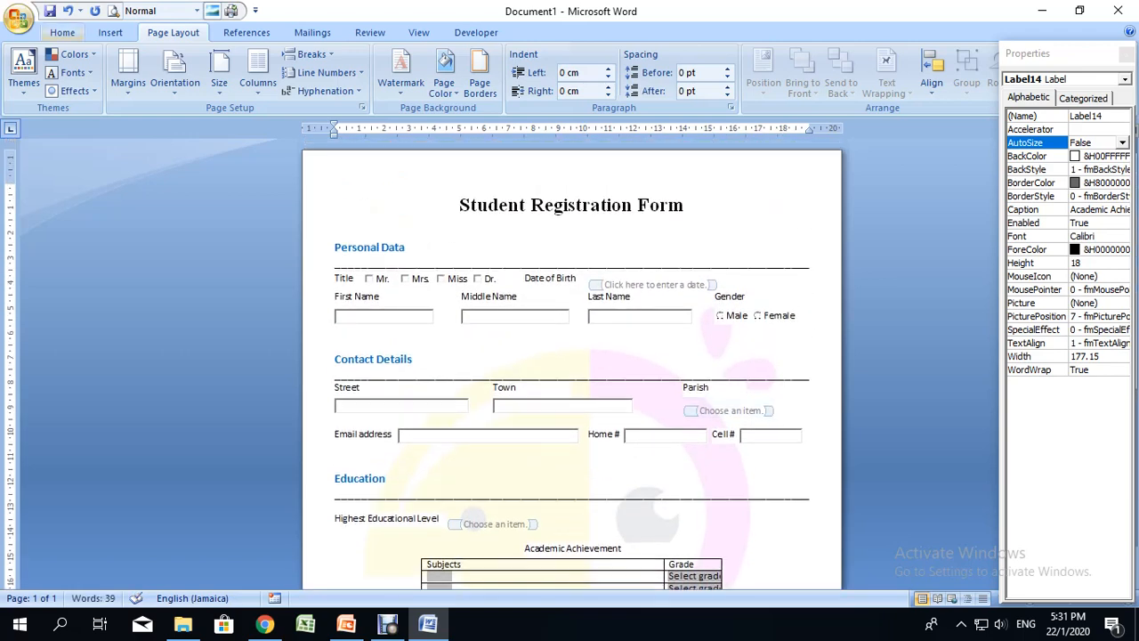
left_click(62, 33)
left_click(173, 33)
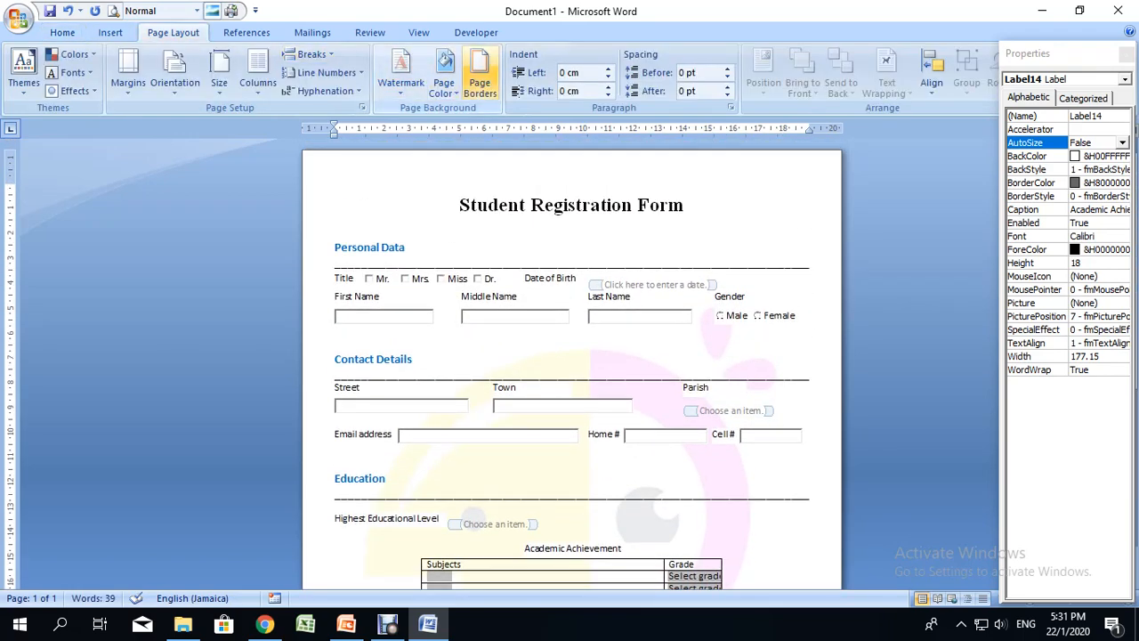
left_click(479, 76)
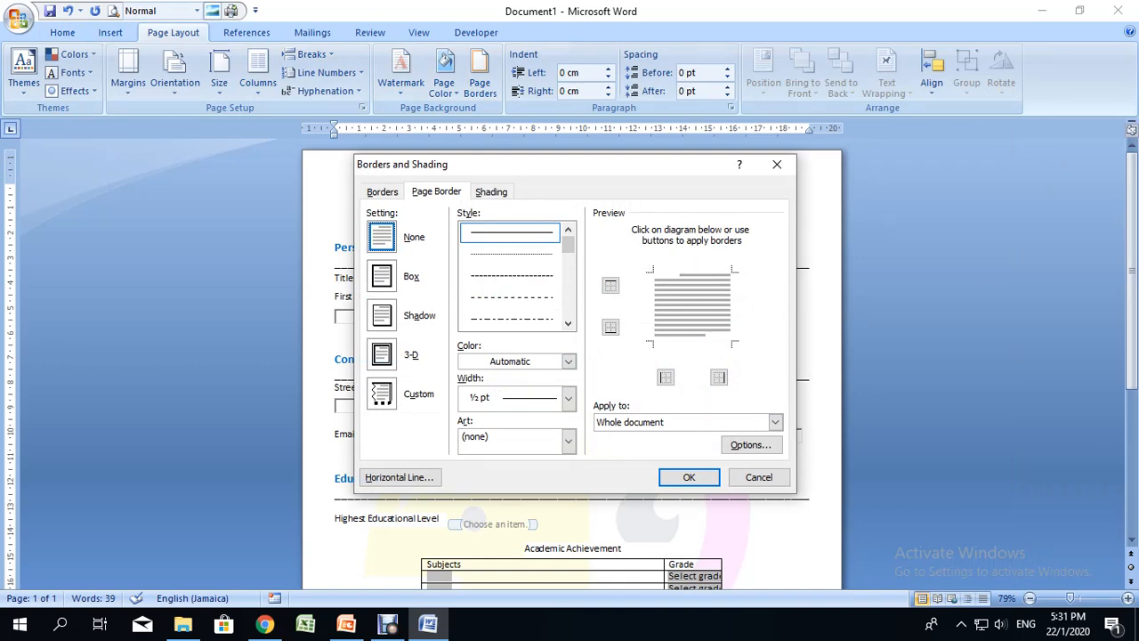
left_click(567, 323)
left_click(512, 298)
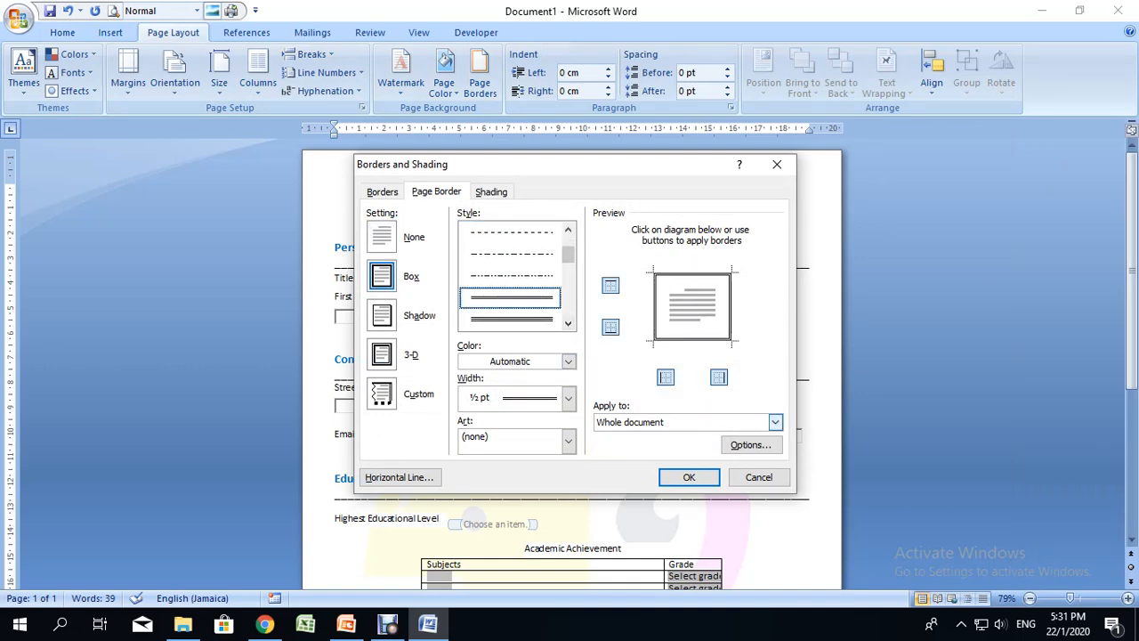
left_click(689, 477)
scroll(570, 356, "down", 1)
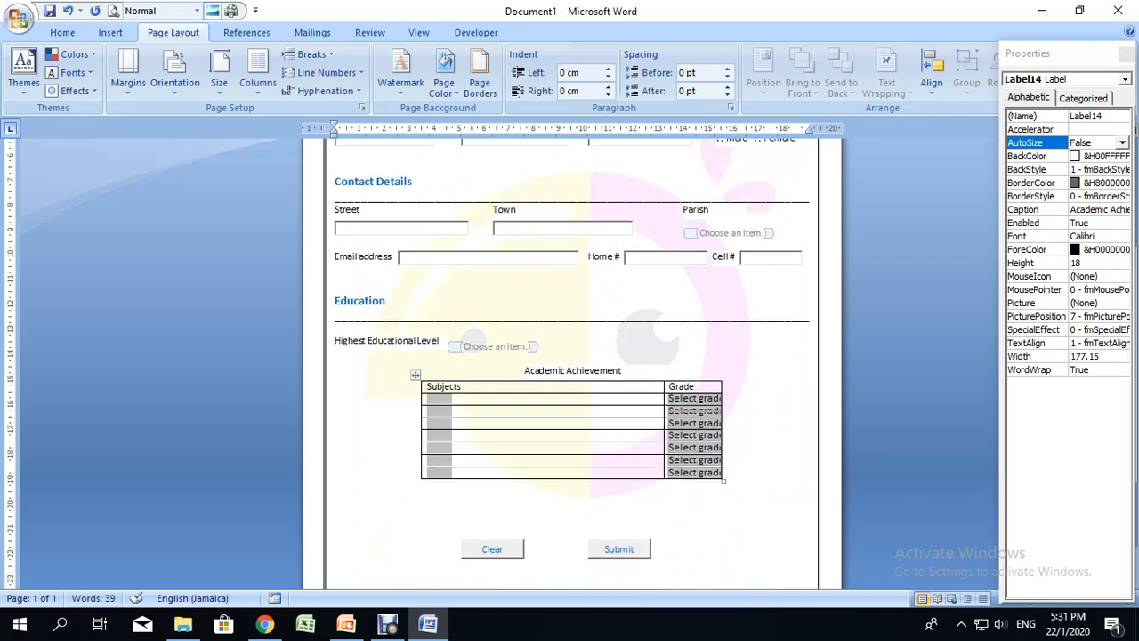
scroll(570, 356, "up", 3)
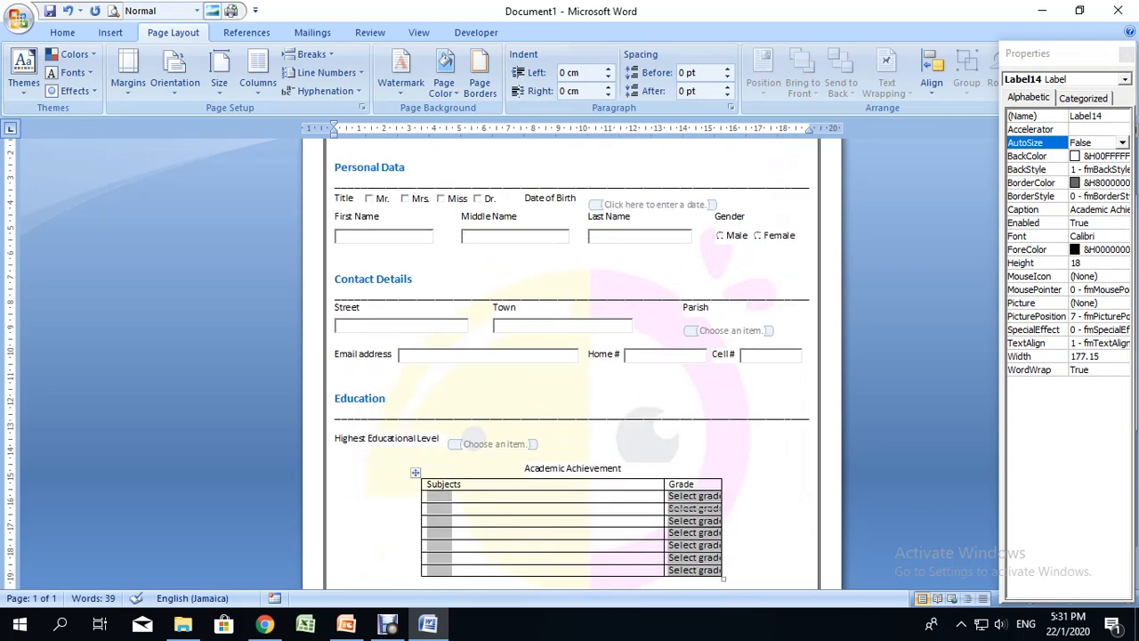
scroll(570, 356, "up", 3)
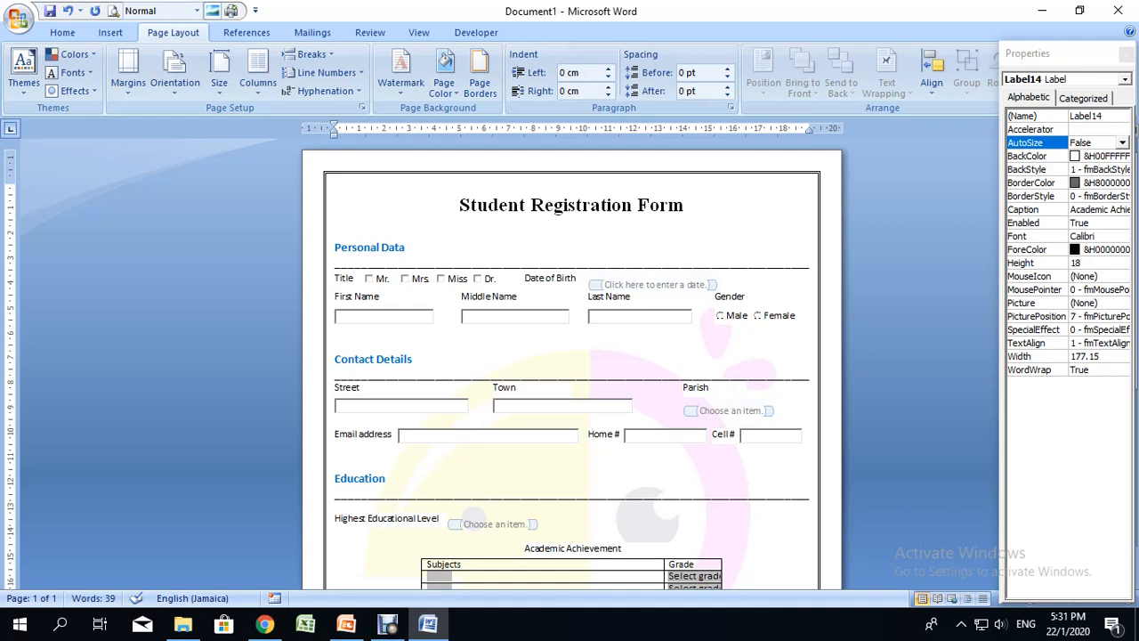
scroll(570, 355, "down", 1)
scroll(570, 356, "down", 7)
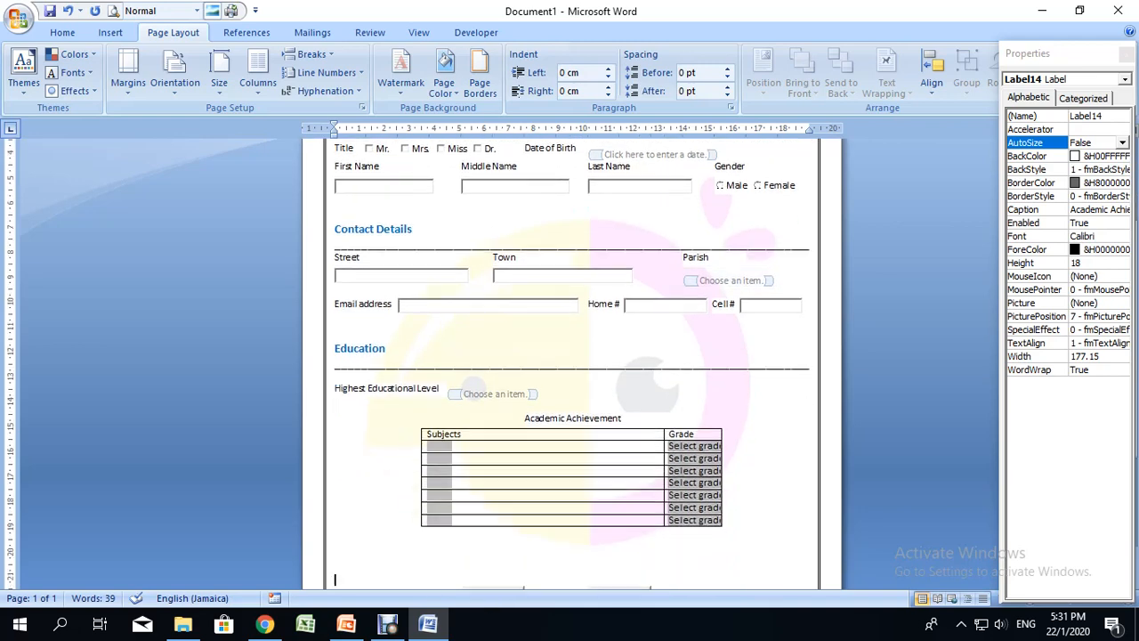
- Left-align the empty line below the form title and begin it with "Instructions: Please"
scroll(570, 356, "up", 8)
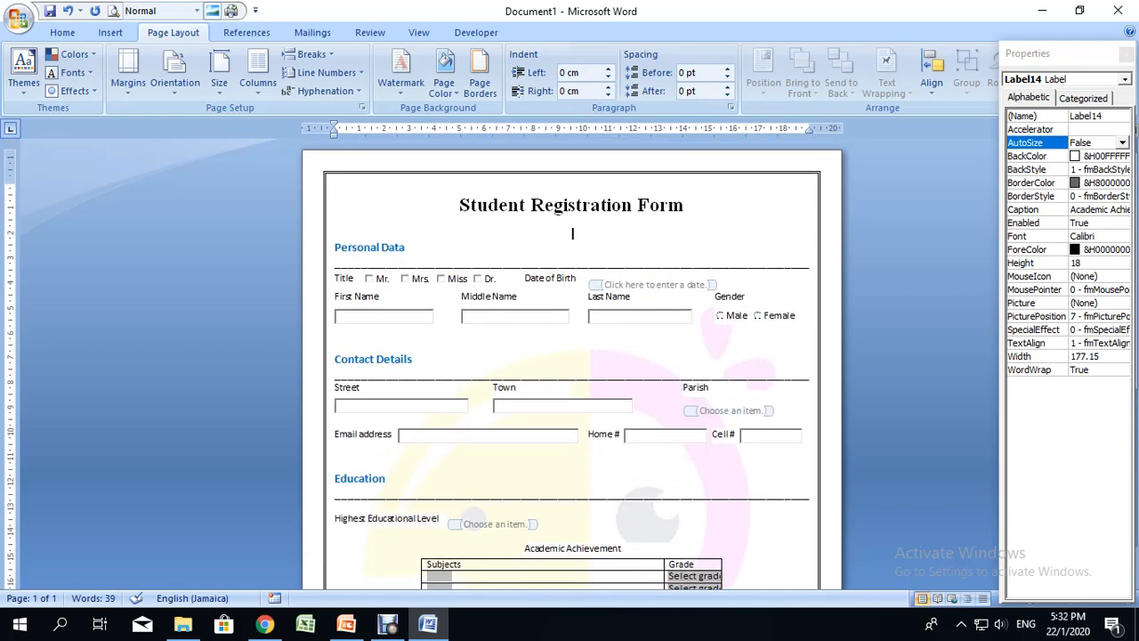
key("ctrl+l")
type("Ina")
key("BackSpace")
type("struction:")
key("BackSpace")
type("s: Please")
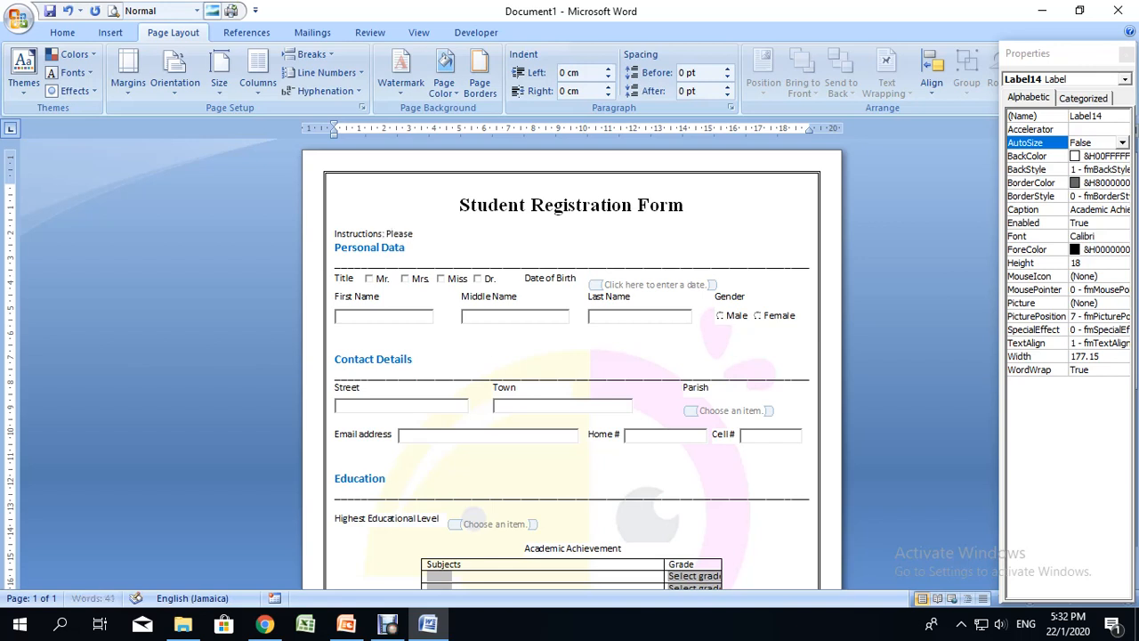
- Continue the instructions with "fill in your details in the spaces provided and check the boxes where appropriate and select the option button"
type(" fill")
type(" in the")
type(" f")
key("BackSpace")
key("BackSpace")
key("BackSpace")
key("BackSpace")
key("BackSpace")
key("BackSpace")
type("your details in the s")
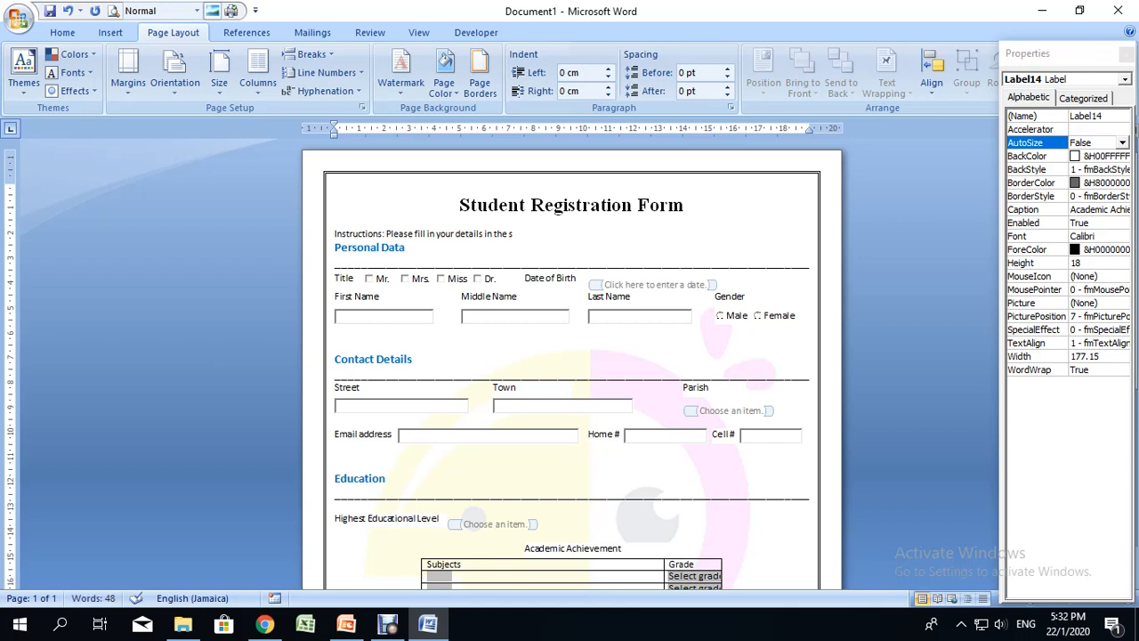
type("pa")
type("provided and check th")
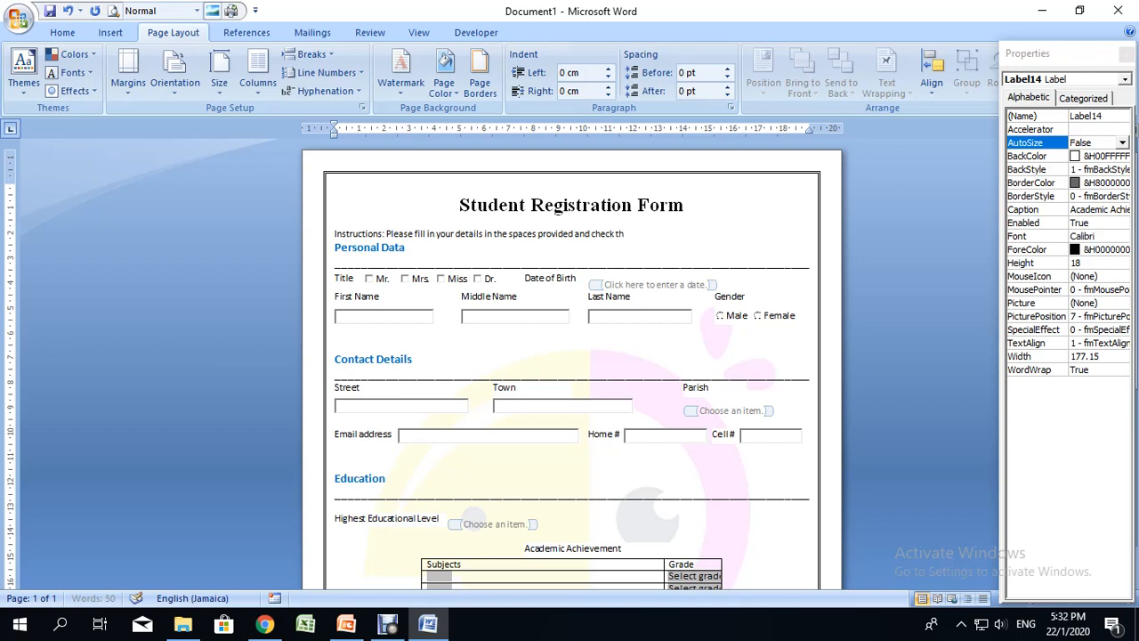
type("e boxes where appr")
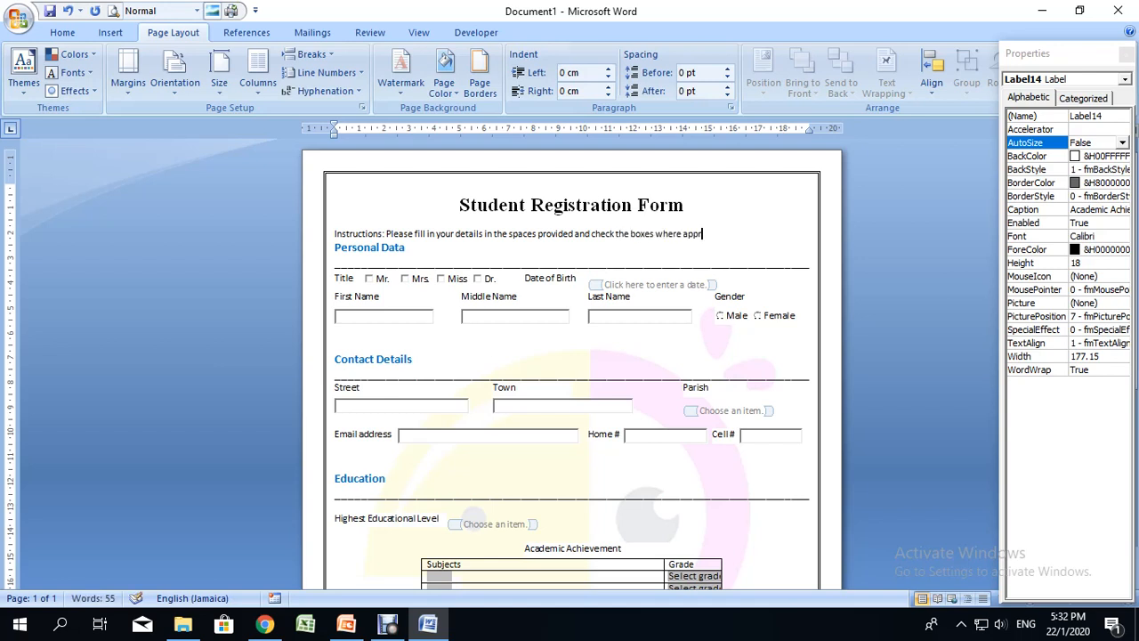
type("opriate and select the opt")
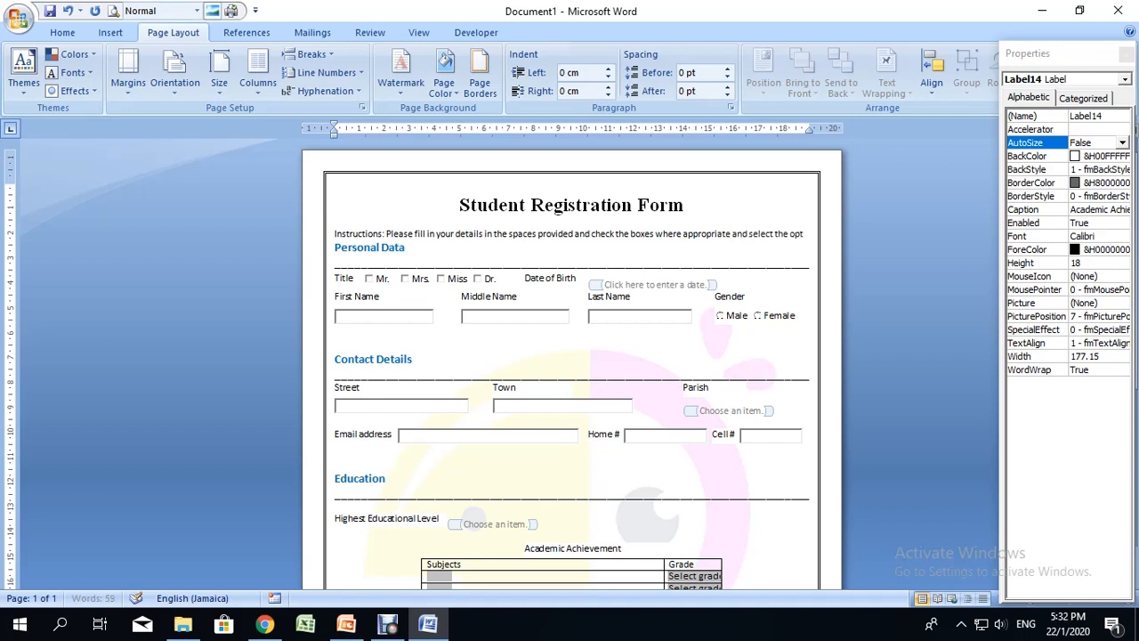
type("ion but")
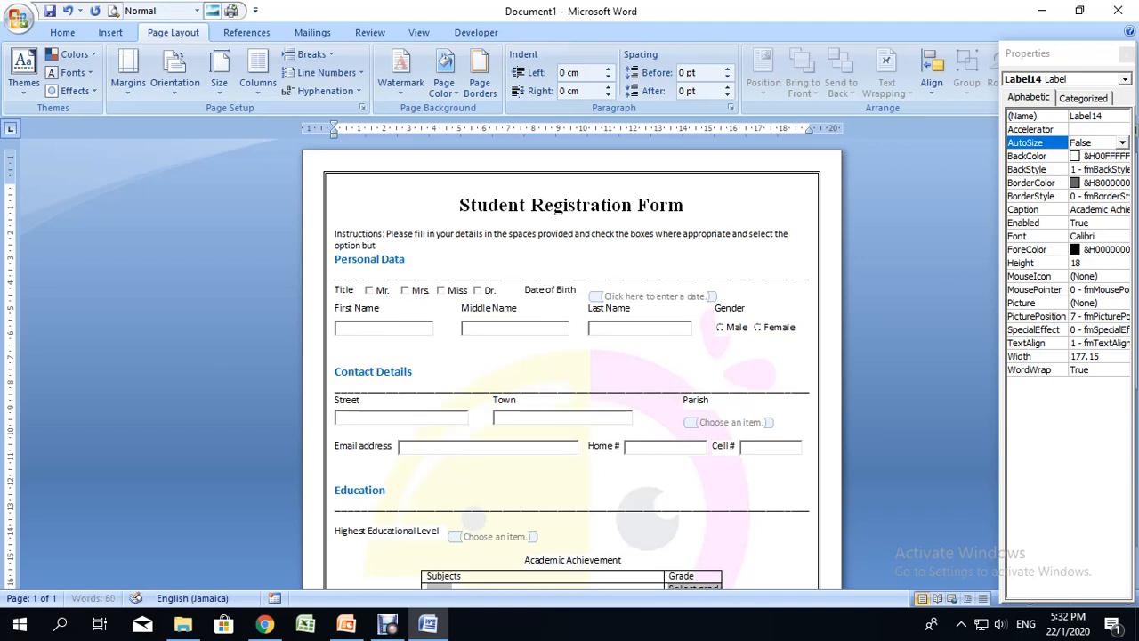
type("ton")
- Replace the "and" after "spaces provided" in the instructions with a comma
key("BackSpace")
key("BackSpace")
key("BackSpace")
key("BackSpace")
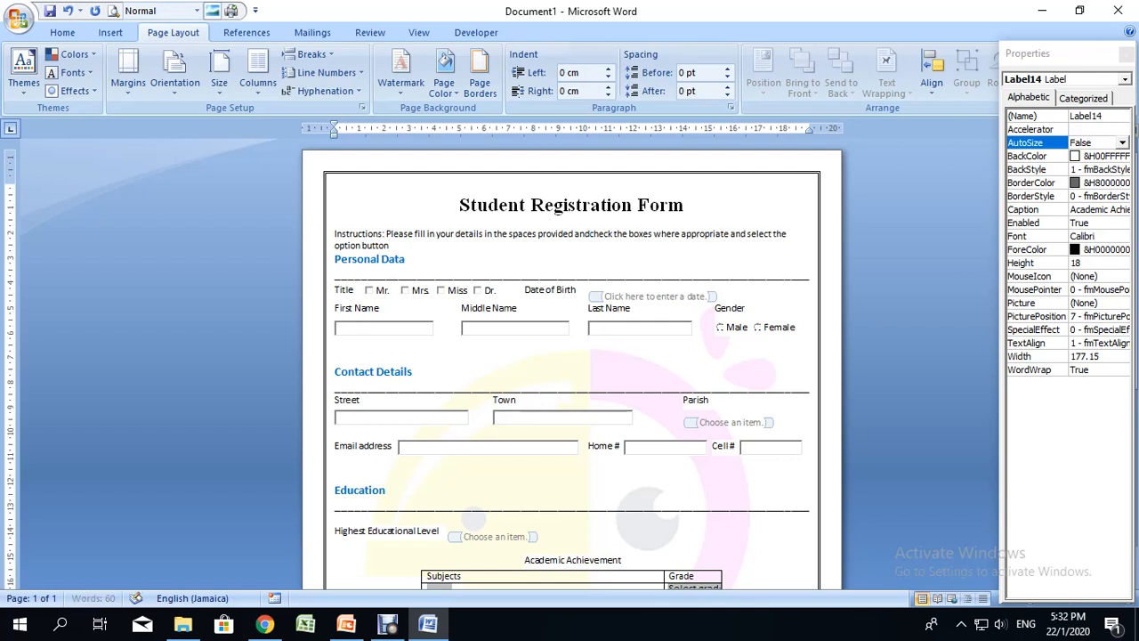
type(",")
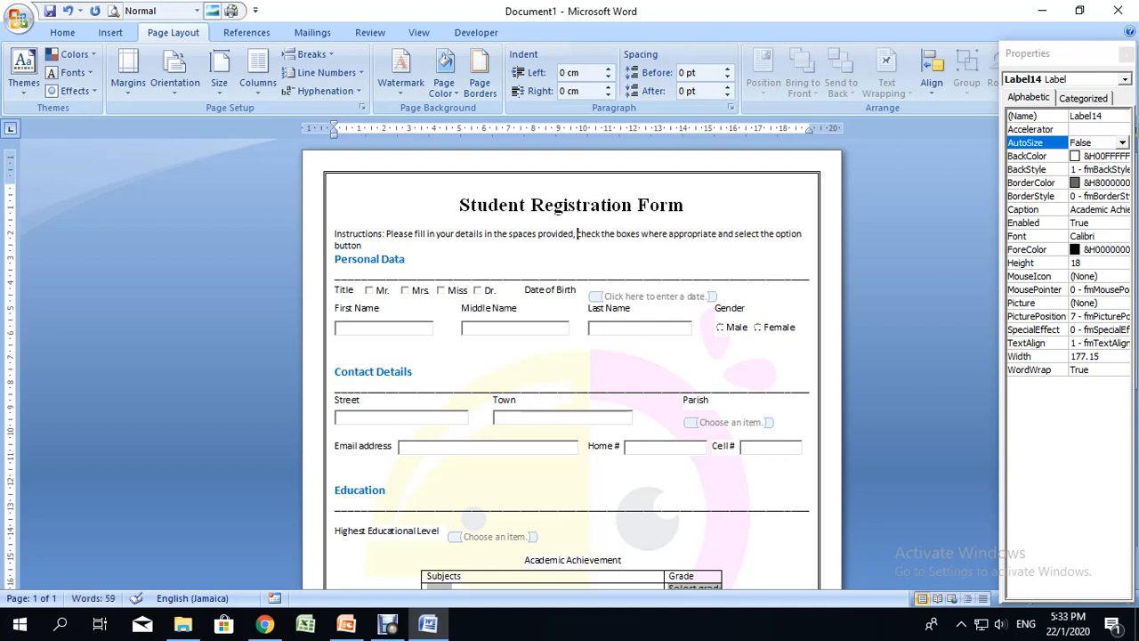
- Remove "where appropriate" from the instructions so the sentence ends "check the boxes and select the option button"
key("BackSpace")
key("BackSpace")
key("BackSpace")
key("BackSpace")
key("BackSpace")
key("BackSpace")
key("BackSpace")
key("BackSpace")
key("BackSpace")
key("BackSpace")
key("BackSpace")
key("BackSpace")
key("BackSpace")
key("BackSpace")
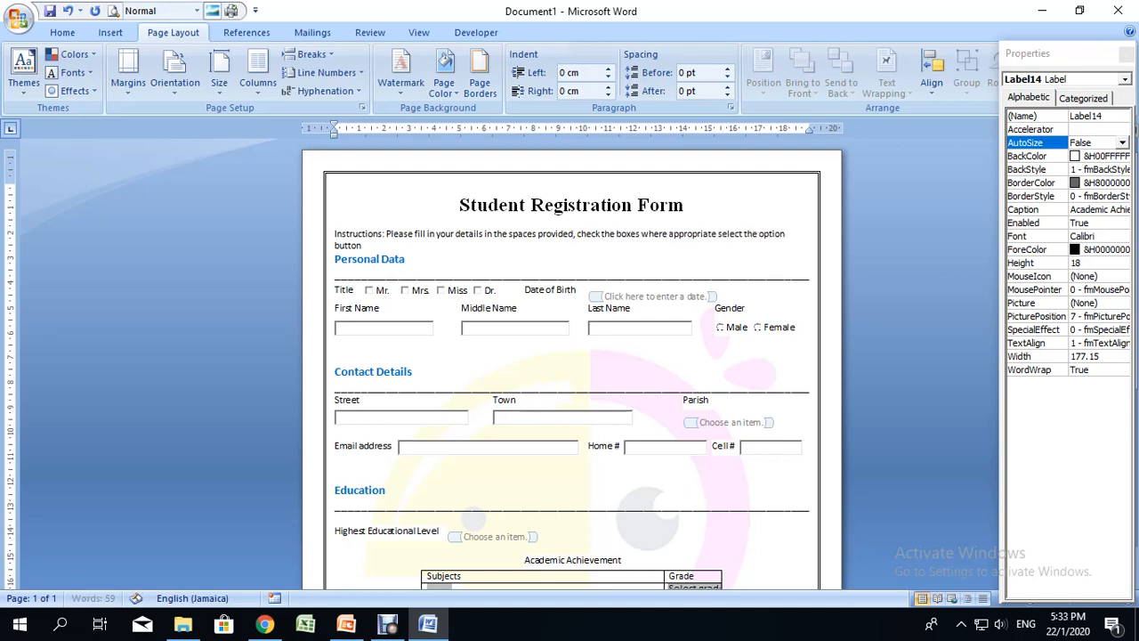
key("BackSpace")
key("BackSpace")
key("BackSpace")
key("BackSpace")
key("BackSpace")
key("BackSpace")
key("BackSpace")
key("BackSpace")
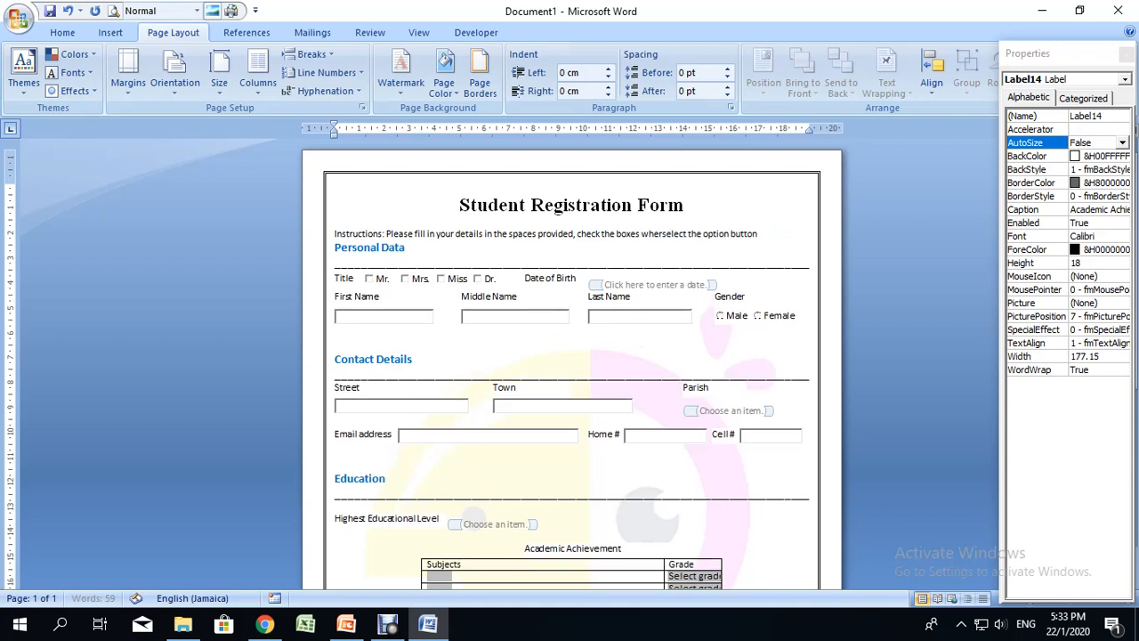
type("and ")
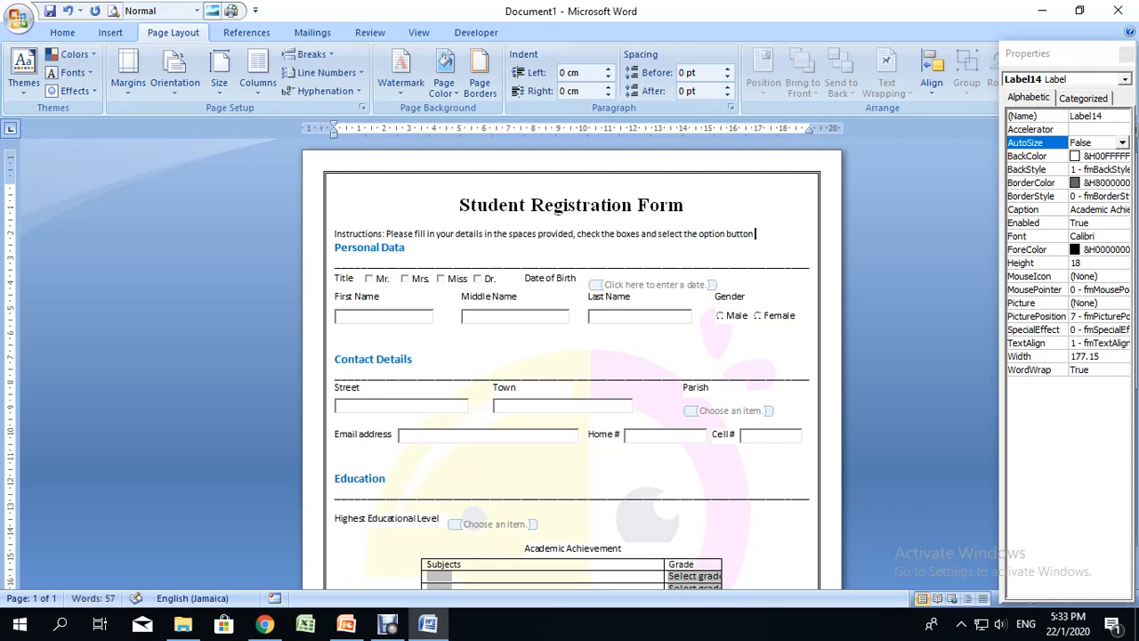
- End the instructions with "where appropriate" and move the sentence onto its own line below "Instructions:"
type(" where appropriate")
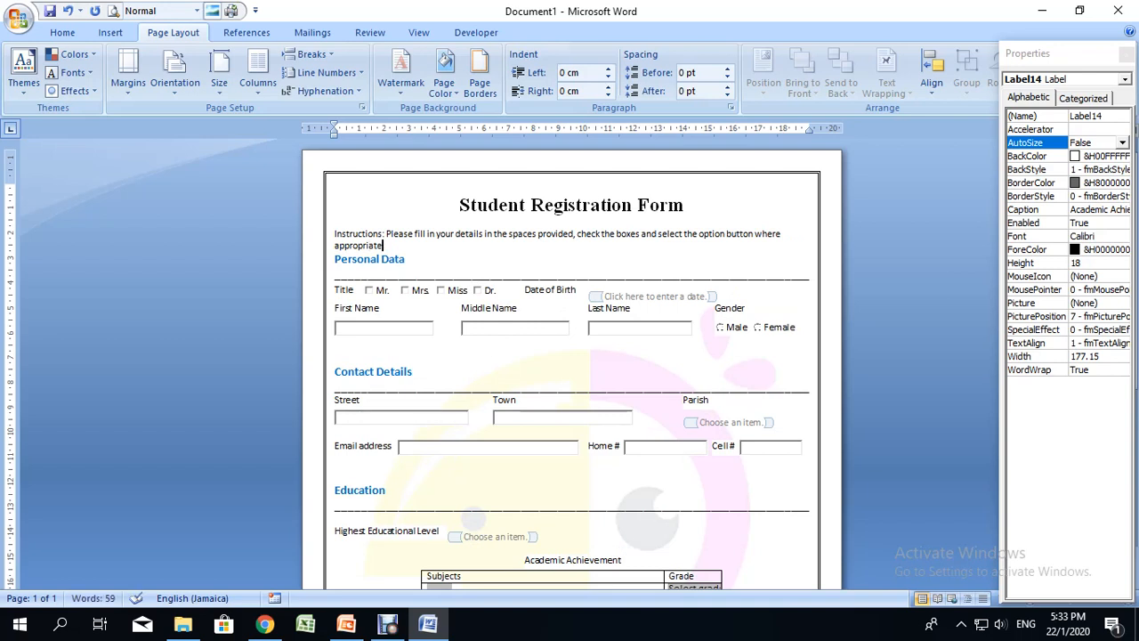
key("Up")
key("Return")
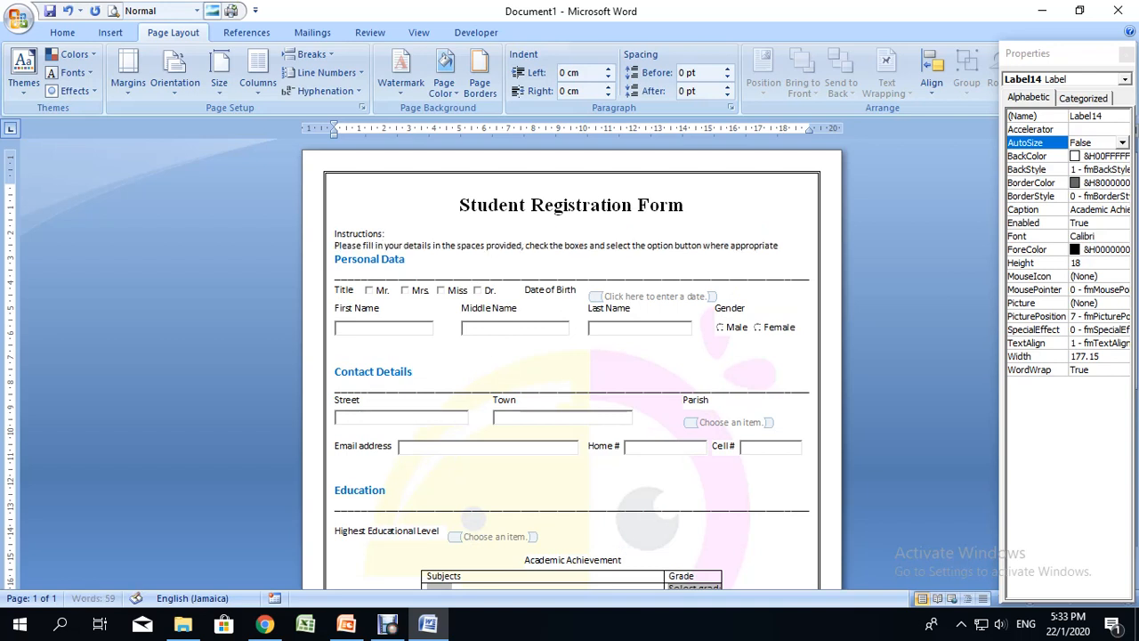
- Format both instruction paragraphs as bold Times New Roman, 12 pt
key("Up")
key("shift+Down")
key("shift+Down")
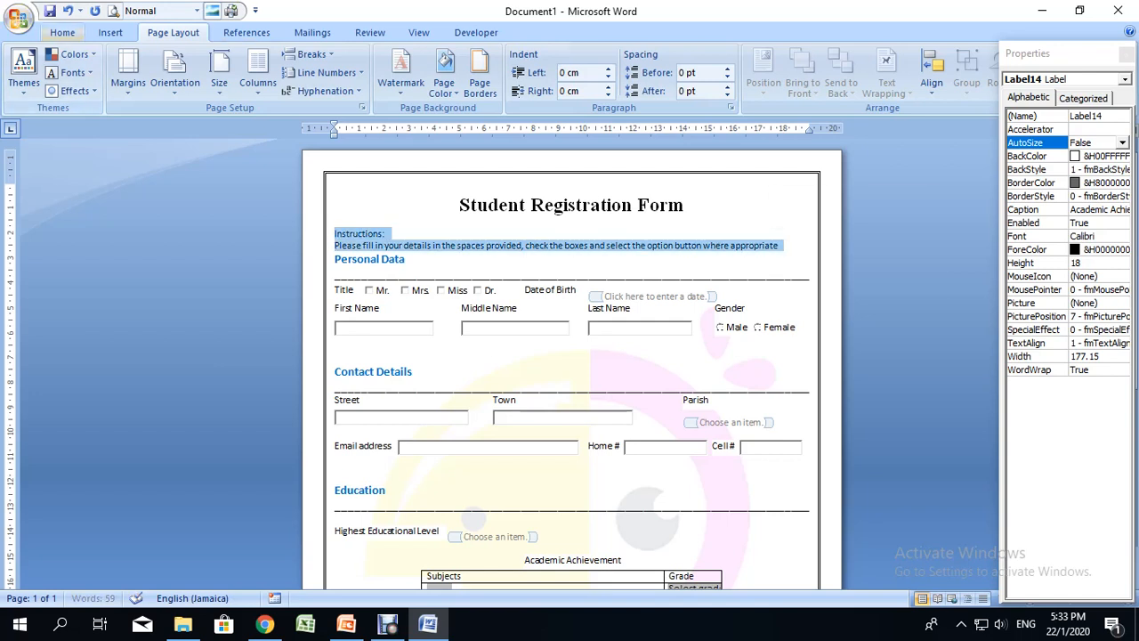
left_click(62, 33)
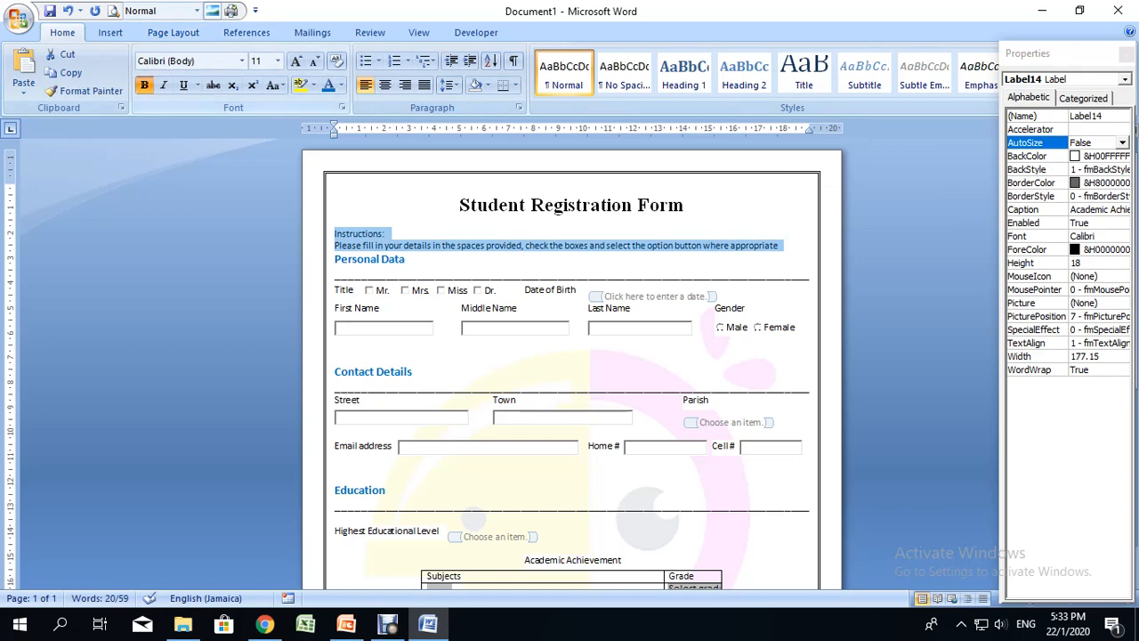
left_click(144, 85)
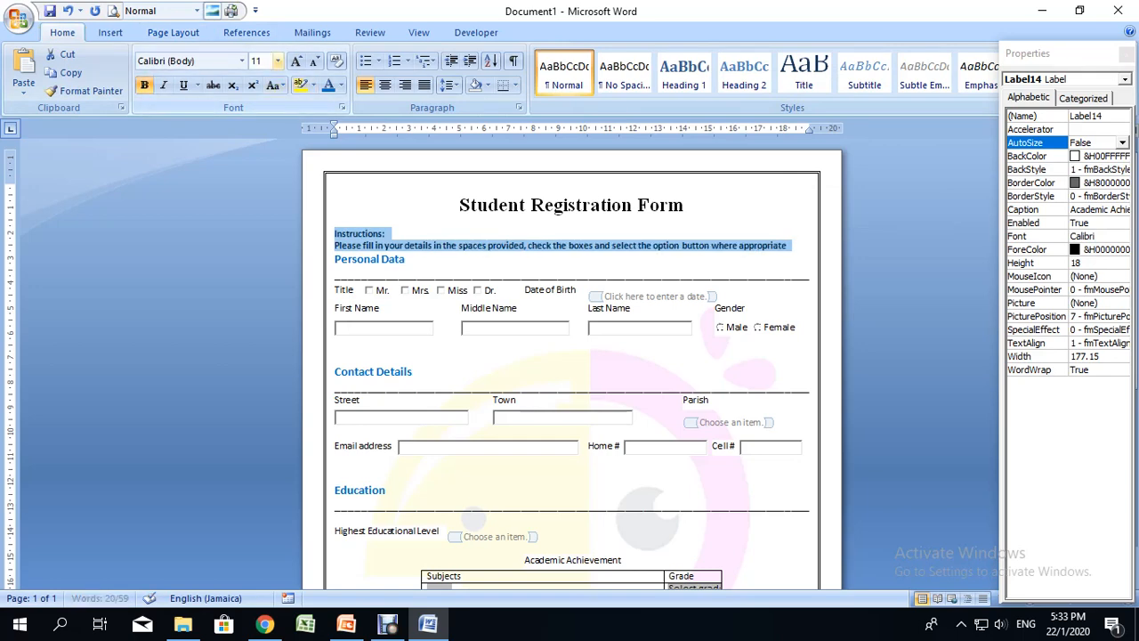
left_click(242, 61)
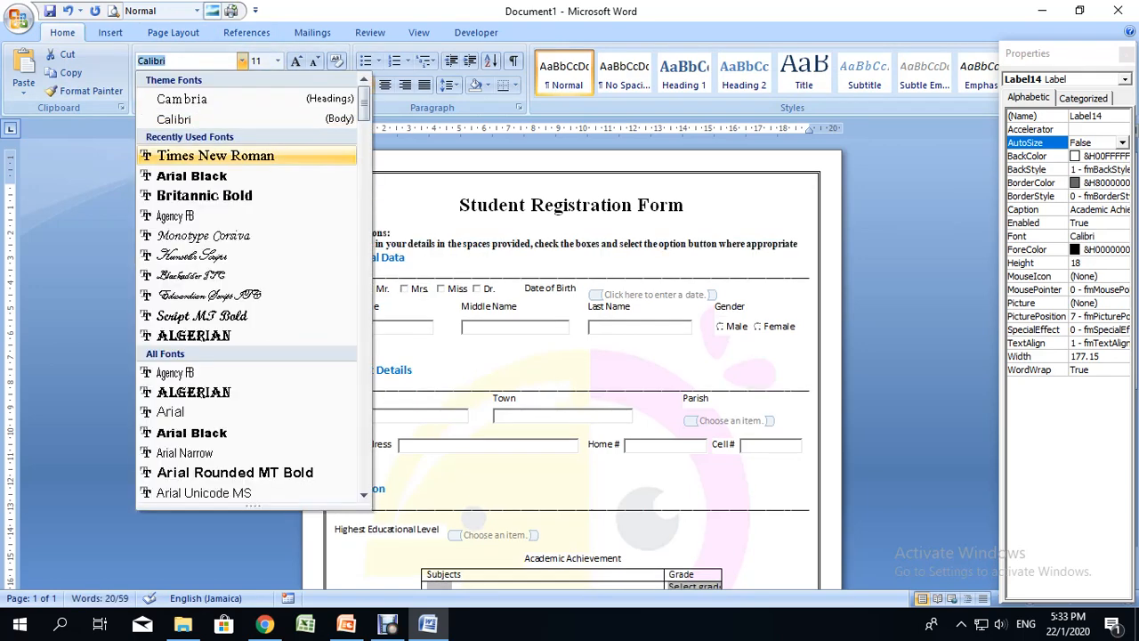
left_click(213, 156)
left_click(278, 61)
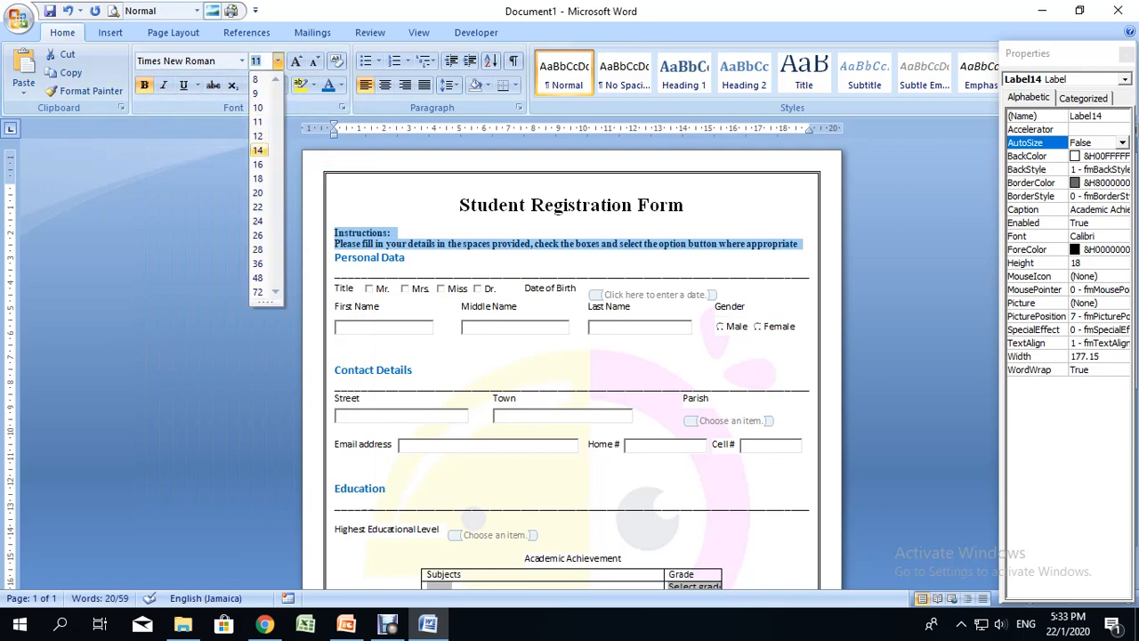
left_click(258, 136)
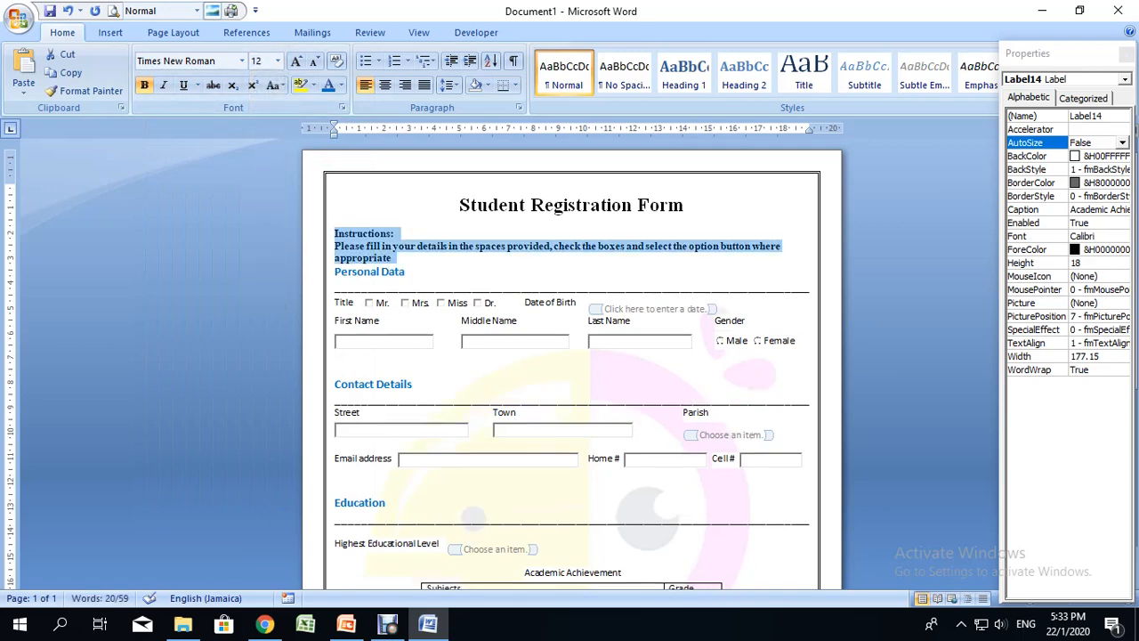
- Add an empty line above the Personal Data heading and another above the form title
scroll(571, 363, "down", 6)
scroll(571, 363, "up", 5)
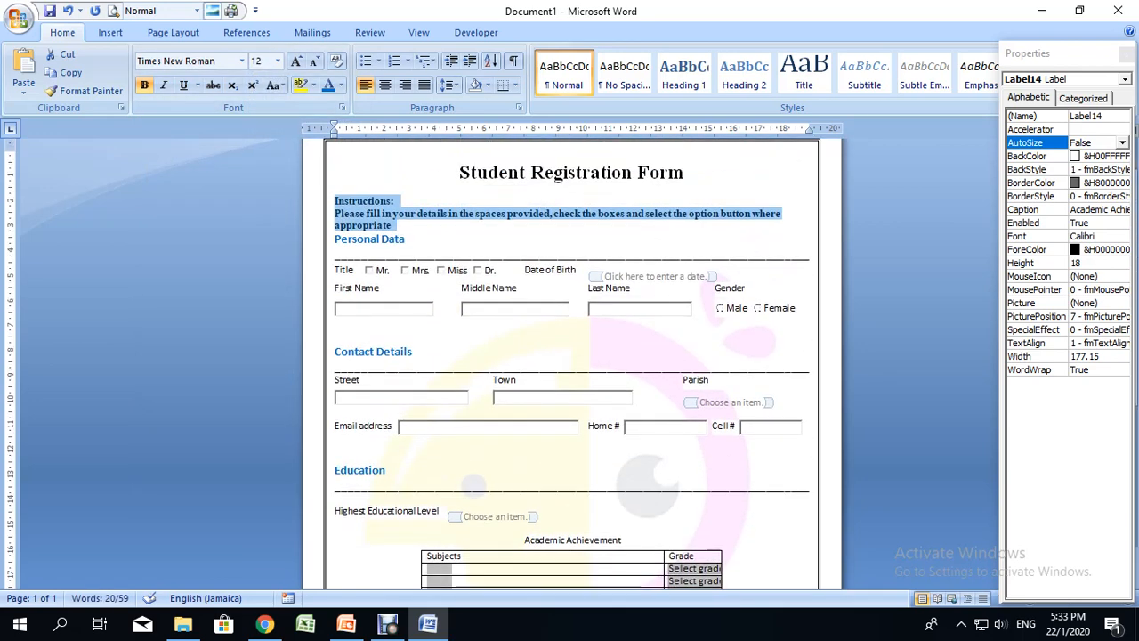
left_click(336, 239)
key("Return")
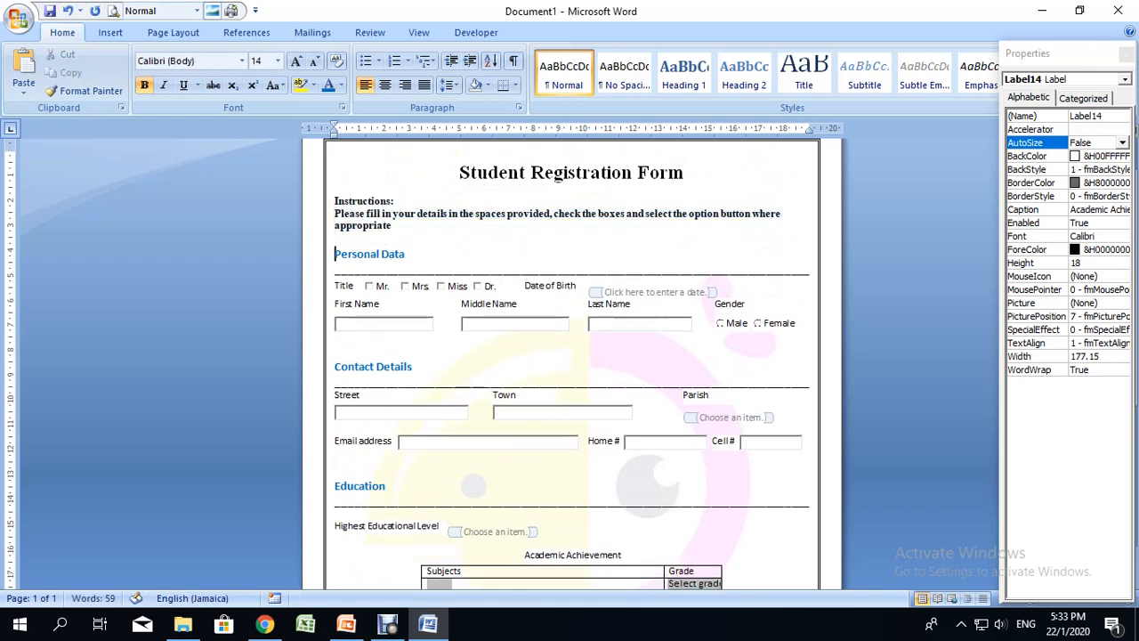
scroll(571, 363, "up", 1)
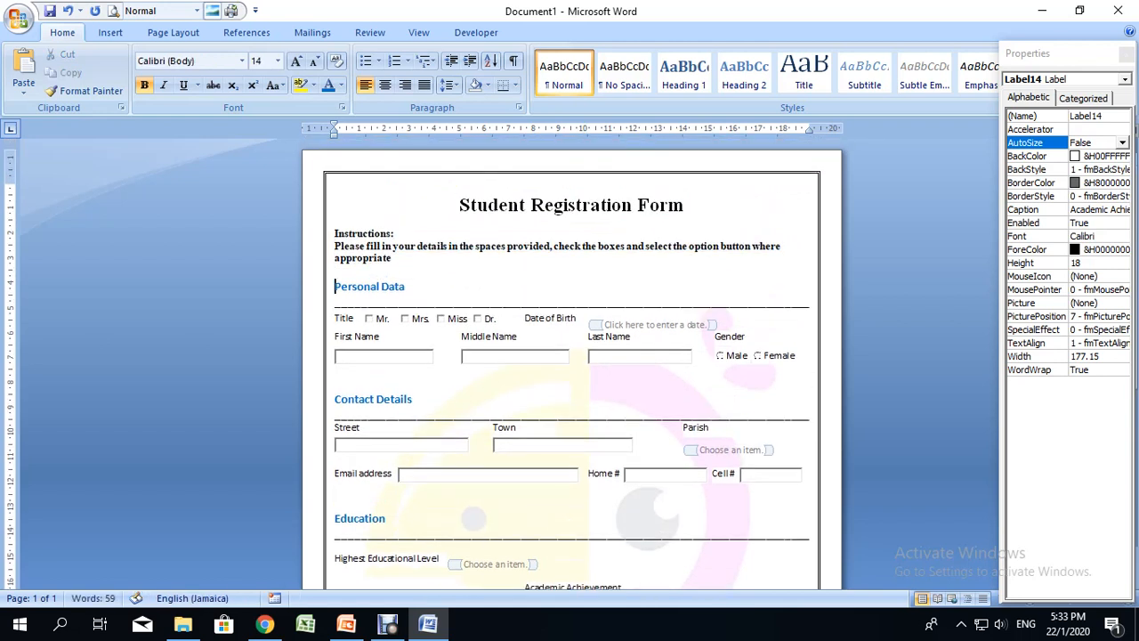
key("ctrl+Home")
key("Return")
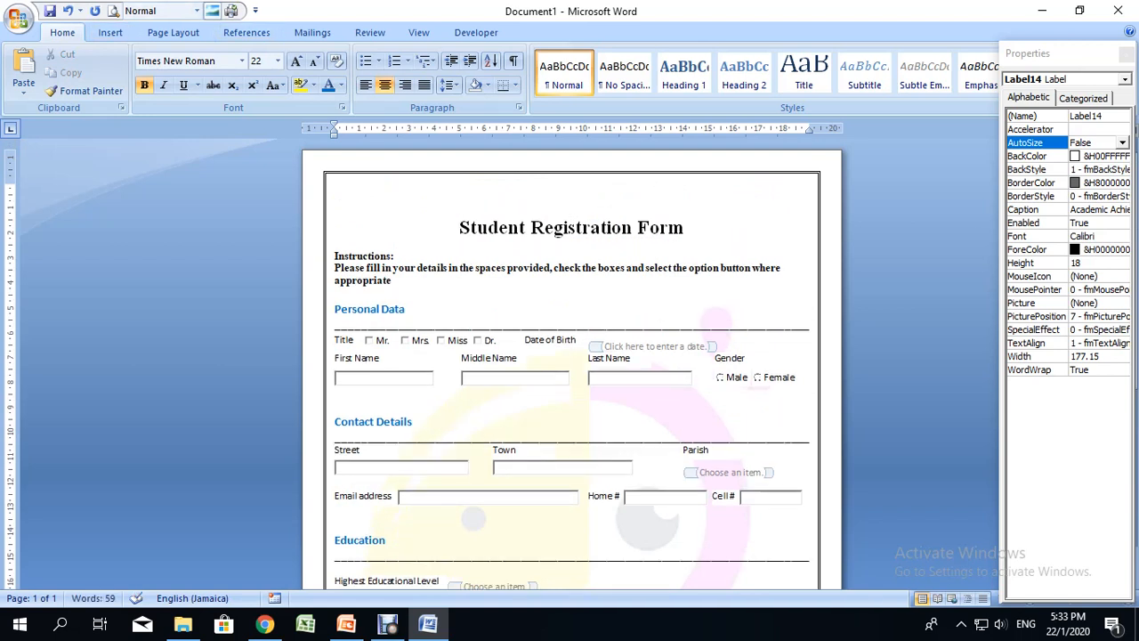
type("Harbour V")
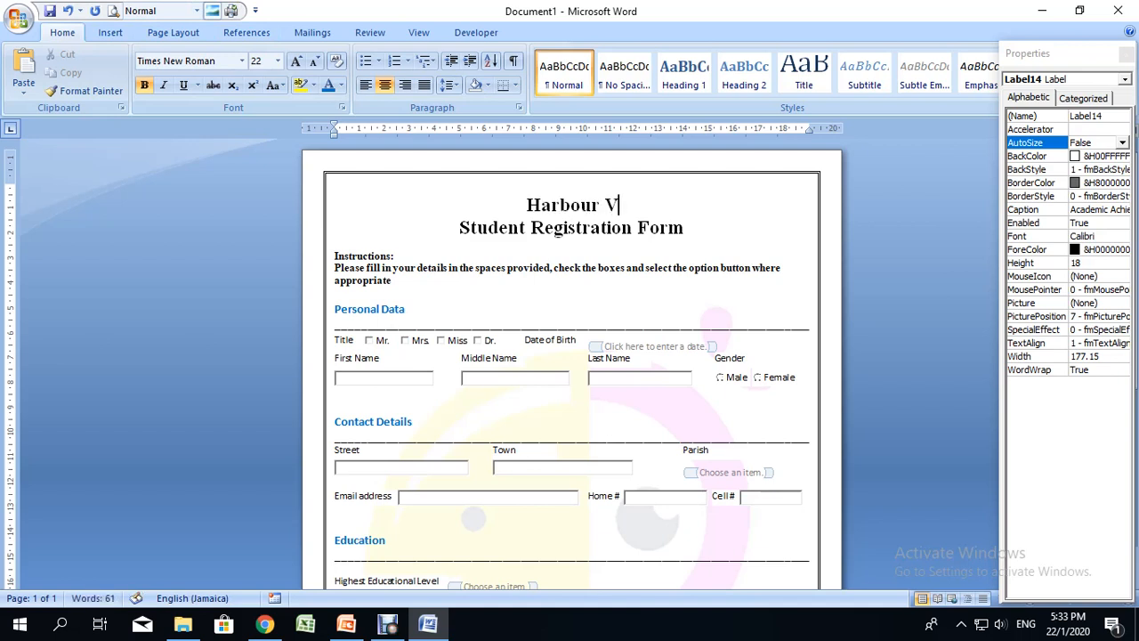
type("iew Hi")
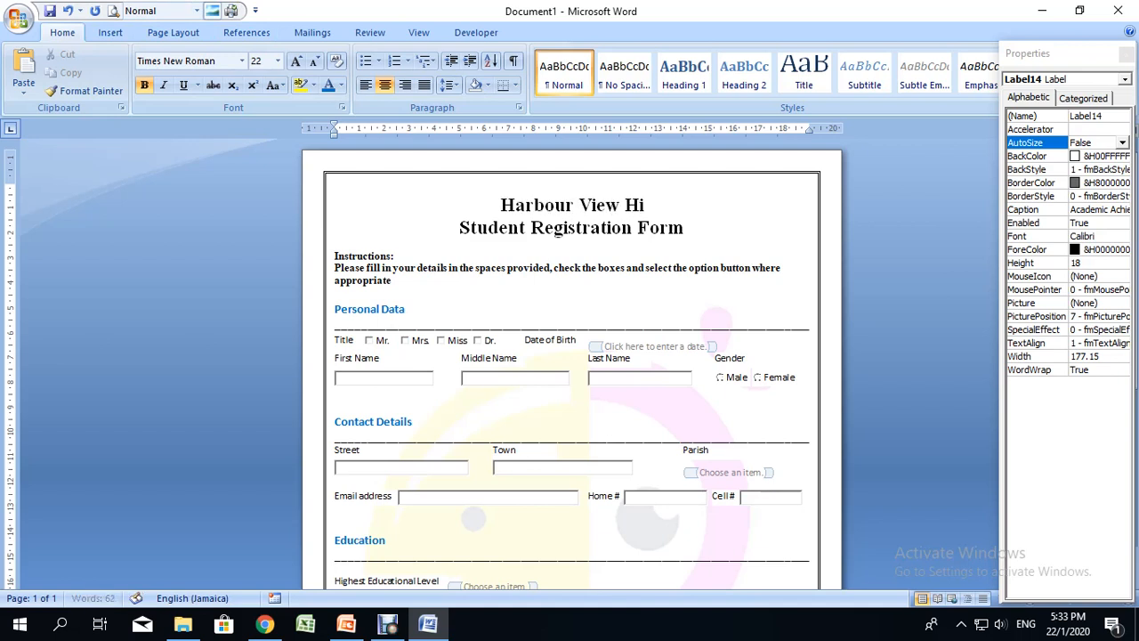
type("gh S")
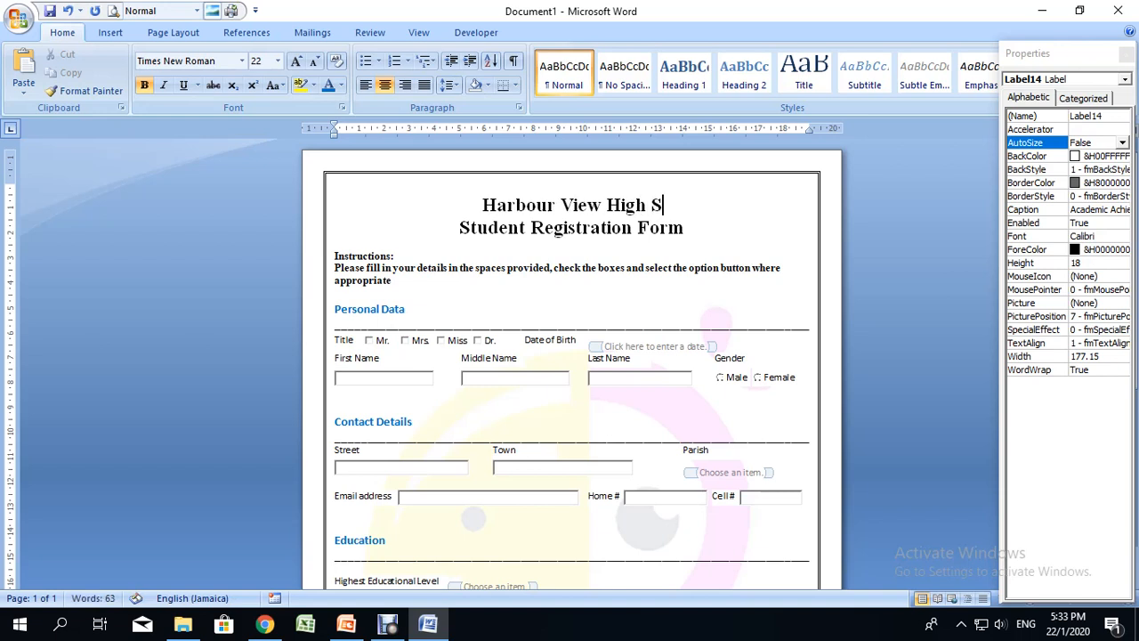
key("BackSpace")
key("BackSpace")
key("BackSpace")
key("BackSpace")
key("BackSpace")
key("BackSpace")
key("BackSpace")
key("BackSpace")
key("BackSpace")
key("BackSpace")
key("BackSpace")
key("BackSpace")
key("BackSpace")
key("BackSpace")
key("BackSpace")
key("BackSpace")
key("BackSpace")
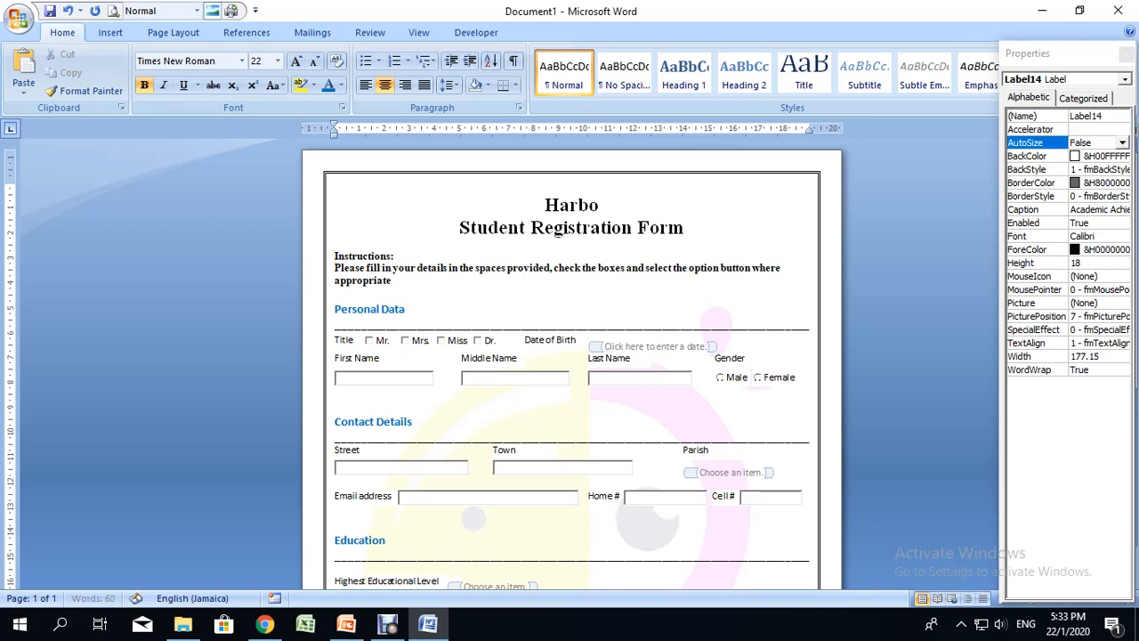
key("BackSpace")
key("BackSpace")
key("BackSpace")
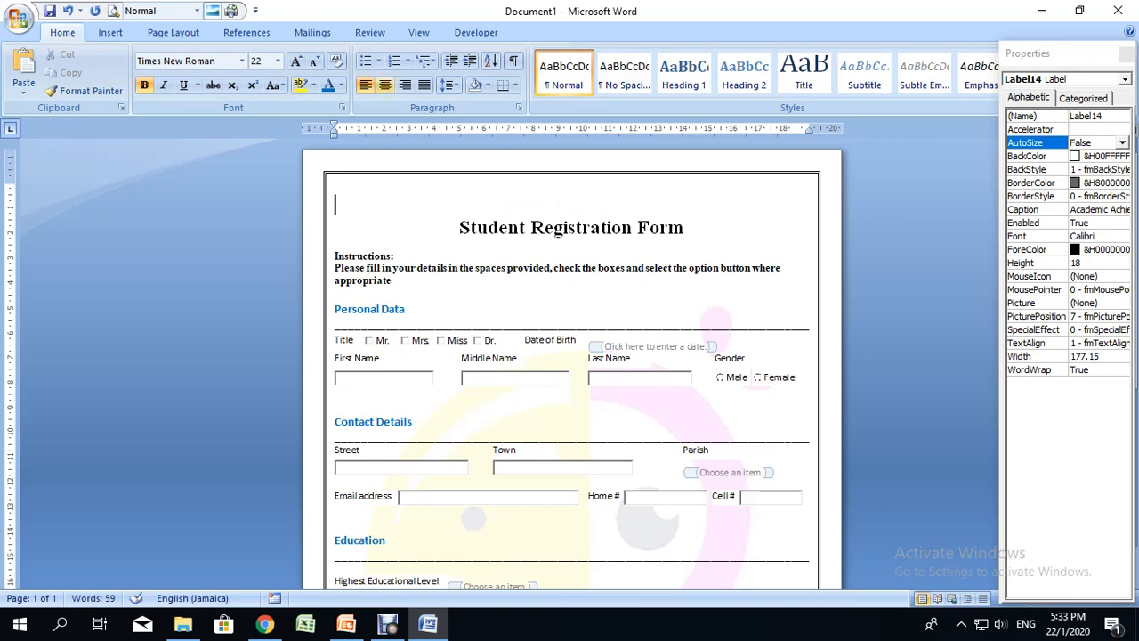
- Open the page header for editing and enter "Harbour View Community College"
double_click(336, 185)
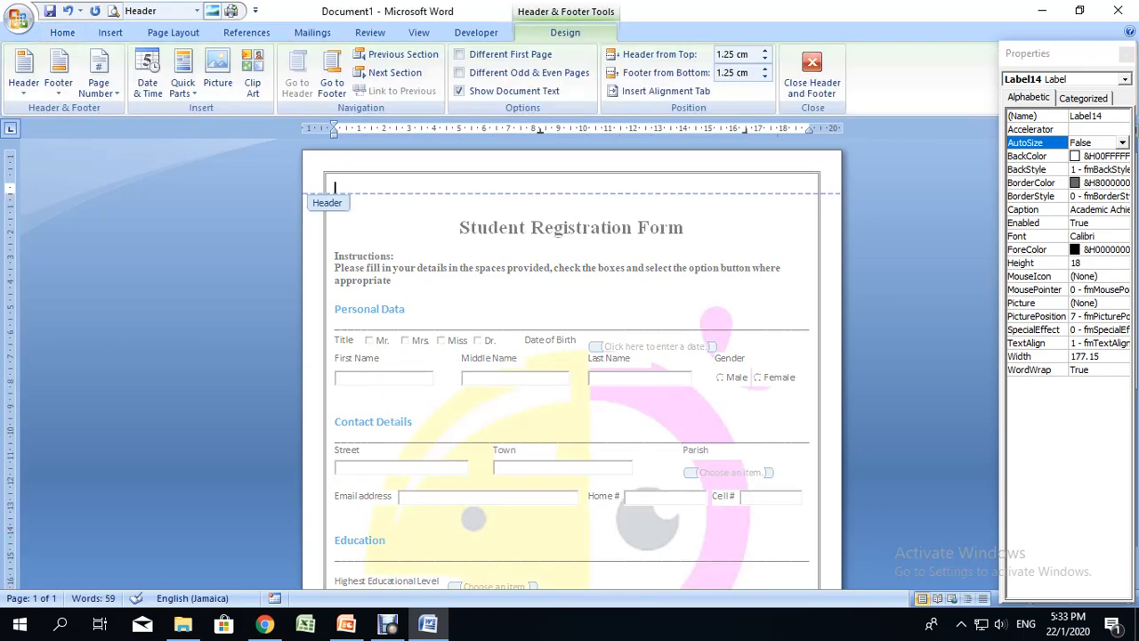
type("Harbour View")
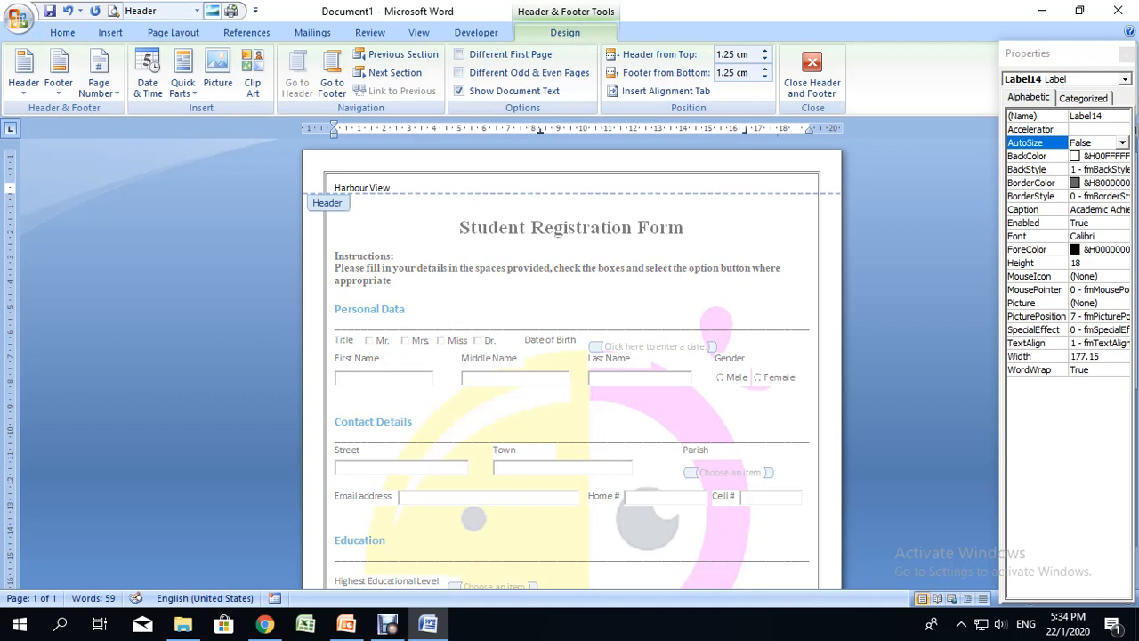
type(" High Sch")
key("BackSpace")
key("BackSpace")
key("BackSpace")
key("BackSpace")
key("BackSpace")
key("BackSpace")
key("BackSpace")
key("BackSpace")
key("BackSpace")
key("BackSpace")
key("BackSpace")
key("BackSpace")
key("BackSpace")
type("our View Community Colle")
- Make the college name in the page header bold and centre it
key("ctrl+shift+Left")
key("ctrl+shift+Left")
key("ctrl+shift+Left")
key("ctrl+shift+Left")
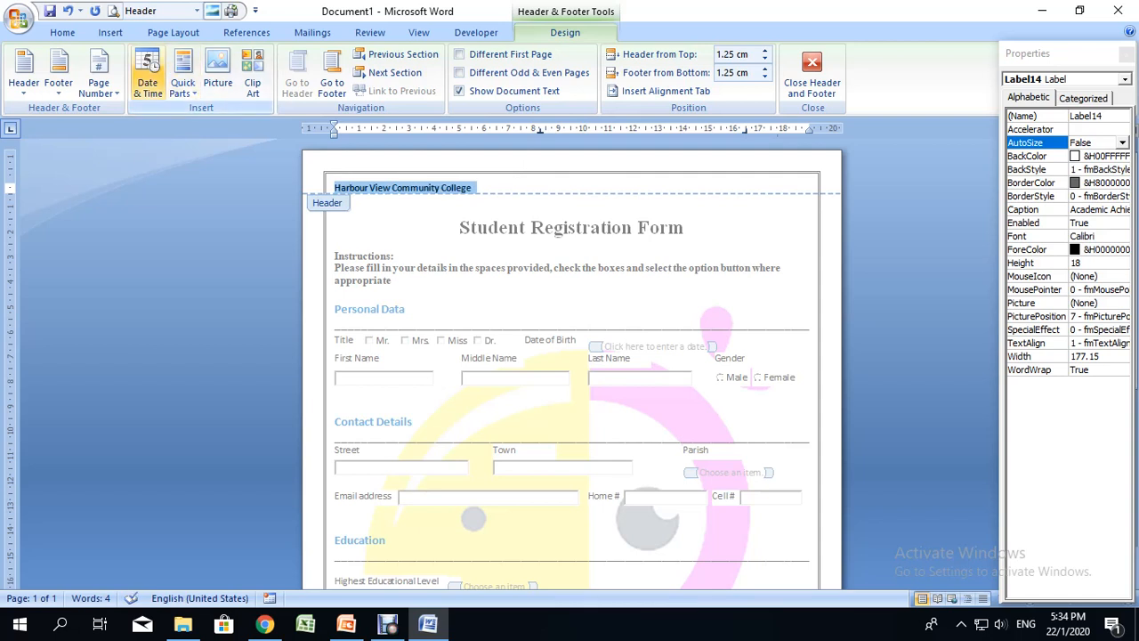
left_click(62, 33)
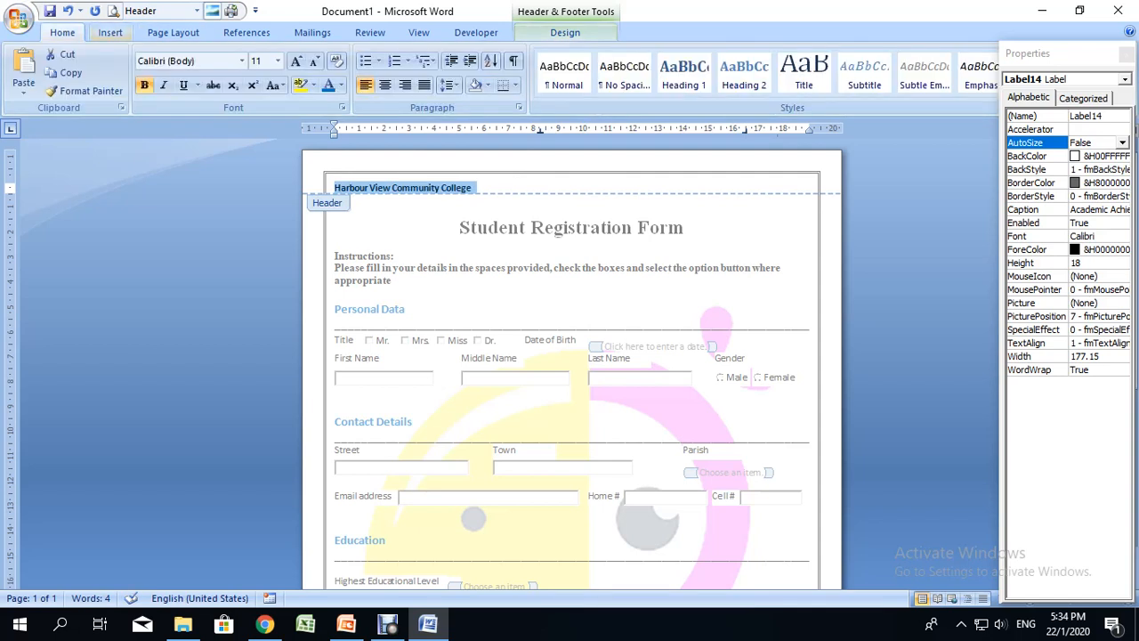
left_click(384, 84)
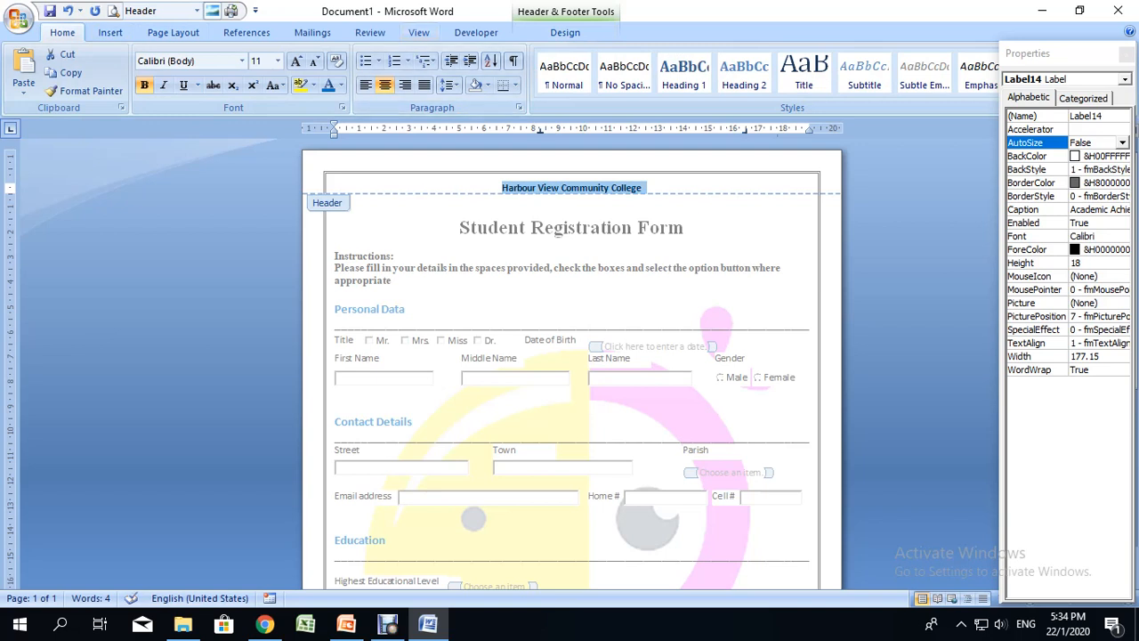
- Set the college name in the header to 22 pt Times New Roman
left_click(278, 60)
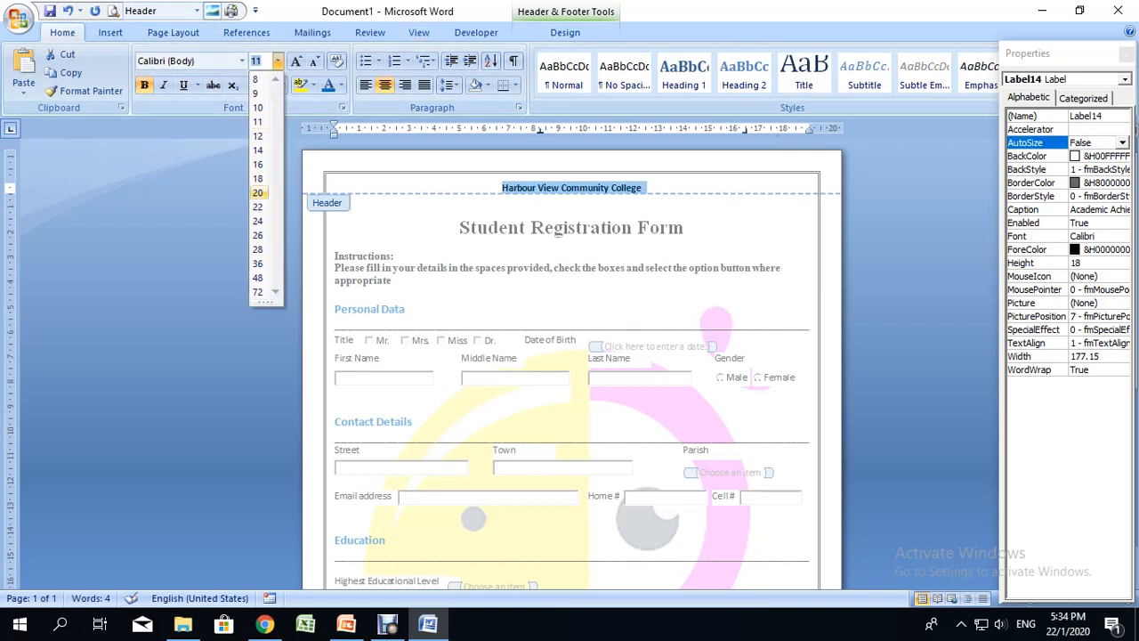
left_click(257, 206)
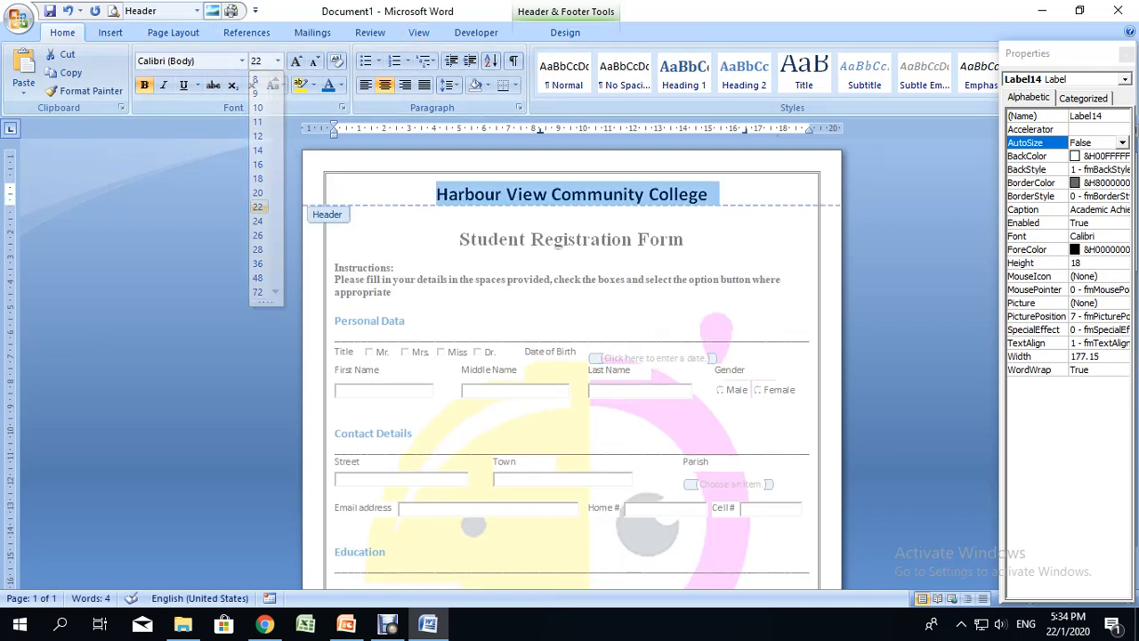
left_click(241, 60)
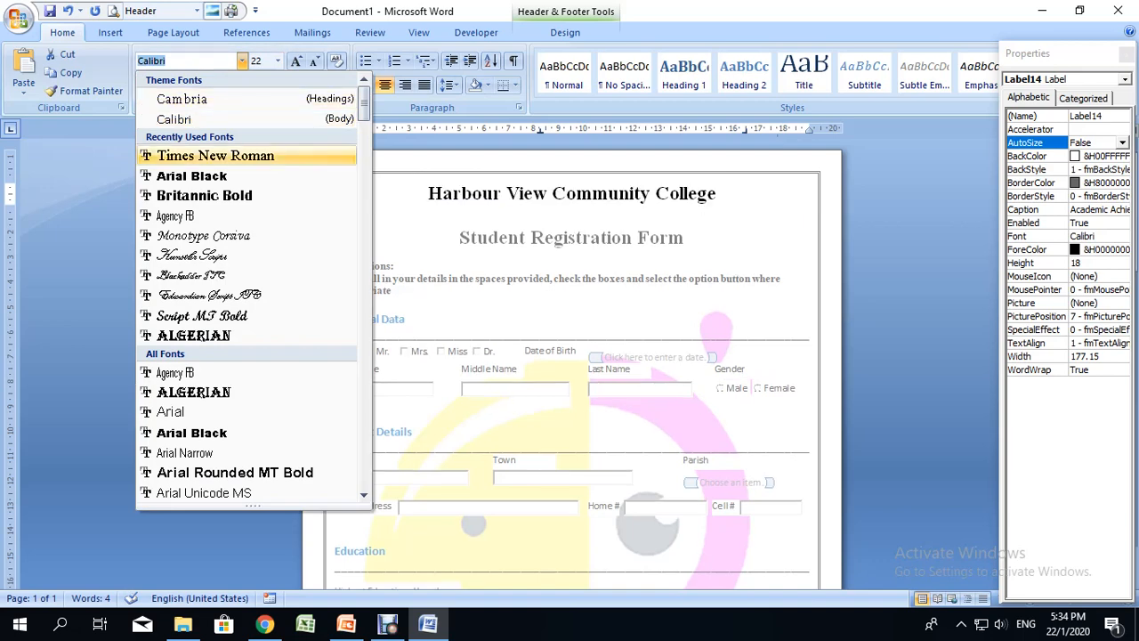
left_click(216, 156)
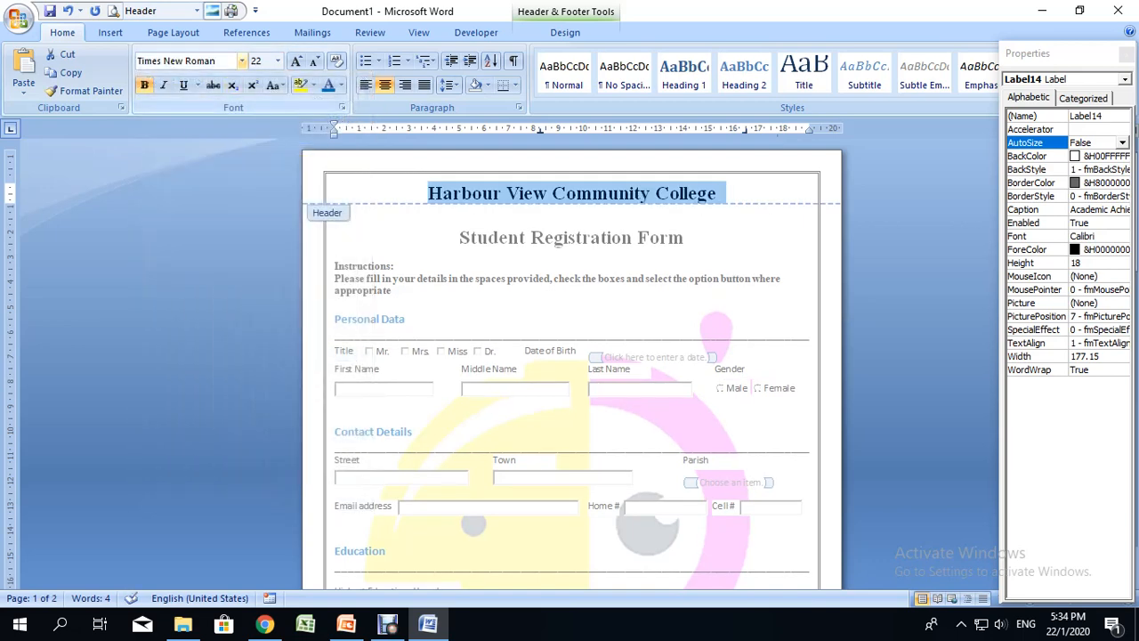
- Set the college name in the header to Edwardian Script ITC at 36 pt
left_click(241, 61)
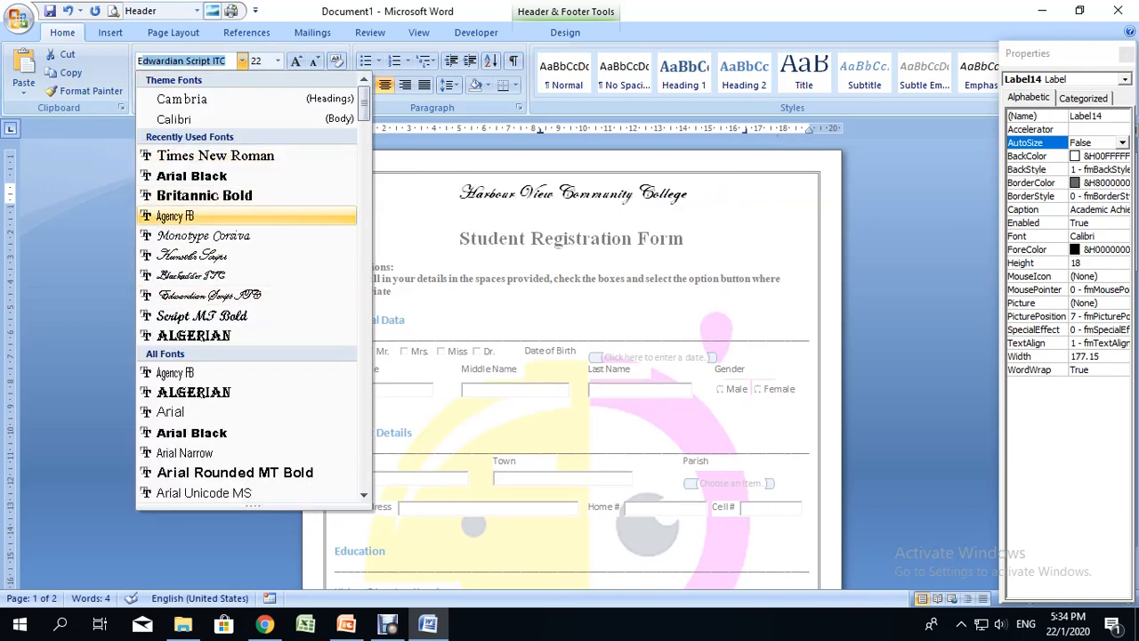
left_click(209, 295)
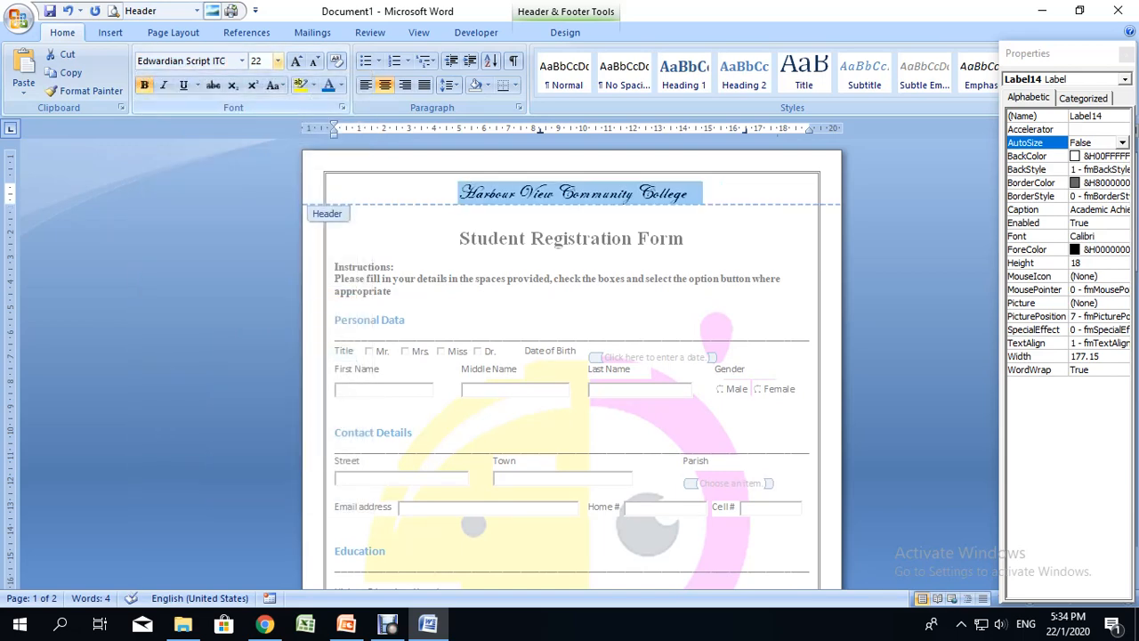
left_click(277, 60)
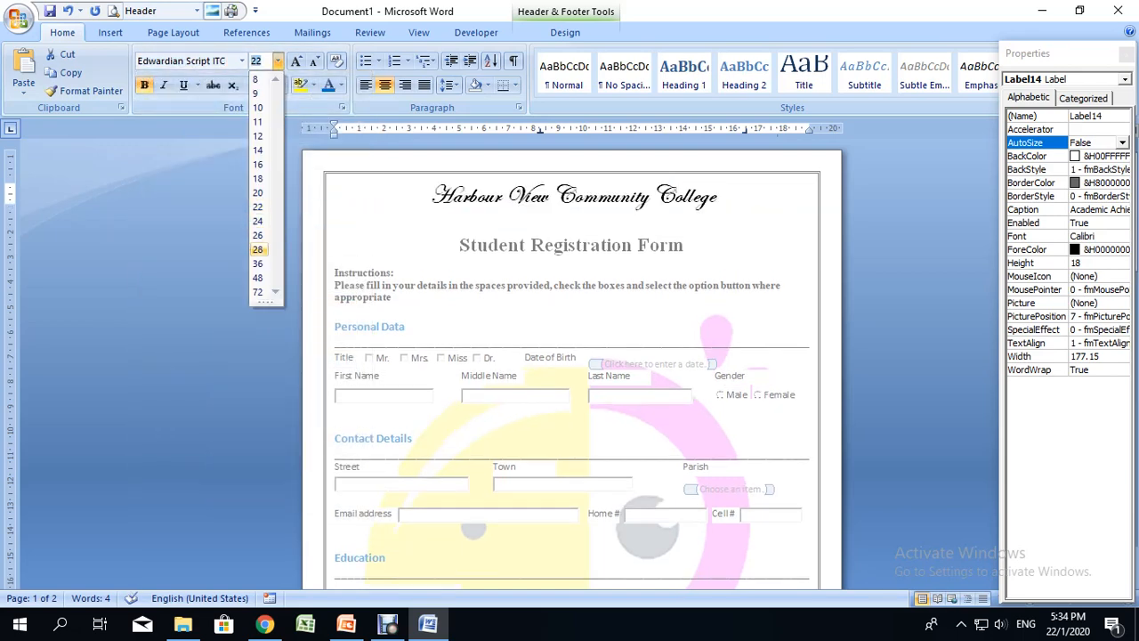
left_click(257, 263)
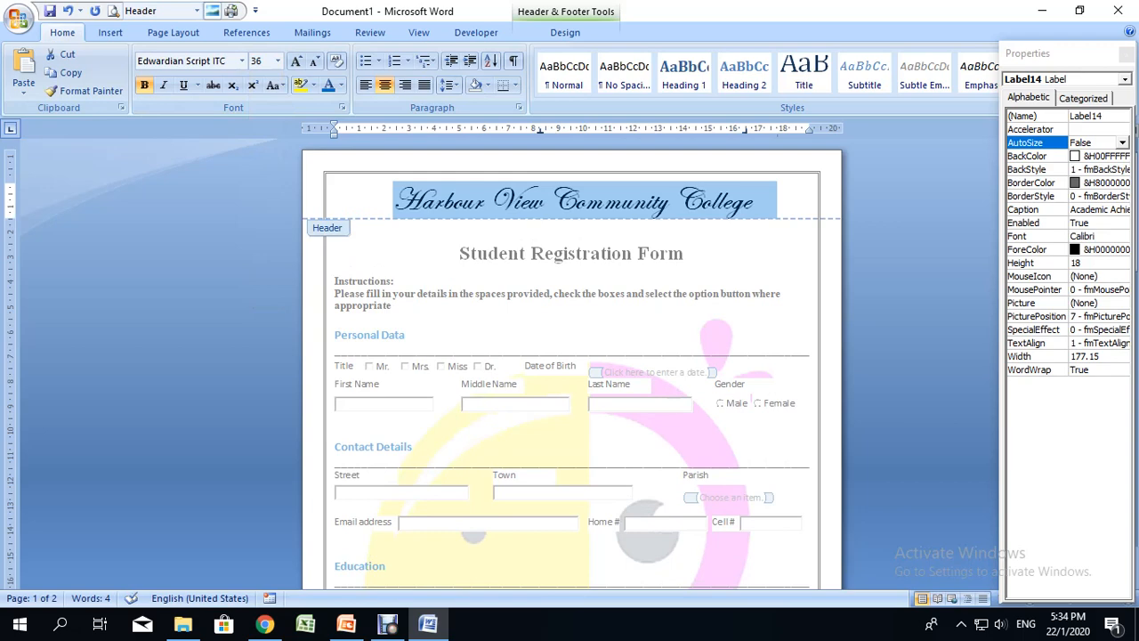
- Set the header paragraph to add no space between paragraphs of the same style
left_click(518, 107)
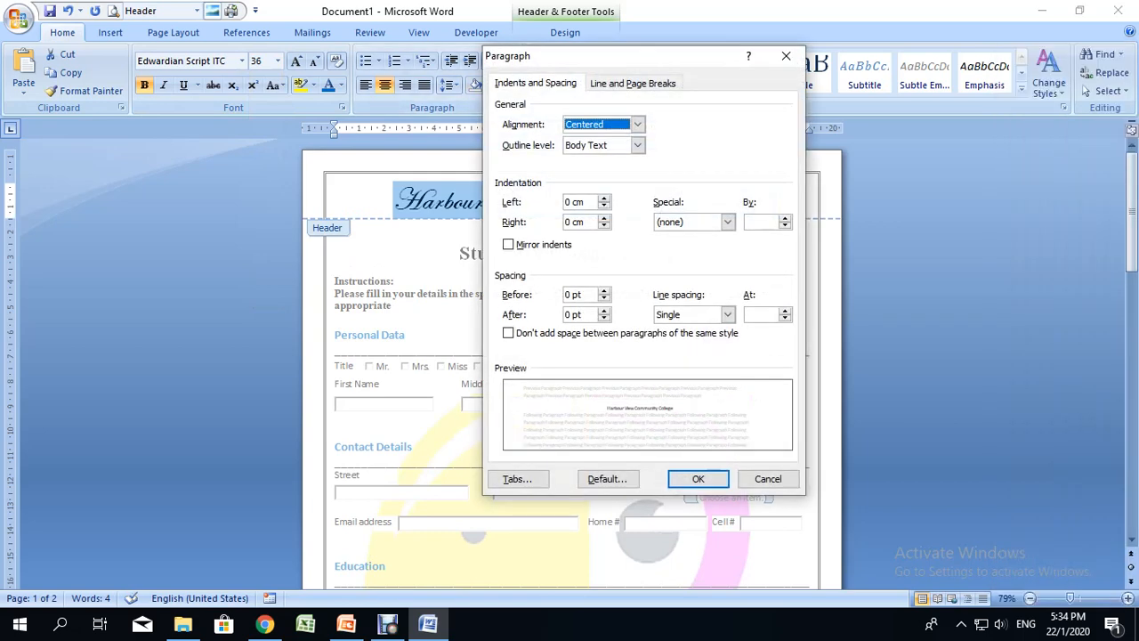
left_click(508, 332)
left_click(698, 479)
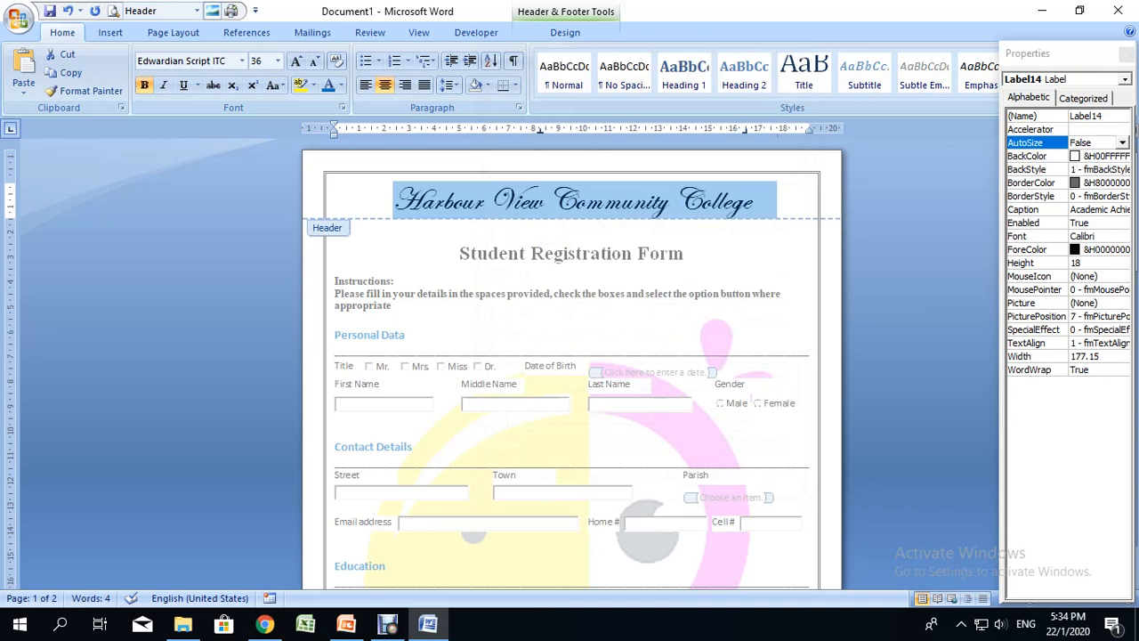
- Add an empty line above the college name in the header and set its font size to 11 pt
key("Home")
key("Return")
key("Up")
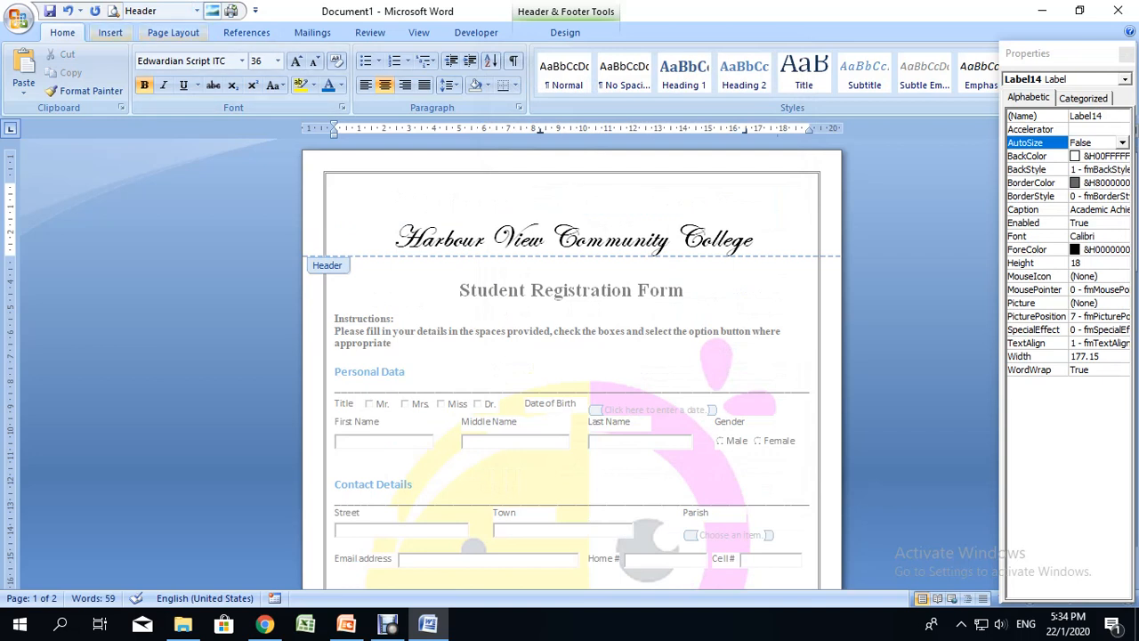
left_click(277, 61)
left_click(258, 121)
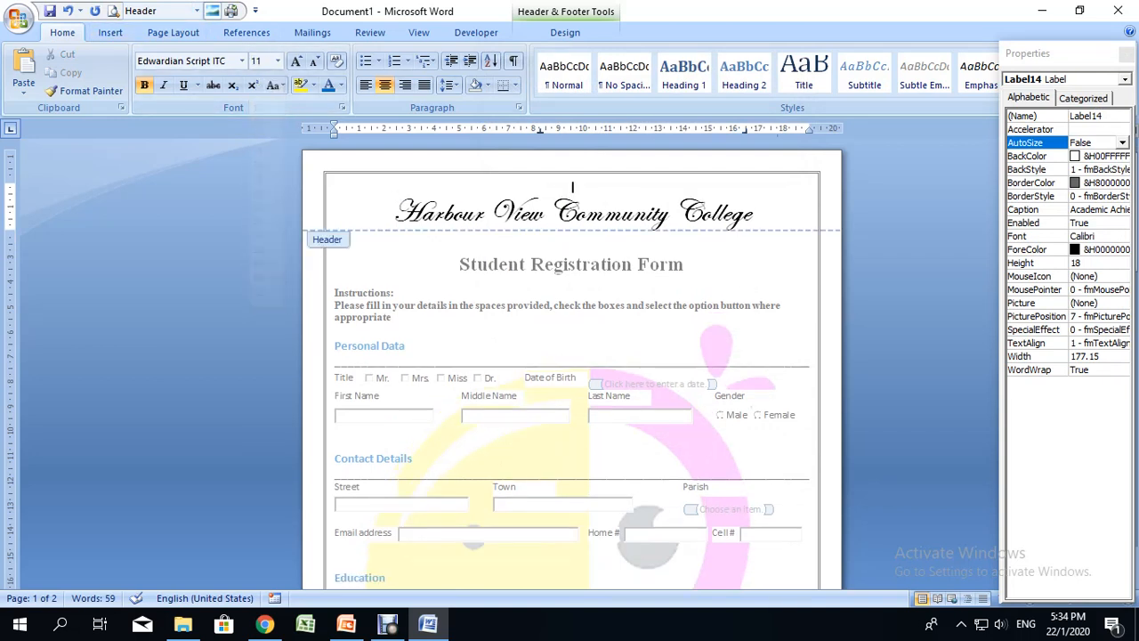
- Insert the picture images.png from the Documents folder on the empty line above the college name in the header
left_click(111, 33)
left_click(183, 73)
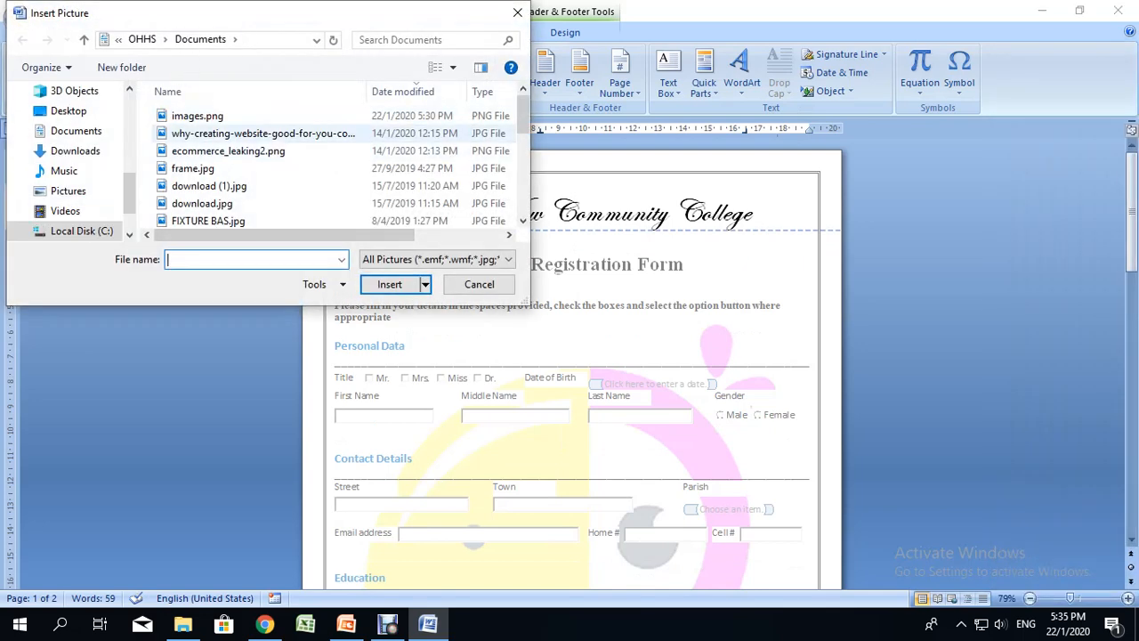
left_click(402, 91)
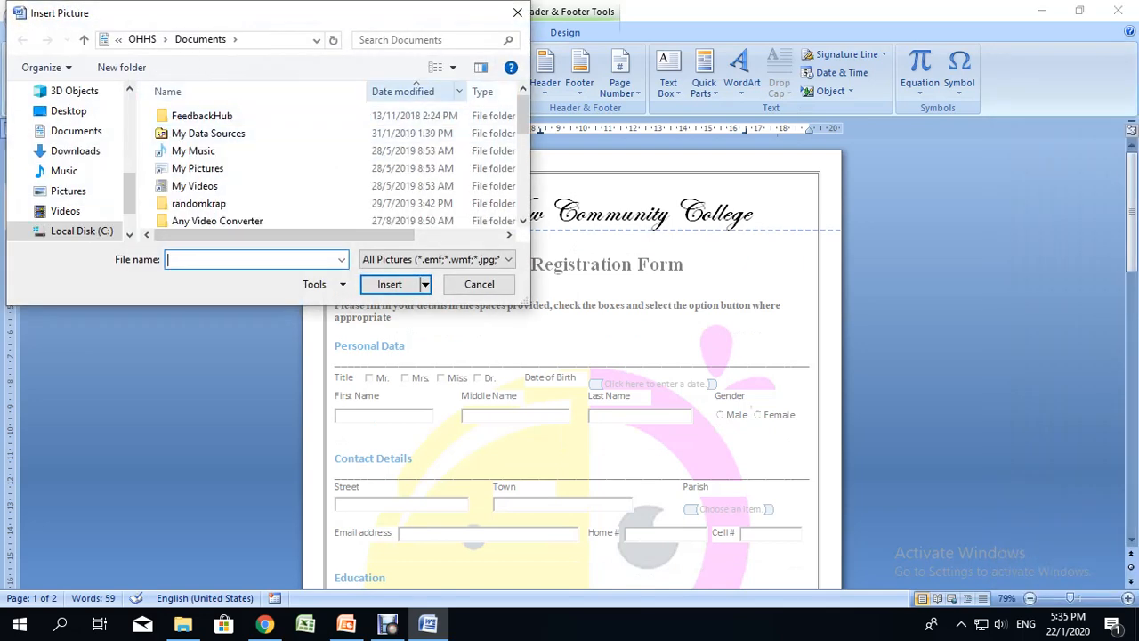
left_click(402, 90)
double_click(204, 115)
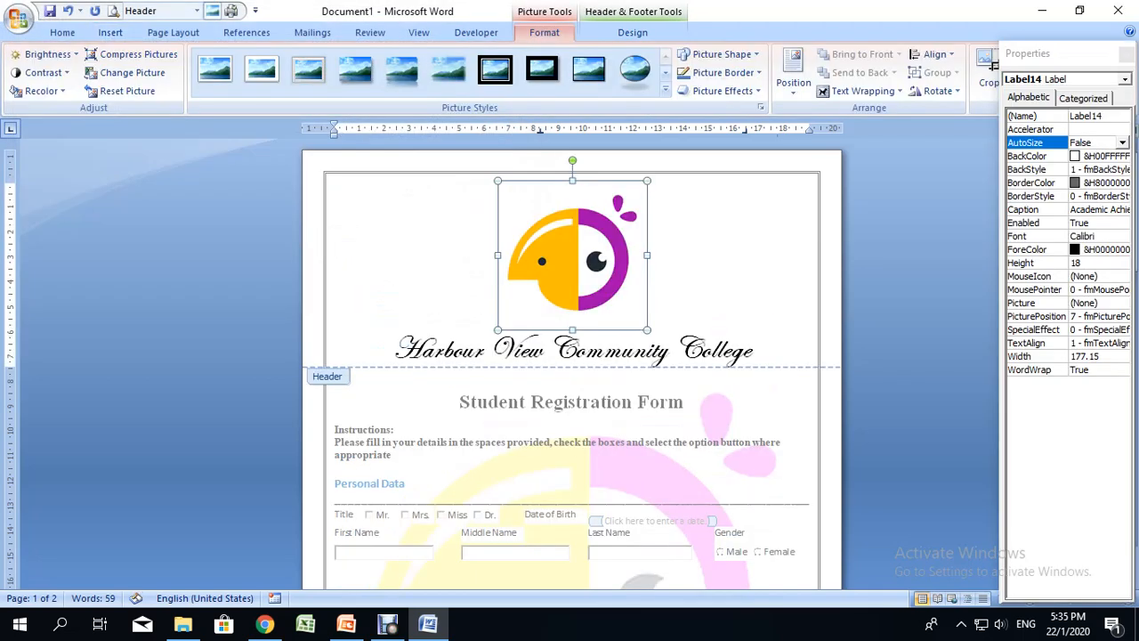
- Try shrinking the header picture to about half its size and deleting it, and check the effect on both pages
left_click_drag(647, 330, 567, 250)
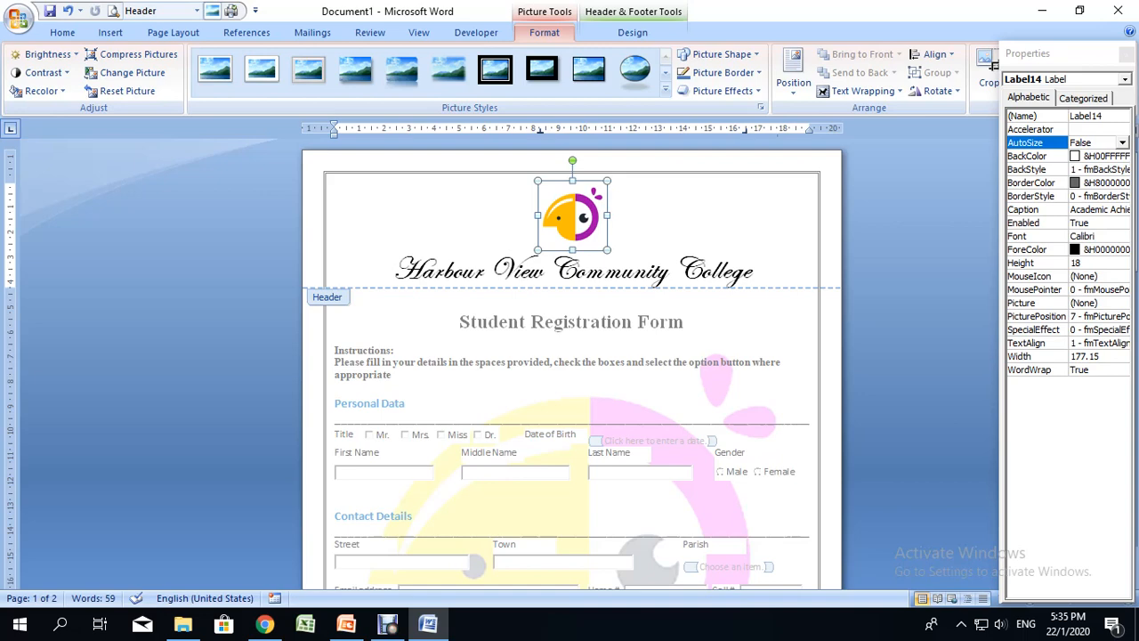
key("Delete")
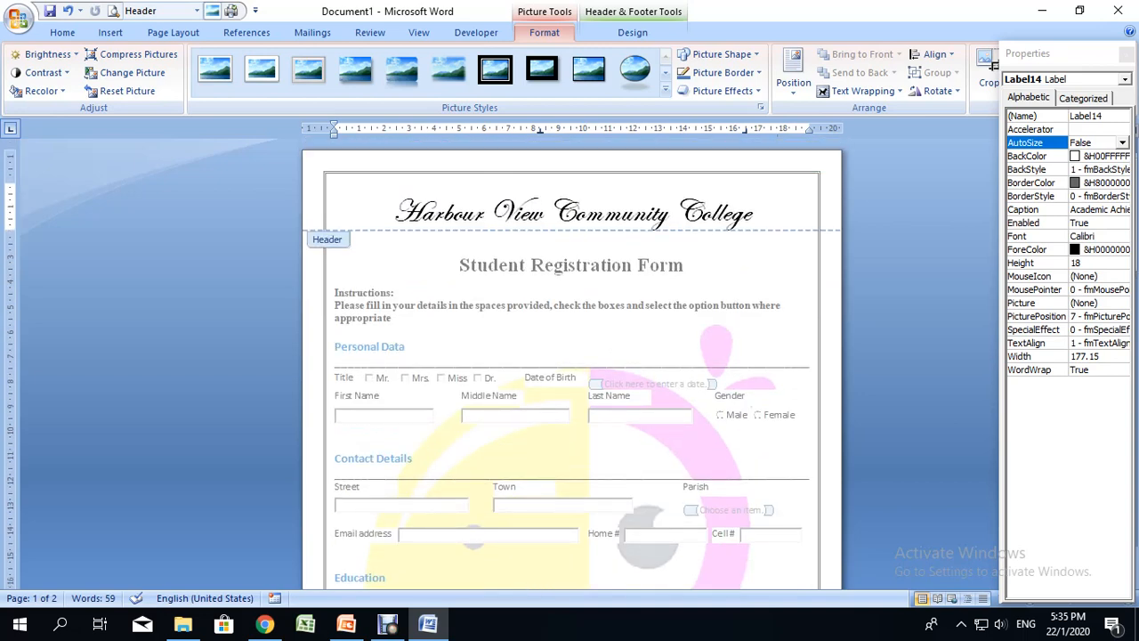
scroll(571, 365, "down", 10)
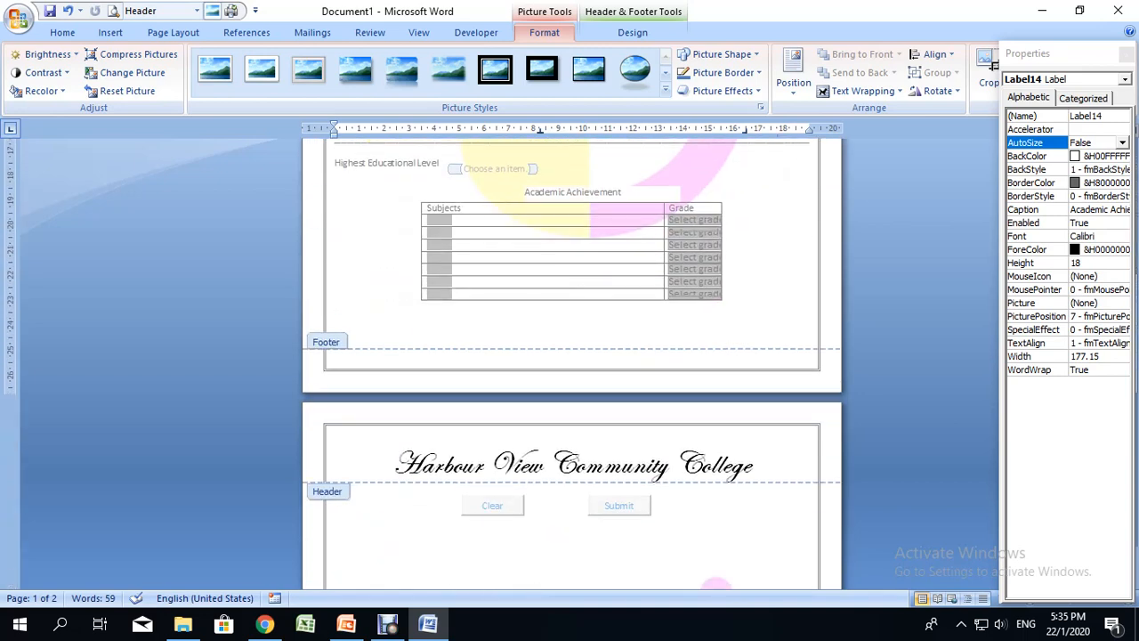
scroll(571, 364, "up", 4)
scroll(571, 365, "up", 8)
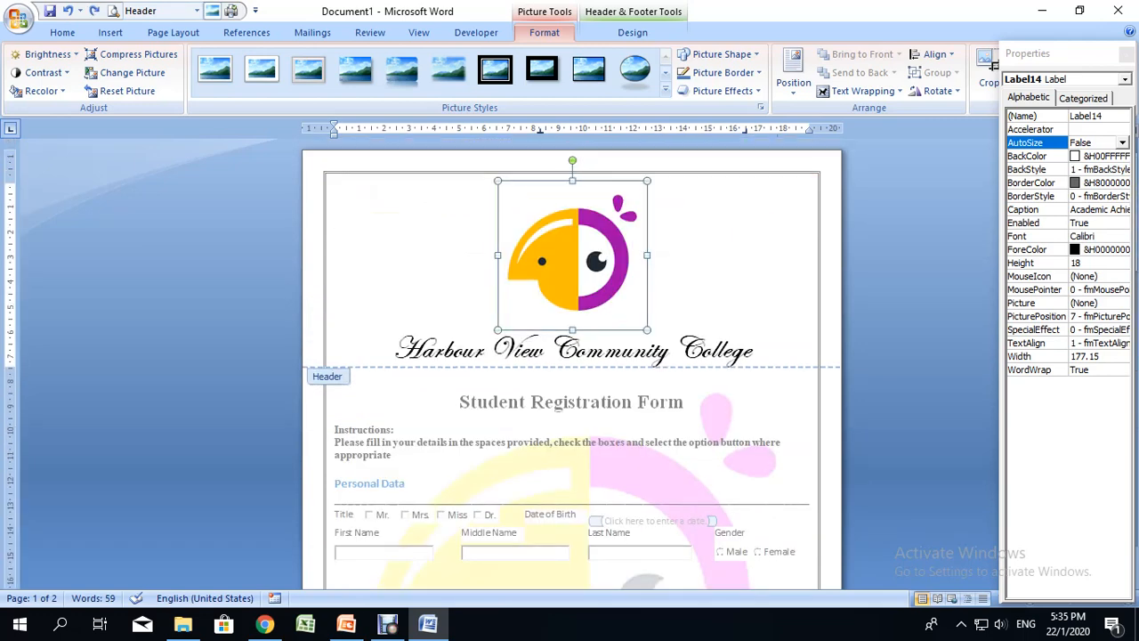
- Shrink the header picture to a small logo centred above the college name and check it on page two
scroll(571, 365, "down", 6)
scroll(571, 364, "up", 6)
scroll(571, 365, "down", 12)
scroll(571, 365, "down", 3)
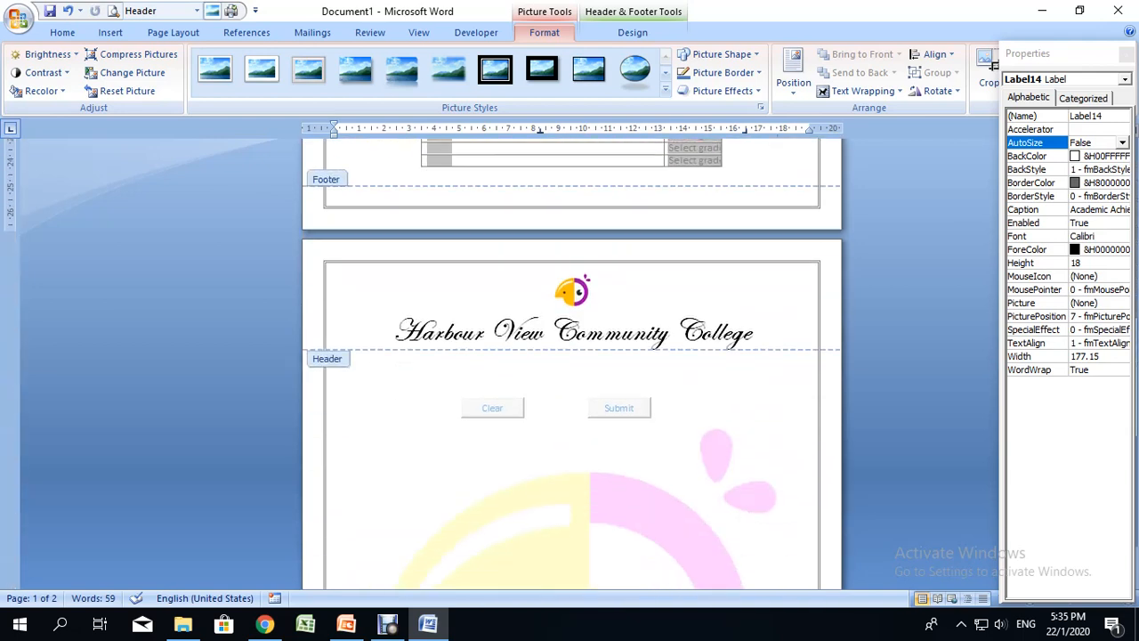
- Return to the document body and remove the empty line above the Student Registration Form title
scroll(571, 365, "up", 7)
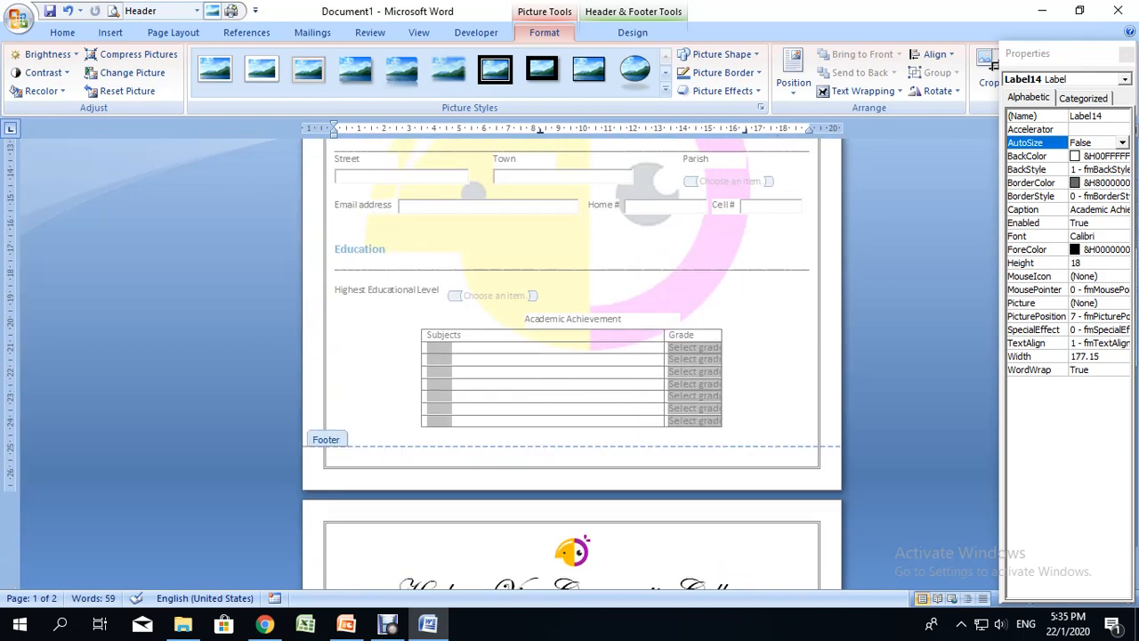
left_click(572, 374)
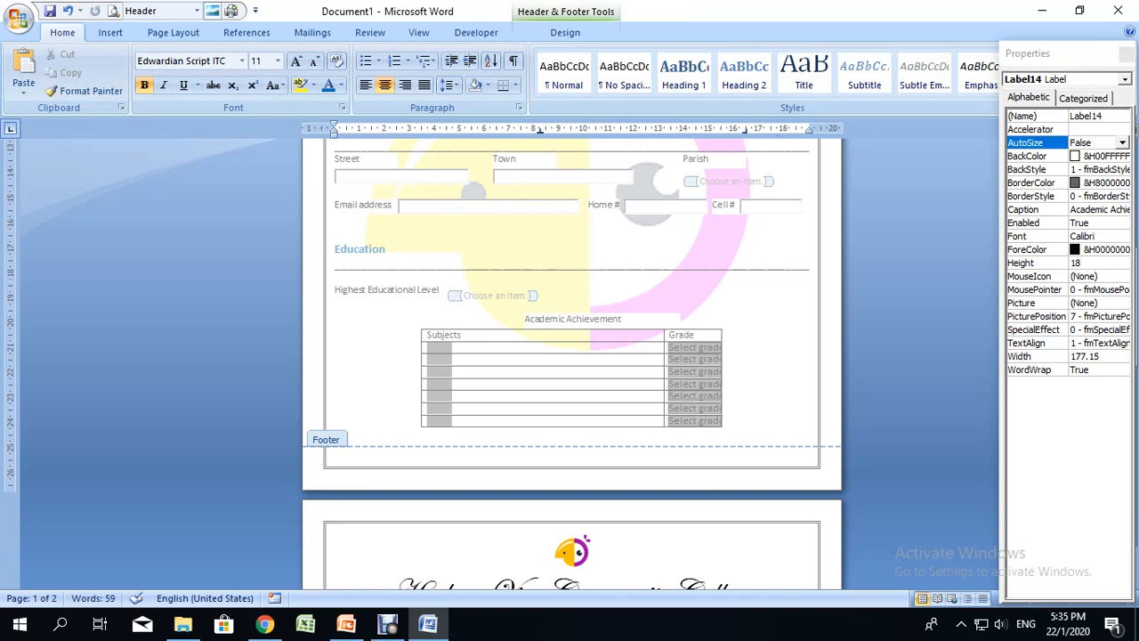
double_click(571, 374)
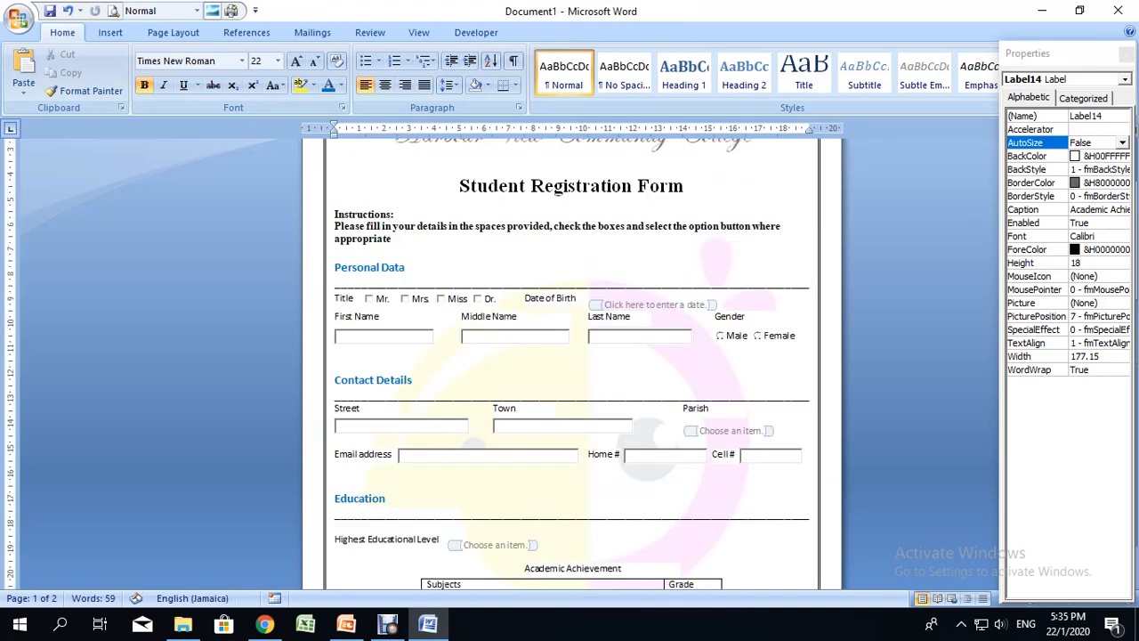
scroll(572, 365, "down", 1)
scroll(572, 364, "down", 5)
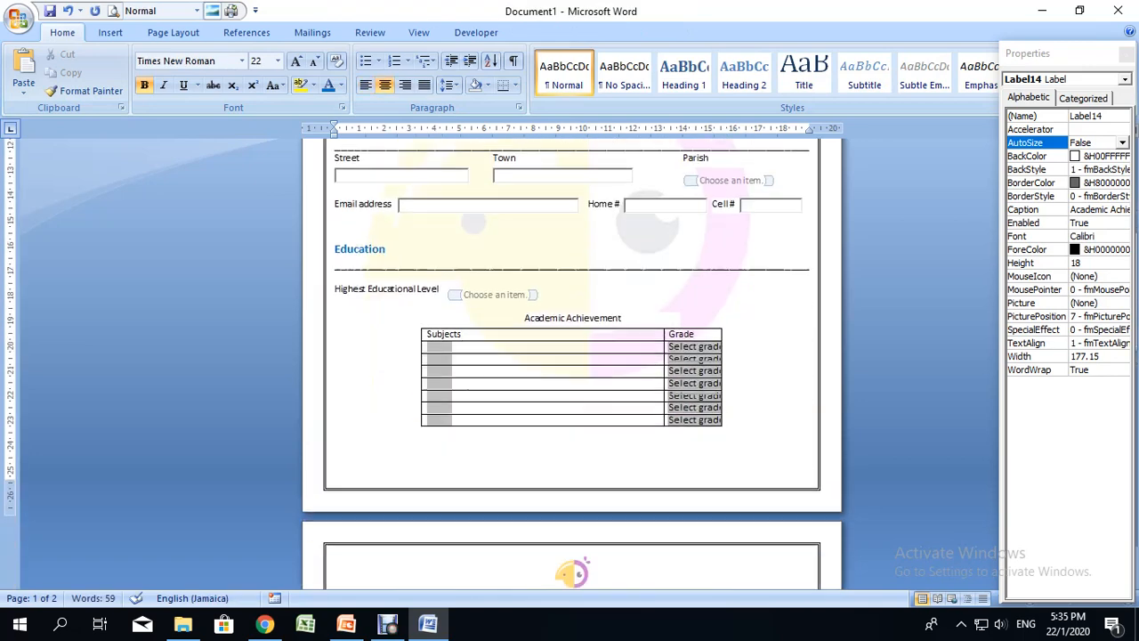
- Remove the empty space below the grades table to bring the Clear and Submit buttons onto page one
left_click(335, 233)
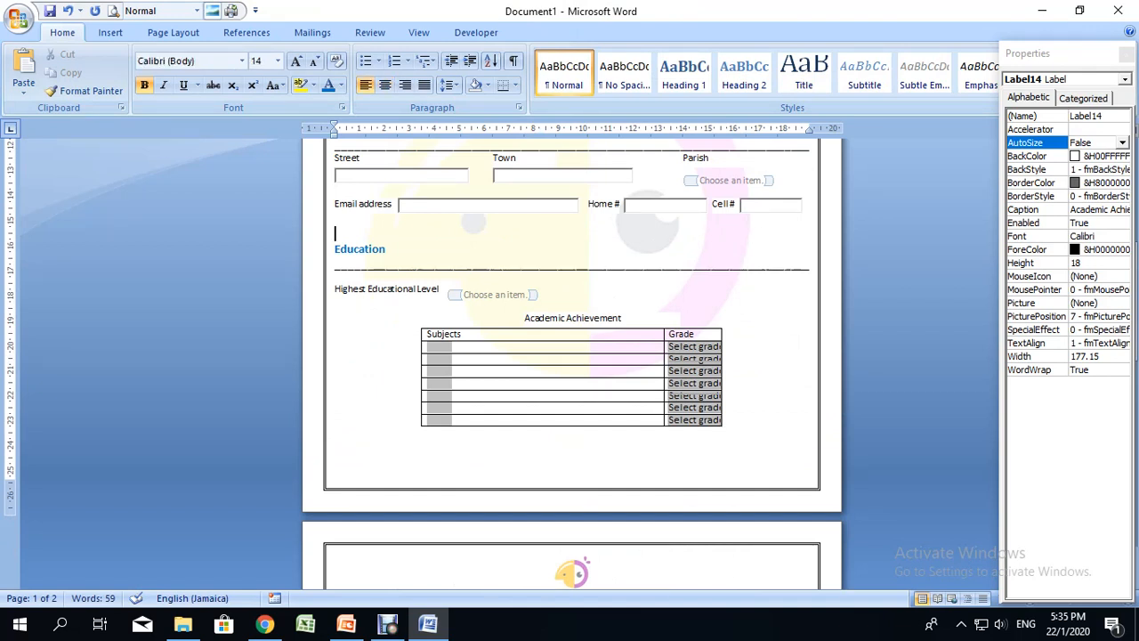
left_click(335, 456)
key("ctrl+v")
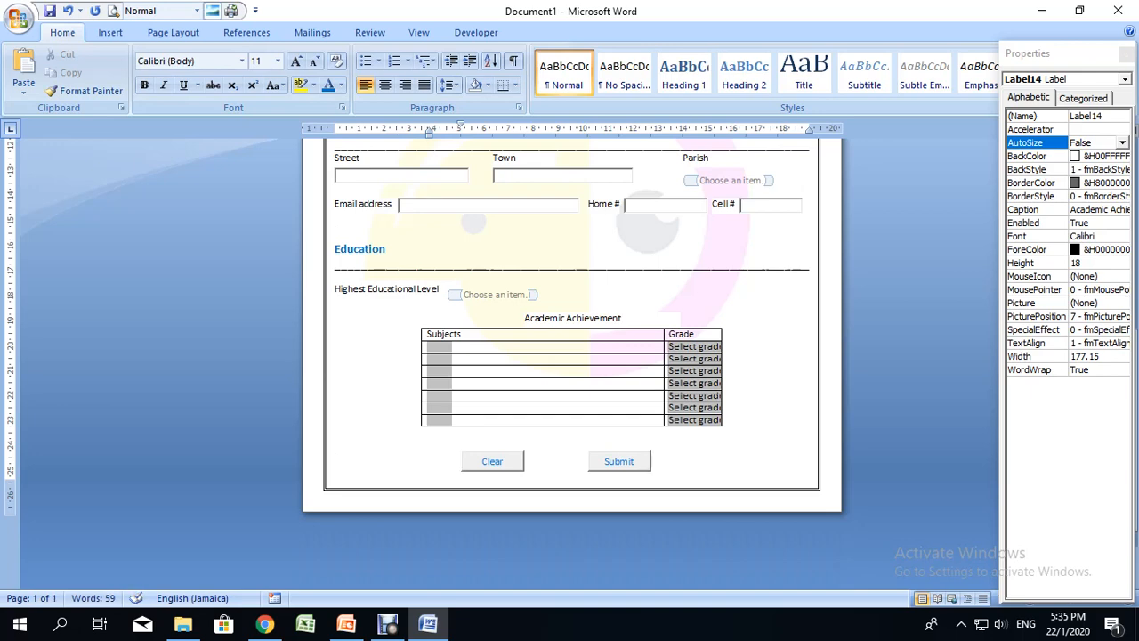
- Reopen the header, inspect the logo and the page break below the grades table, and return to the document body
scroll(571, 355, "up", 8)
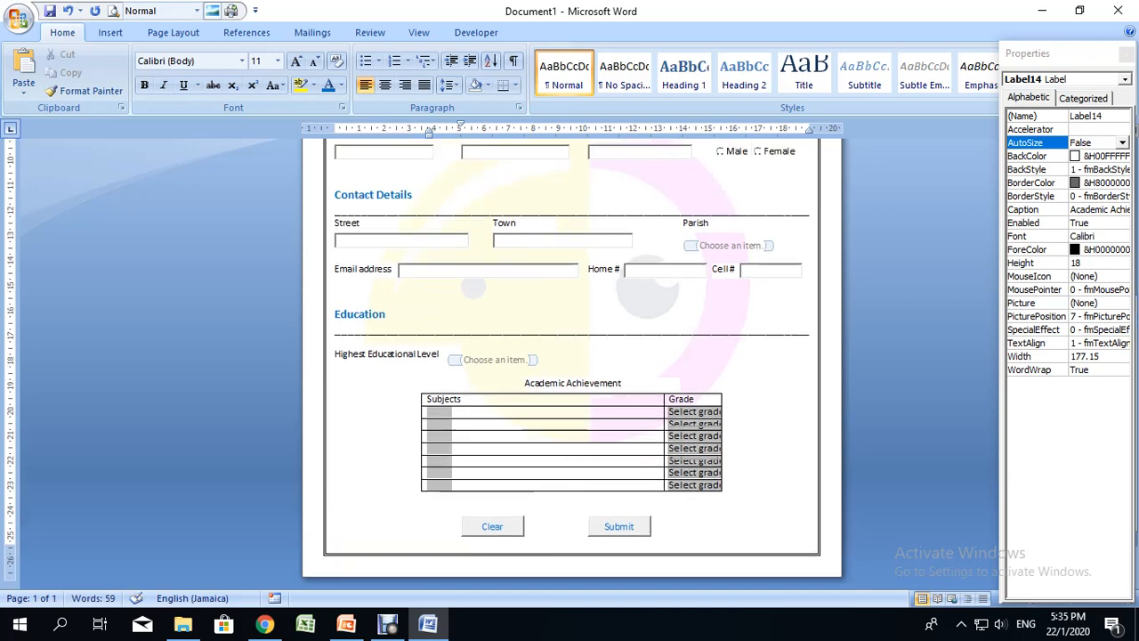
double_click(554, 213)
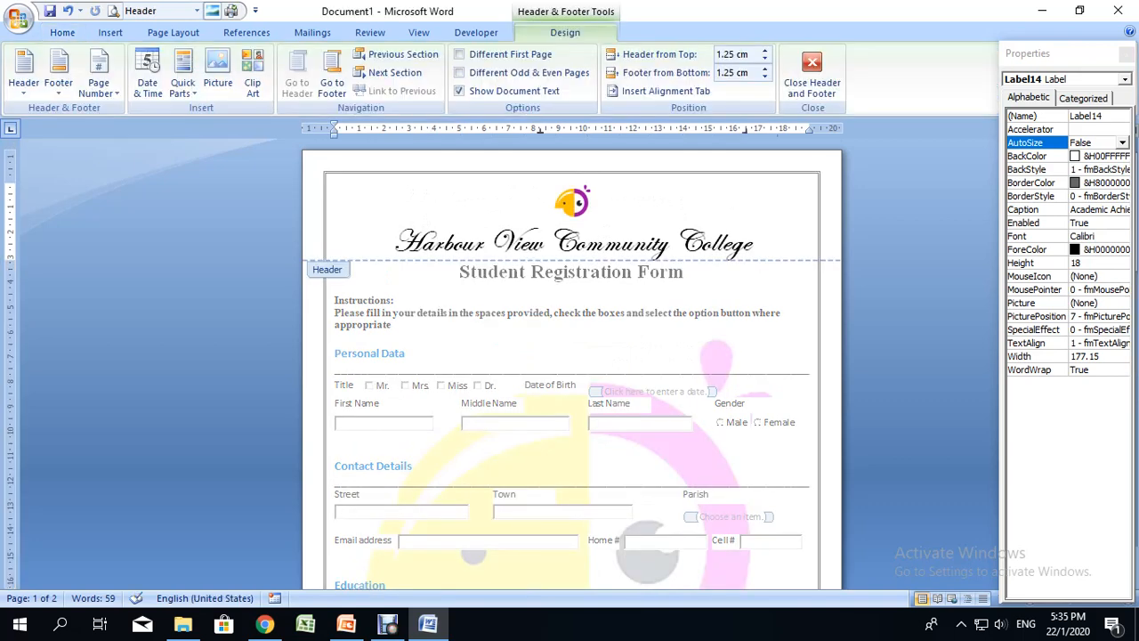
left_click(572, 203)
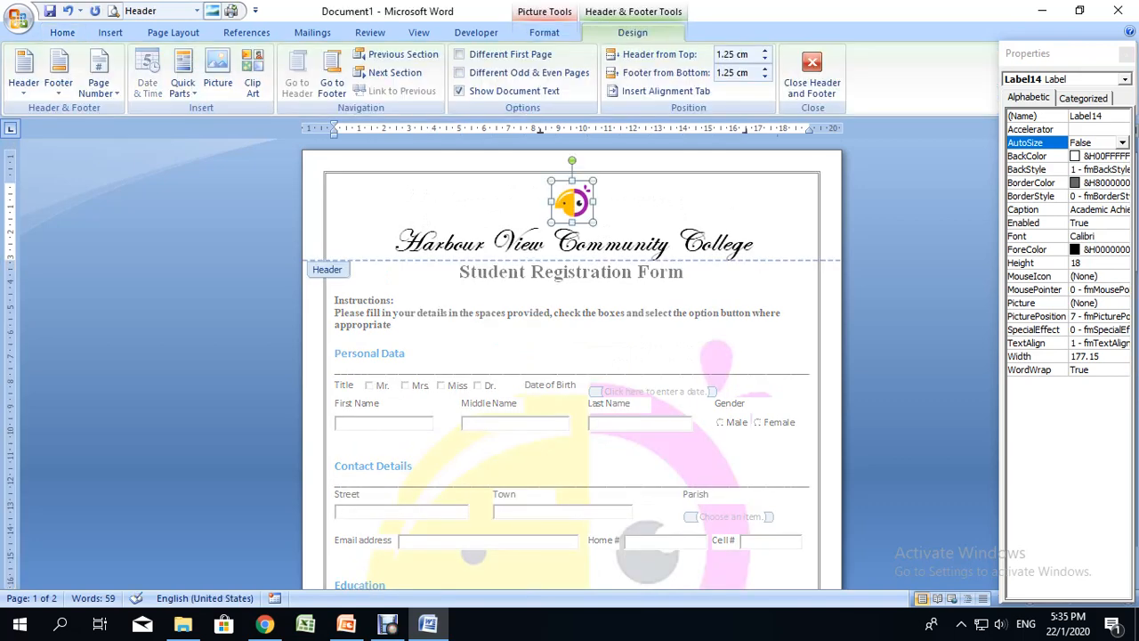
left_click(593, 217)
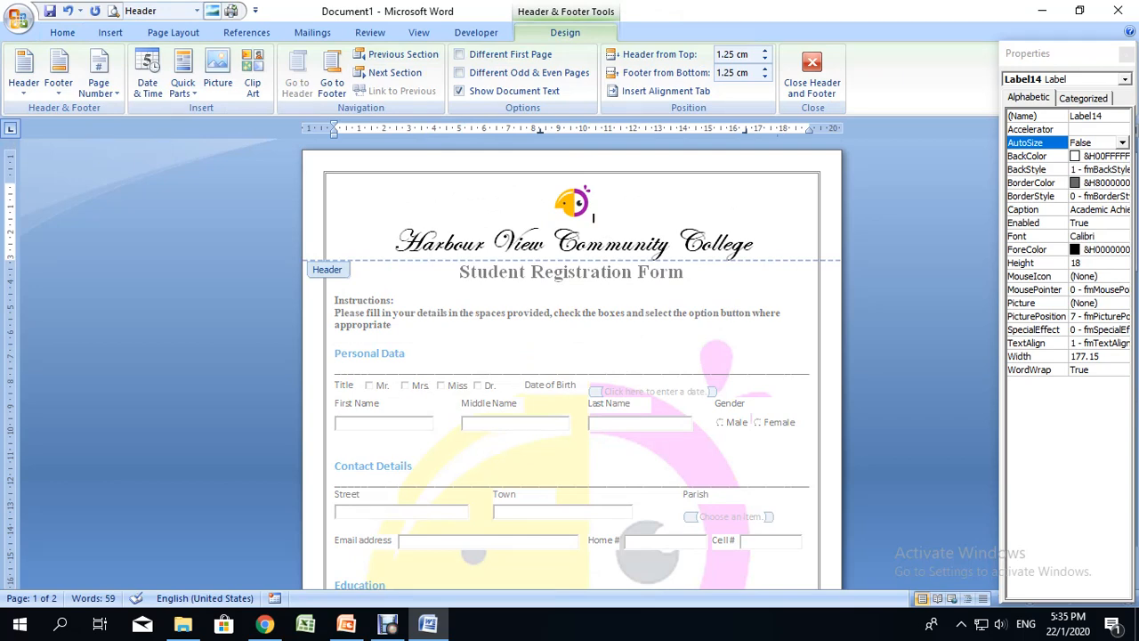
scroll(572, 363, "down", 10)
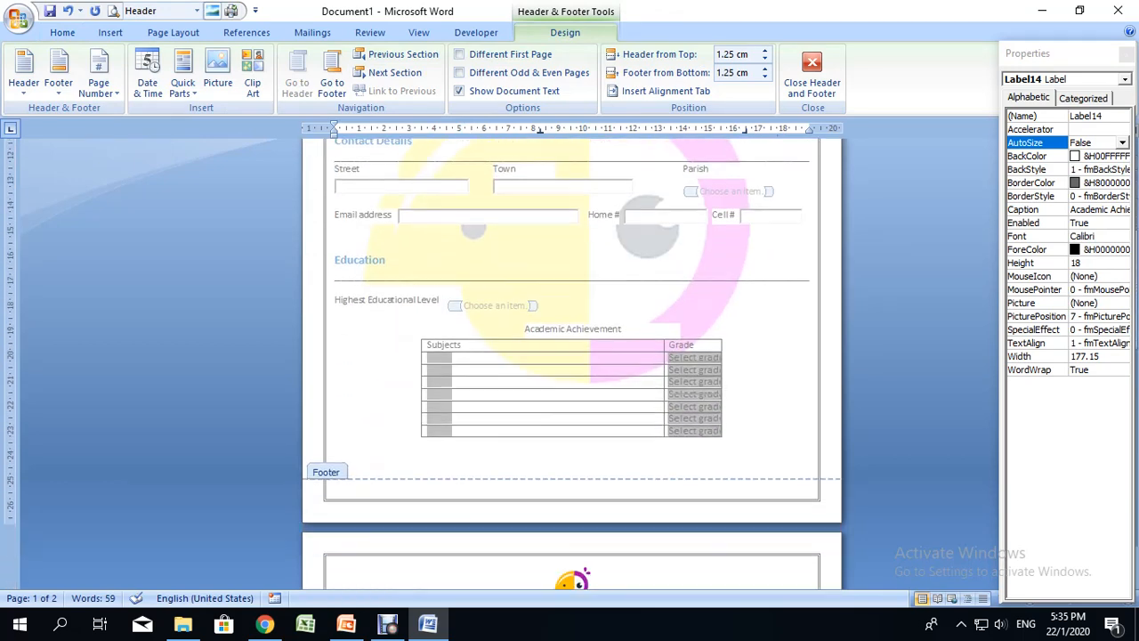
scroll(572, 363, "down", 2)
scroll(572, 363, "up", 2)
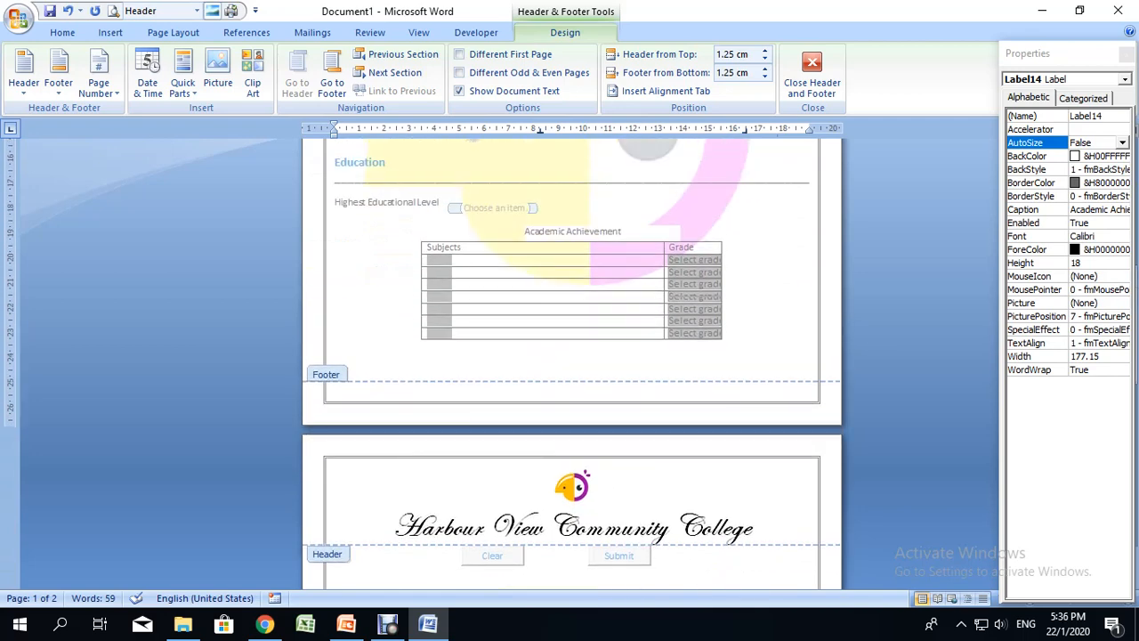
scroll(572, 363, "up", 2)
scroll(572, 363, "up", 2)
left_click(572, 356)
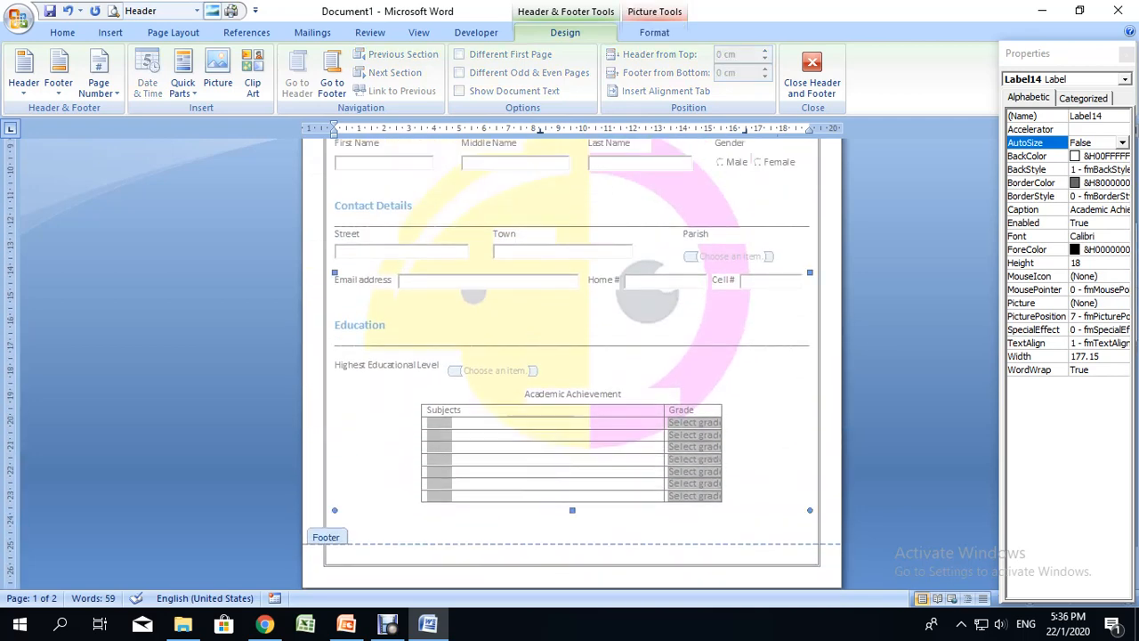
left_click(651, 530)
double_click(651, 529)
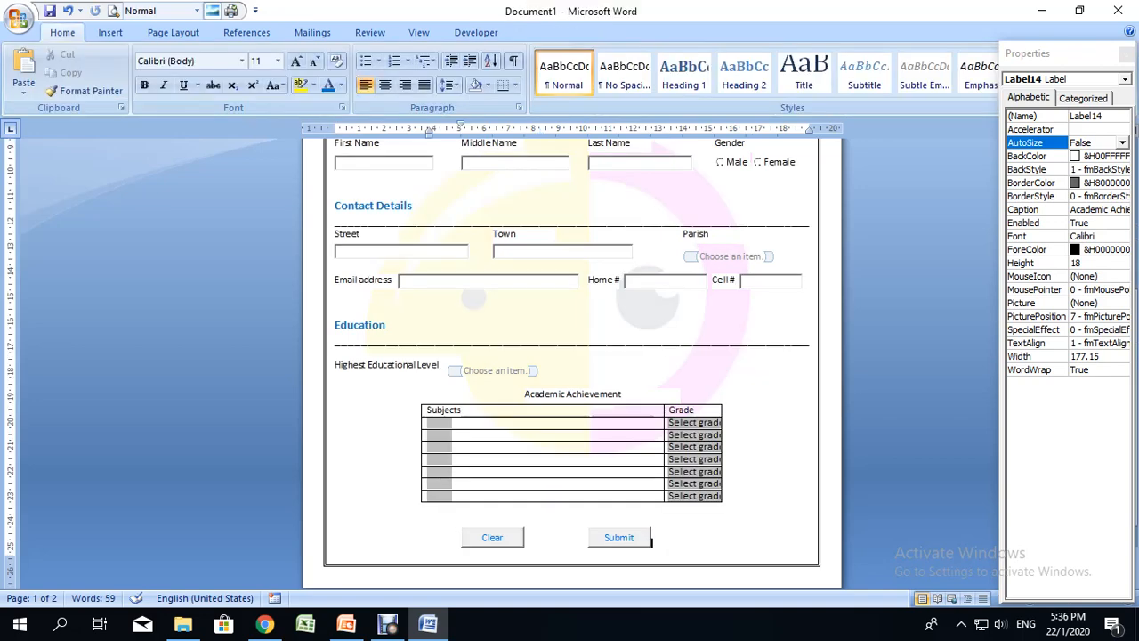
- Review the complete form layout from the header logo down to the Clear and Submit buttons
scroll(571, 363, "up", 7)
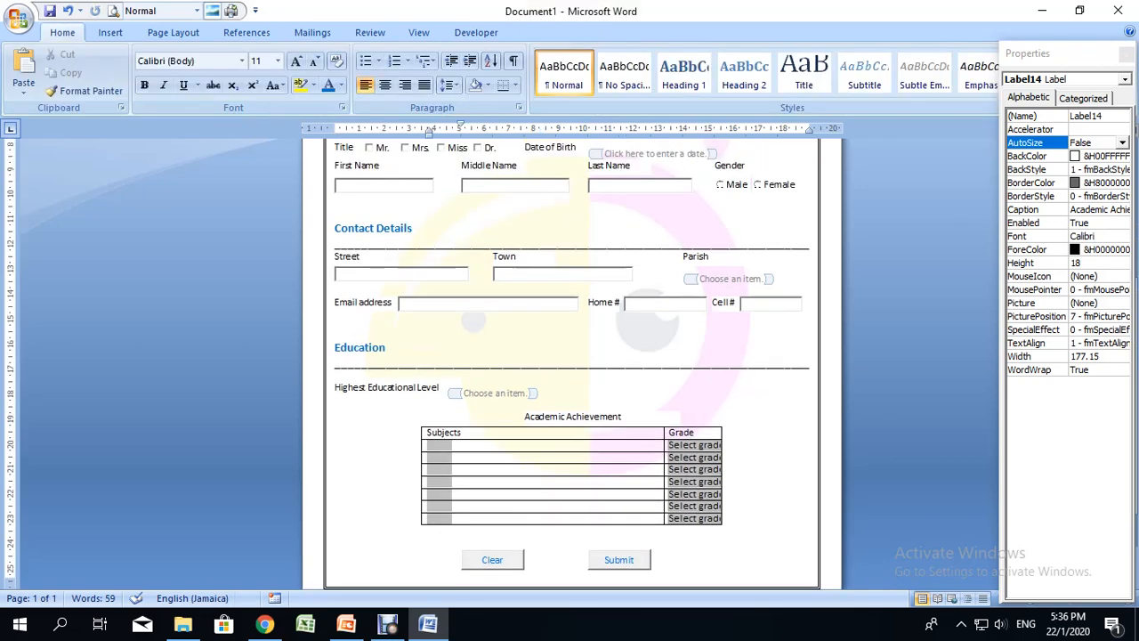
scroll(572, 363, "up", 1)
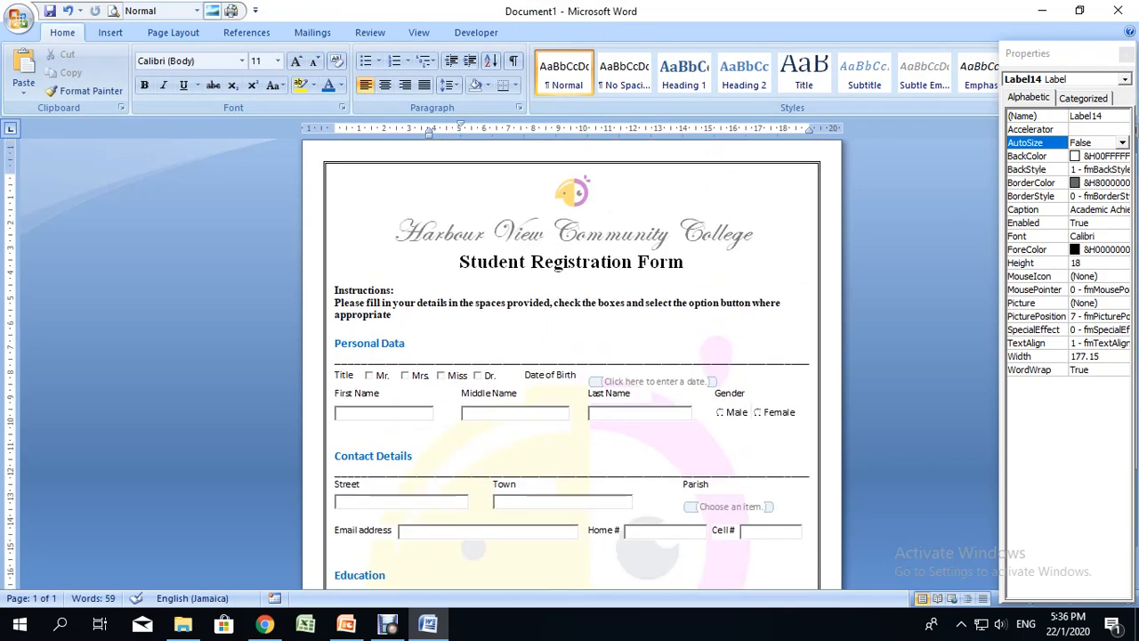
scroll(571, 363, "down", 4)
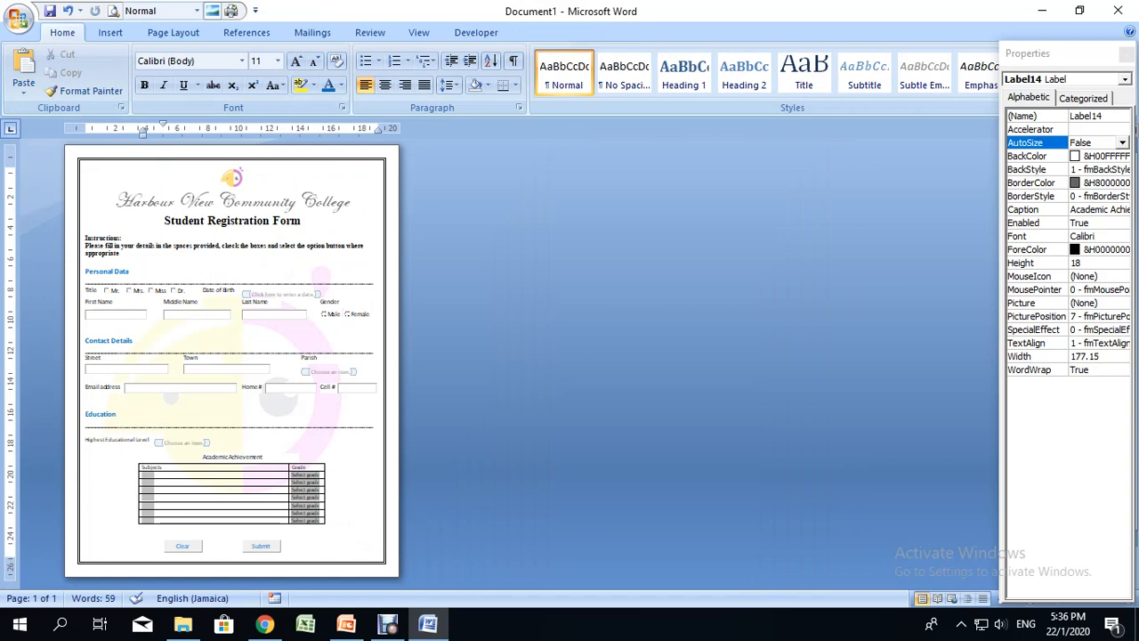
scroll(425, 545, "up", 2)
scroll(364, 365, "up", 2)
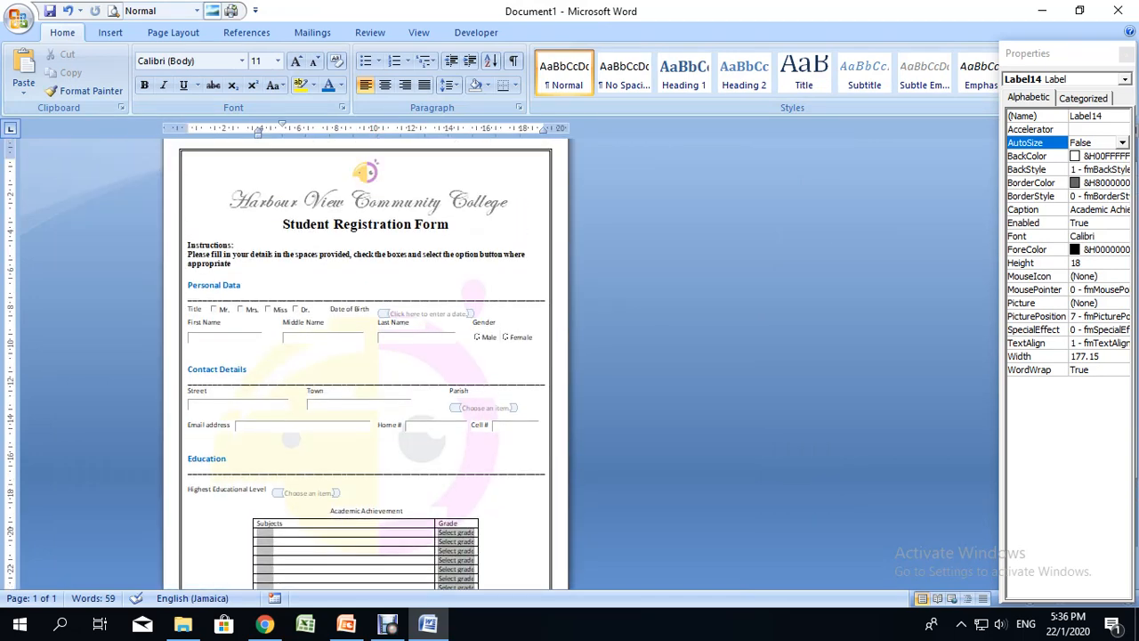
scroll(472, 366, "up", 2)
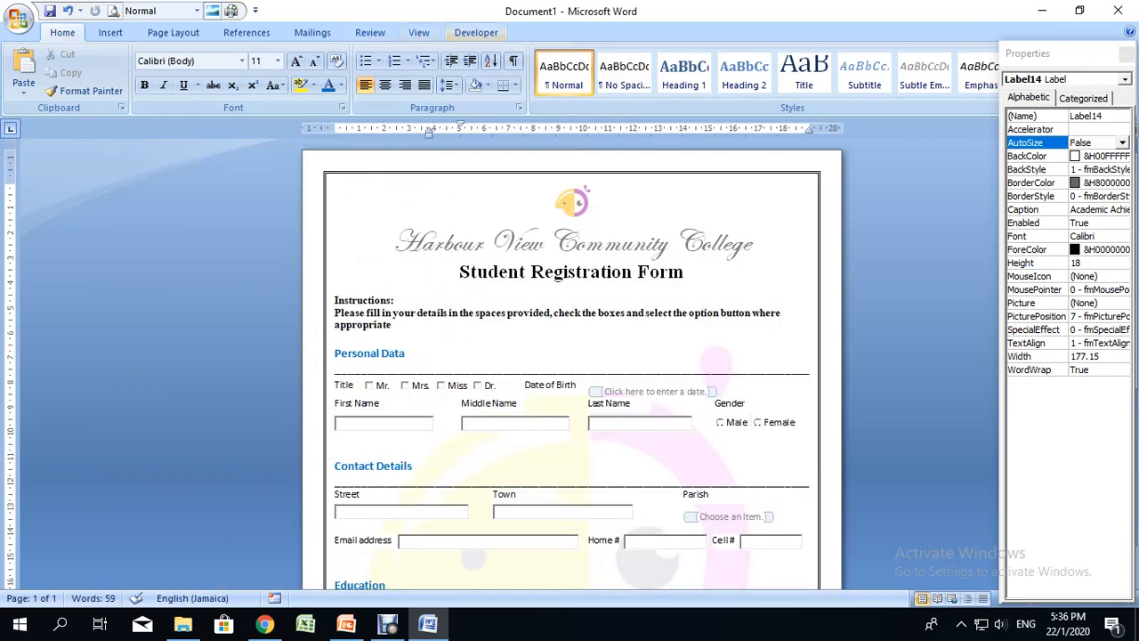
- Close the control properties and restrict editing of the document to filling in forms
left_click(476, 32)
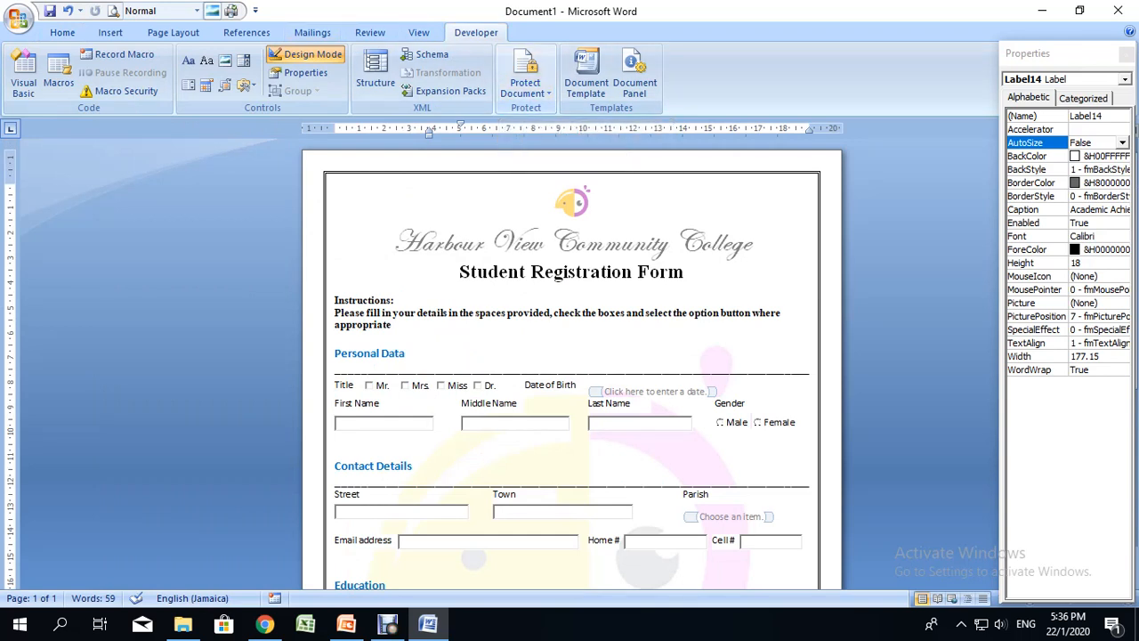
left_click(525, 82)
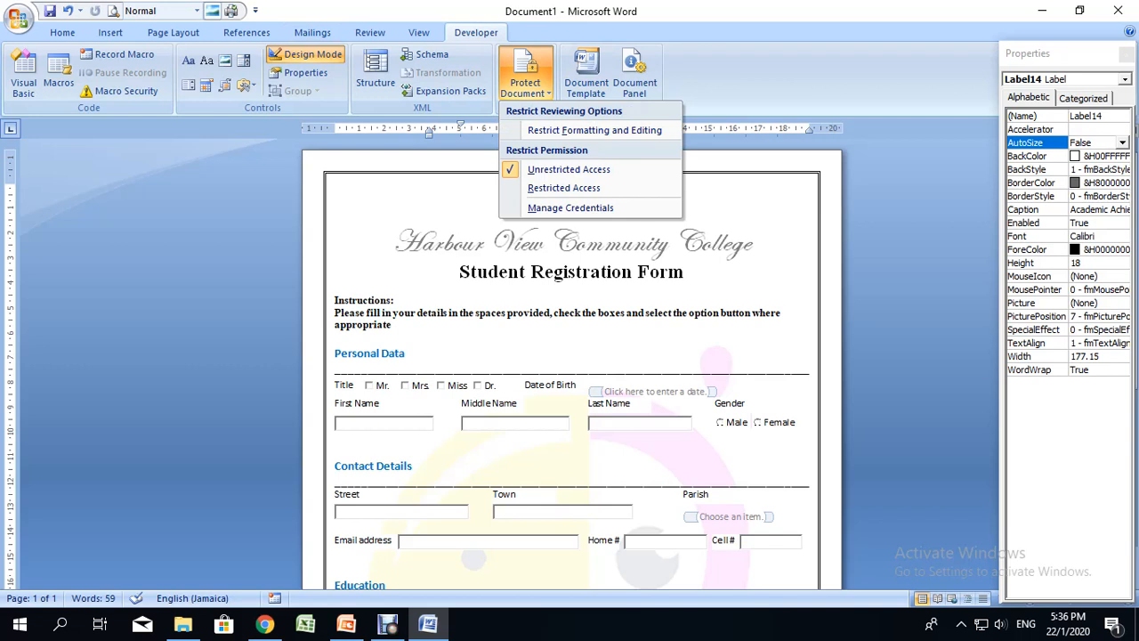
left_click(1125, 55)
left_click(525, 82)
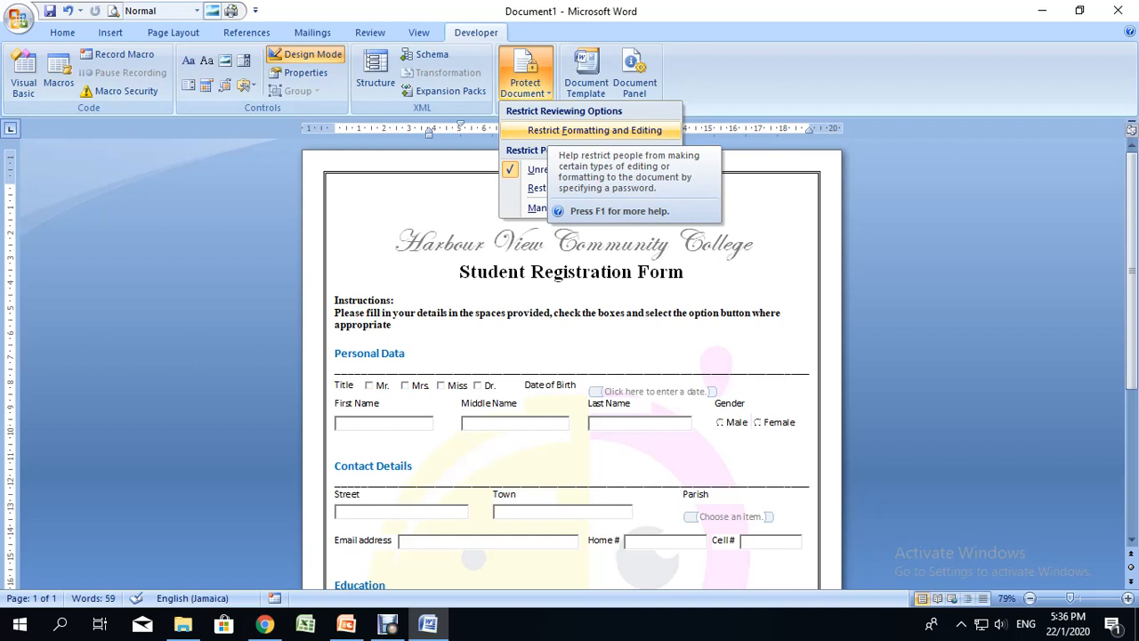
left_click(595, 130)
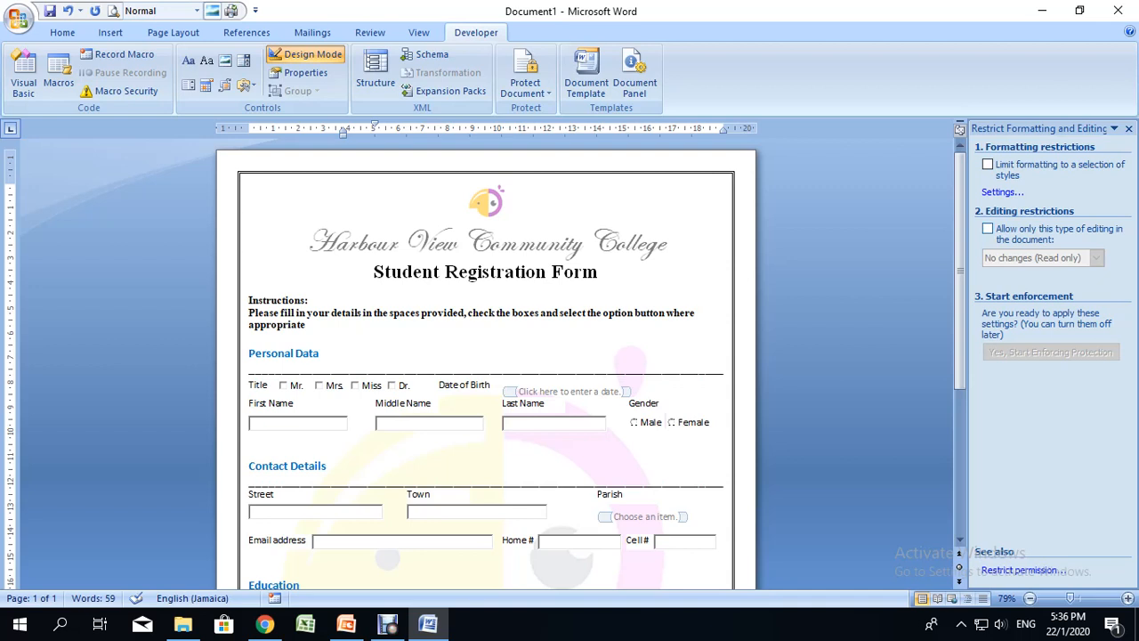
left_click(988, 229)
left_click(1097, 257)
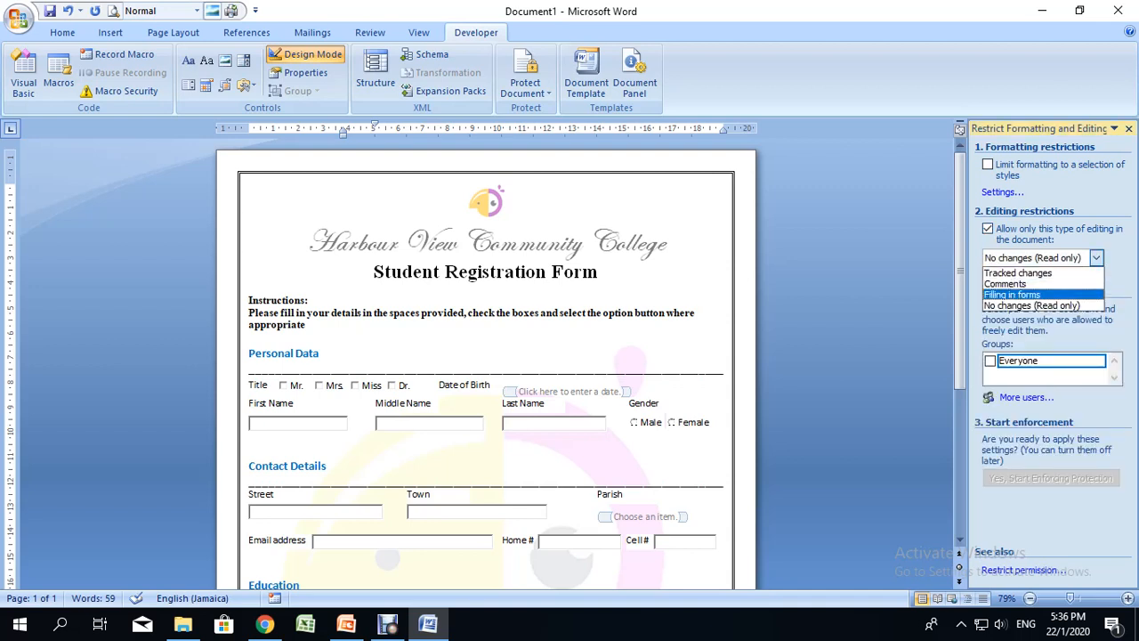
left_click(1011, 294)
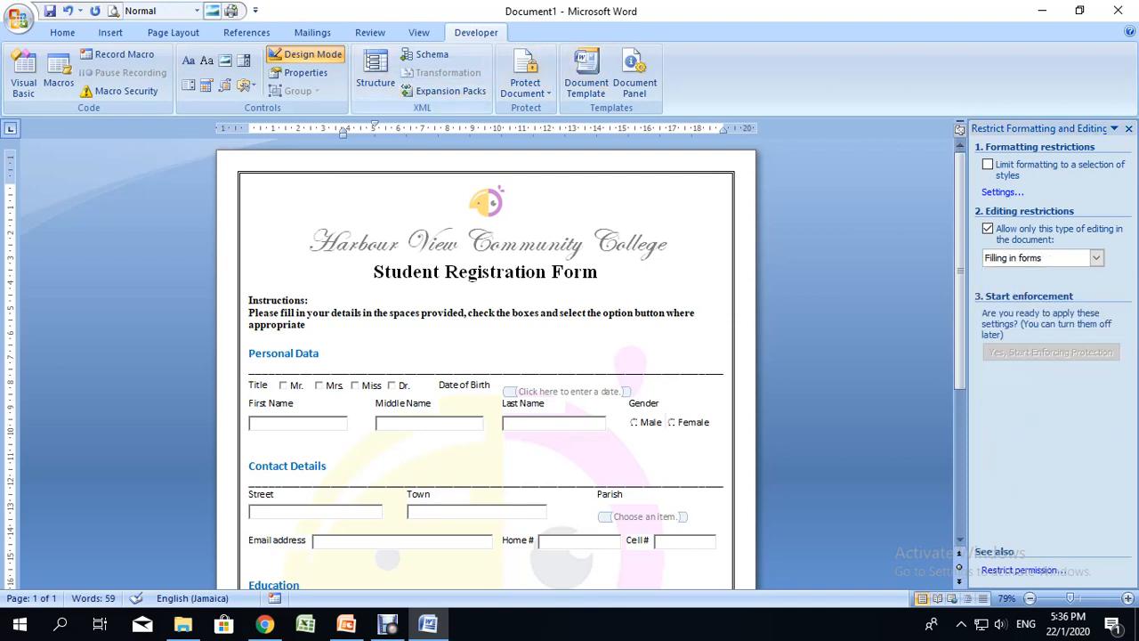
- Turn off Design Mode and start enforcing the form-filling protection without a password
left_click(306, 55)
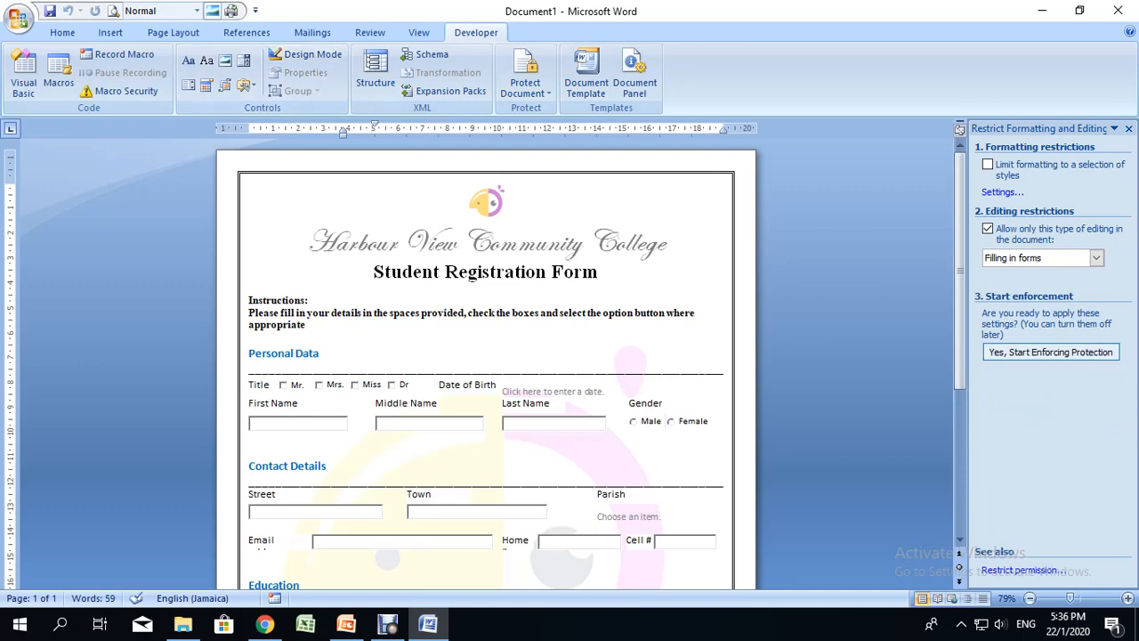
left_click(1050, 351)
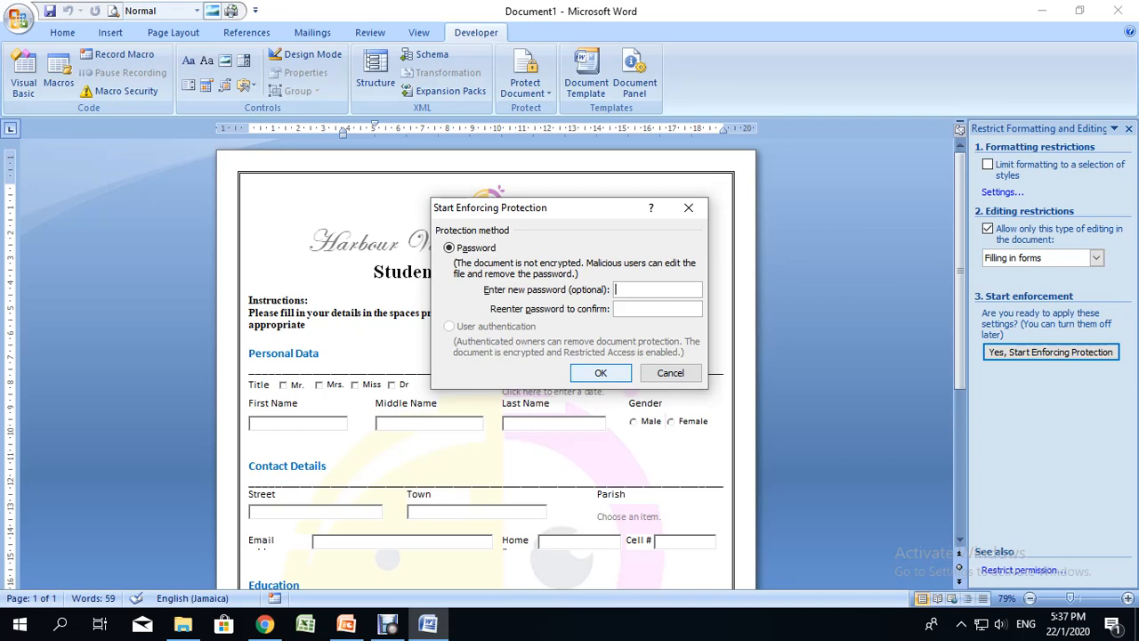
key("Return")
- Test the Personal Data fields by ticking the Mr. title and selecting the Male gender option
scroll(485, 382, "down", 2)
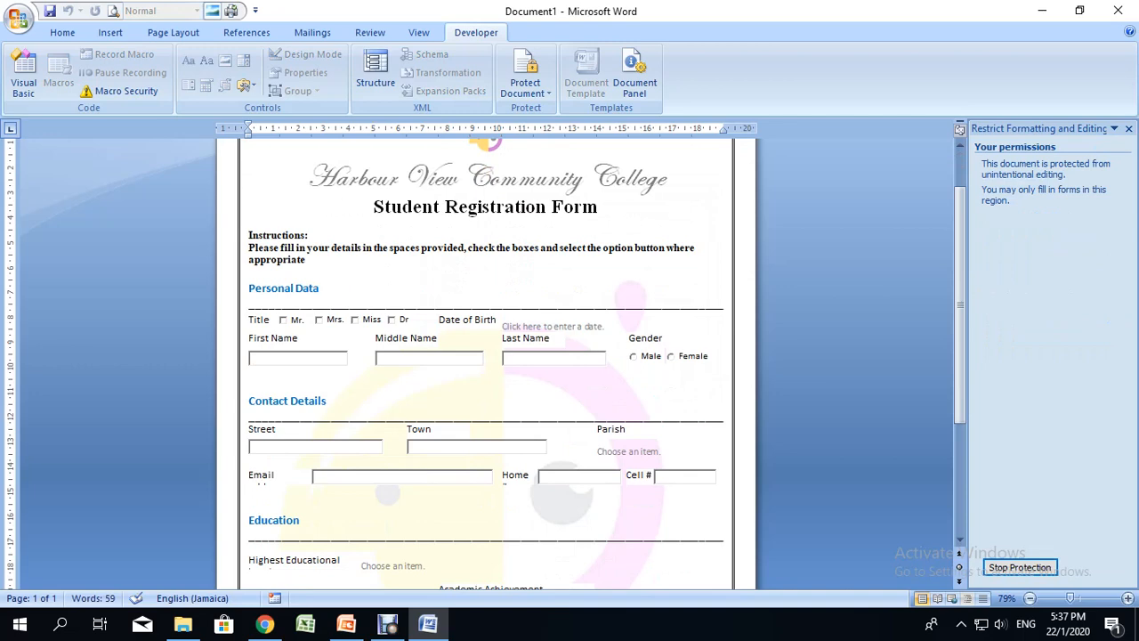
left_click(284, 319)
scroll(485, 363, "down", 1)
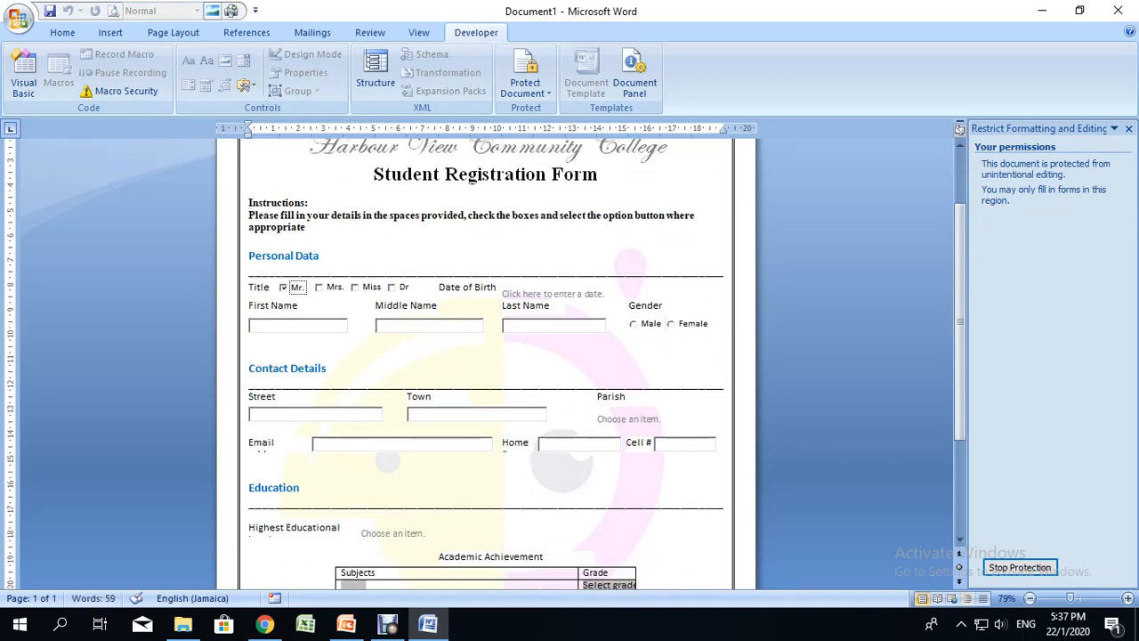
scroll(485, 363, "up", 1)
scroll(485, 363, "down", 1)
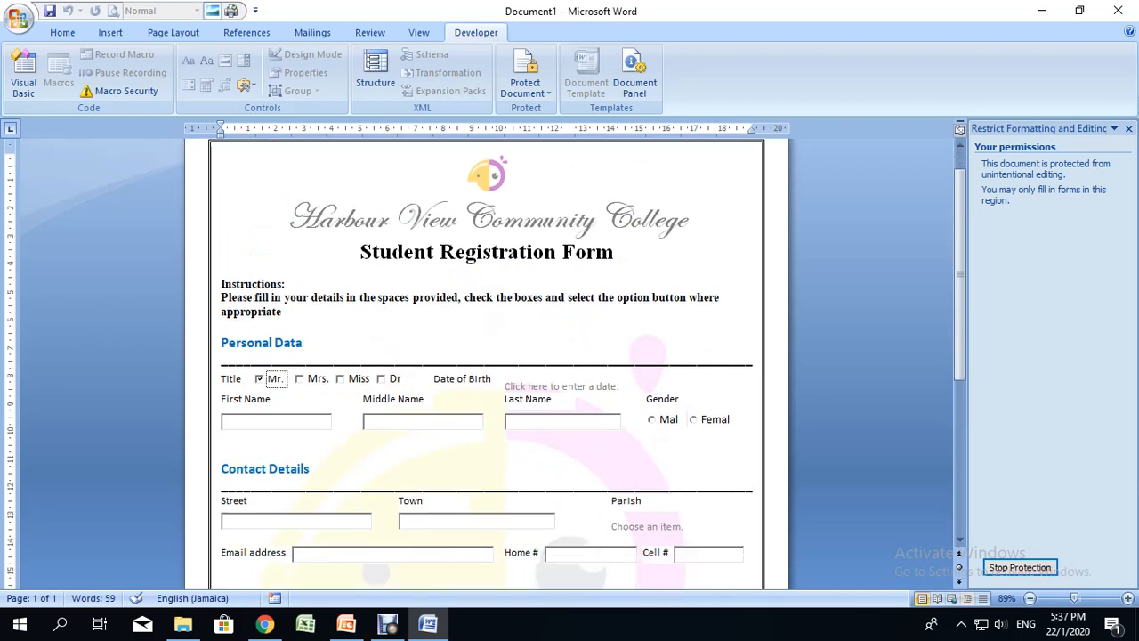
scroll(485, 363, "down", 2)
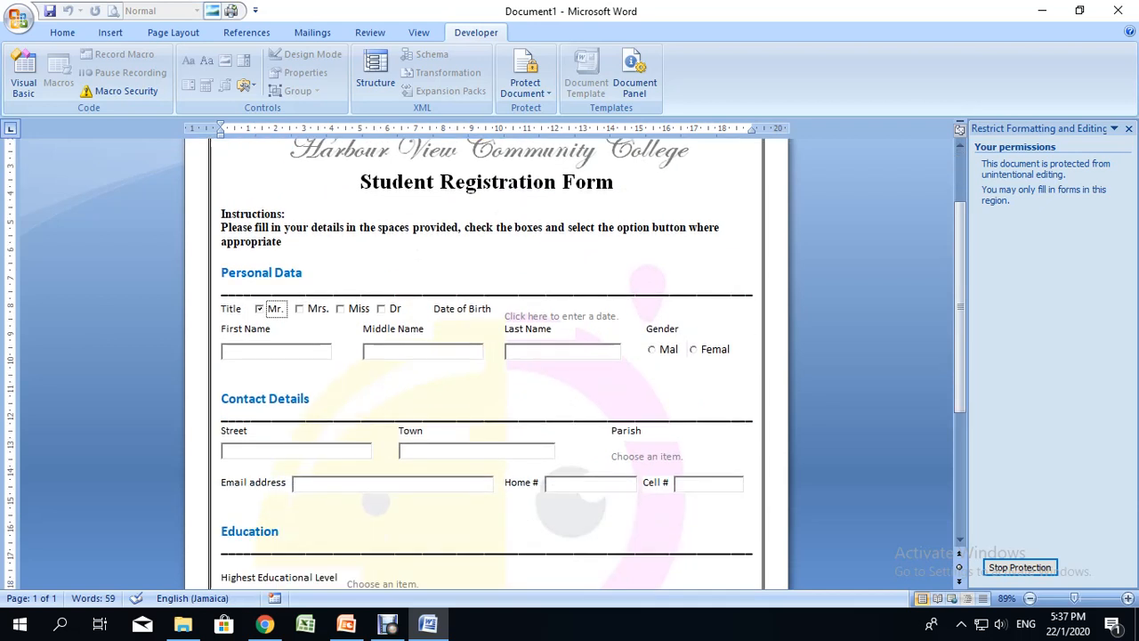
left_click(652, 349)
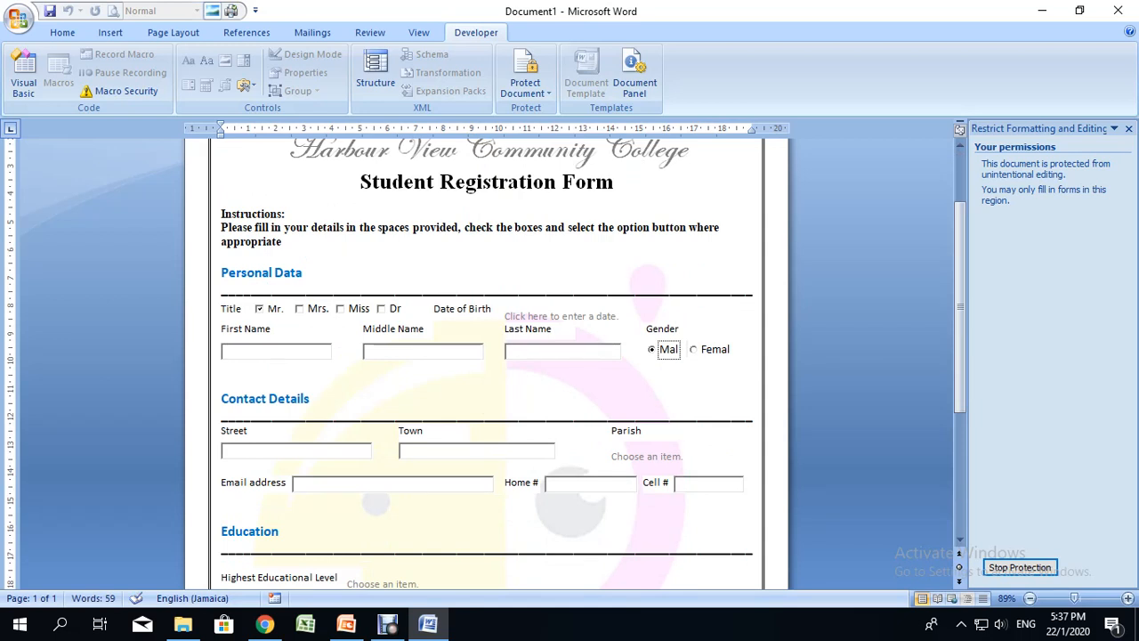
- Choose Hanover as the parish in the Contact Details section
scroll(485, 363, "down", 1)
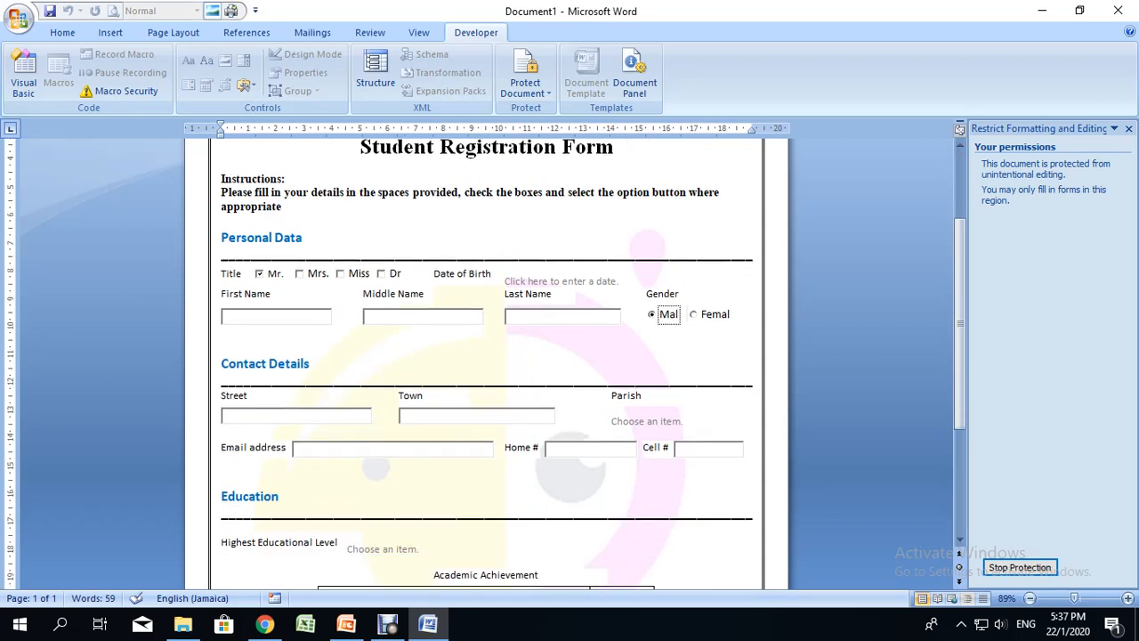
scroll(485, 363, "down", 2)
scroll(646, 315, "down", 1)
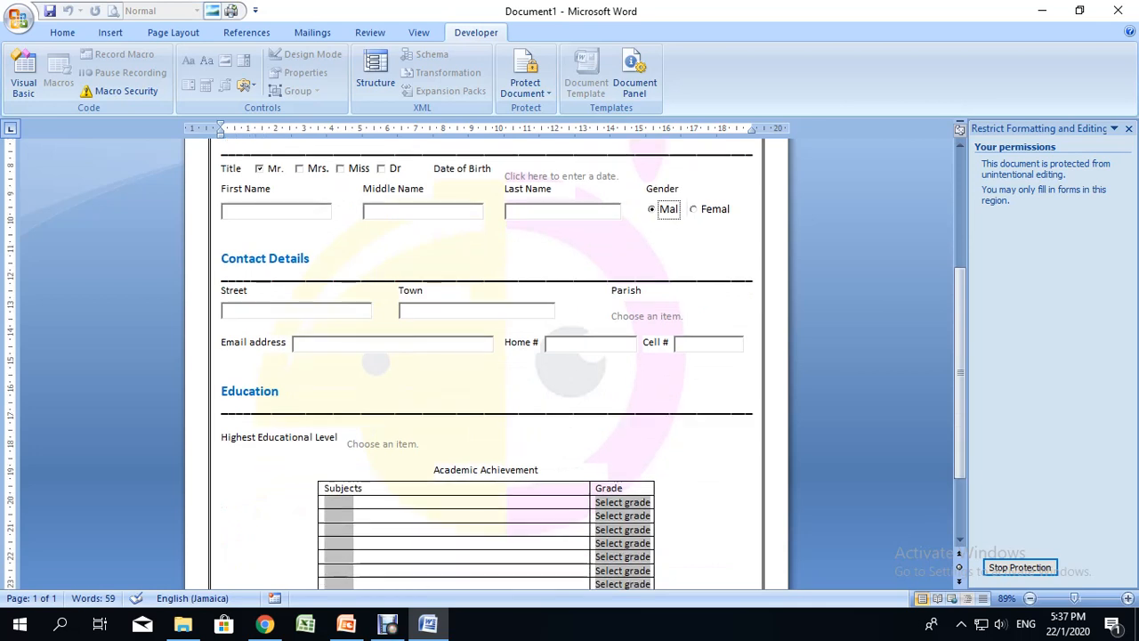
left_click(646, 316)
left_click(690, 313)
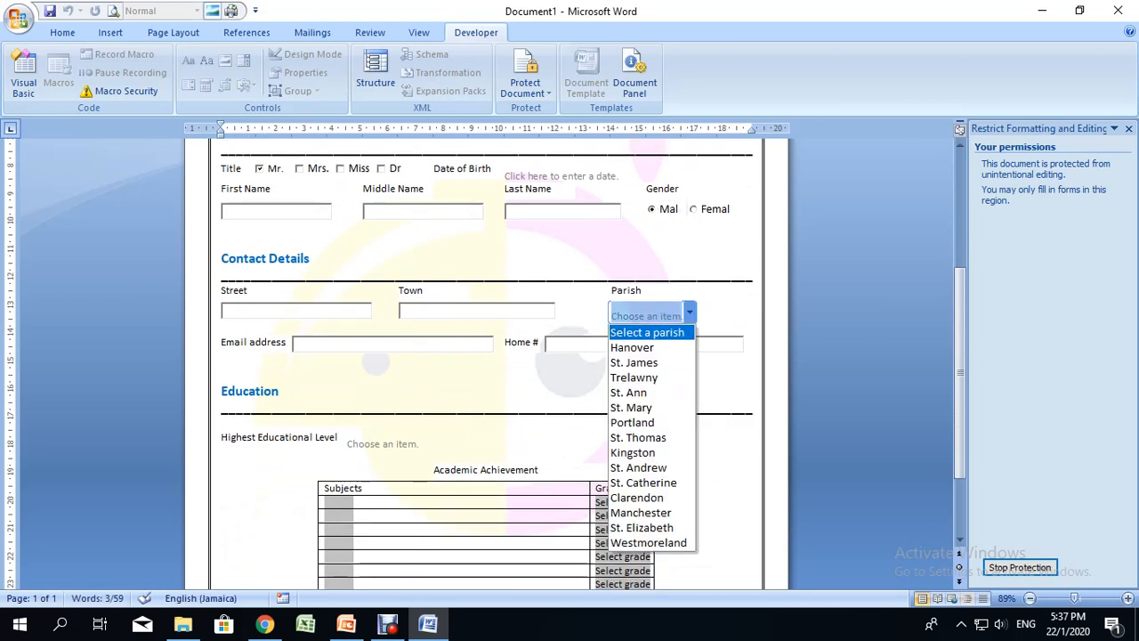
left_click(632, 347)
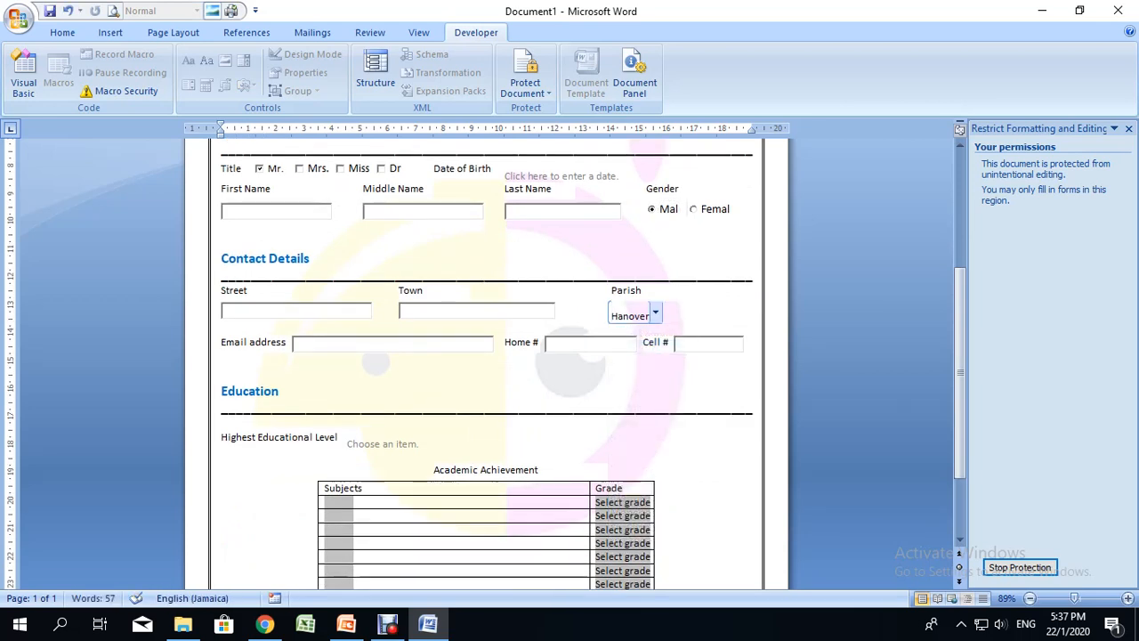
- Fill the first Academic Achievement row with grade I and the subject Information Technology, and move on out of the subject field
scroll(487, 363, "down", 2)
left_click(623, 431)
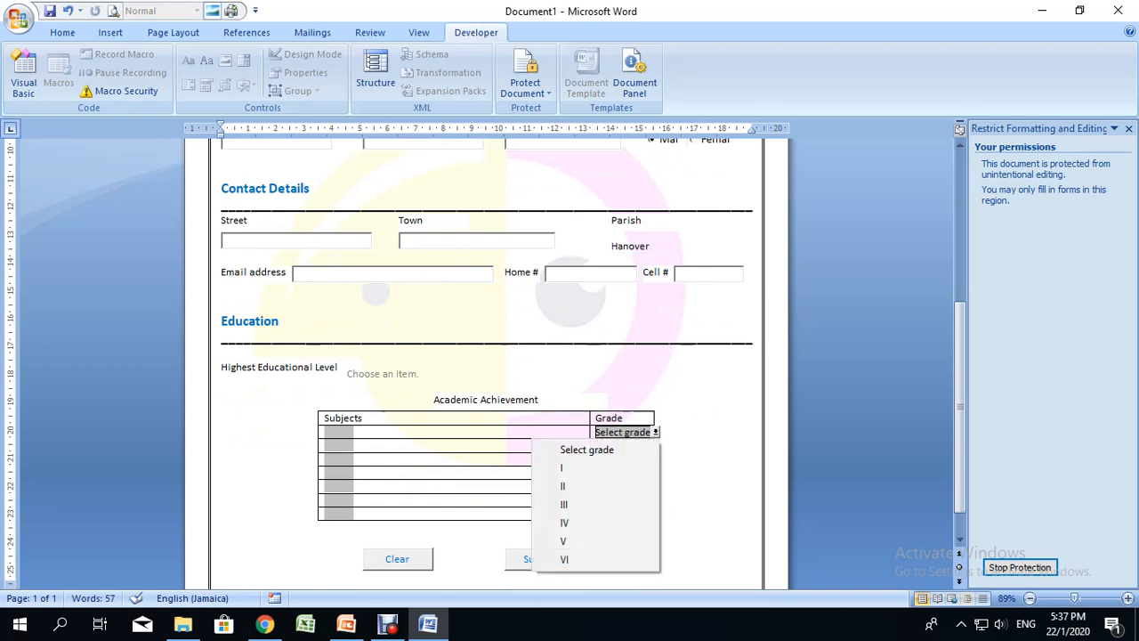
left_click(561, 467)
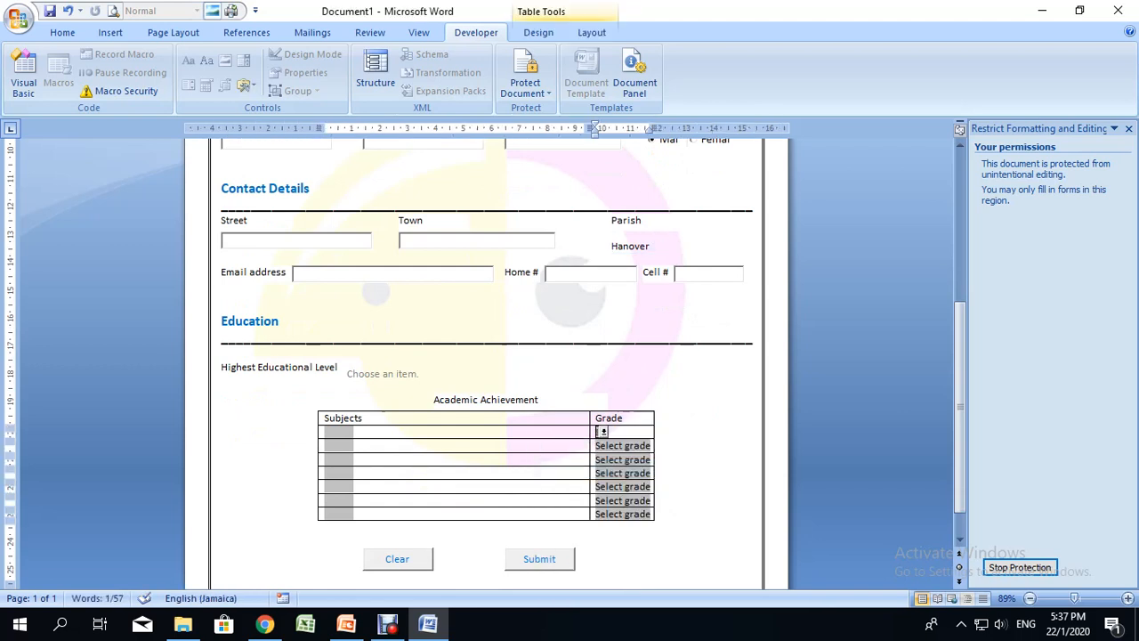
left_click(339, 431)
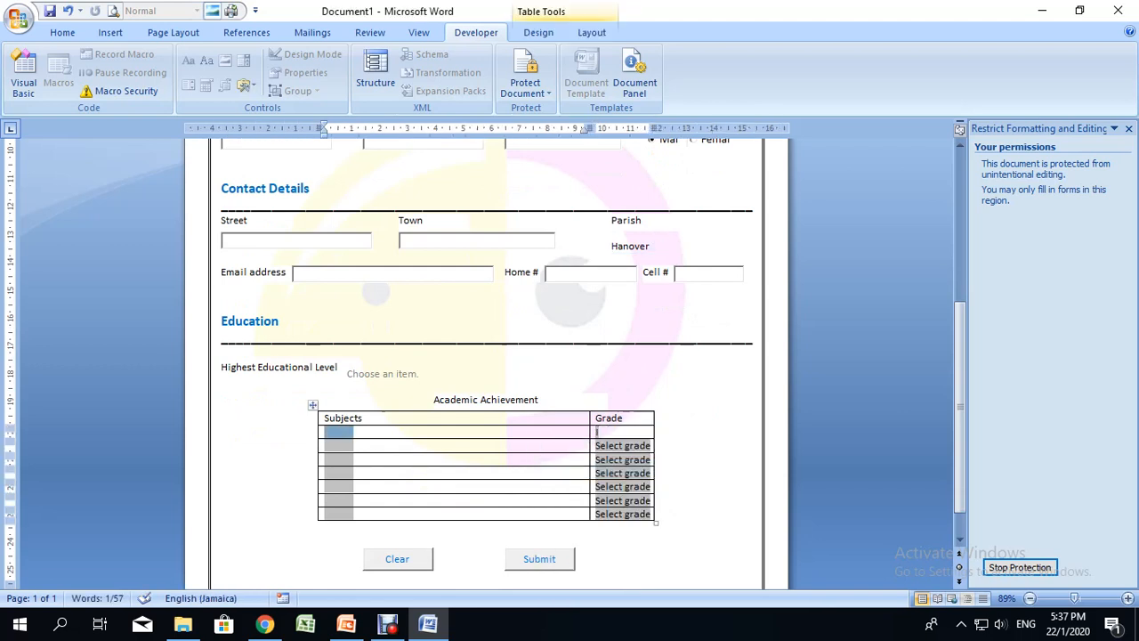
type("Information")
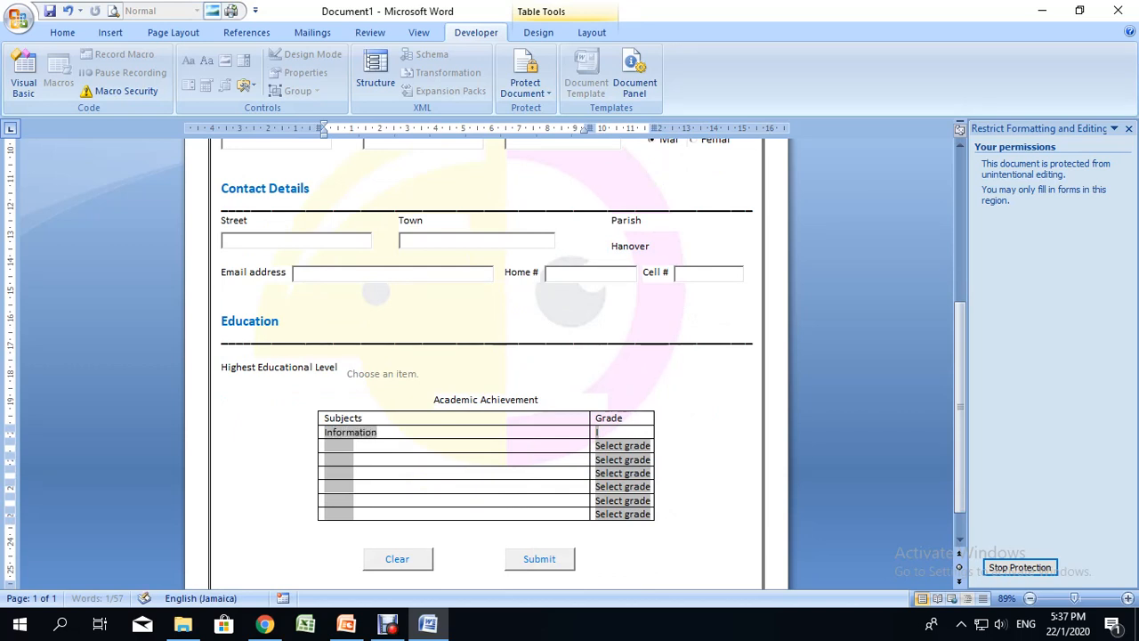
type(" Technology")
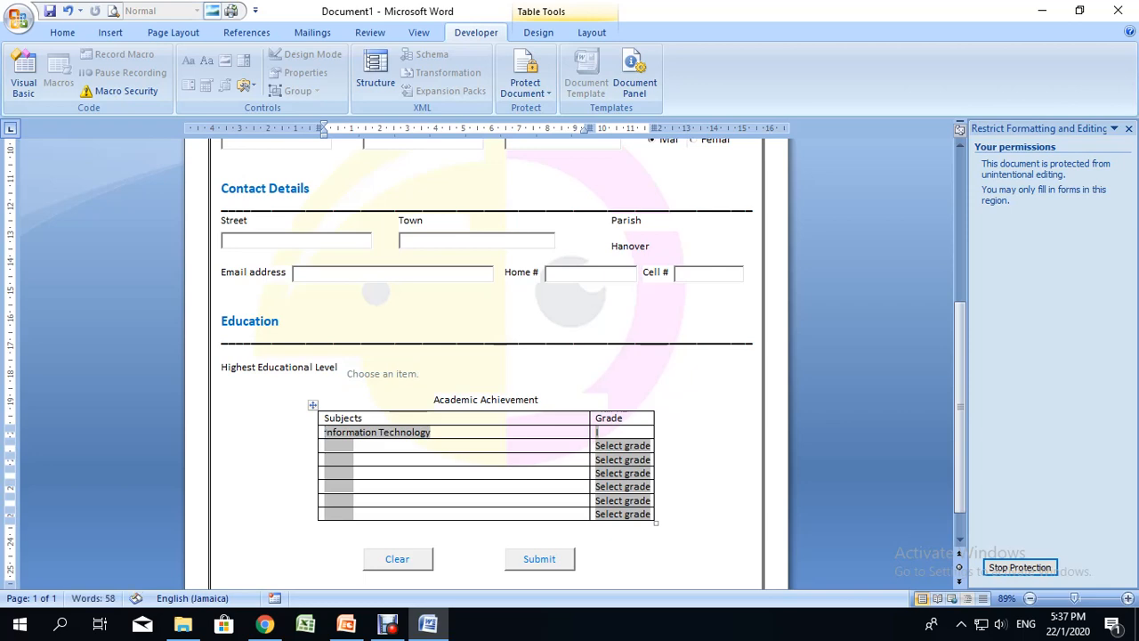
scroll(486, 363, "down", 1)
scroll(486, 363, "up", 2)
scroll(486, 363, "down", 2)
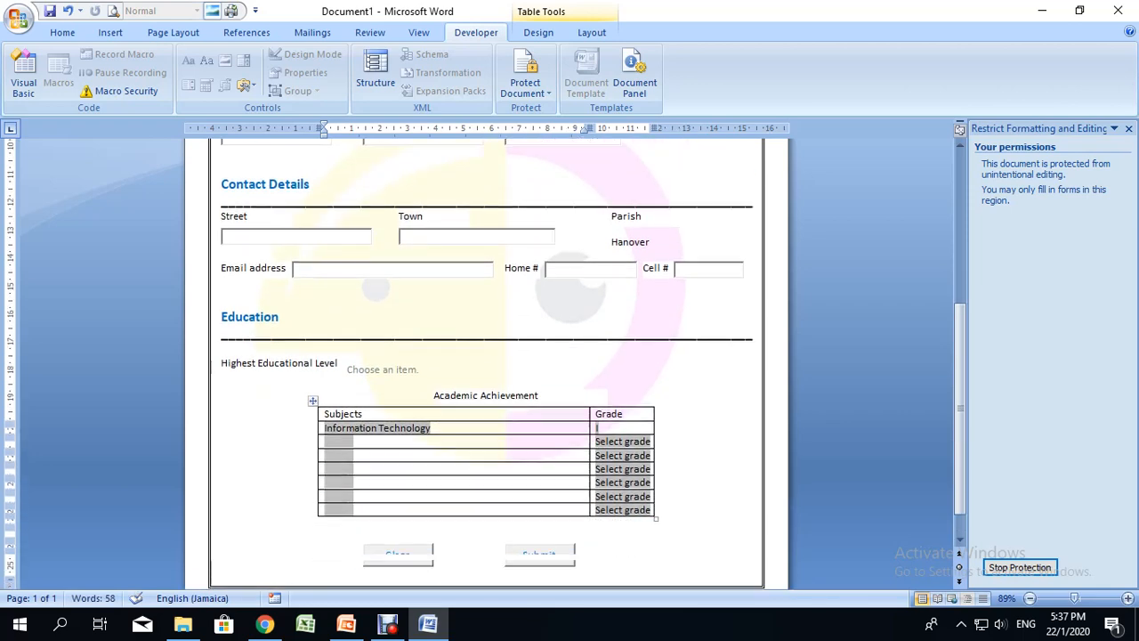
key("Tab")
key("Tab")
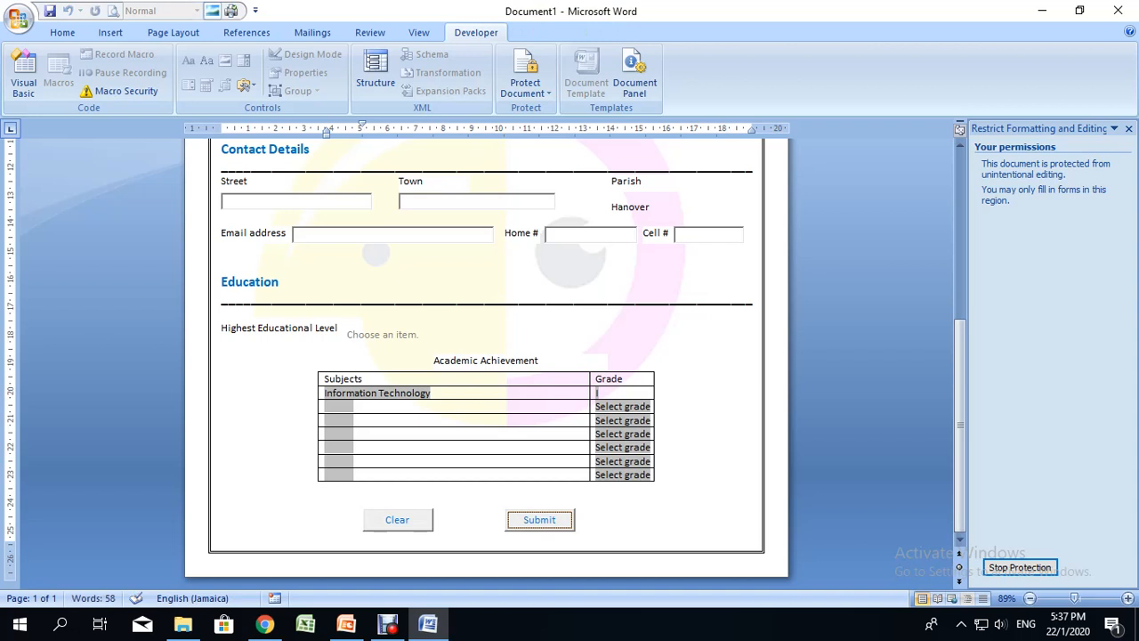
- Stop the document protection and turn Design Mode back on
scroll(486, 363, "up", 5)
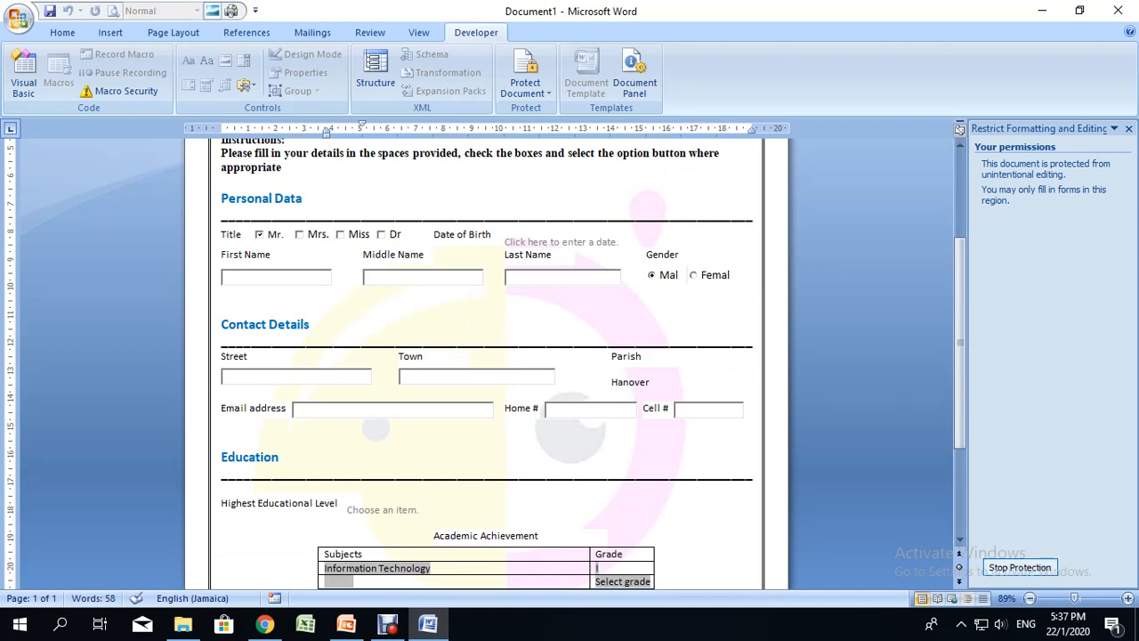
left_click(1019, 567)
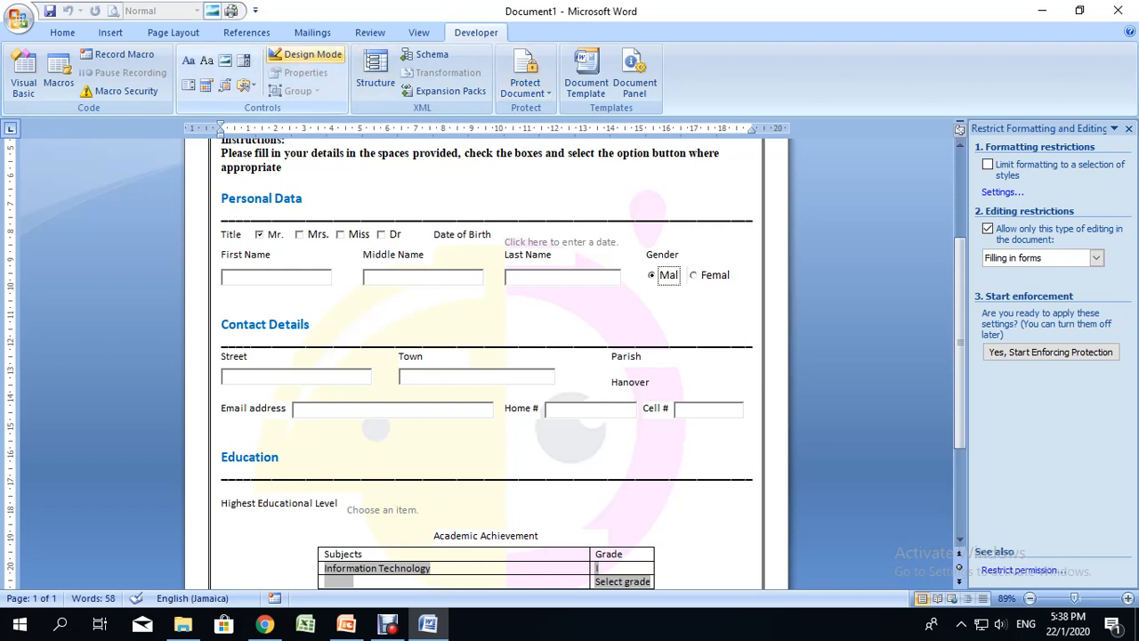
left_click(307, 55)
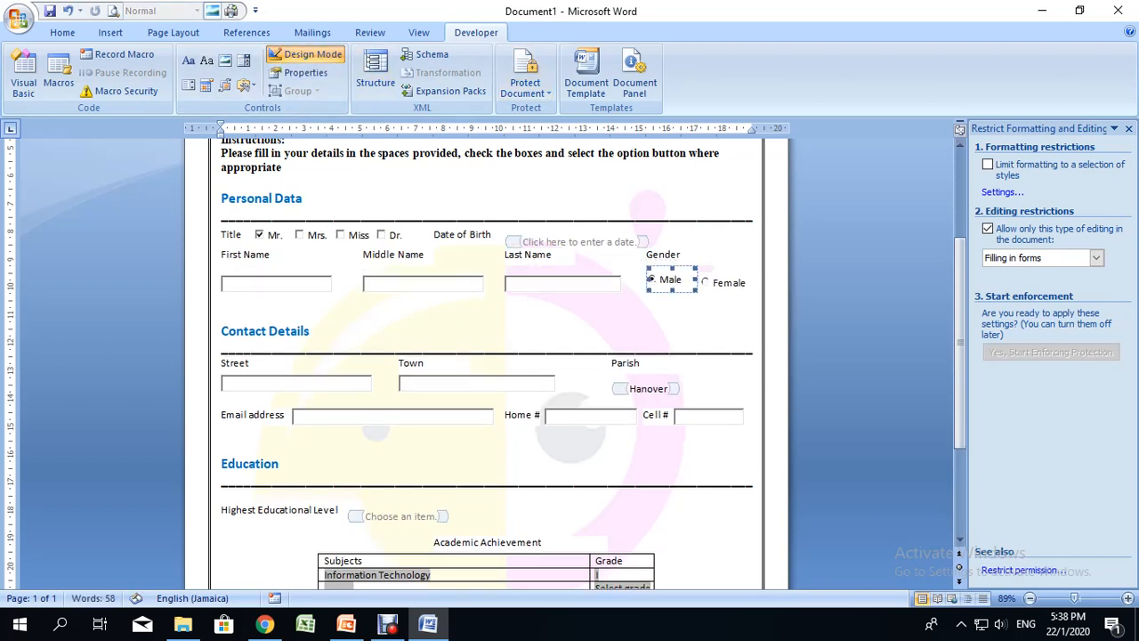
- Try to widen the Female option button, and undo the resize
left_click(724, 282)
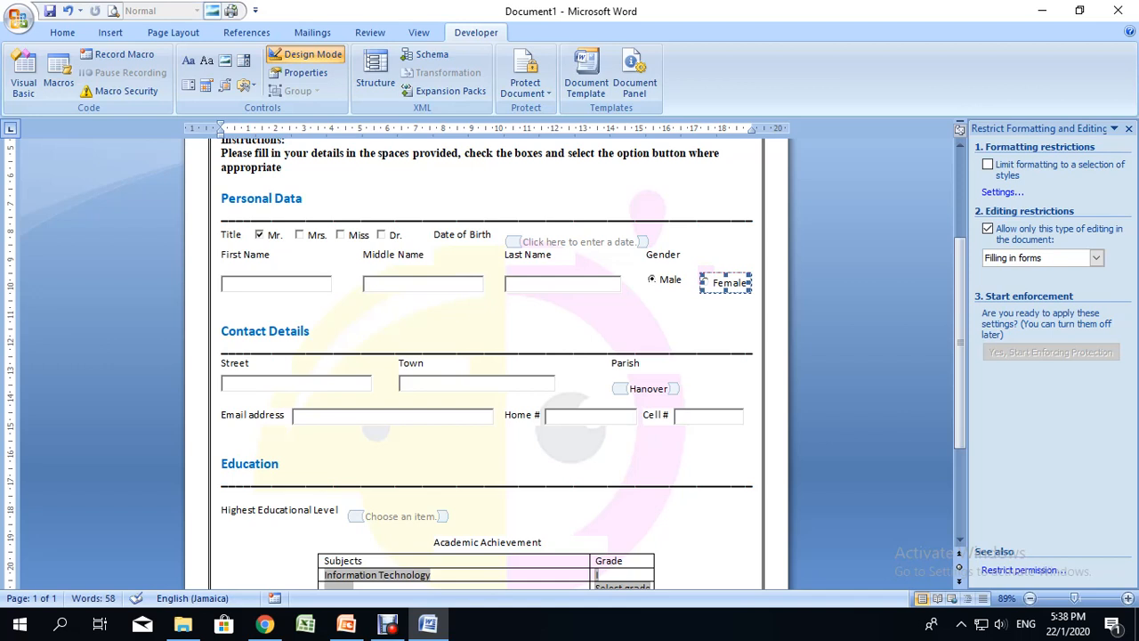
left_click_drag(749, 282, 754, 282)
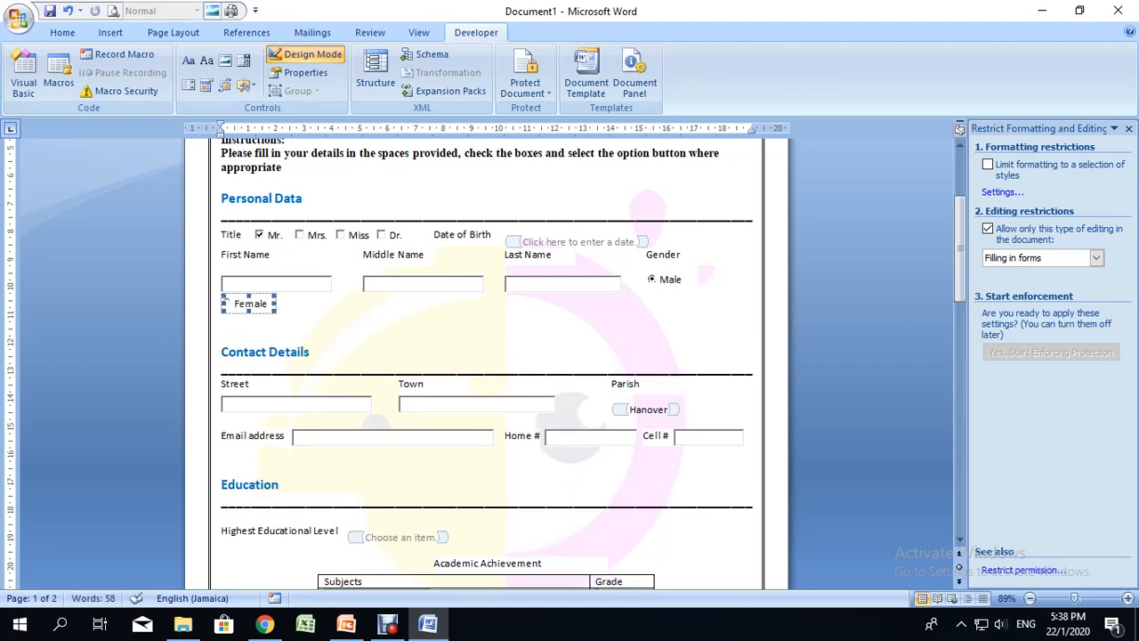
key("ctrl+z")
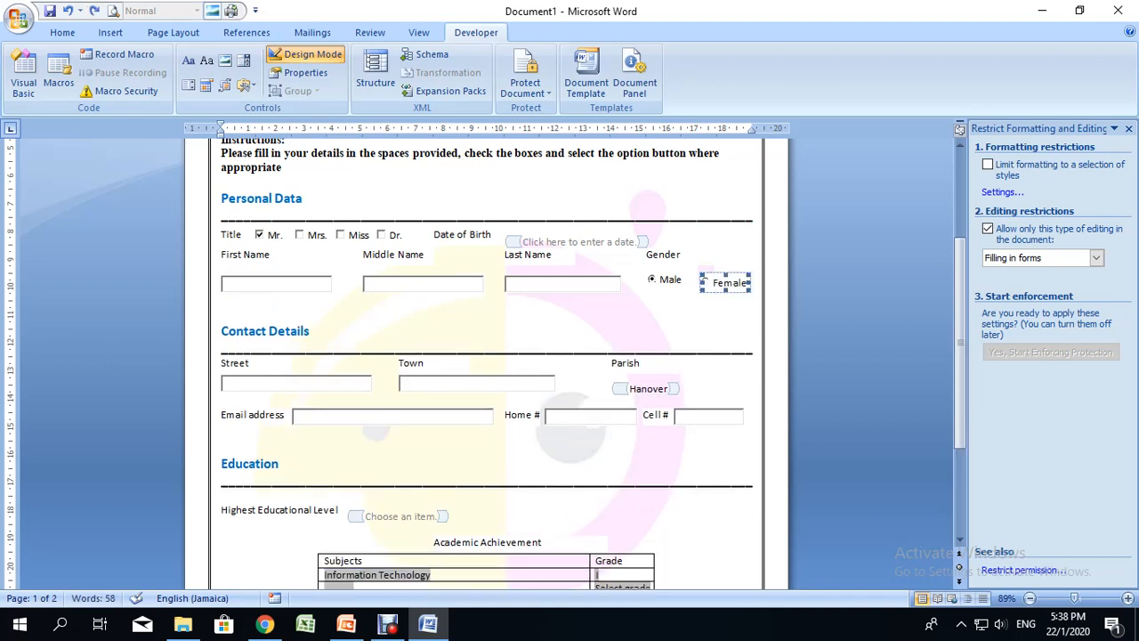
- Resize the Male and Female option buttons so both fit on the same line under Gender
left_click(671, 279)
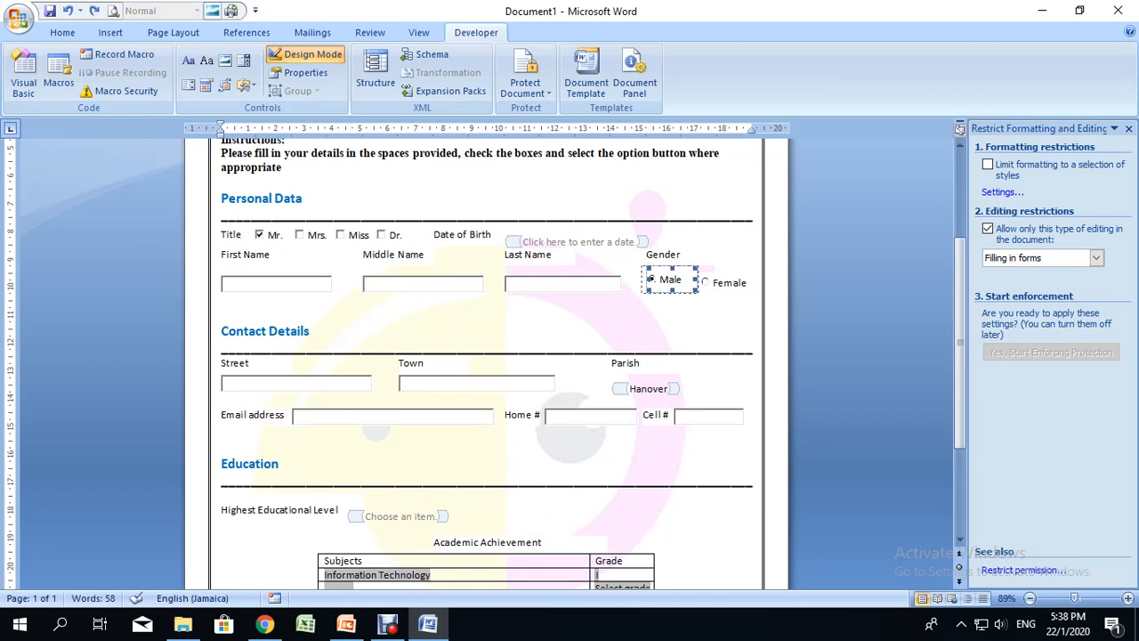
key("ctrl+y")
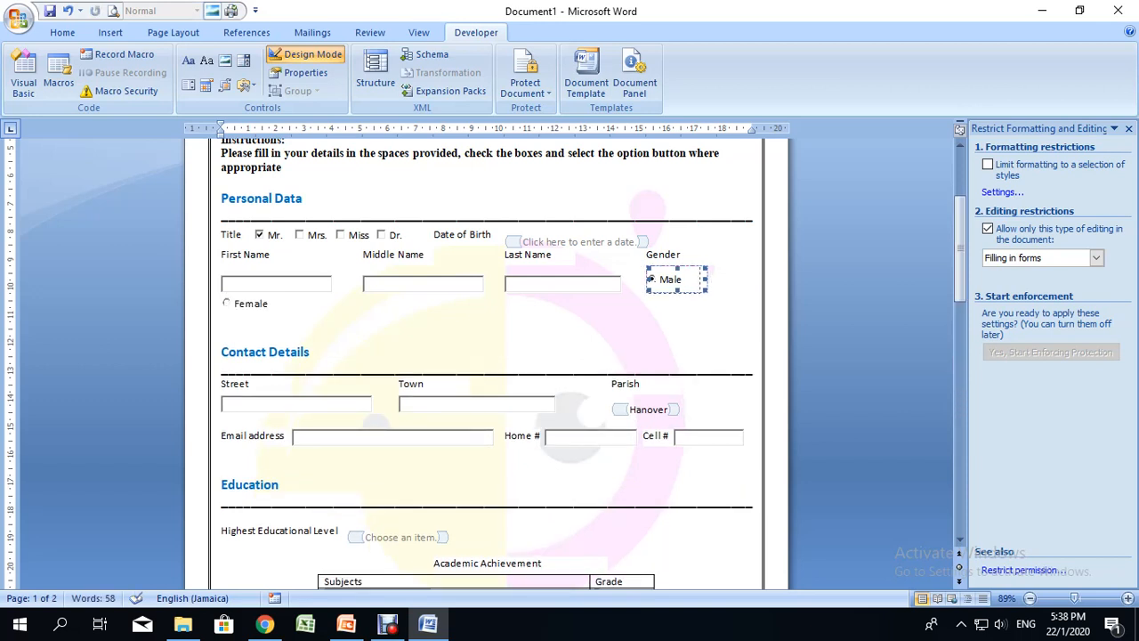
key("ctrl+z")
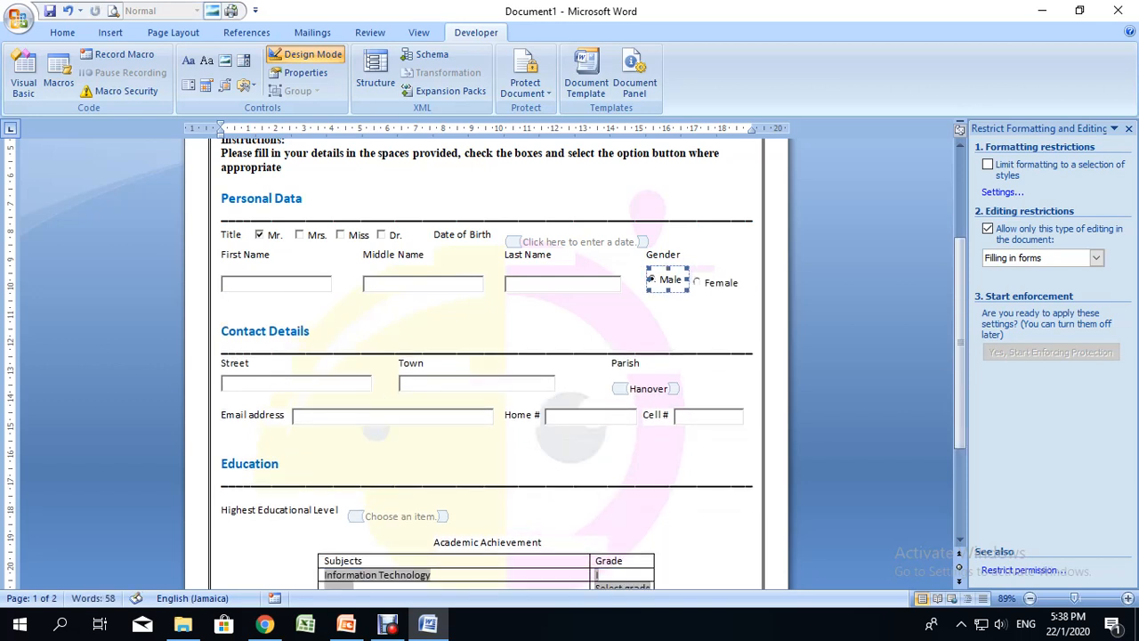
left_click(717, 282)
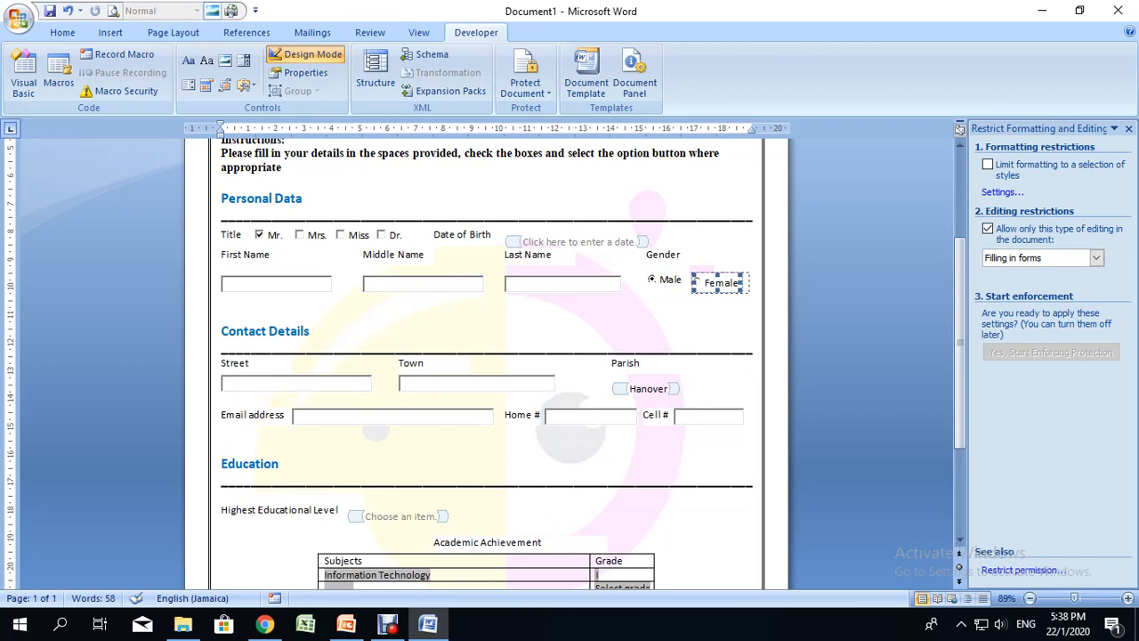
left_click(398, 315)
- Check the form's one-page layout from the header down to the Clear and Submit buttons after resizing the gender options
scroll(398, 339, "down", 4)
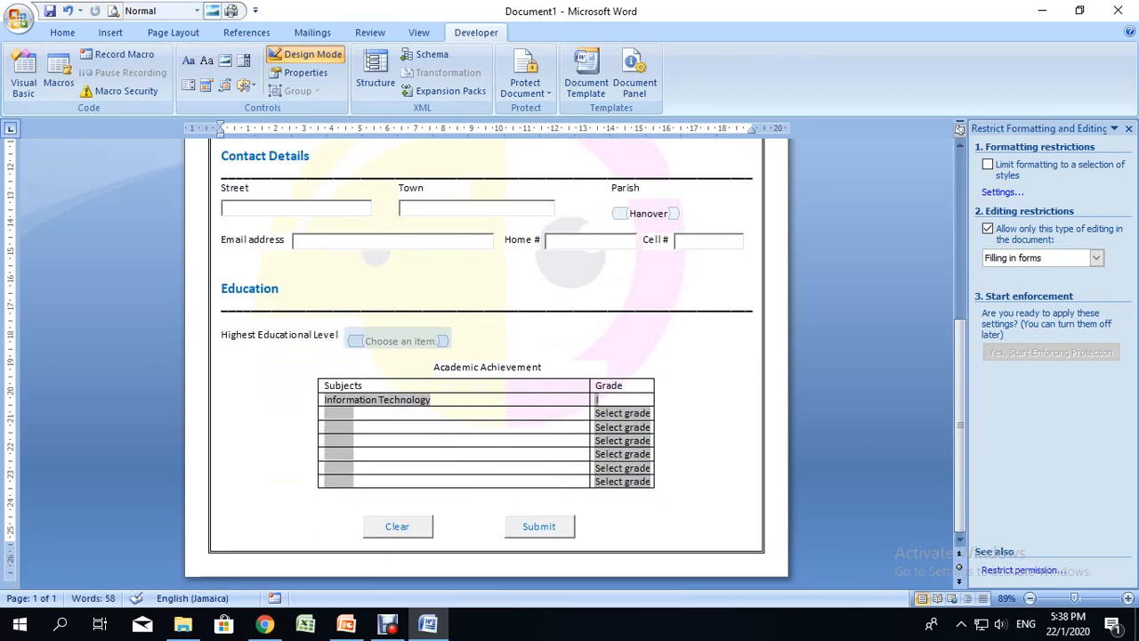
scroll(487, 356, "up", 5)
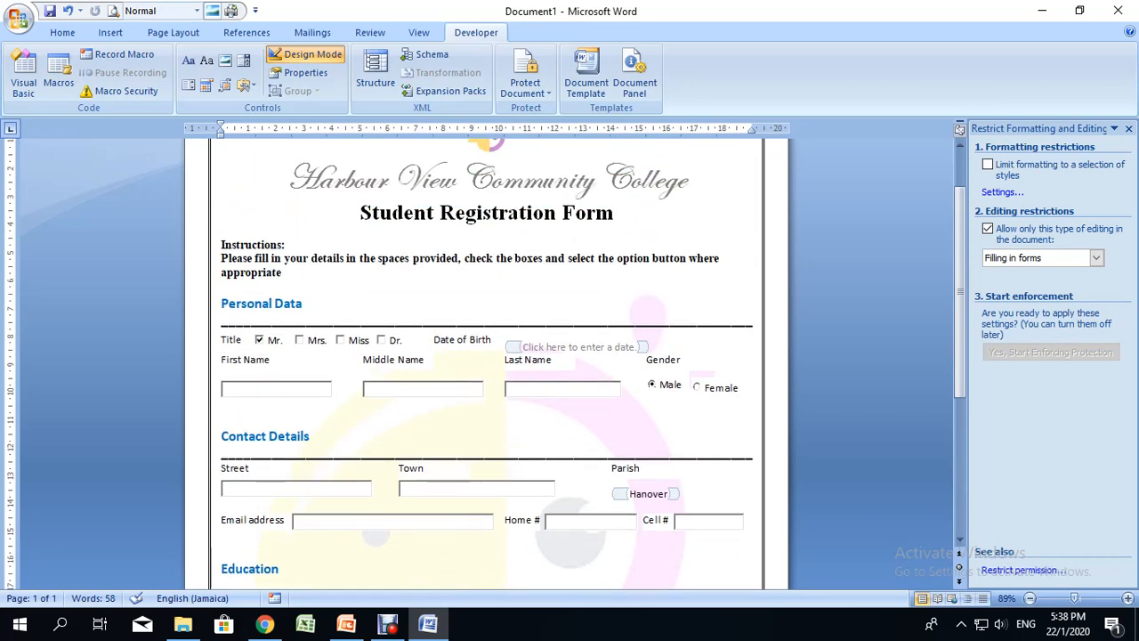
scroll(487, 356, "up", 1)
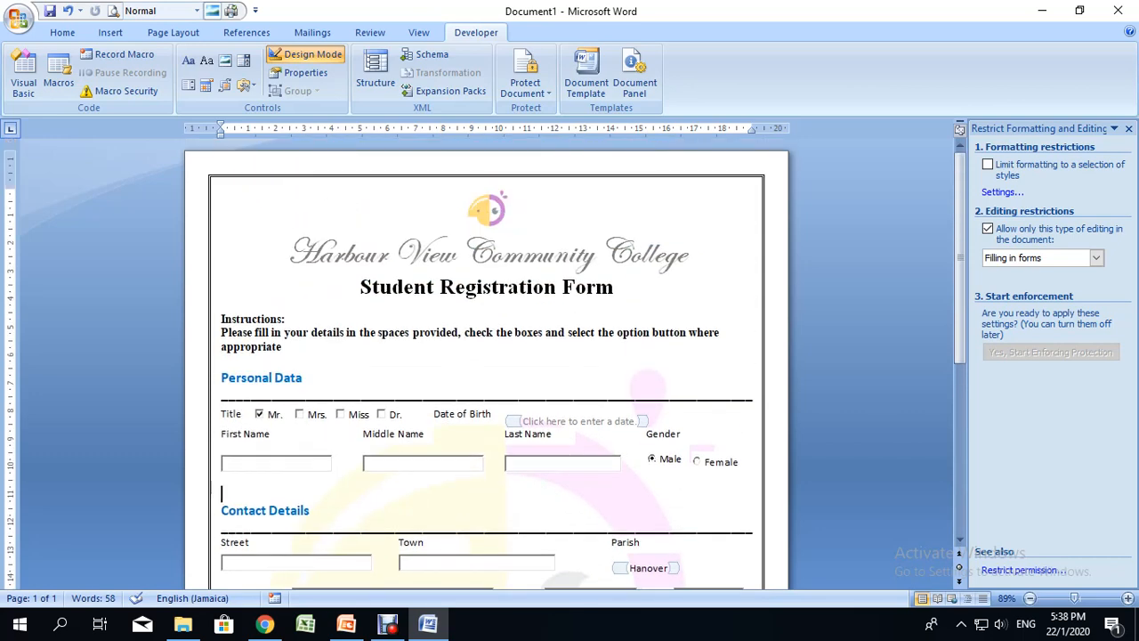
scroll(486, 356, "down", 8)
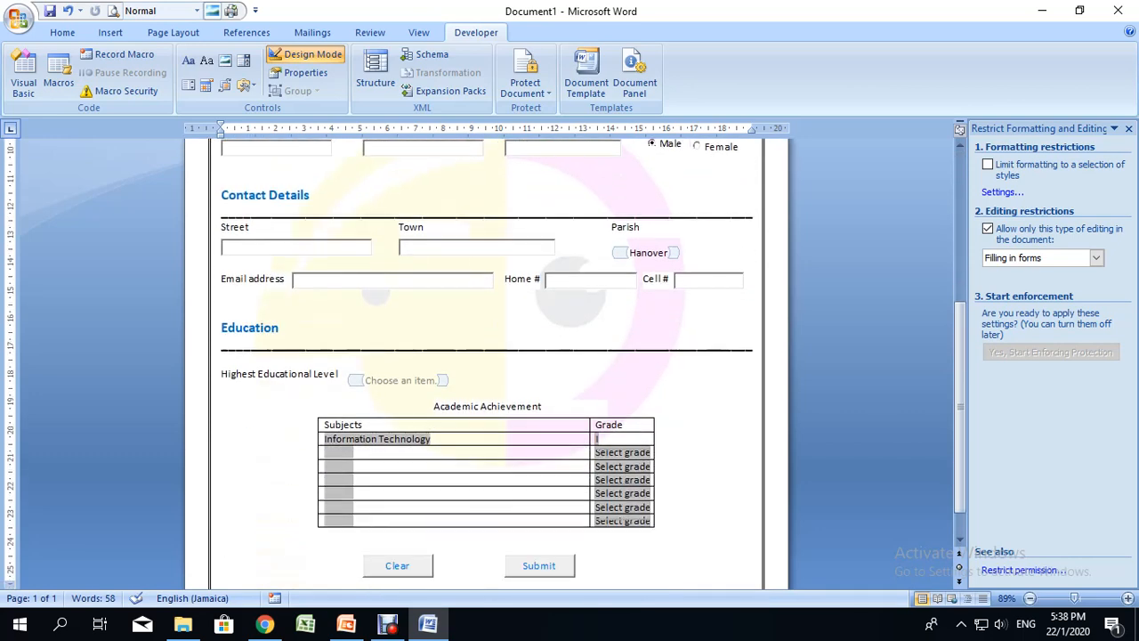
scroll(487, 356, "down", 1)
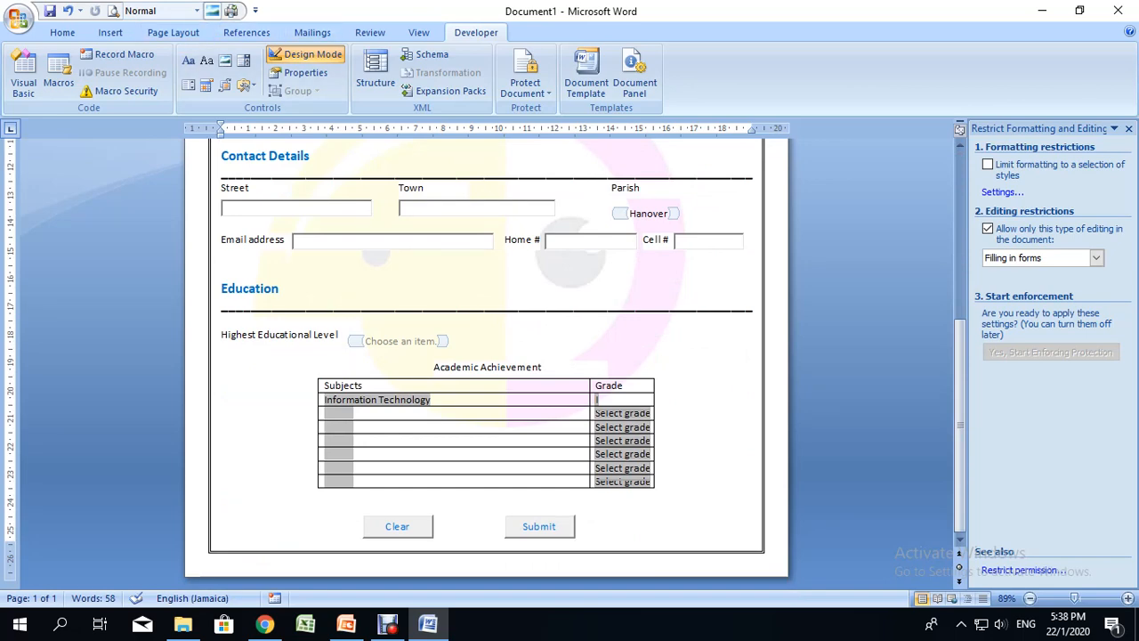
scroll(486, 356, "up", 8)
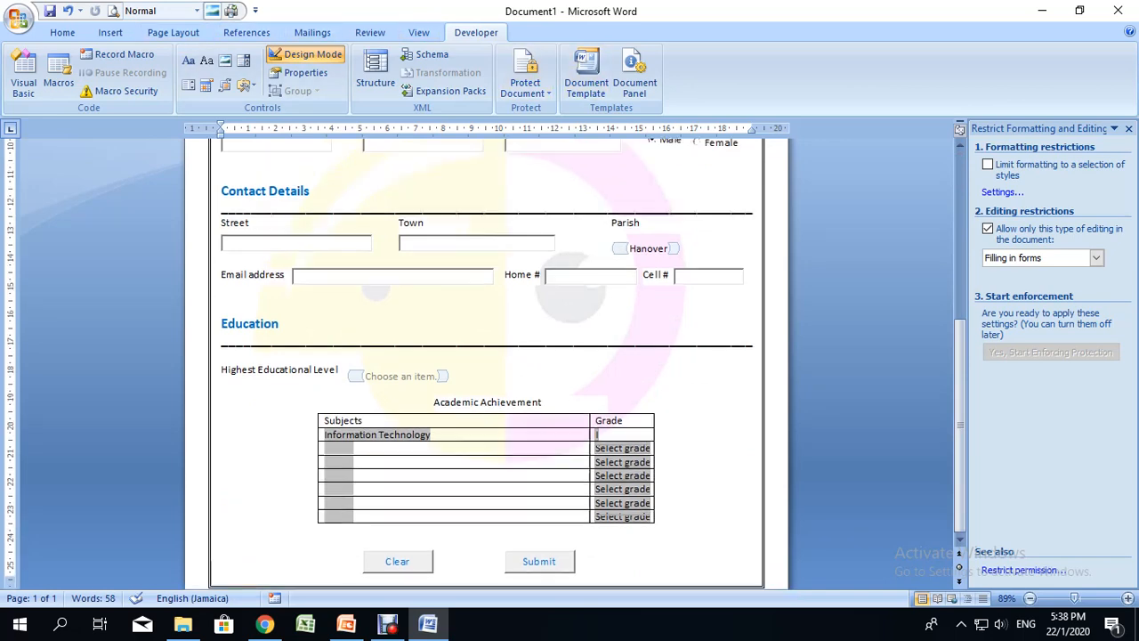